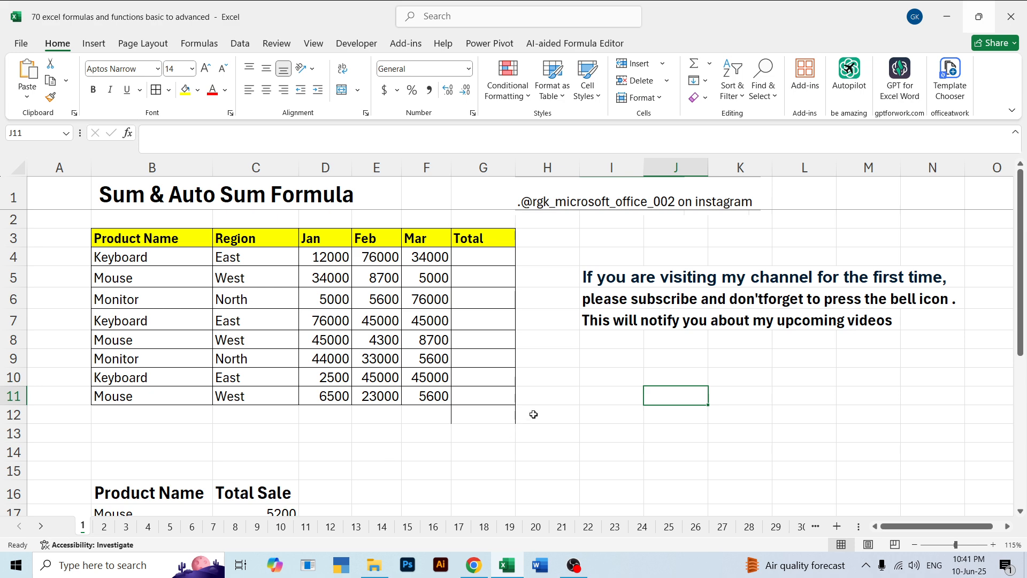
pyautogui.click(135, 194)
pyautogui.click(238, 196)
pyautogui.click(140, 200)
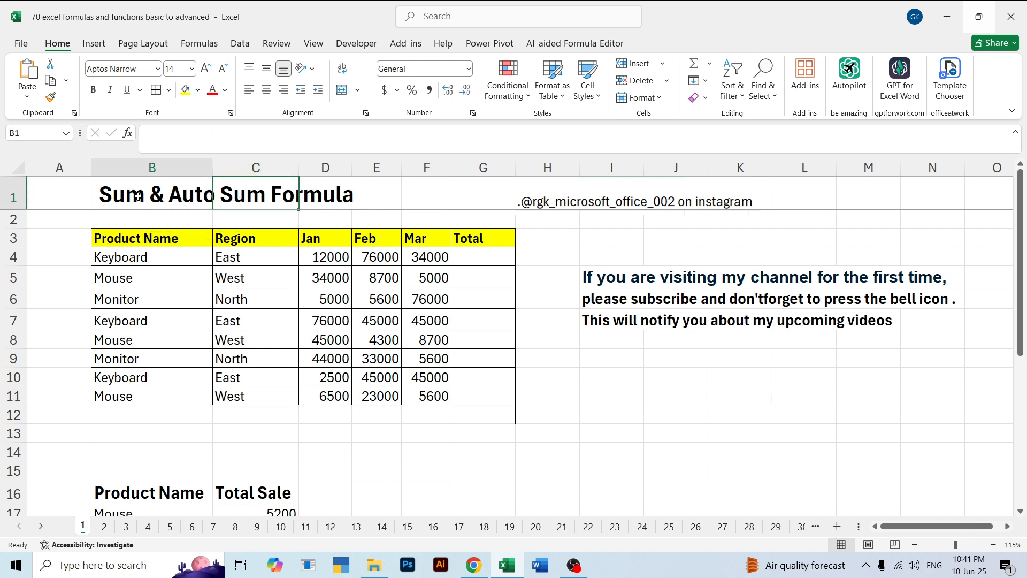
# Total the first Keyboard row's Jan to Mar sales in G4 with =SUM(D4:F4) and fill the formula down to G11
pyautogui.click(482, 255)
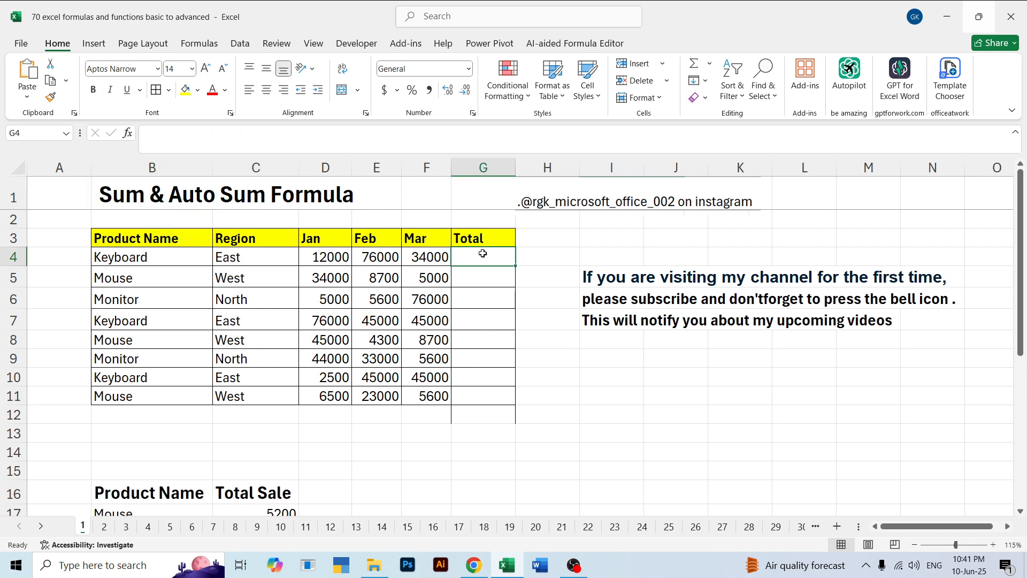
pyautogui.write('=')
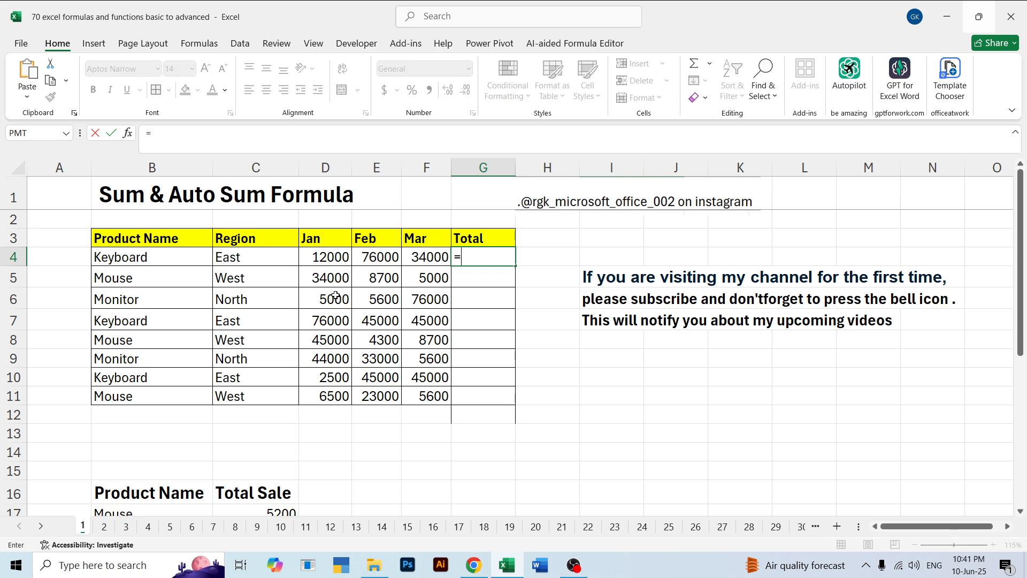
pyautogui.write('sum')
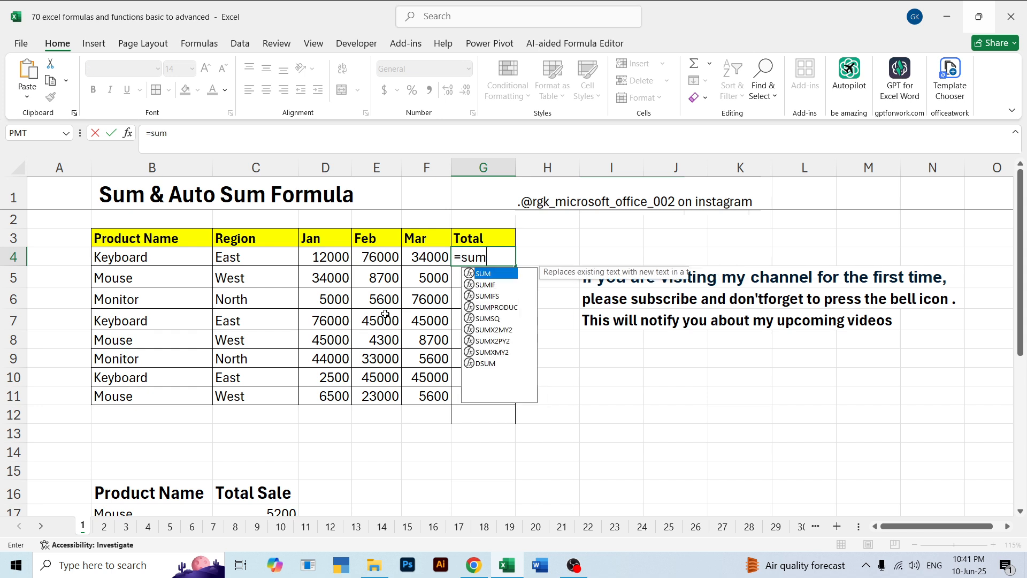
pyautogui.press('Tab')
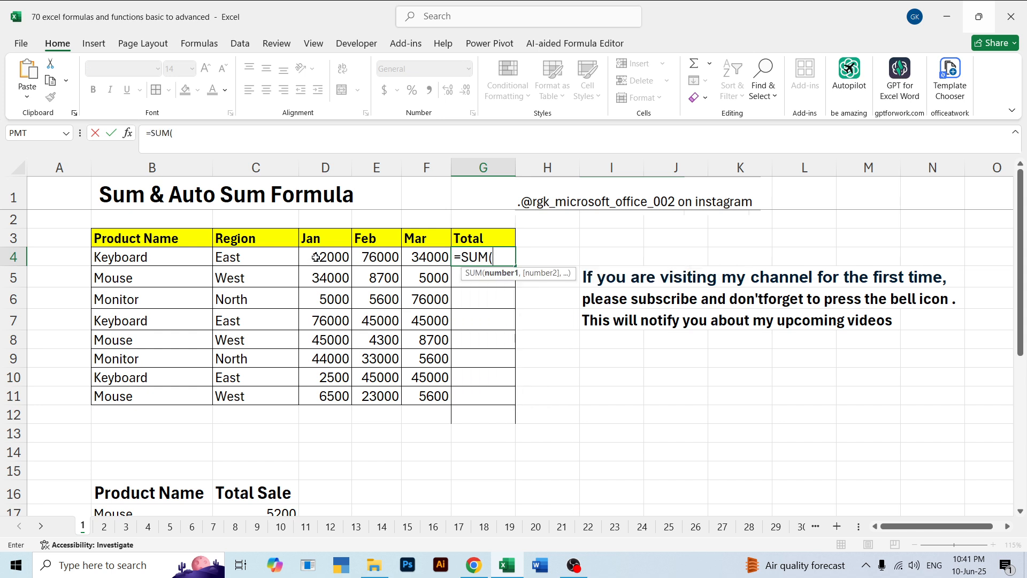
pyautogui.moveTo(315, 258); pyautogui.dragTo(439, 263)
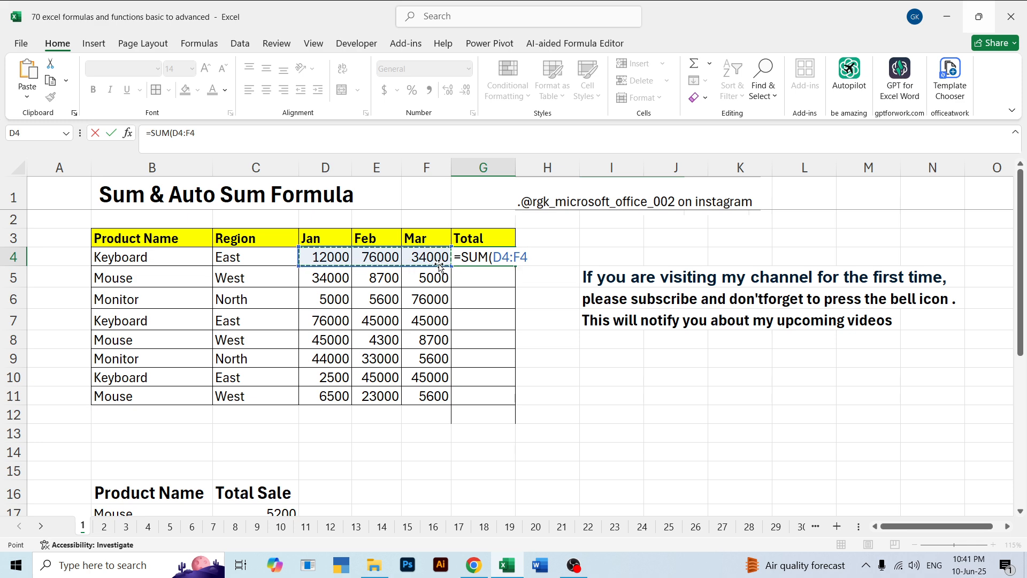
pyautogui.press('Return')
pyautogui.click(478, 258)
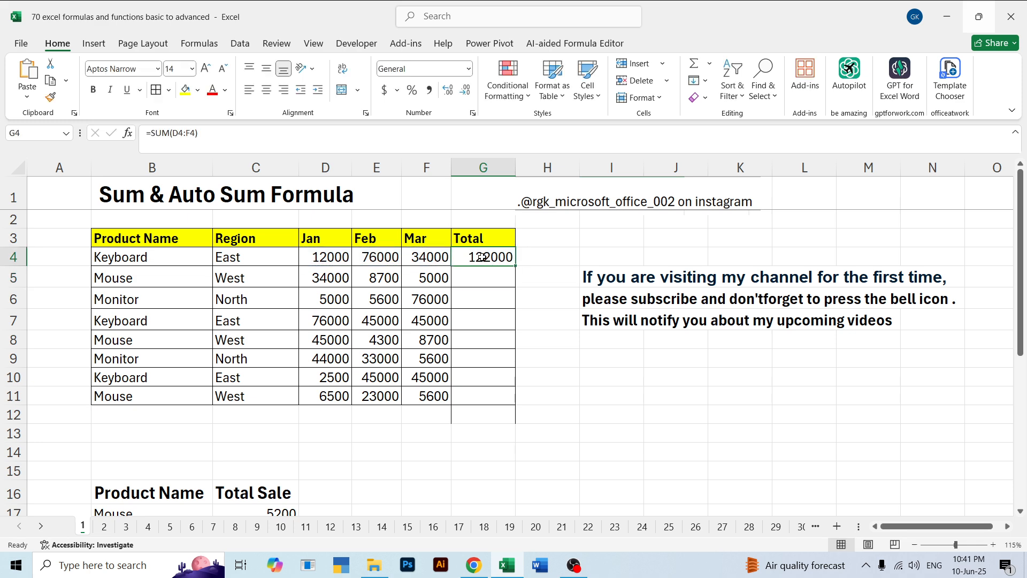
pyautogui.doubleClick(518, 266)
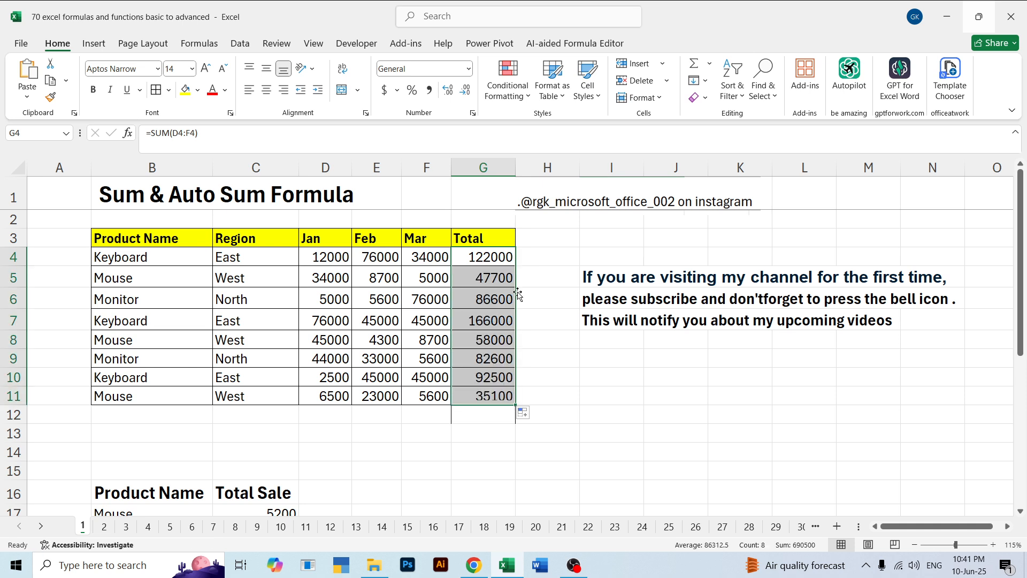
# Undo the filled-down totals and the SUM formula in G4
pyautogui.click(549, 364)
pyautogui.hotkey('ctrl', 'z')
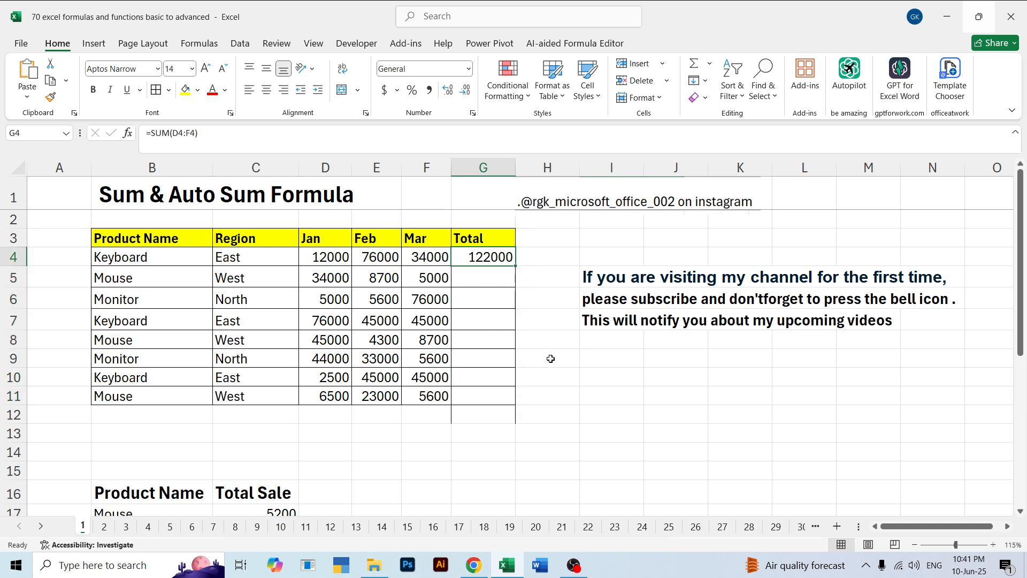
pyautogui.hotkey('ctrl', 'z')
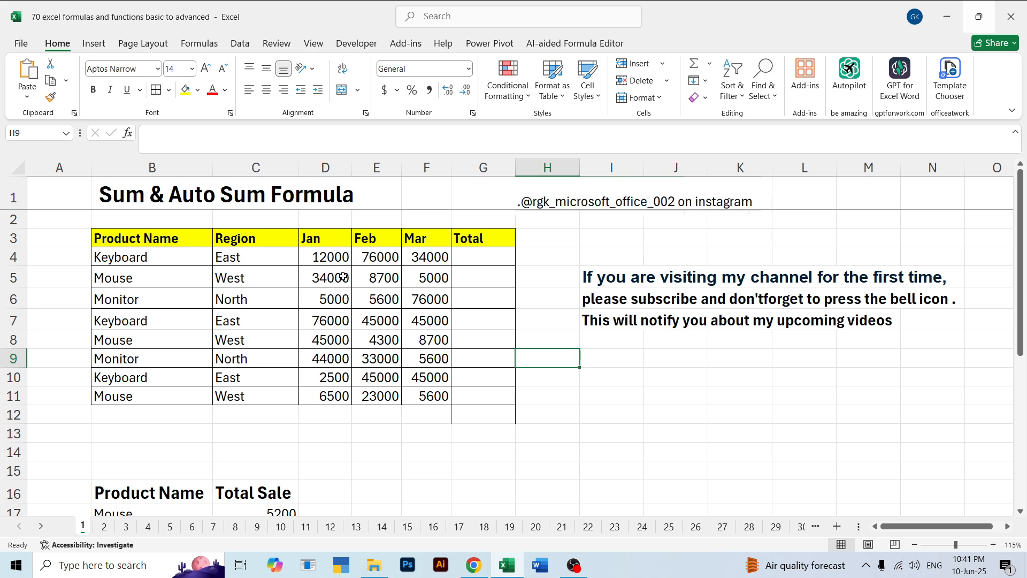
pyautogui.moveTo(333, 262); pyautogui.dragTo(428, 358)
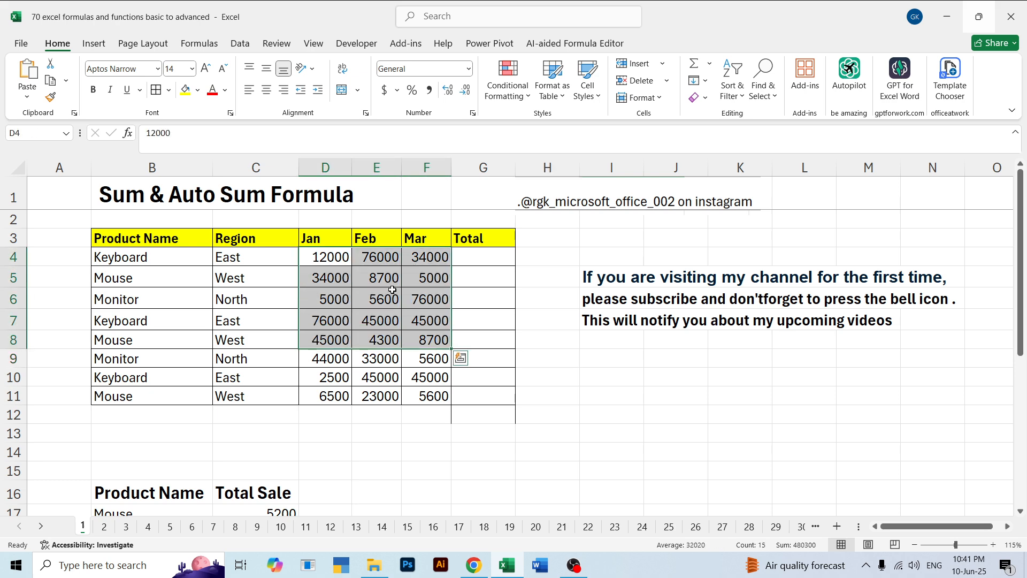
pyautogui.click(393, 299)
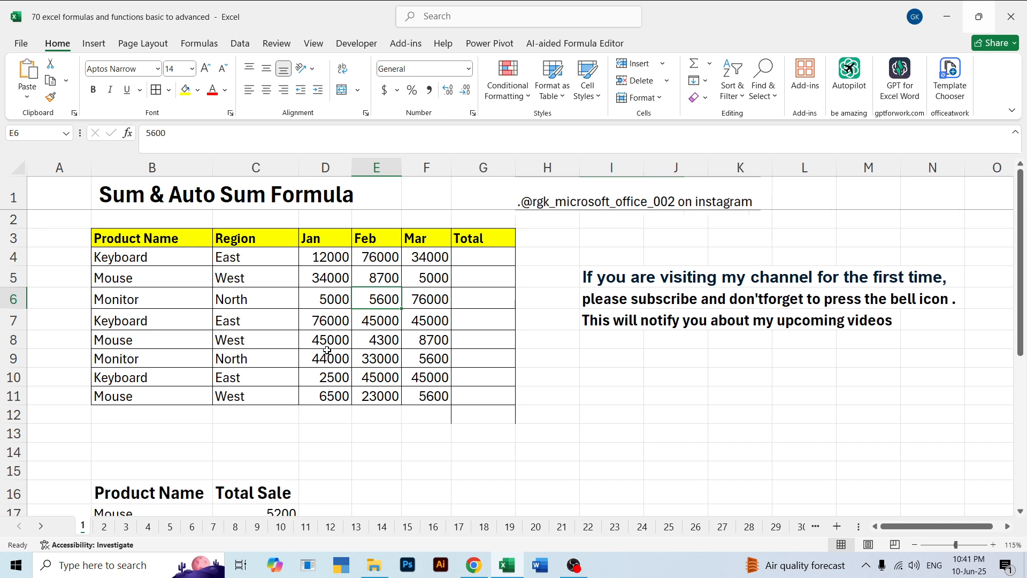
pyautogui.moveTo(334, 259); pyautogui.dragTo(329, 454)
pyautogui.moveTo(336, 261); pyautogui.dragTo(551, 280)
pyautogui.click(486, 341)
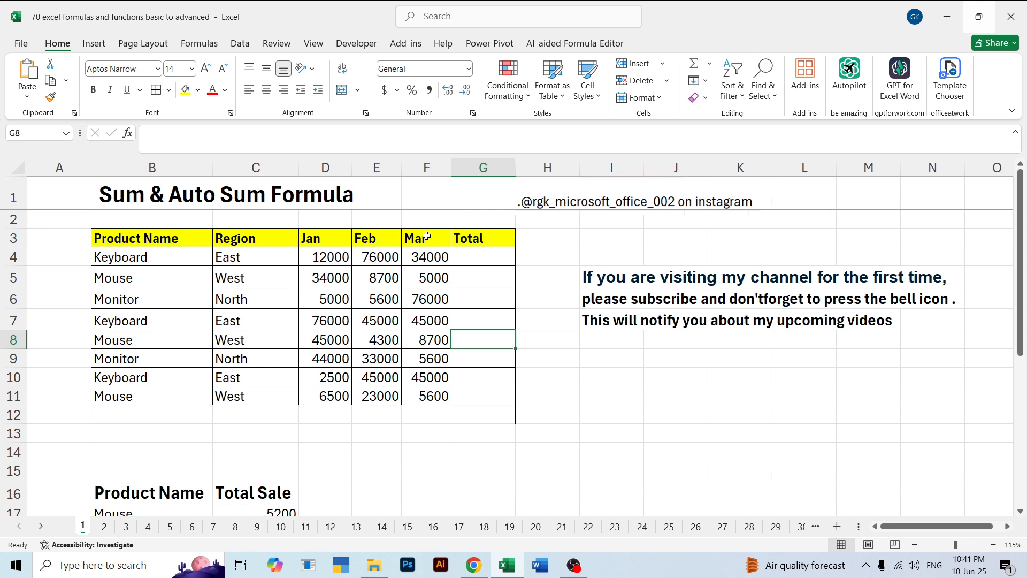
# AutoSum the range D4:G12 to add all row totals in column G and the column totals in row 12 at once
pyautogui.moveTo(321, 265); pyautogui.dragTo(455, 410)
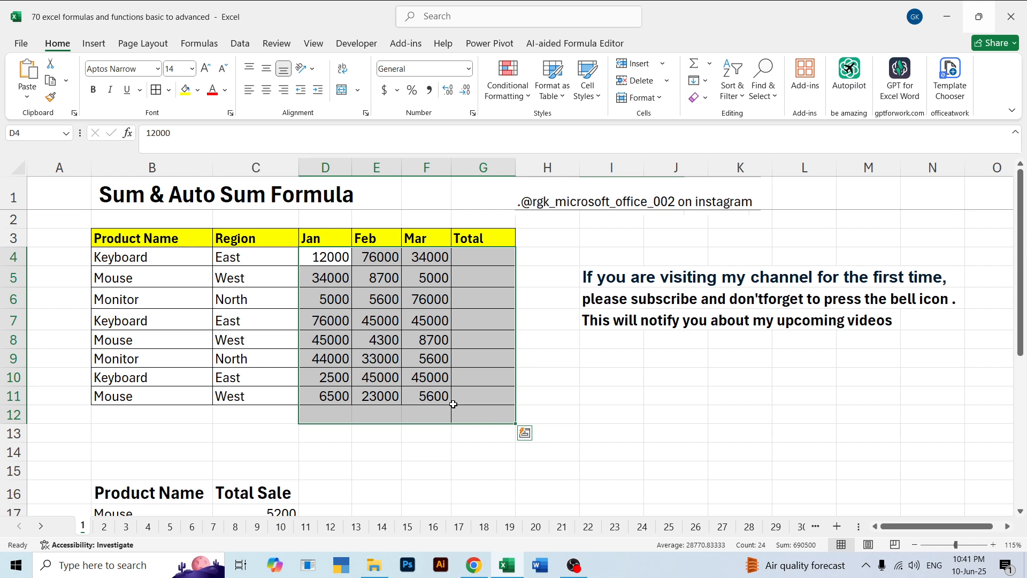
pyautogui.press('alt')
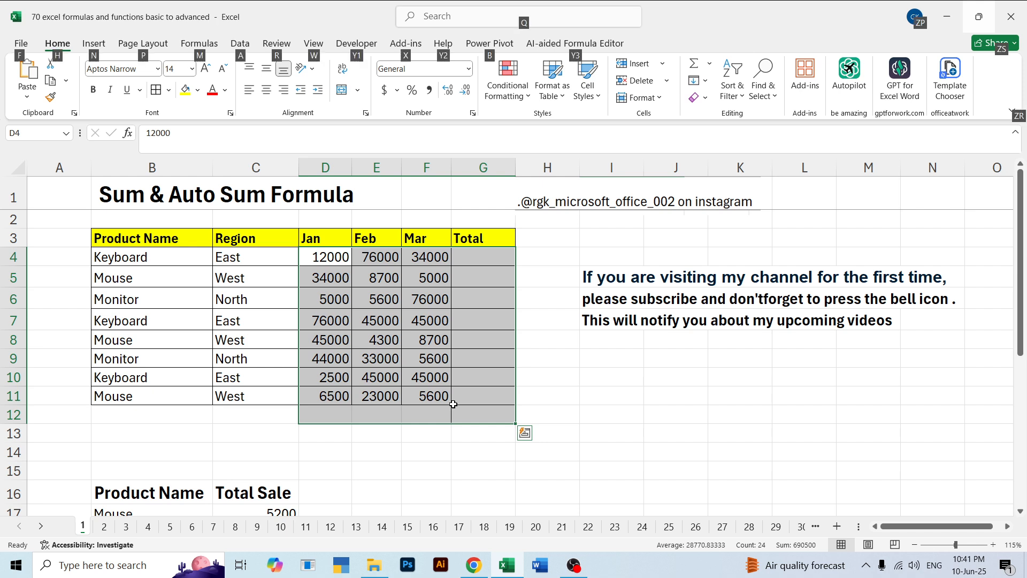
pyautogui.hotkey('alt', '=')
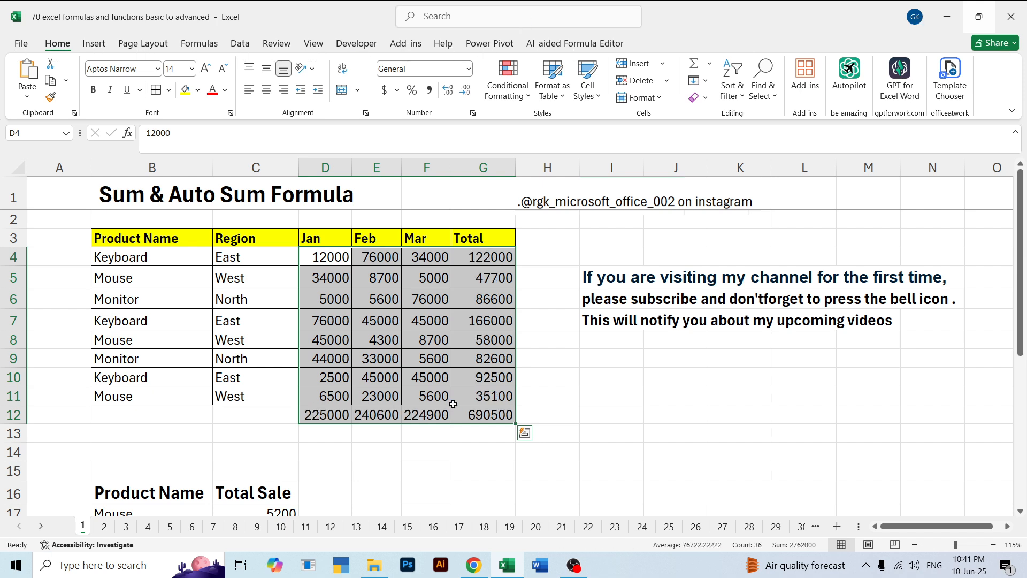
pyautogui.click(575, 375)
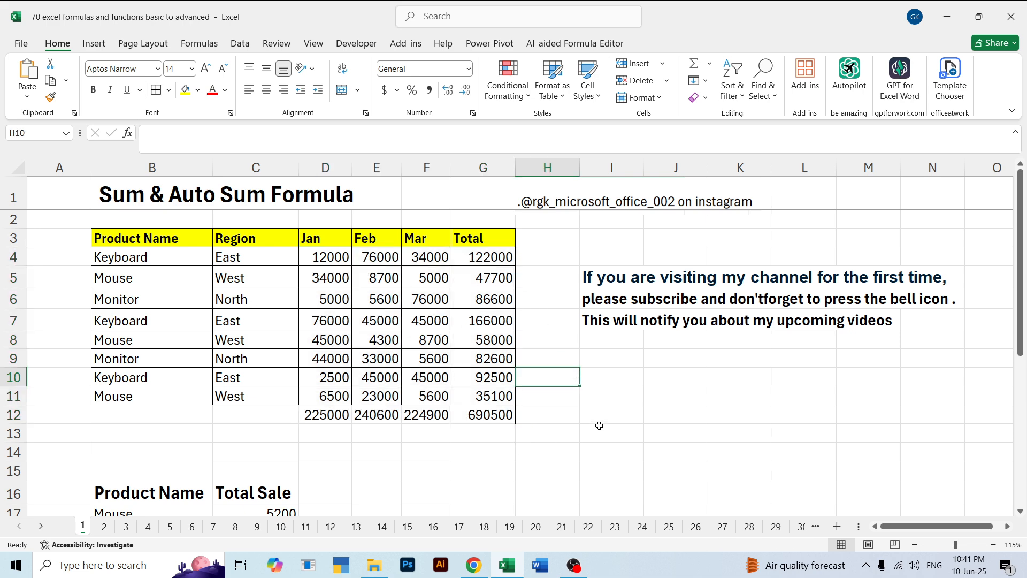
# Examine the Product Name and Total Sale table in rows 16 to 28, including its Mouse, Printer and Laptop groups
pyautogui.scroll(-3, 590, 323)
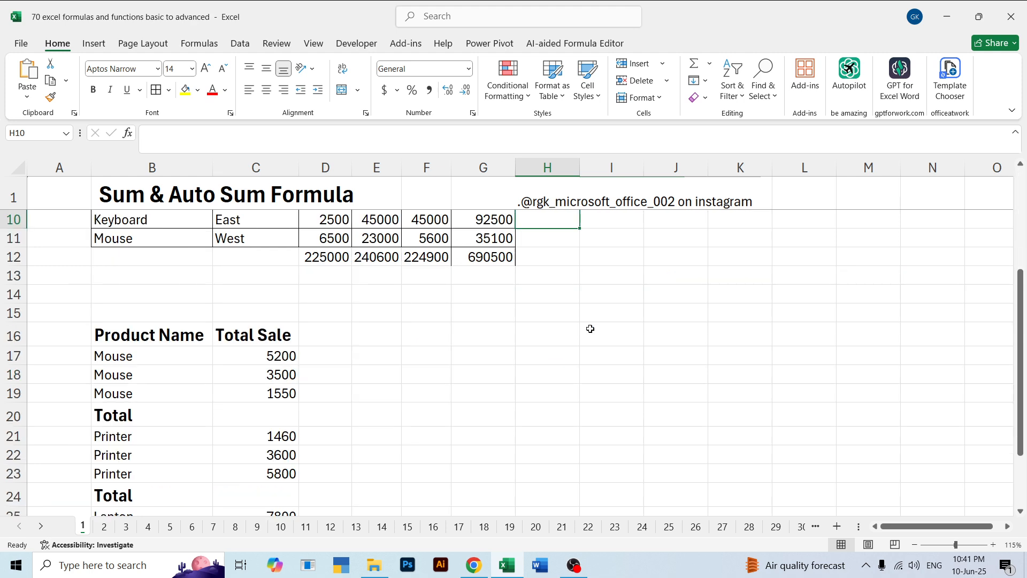
pyautogui.scroll(-3, 305, 360)
pyautogui.scroll(3, 908, 328)
pyautogui.scroll(-1, 1020, 337)
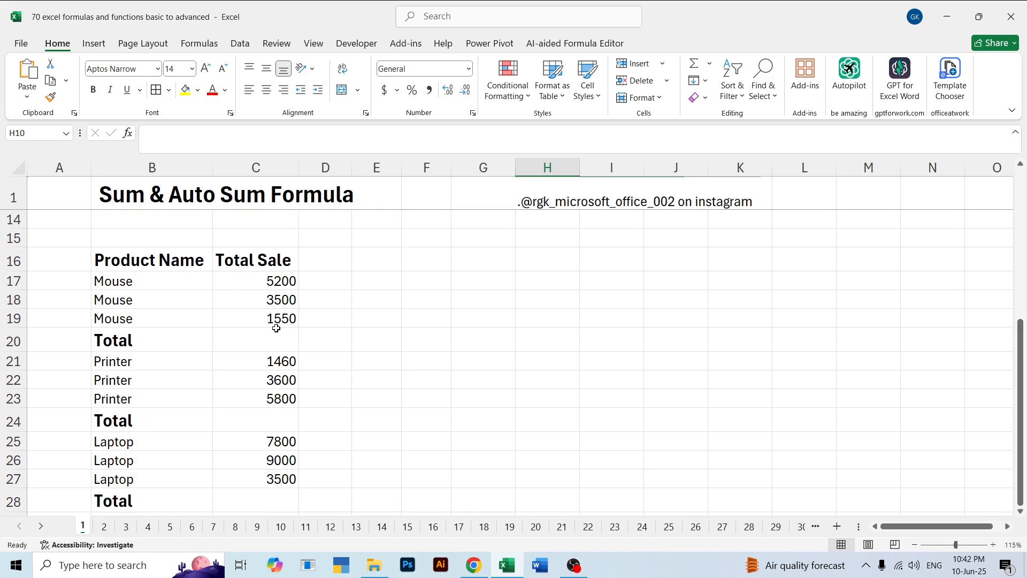
pyautogui.moveTo(124, 262); pyautogui.dragTo(275, 497)
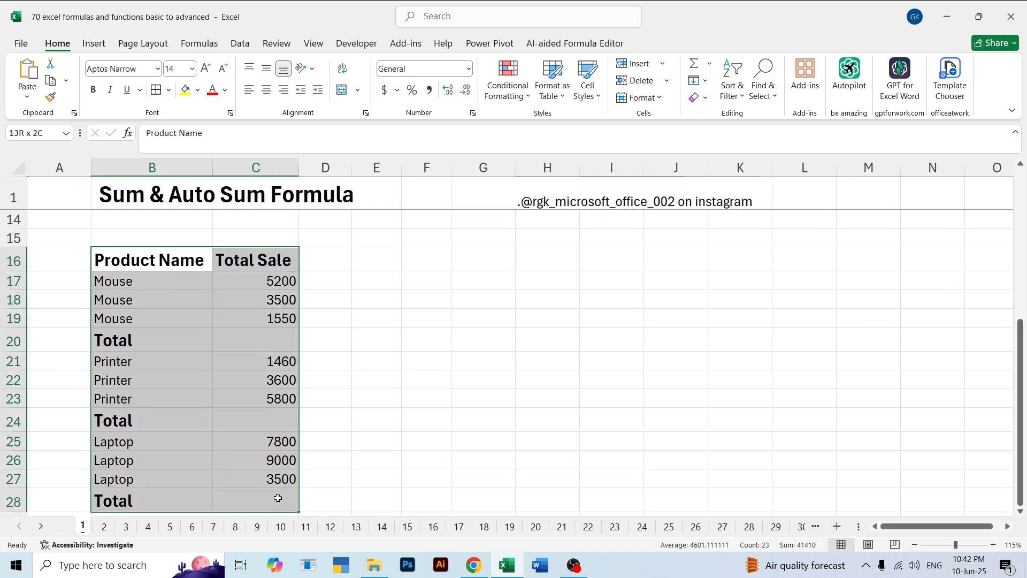
pyautogui.click(206, 303)
pyautogui.click(128, 260)
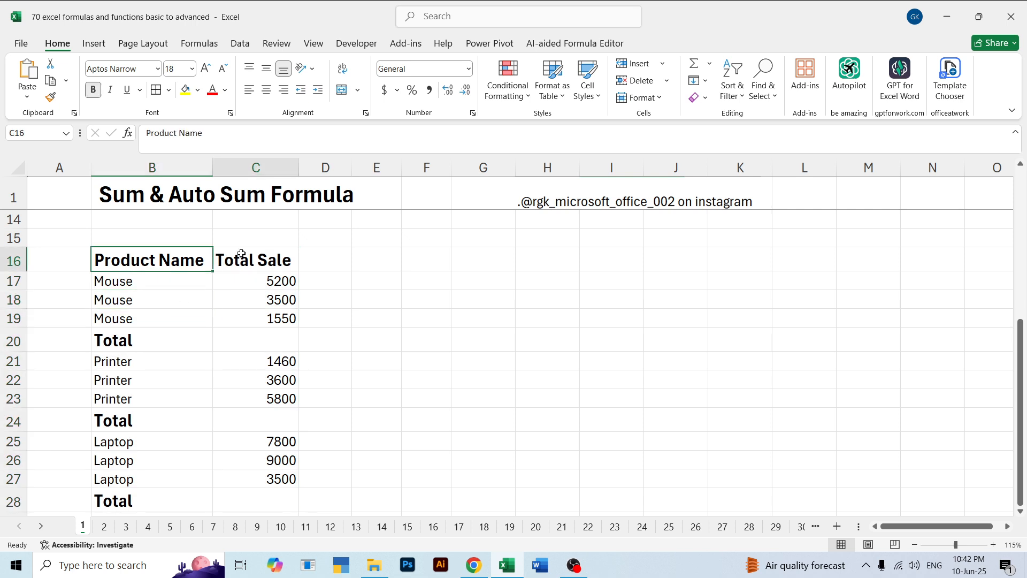
pyautogui.click(236, 259)
pyautogui.moveTo(121, 282); pyautogui.dragTo(125, 319)
pyautogui.moveTo(124, 360); pyautogui.dragTo(131, 397)
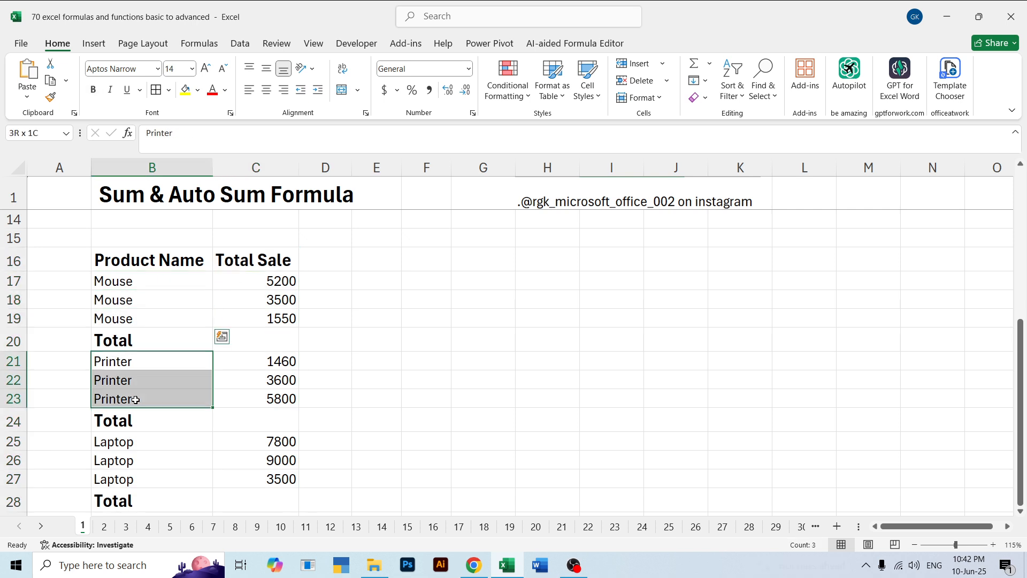
pyautogui.moveTo(120, 443); pyautogui.dragTo(133, 478)
pyautogui.click(314, 338)
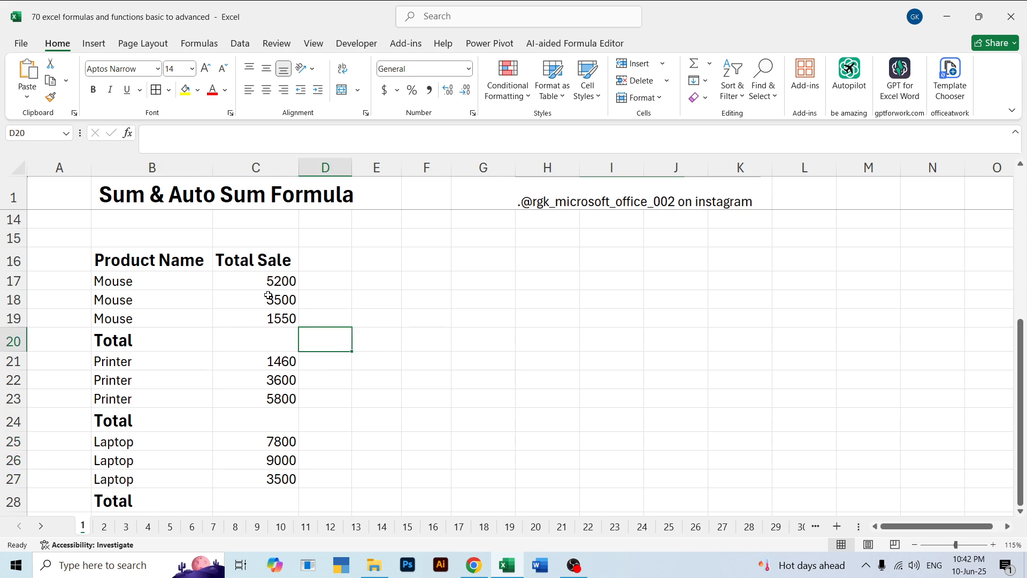
pyautogui.click(268, 295)
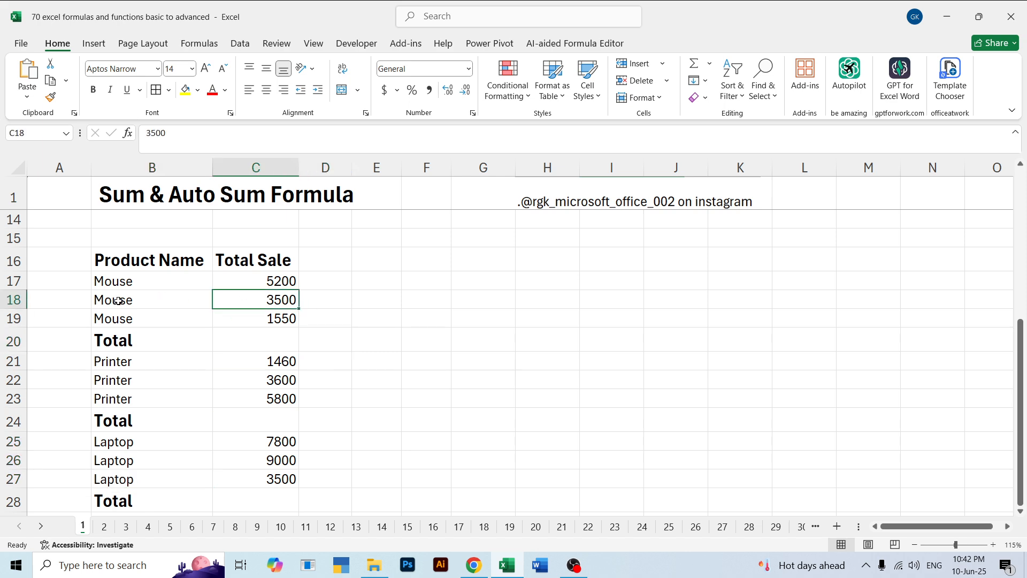
pyautogui.moveTo(123, 282); pyautogui.dragTo(147, 316)
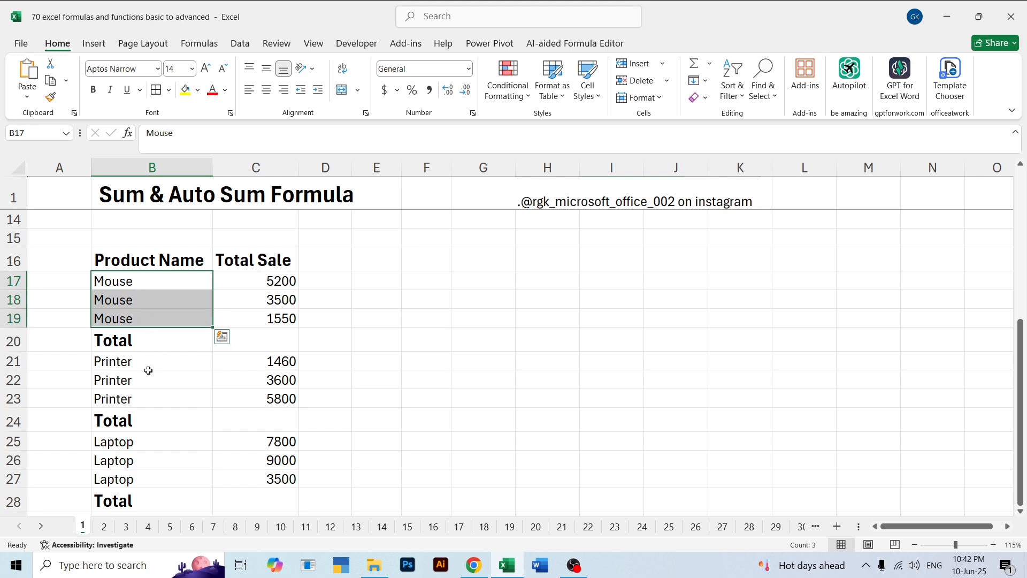
pyautogui.moveTo(146, 363); pyautogui.dragTo(156, 404)
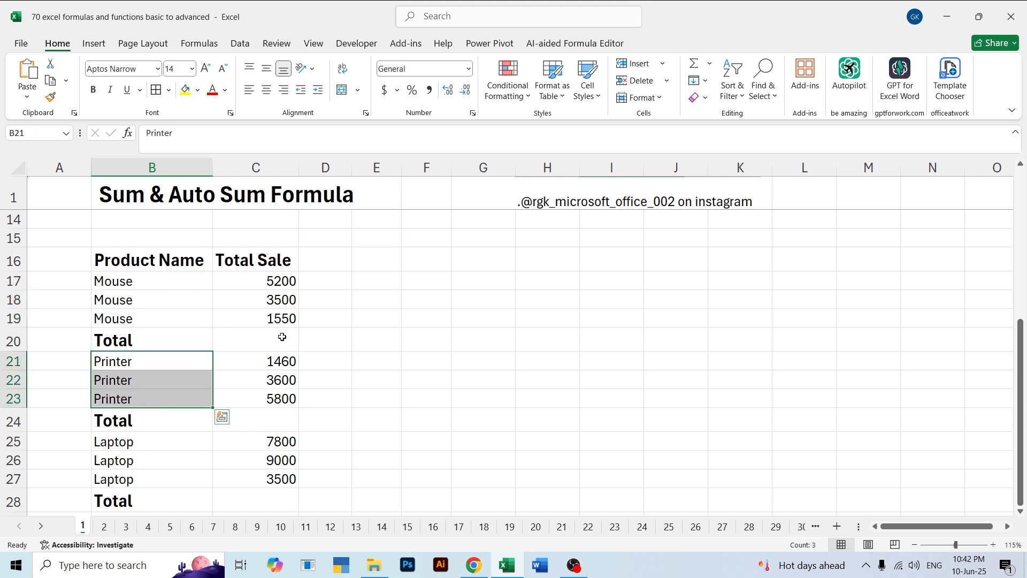
# Total the Mouse sales in C20 with a SUM formula over C17:C19
pyautogui.click(280, 336)
pyautogui.write('=sum')
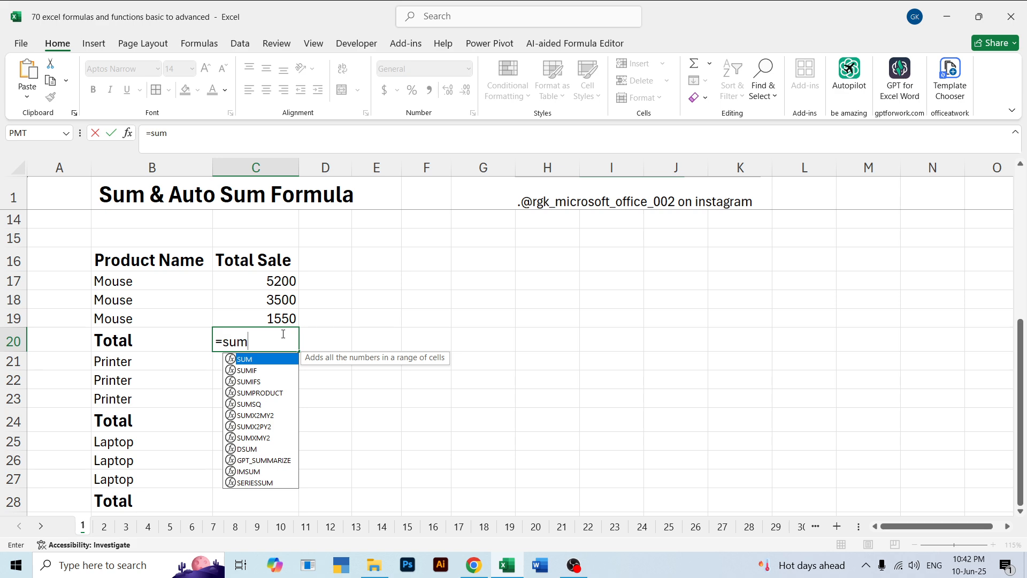
pyautogui.press('Tab')
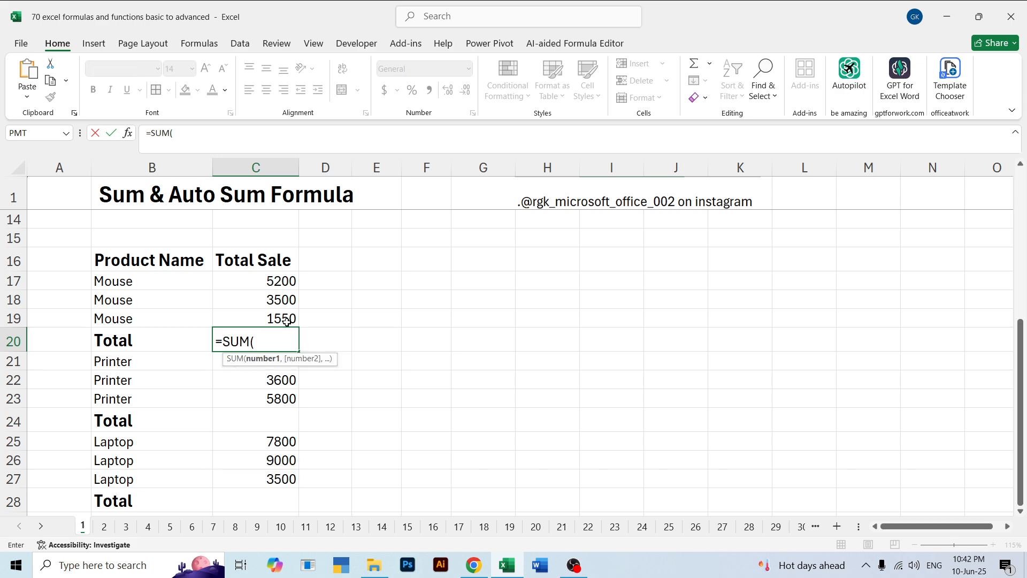
pyautogui.moveTo(266, 284); pyautogui.dragTo(274, 320)
pyautogui.press('Return')
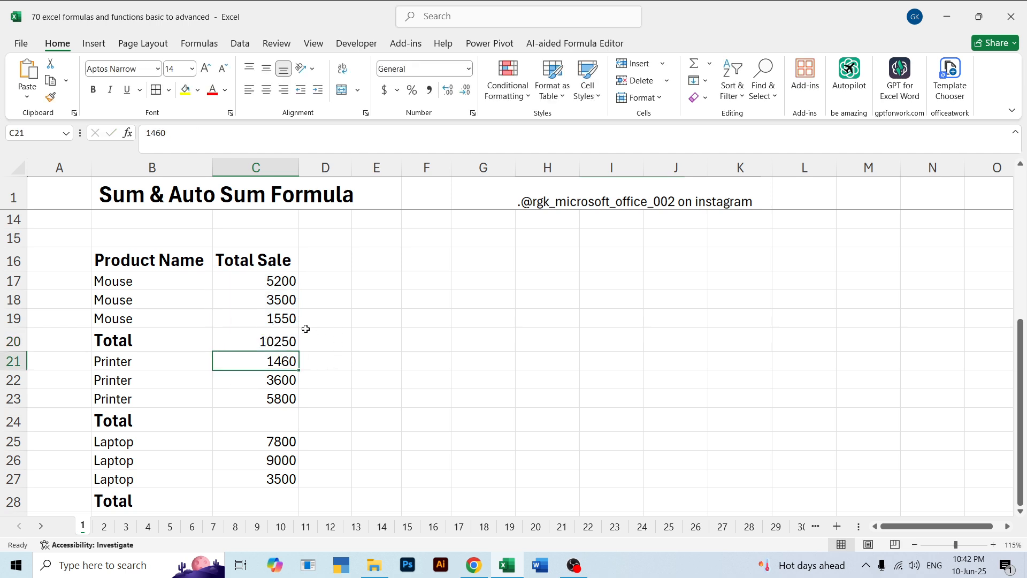
pyautogui.click(238, 349)
pyautogui.click(265, 418)
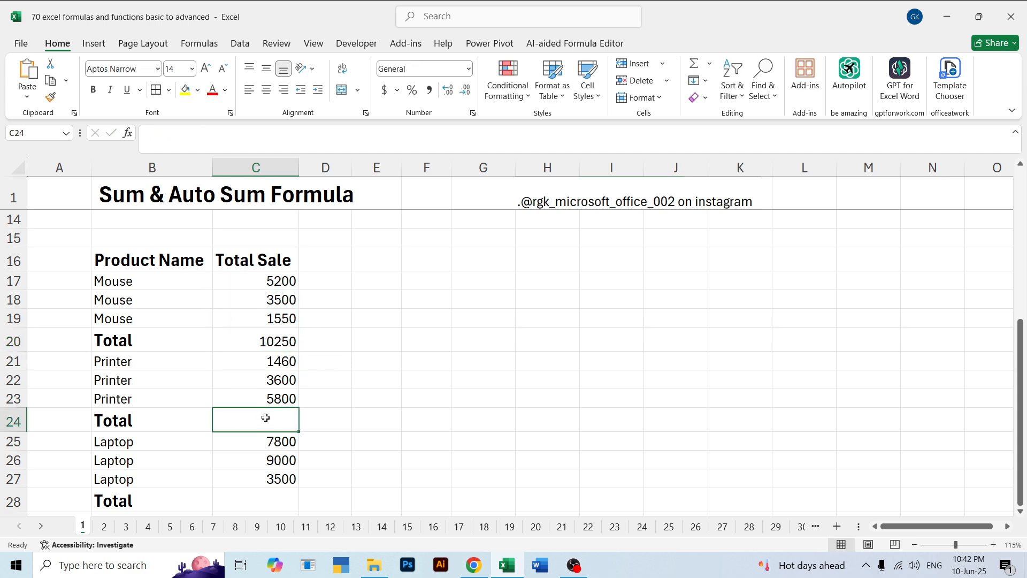
# Clear the Mouse total formula from C20
pyautogui.click(255, 334)
pyautogui.press('Delete')
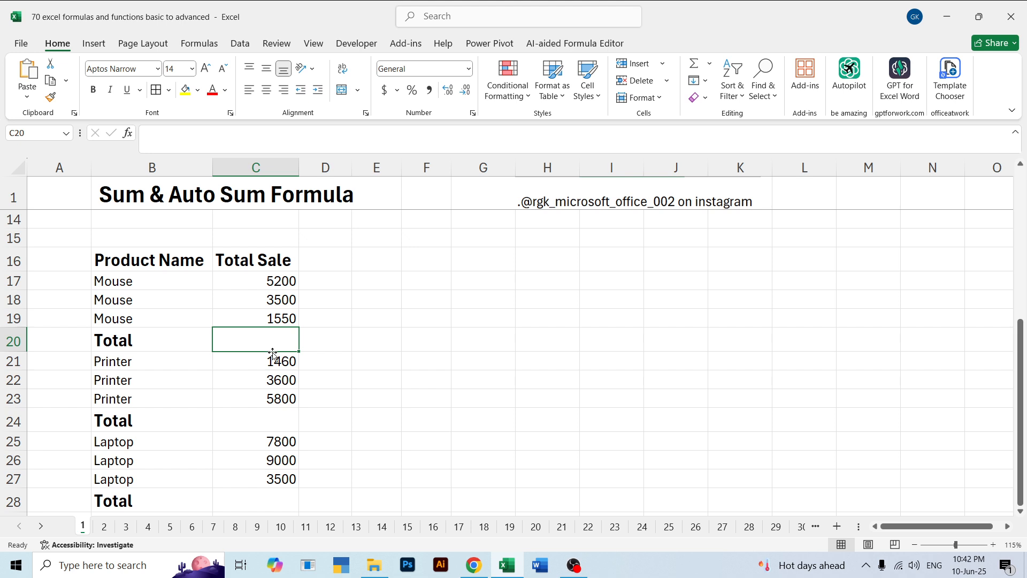
pyautogui.click(338, 331)
pyautogui.click(362, 343)
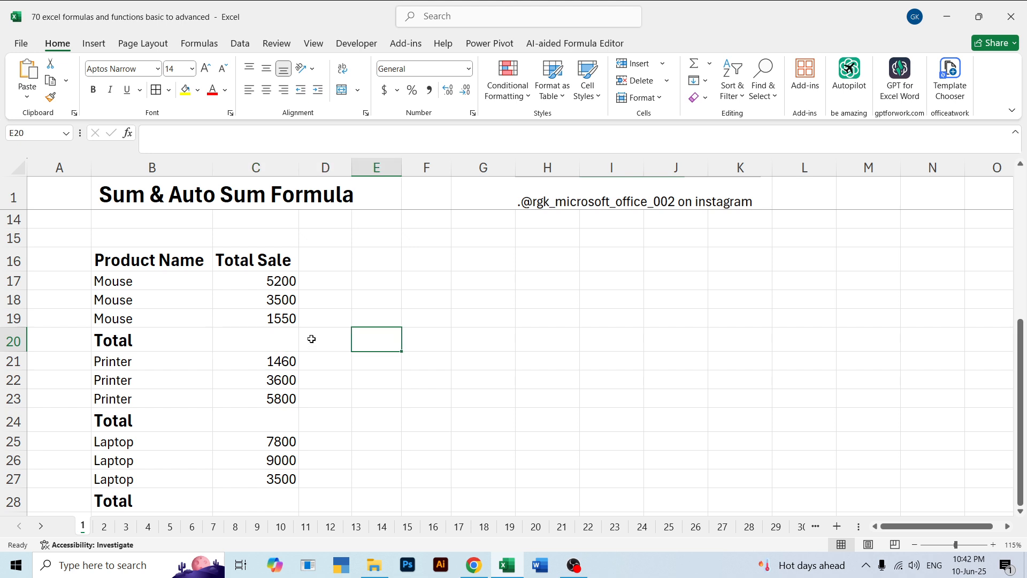
pyautogui.click(287, 341)
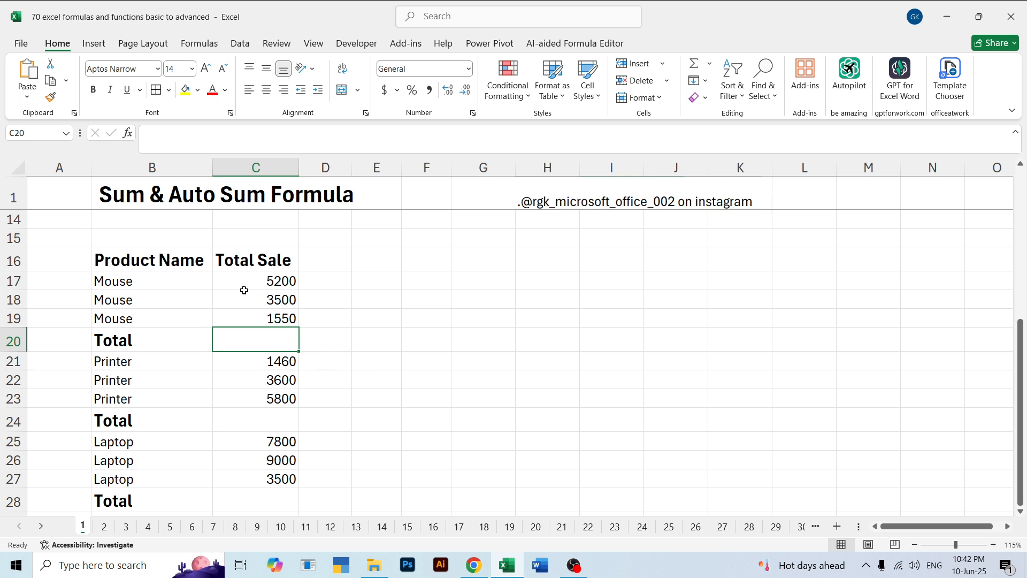
# Select only the blank cells in C17:C28 using Go To Special and AutoSum them to fill the Mouse, Printer and Laptop totals
pyautogui.moveTo(244, 286); pyautogui.dragTo(263, 500)
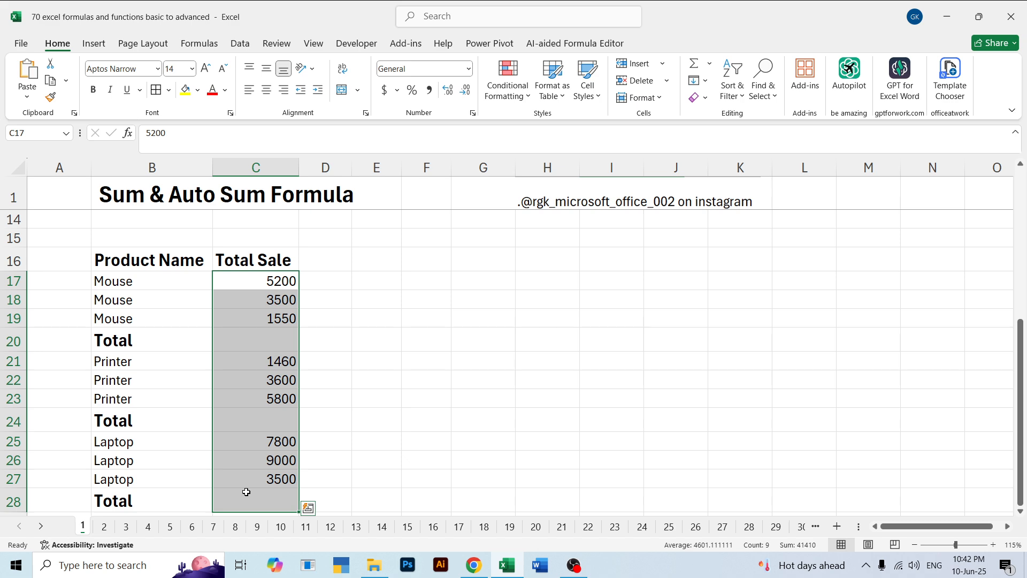
pyautogui.hotkey('ctrl', 'g')
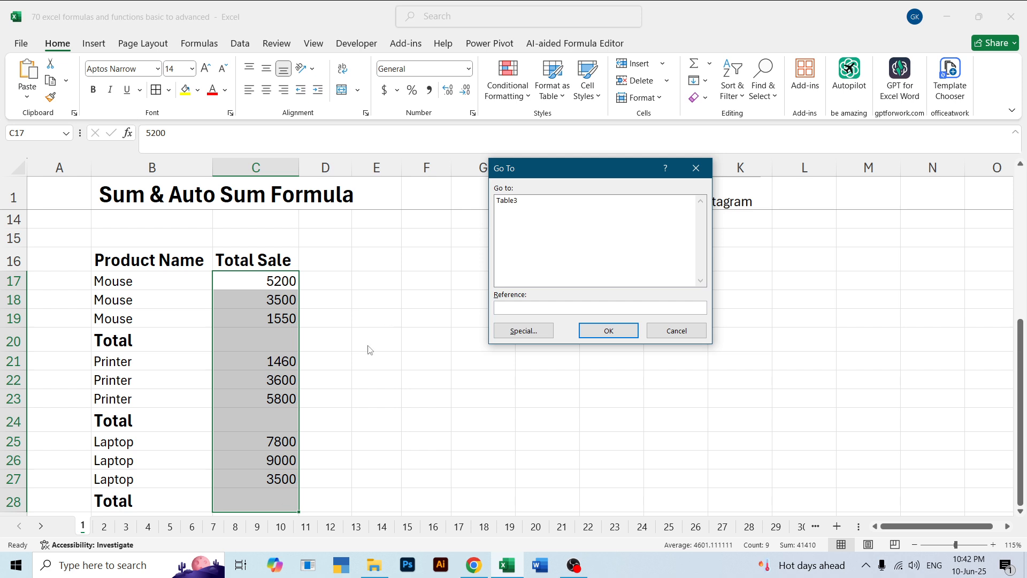
pyautogui.click(539, 334)
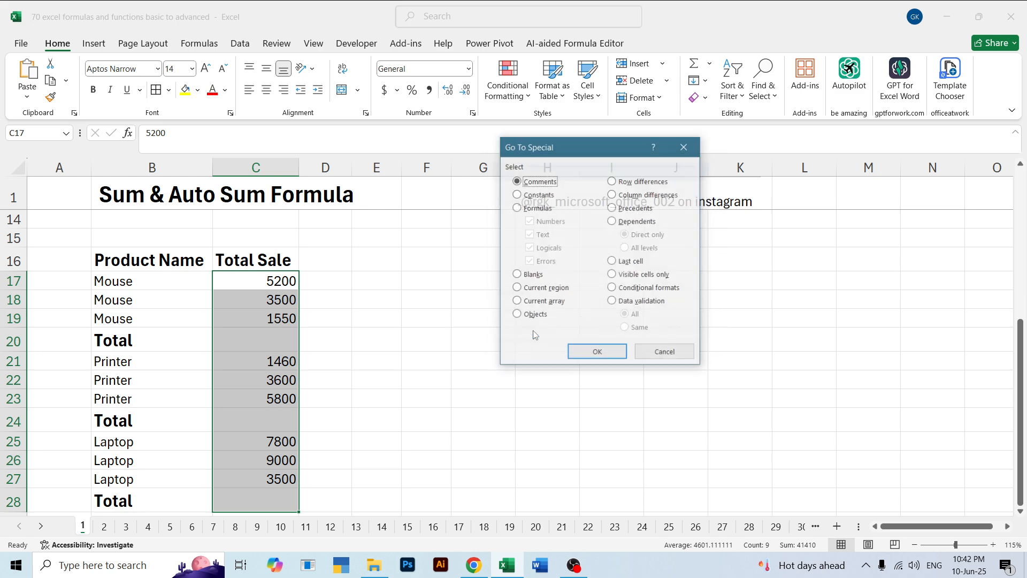
pyautogui.click(533, 276)
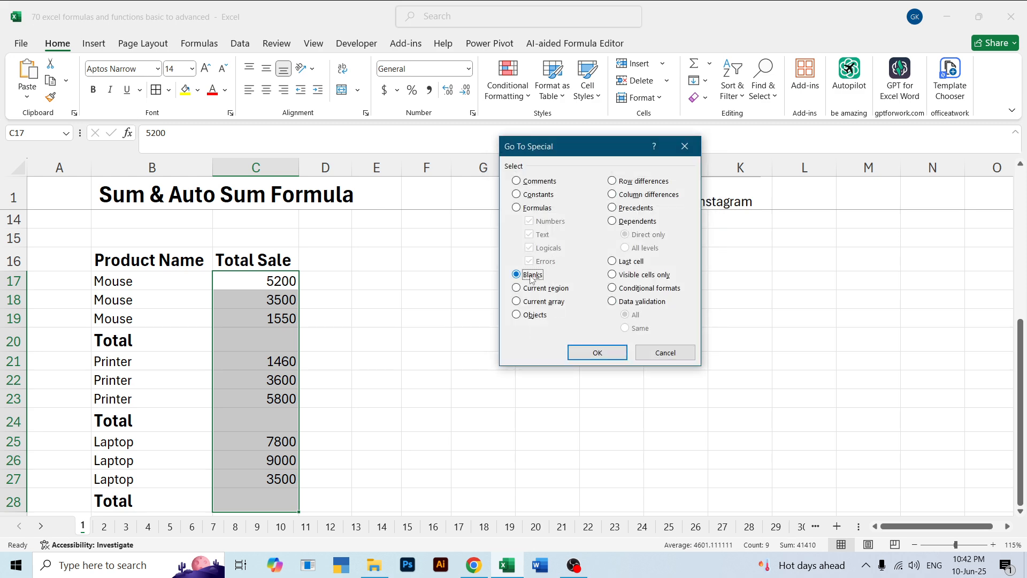
pyautogui.click(599, 351)
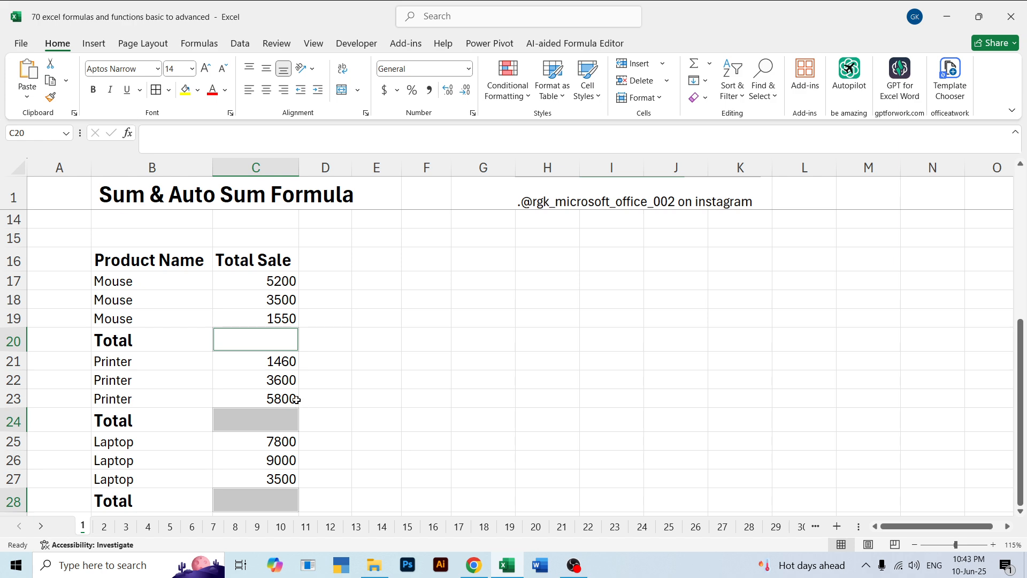
pyautogui.hotkey('alt', '=')
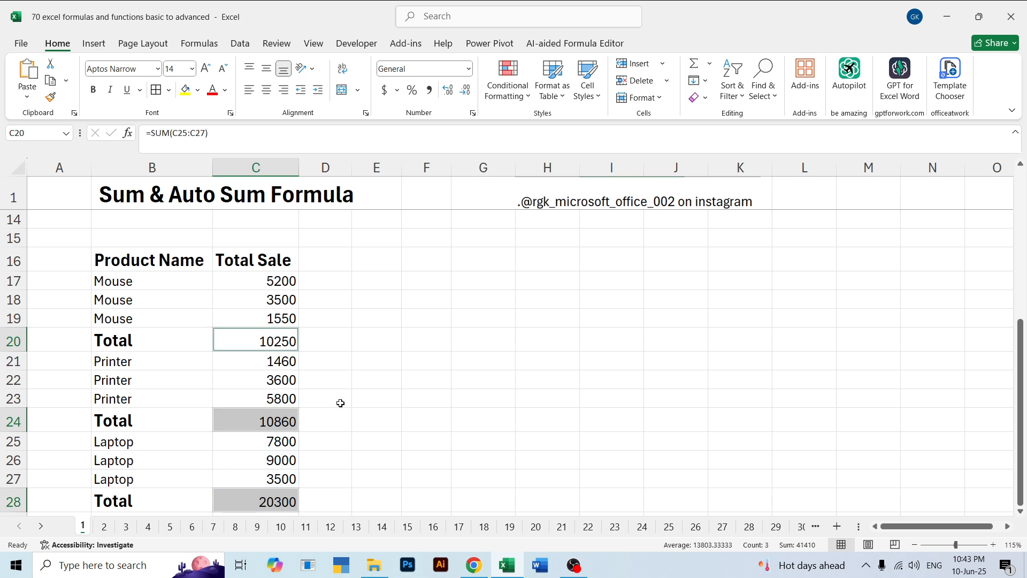
pyautogui.click(340, 403)
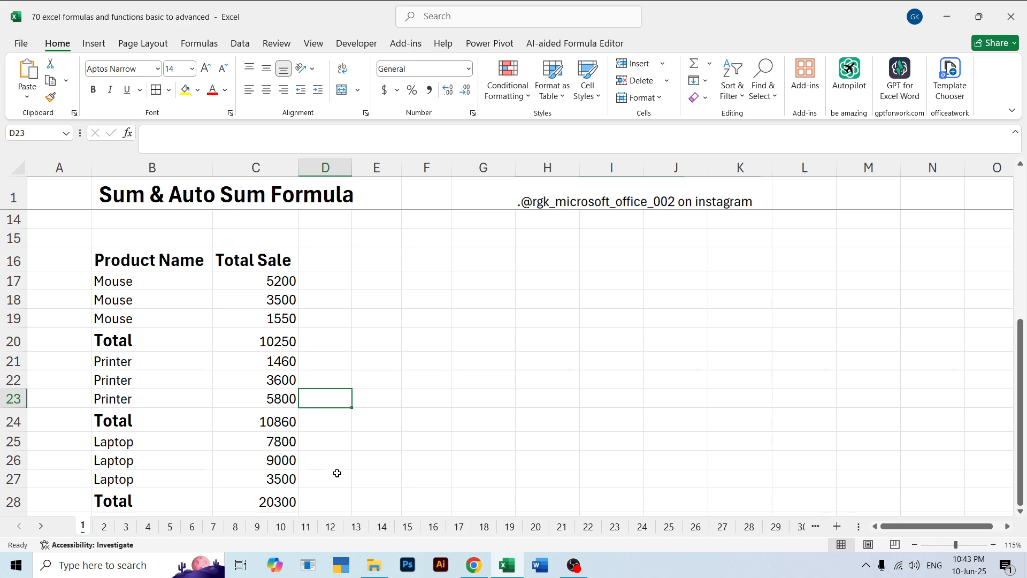
pyautogui.click(400, 378)
# Open sheet 2 and clear the existing SUMIF formula from G17 in the lower Product Name and Amount table
pyautogui.scroll(4, 402, 376)
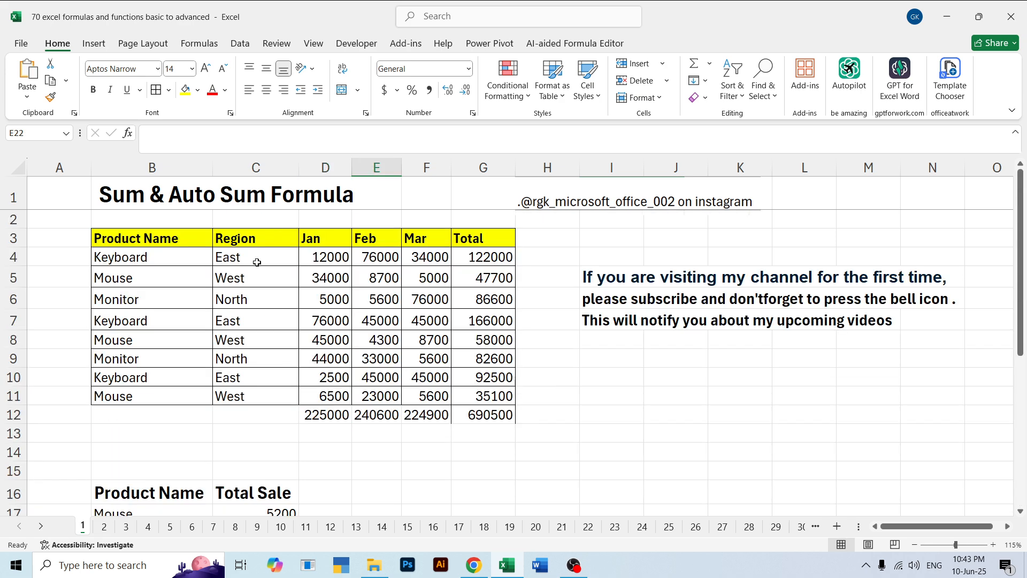
pyautogui.click(104, 526)
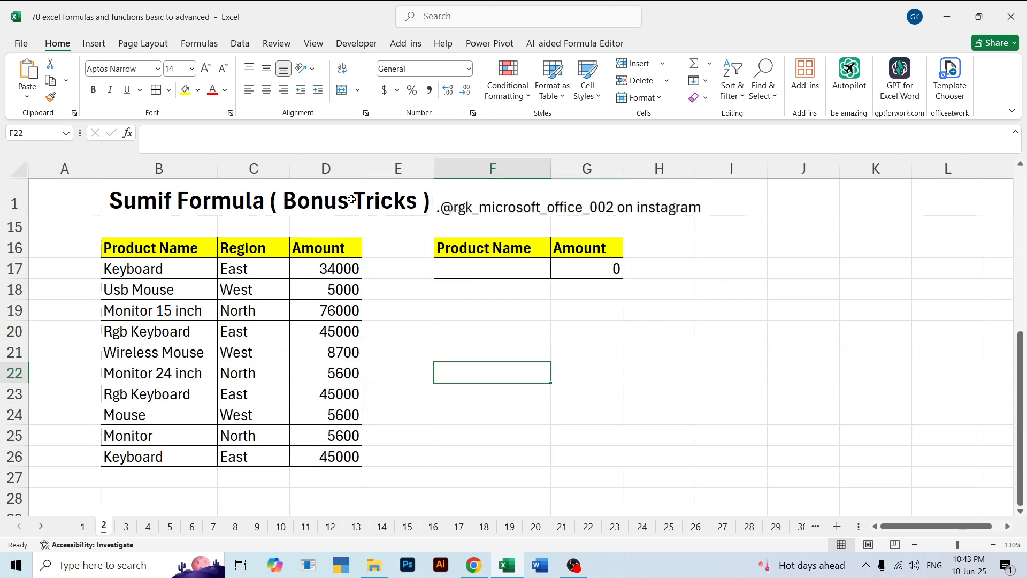
pyautogui.click(562, 267)
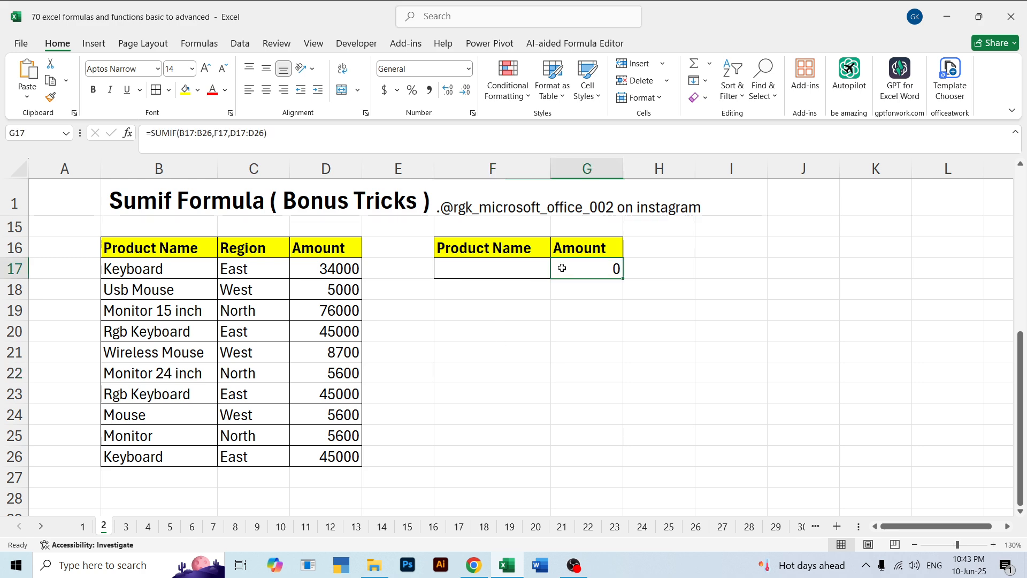
pyautogui.click(511, 267)
pyautogui.doubleClick(594, 285)
pyautogui.doubleClick(588, 264)
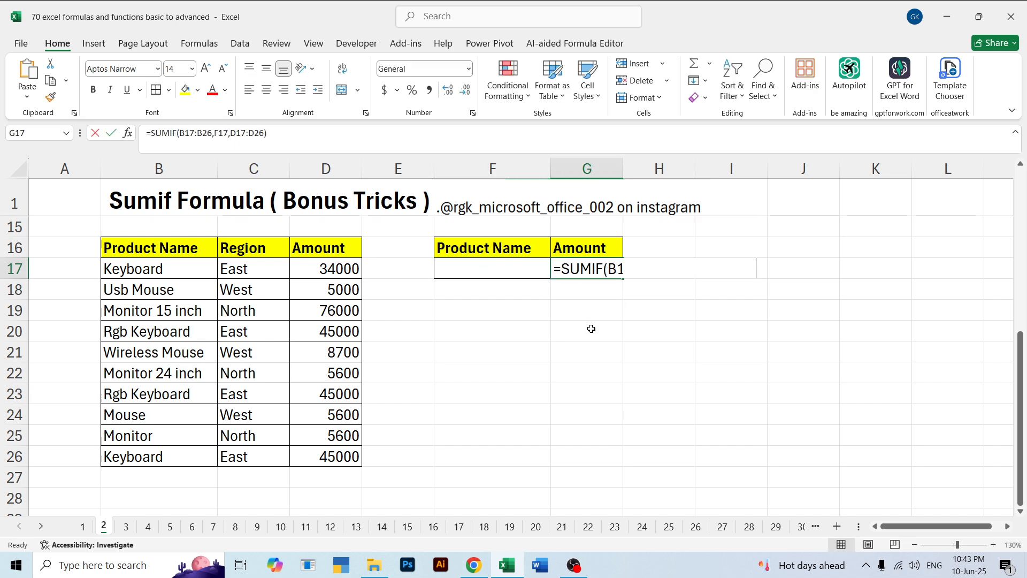
pyautogui.click(592, 328)
pyautogui.click(510, 270)
pyautogui.click(486, 308)
# Enter Keboard as the product name criterion in F17
pyautogui.click(481, 263)
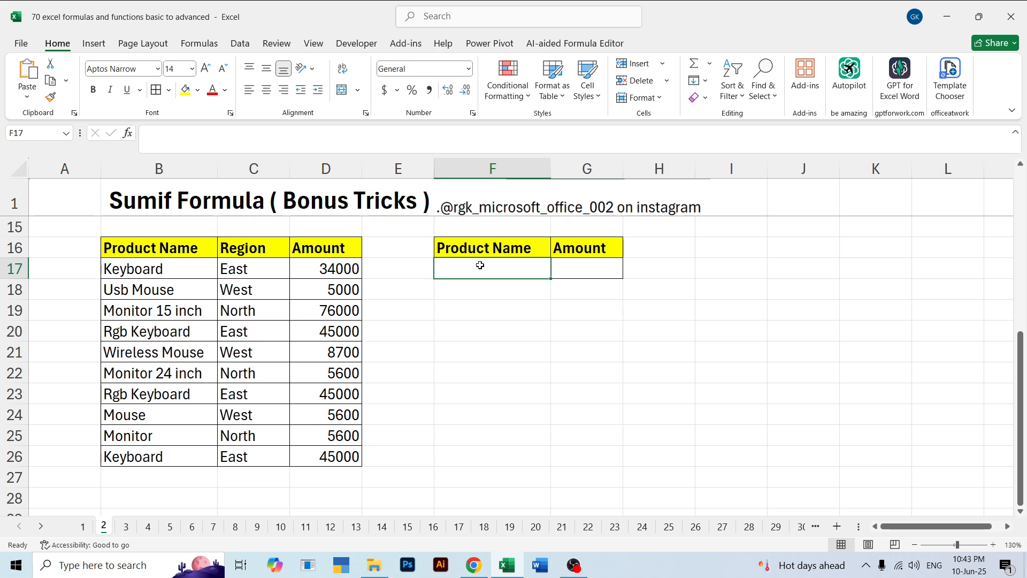
pyautogui.write('Keboard')
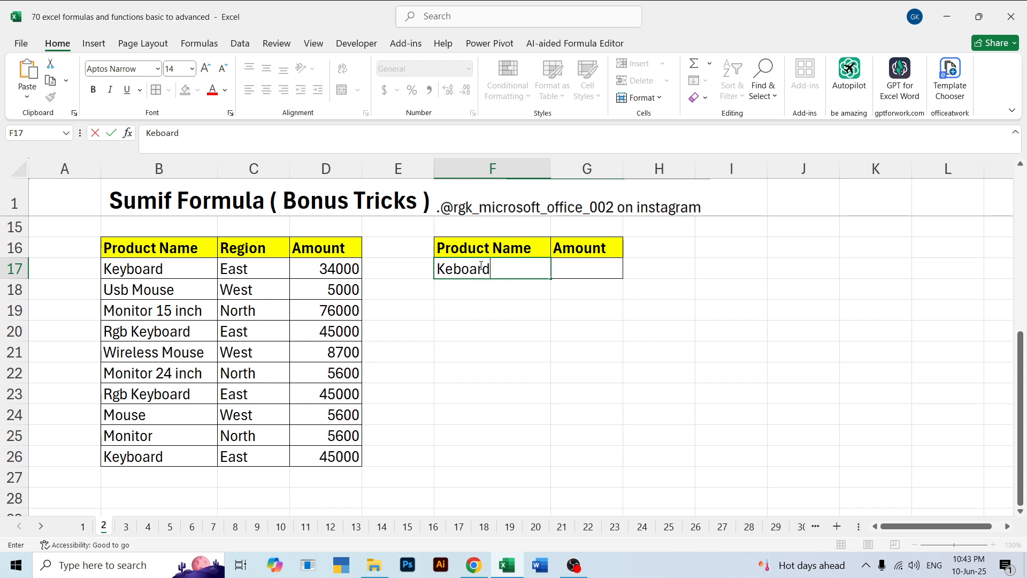
pyautogui.press('Return')
# Enter =SUMIF(B17:B26,F17,D17:D26) in G17 to total the amounts for the product named in F17
pyautogui.click(565, 272)
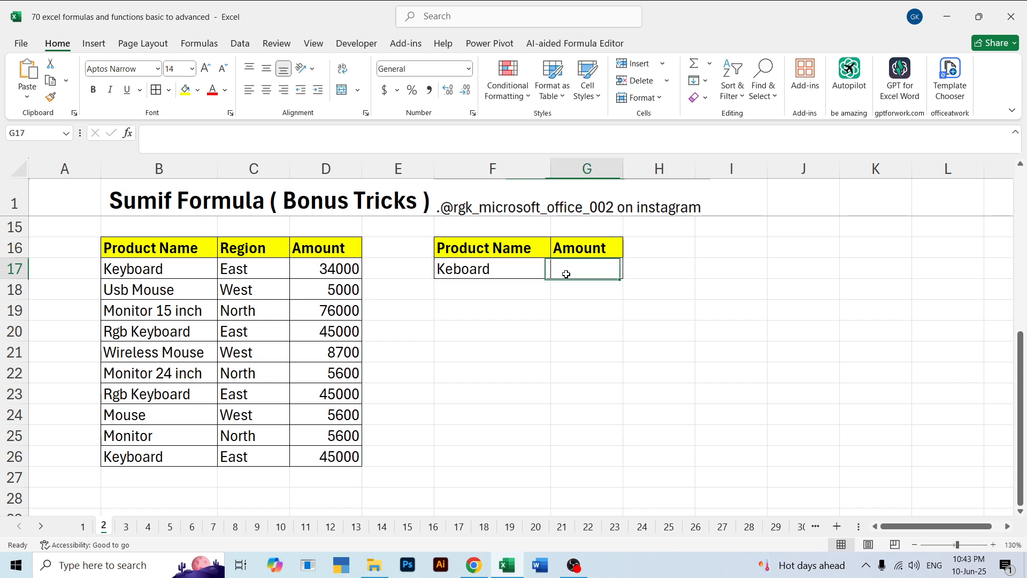
pyautogui.click(505, 269)
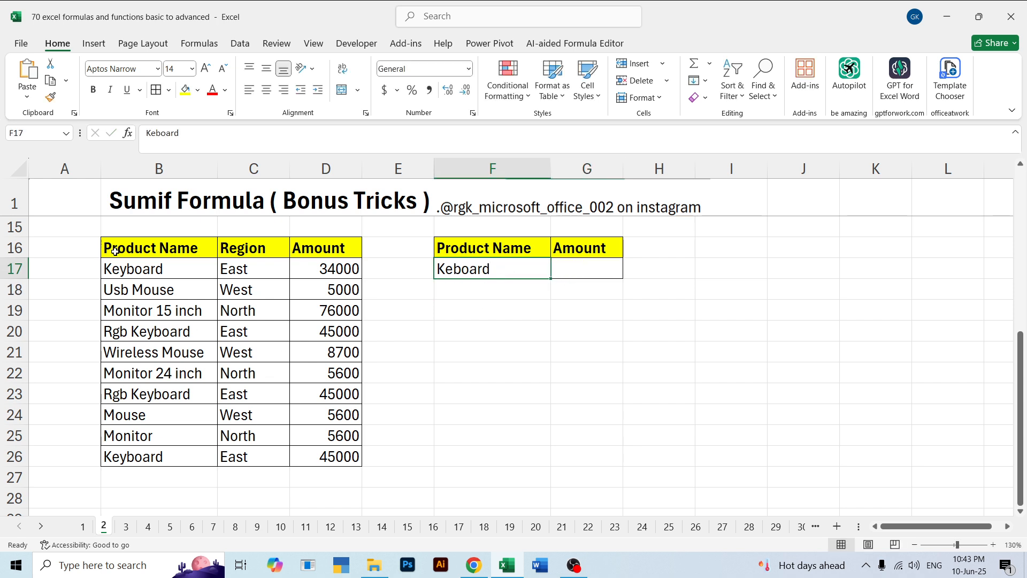
pyautogui.moveTo(115, 251); pyautogui.dragTo(142, 456)
pyautogui.click(580, 272)
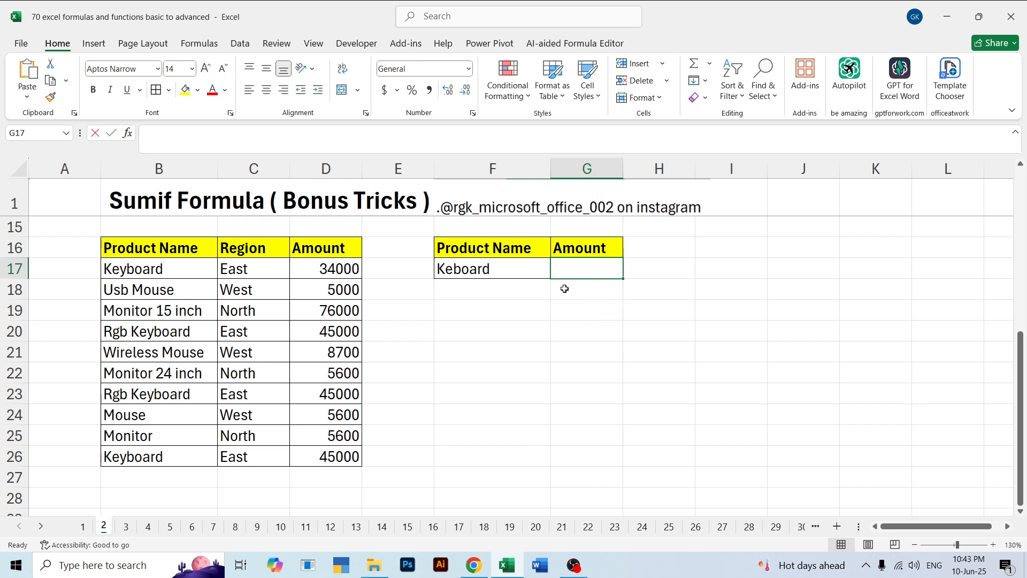
pyautogui.write('=sumif')
pyautogui.press('Tab')
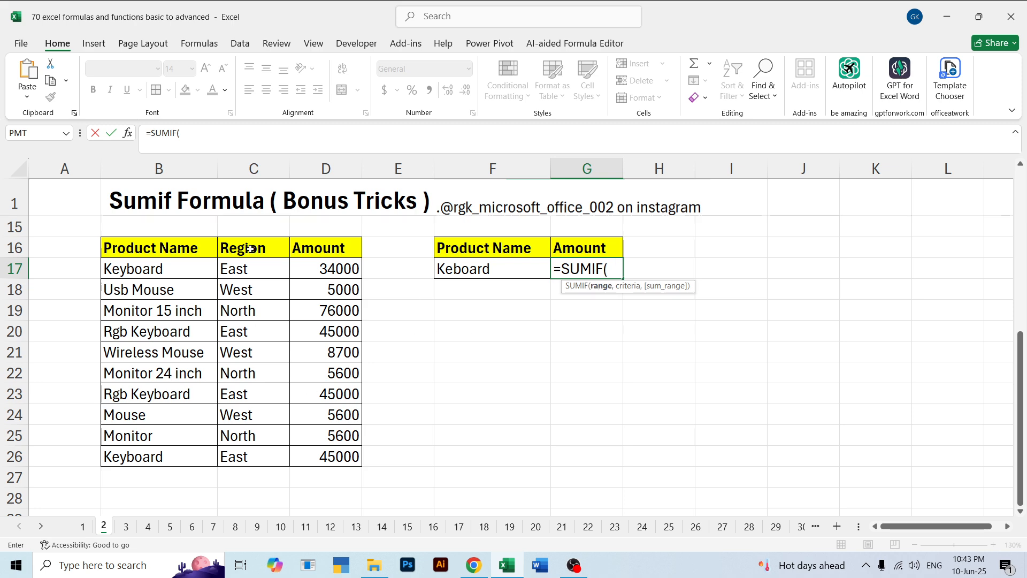
pyautogui.moveTo(116, 268); pyautogui.dragTo(155, 448)
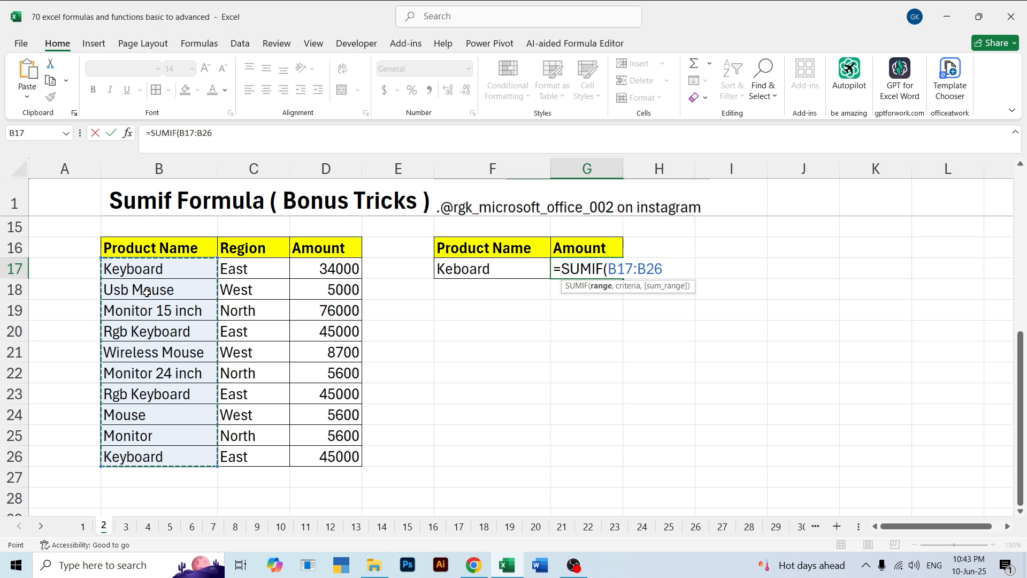
pyautogui.write(',')
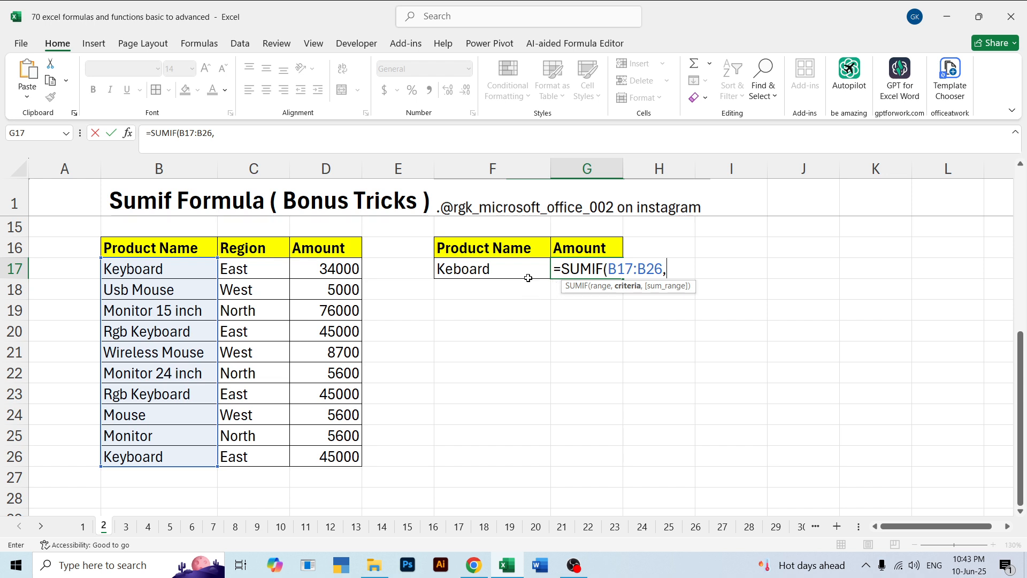
pyautogui.click(461, 271)
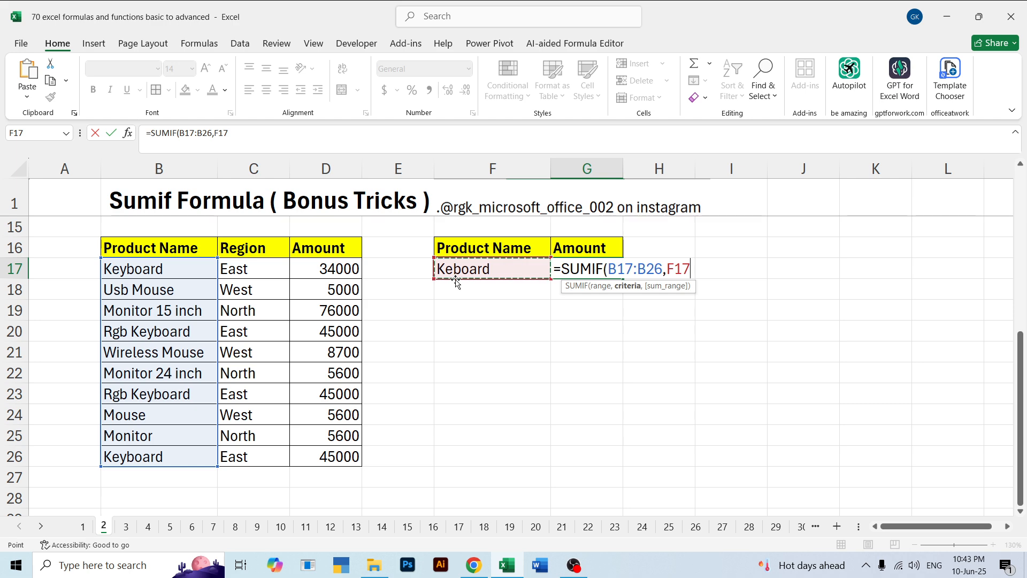
pyautogui.write(',')
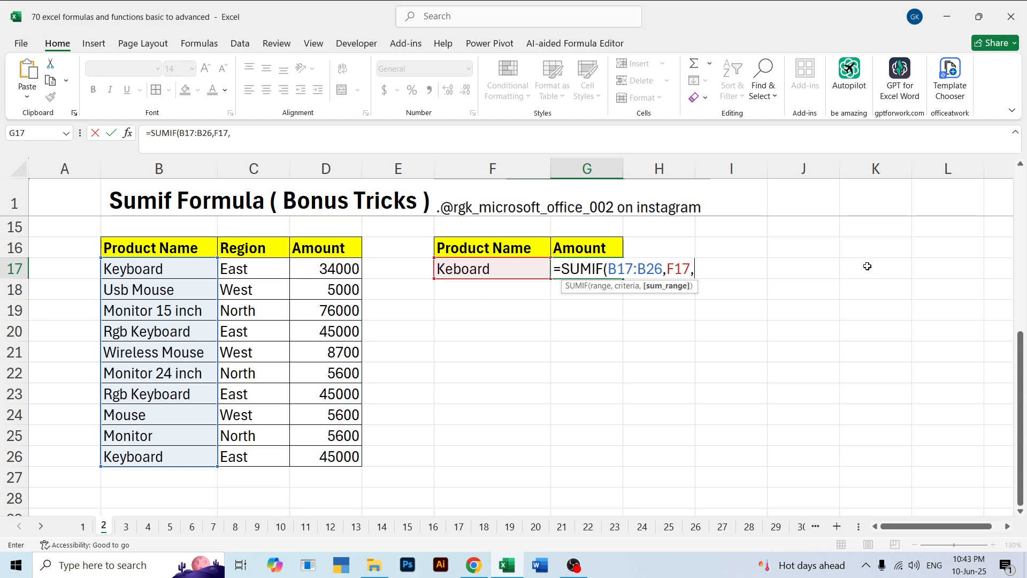
pyautogui.moveTo(305, 268); pyautogui.dragTo(338, 449)
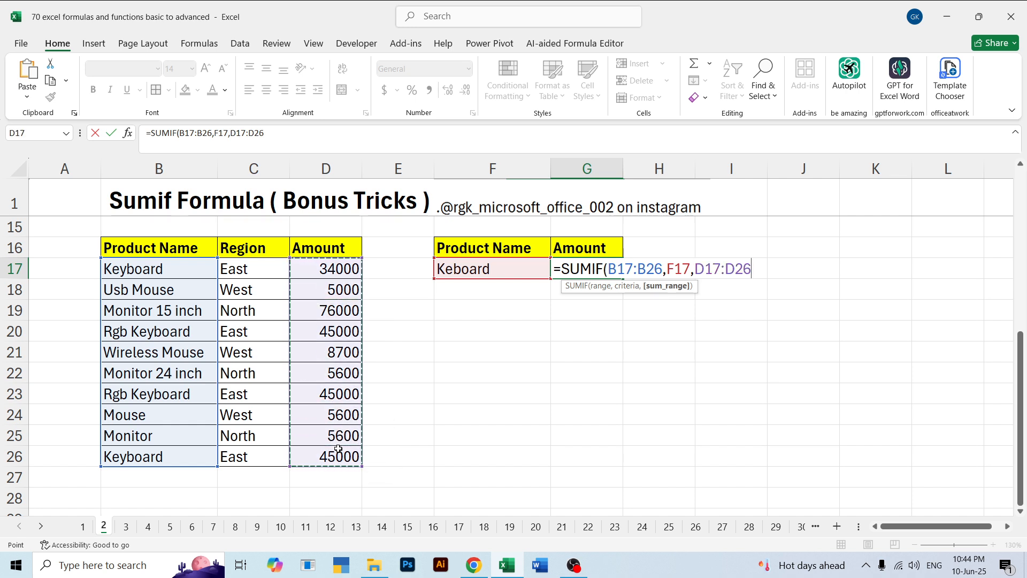
pyautogui.press('Return')
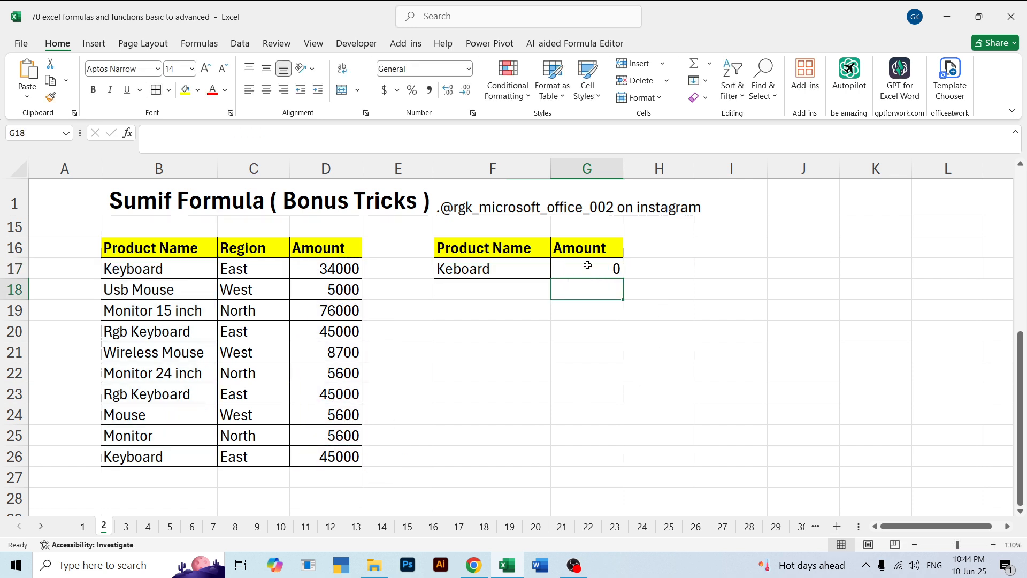
# Correct the spelling of the product name in F17 to Keyboard
pyautogui.click(588, 266)
pyautogui.click(461, 266)
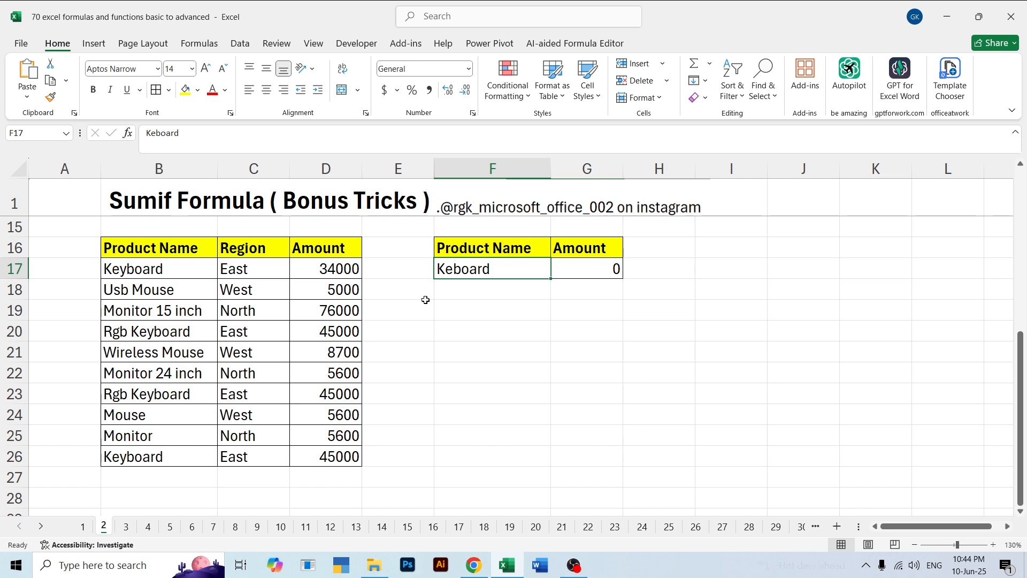
pyautogui.doubleClick(453, 270)
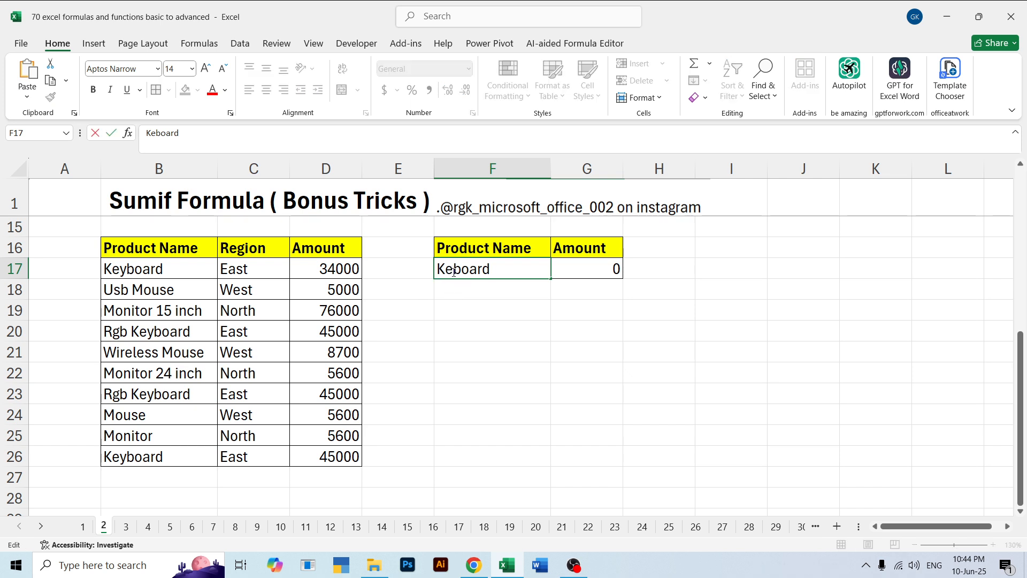
pyautogui.write('y')
pyautogui.press('Return')
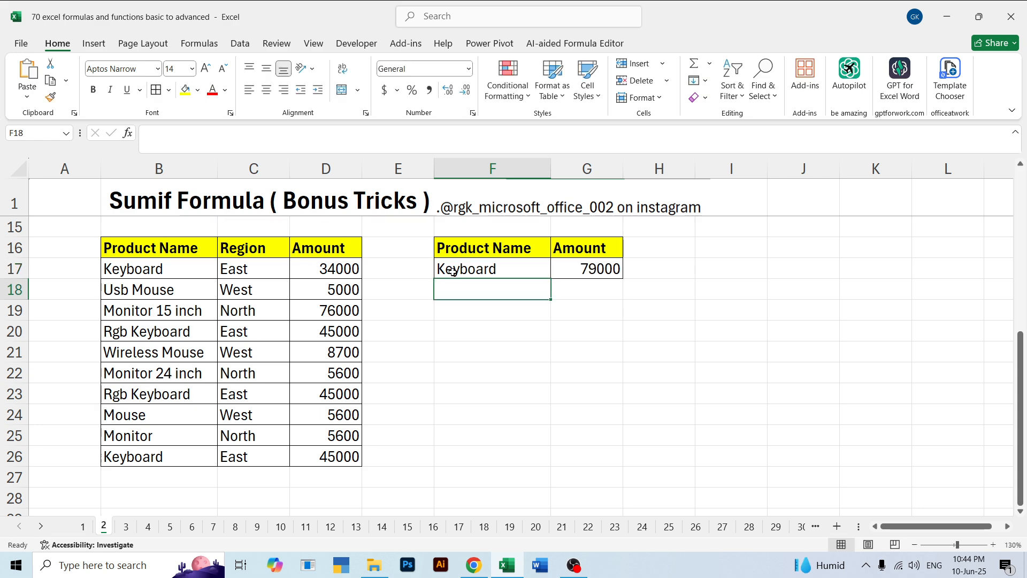
# Compare the Keyboard and Rgb Keyboard entries in B17:B26 with the Keyboard criterion in F17
pyautogui.click(453, 271)
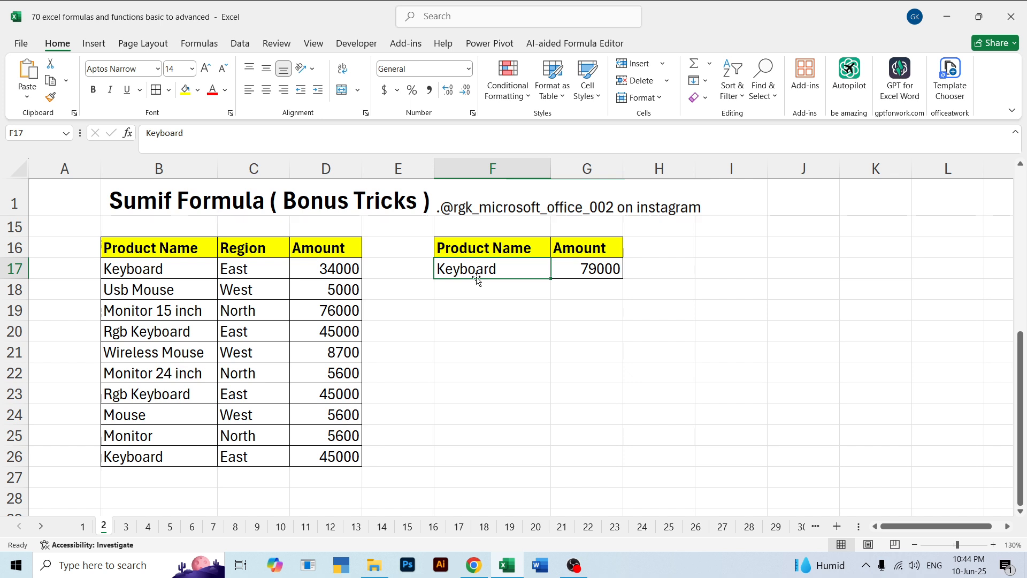
pyautogui.click(126, 270)
pyautogui.keyDown('ctrl'); pyautogui.click(148, 336); pyautogui.keyUp('ctrl')
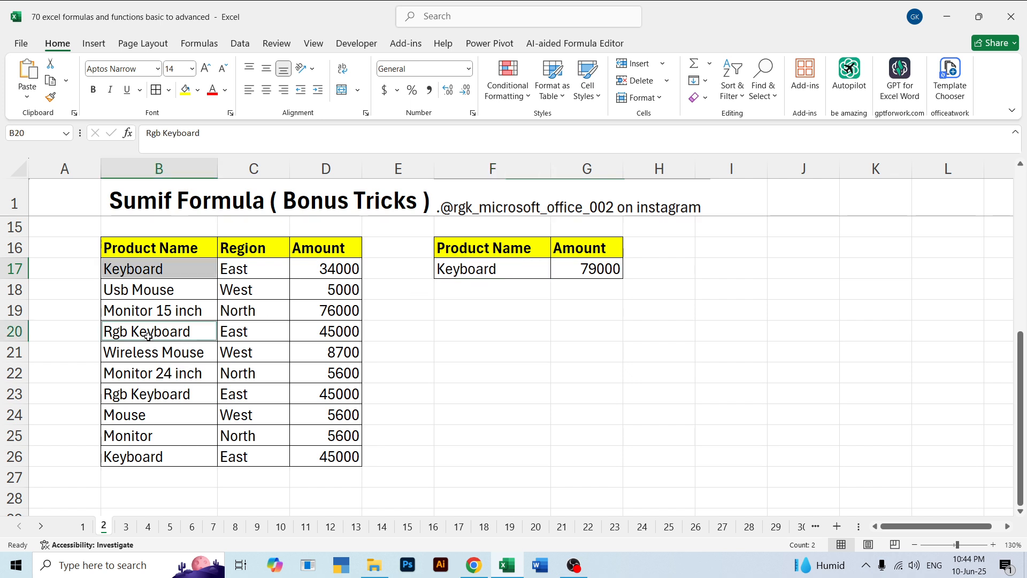
pyautogui.keyDown('ctrl'); pyautogui.click(153, 396); pyautogui.keyUp('ctrl')
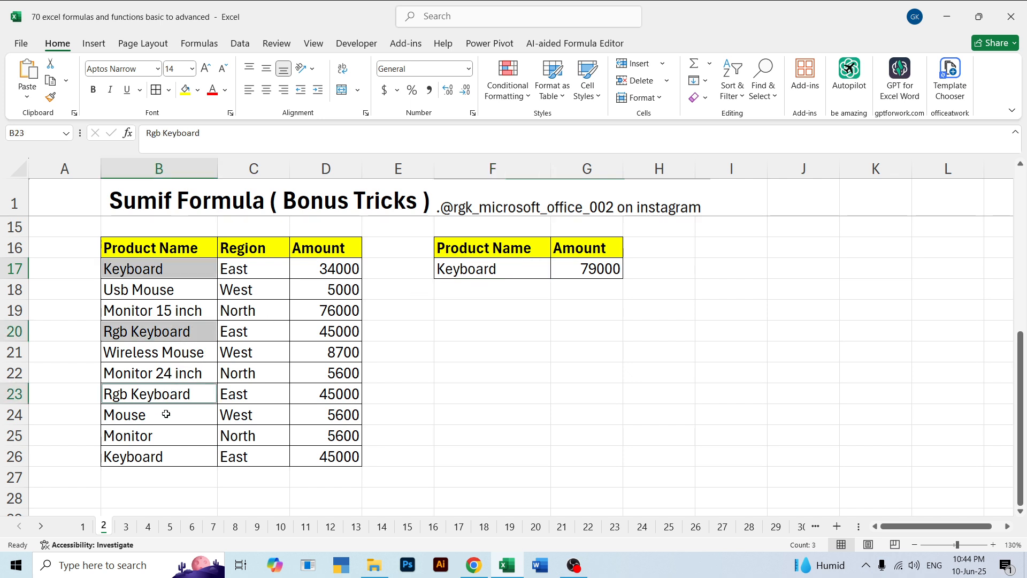
pyautogui.keyDown('ctrl'); pyautogui.click(148, 459); pyautogui.keyUp('ctrl')
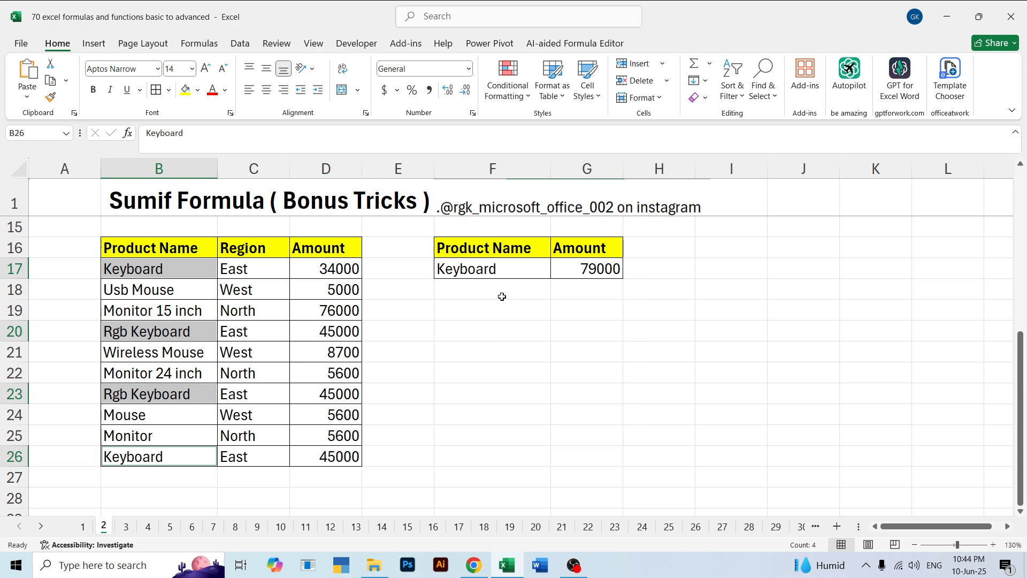
pyautogui.click(497, 268)
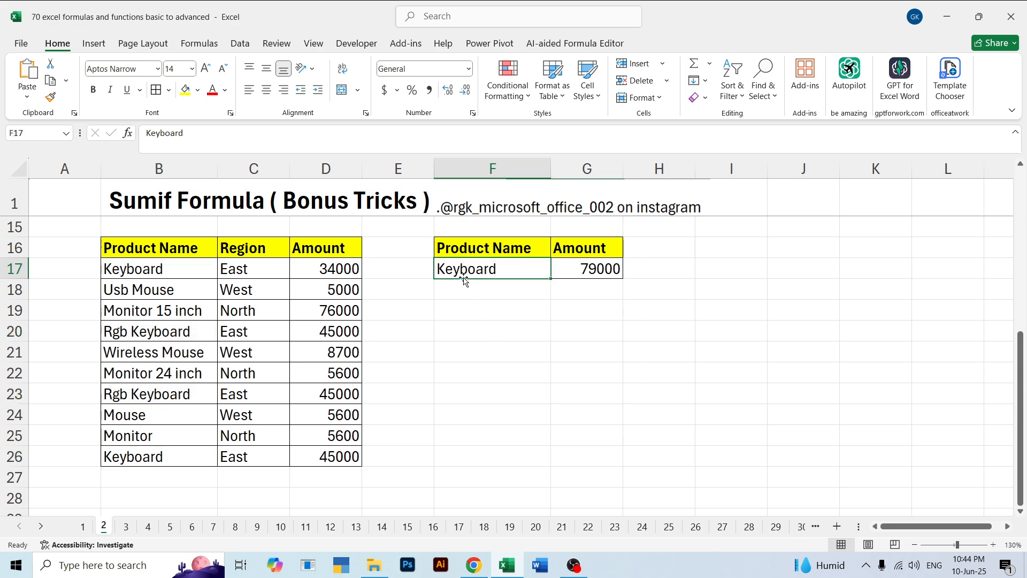
pyautogui.moveTo(152, 268); pyautogui.dragTo(150, 458)
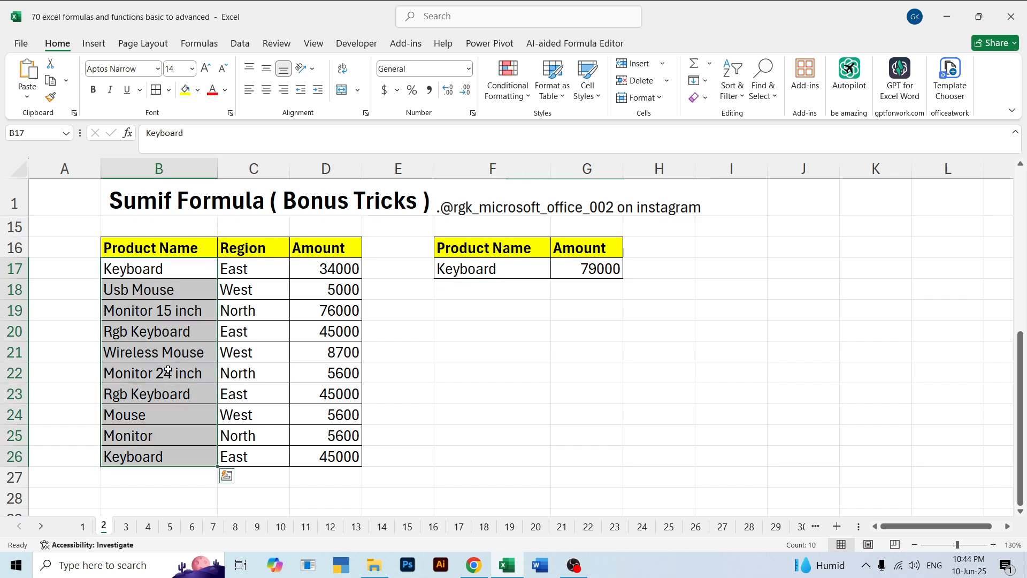
pyautogui.click(463, 276)
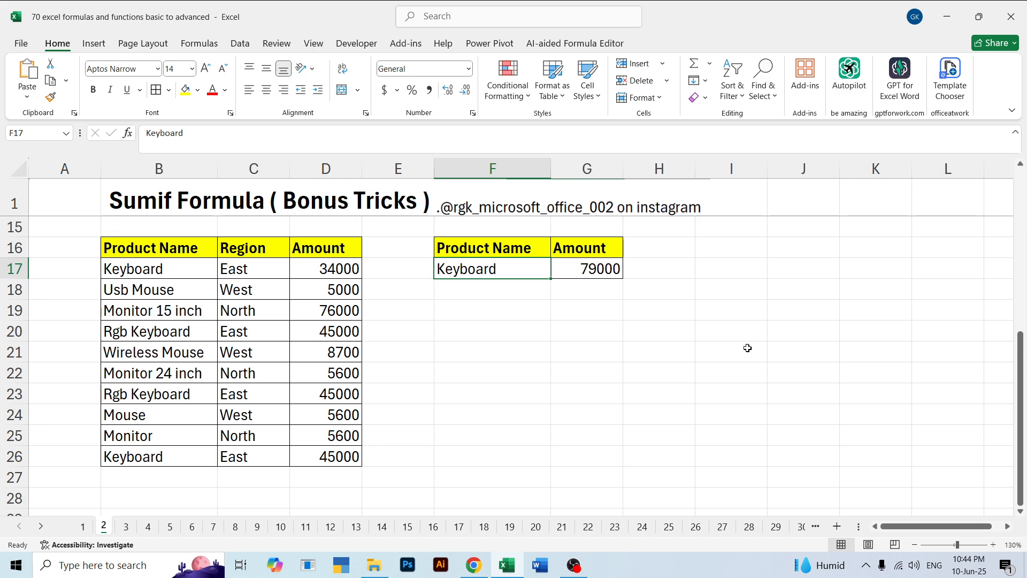
pyautogui.scroll(-3, 578, 374)
pyautogui.scroll(7, 525, 374)
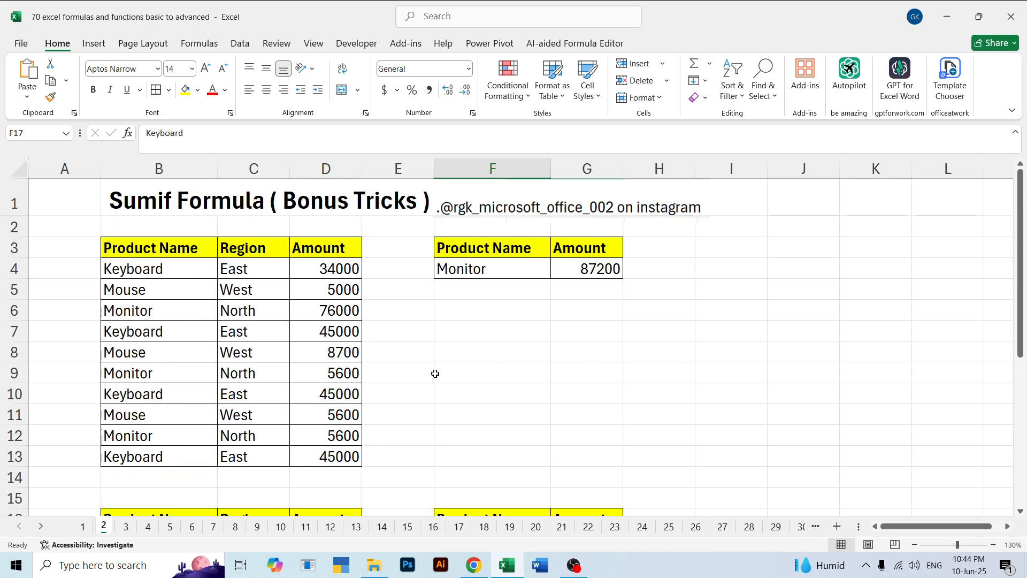
pyautogui.scroll(-3, 523, 321)
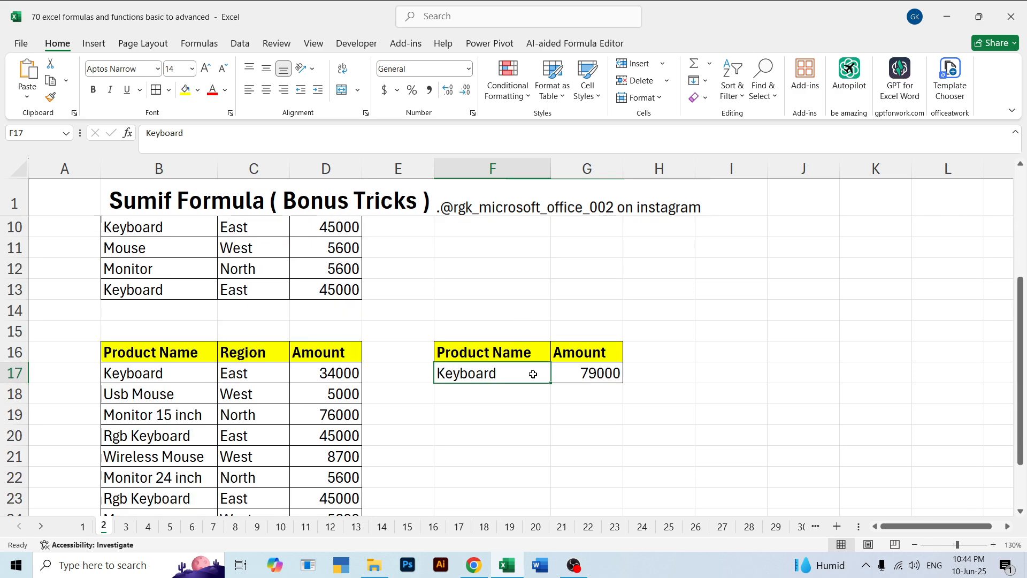
# Change the product name criterion in F17 to *Keyboard* so it matches partial names
pyautogui.scroll(-3, 530, 396)
pyautogui.scroll(3, 529, 422)
pyautogui.moveTo(1012, 305); pyautogui.dragTo(1012, 346)
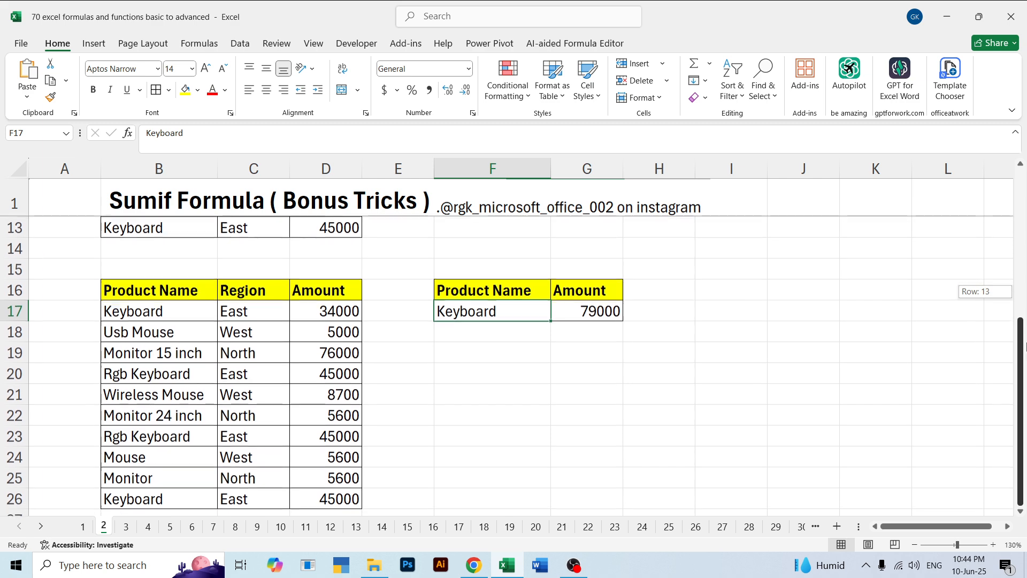
pyautogui.doubleClick(485, 311)
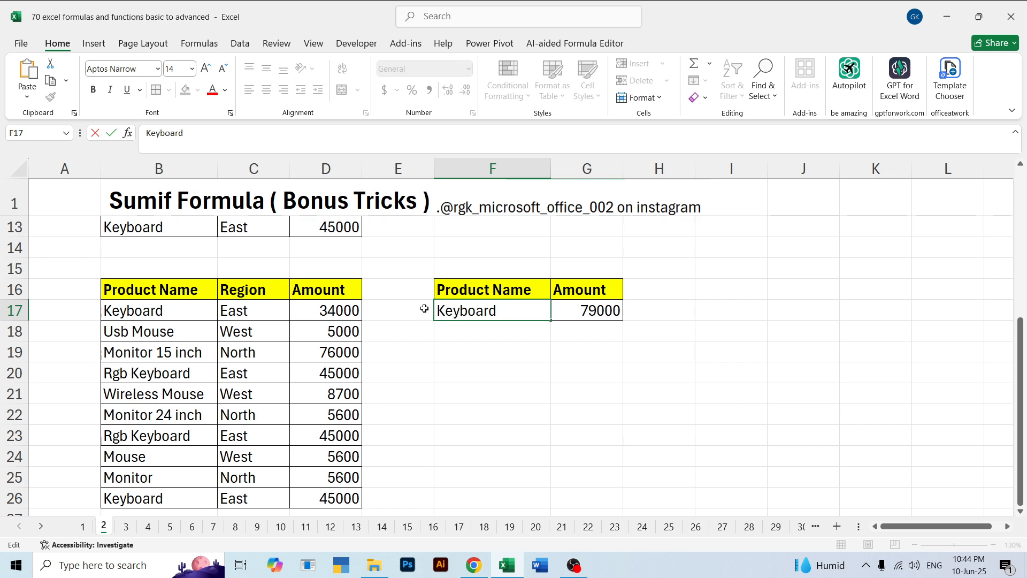
pyautogui.write('*')
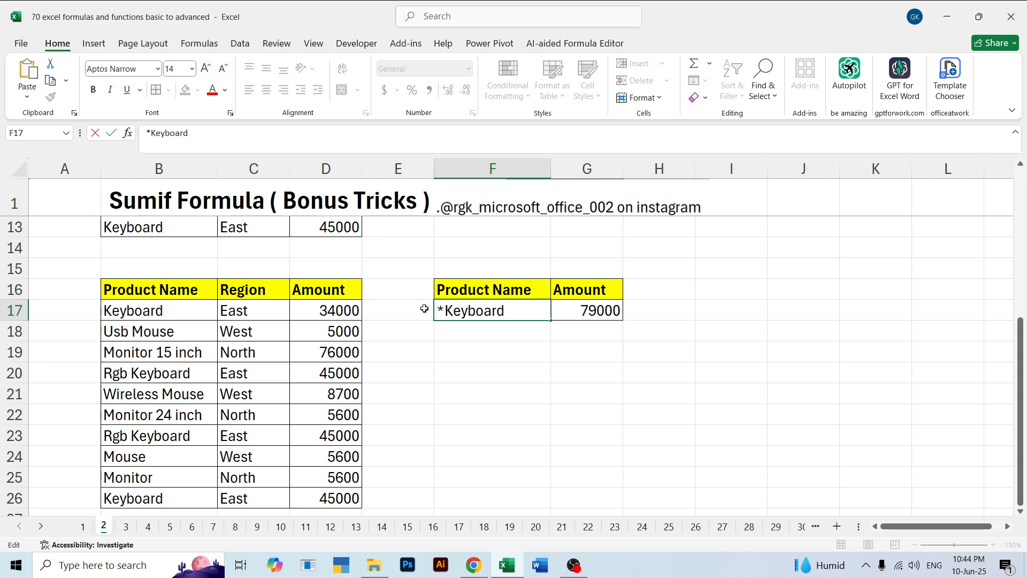
pyautogui.write('*')
pyautogui.press('Return')
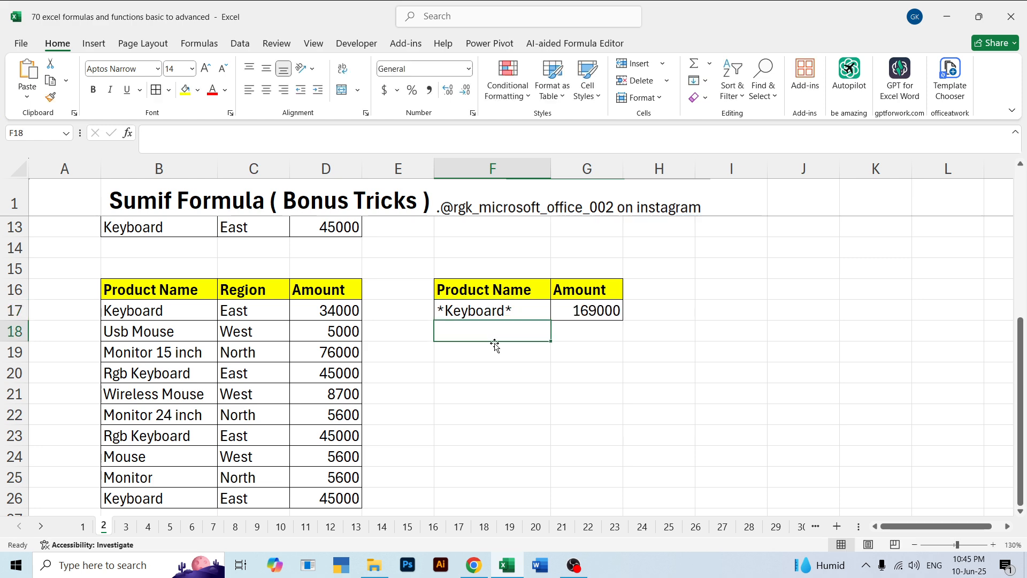
# Compare the wildcard criterion in F17 with the product names in B17:B22
pyautogui.click(486, 309)
pyautogui.moveTo(134, 313); pyautogui.dragTo(163, 415)
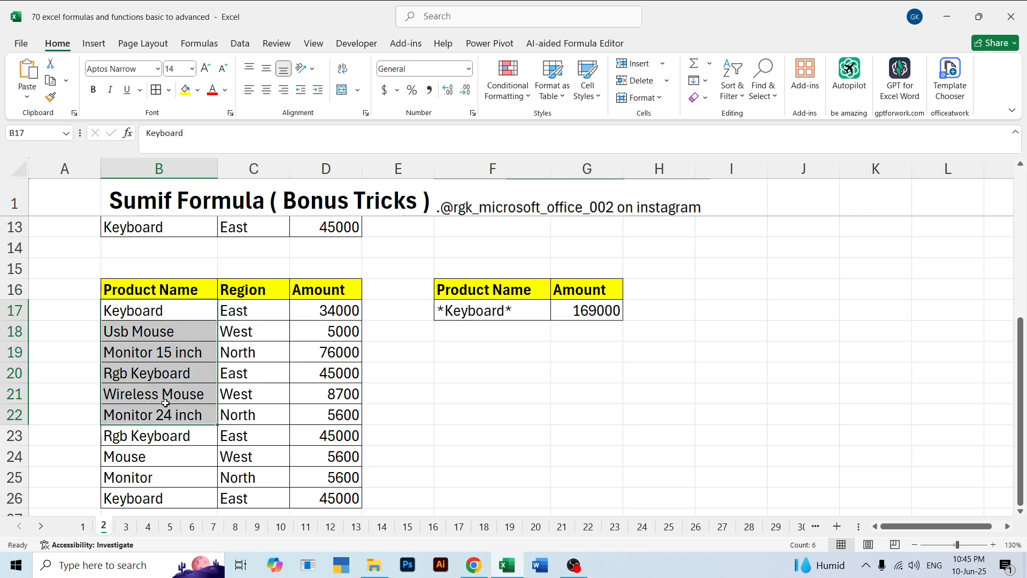
pyautogui.click(465, 310)
pyautogui.click(155, 379)
pyautogui.click(174, 393)
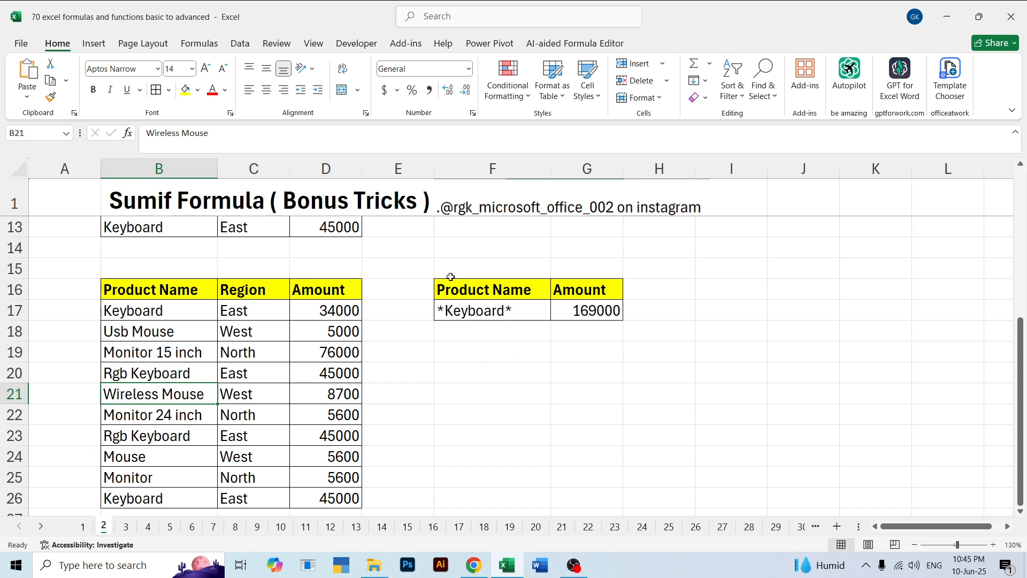
# Switch to sheet 3 with the Unique Formula example and select the product name cell F4
pyautogui.scroll(4, 635, 300)
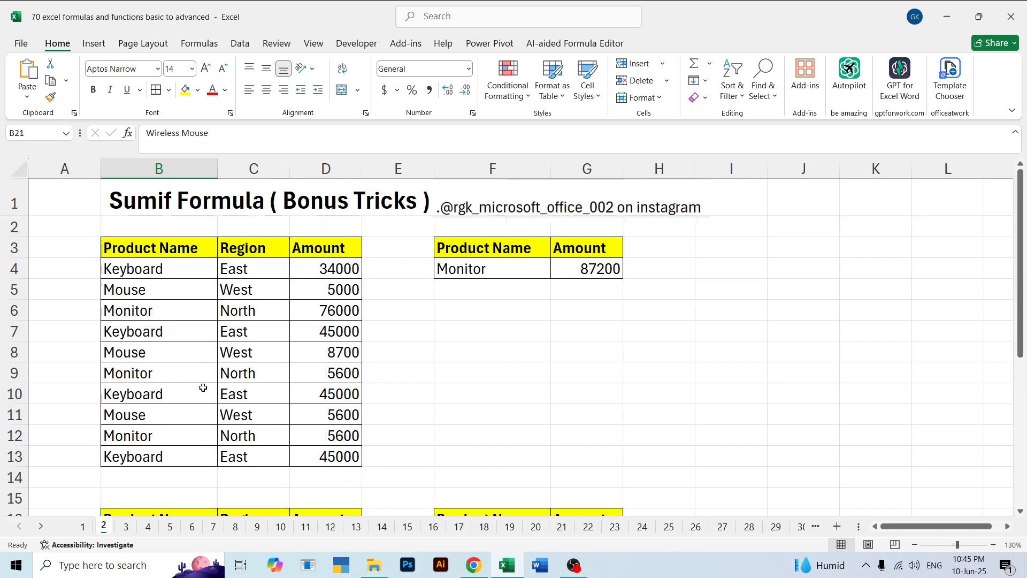
pyautogui.click(126, 527)
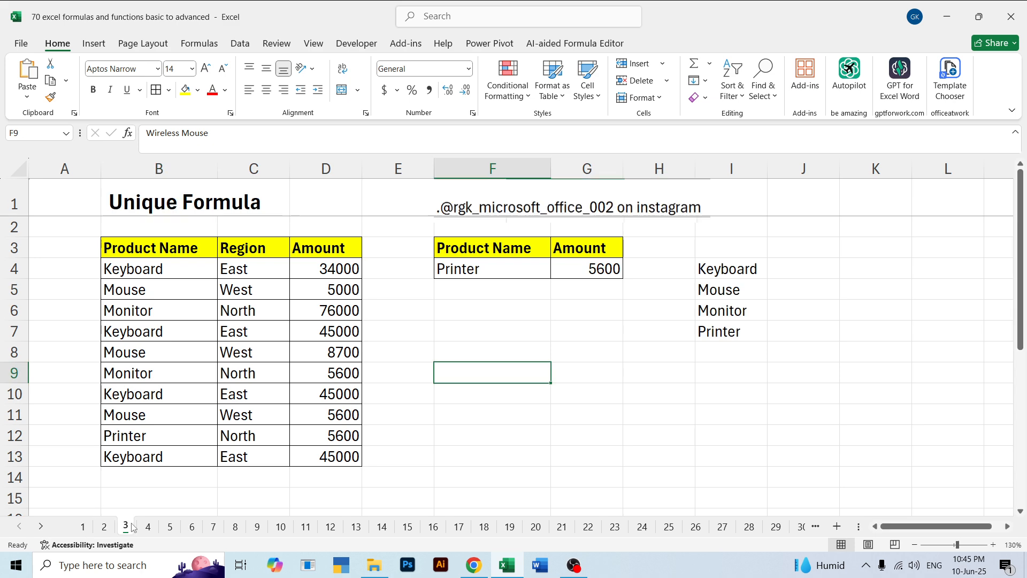
pyautogui.click(483, 324)
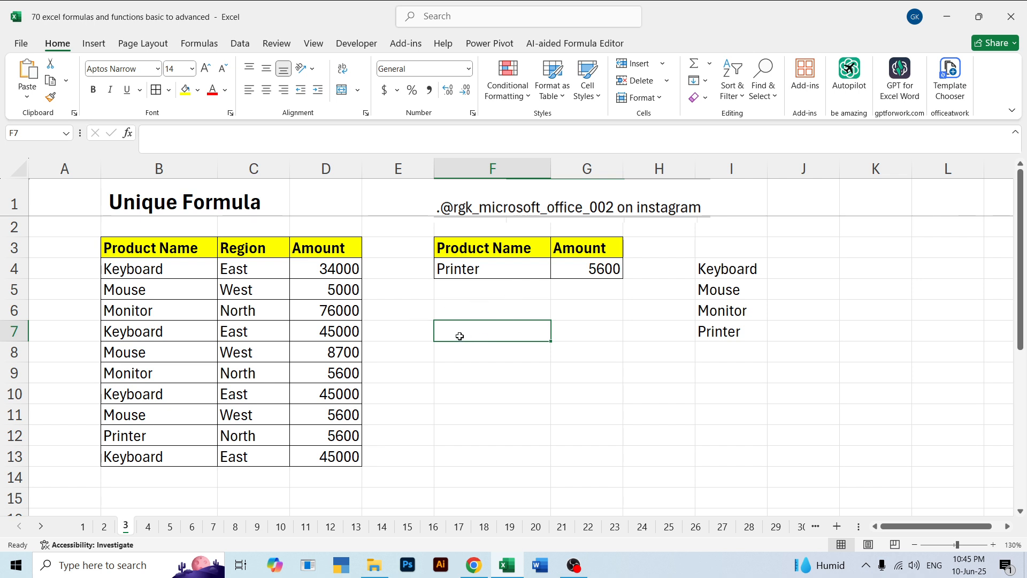
pyautogui.click(503, 365)
pyautogui.click(488, 310)
pyautogui.press('Up')
pyautogui.press('Up')
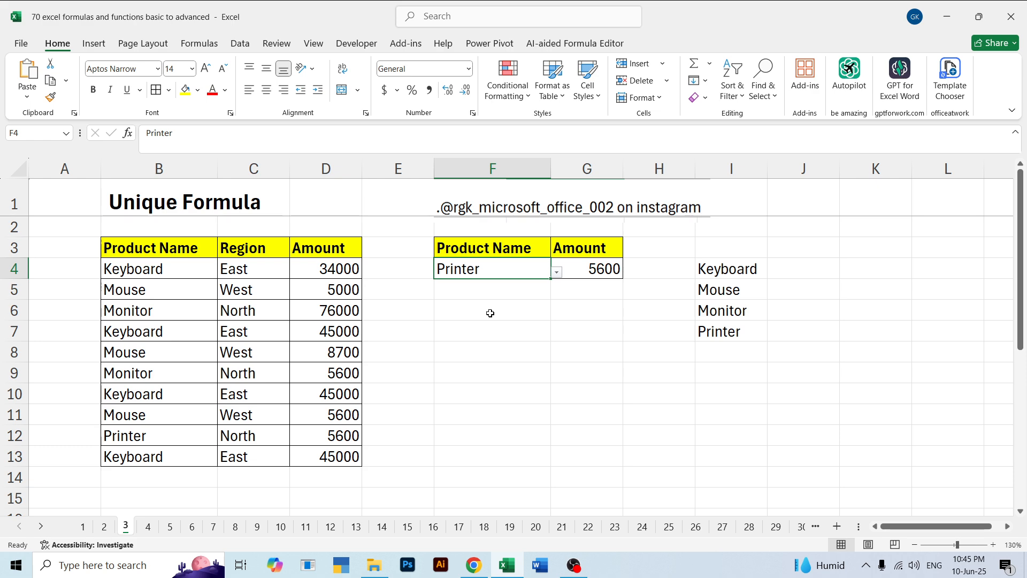
pyautogui.hotkey('ctrl', 'shift', 'l')
pyautogui.hotkey('ctrl', 'shift', 'l')
pyautogui.click(490, 313)
pyautogui.click(499, 269)
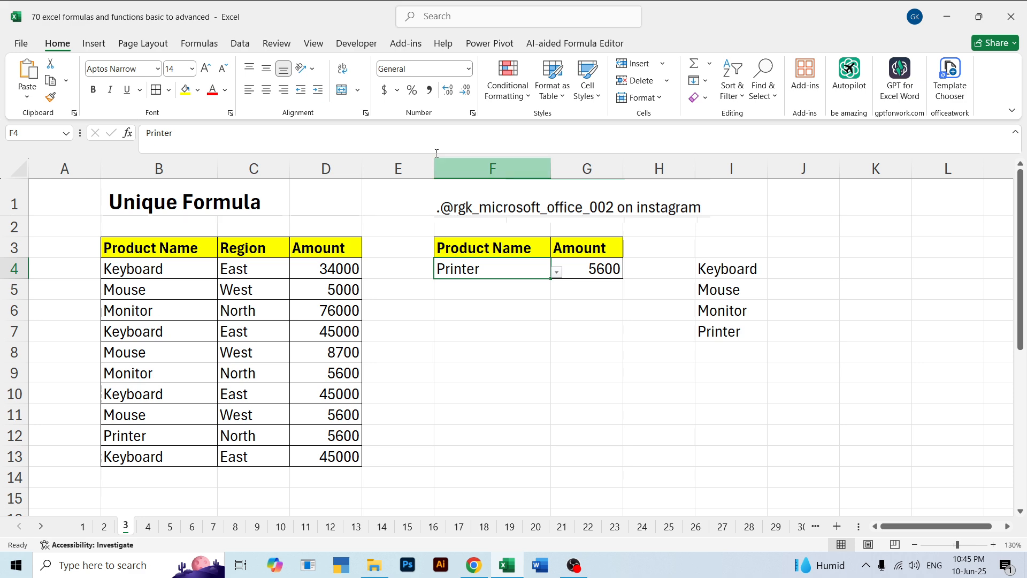
pyautogui.click(240, 43)
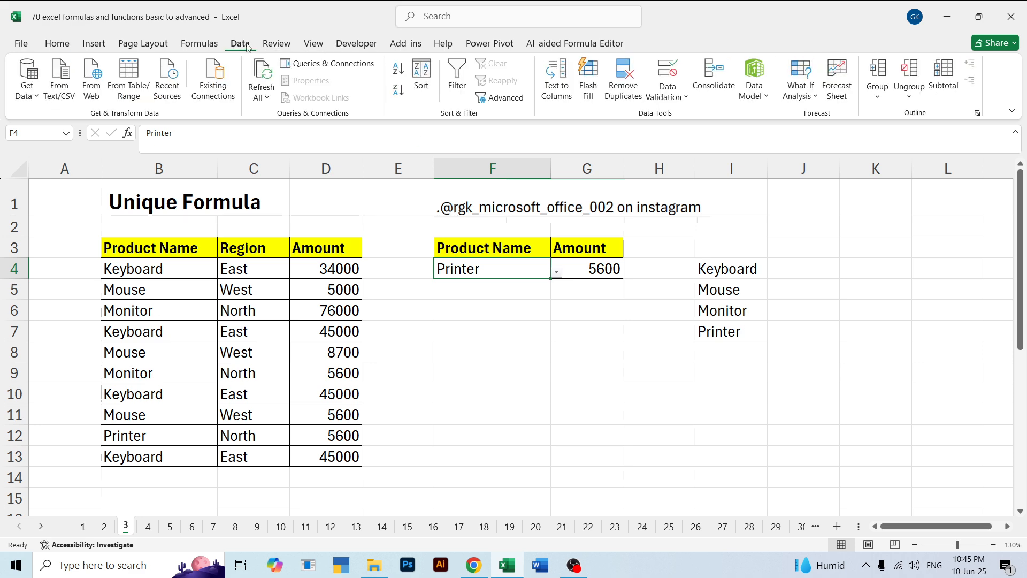
pyautogui.click(63, 44)
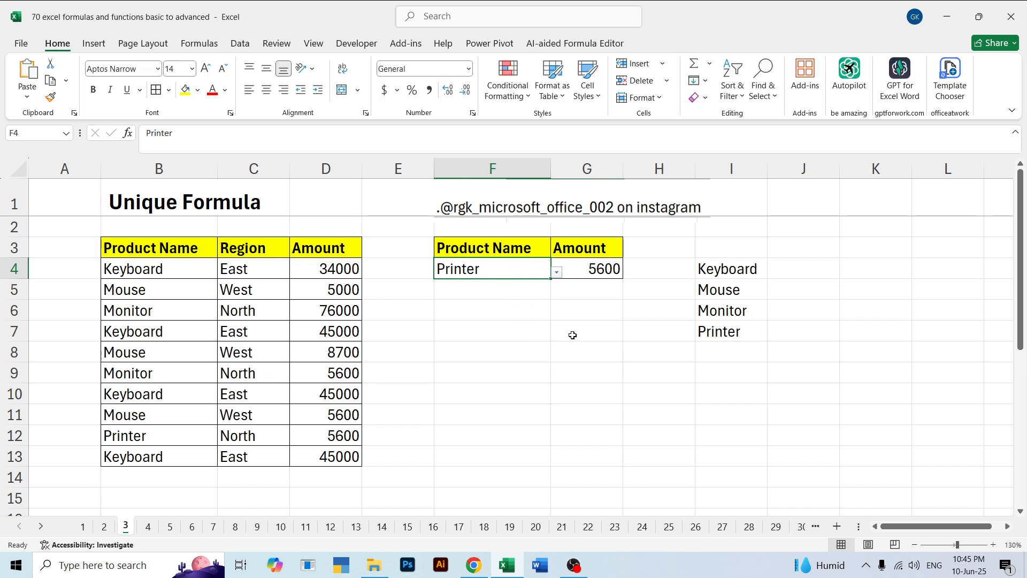
pyautogui.moveTo(602, 347); pyautogui.dragTo(467, 268)
pyautogui.click(560, 289)
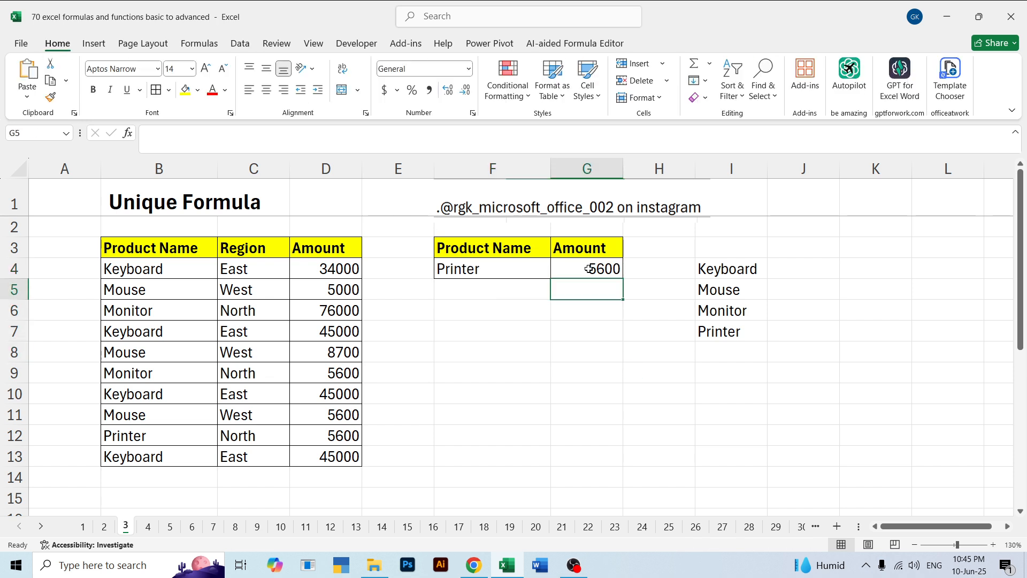
pyautogui.click(588, 269)
# Clear all contents, formatting and validation from F4:G5 beneath the Product Name and Amount headers
pyautogui.moveTo(466, 267); pyautogui.dragTo(589, 291)
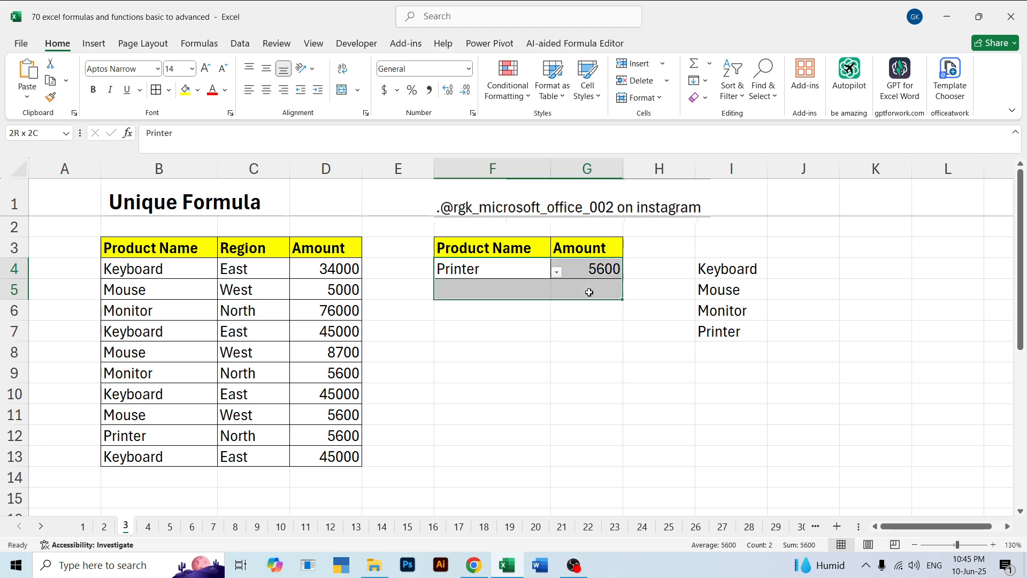
pyautogui.click(705, 99)
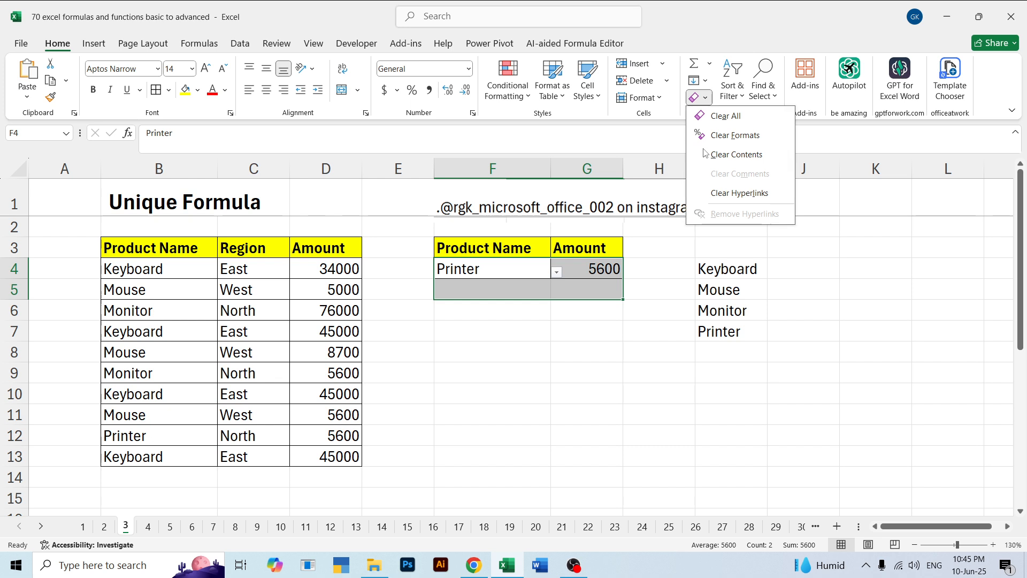
pyautogui.click(717, 115)
pyautogui.click(589, 332)
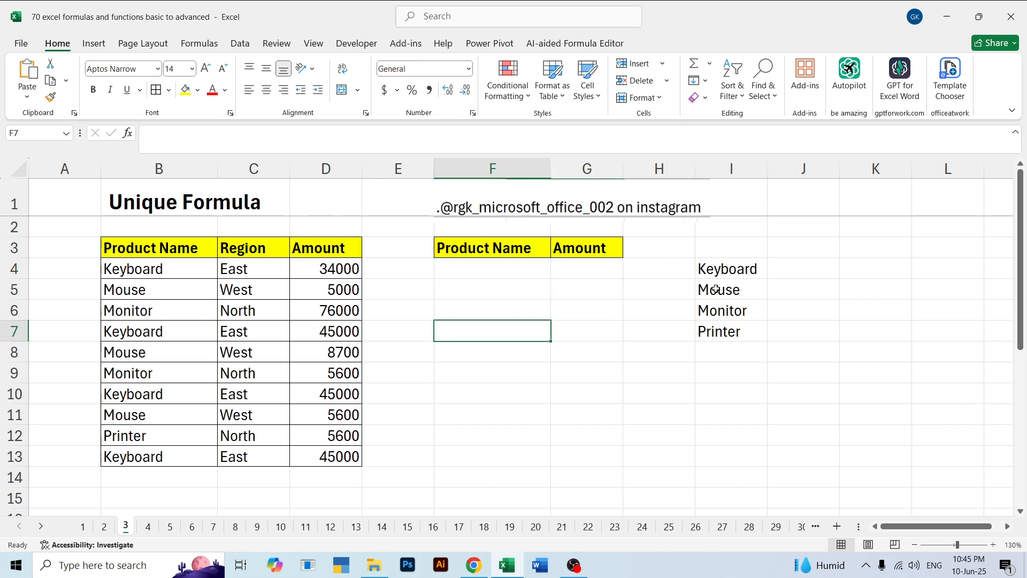
# Clear everything from I3:I10, including the existing list of unique product names
pyautogui.moveTo(731, 247); pyautogui.dragTo(732, 394)
pyautogui.click(705, 99)
pyautogui.click(720, 114)
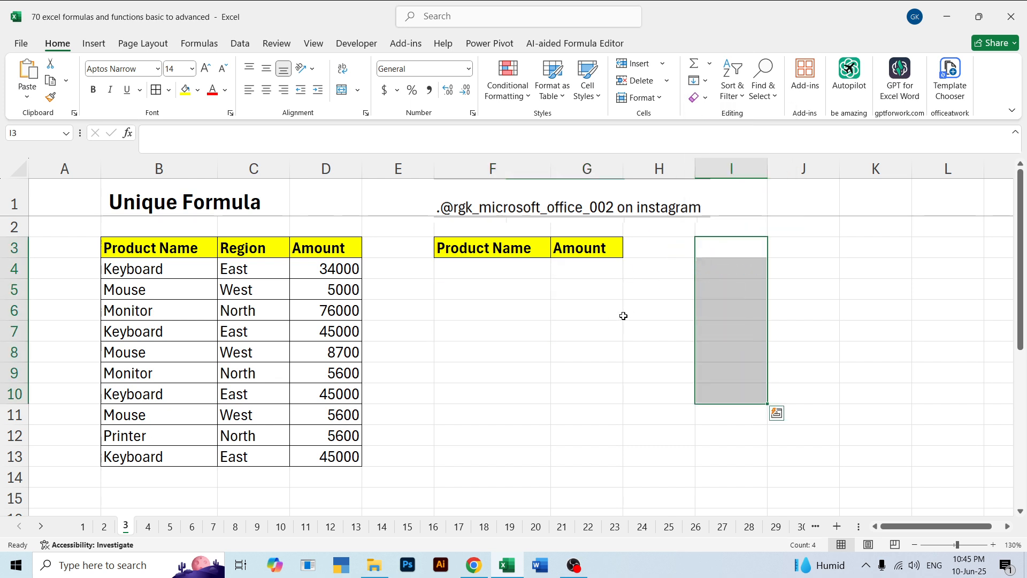
# Apply borders to the Product Name and Amount block F3:G4
pyautogui.click(491, 273)
pyautogui.moveTo(523, 247); pyautogui.dragTo(565, 271)
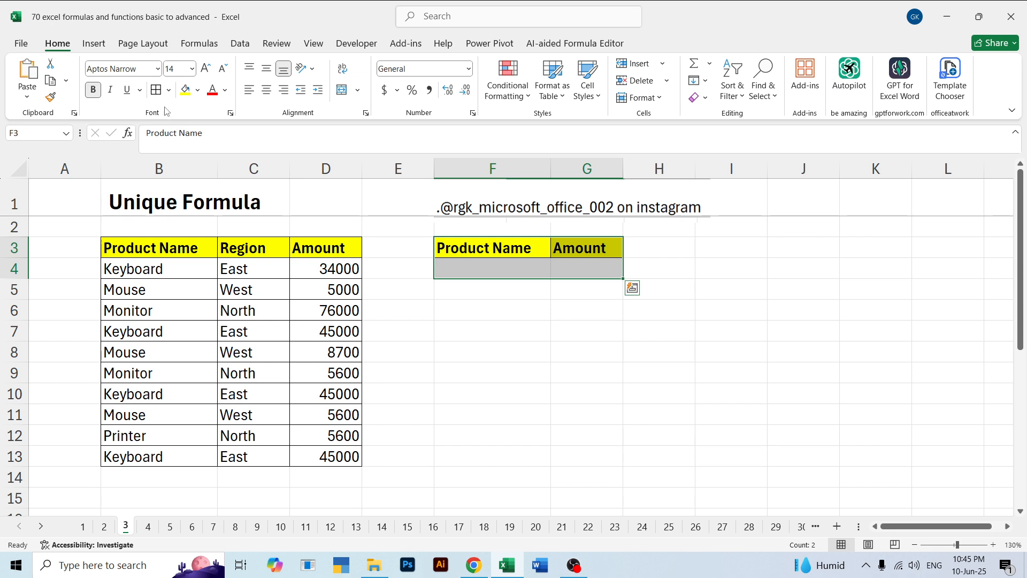
pyautogui.click(620, 352)
# Enter Keboard as the product name criterion in F4
pyautogui.click(488, 265)
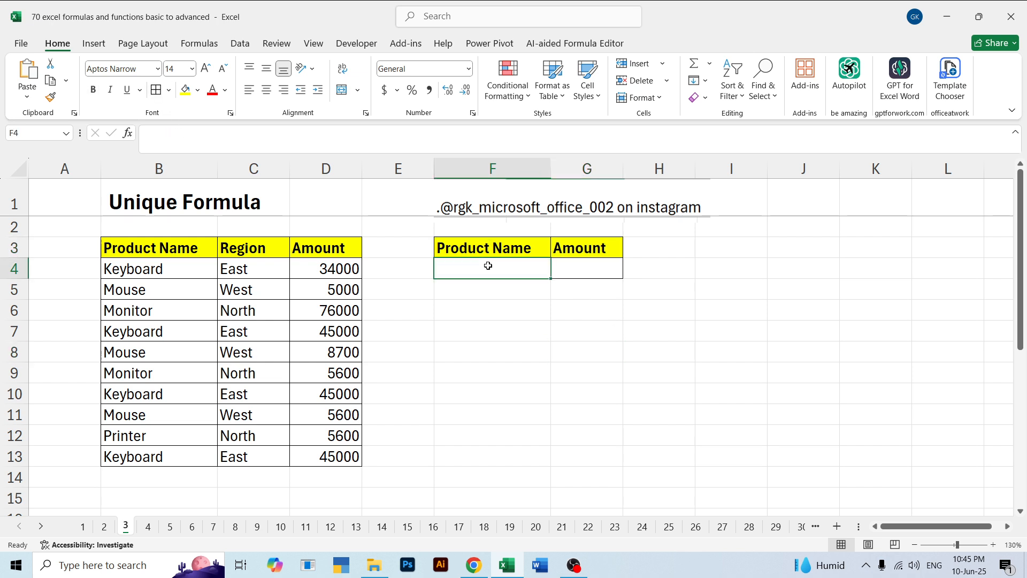
pyautogui.write('Keb')
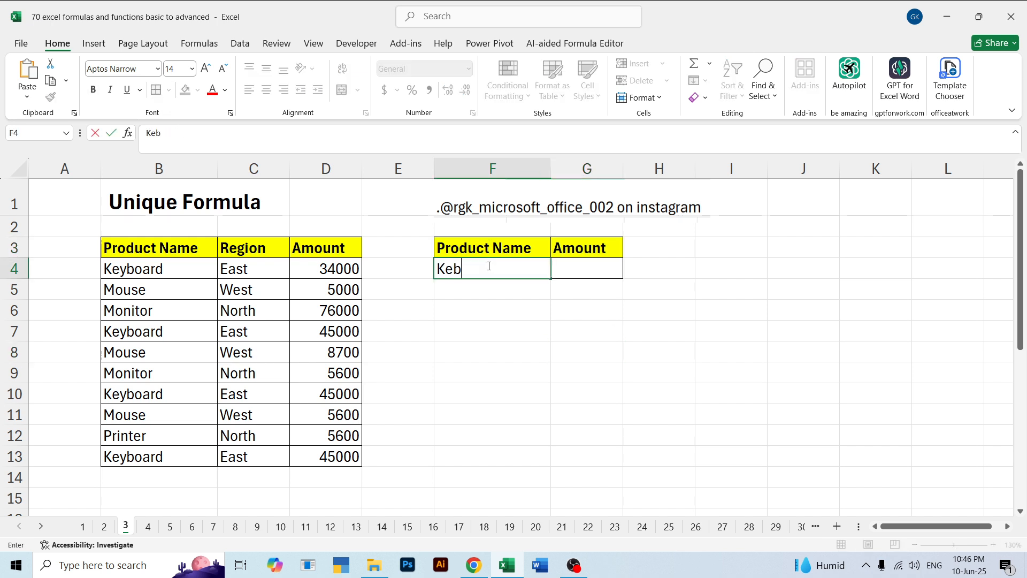
pyautogui.write('oard')
pyautogui.press('Tab')
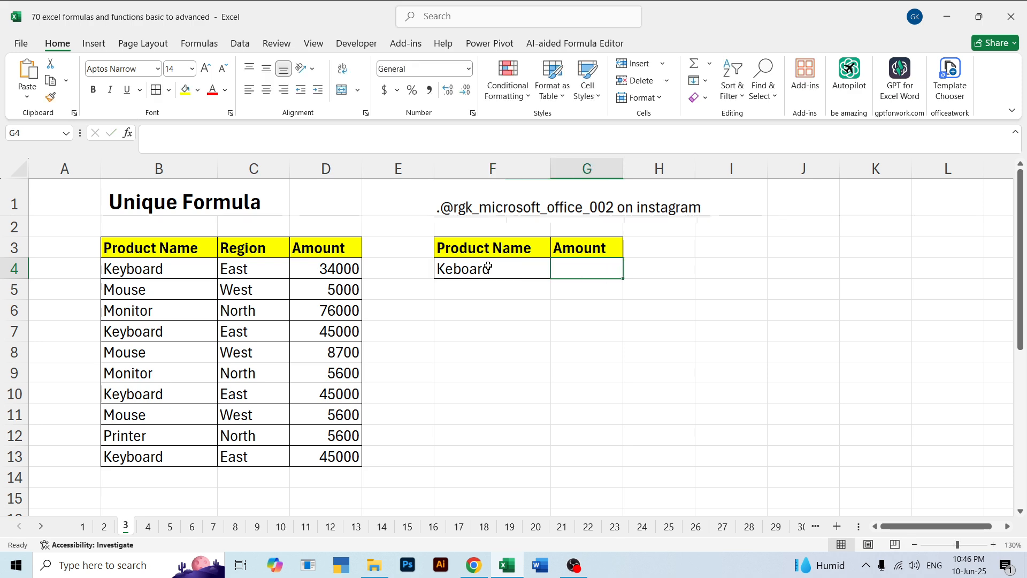
pyautogui.click(491, 271)
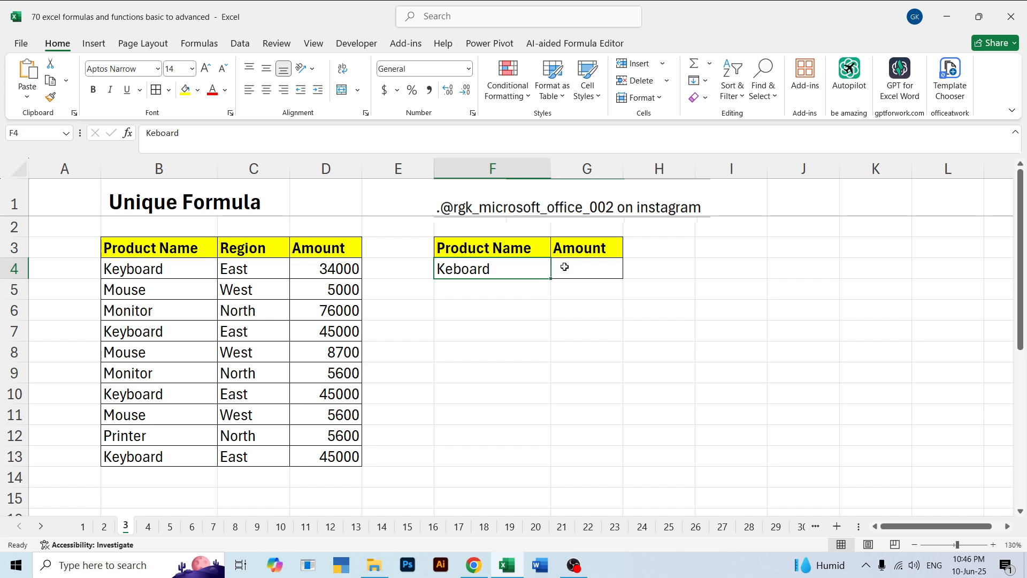
# Enter =SUMIF(B4:B13,F4,D4:D13) in G4 to total the amounts for the product named in F4
pyautogui.click(576, 300)
pyautogui.click(580, 272)
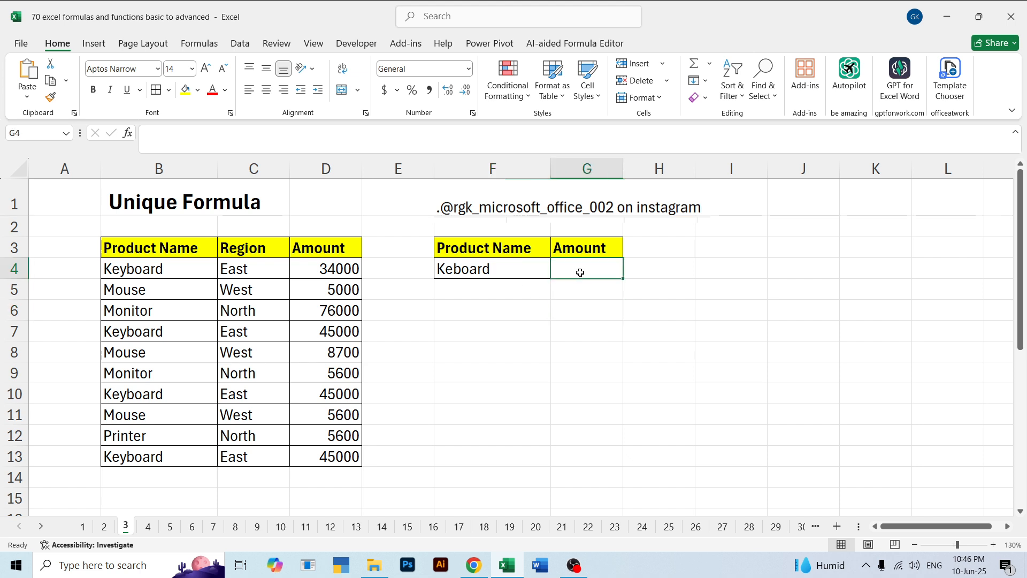
pyautogui.write('=sumi')
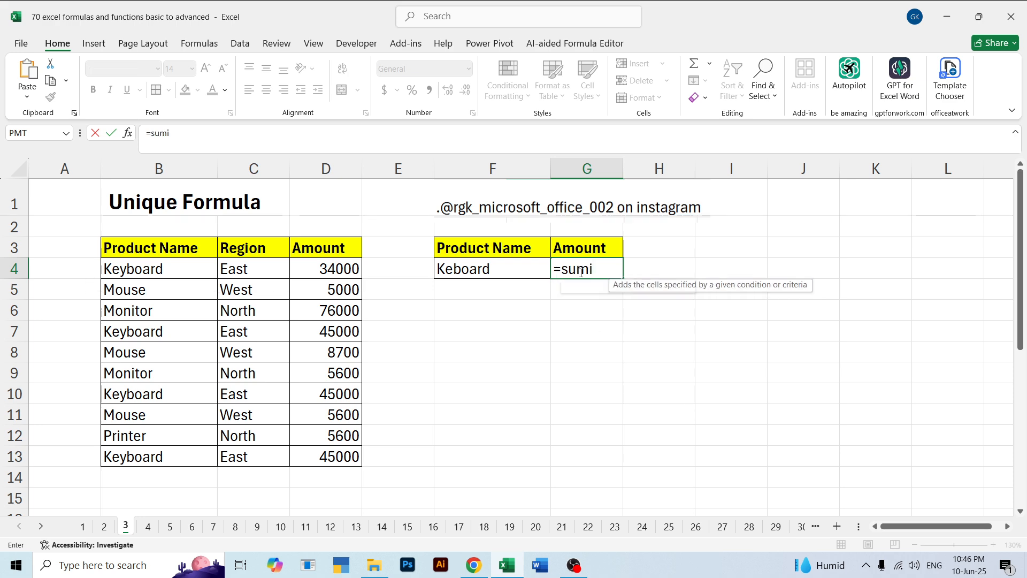
pyautogui.press('Tab')
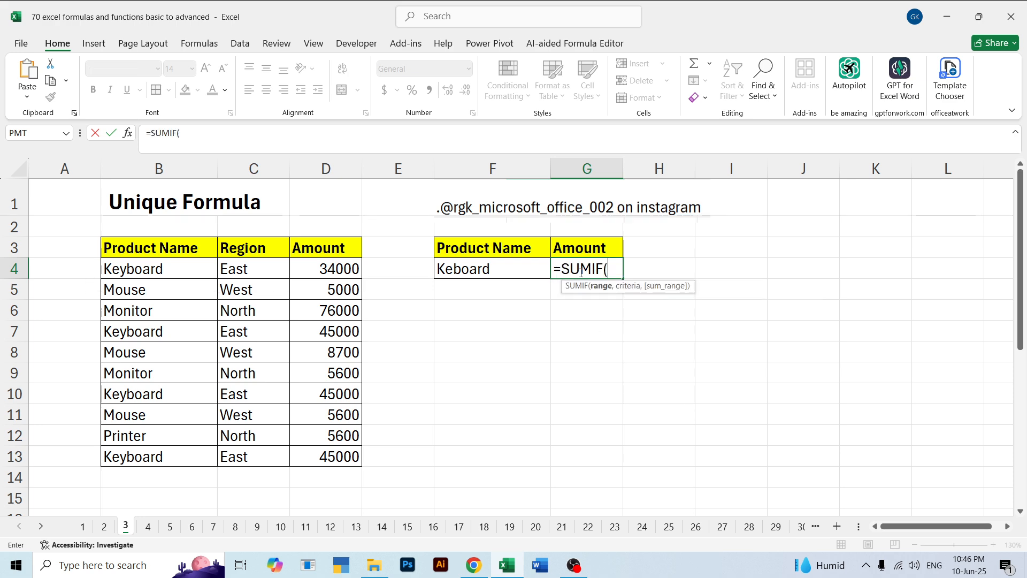
pyautogui.moveTo(134, 268); pyautogui.dragTo(138, 446)
pyautogui.write(',')
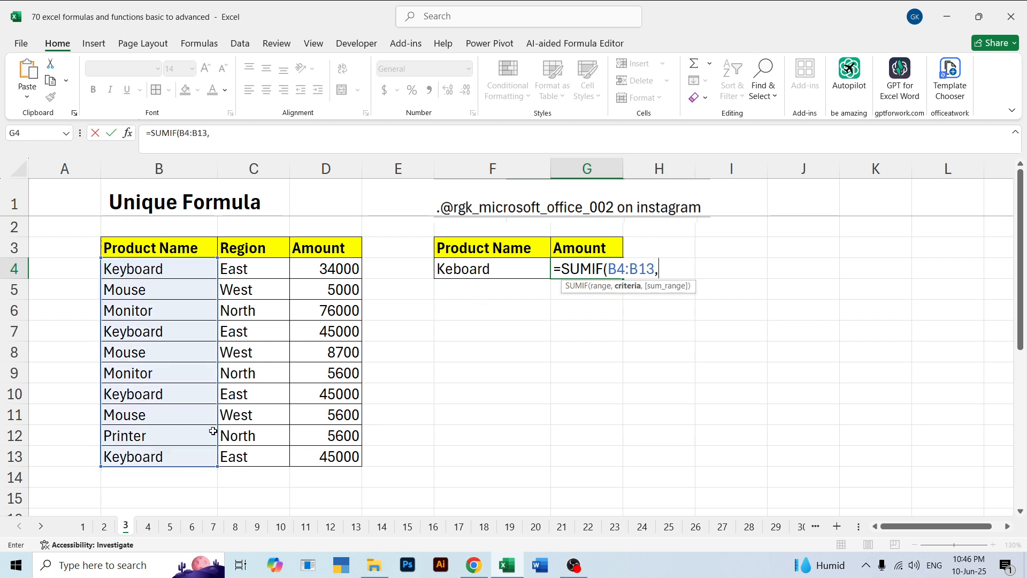
pyautogui.click(476, 268)
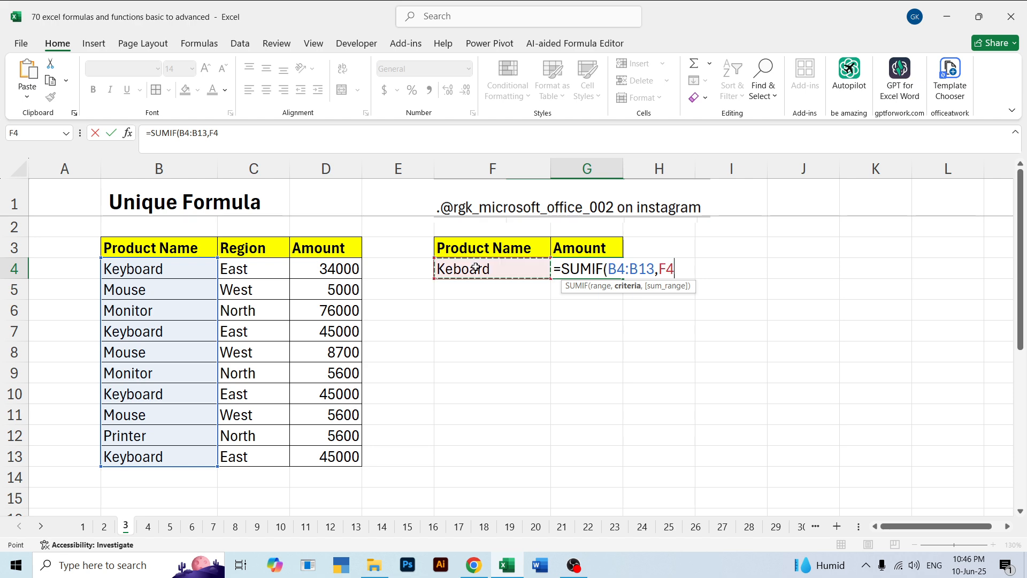
pyautogui.write(',')
pyautogui.moveTo(322, 268); pyautogui.dragTo(324, 452)
pyautogui.press('Return')
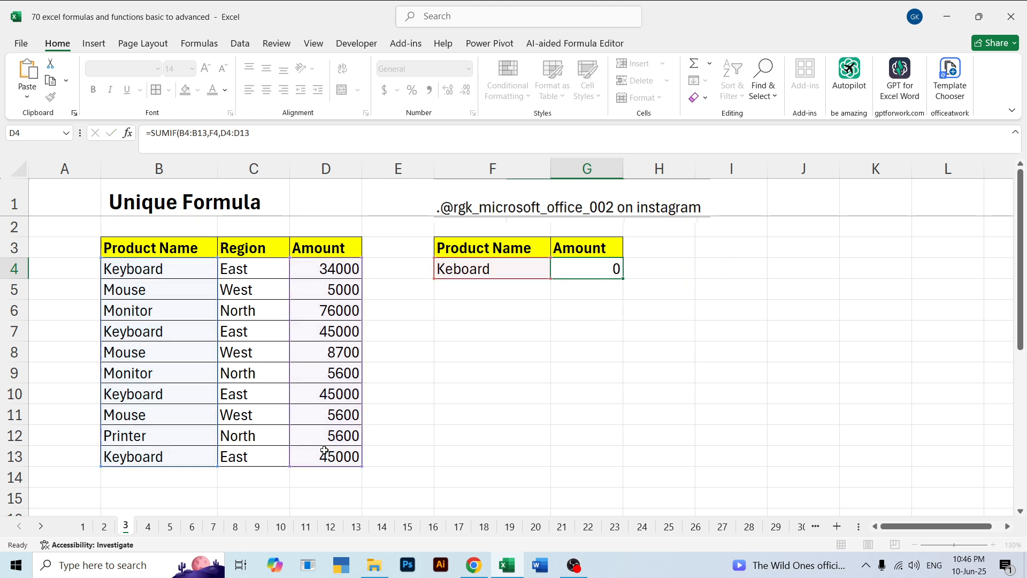
# Correct the spelling of the product name in F4 to Keyboard
pyautogui.click(515, 275)
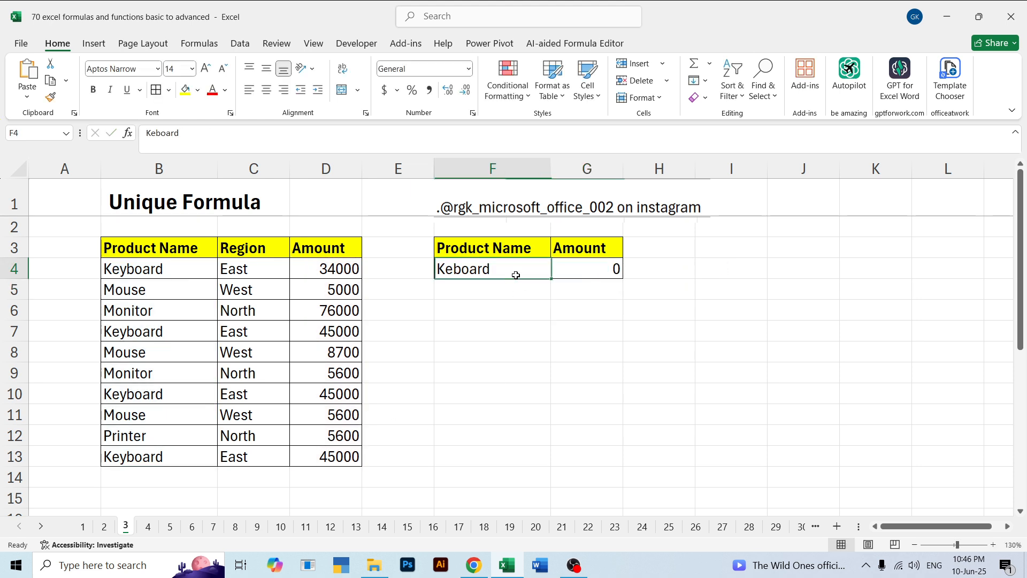
pyautogui.doubleClick(452, 270)
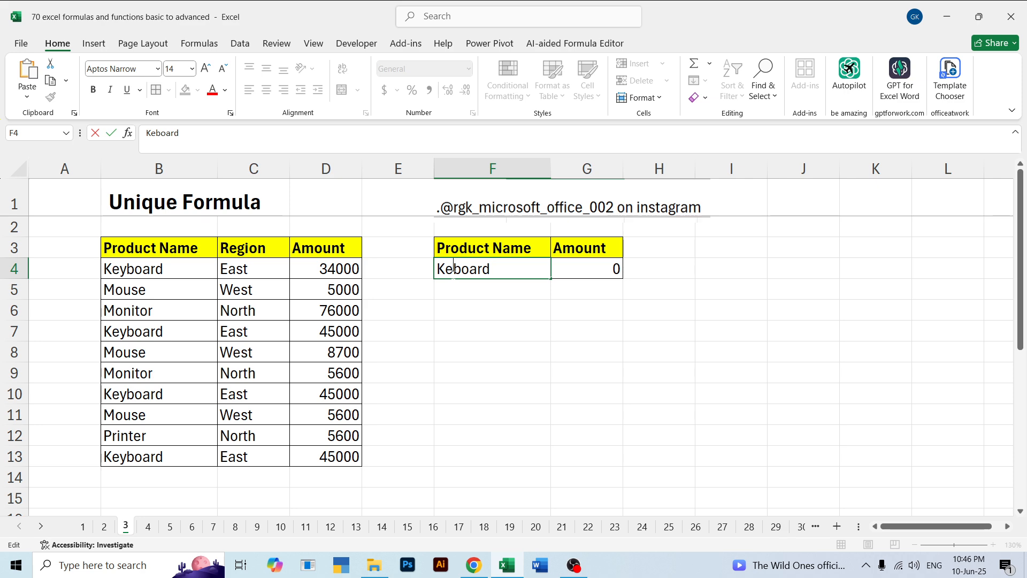
pyautogui.write('y')
pyautogui.press('Return')
pyautogui.click(494, 325)
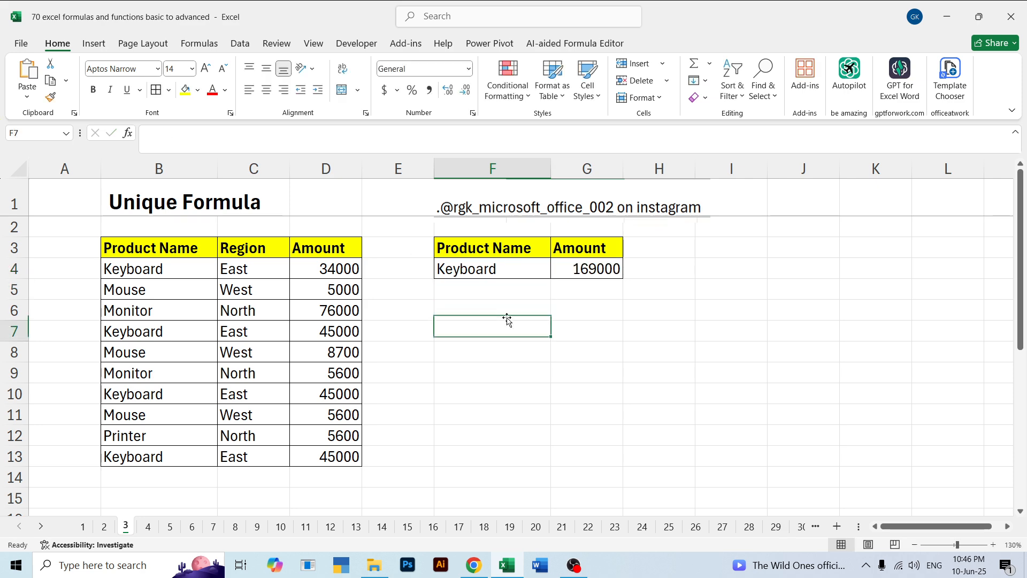
# Change the product name criterion in F4 to Mouse to test the SUMIF total
pyautogui.click(603, 260)
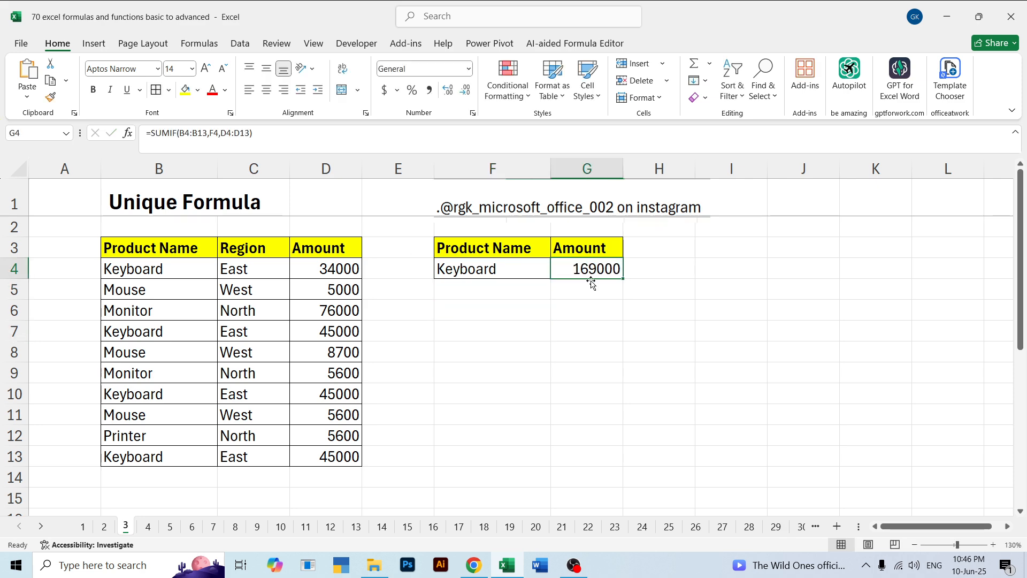
pyautogui.click(450, 269)
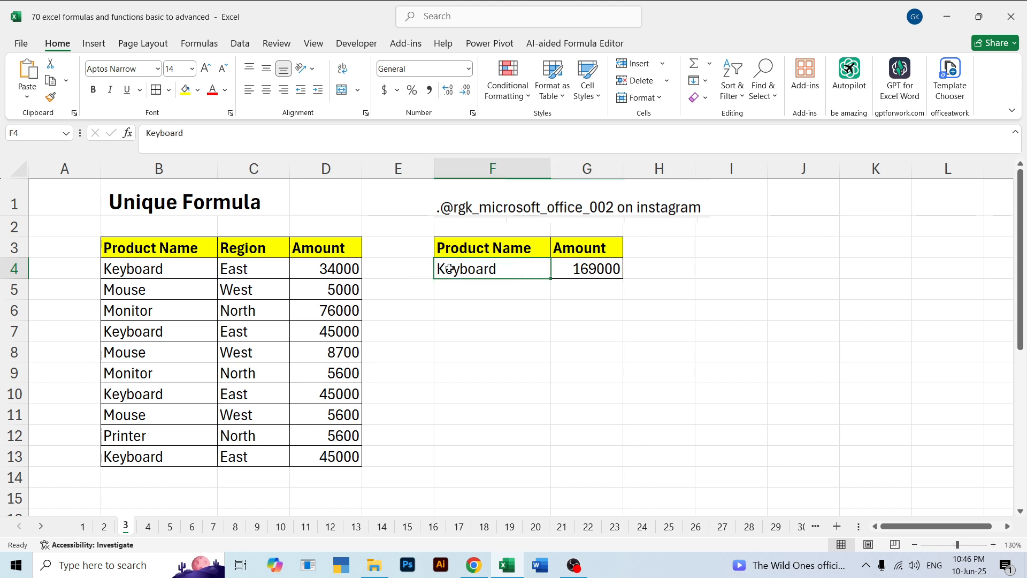
pyautogui.doubleClick(507, 269)
pyautogui.doubleClick(509, 270)
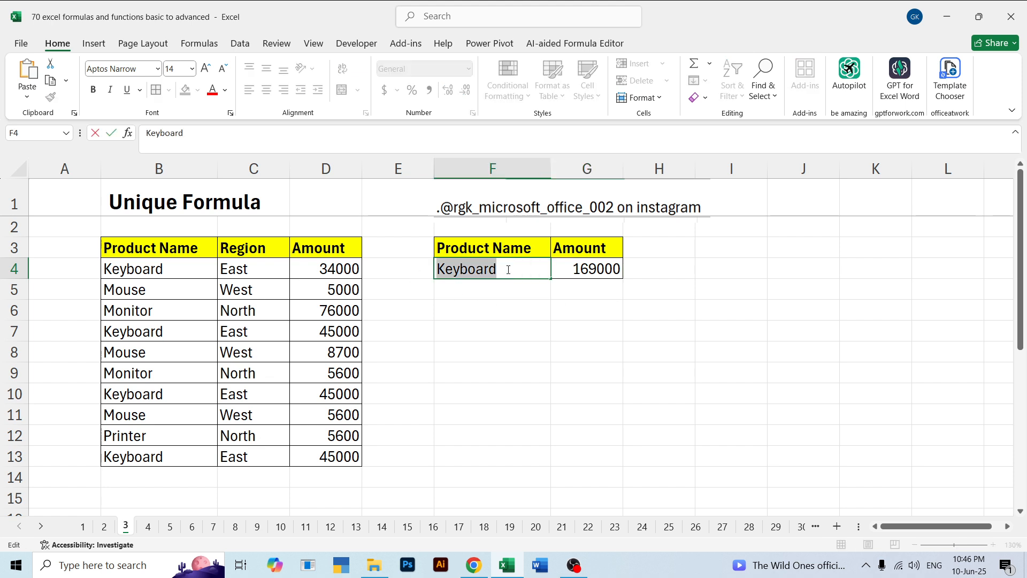
pyautogui.write('Mou')
pyautogui.press('BackSpace')
pyautogui.press('BackSpace')
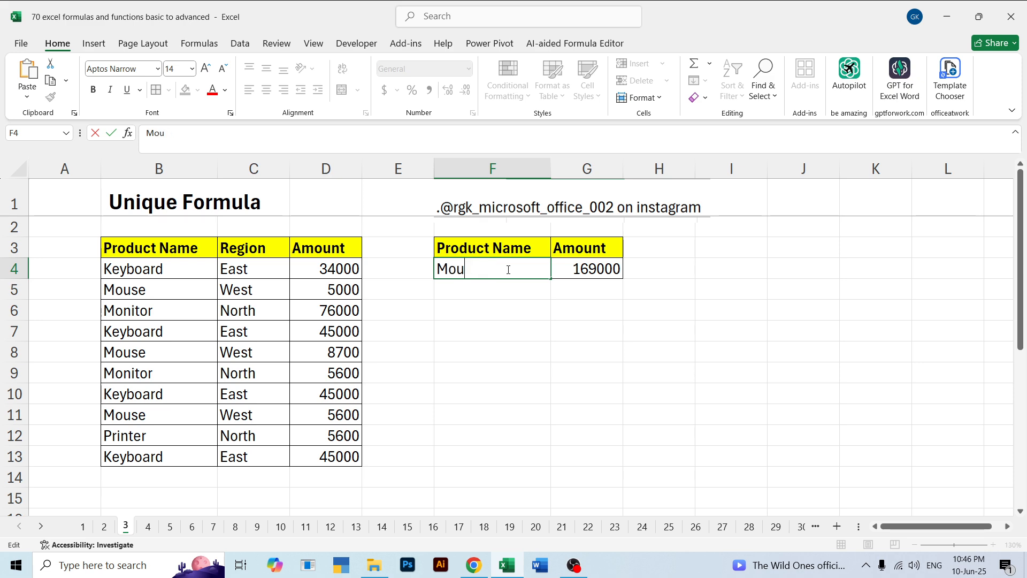
pyautogui.press('Return')
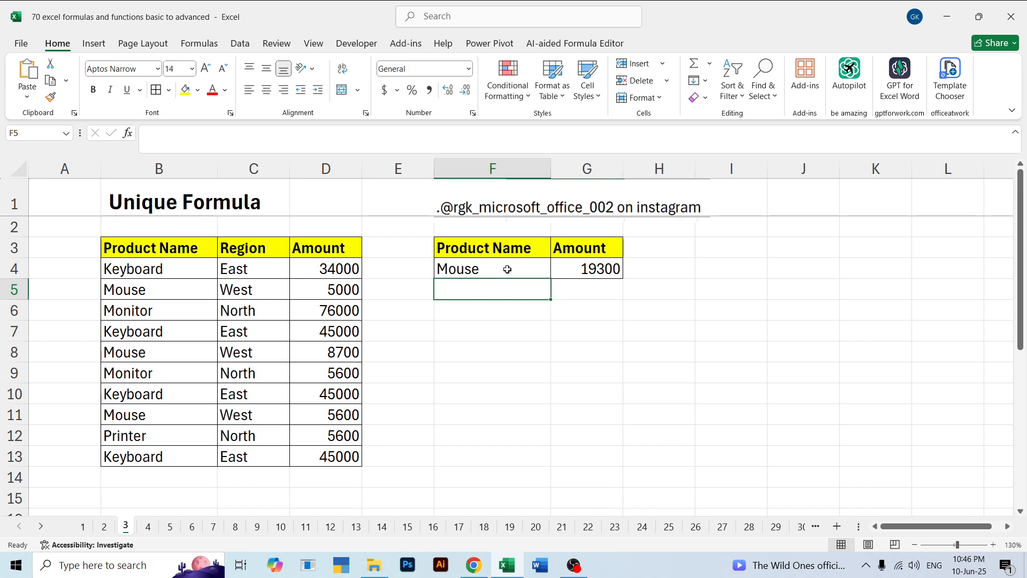
# Replace the product name criterion in F4 with Printer
pyautogui.click(507, 269)
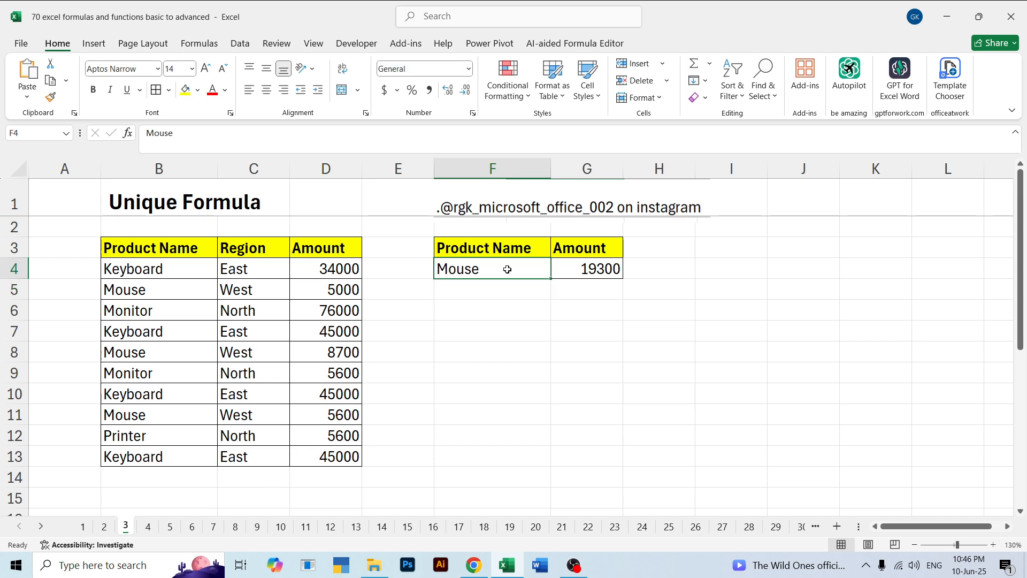
pyautogui.write('Pri')
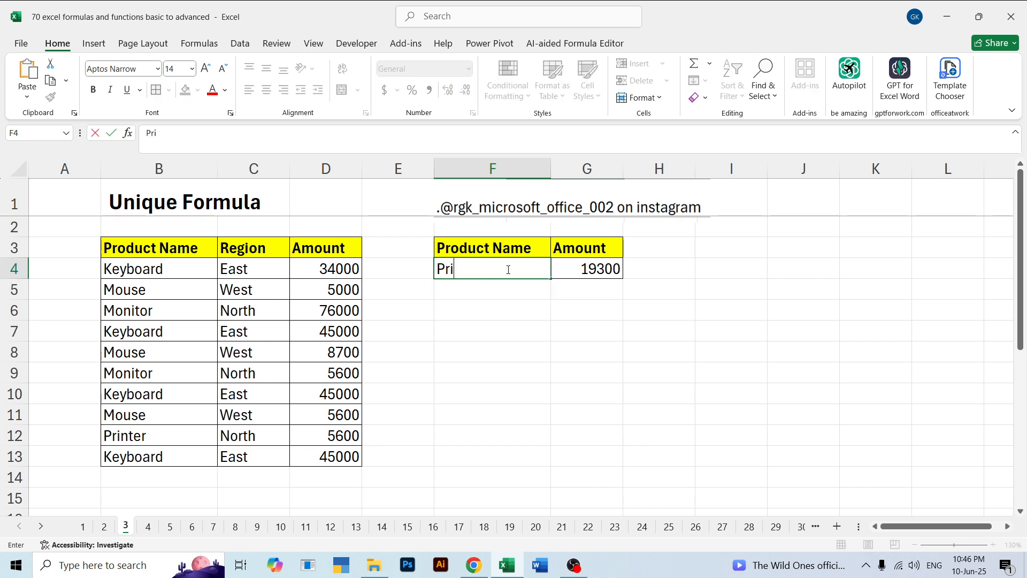
pyautogui.write('nter')
pyautogui.press('Return')
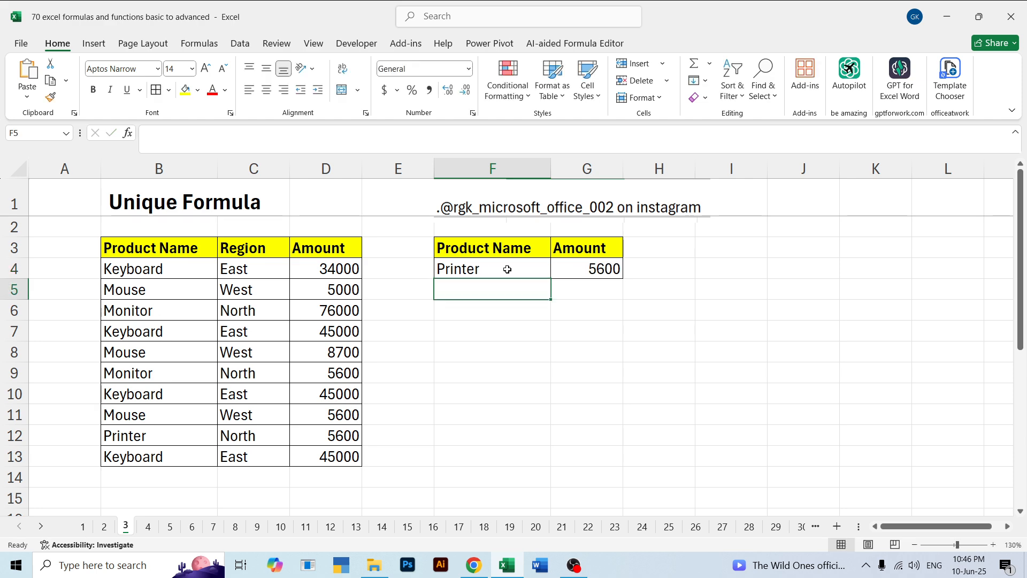
# Clear the product name criterion from F4
pyautogui.press('Up')
pyautogui.press('Down')
pyautogui.press('Down')
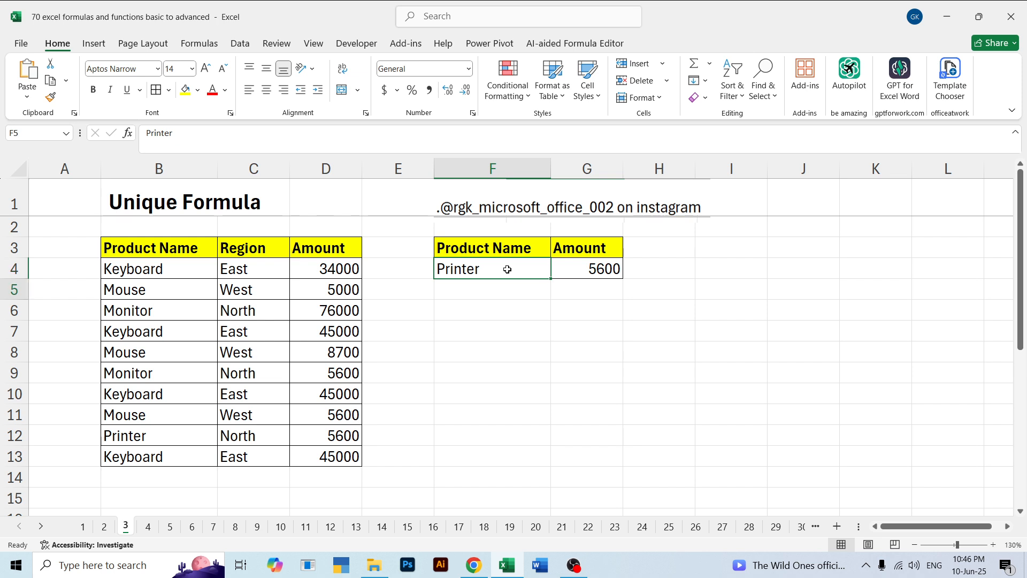
pyautogui.press('Up')
pyautogui.press('Up')
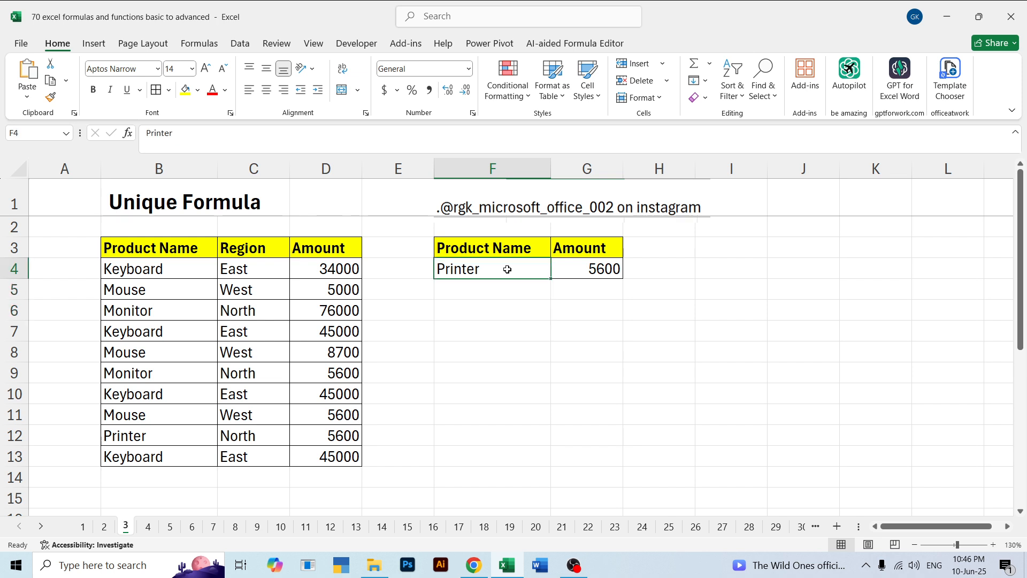
pyautogui.press('BackSpace')
pyautogui.click(480, 296)
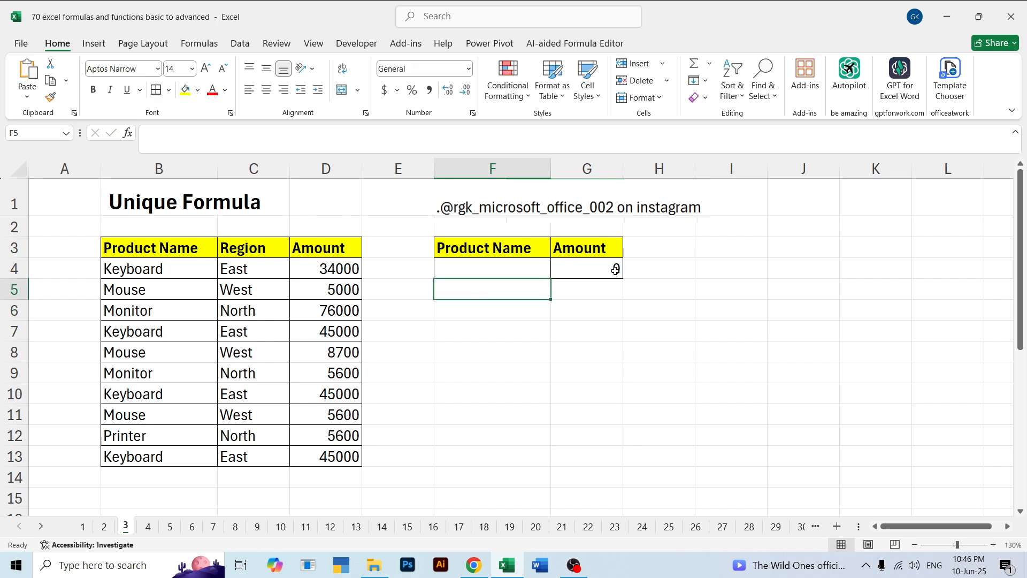
pyautogui.click(709, 312)
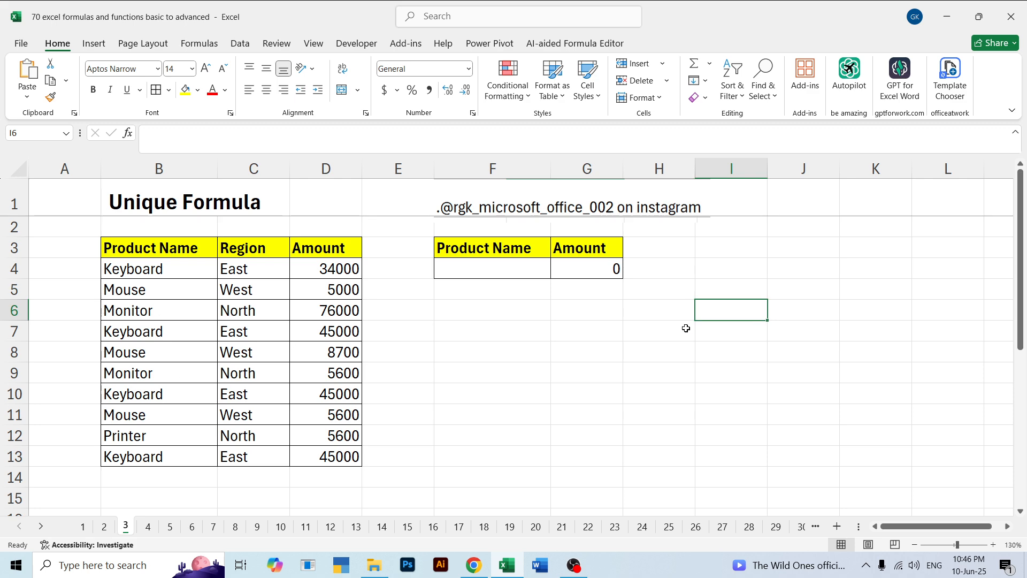
# Enter =UNIQUE(B4:B13) in H8 to list each product name once
pyautogui.click(648, 352)
pyautogui.write('=uni')
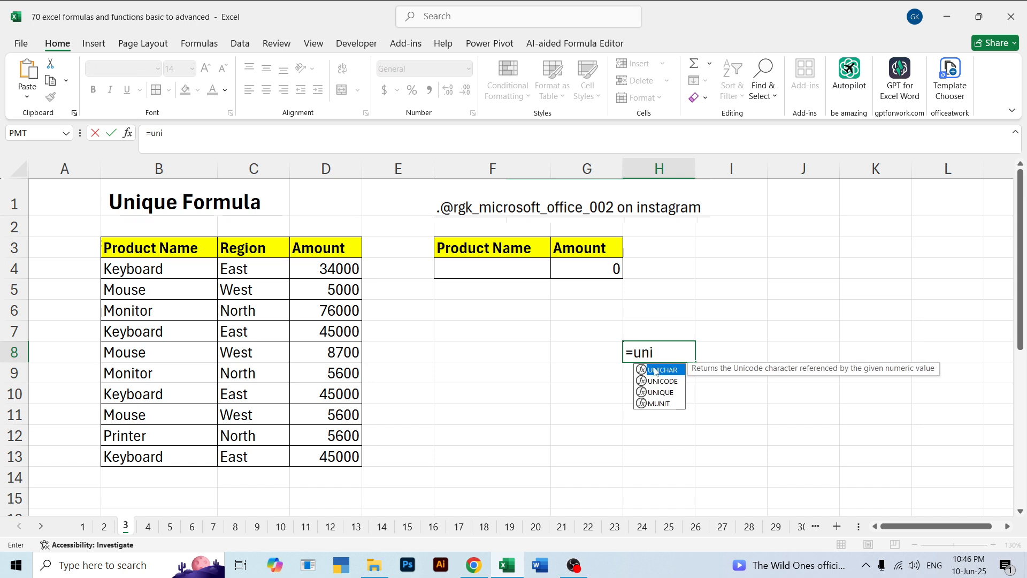
pyautogui.click(666, 395)
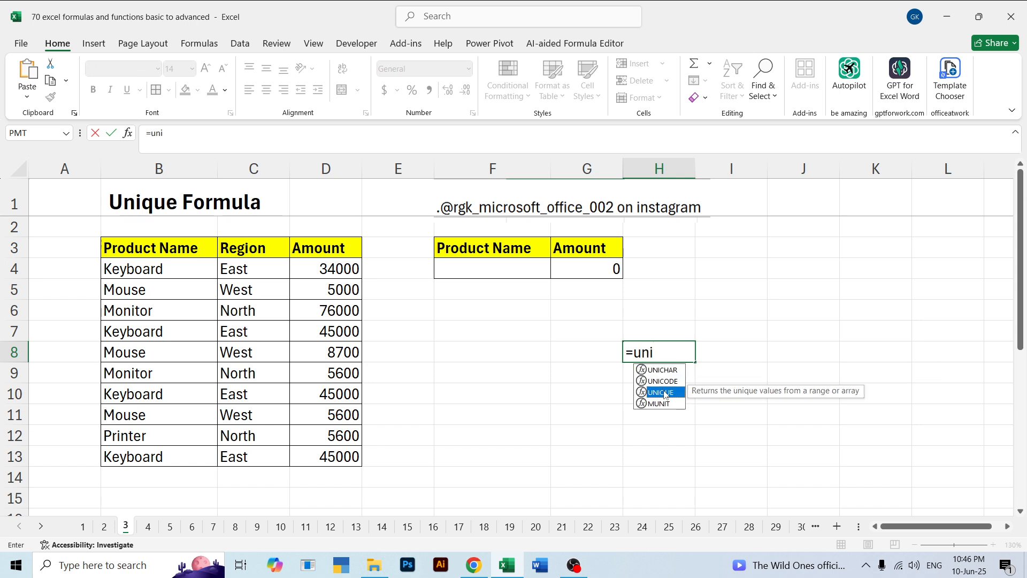
pyautogui.doubleClick(665, 393)
pyautogui.click(126, 270)
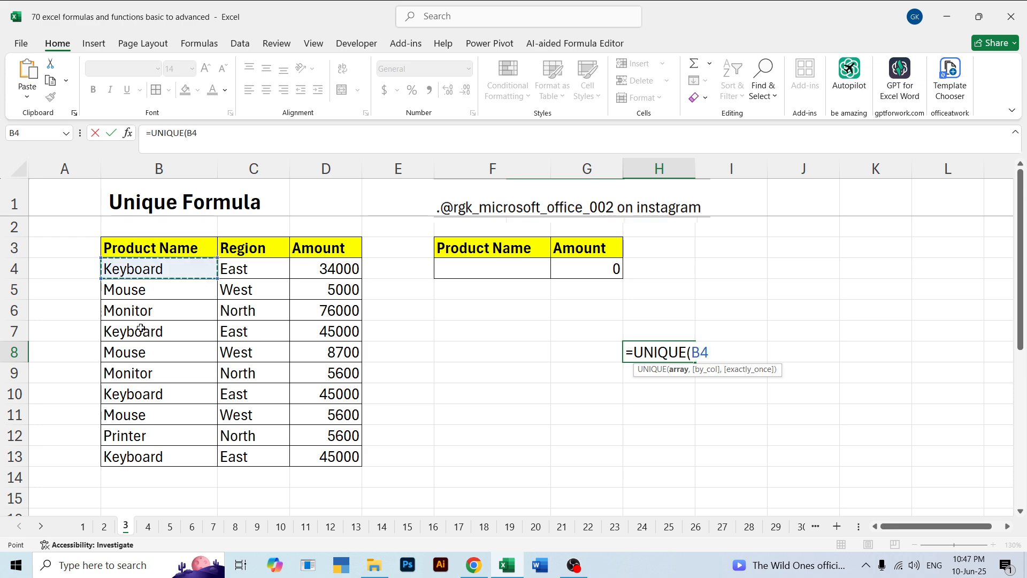
pyautogui.moveTo(140, 329); pyautogui.dragTo(161, 452)
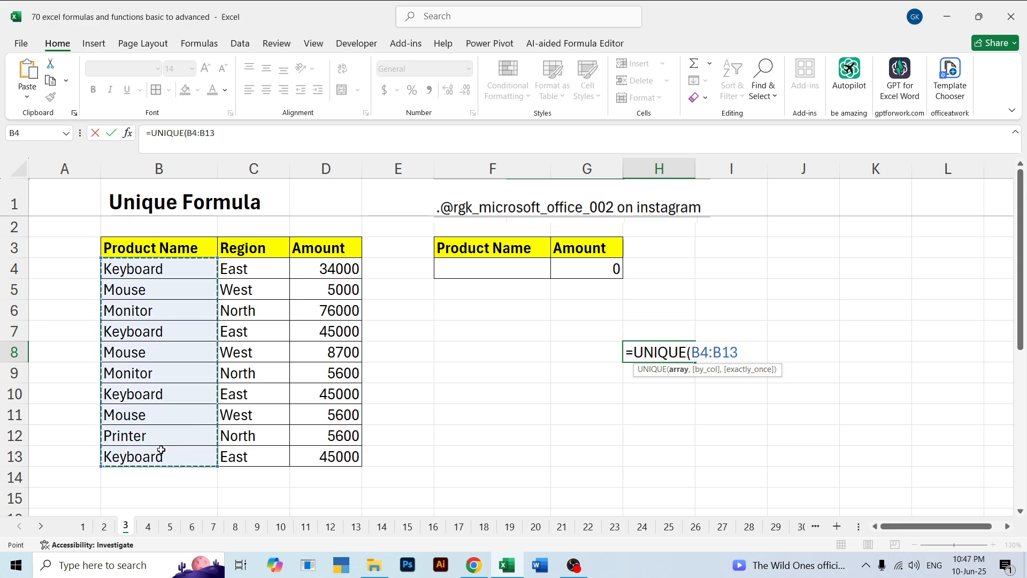
pyautogui.press('Return')
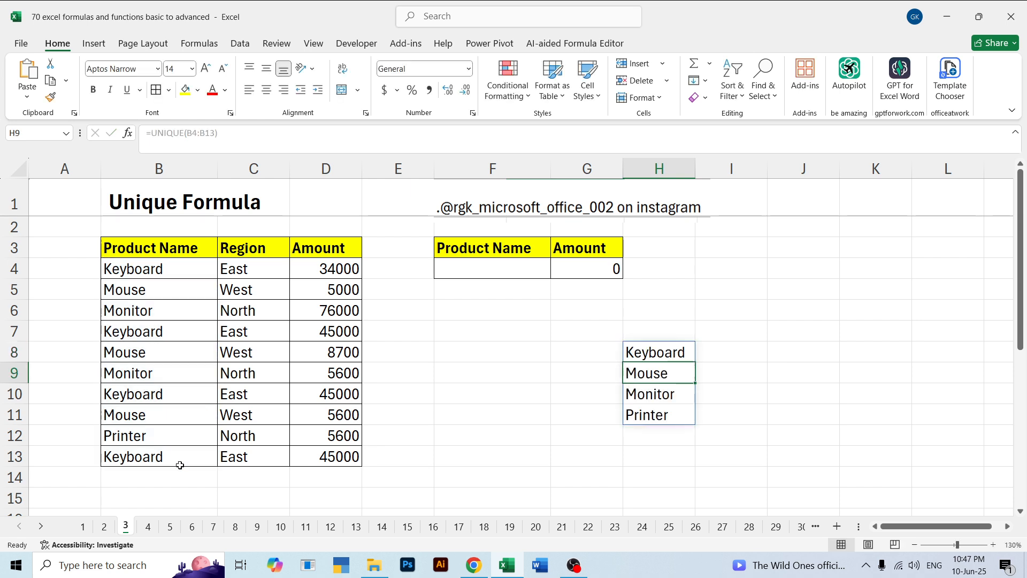
pyautogui.moveTo(145, 270); pyautogui.dragTo(144, 434)
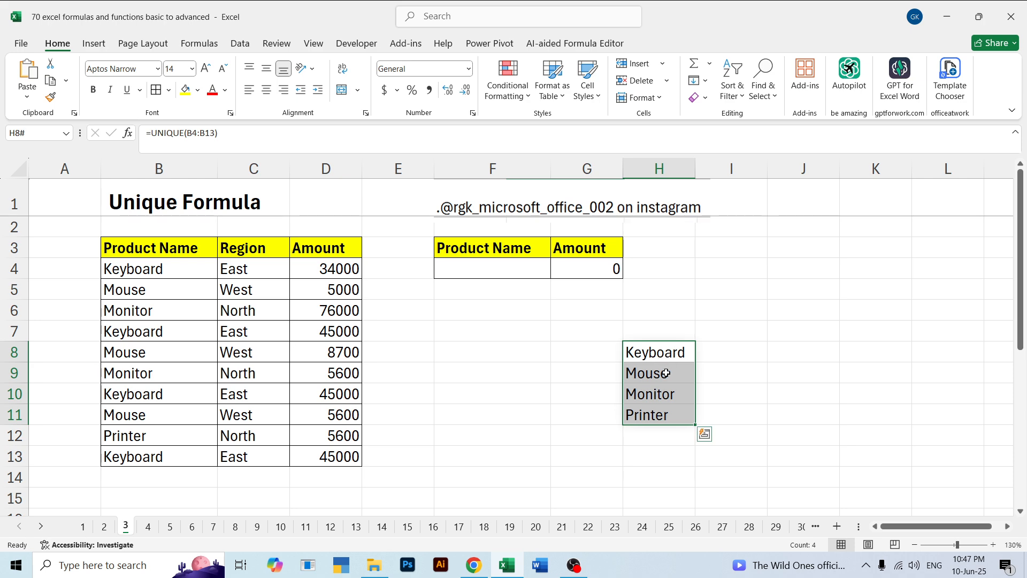
pyautogui.click(739, 366)
# Add list data validation to F4 with the unique product names =$H$8:$H$11 as its source
pyautogui.click(481, 267)
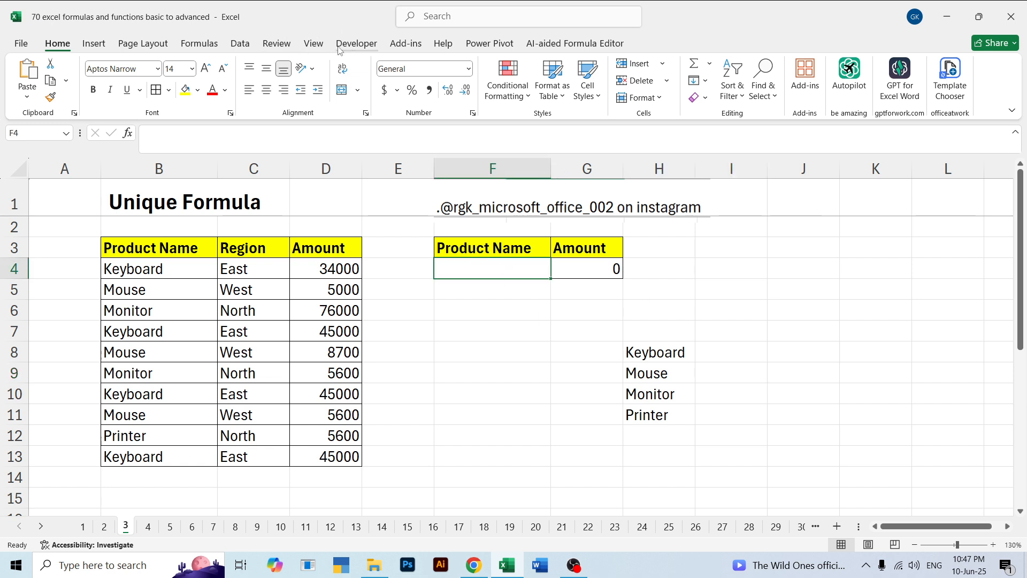
pyautogui.click(240, 42)
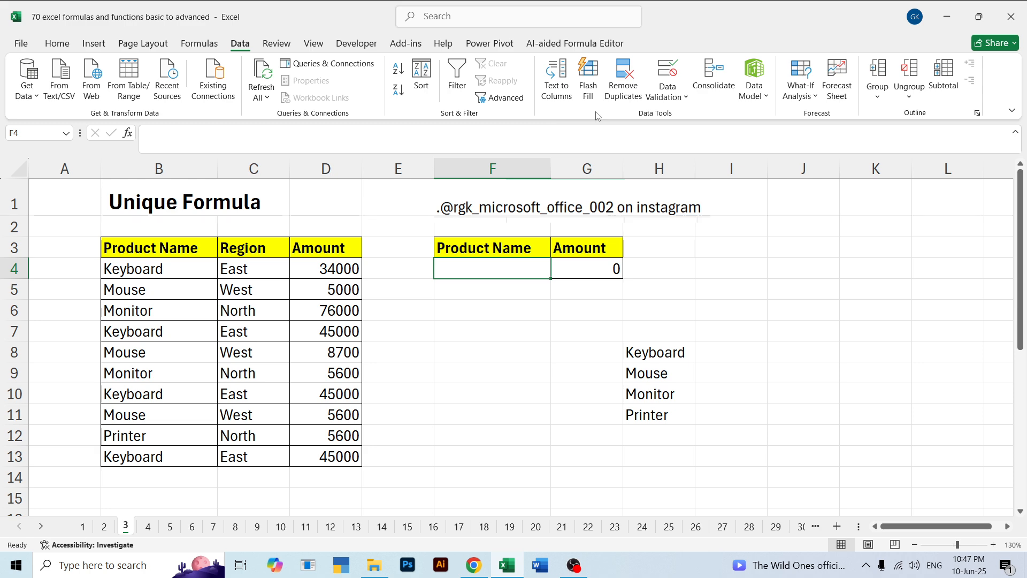
pyautogui.click(666, 72)
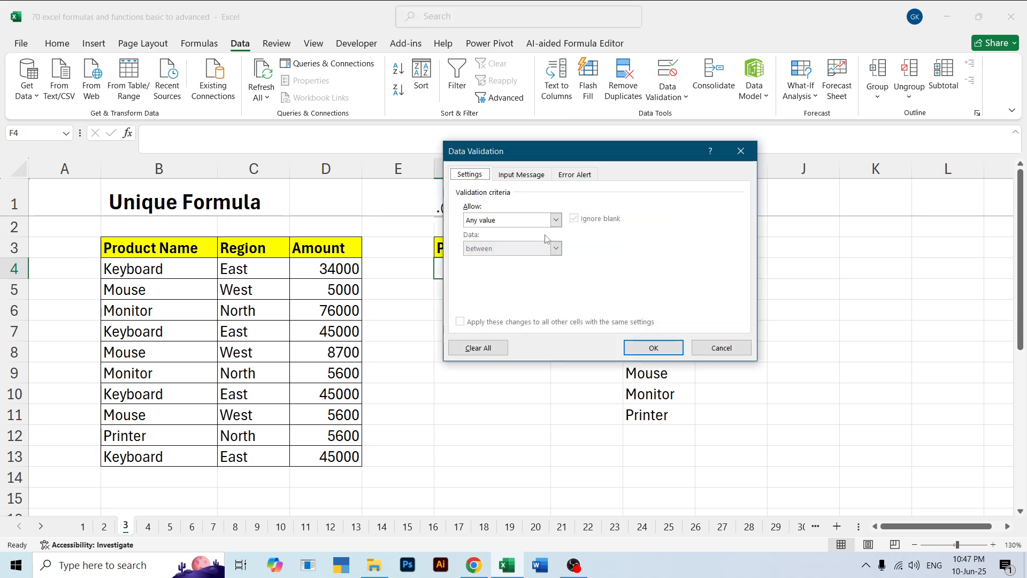
pyautogui.click(556, 220)
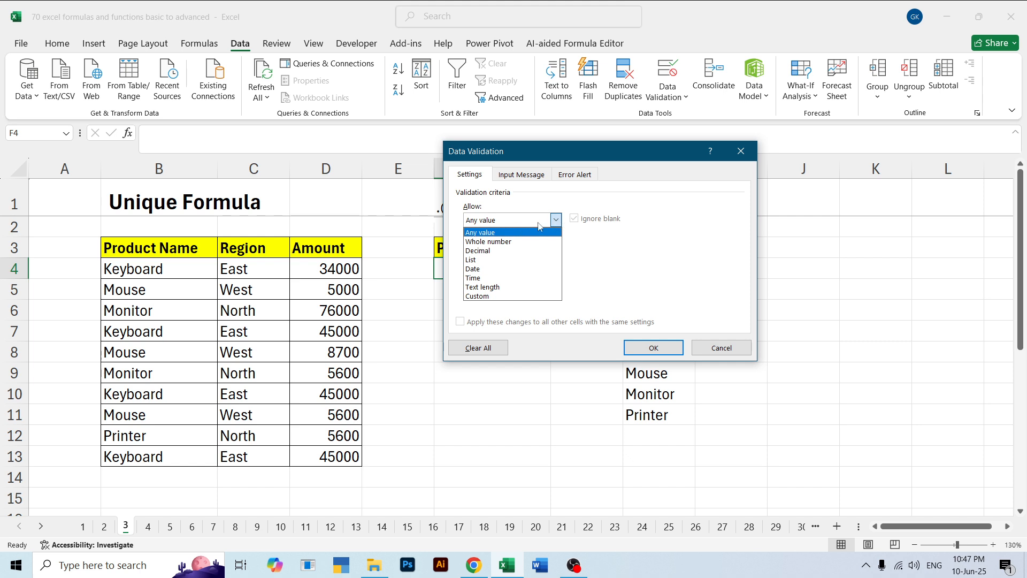
pyautogui.click(492, 260)
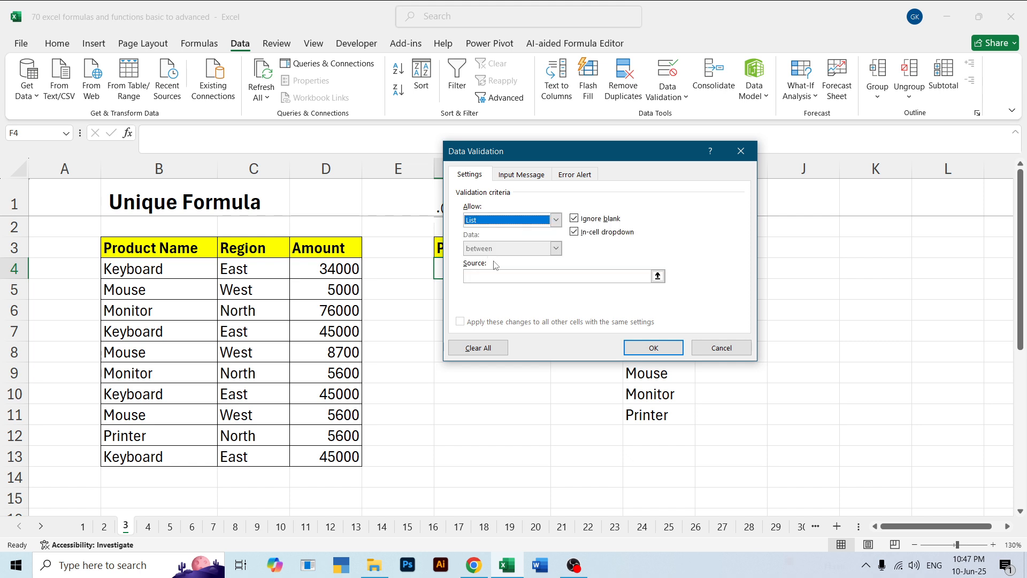
pyautogui.click(657, 276)
pyautogui.moveTo(648, 353); pyautogui.dragTo(656, 412)
pyautogui.click(749, 168)
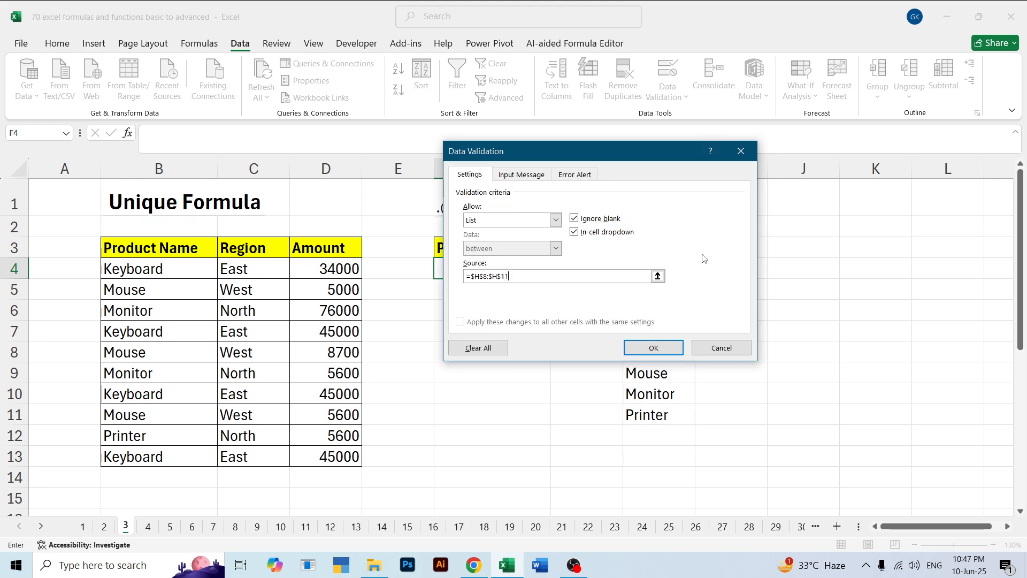
pyautogui.click(651, 348)
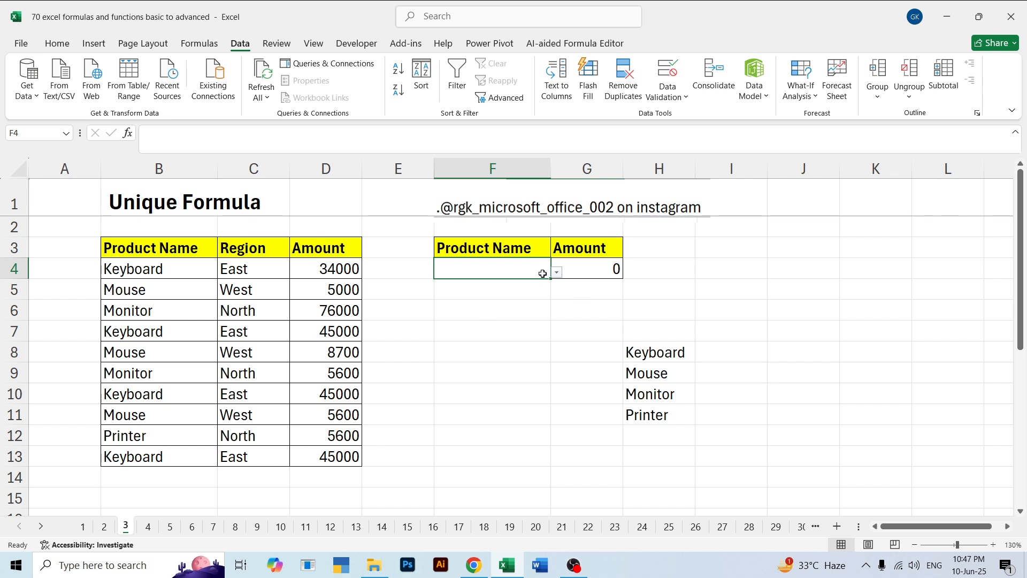
# Test F4's in-cell list by choosing Monitor and Printer, leaving Keyboard as the selected product
pyautogui.click(557, 272)
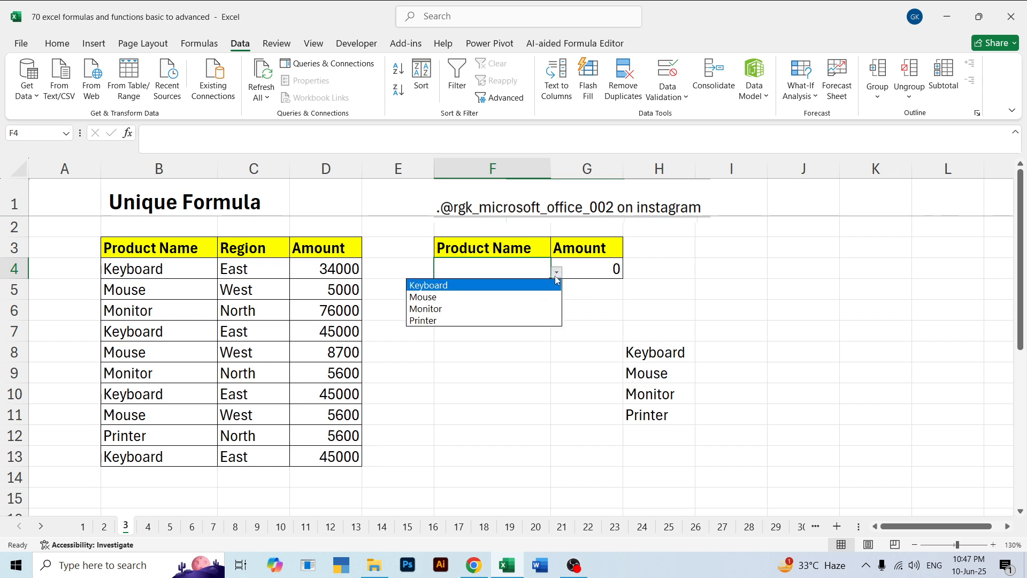
pyautogui.click(500, 308)
pyautogui.click(557, 272)
pyautogui.click(496, 330)
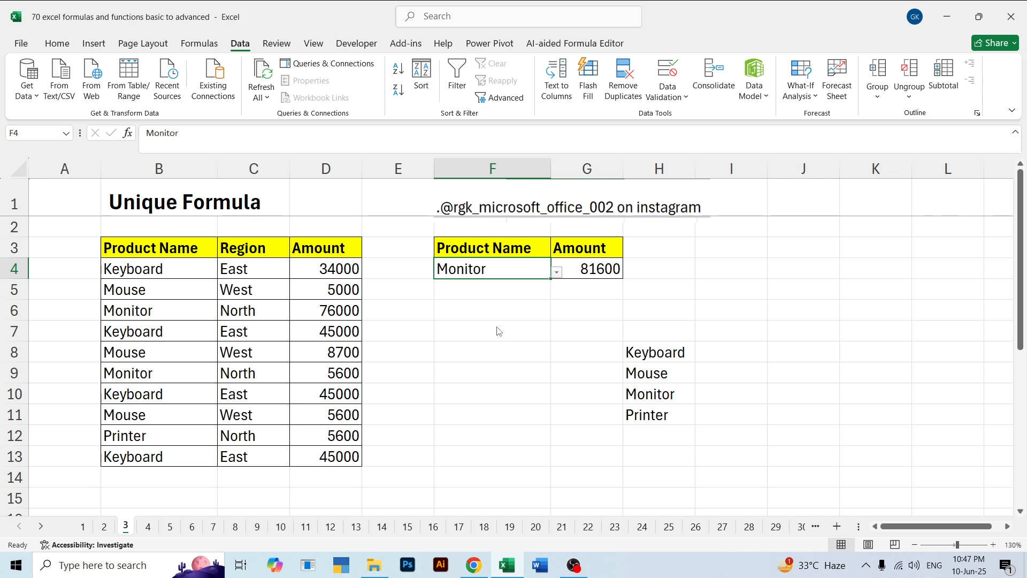
pyautogui.click(557, 272)
pyautogui.click(485, 320)
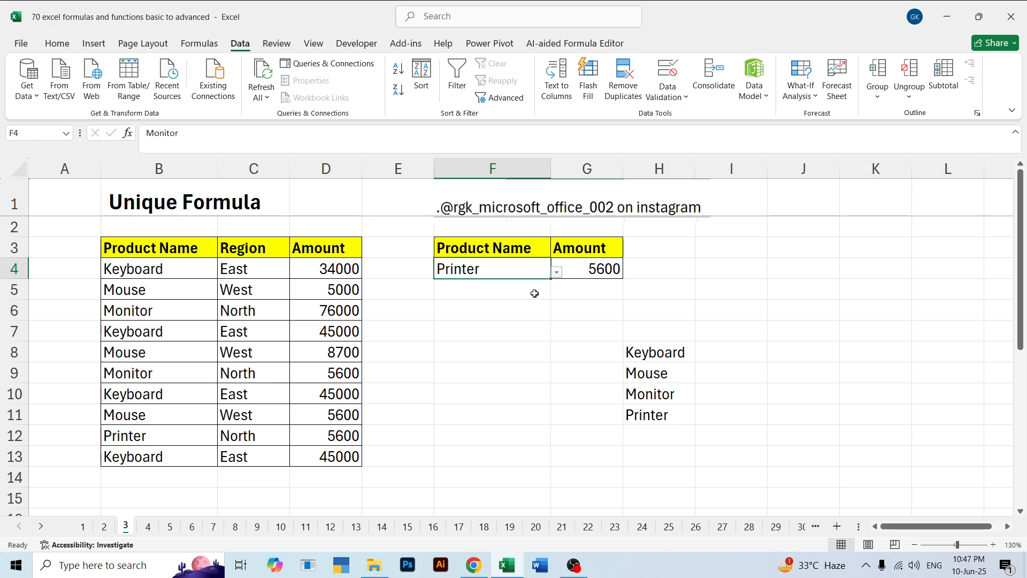
pyautogui.click(557, 273)
pyautogui.click(488, 286)
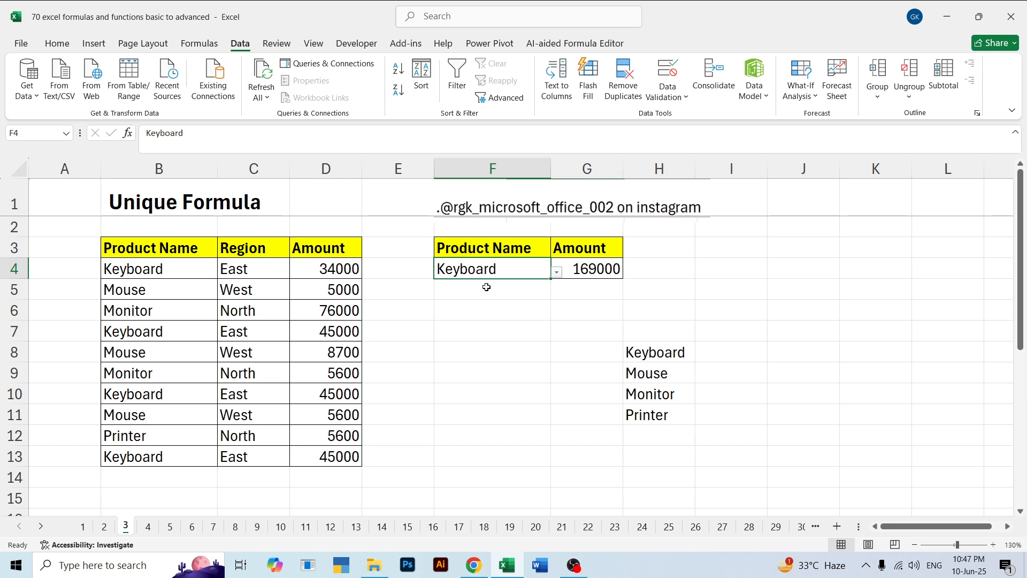
pyautogui.click(564, 364)
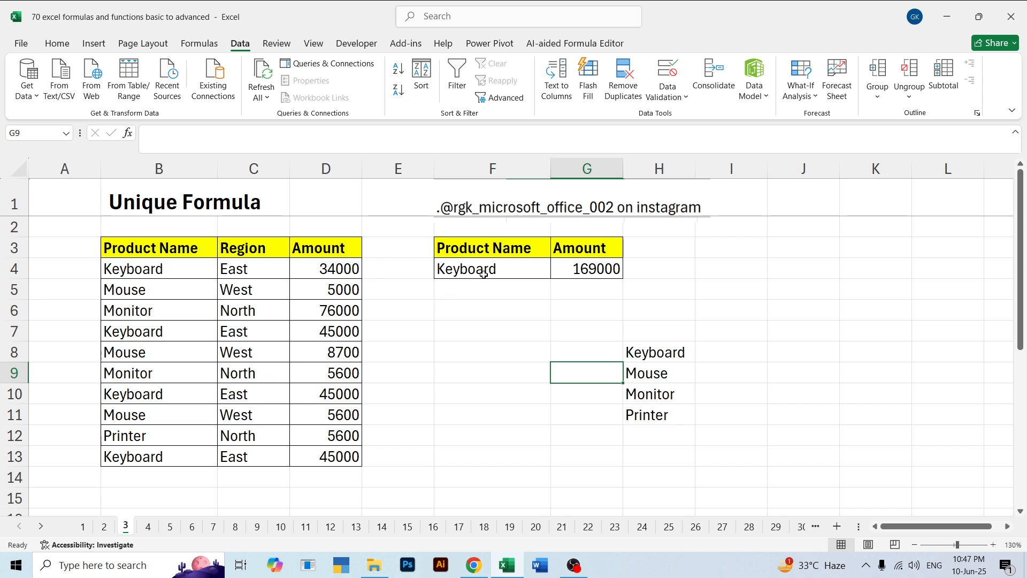
pyautogui.click(491, 344)
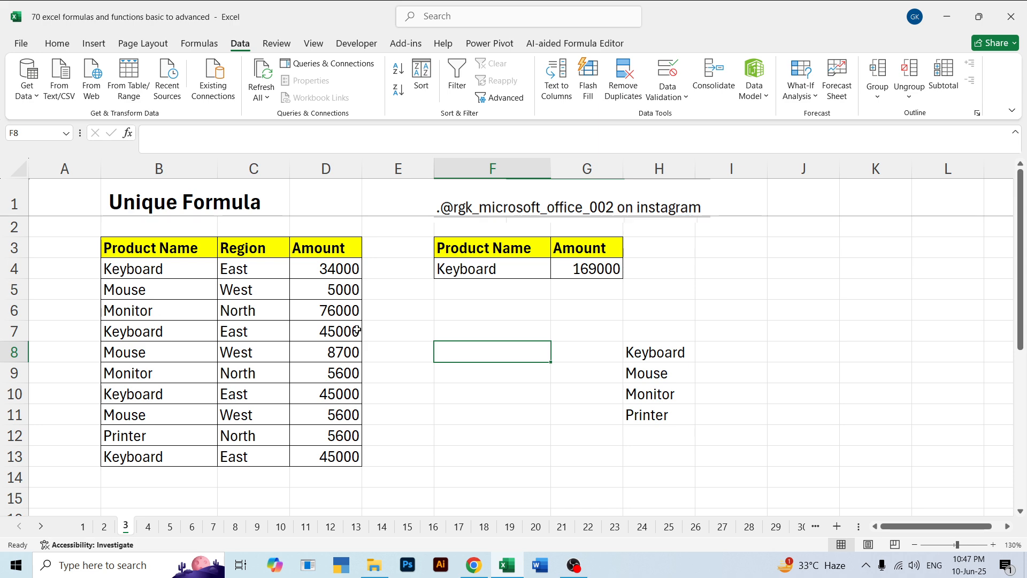
# Open sheet 4 and examine the product name criterion, the product column and the SUMIFS formula in H4
pyautogui.click(149, 527)
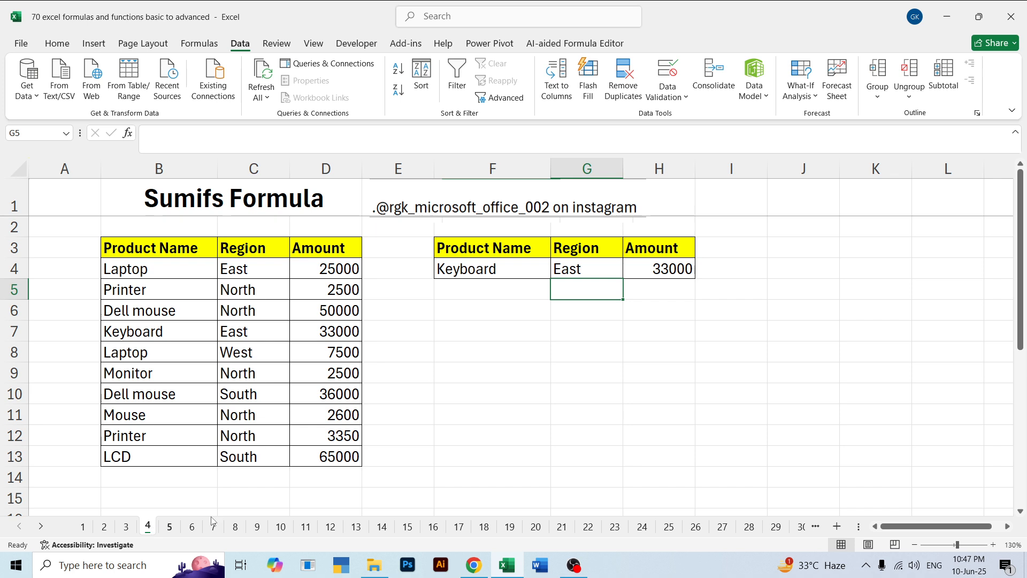
pyautogui.click(474, 360)
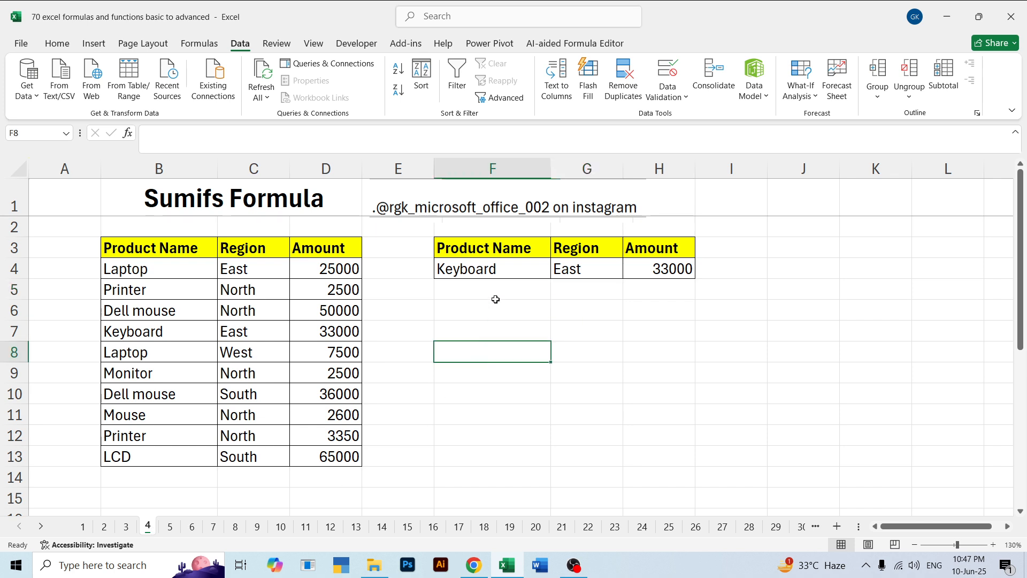
pyautogui.click(493, 271)
pyautogui.moveTo(163, 267); pyautogui.dragTo(166, 454)
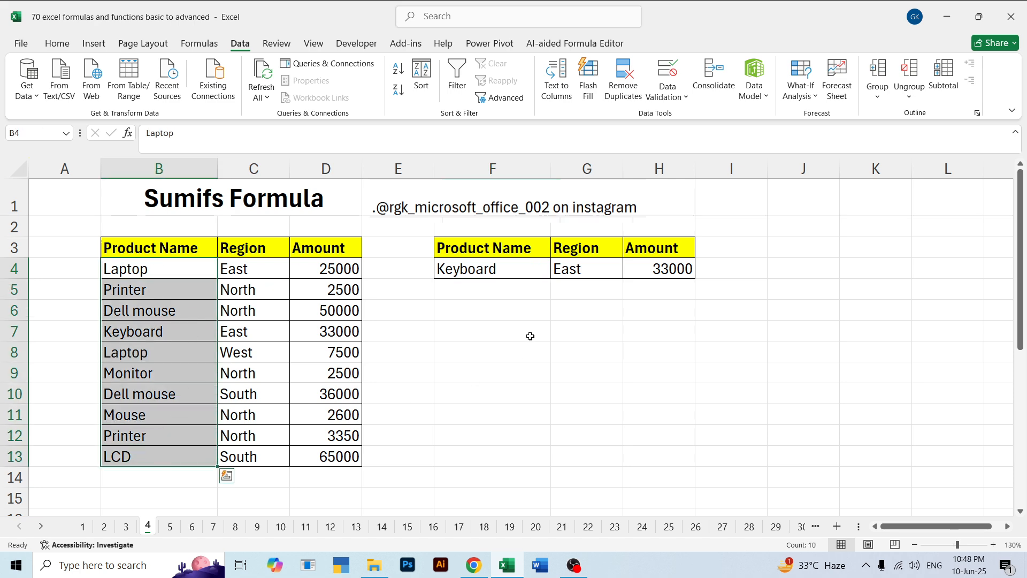
pyautogui.click(487, 272)
pyautogui.press('Right')
pyautogui.press('Right')
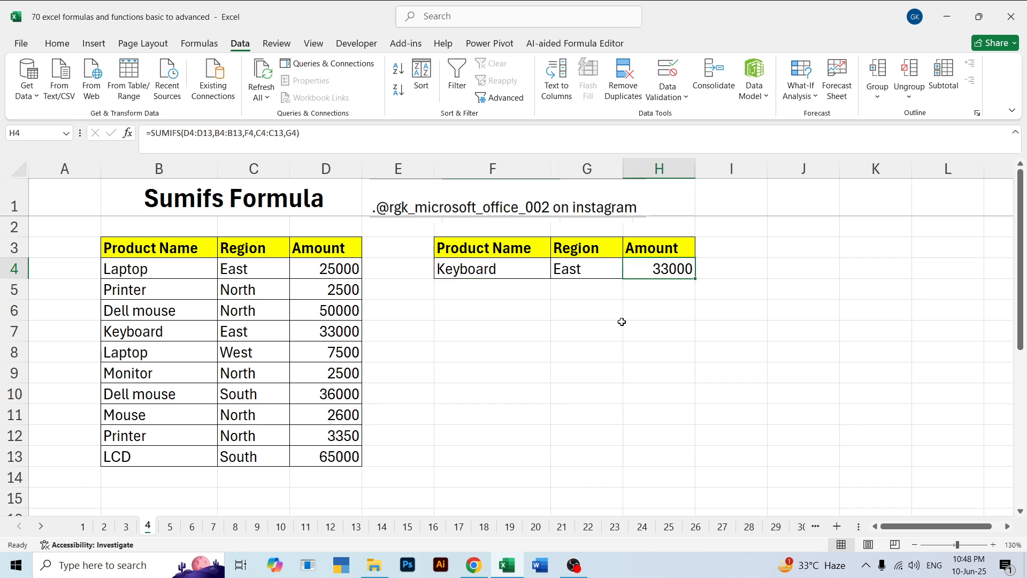
# Examine the source table B3:D13 and the Product Name and Region criteria headings beside it
pyautogui.click(477, 268)
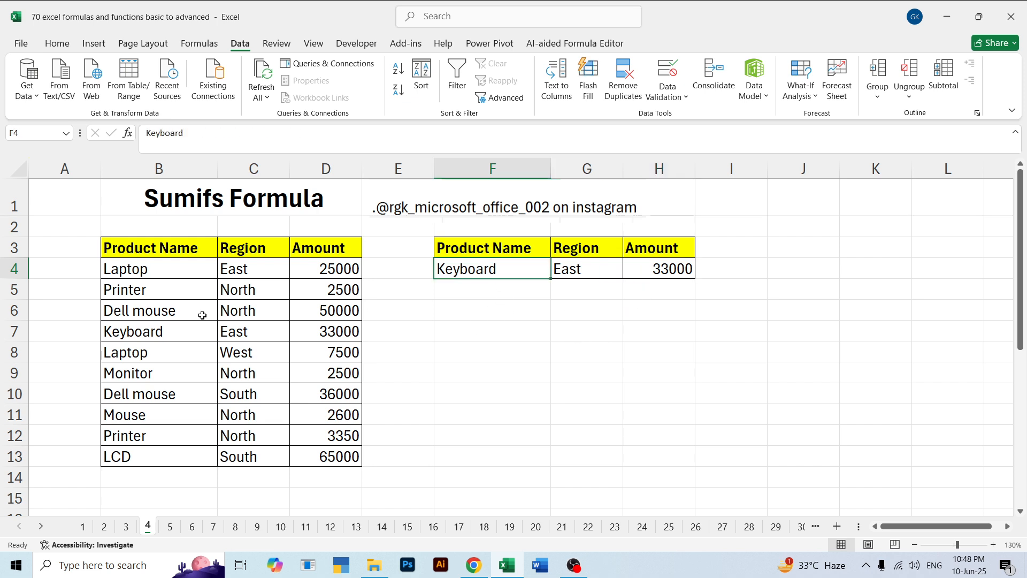
pyautogui.moveTo(133, 246); pyautogui.dragTo(305, 454)
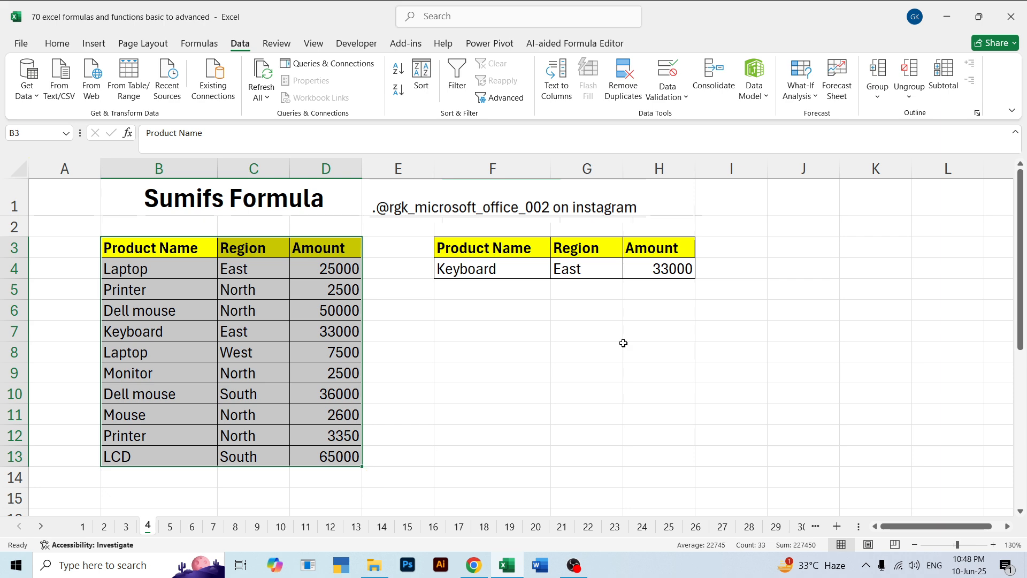
pyautogui.click(627, 284)
pyautogui.moveTo(455, 246); pyautogui.dragTo(559, 272)
pyautogui.click(568, 307)
pyautogui.click(489, 247)
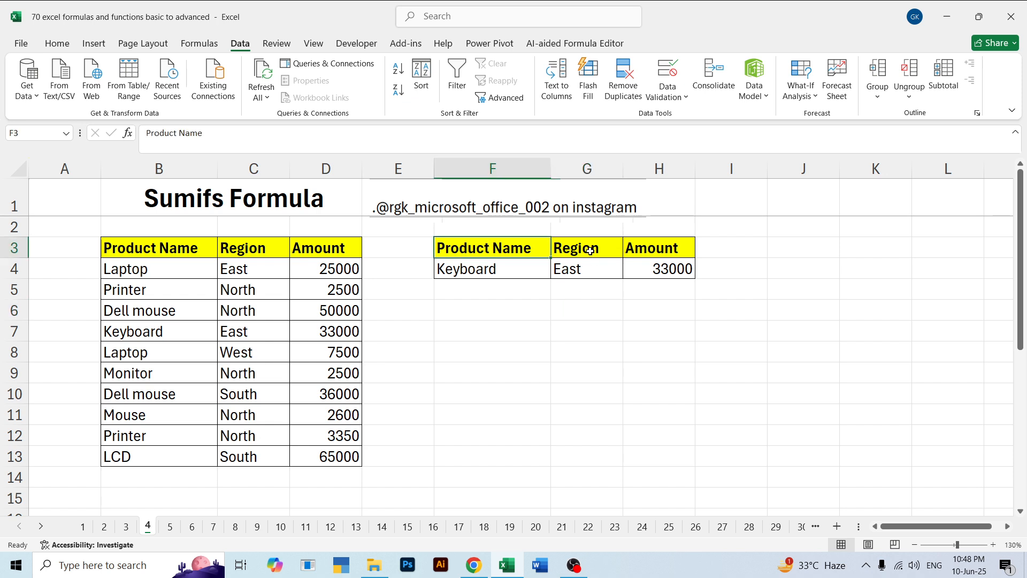
pyautogui.click(530, 322)
# Review the product criterion in F4, the region criterion in G4 and the SUMIFS formula in H4
pyautogui.click(473, 269)
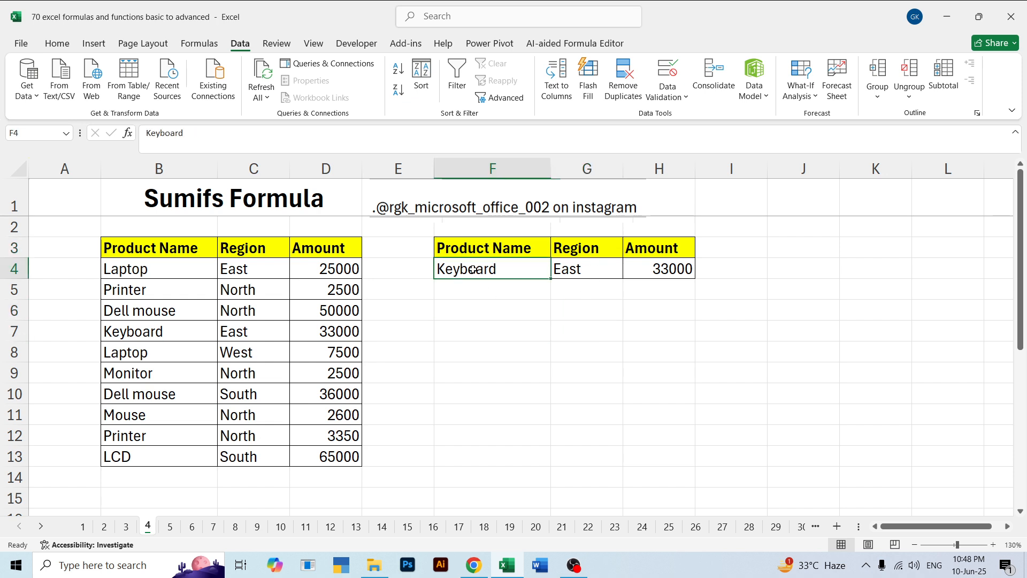
pyautogui.click(580, 272)
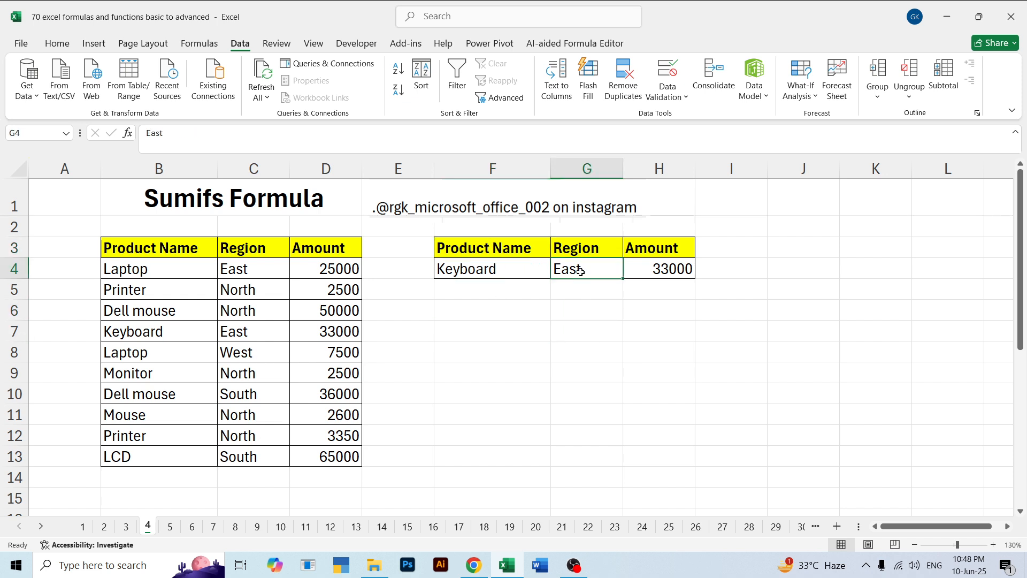
pyautogui.click(650, 272)
pyautogui.click(500, 274)
pyautogui.click(575, 272)
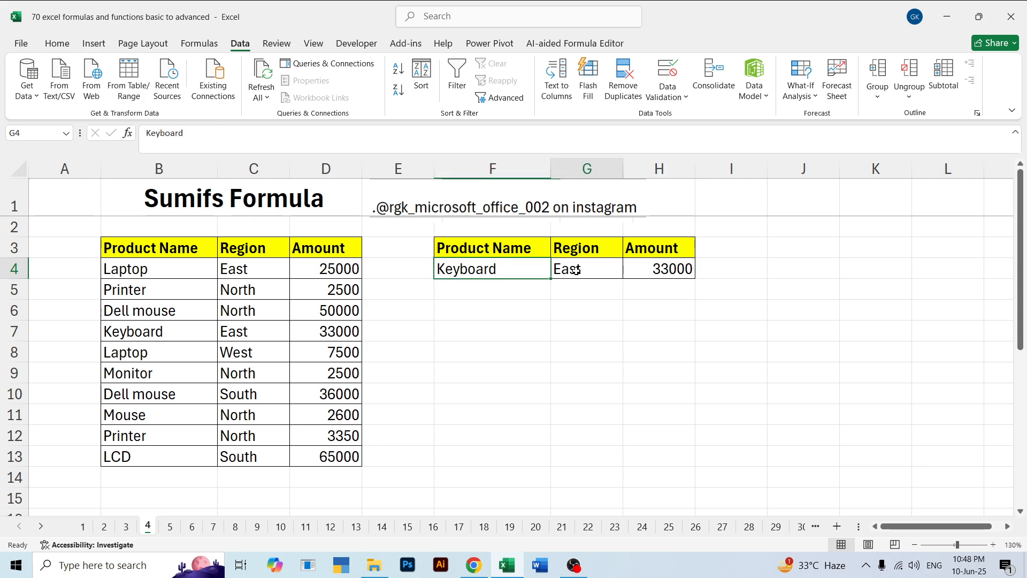
pyautogui.click(645, 269)
pyautogui.click(564, 278)
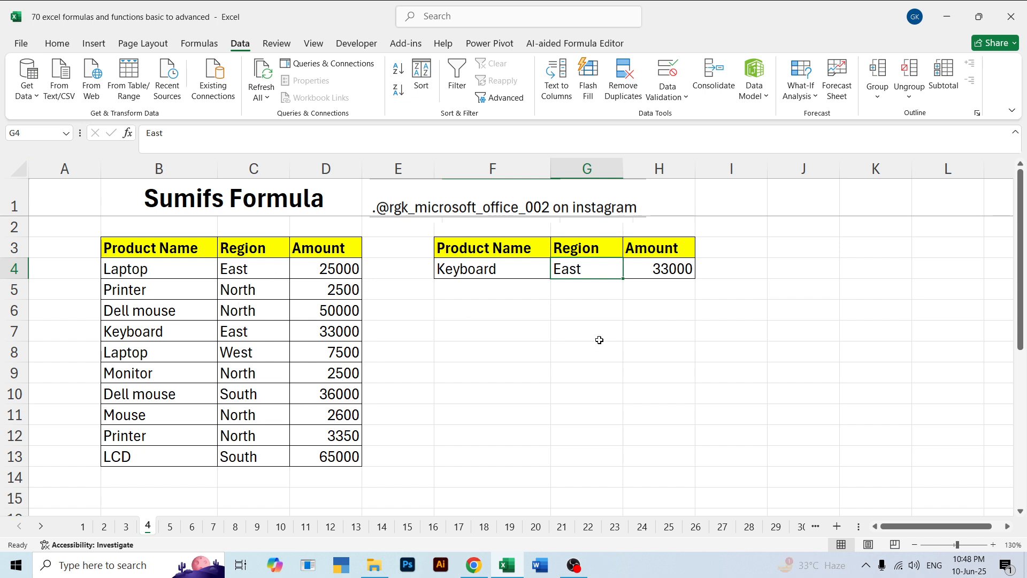
pyautogui.click(480, 270)
pyautogui.click(586, 329)
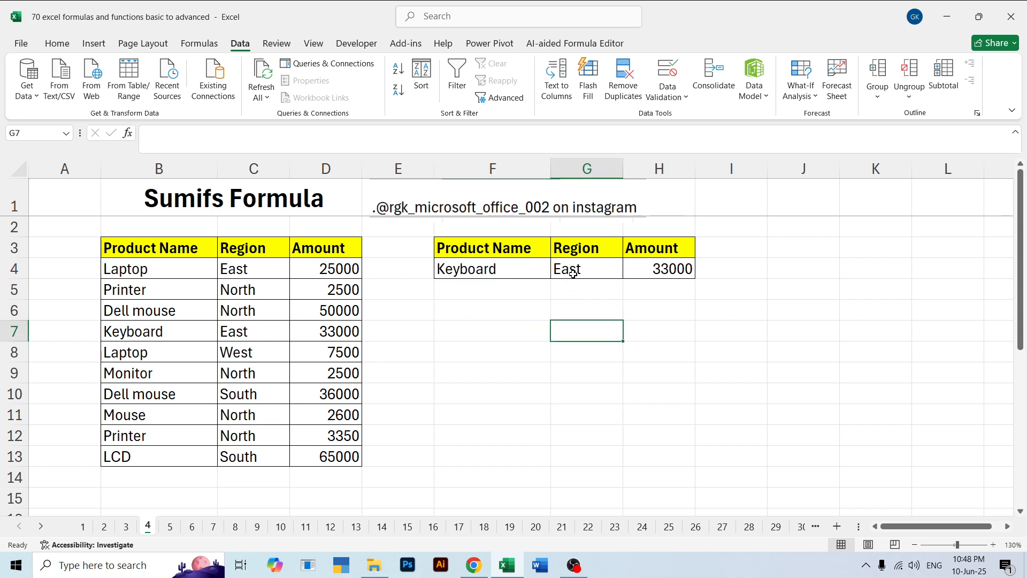
pyautogui.click(586, 270)
pyautogui.click(678, 270)
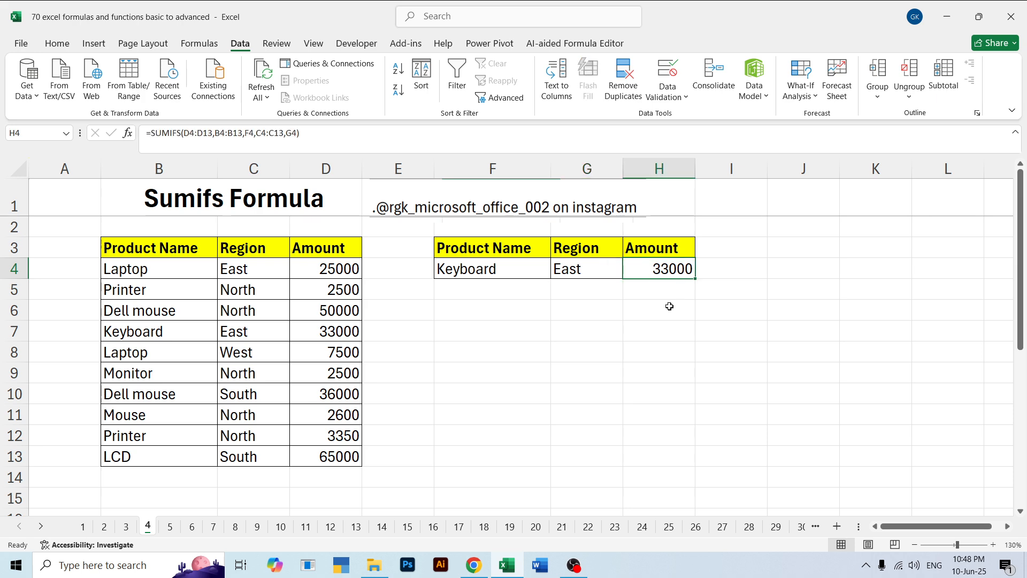
# Clear the existing formula in H4 and start a new SUMIFS function there
pyautogui.doubleClick(667, 271)
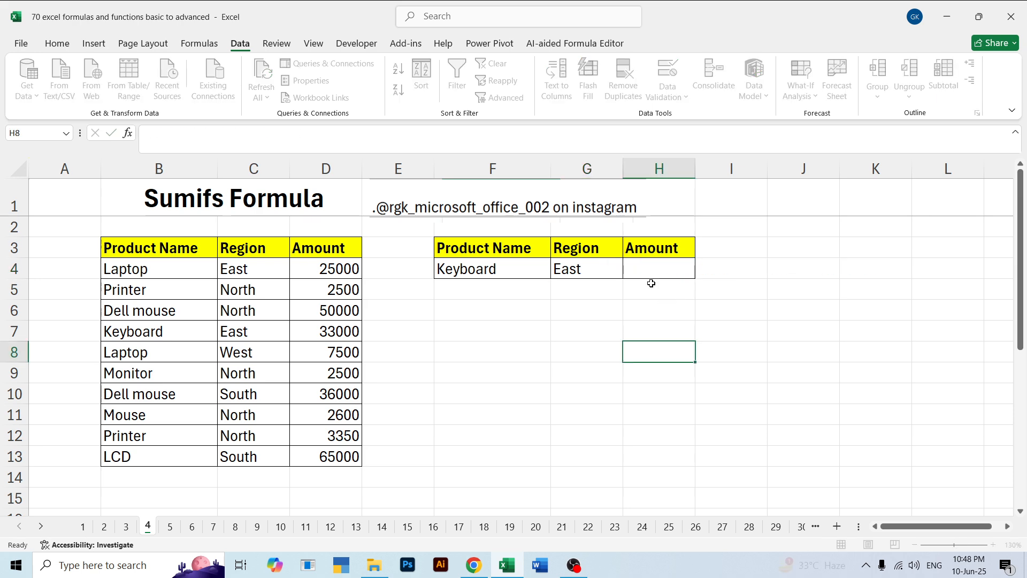
pyautogui.click(649, 271)
pyautogui.doubleClick(648, 272)
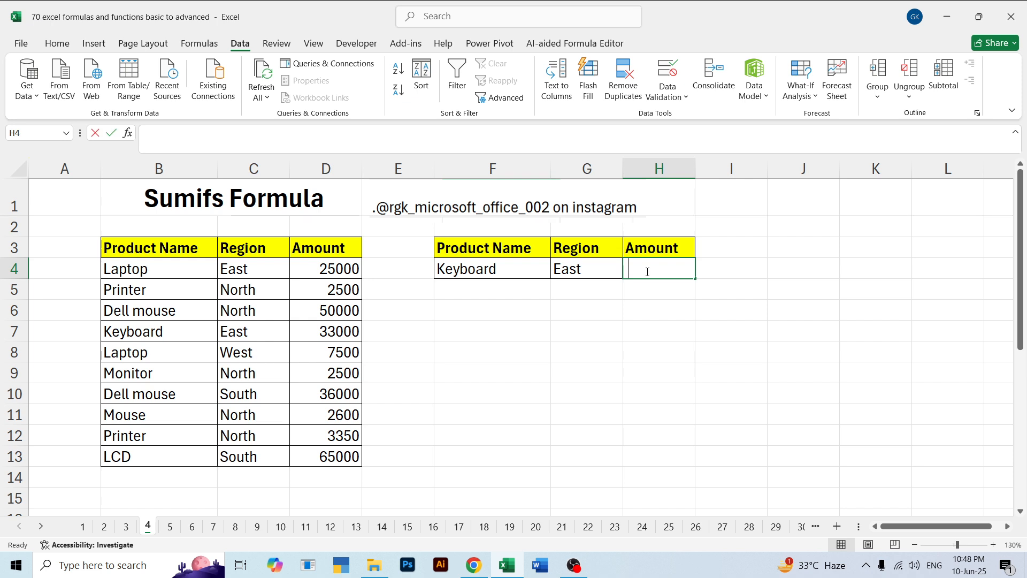
pyautogui.write('=sumi')
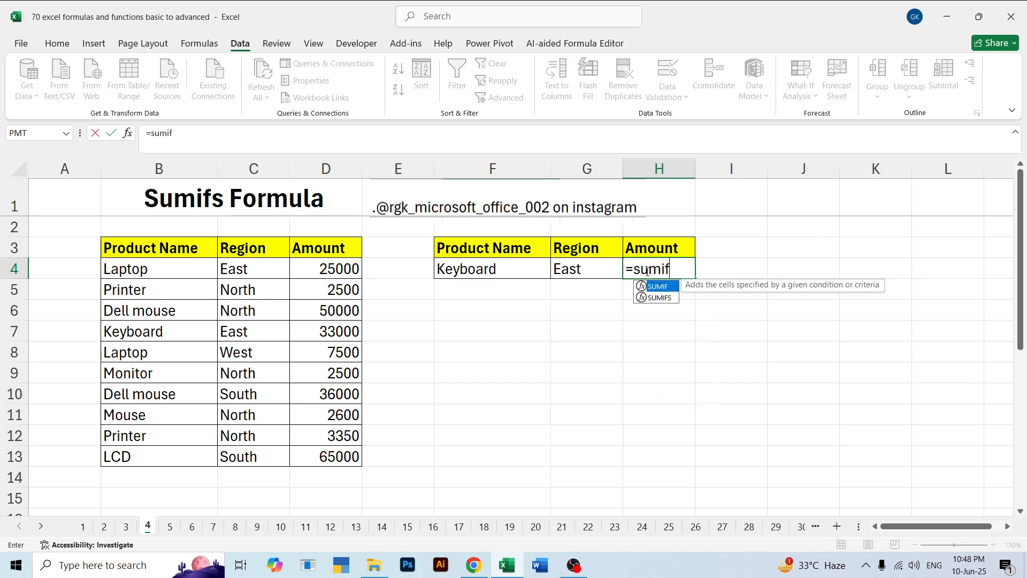
pyautogui.write('f')
pyautogui.press('Tab')
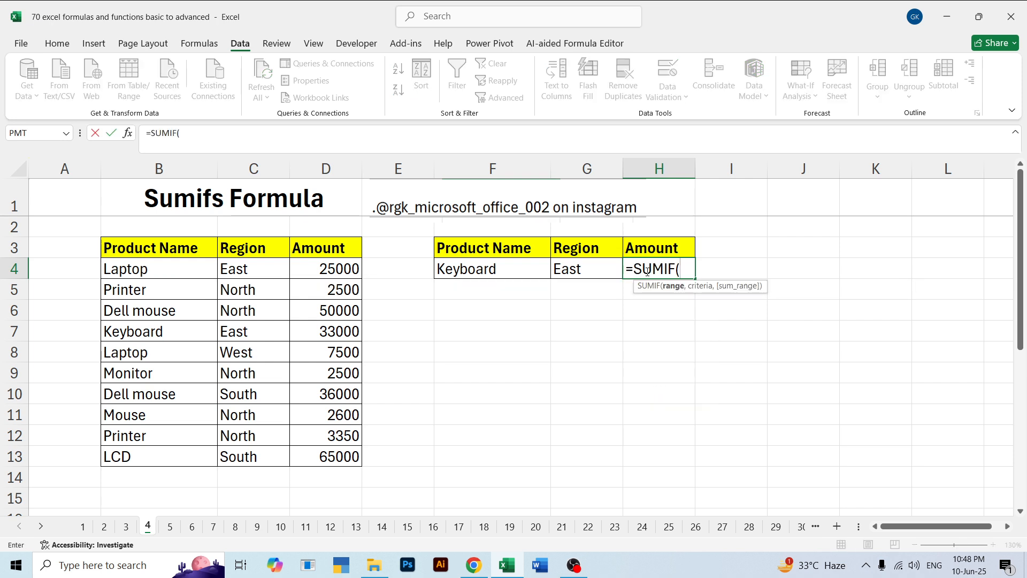
pyautogui.press('BackSpace')
pyautogui.write('s')
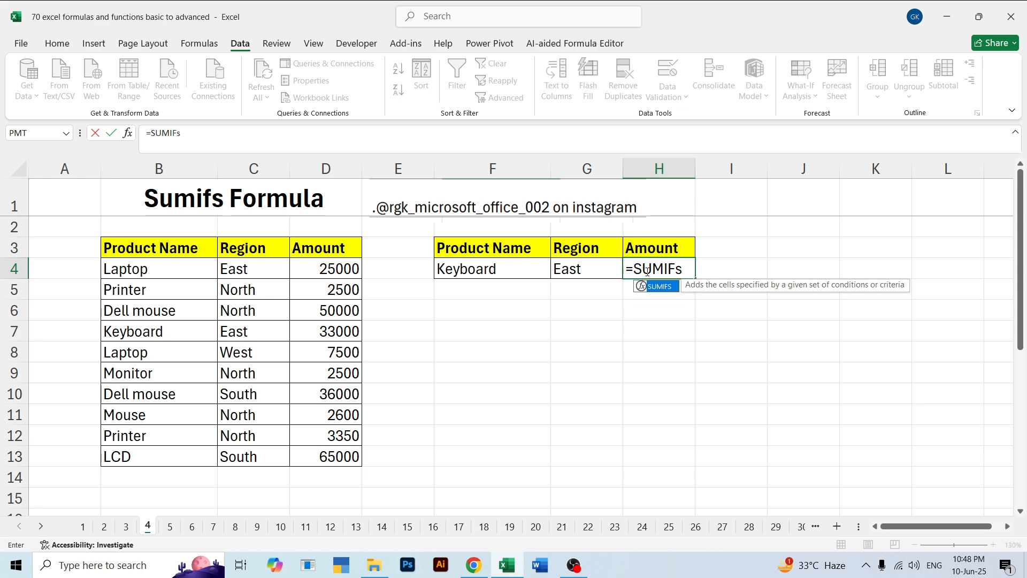
pyautogui.press('BackSpace')
pyautogui.press('Down')
pyautogui.press('Tab')
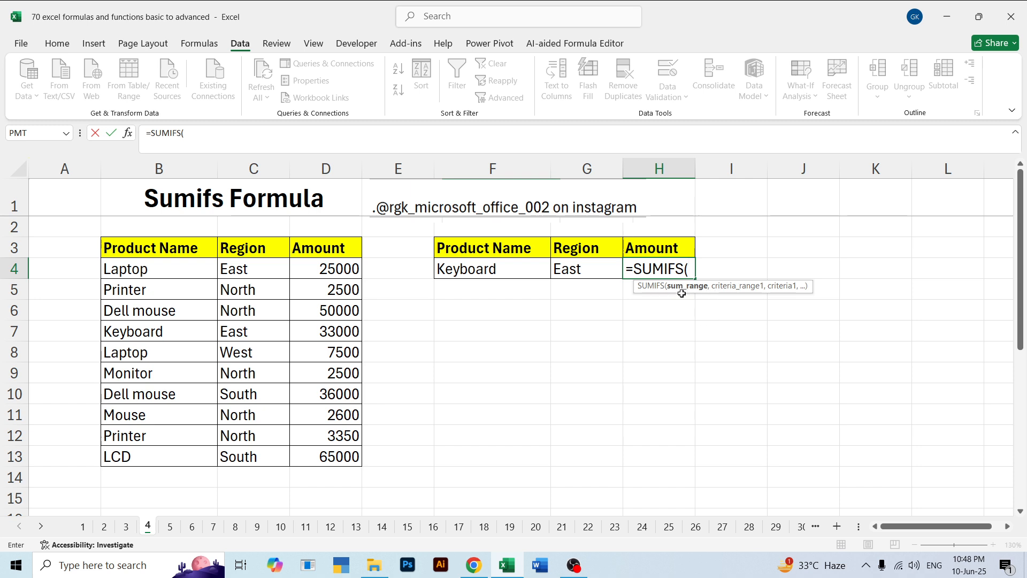
# Supply D4:D13 as the sum range and B4:B13 with F4 as the first criteria pair of the SUMIFS
pyautogui.moveTo(332, 268); pyautogui.dragTo(334, 455)
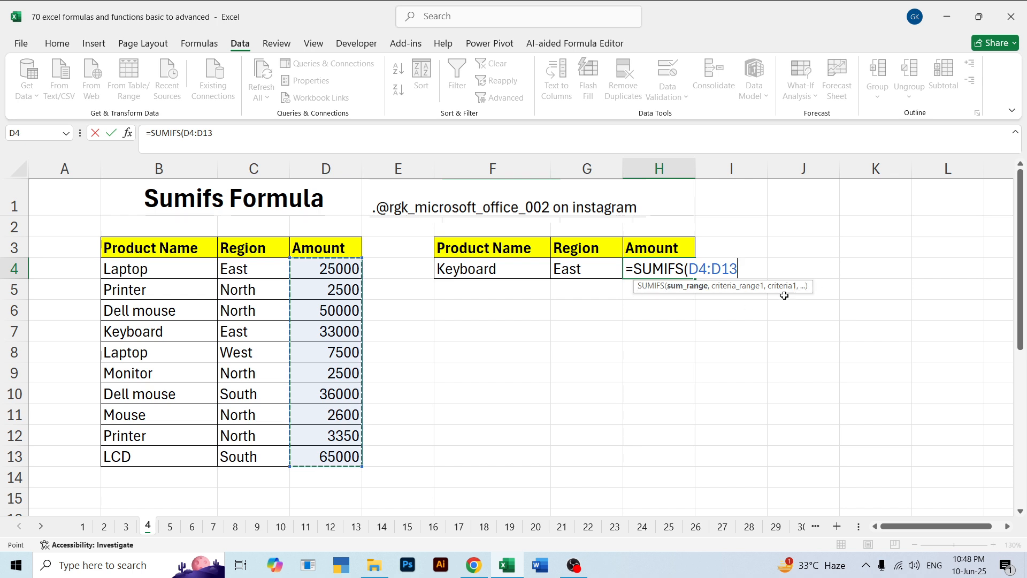
pyautogui.write(',')
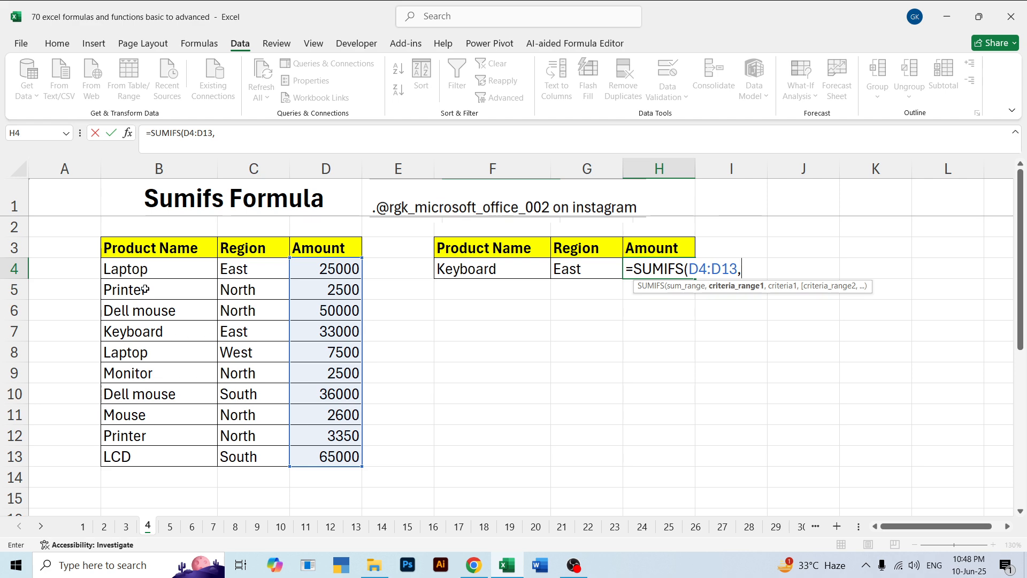
pyautogui.moveTo(138, 267); pyautogui.dragTo(137, 451)
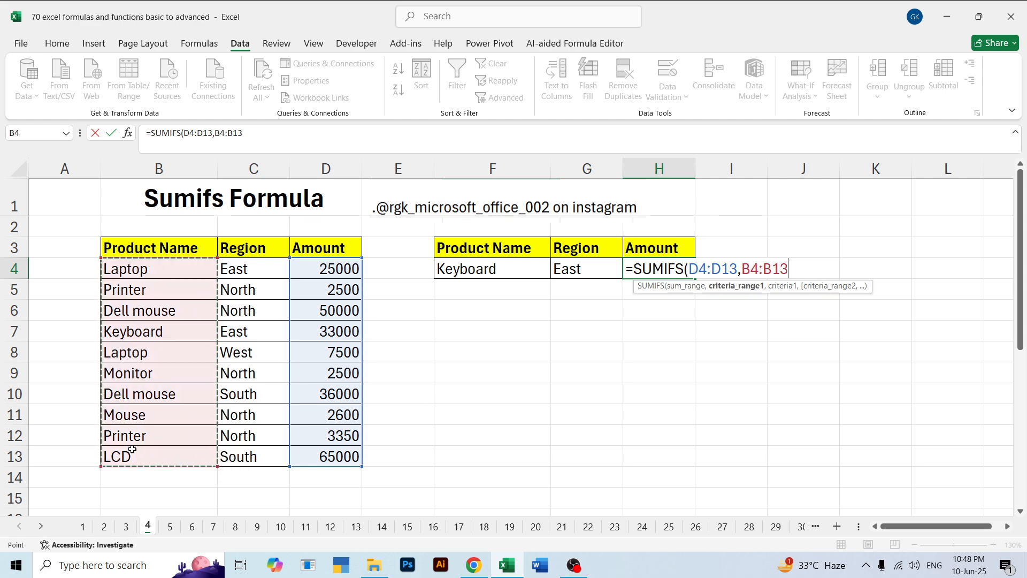
pyautogui.write(',')
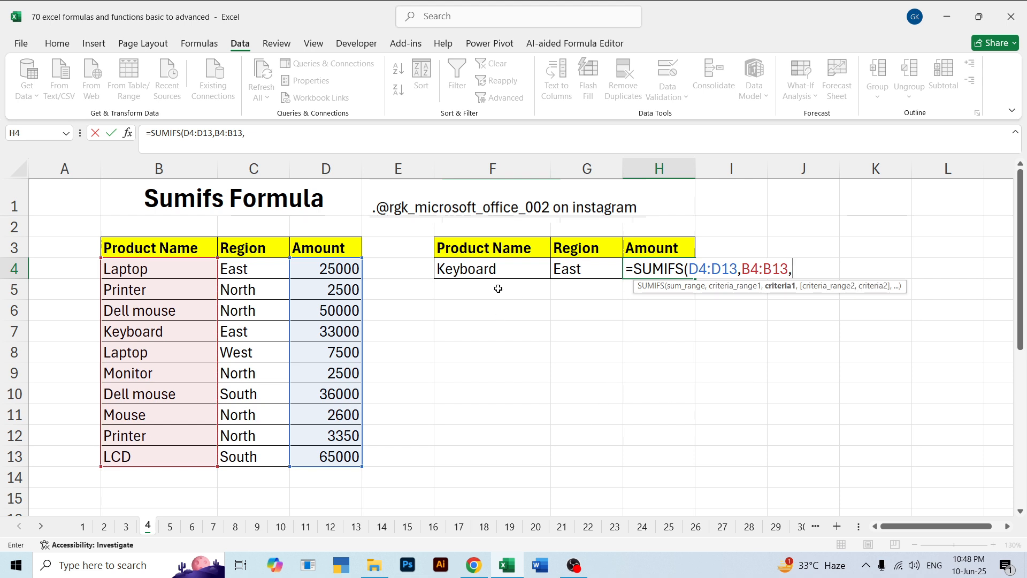
pyautogui.click(482, 269)
pyautogui.write(',')
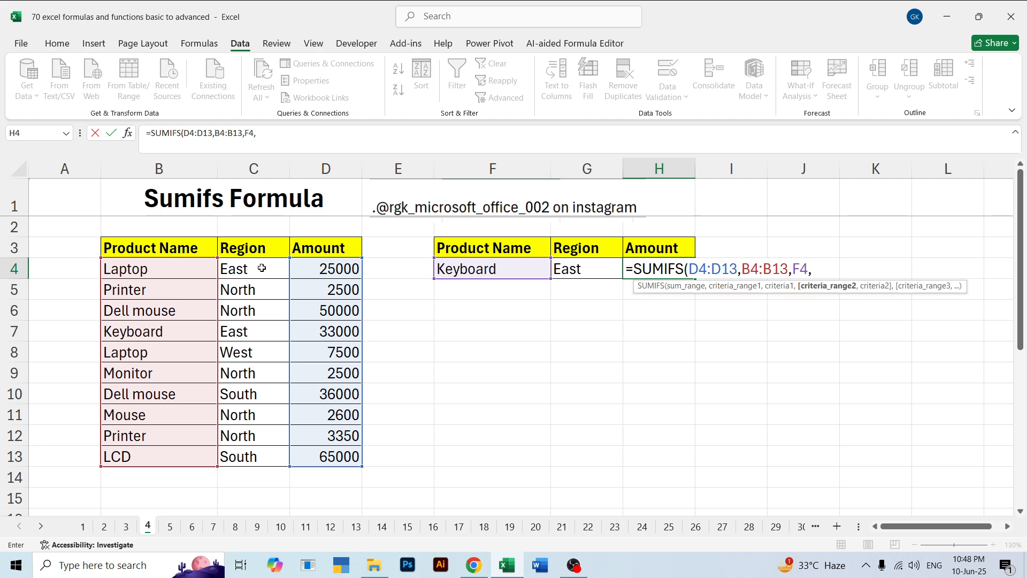
# Add C4:C13 with G4 as the second criteria pair and complete the SUMIFS formula in H4
pyautogui.moveTo(261, 268); pyautogui.dragTo(259, 457)
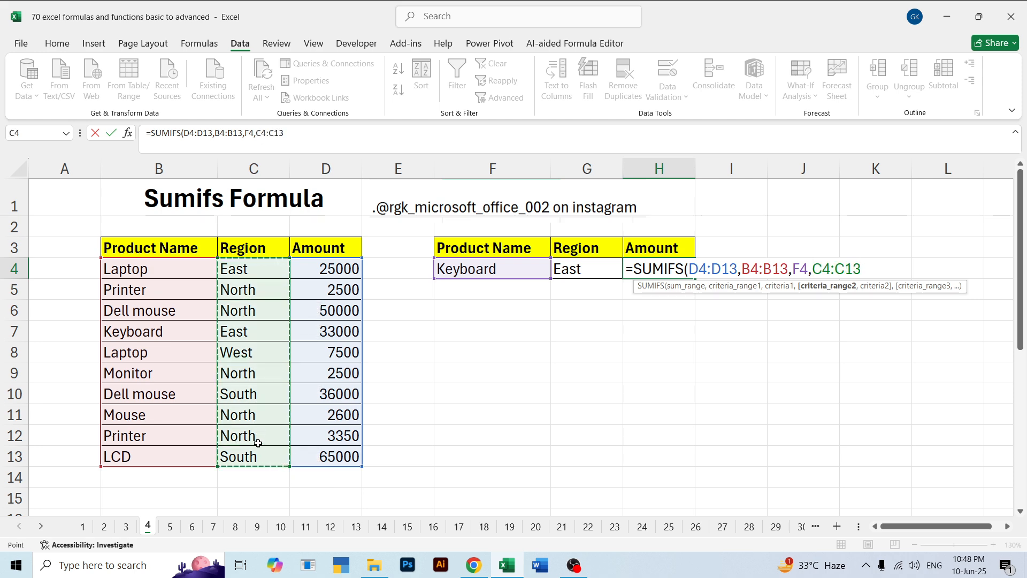
pyautogui.write(',')
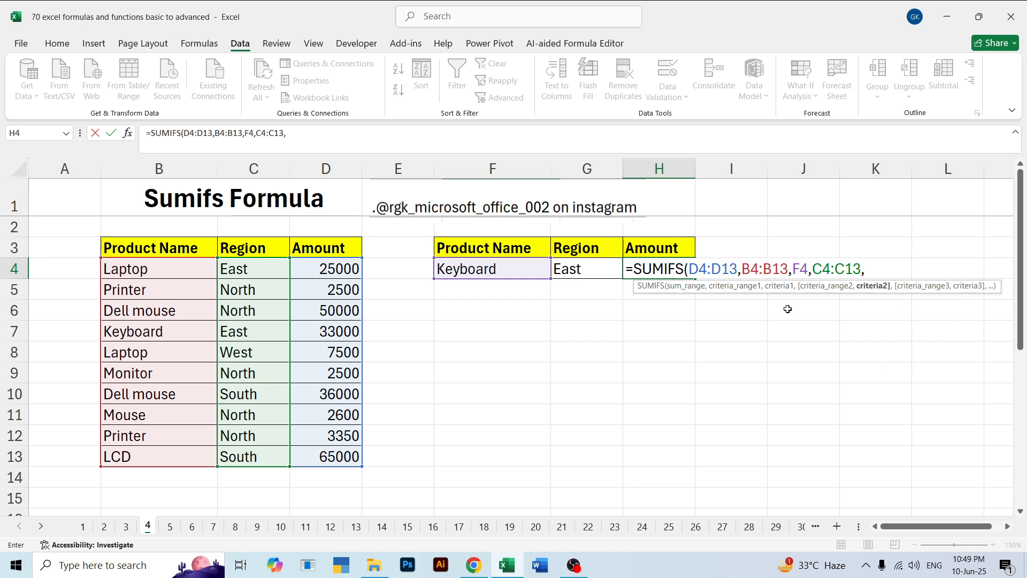
pyautogui.click(587, 271)
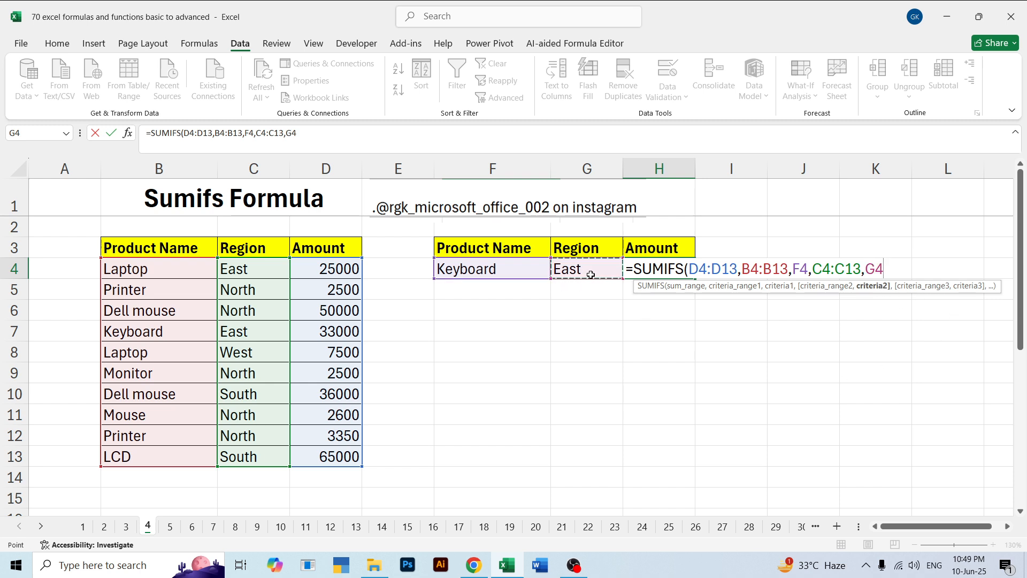
pyautogui.press('Return')
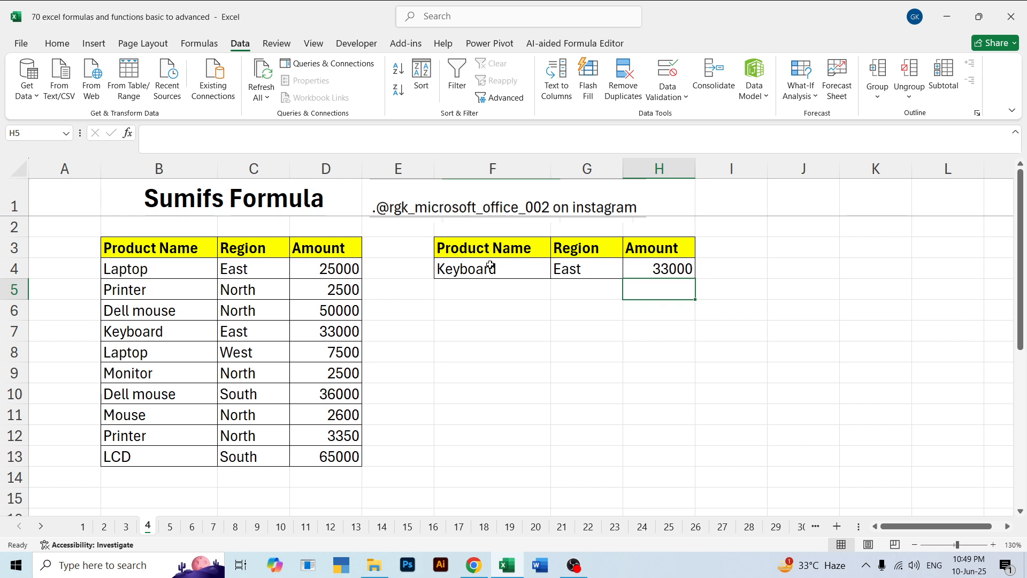
# Compare the product and region criteria in F4:G4 with the Keyboard row and its amount in the source table
pyautogui.moveTo(490, 266); pyautogui.dragTo(578, 270)
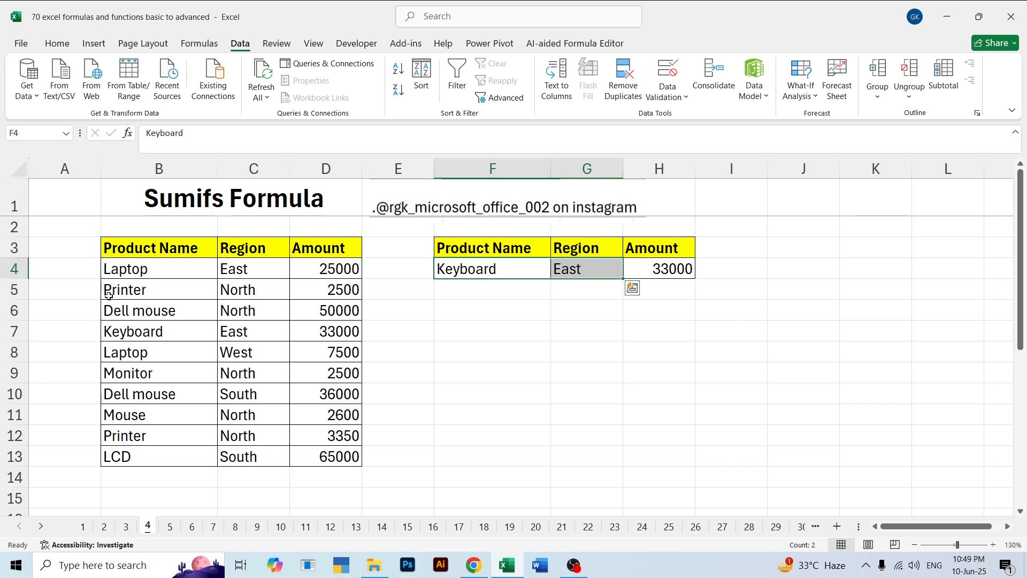
pyautogui.click(140, 334)
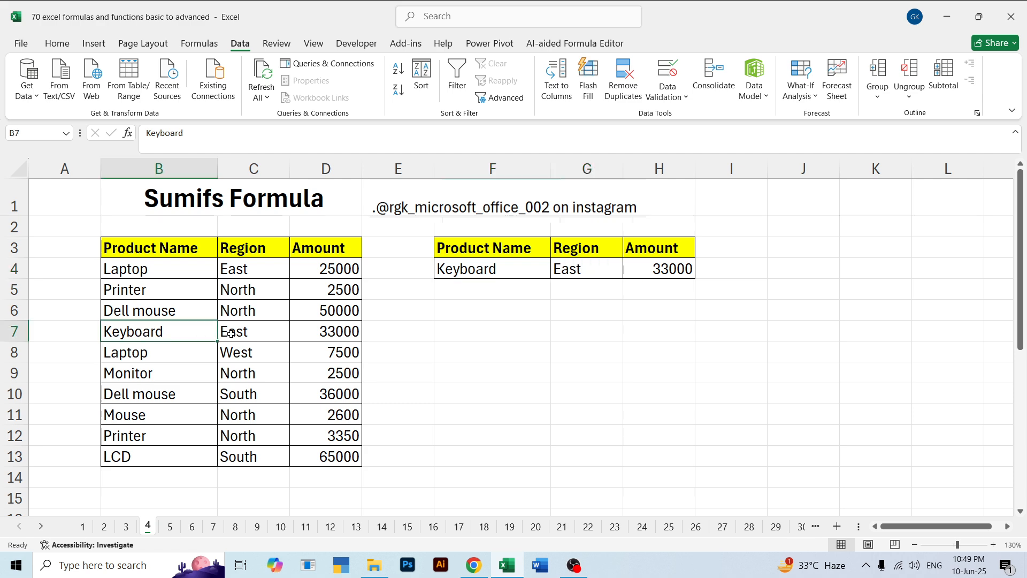
pyautogui.moveTo(132, 332); pyautogui.dragTo(267, 335)
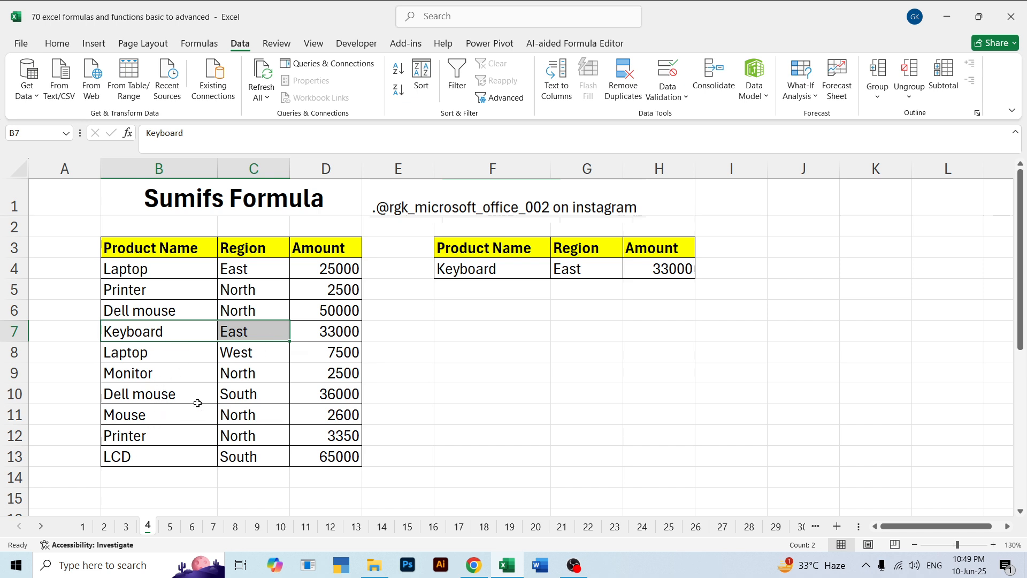
pyautogui.click(314, 333)
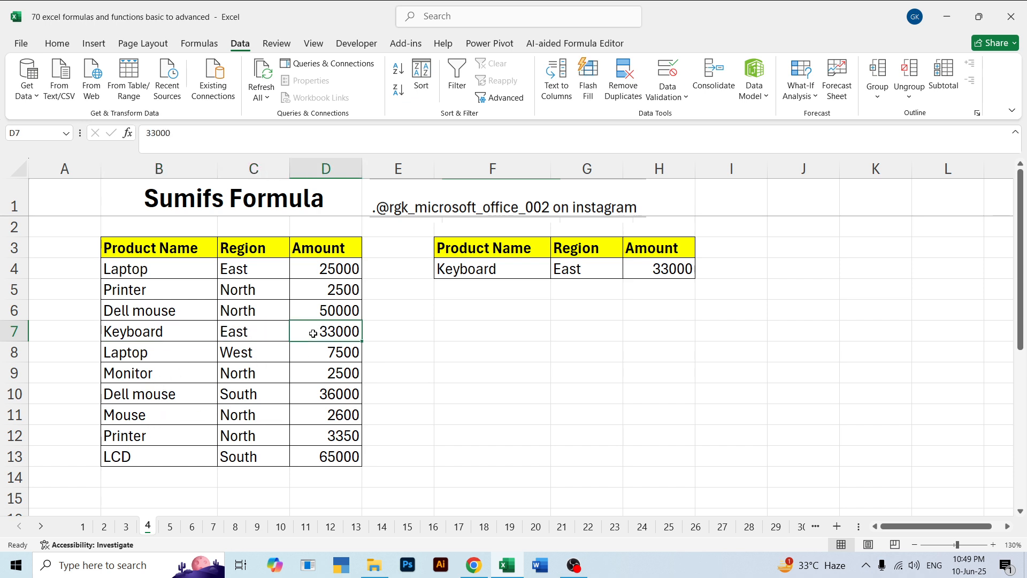
pyautogui.moveTo(190, 331); pyautogui.dragTo(248, 329)
# Set the region criterion in G4 to North
pyautogui.click(586, 267)
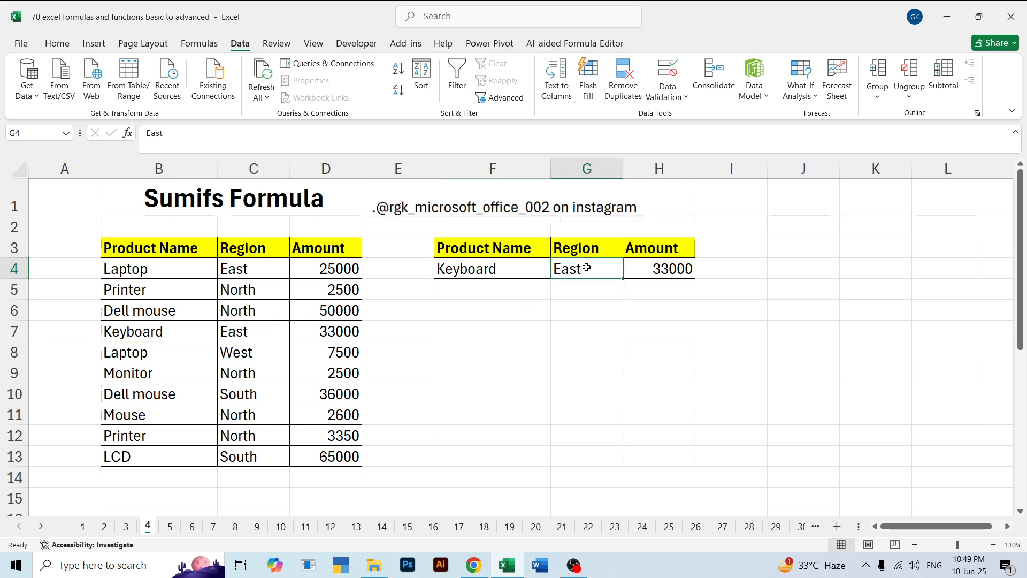
pyautogui.press('BackSpace')
pyautogui.write('No')
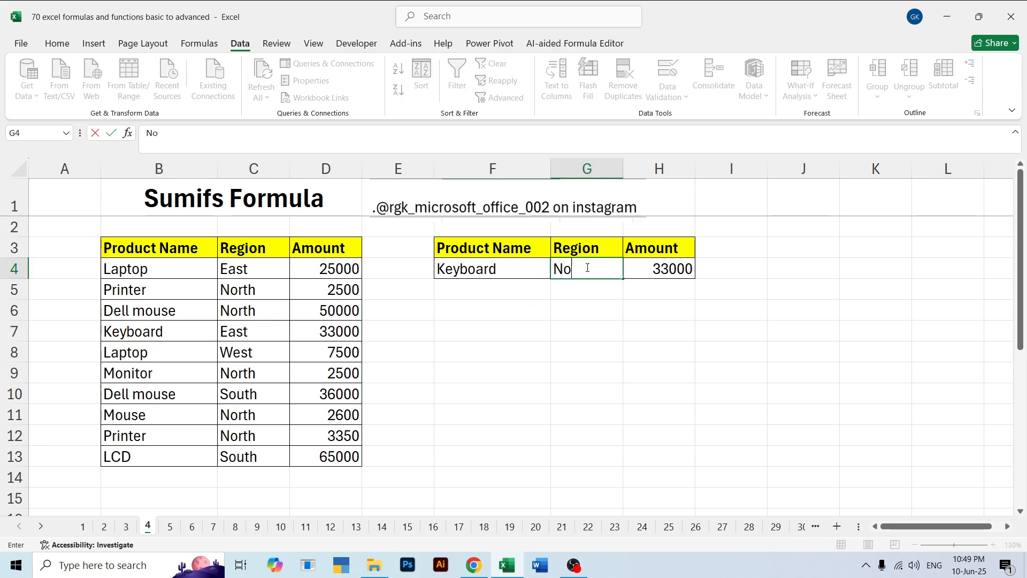
pyautogui.write('rth')
pyautogui.press('Return')
pyautogui.click(578, 337)
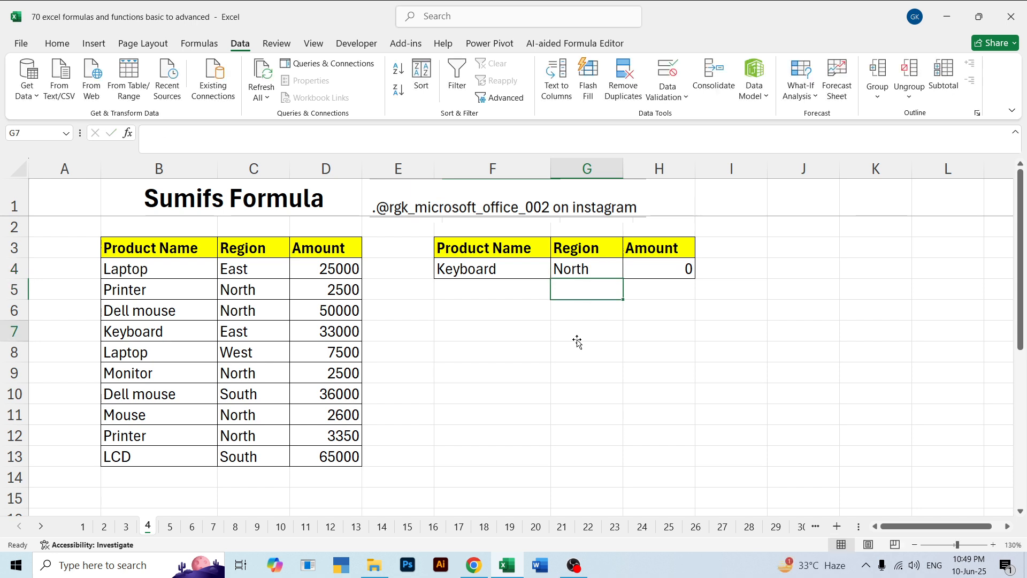
# Set the product criterion in F4 to monitor and review both criteria cells against the source table
pyautogui.click(509, 268)
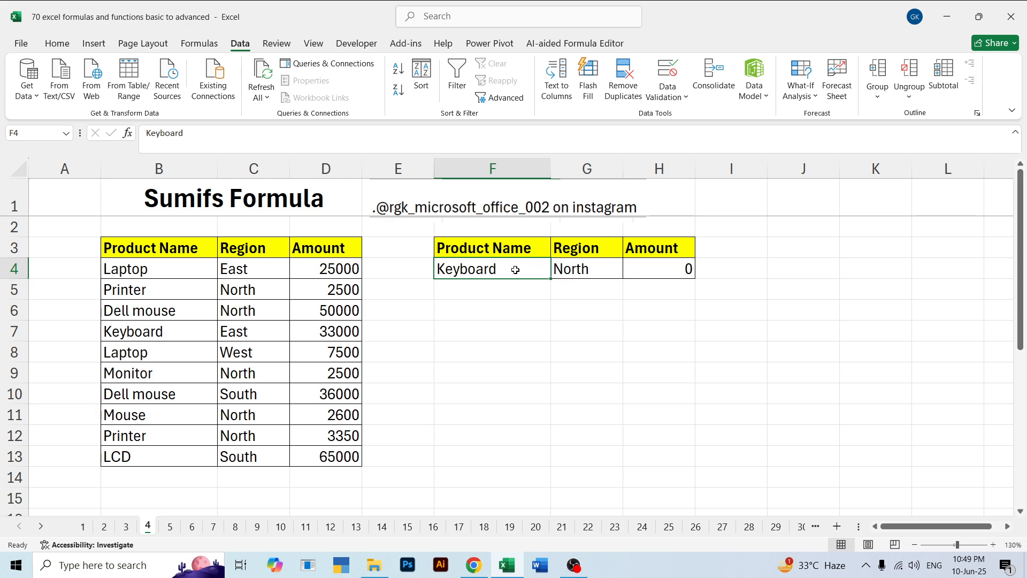
pyautogui.doubleClick(515, 270)
pyautogui.doubleClick(516, 271)
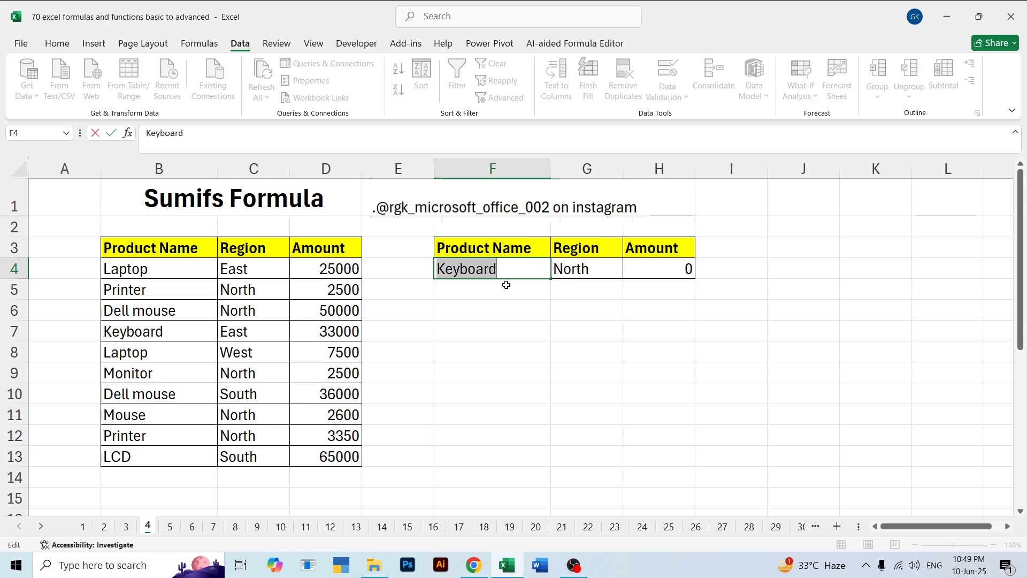
pyautogui.write('monitor')
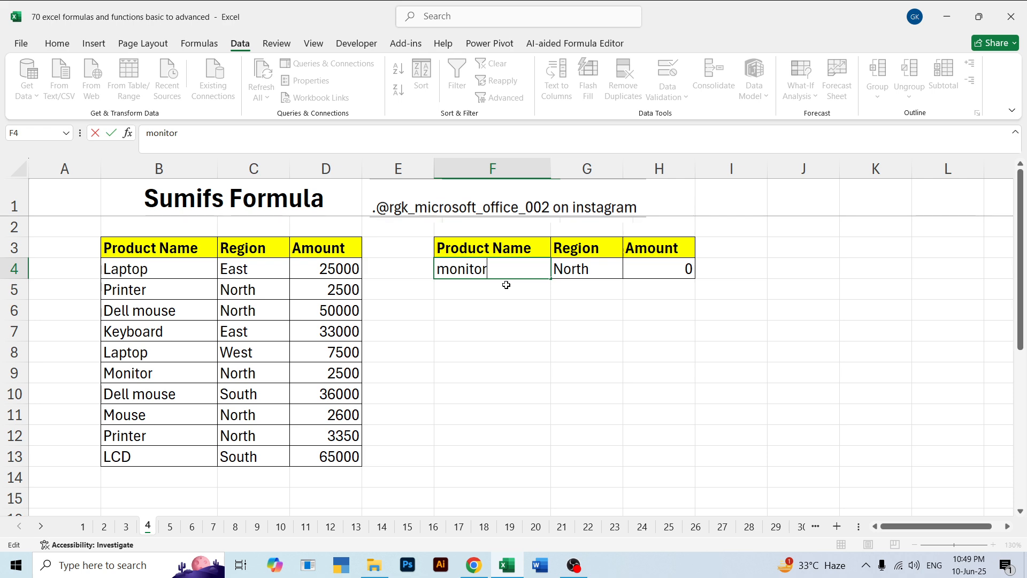
pyautogui.press('Return')
pyautogui.click(587, 276)
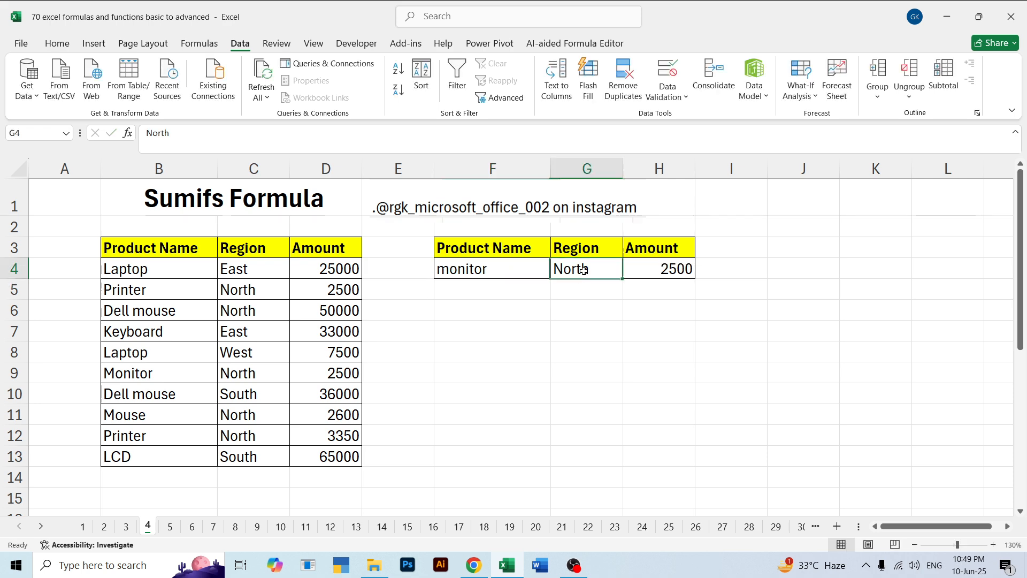
pyautogui.click(274, 331)
pyautogui.click(592, 270)
pyautogui.click(496, 272)
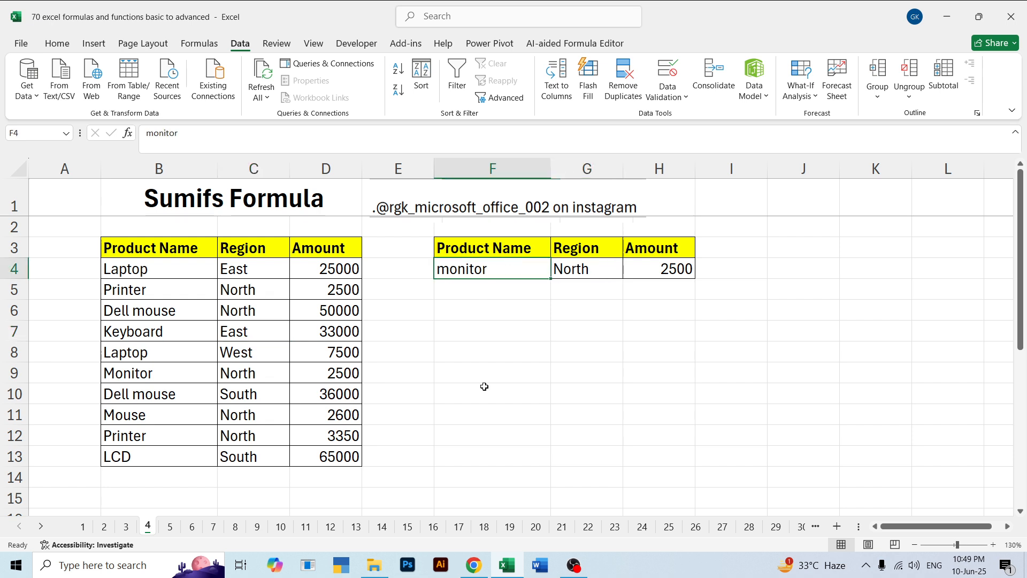
pyautogui.click(486, 349)
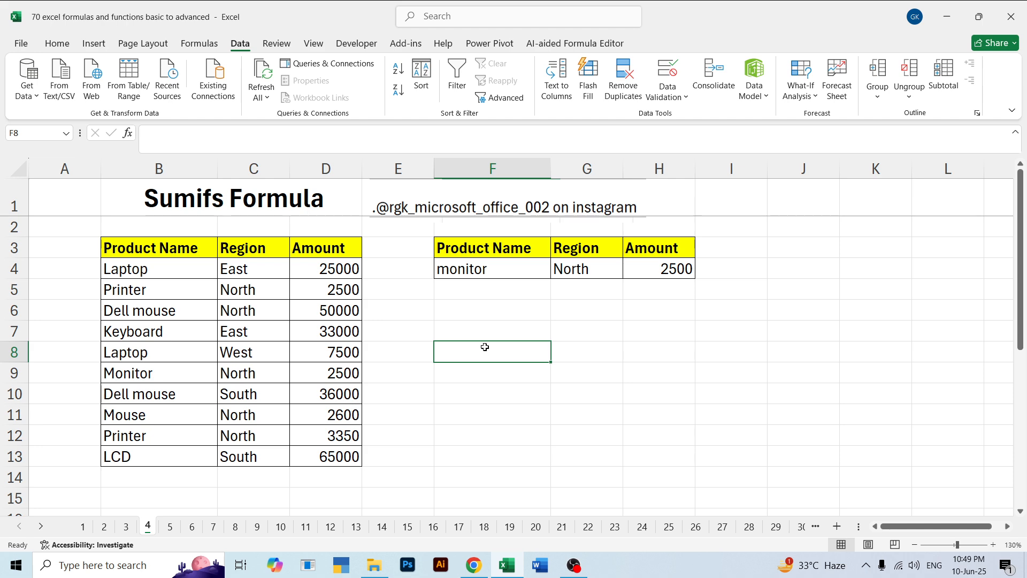
pyautogui.click(474, 325)
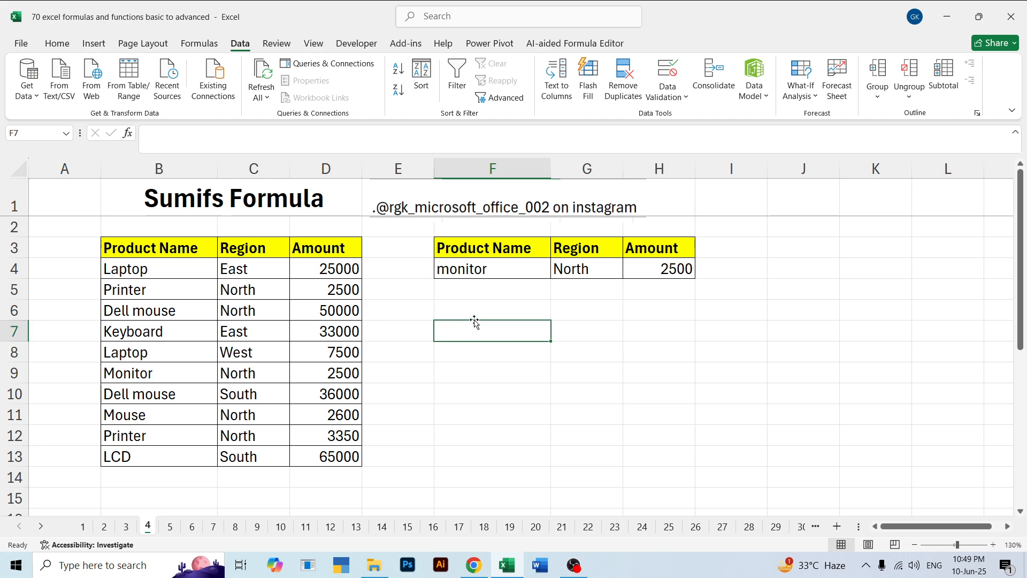
pyautogui.click(104, 526)
pyautogui.click(126, 526)
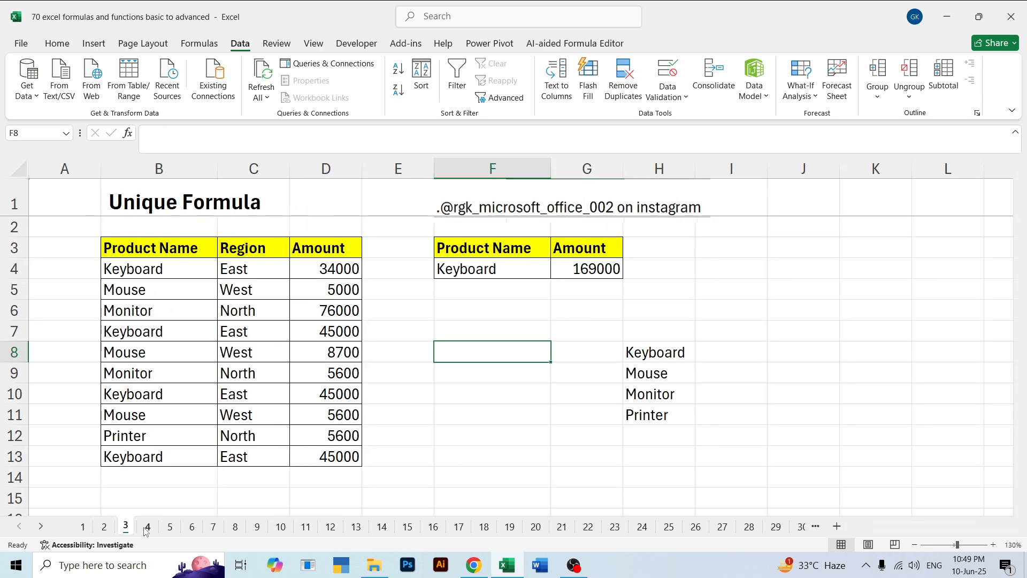
pyautogui.click(148, 526)
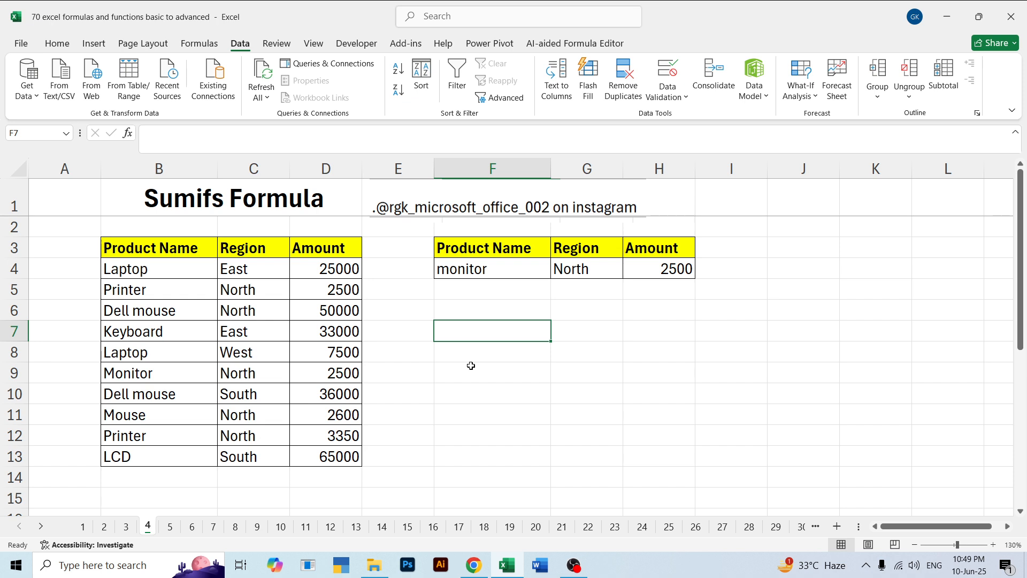
pyautogui.click(586, 316)
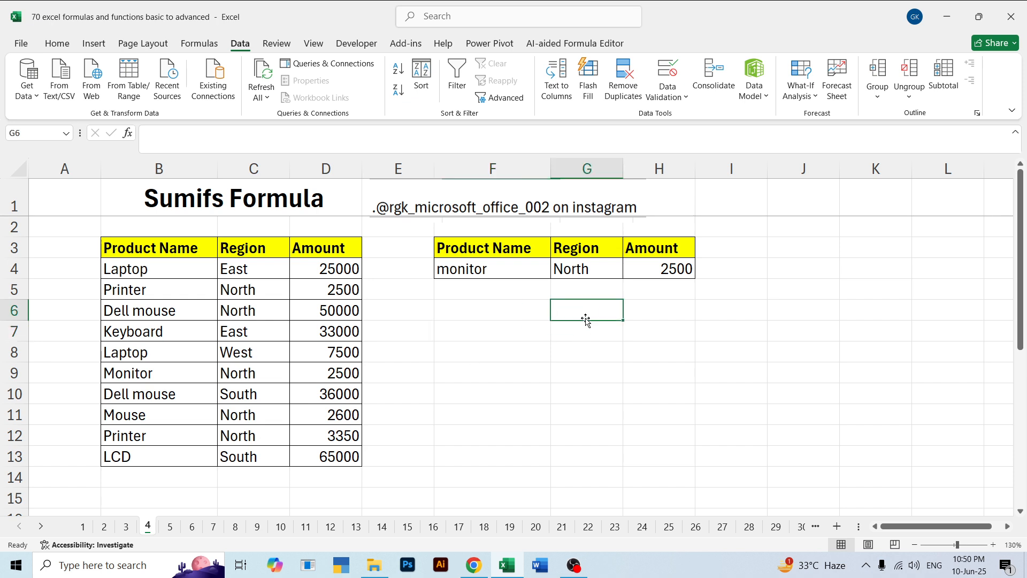
pyautogui.click(472, 316)
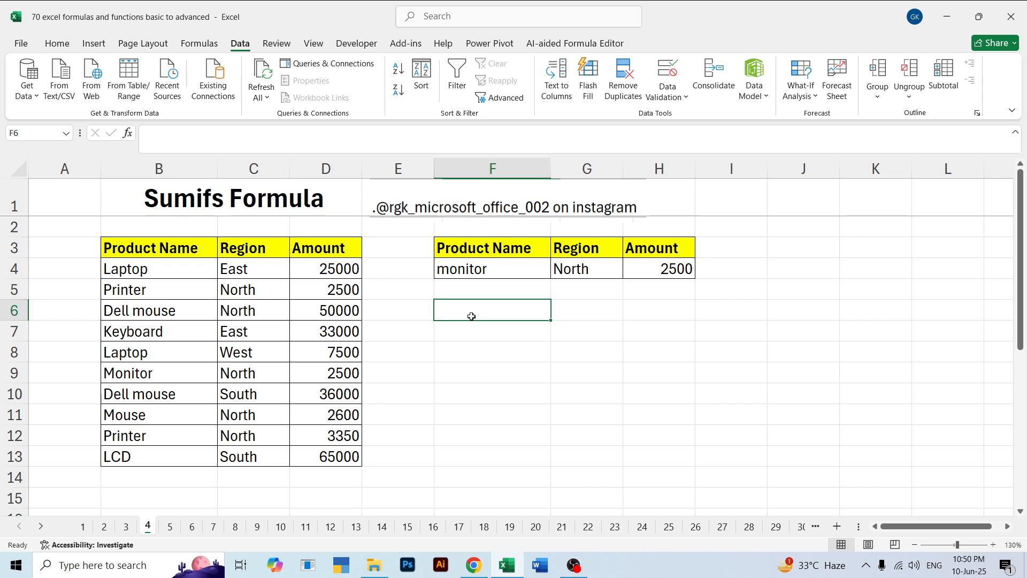
pyautogui.click(610, 348)
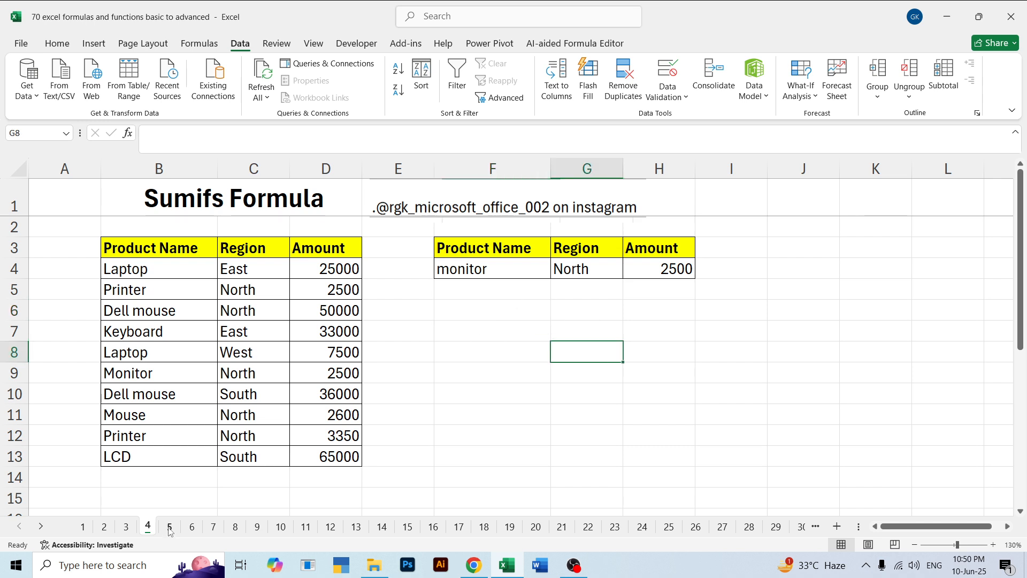
# Open sheet 5 and look at its Product Formula heading and list of numbers
pyautogui.click(170, 527)
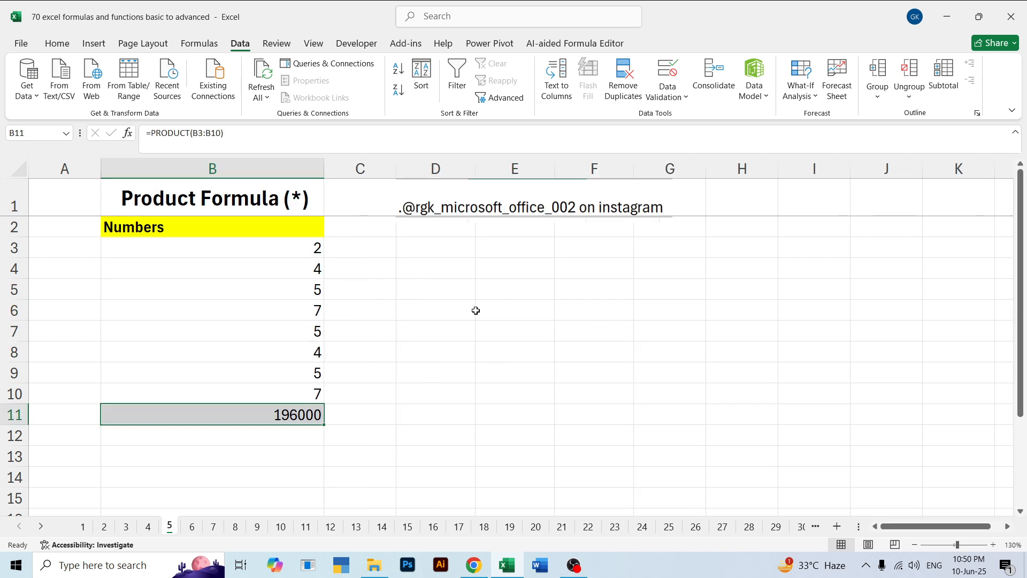
pyautogui.click(200, 213)
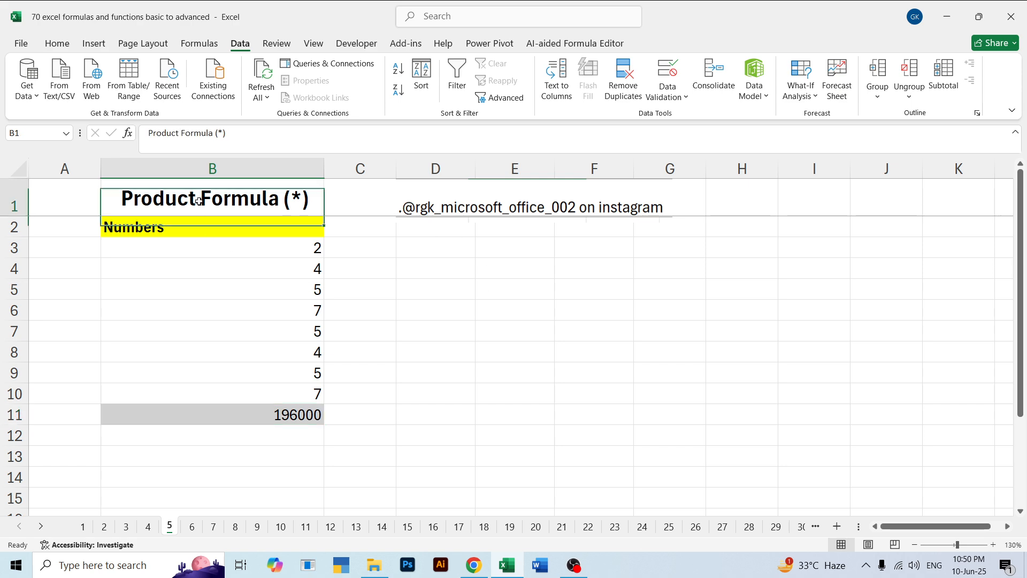
pyautogui.click(385, 277)
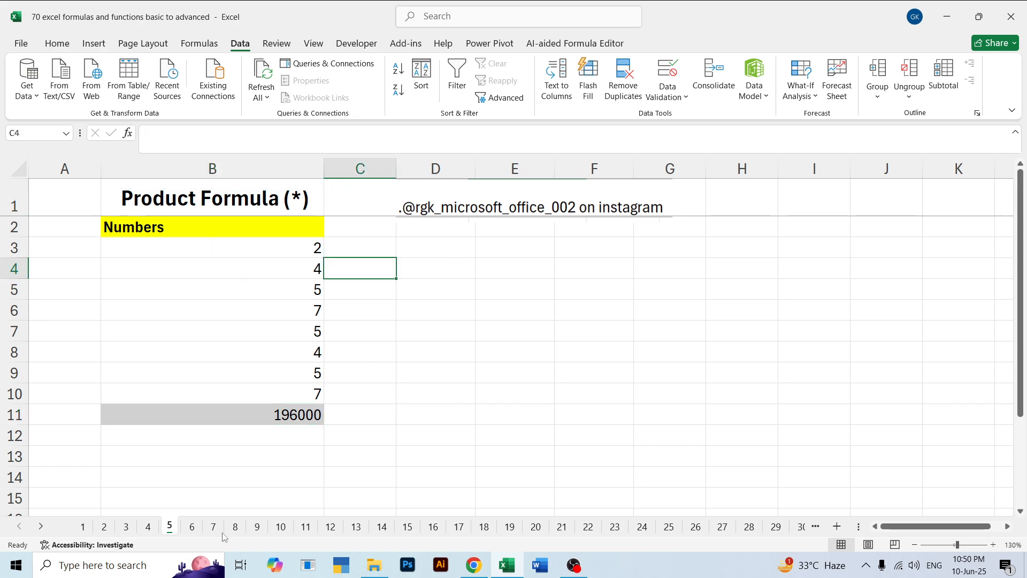
# Return to sheet 1 and clear the row totals in the Total column and the monthly totals below the table
pyautogui.click(150, 527)
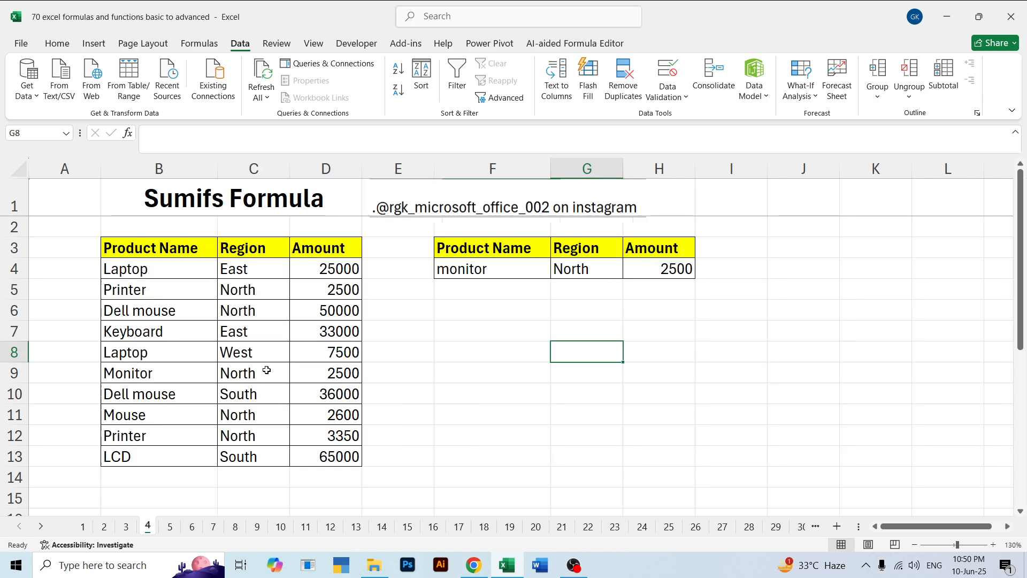
pyautogui.click(127, 527)
pyautogui.click(103, 527)
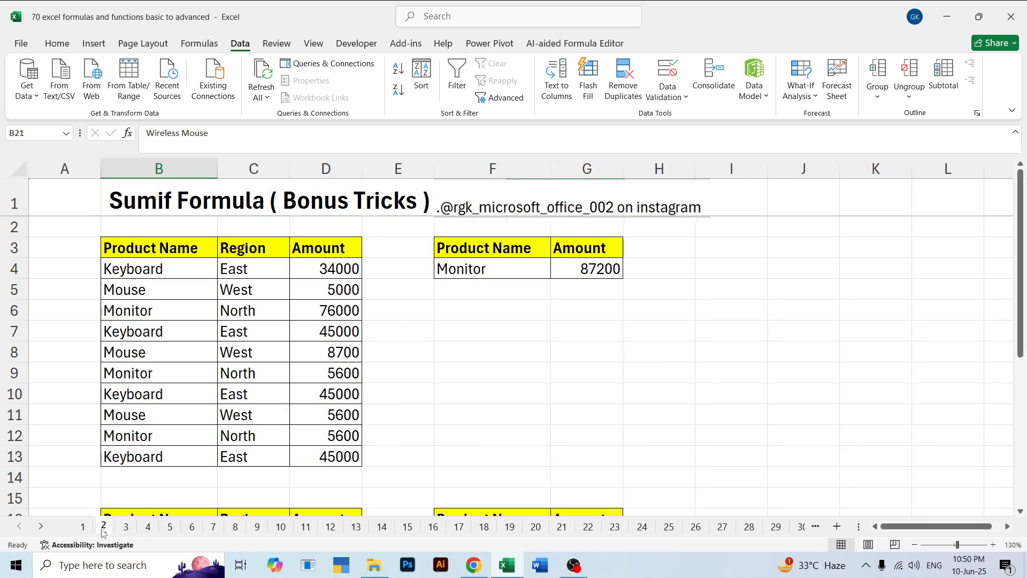
pyautogui.click(83, 528)
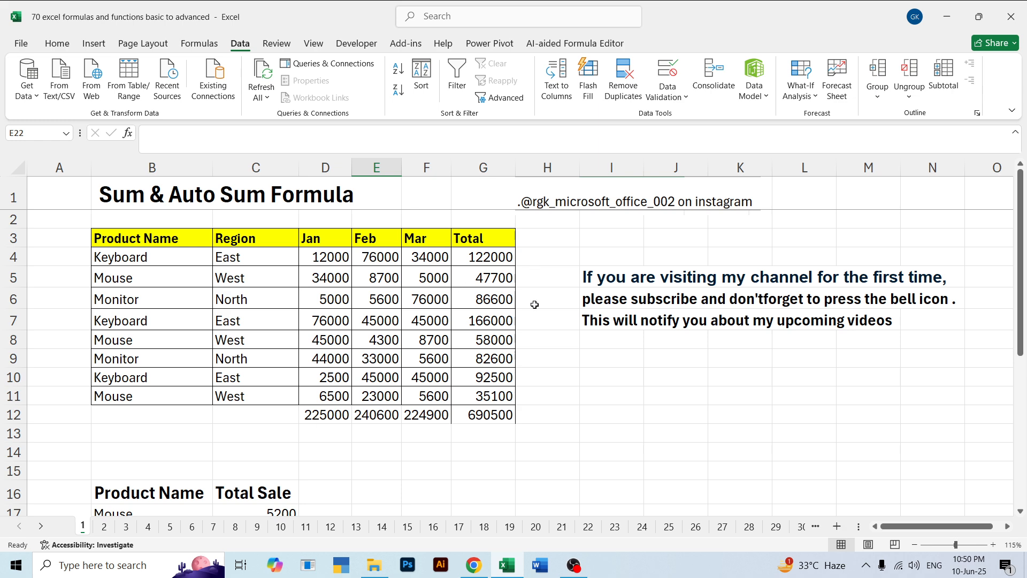
pyautogui.moveTo(534, 427); pyautogui.dragTo(499, 267)
pyautogui.press('Delete')
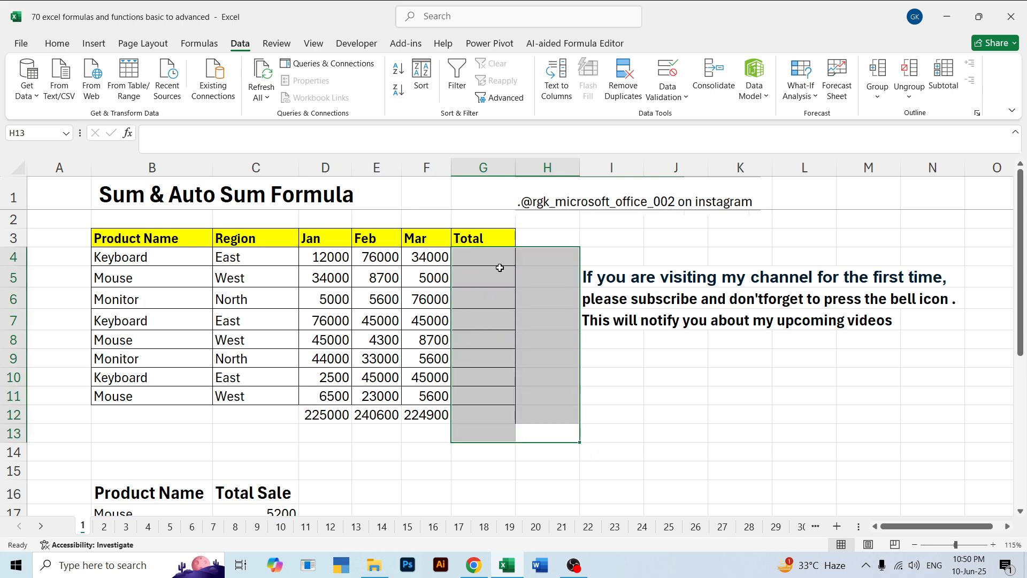
pyautogui.moveTo(545, 470); pyautogui.dragTo(308, 417)
pyautogui.press('Delete')
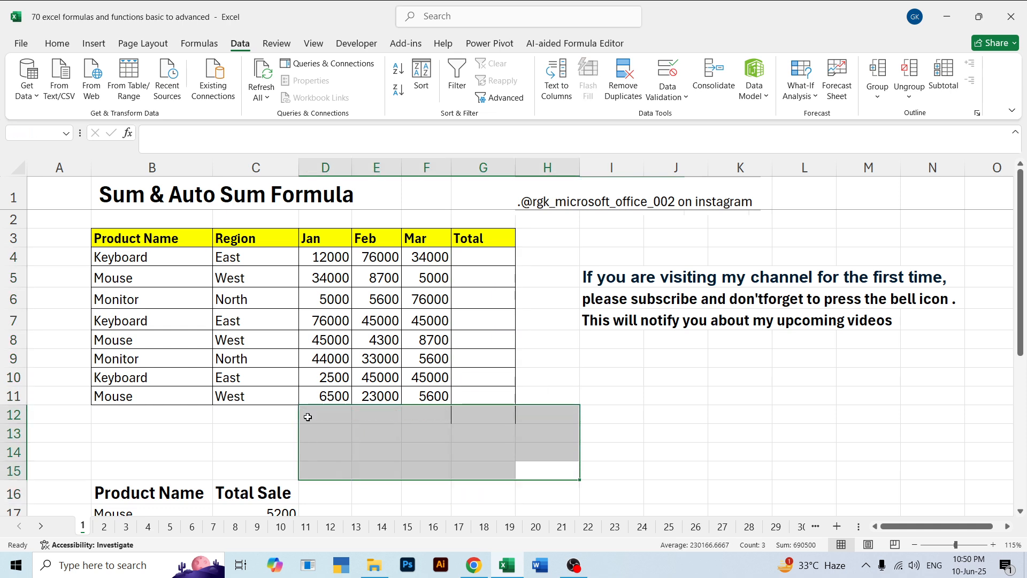
# Enter a formula in G4 that multiplies the Keyboard row's Jan, Feb and Mar values, =D4*E4*F4
pyautogui.click(480, 261)
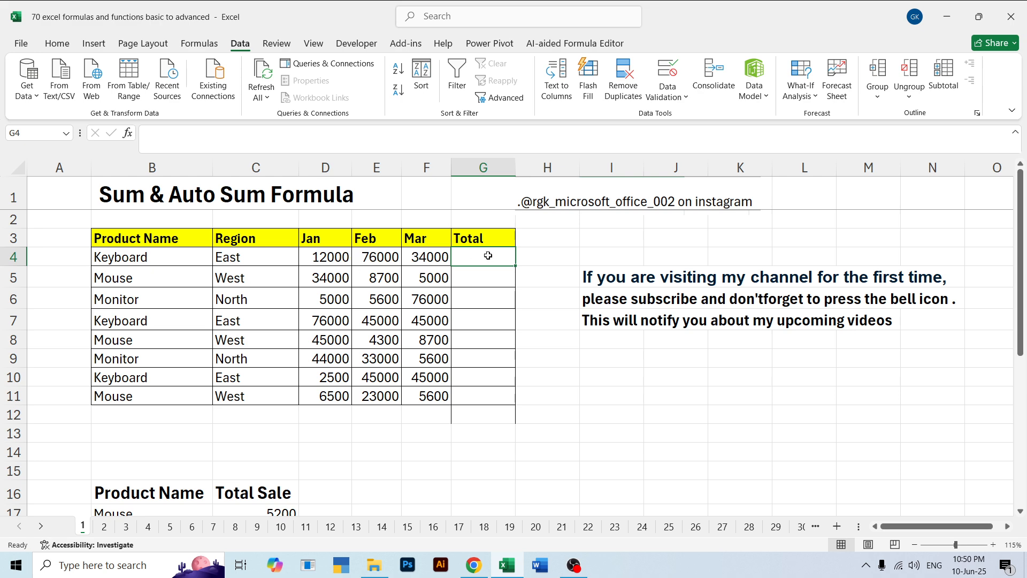
pyautogui.write('=')
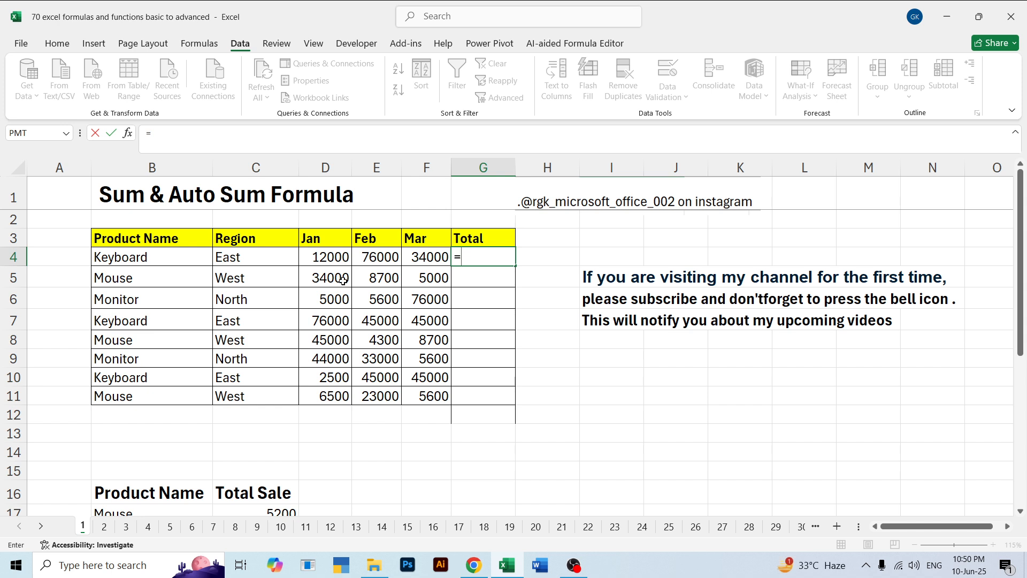
pyautogui.click(337, 255)
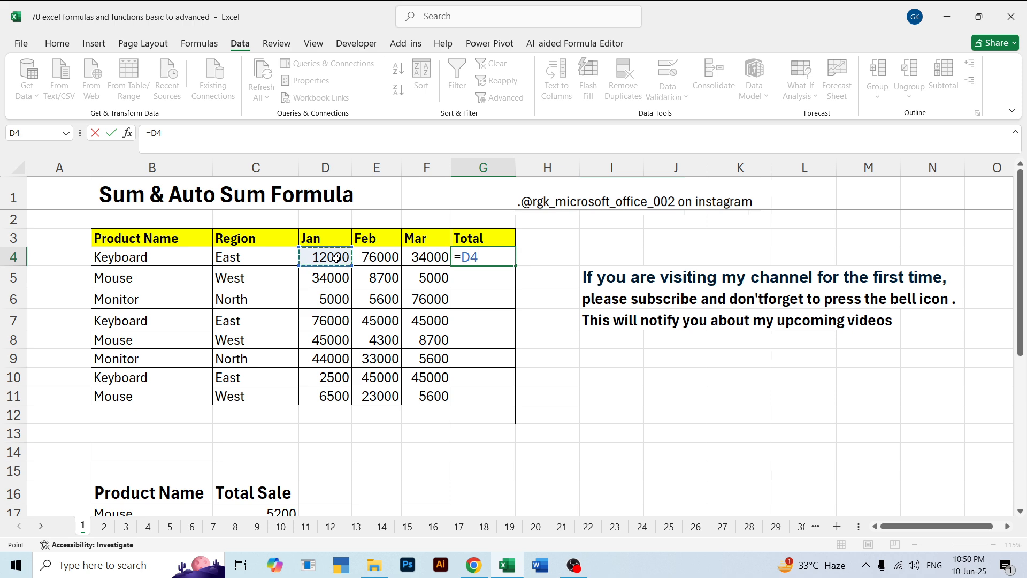
pyautogui.write('*')
pyautogui.click(375, 261)
pyautogui.write('*')
pyautogui.click(415, 260)
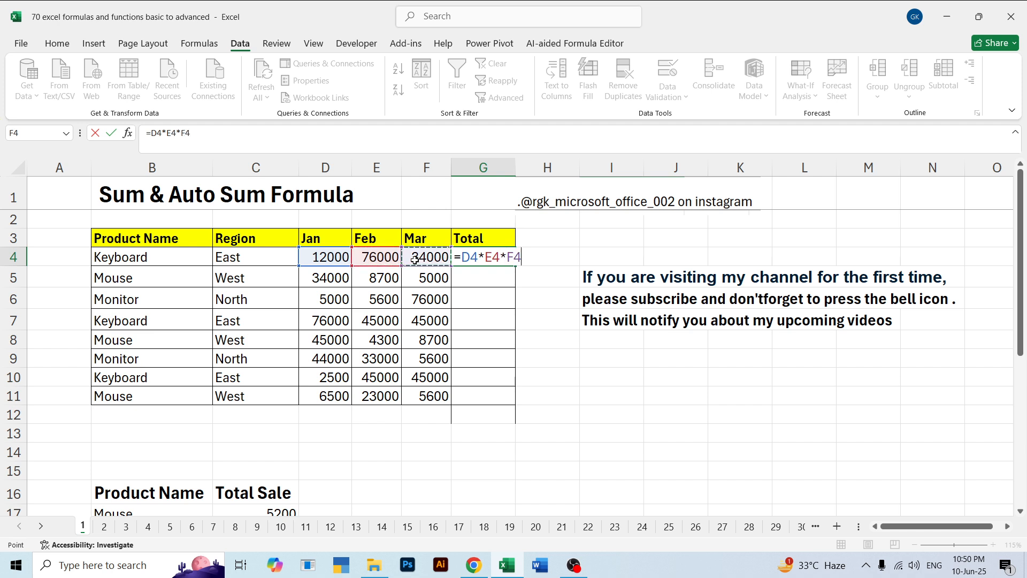
pyautogui.write('*')
pyautogui.press('Return')
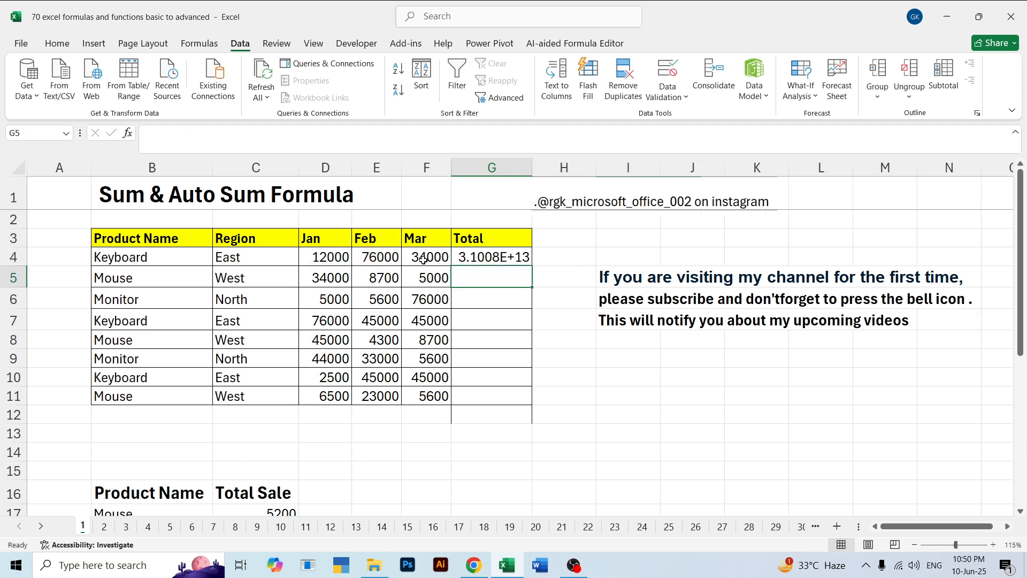
# Widen the Total column, and undo both the widening and the multiplication formula in G4
pyautogui.click(497, 258)
pyautogui.moveTo(532, 169); pyautogui.dragTo(565, 169)
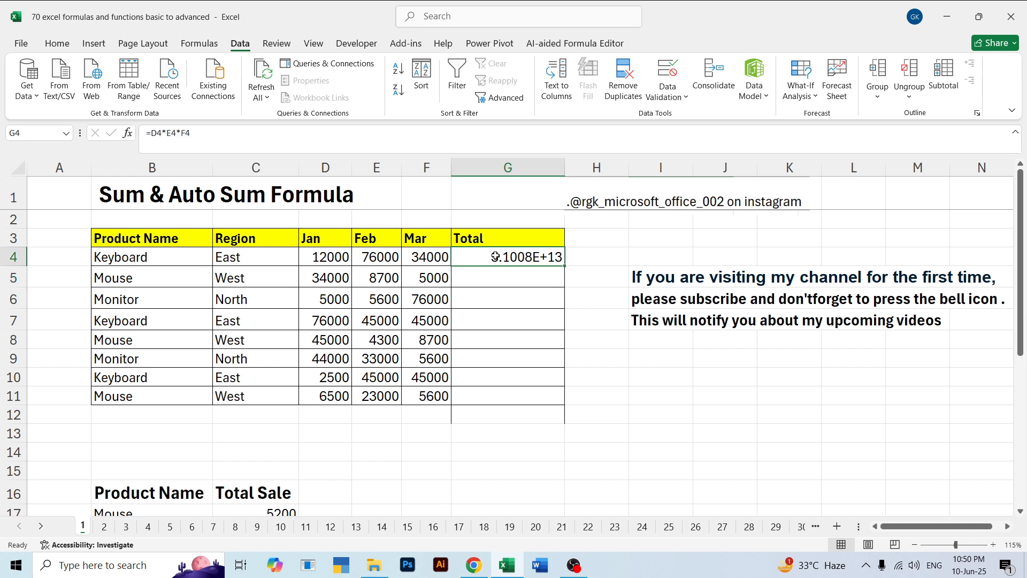
pyautogui.hotkey('ctrl', 'z')
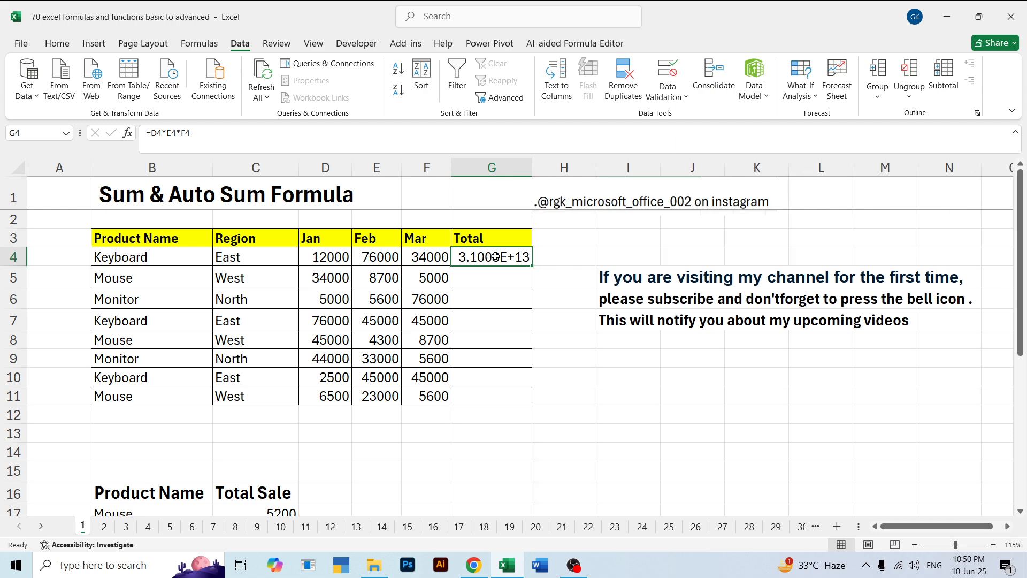
pyautogui.hotkey('ctrl', 'z')
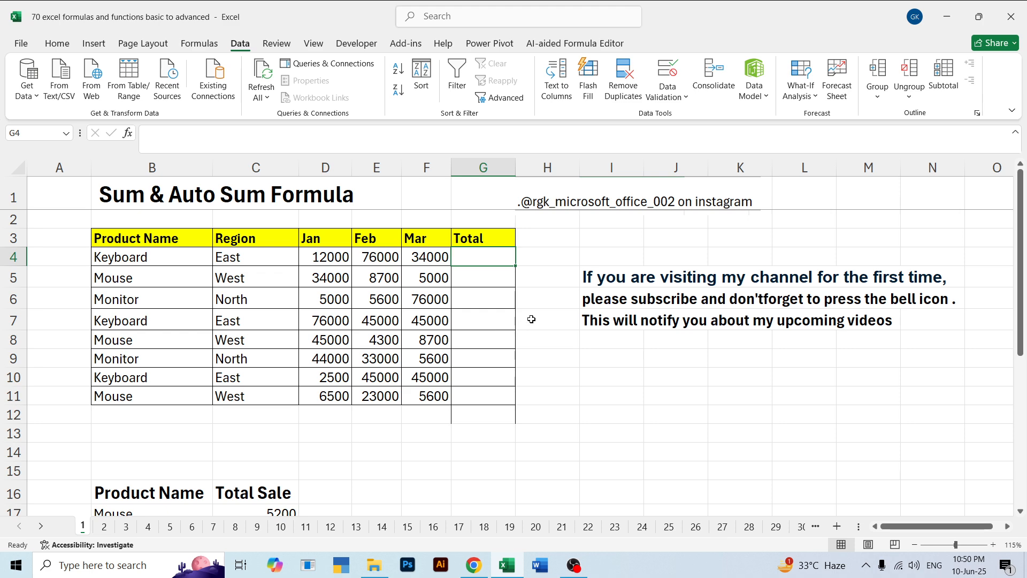
# Go to sheet 5 and clear the product result in B11
pyautogui.click(169, 526)
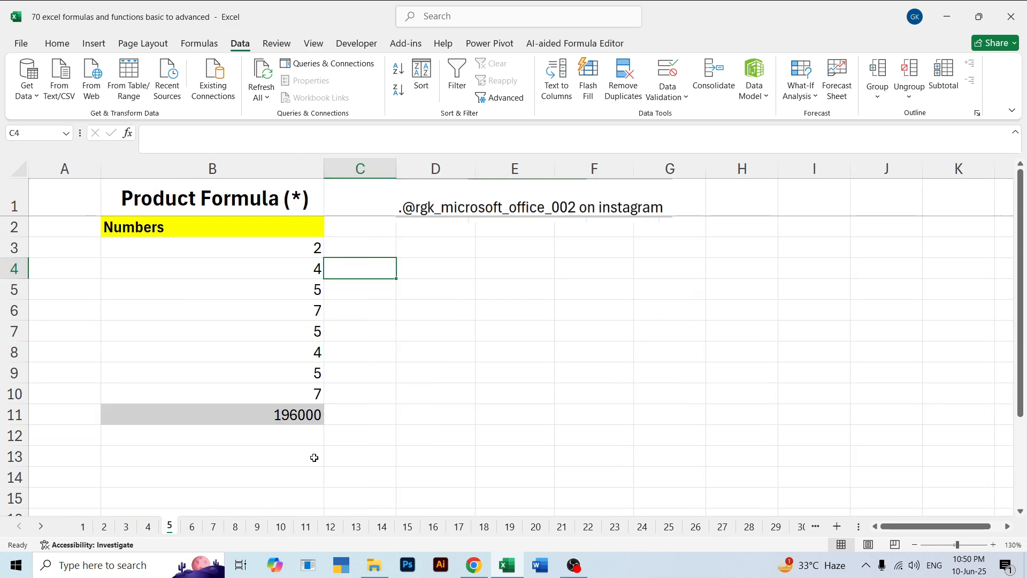
pyautogui.click(262, 418)
pyautogui.press('BackSpace')
pyautogui.press('Return')
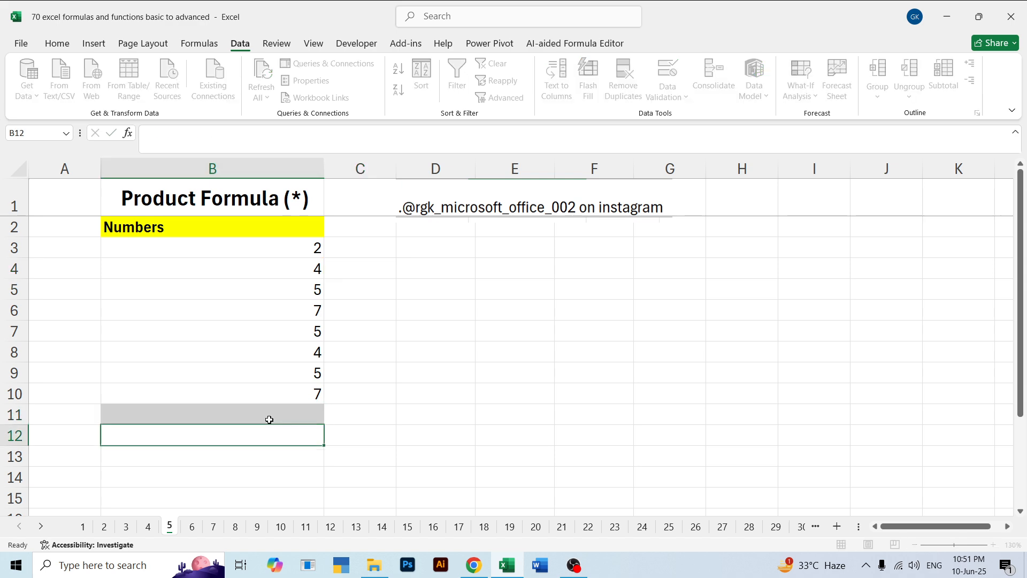
# Enter =PRODUCT(B3:B10) in B11 to multiply all the listed numbers
pyautogui.click(269, 420)
pyautogui.write('=')
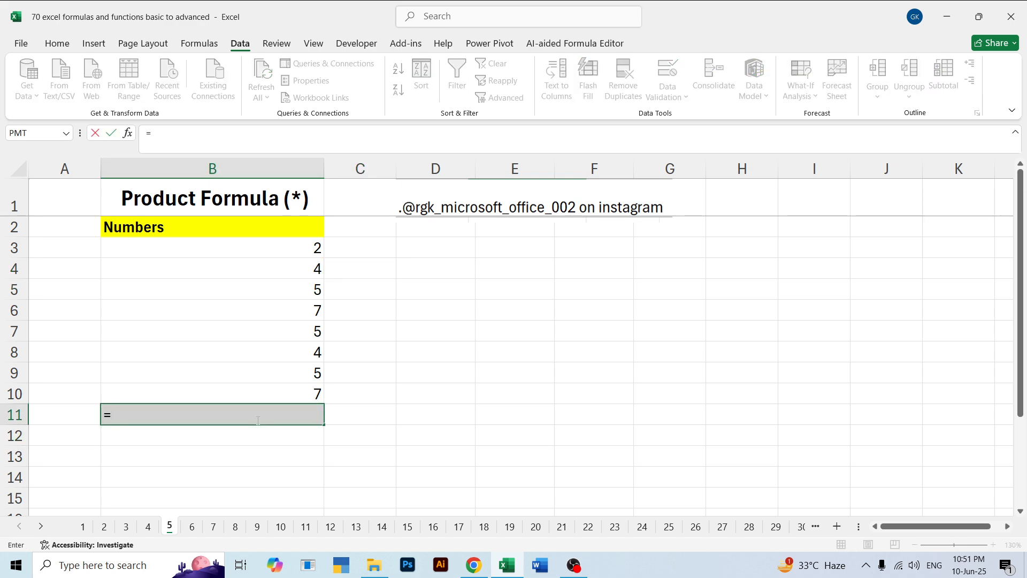
pyautogui.write('pro')
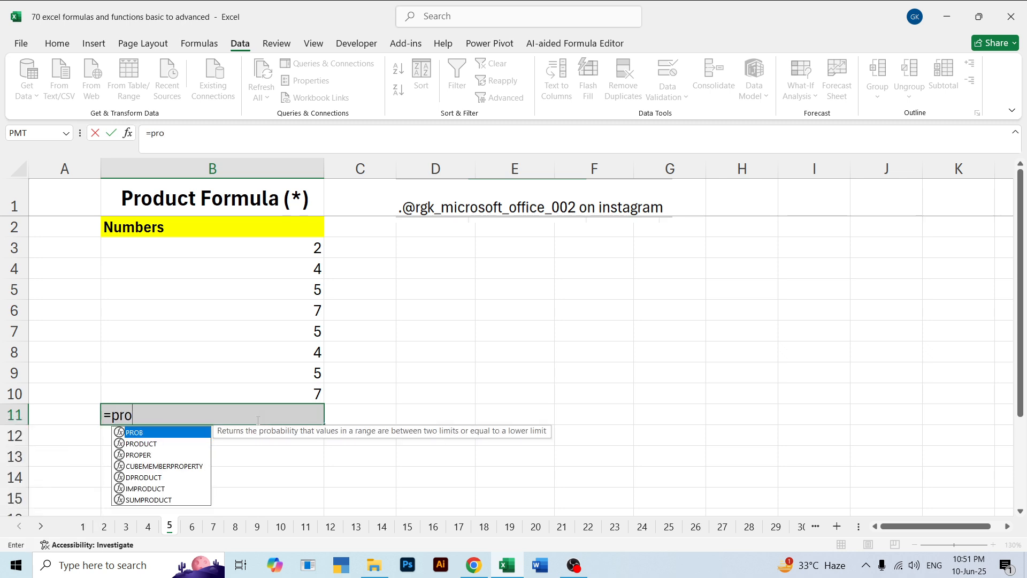
pyautogui.press('Down')
pyautogui.press('Tab')
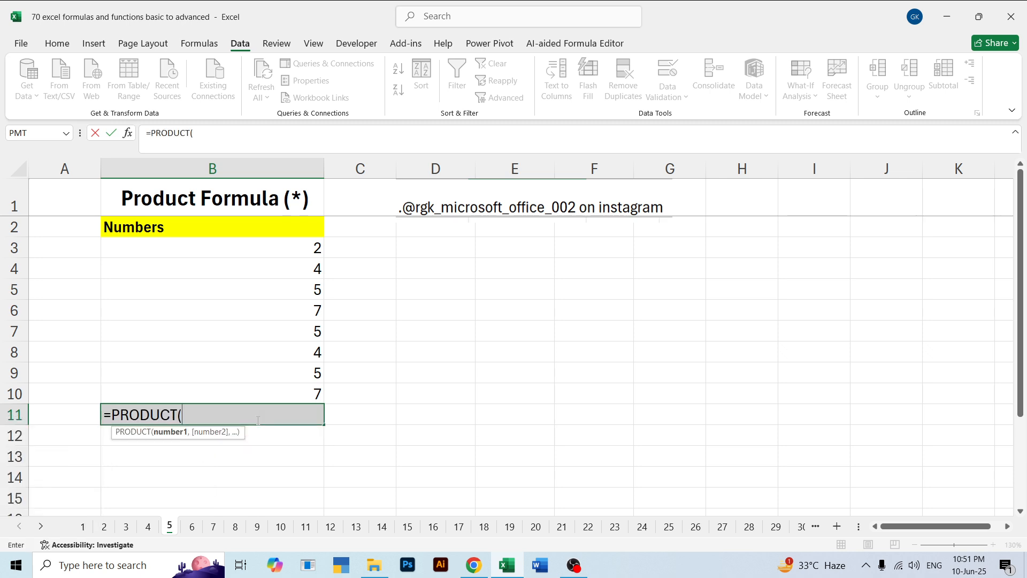
pyautogui.moveTo(268, 246); pyautogui.dragTo(283, 394)
pyautogui.press('Return')
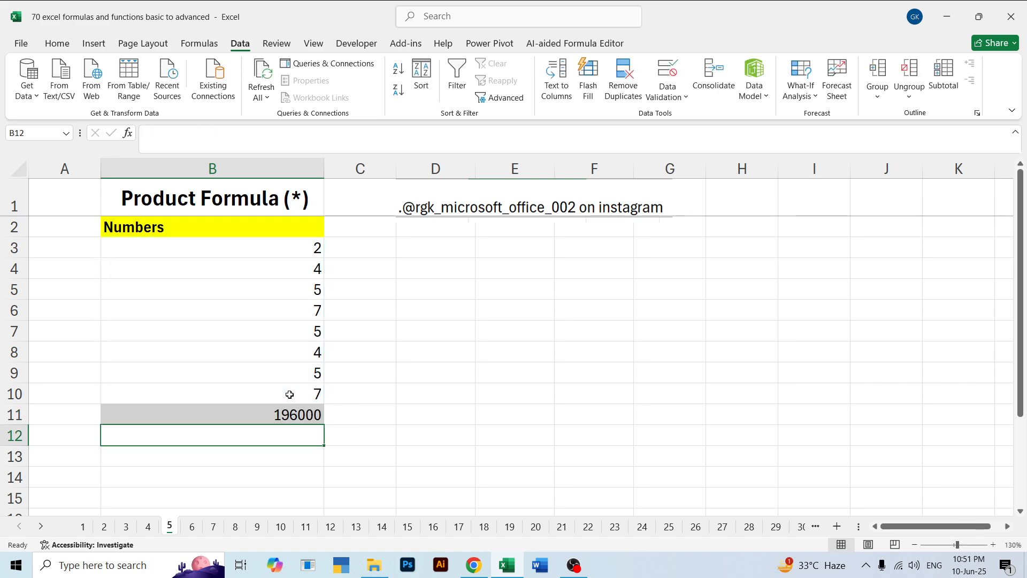
# Review the numbers from B3 to B7 one after another and the PRODUCT formula in B11
pyautogui.click(294, 420)
pyautogui.moveTo(302, 244); pyautogui.dragTo(302, 266)
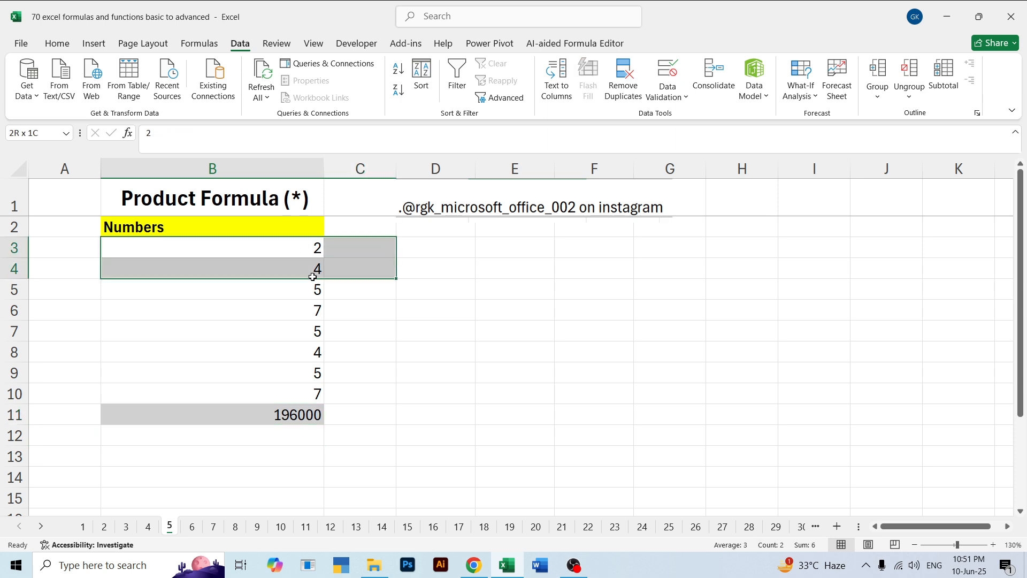
pyautogui.click(303, 288)
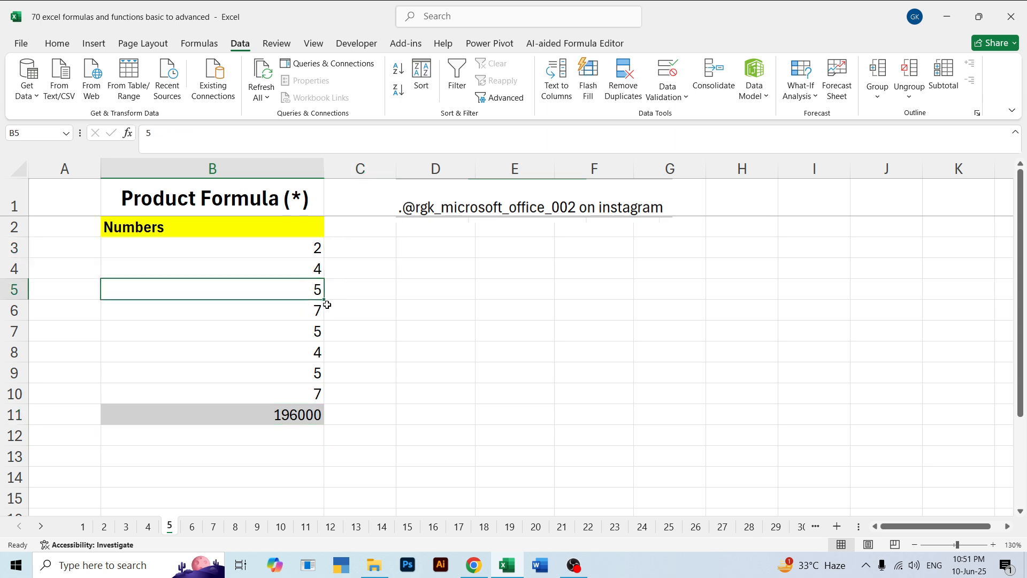
pyautogui.click(311, 315)
pyautogui.click(316, 332)
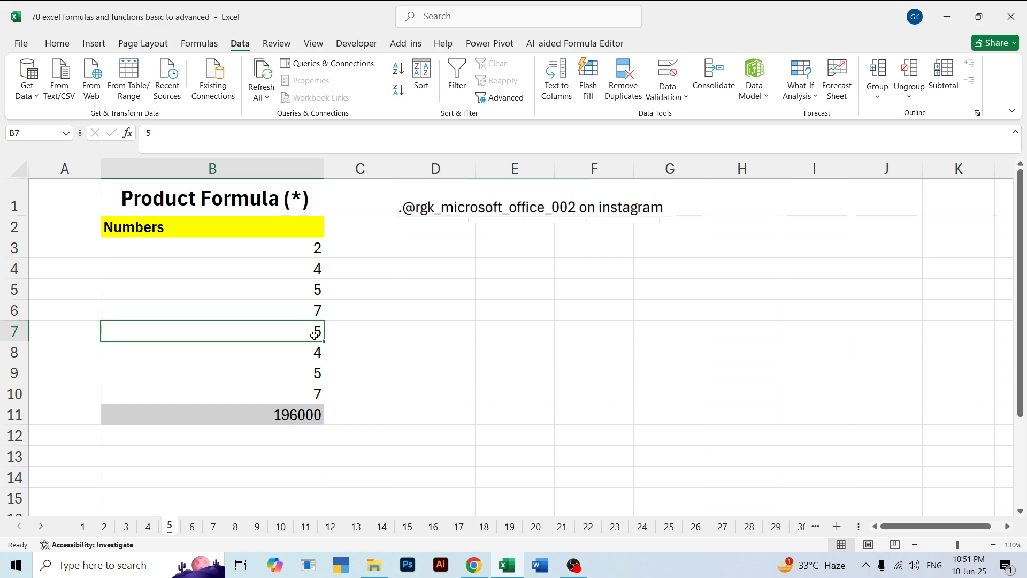
pyautogui.click(230, 409)
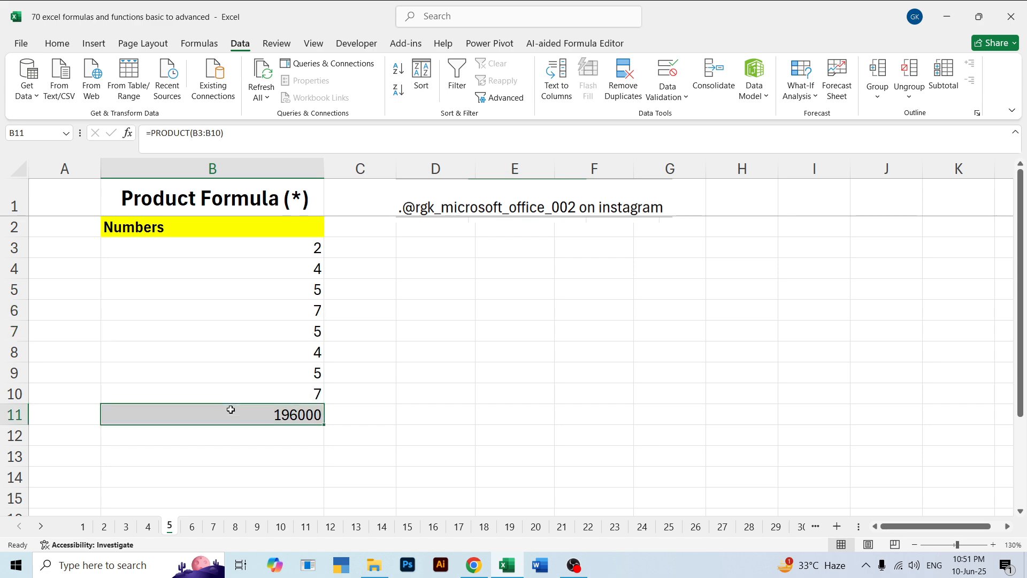
# On sheet 1, enter =PRODUCT(D4,E4,F4) in G4 to multiply the Jan, Feb and Mar values of the first Keyboard row
pyautogui.click(83, 526)
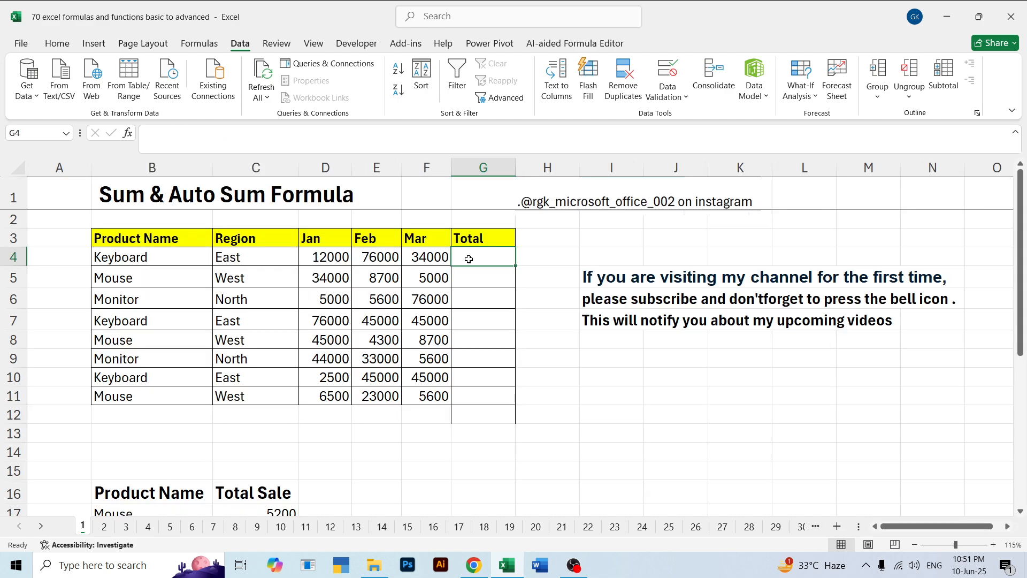
pyautogui.write('=pro')
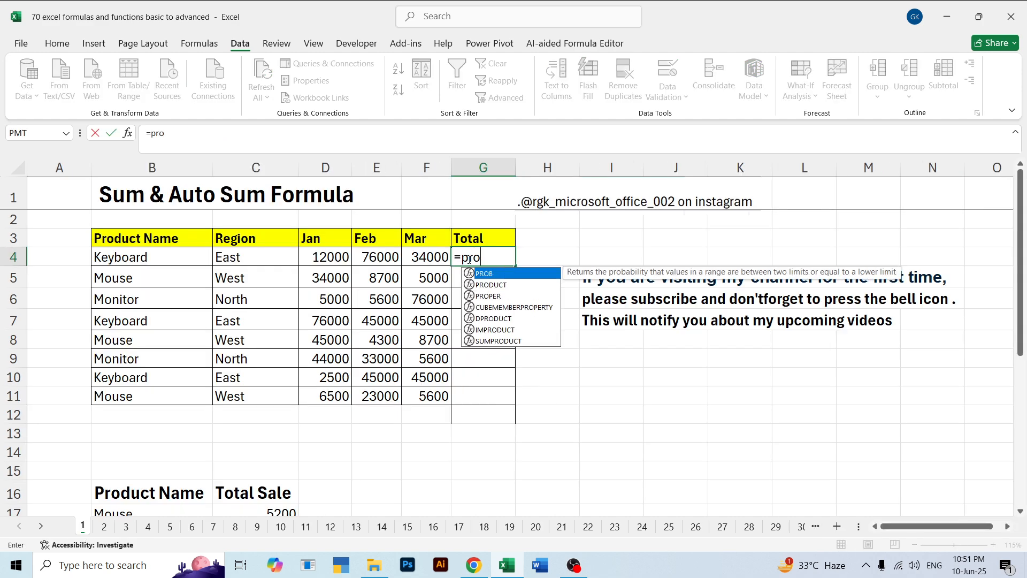
pyautogui.press('Tab')
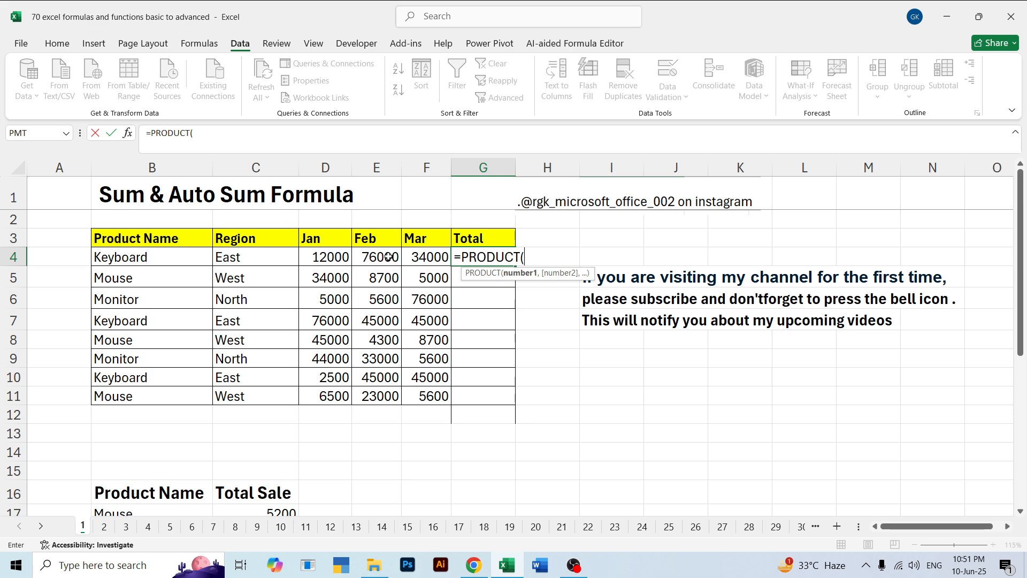
pyautogui.click(337, 258)
pyautogui.write(',')
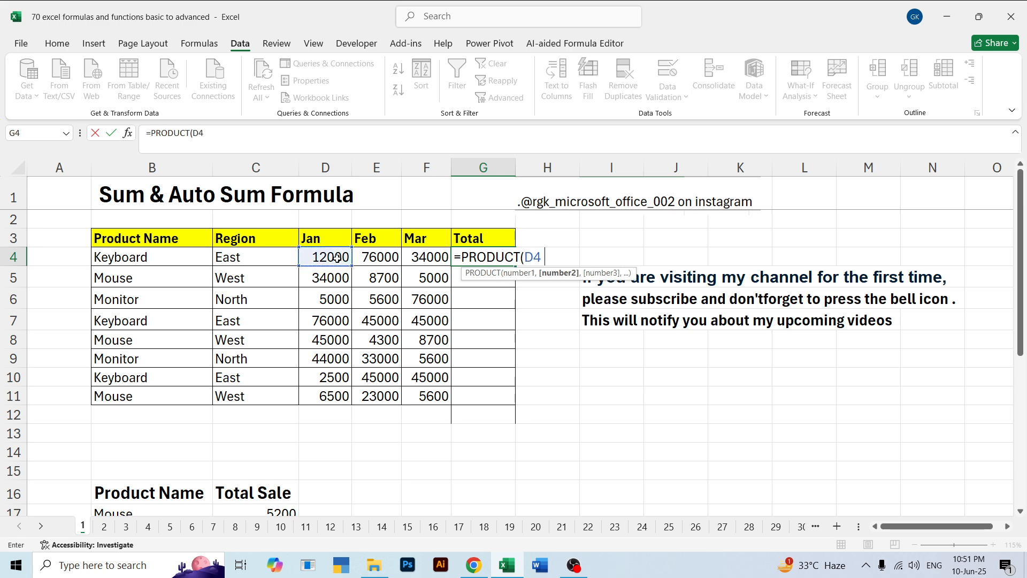
pyautogui.click(392, 256)
pyautogui.write(',')
pyautogui.click(417, 257)
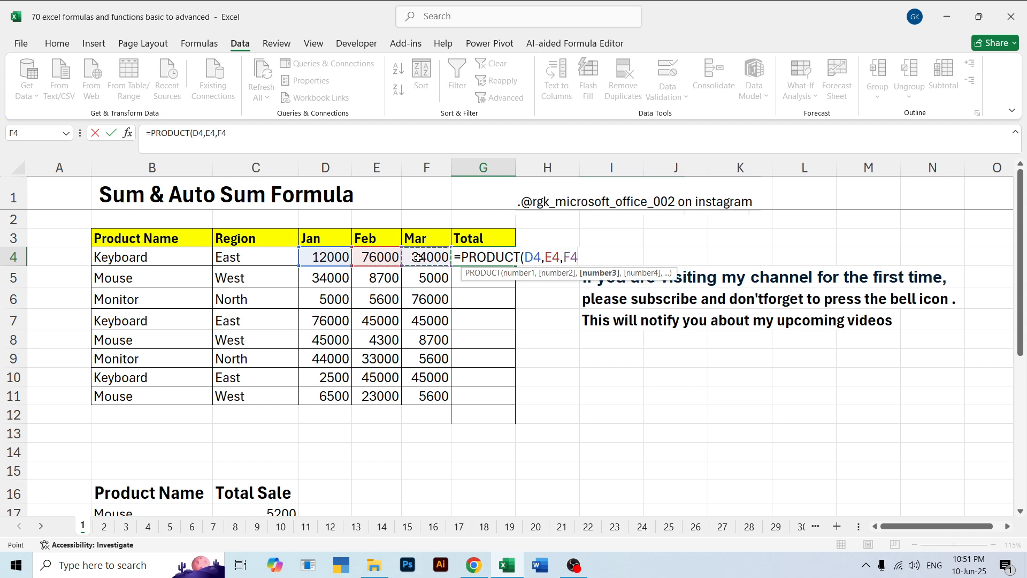
pyautogui.write('_')
pyautogui.press('BackSpace')
pyautogui.write(')')
pyautogui.press('Return')
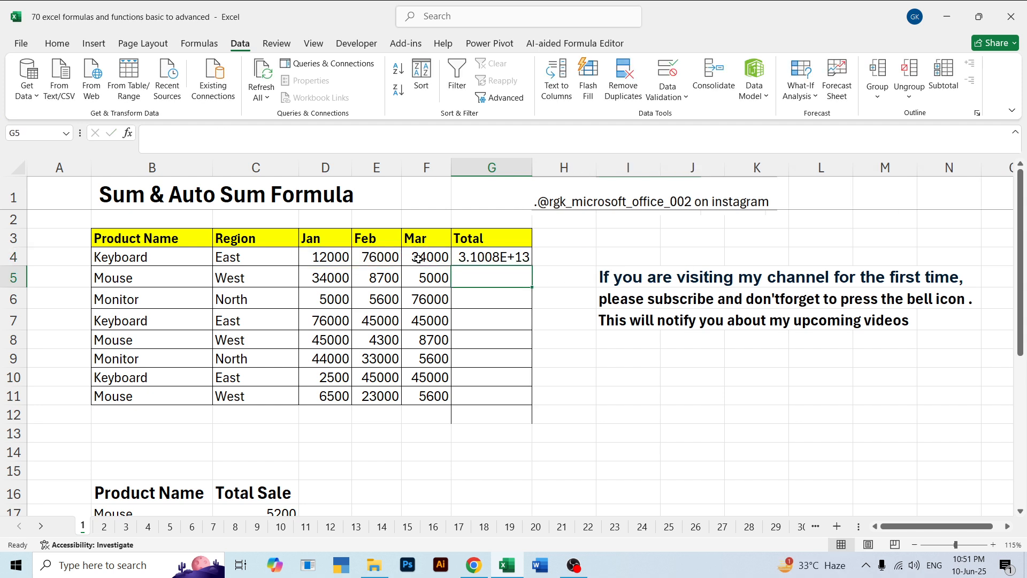
# Format the product result in G4 with the Number category, using two decimal places and no thousands separator
pyautogui.press('Up')
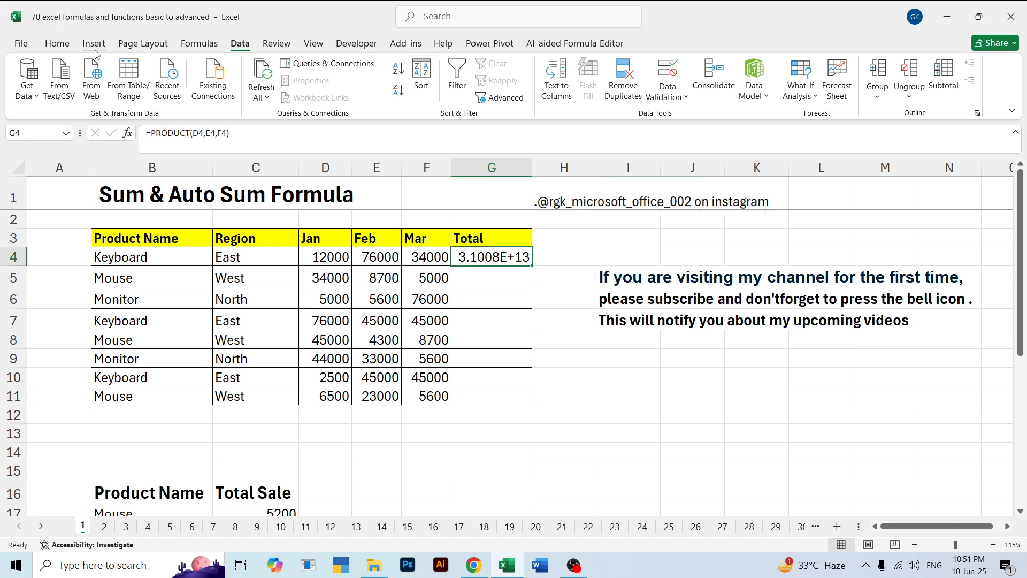
pyautogui.click(58, 43)
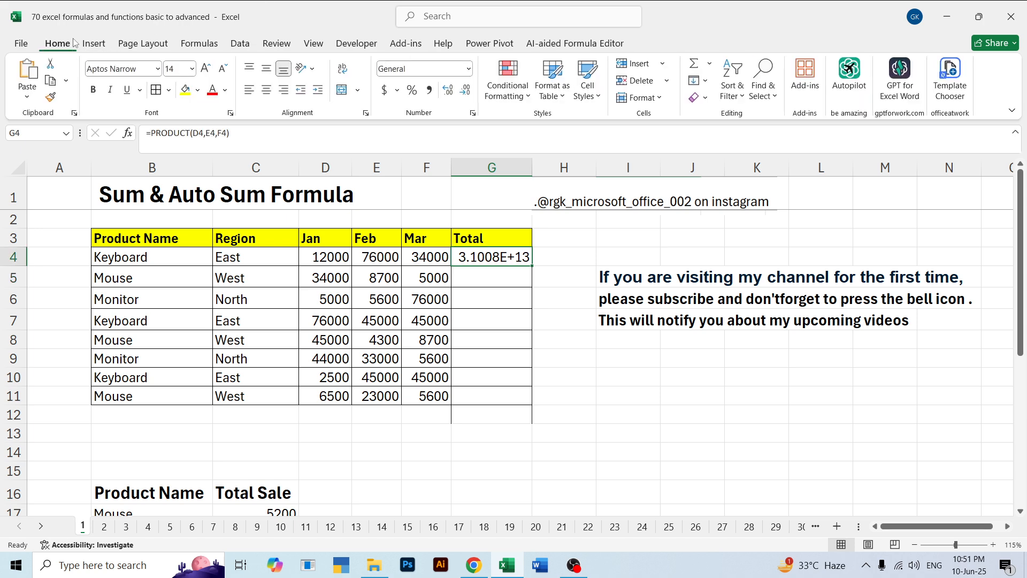
pyautogui.click(469, 68)
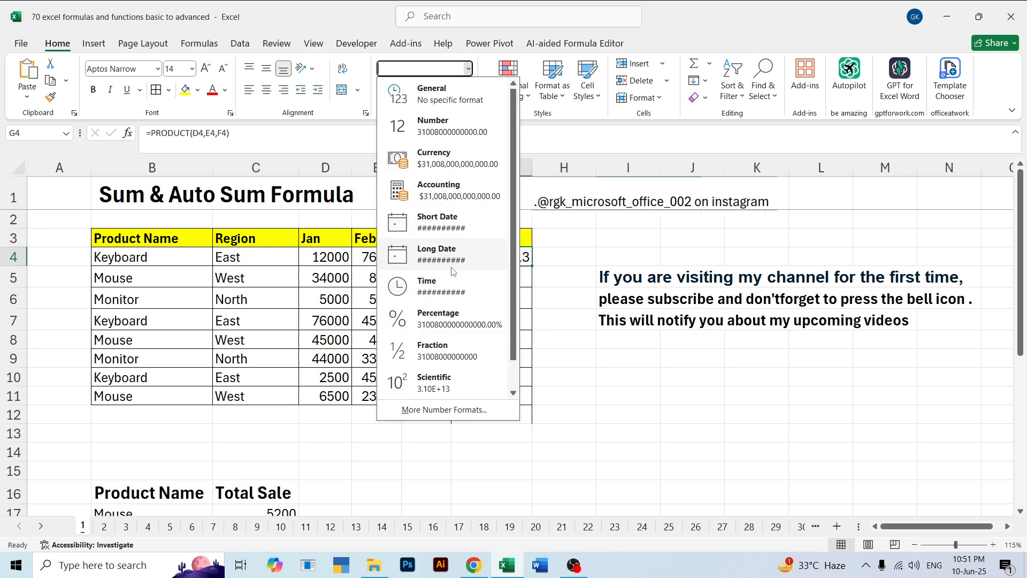
pyautogui.click(466, 410)
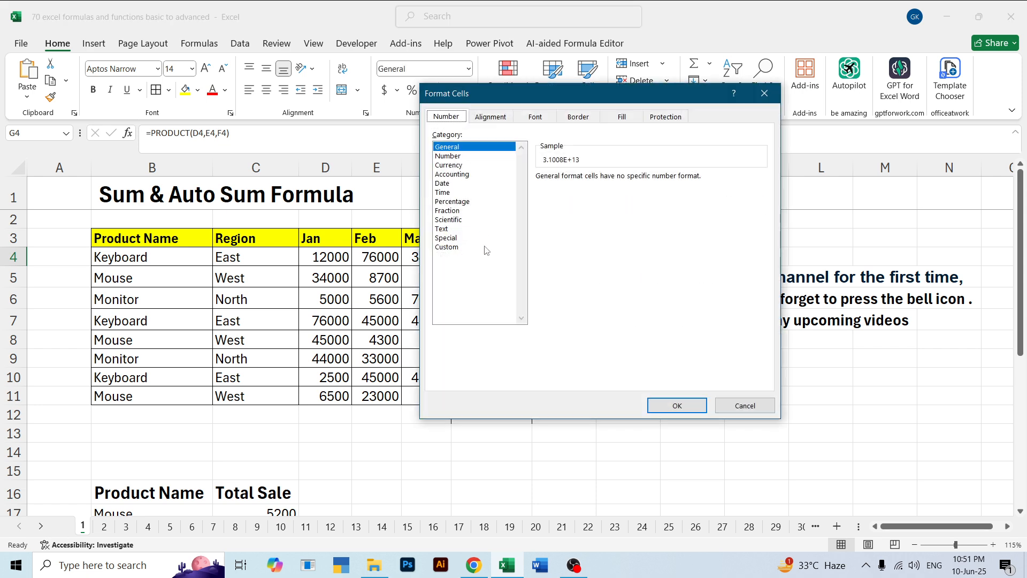
pyautogui.click(459, 156)
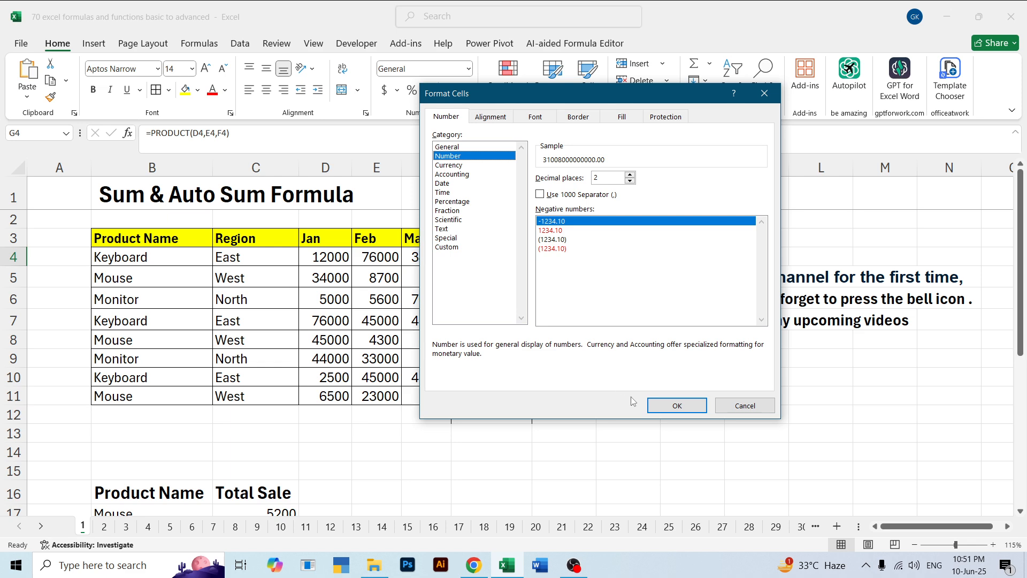
pyautogui.click(676, 405)
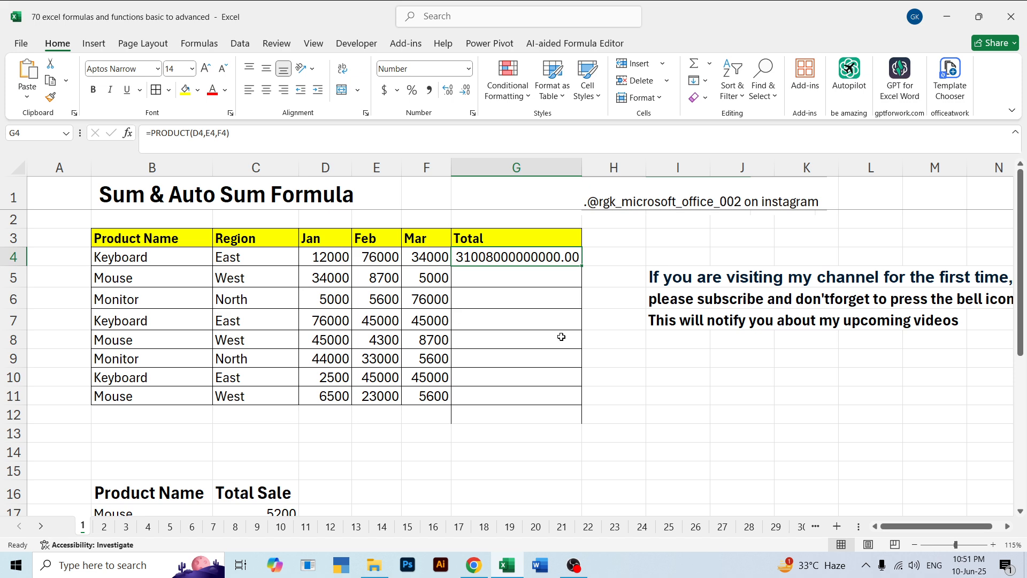
# On sheet 6, go over the Qty and Price columns of the Sumproduct table and clear the amounts in F4:F12
pyautogui.click(170, 526)
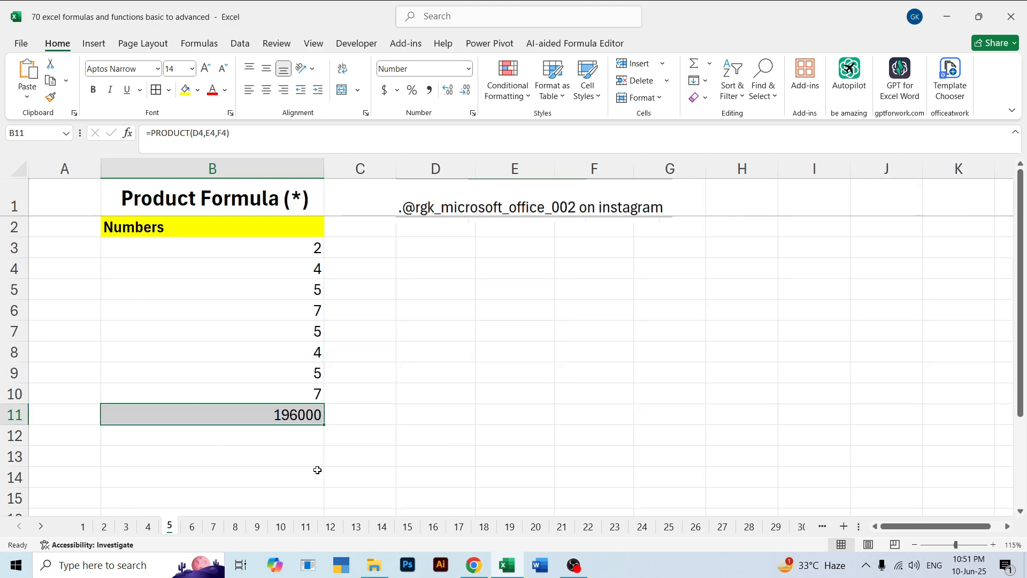
pyautogui.click(192, 527)
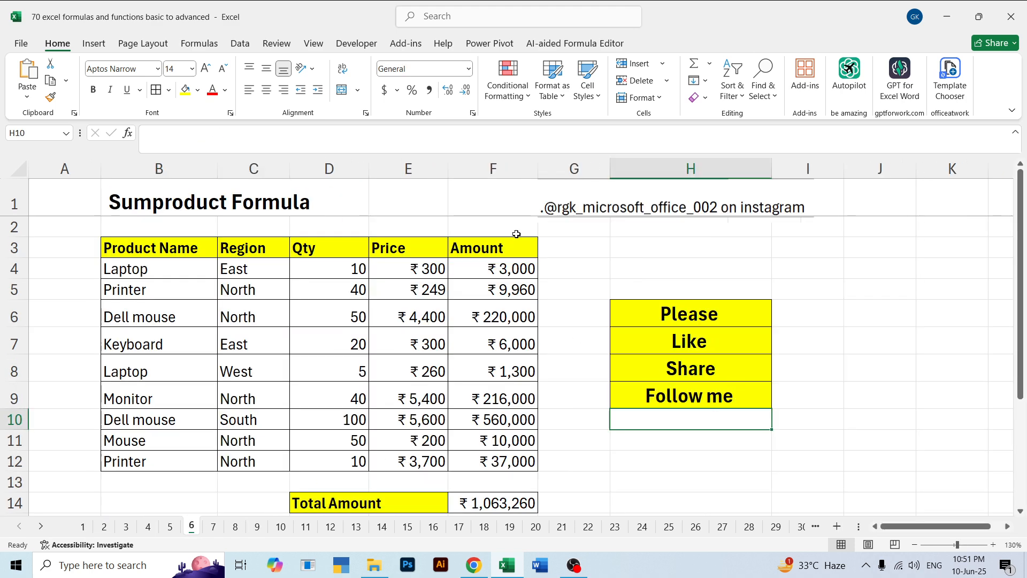
pyautogui.click(636, 256)
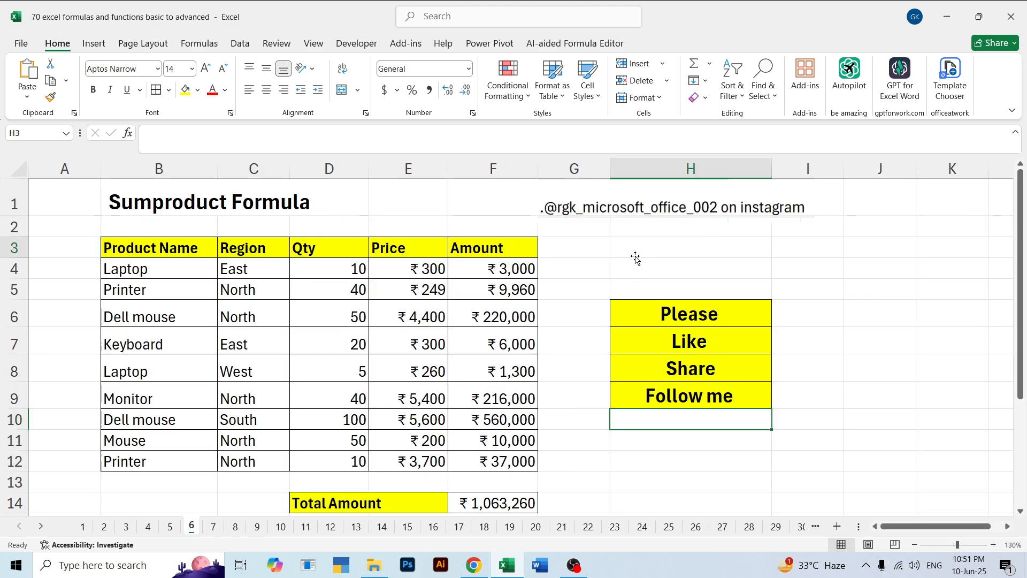
pyautogui.click(663, 313)
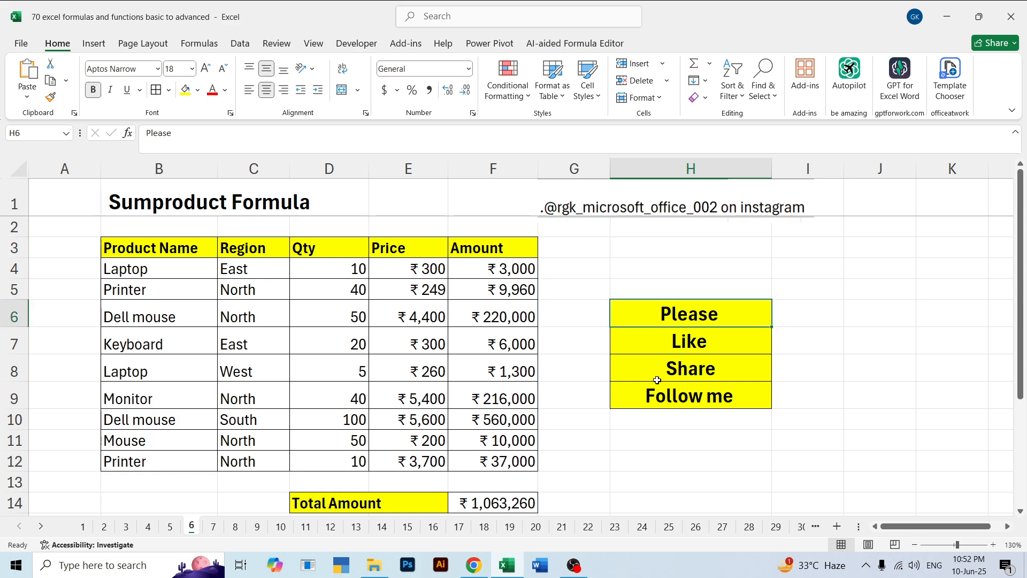
pyautogui.click(807, 359)
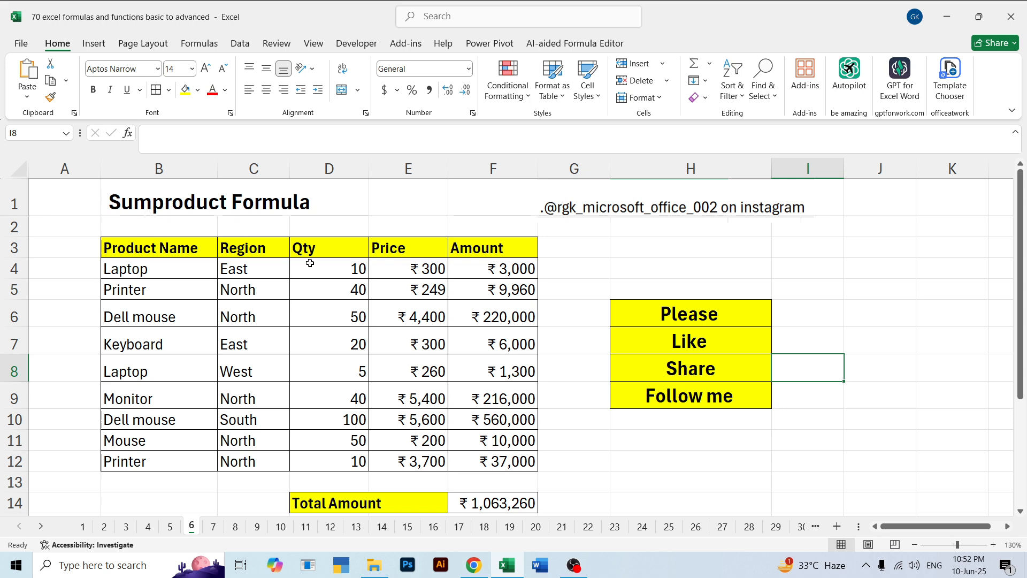
pyautogui.moveTo(309, 262); pyautogui.dragTo(342, 371)
pyautogui.moveTo(408, 239); pyautogui.dragTo(401, 369)
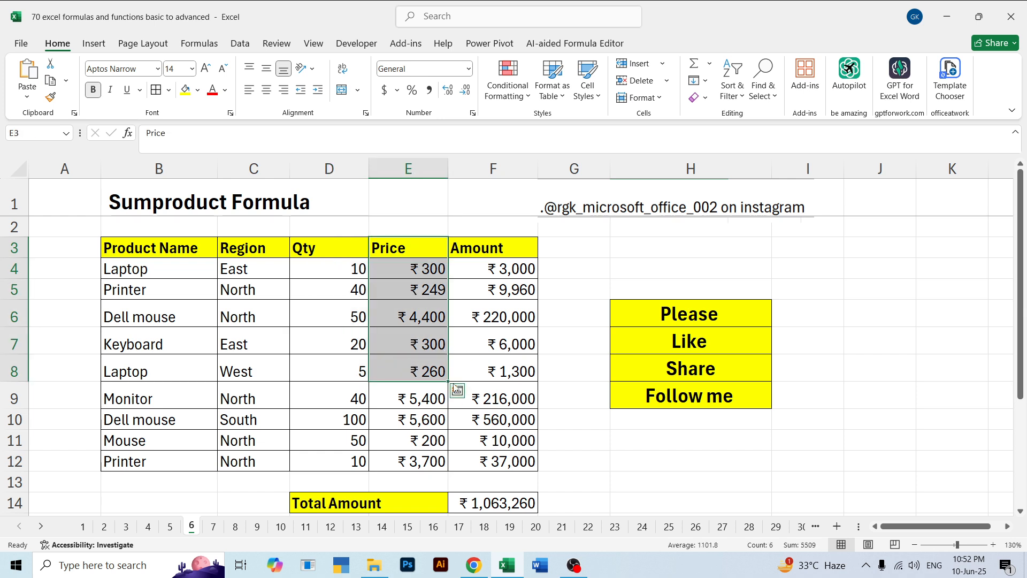
pyautogui.click(591, 288)
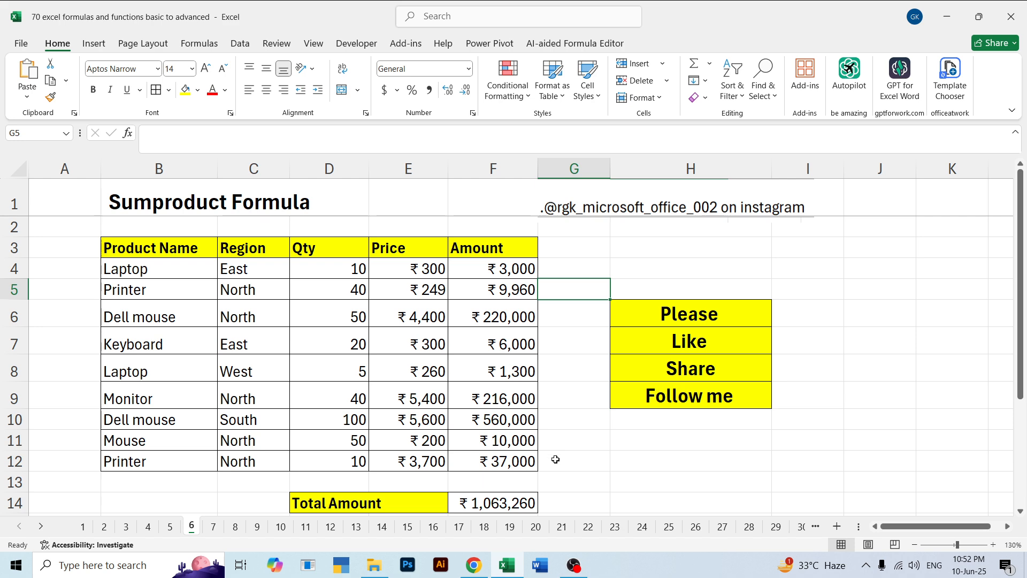
pyautogui.moveTo(556, 459); pyautogui.dragTo(530, 270)
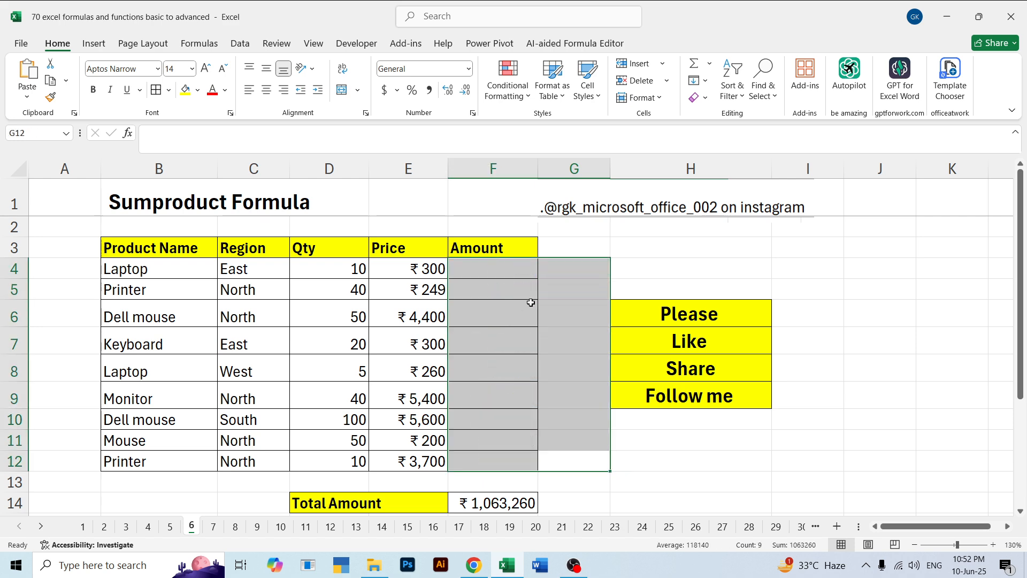
pyautogui.click(554, 234)
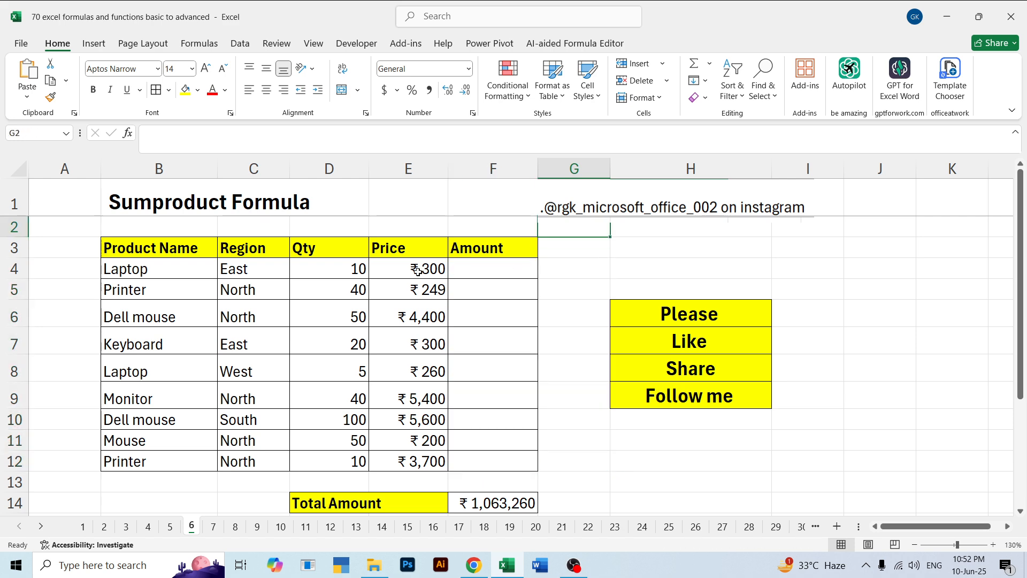
# Calculate the first Laptop row's amount in F4 with =D4*E4 and fill the formula down to F12
pyautogui.click(503, 265)
pyautogui.write('=')
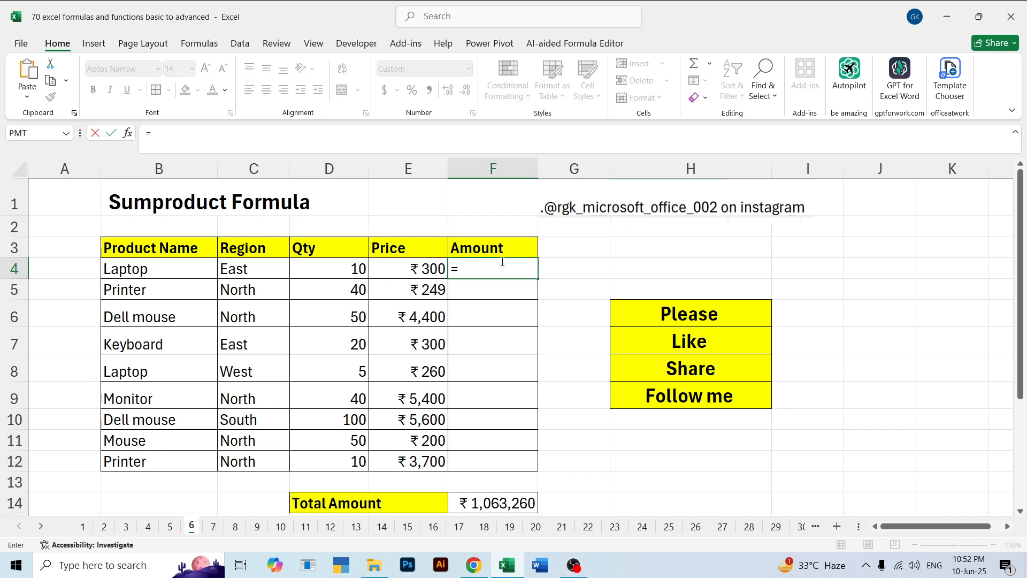
pyautogui.click(337, 271)
pyautogui.write('*')
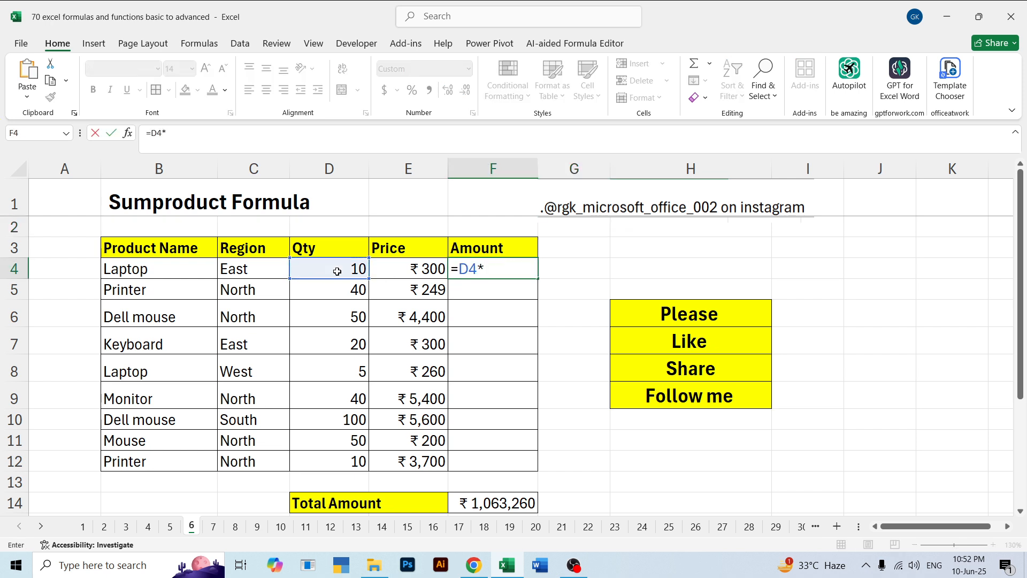
pyautogui.press('Left')
pyautogui.press('Return')
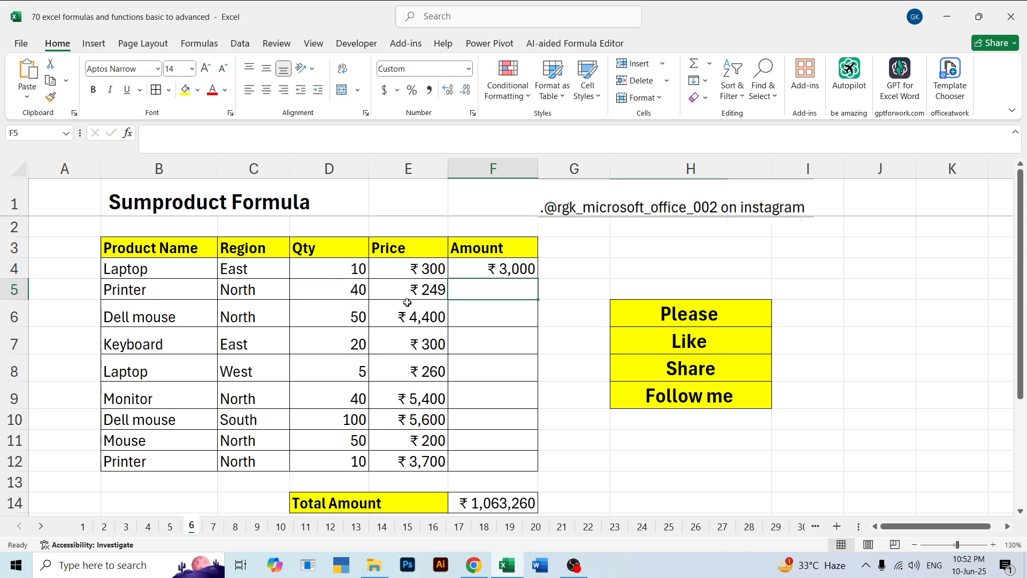
pyautogui.click(458, 274)
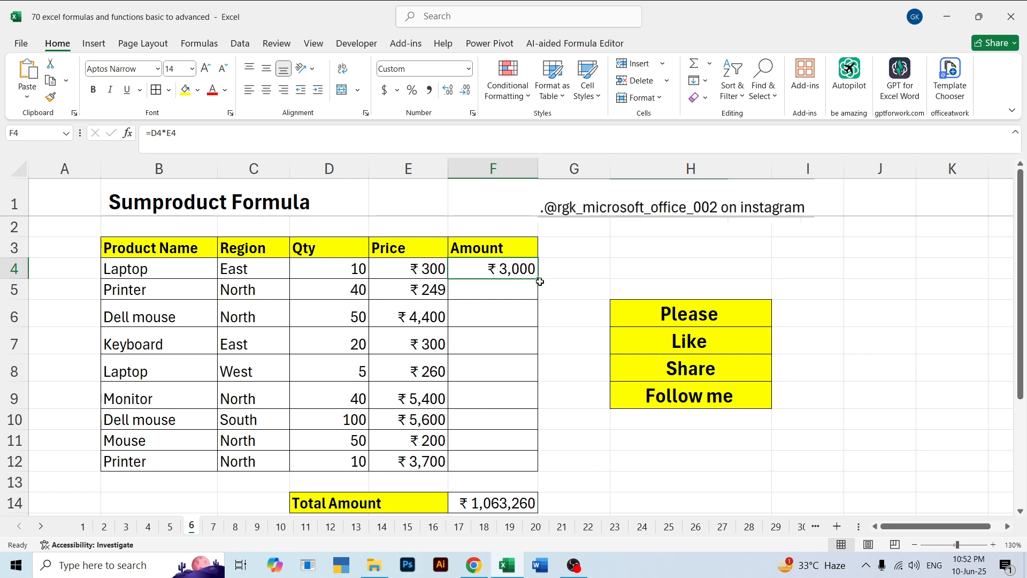
pyautogui.moveTo(540, 298); pyautogui.dragTo(528, 454)
pyautogui.click(569, 426)
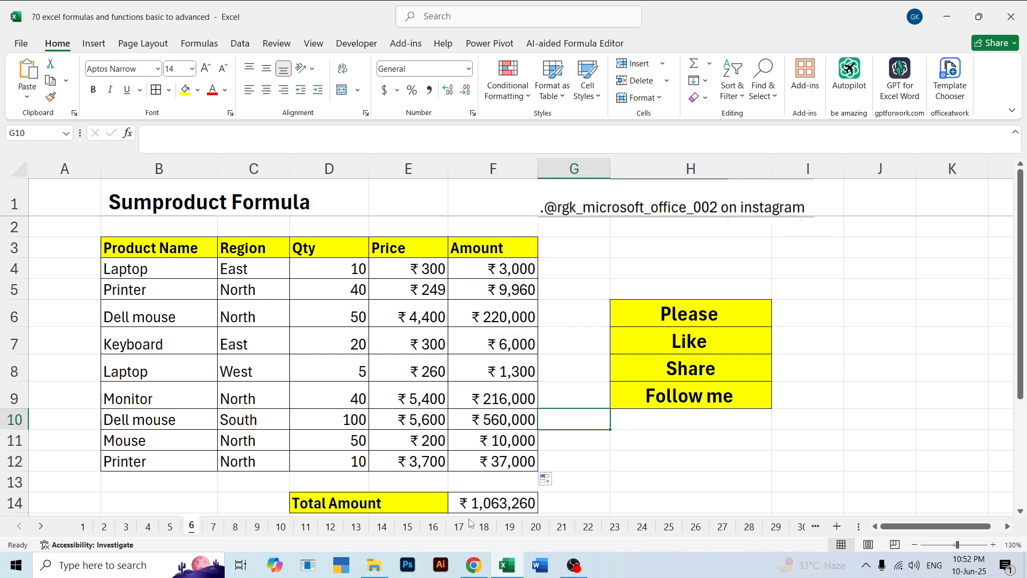
# Clear the Total Amount cell F14 and total the Amount column there with =SUM(F4:F12)
pyautogui.click(480, 490)
pyautogui.click(483, 499)
pyautogui.press('Delete')
pyautogui.click(577, 486)
pyautogui.click(504, 500)
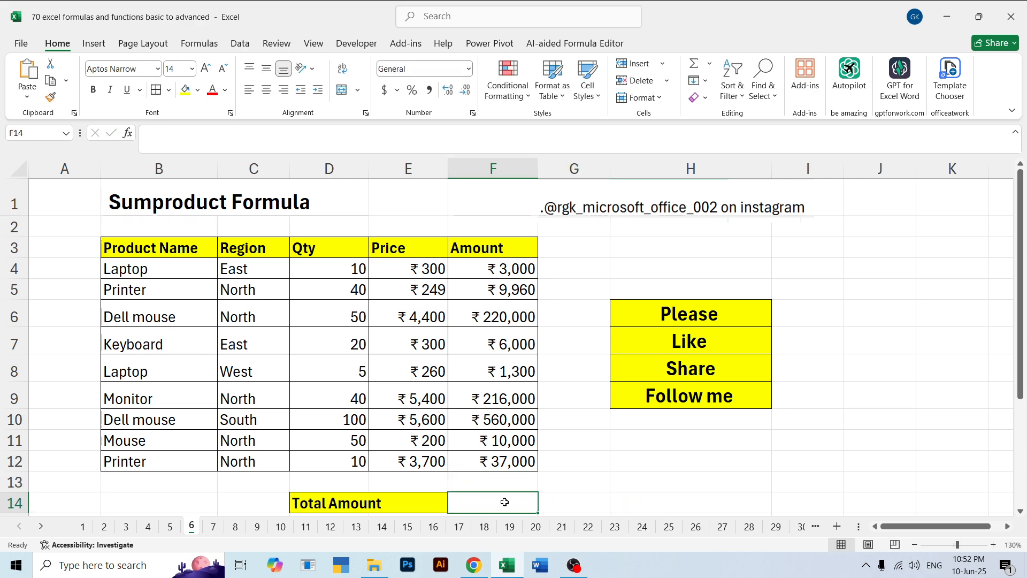
pyautogui.write('=sum')
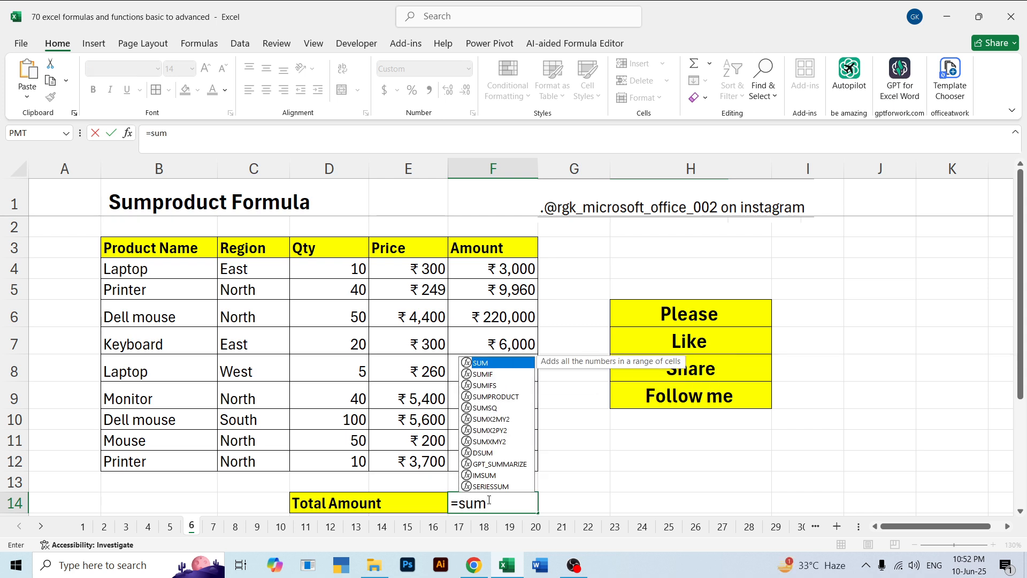
pyautogui.press('Tab')
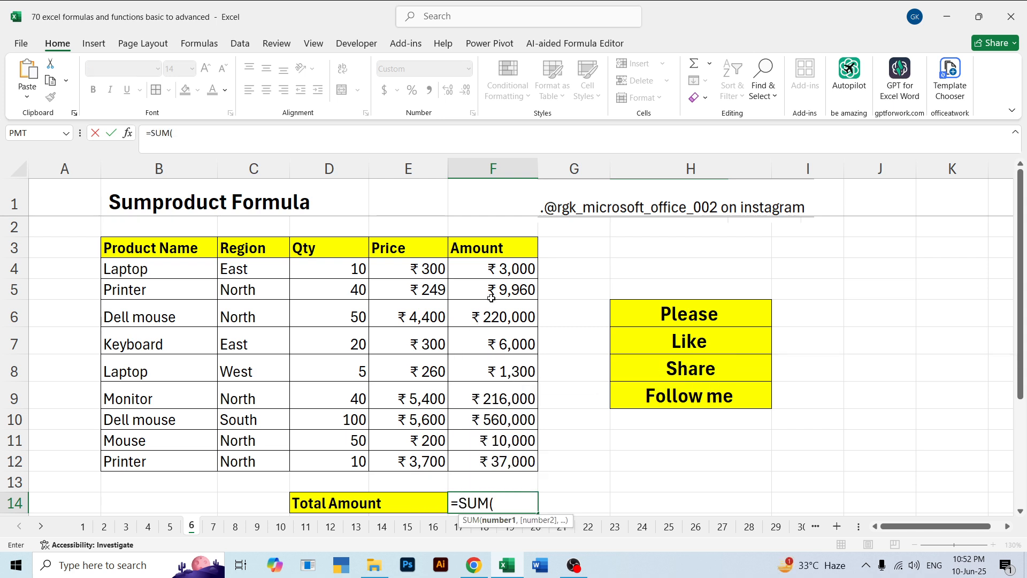
pyautogui.moveTo(491, 276); pyautogui.dragTo(514, 455)
pyautogui.press('Return')
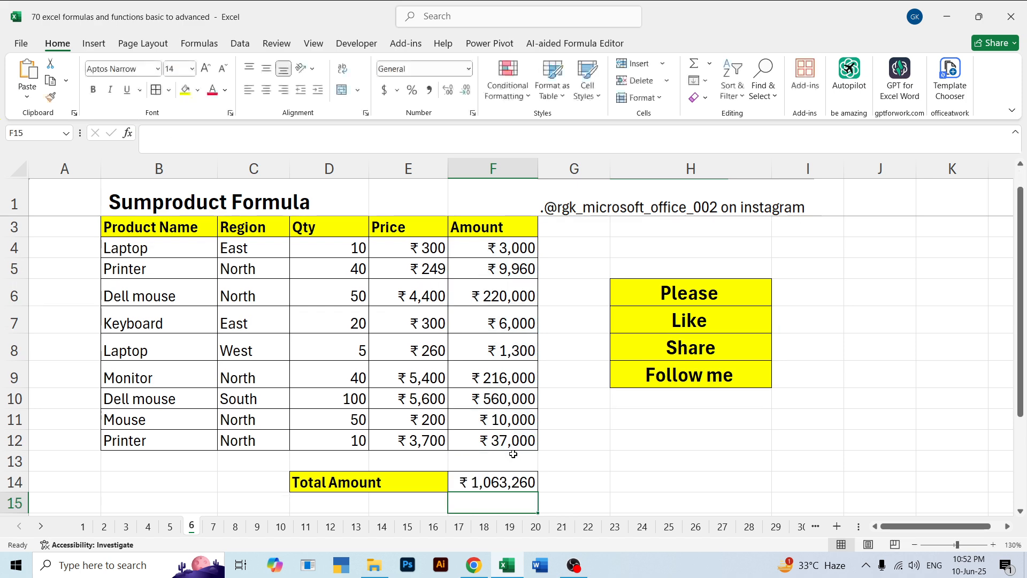
pyautogui.click(614, 445)
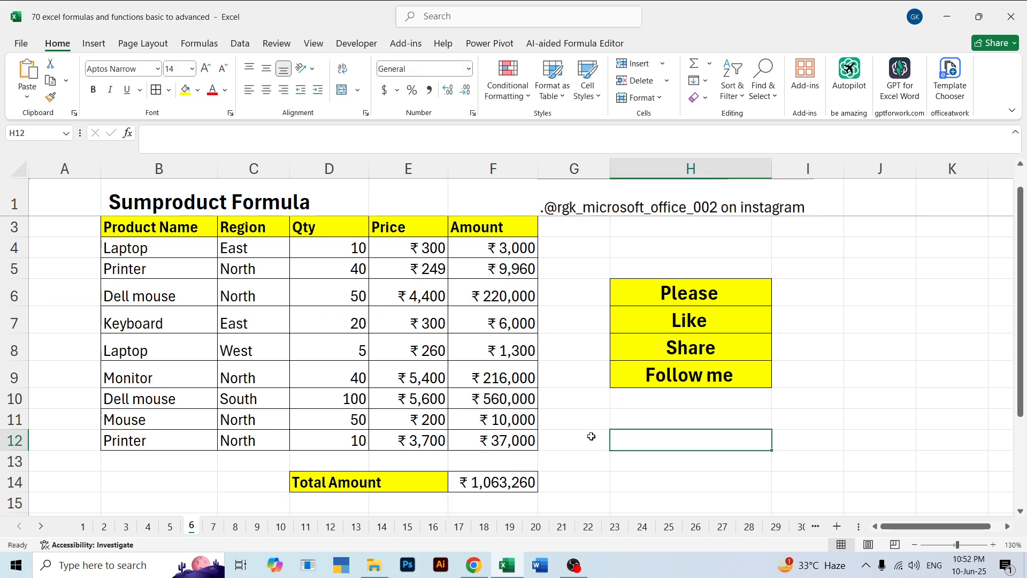
# Undo the SUM total in F14 and the multiplication formulas in the Amount column
pyautogui.hotkey('ctrl', 'z')
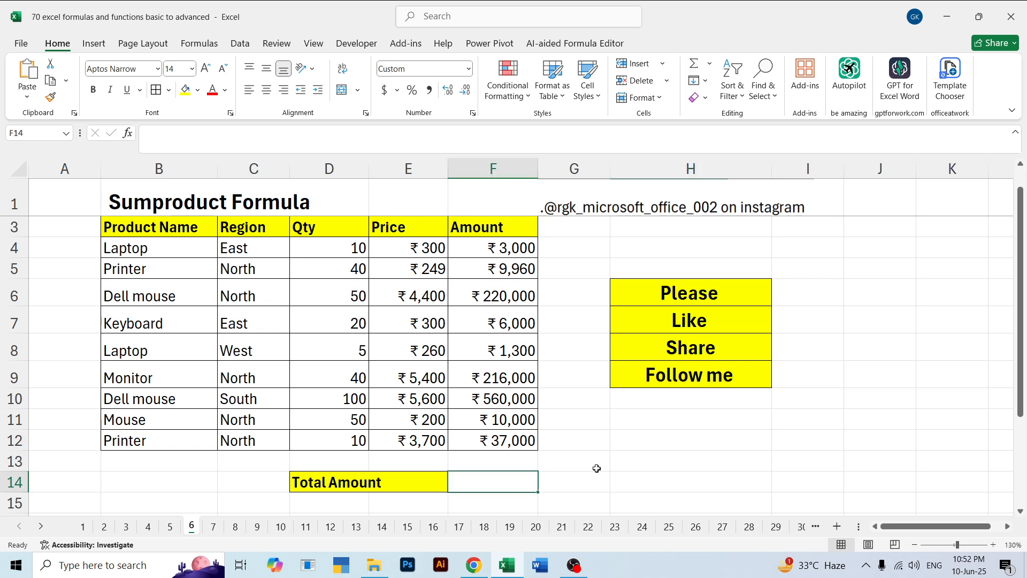
pyautogui.hotkey('ctrl', 'y')
pyautogui.hotkey('ctrl', 'z')
pyautogui.hotkey('ctrl', 'z')
pyautogui.hotkey('ctrl', 'z')
pyautogui.hotkey('ctrl', 'z')
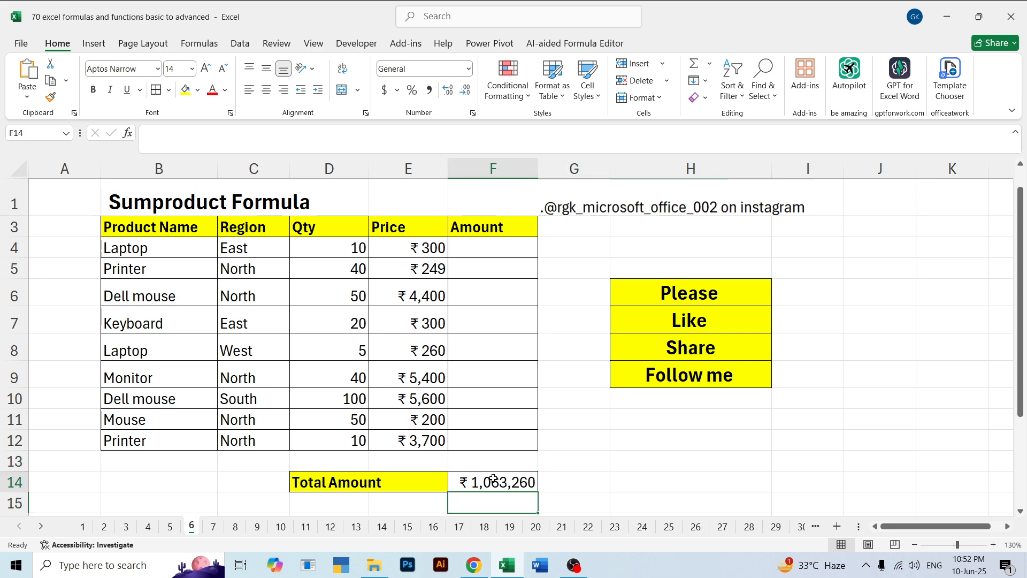
pyautogui.hotkey('ctrl', 'z')
pyautogui.hotkey('ctrl', 'z')
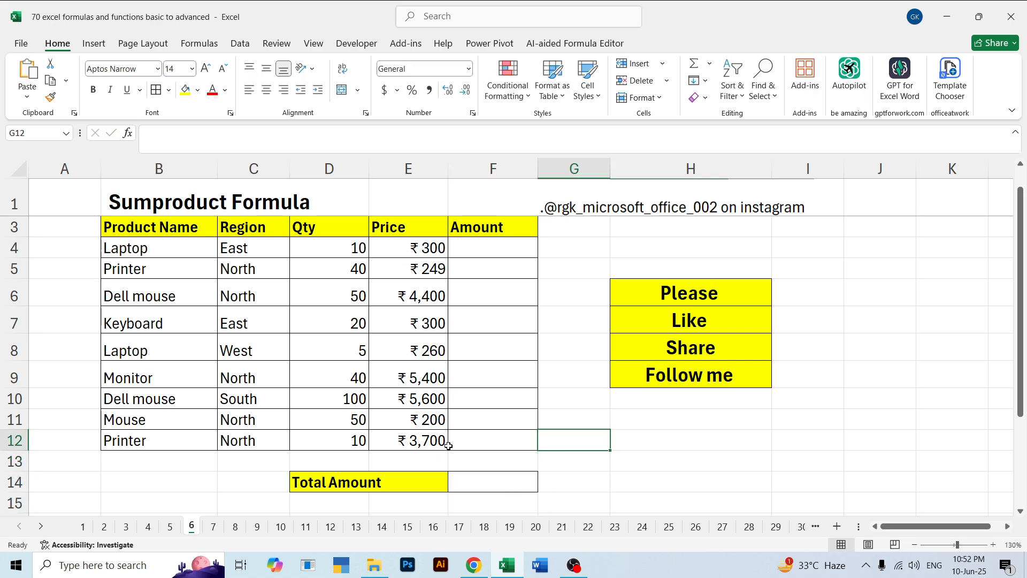
# Enter =SUMPRODUCT(D4:D12,E4:E12) in F14 to get the total amount directly from Qty and Price
pyautogui.click(472, 485)
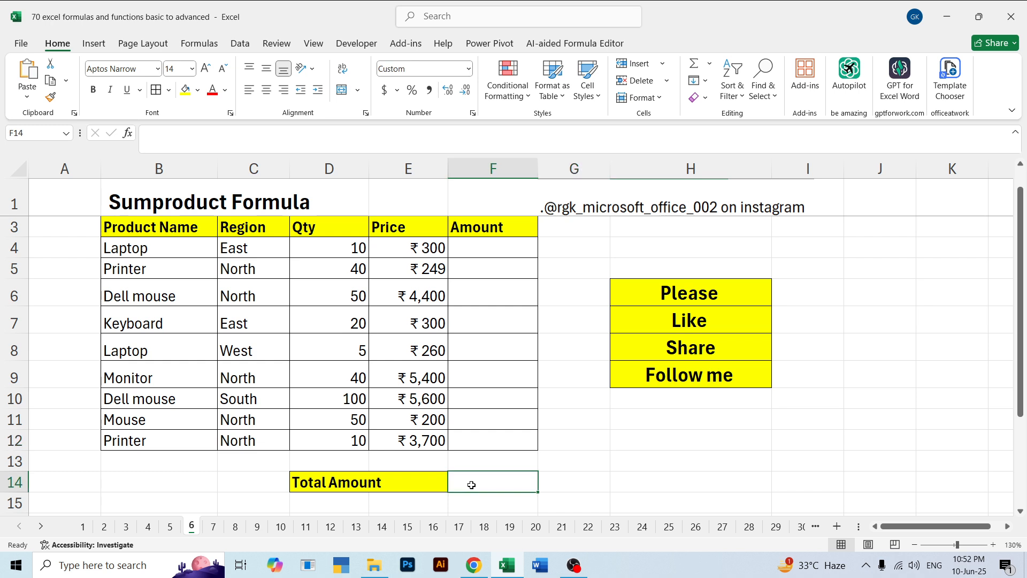
pyautogui.write('=sum')
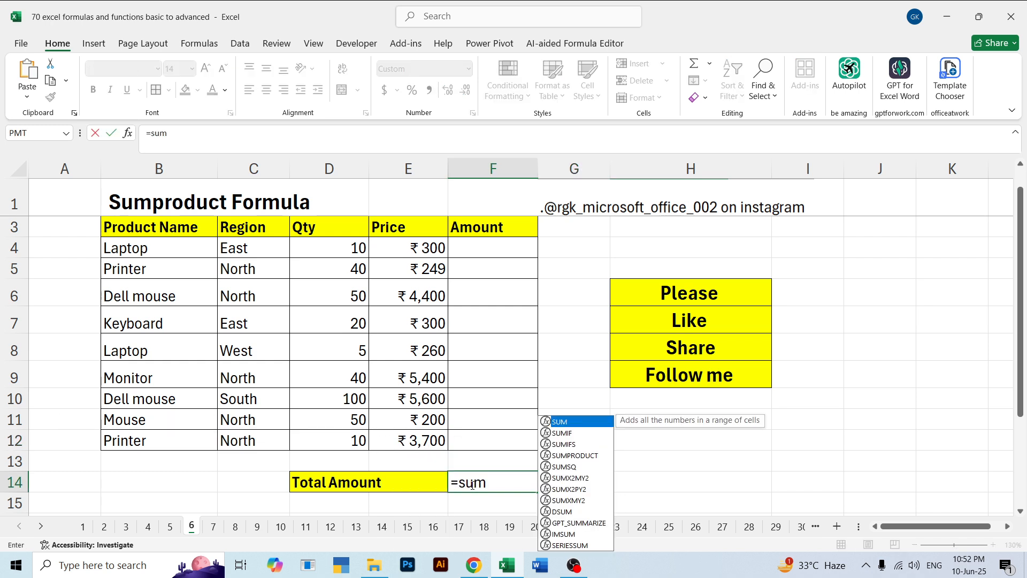
pyautogui.write('o')
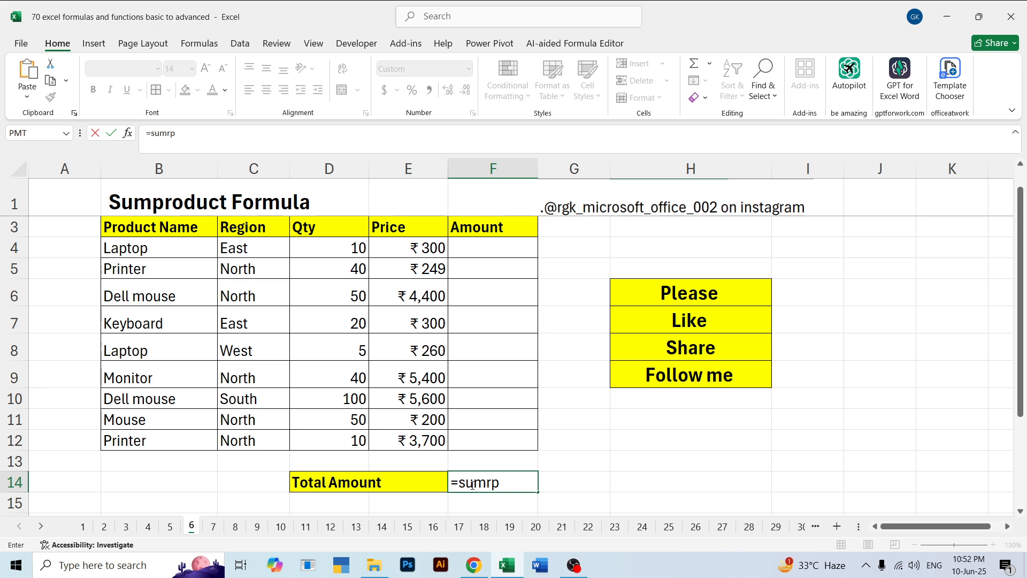
pyautogui.press('BackSpace')
pyautogui.write('pr')
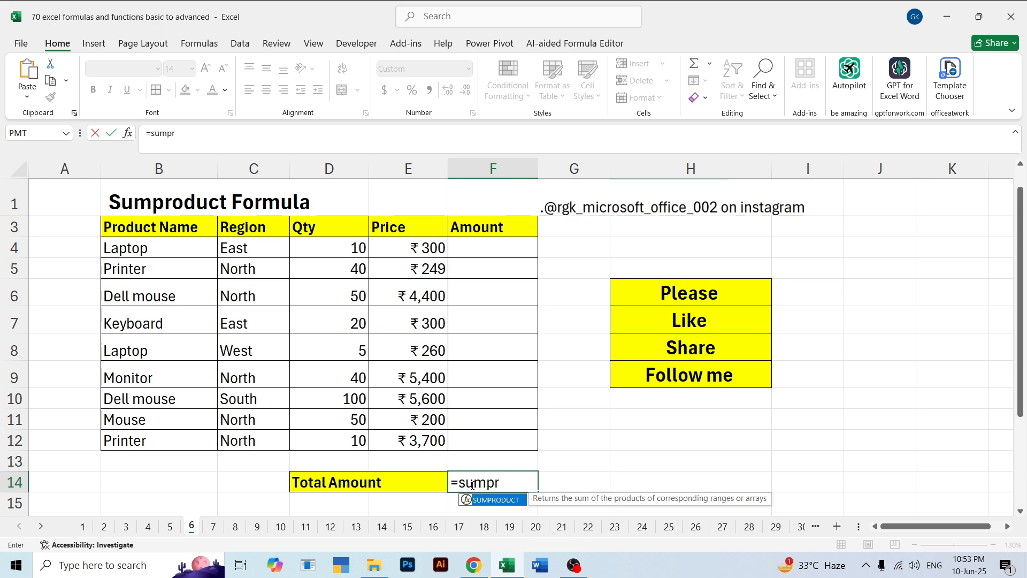
pyautogui.press('Tab')
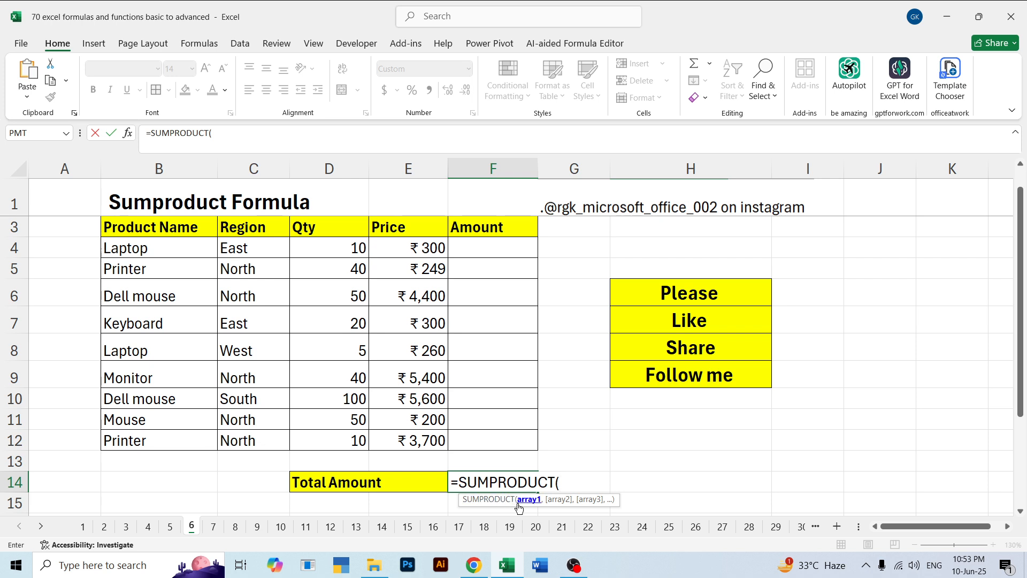
pyautogui.moveTo(332, 250); pyautogui.dragTo(333, 435)
pyautogui.write(',')
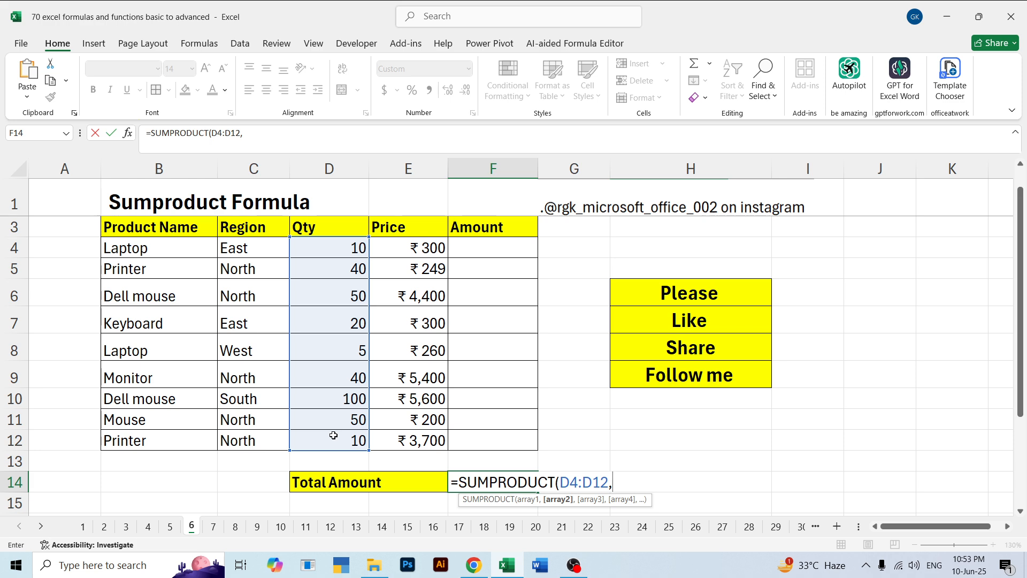
pyautogui.moveTo(396, 249); pyautogui.dragTo(428, 438)
pyautogui.write(')')
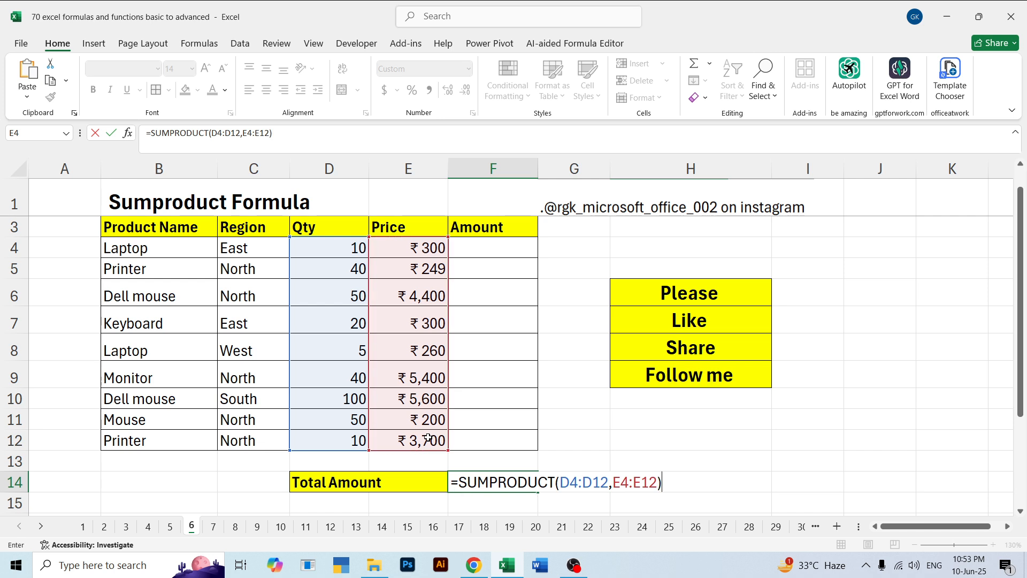
pyautogui.press('Return')
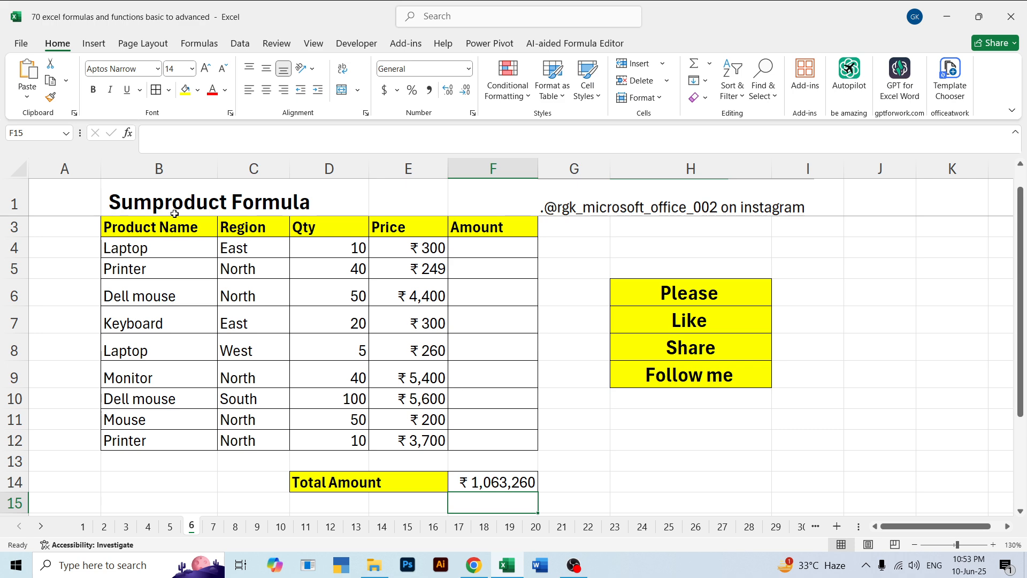
pyautogui.click(558, 281)
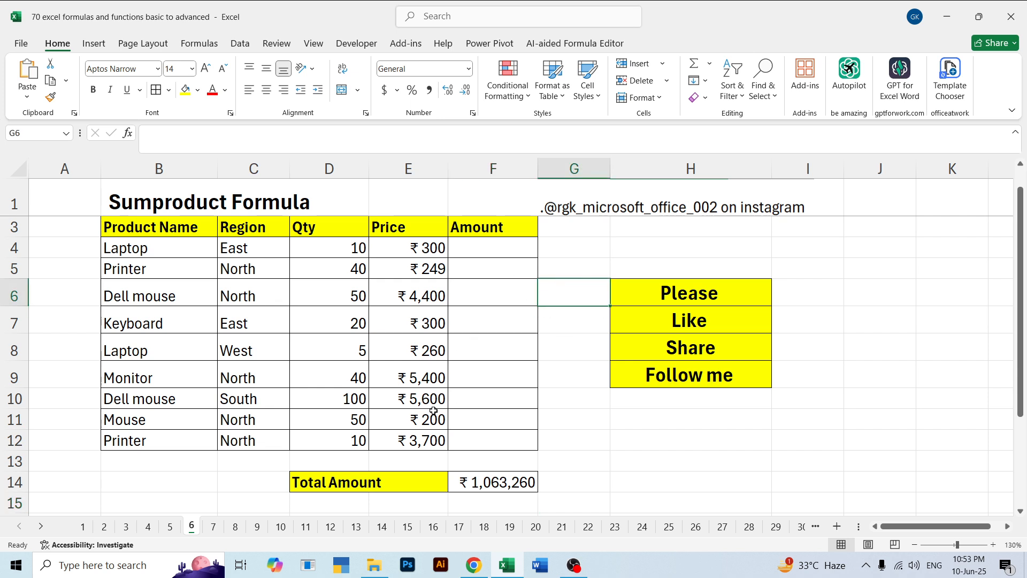
# Open sheet 7 and clear the existing Running Total formulas in E4:E12
pyautogui.click(214, 533)
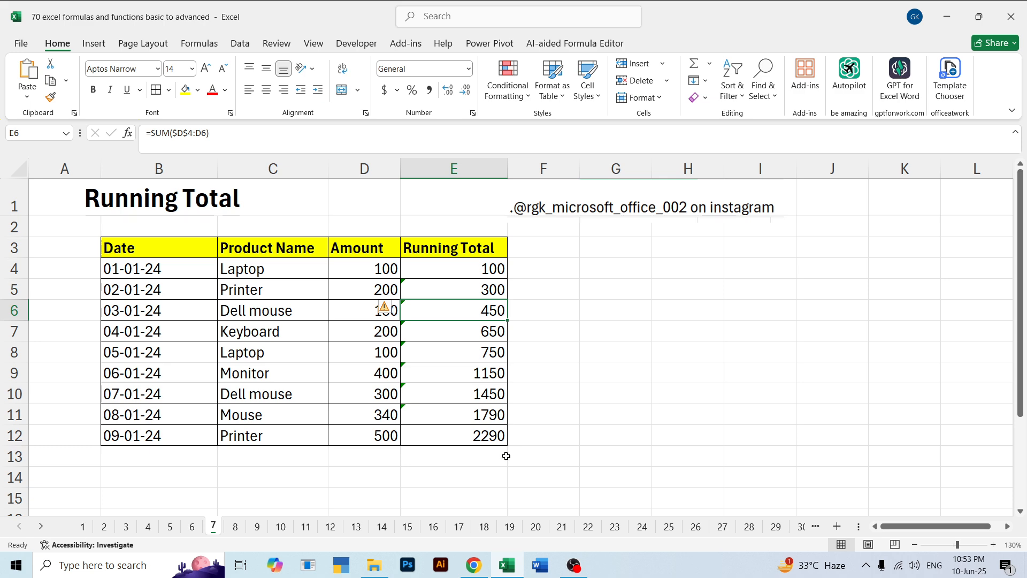
pyautogui.moveTo(516, 467); pyautogui.dragTo(500, 441)
pyautogui.click(666, 369)
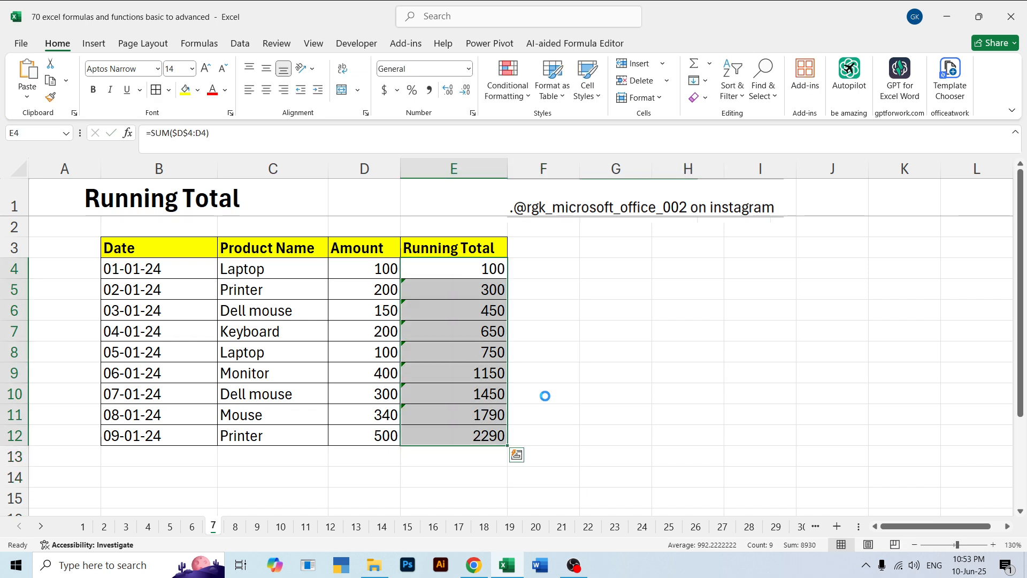
pyautogui.press('Delete')
pyautogui.click(543, 453)
# Examine how the amounts from D4 down accumulate row by row against the empty Running Total cells
pyautogui.click(390, 274)
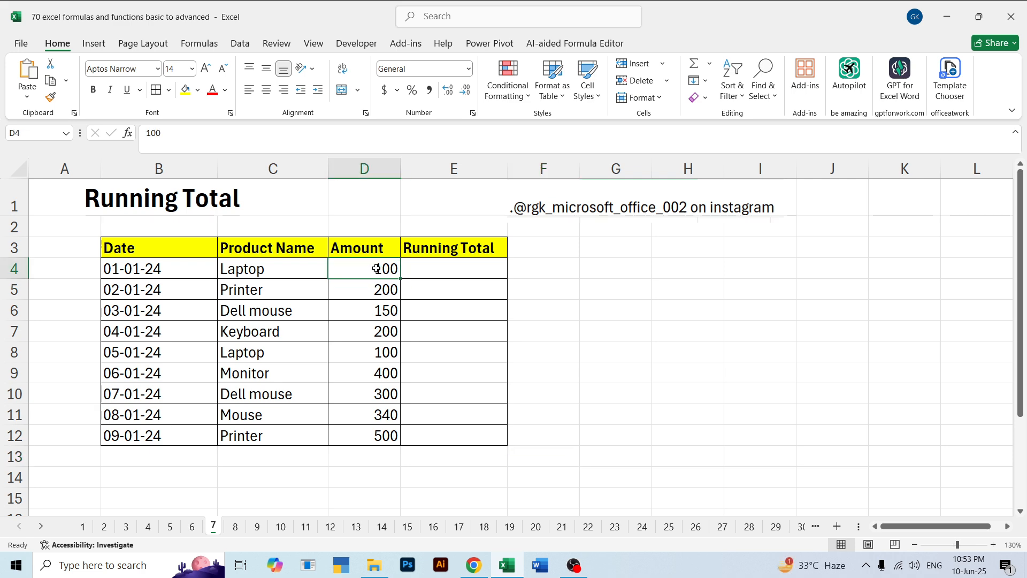
pyautogui.click(366, 287)
pyautogui.moveTo(378, 268); pyautogui.dragTo(367, 289)
pyautogui.click(448, 285)
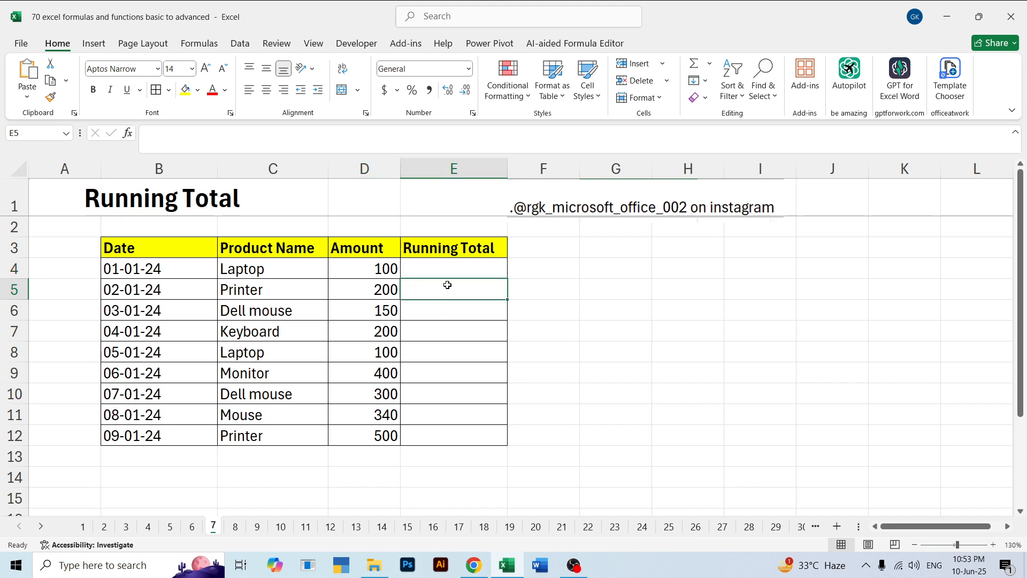
pyautogui.moveTo(372, 275)
pyautogui.mouseDown()
pyautogui.moveTo(348, 315)
pyautogui.moveTo(374, 316)
pyautogui.mouseUp()
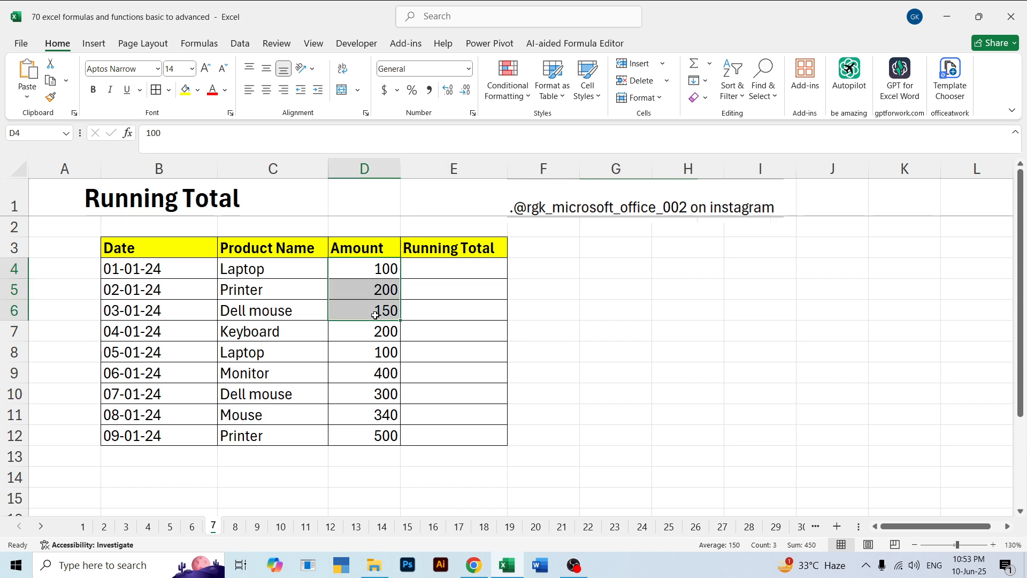
pyautogui.click(460, 315)
pyautogui.moveTo(365, 269); pyautogui.dragTo(374, 331)
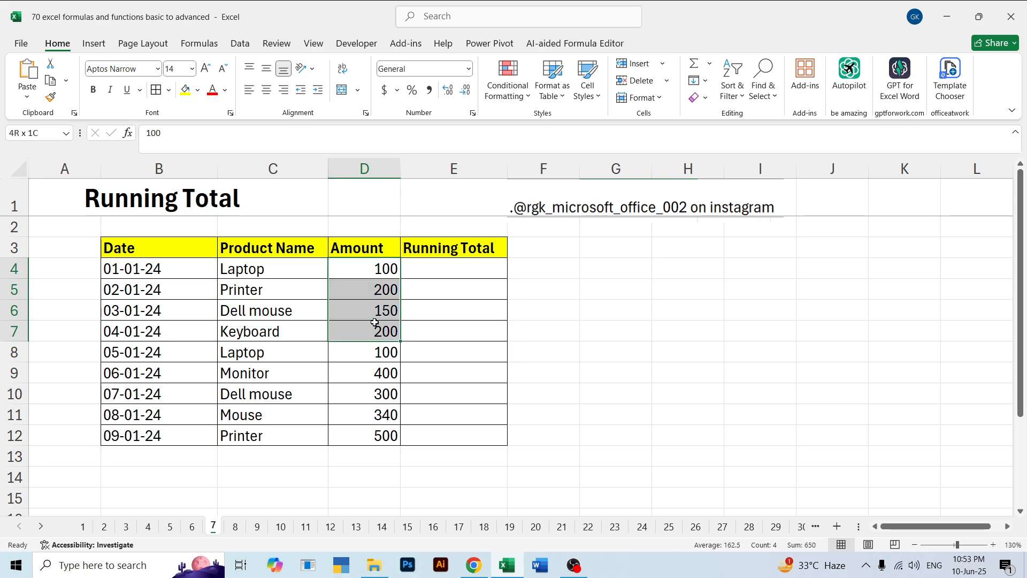
pyautogui.click(466, 327)
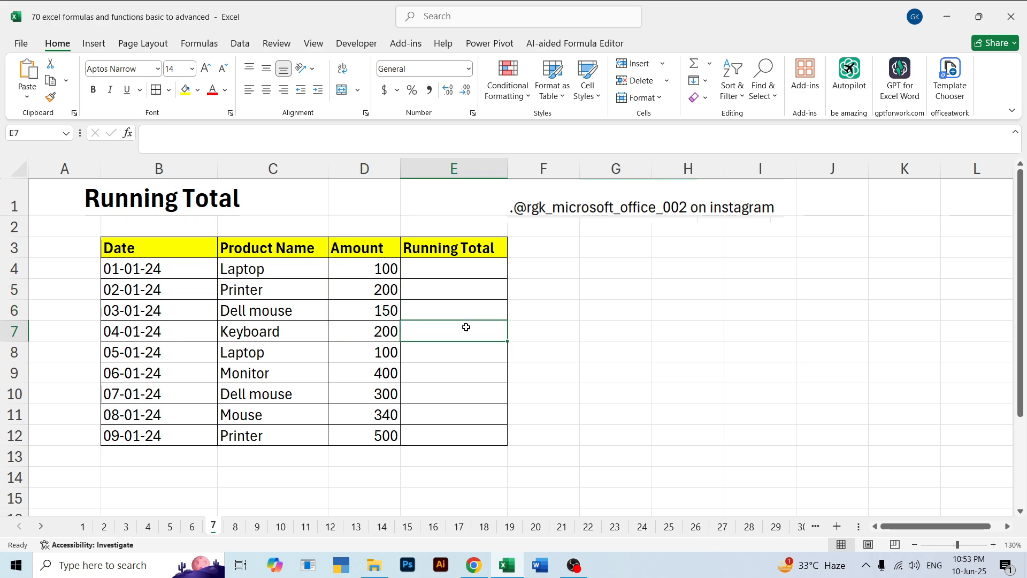
# Enter =$D$4:D4 in the first Running Total cell, E4, with the start of the range locked as absolute
pyautogui.click(470, 273)
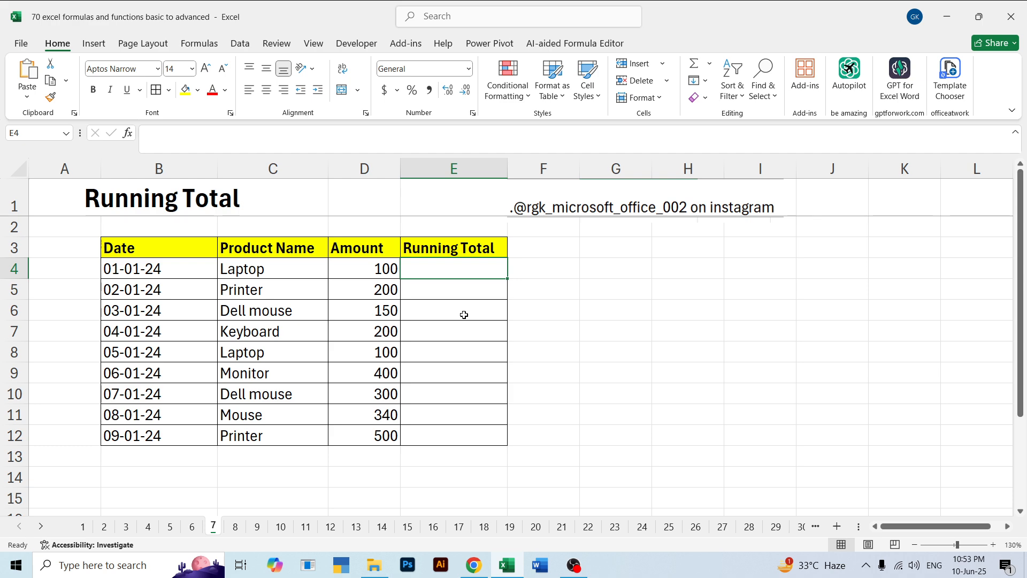
pyautogui.write('=')
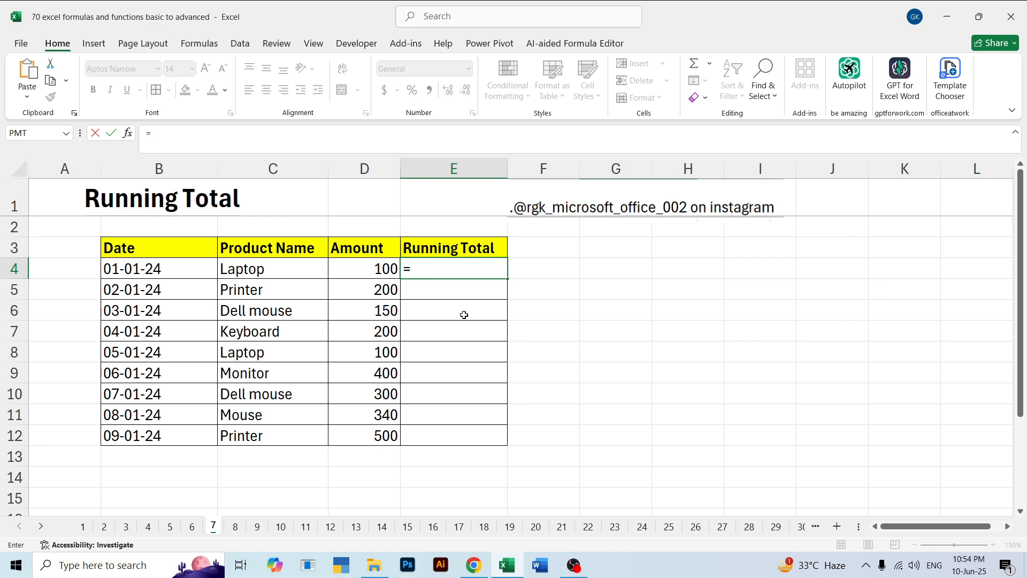
pyautogui.click(374, 273)
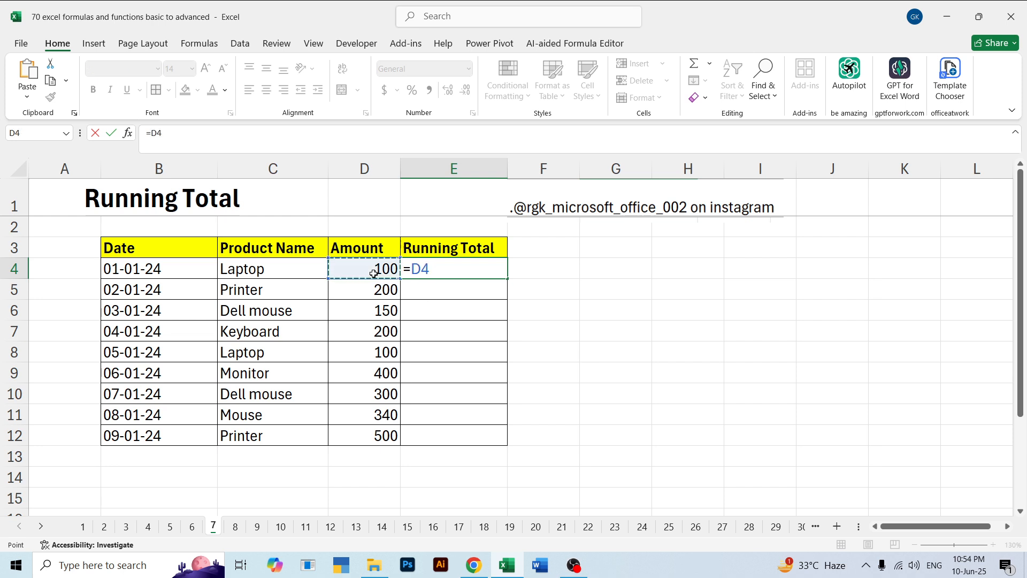
pyautogui.press('F8')
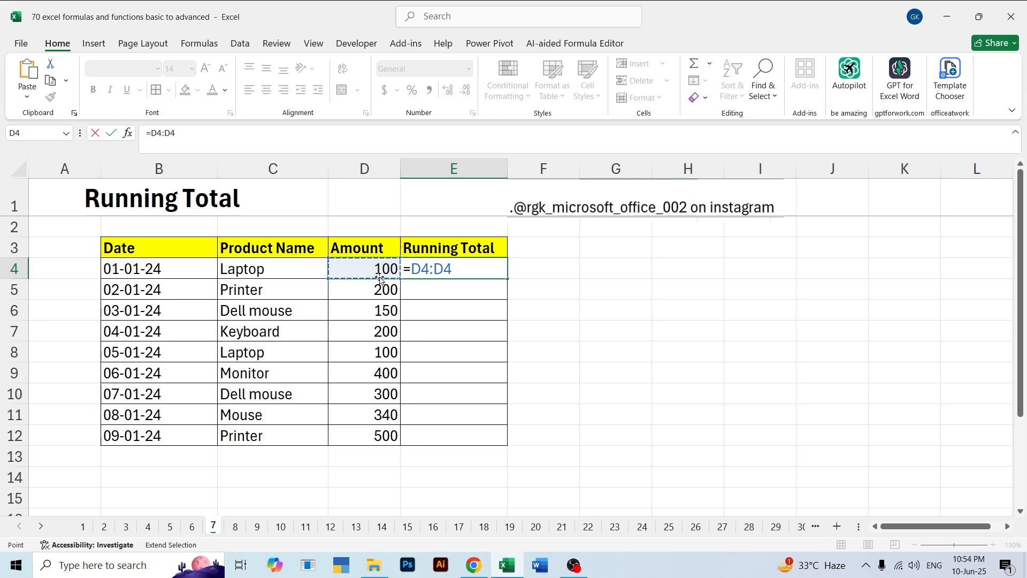
pyautogui.moveTo(453, 268); pyautogui.dragTo(423, 269)
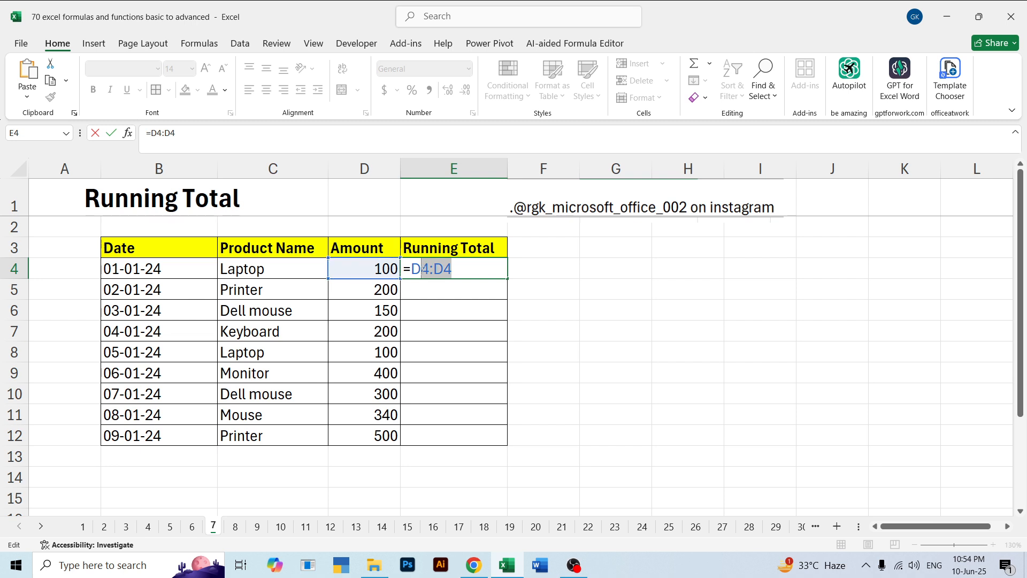
pyautogui.click(423, 269)
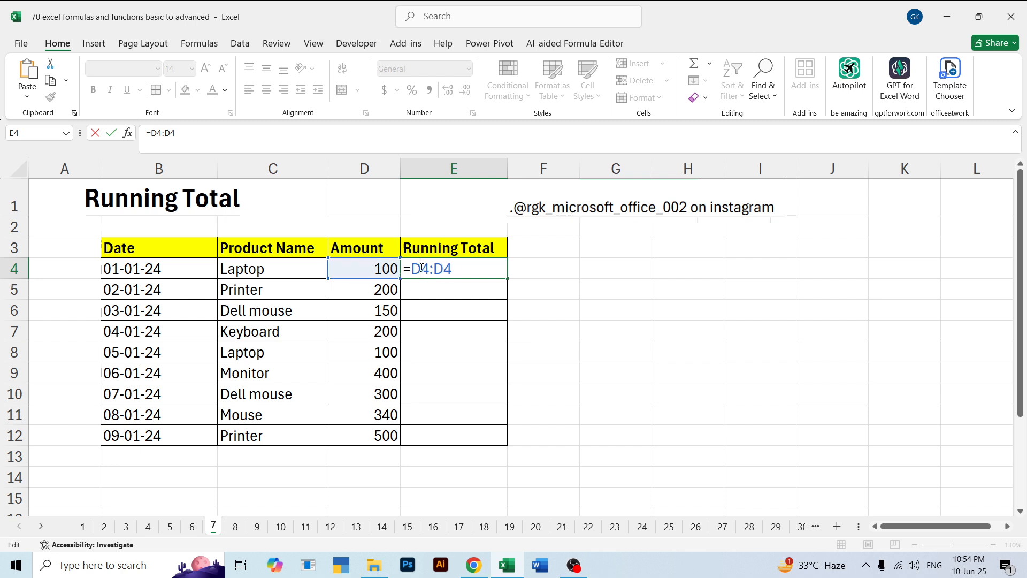
pyautogui.press('F4')
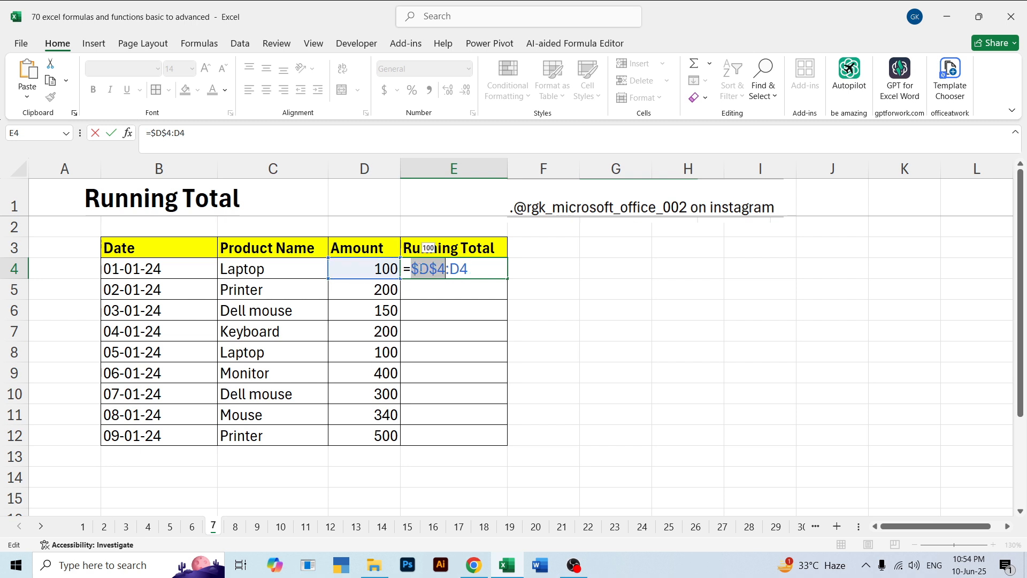
pyautogui.press('Return')
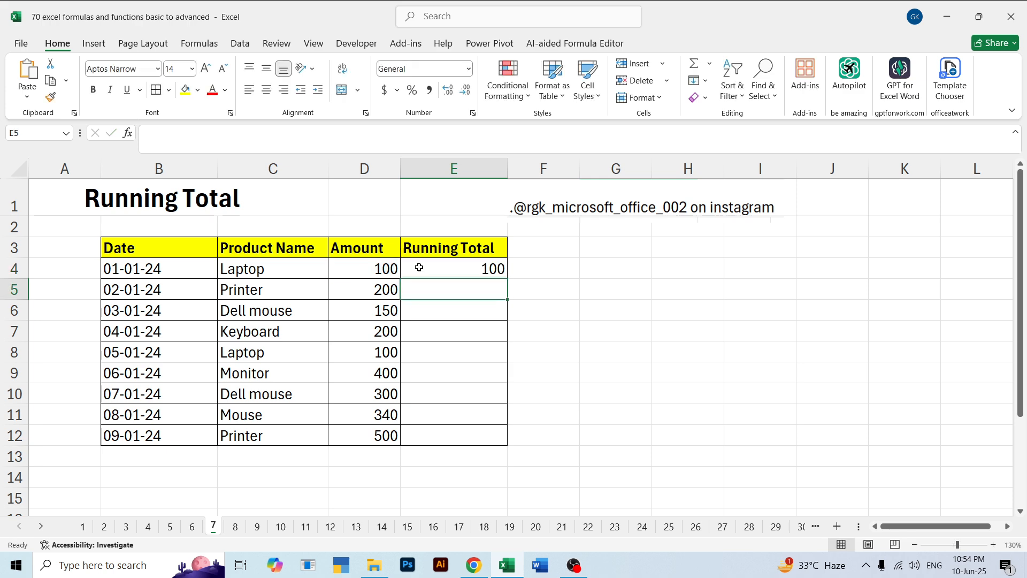
# Try to fill the E4 formula down through E12, and undo the fill
pyautogui.click(417, 266)
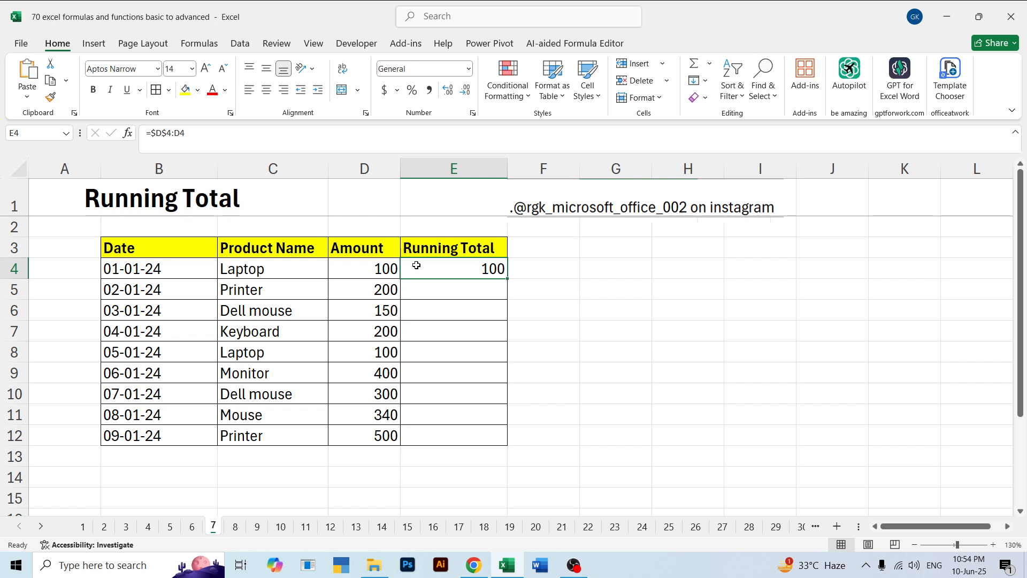
pyautogui.hotkey('shift', 'Down')
pyautogui.hotkey('shift', 'Down')
pyautogui.hotkey('shift', 'Down')
pyautogui.hotkey('shift', 'Down')
pyautogui.hotkey('shift', 'Down')
pyautogui.hotkey('shift', 'Down')
pyautogui.hotkey('shift', 'Down')
pyautogui.hotkey('shift', 'Down')
pyautogui.hotkey('shift', 'Down')
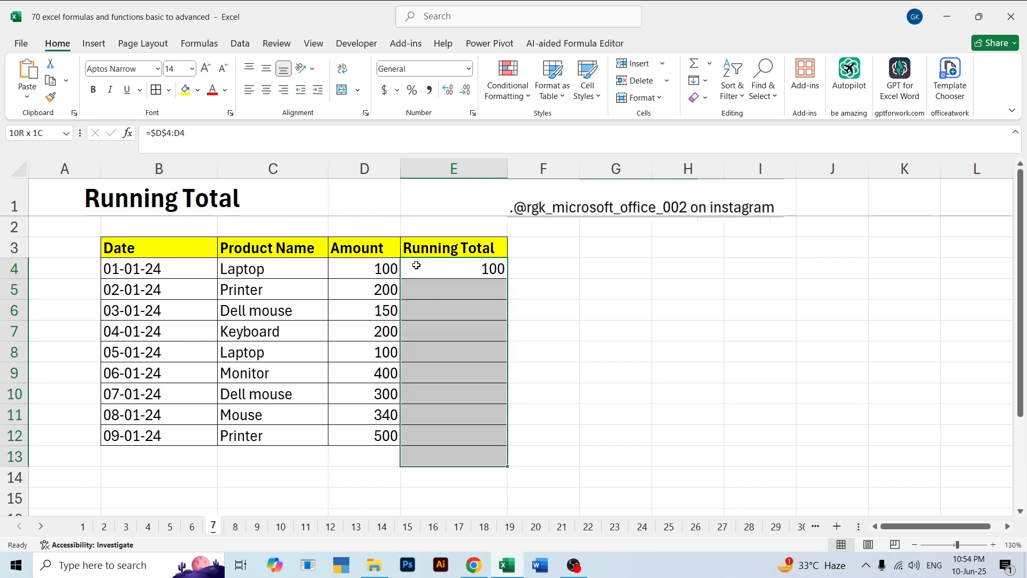
pyautogui.hotkey('shift', 'Up')
pyautogui.hotkey('ctrl', 'd')
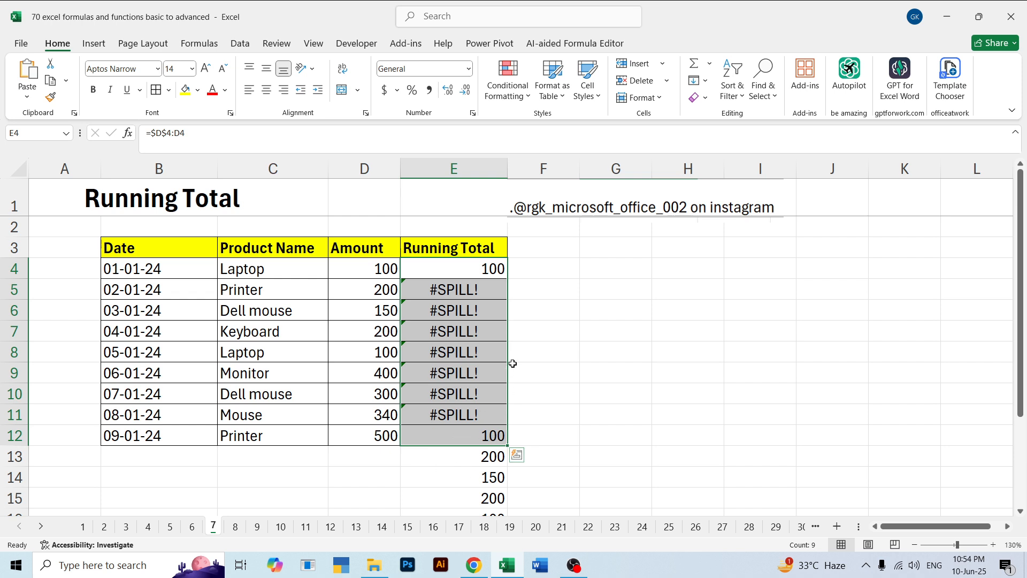
pyautogui.hotkey('ctrl', 'z')
pyautogui.click(555, 298)
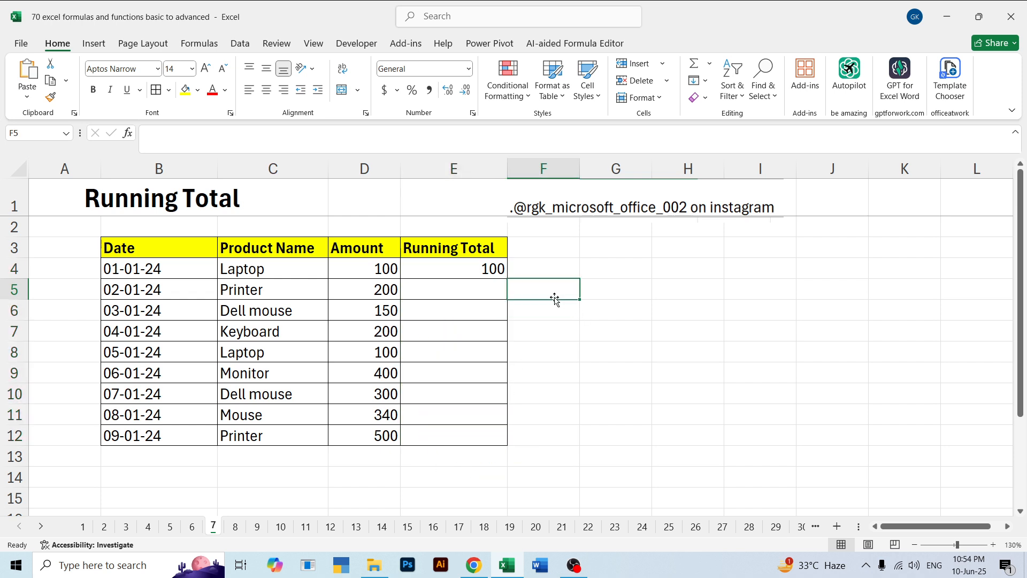
# Retry copying the E4 formula down to E12, inspect the cells below the table, and undo the copy
pyautogui.click(456, 269)
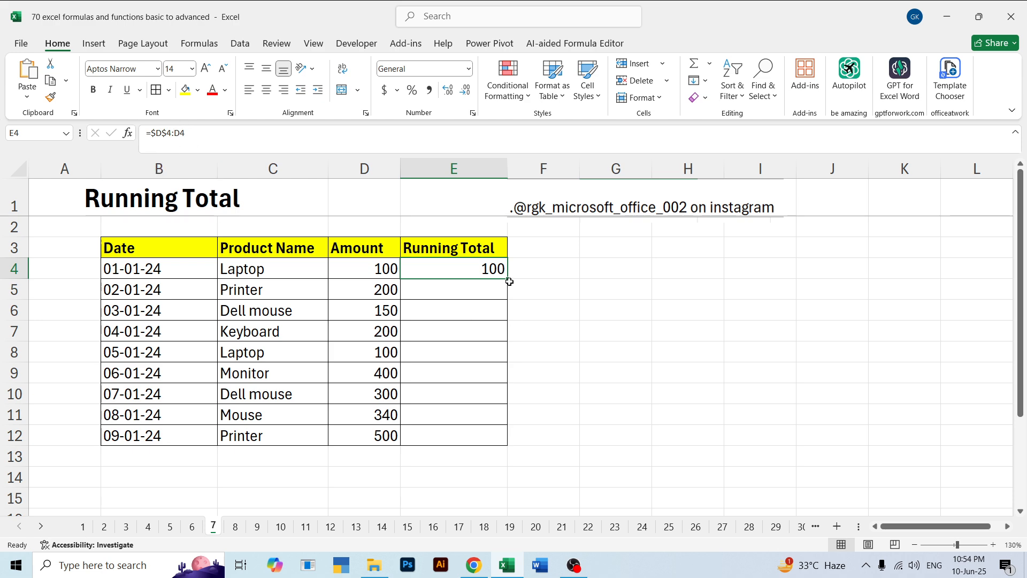
pyautogui.moveTo(509, 279); pyautogui.dragTo(505, 443)
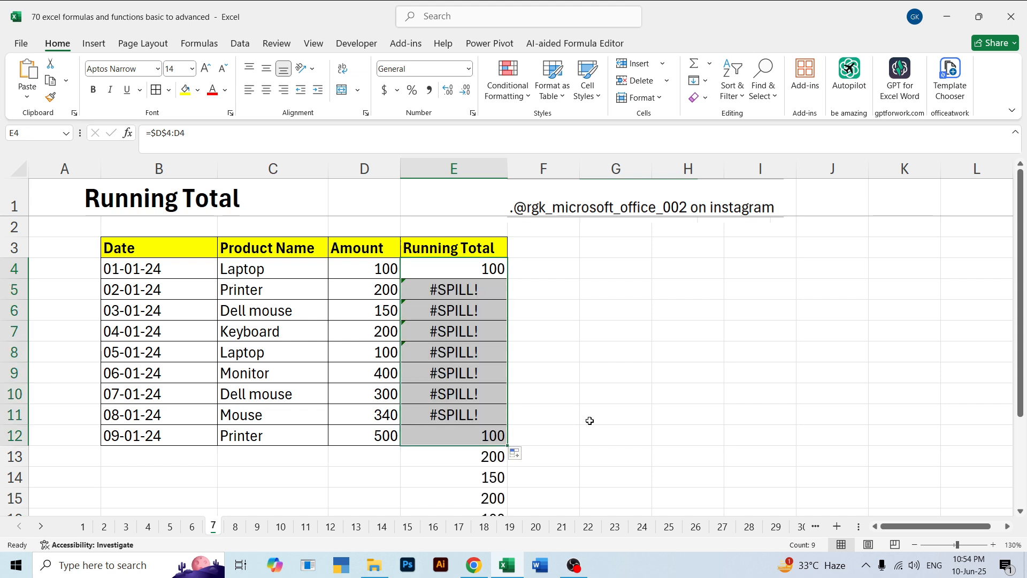
pyautogui.scroll(-3, 590, 420)
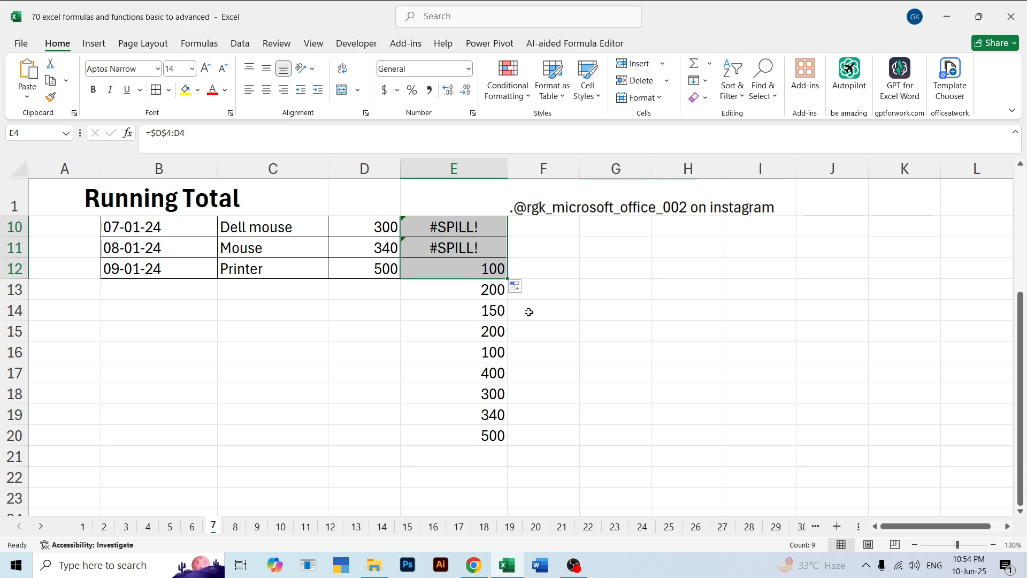
pyautogui.scroll(3, 476, 314)
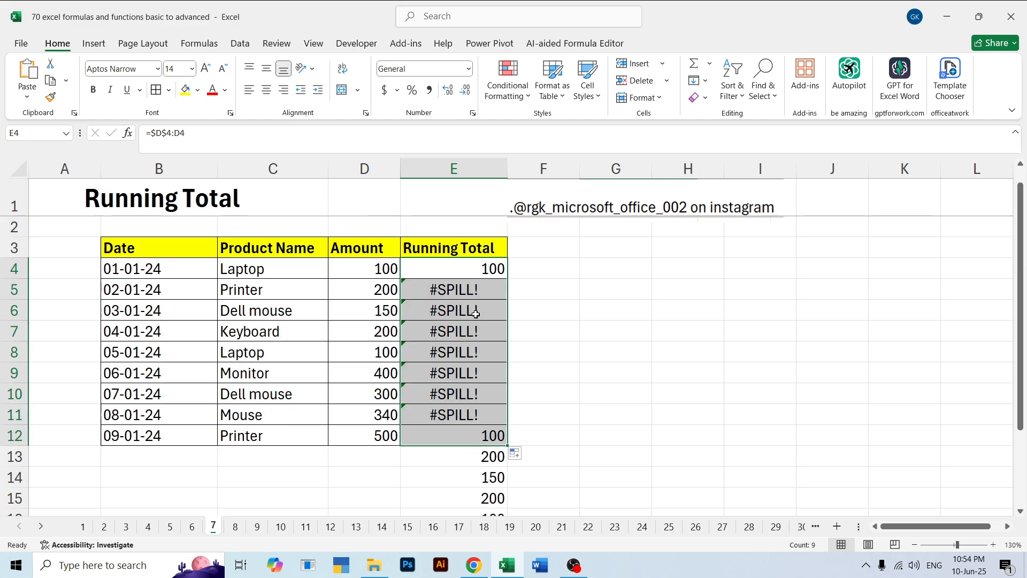
pyautogui.click(537, 371)
pyautogui.hotkey('ctrl', 'z')
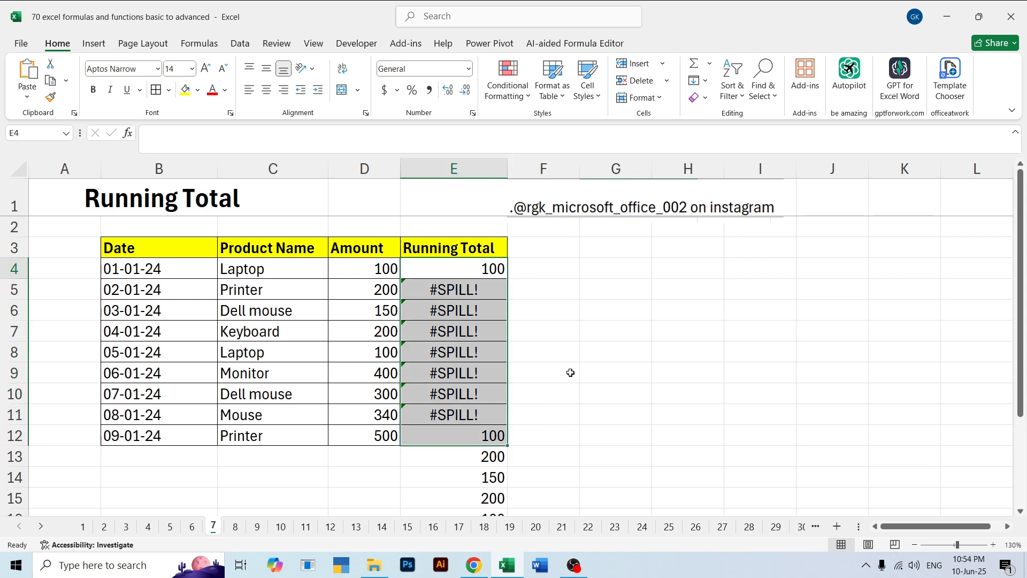
pyautogui.click(555, 351)
pyautogui.click(450, 275)
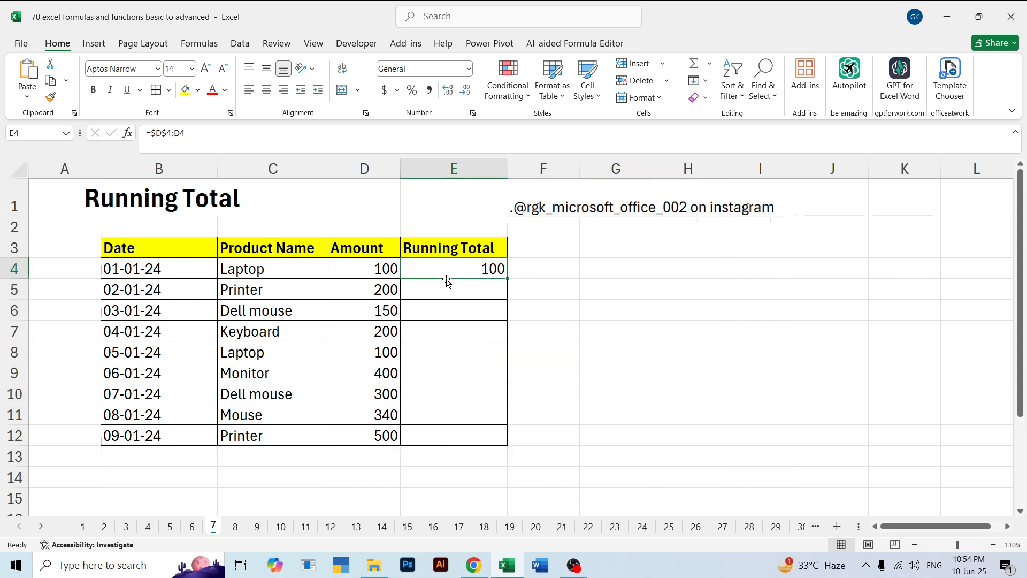
# Clear all contents and formatting from E4:F14
pyautogui.click(452, 291)
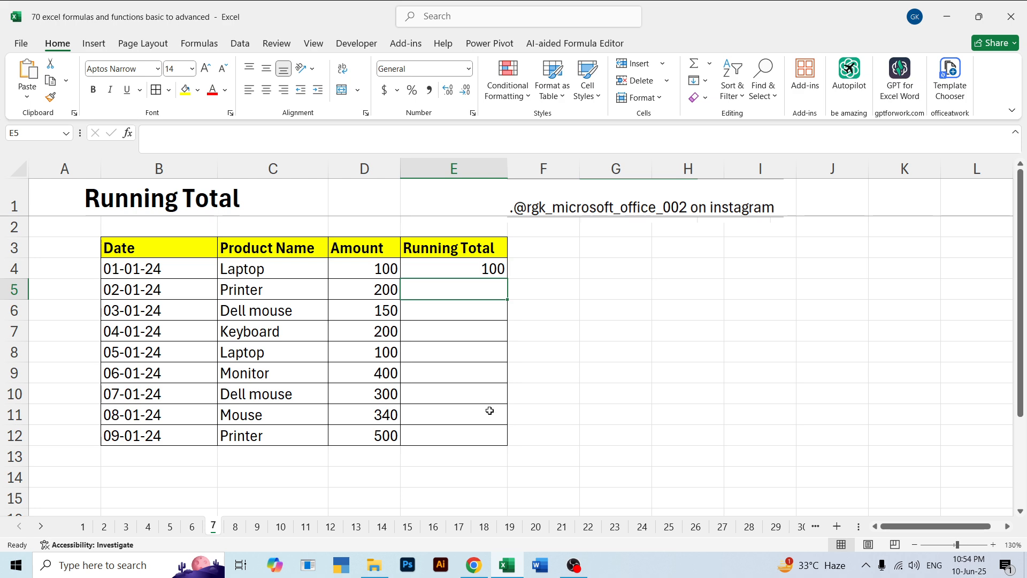
pyautogui.moveTo(512, 472); pyautogui.dragTo(458, 268)
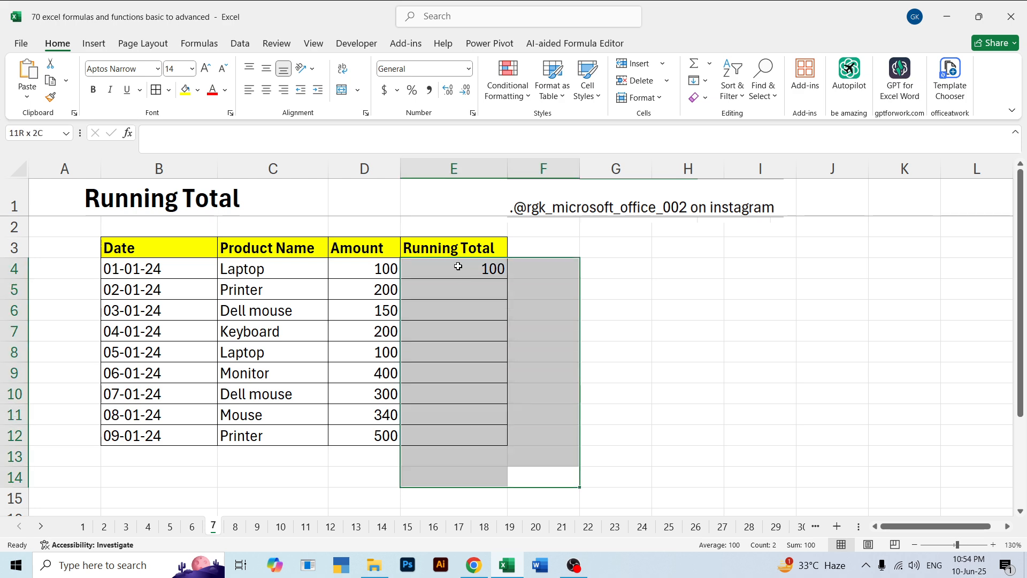
pyautogui.click(705, 98)
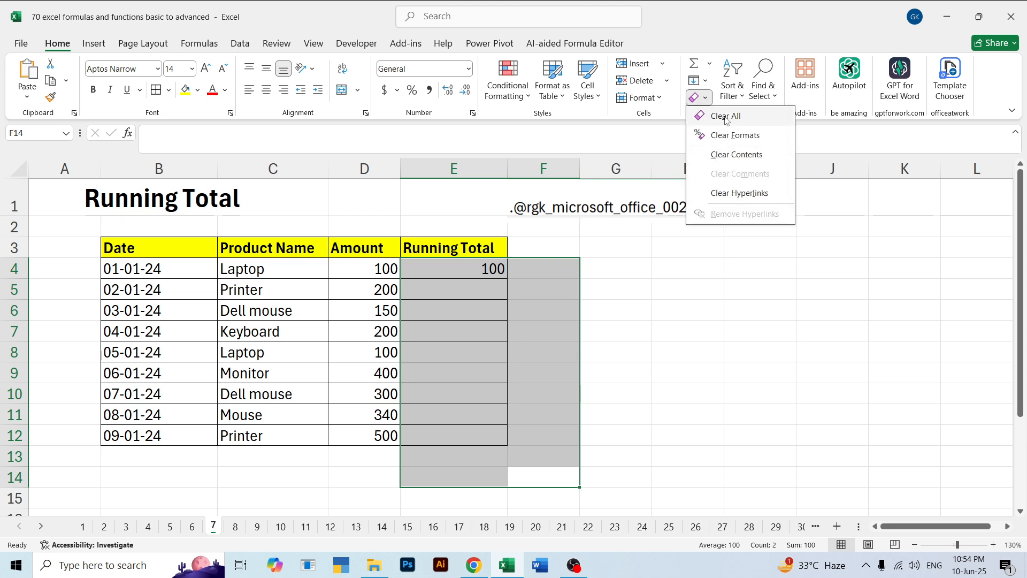
pyautogui.click(726, 119)
pyautogui.click(711, 286)
# Apply all borders to the Running Total cells E4:E12
pyautogui.moveTo(454, 267); pyautogui.dragTo(476, 423)
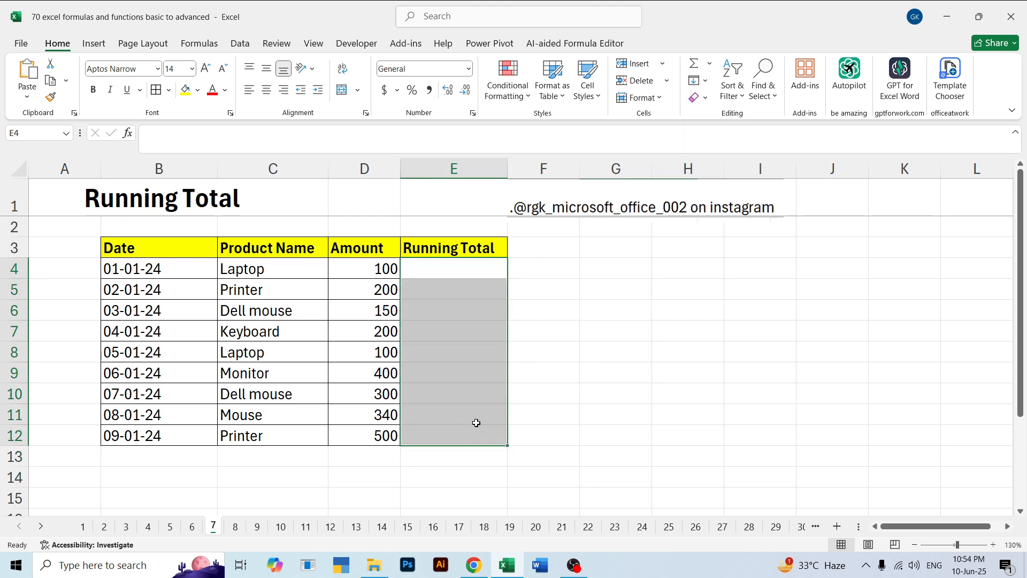
pyautogui.click(156, 89)
pyautogui.click(596, 301)
# Re-enter =$D$4:D4 in E4, making only the range's first reference absolute, and reselect E4
pyautogui.click(491, 268)
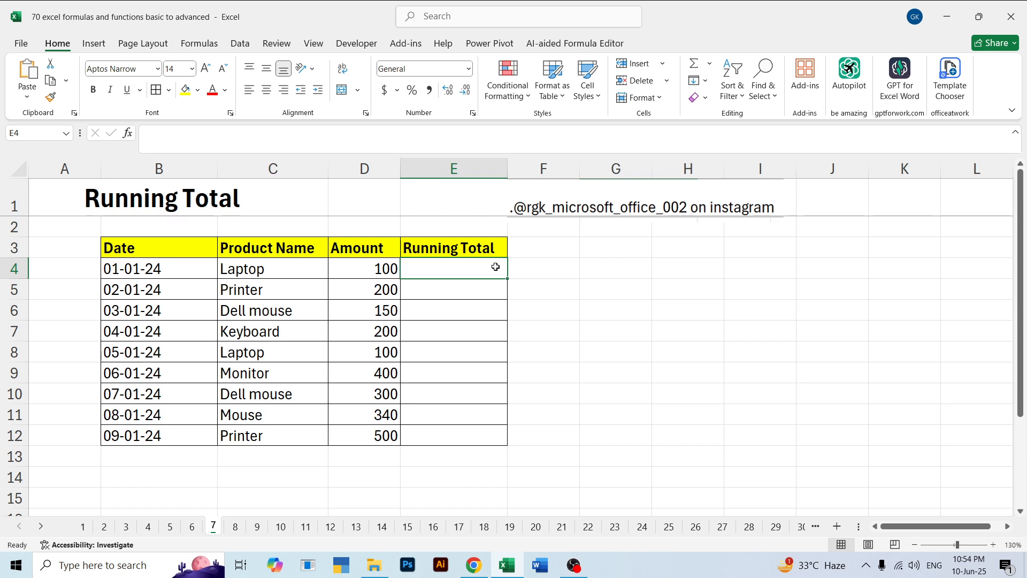
pyautogui.write('=')
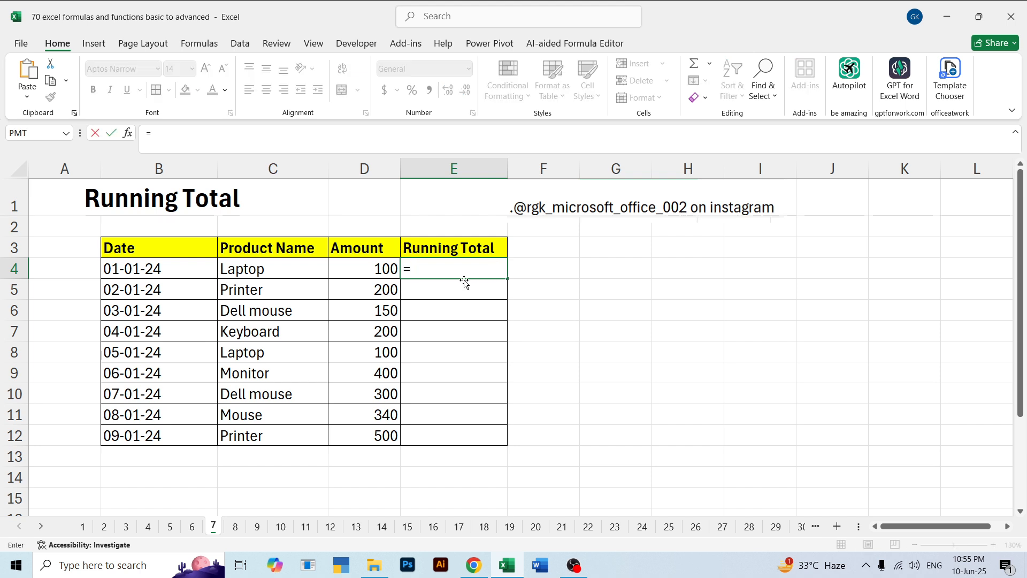
pyautogui.click(373, 266)
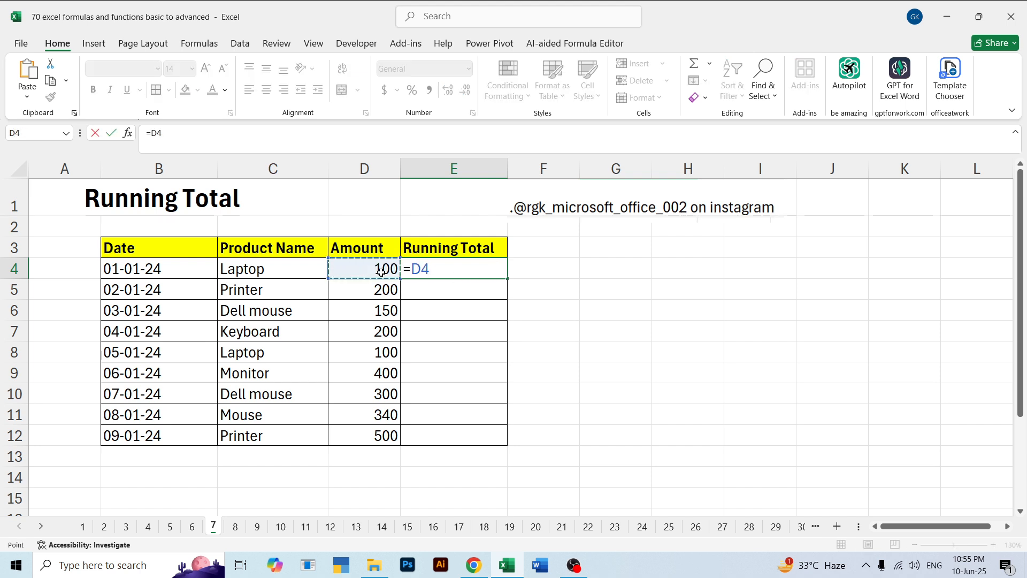
pyautogui.write(':')
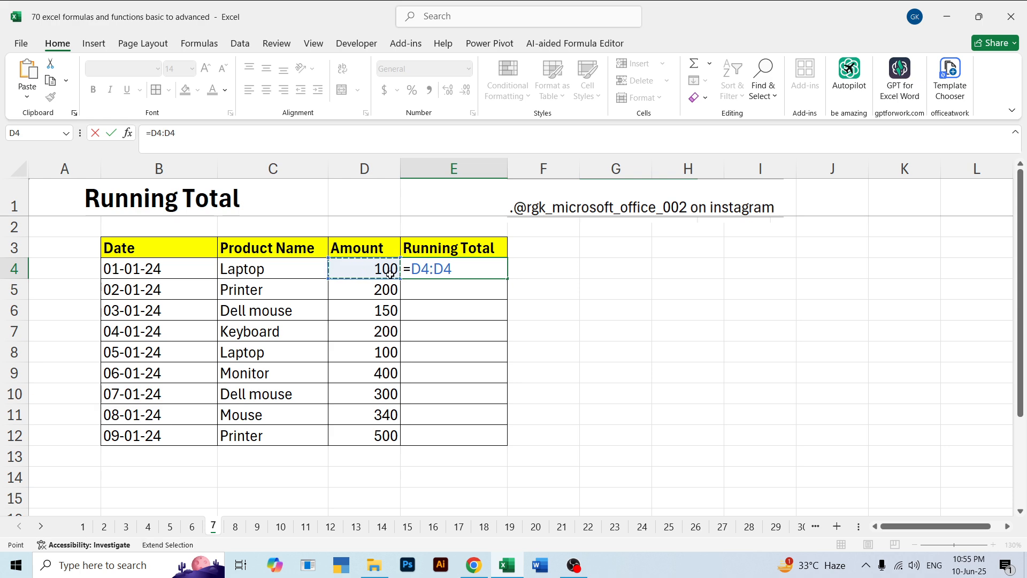
pyautogui.moveTo(453, 269); pyautogui.dragTo(420, 268)
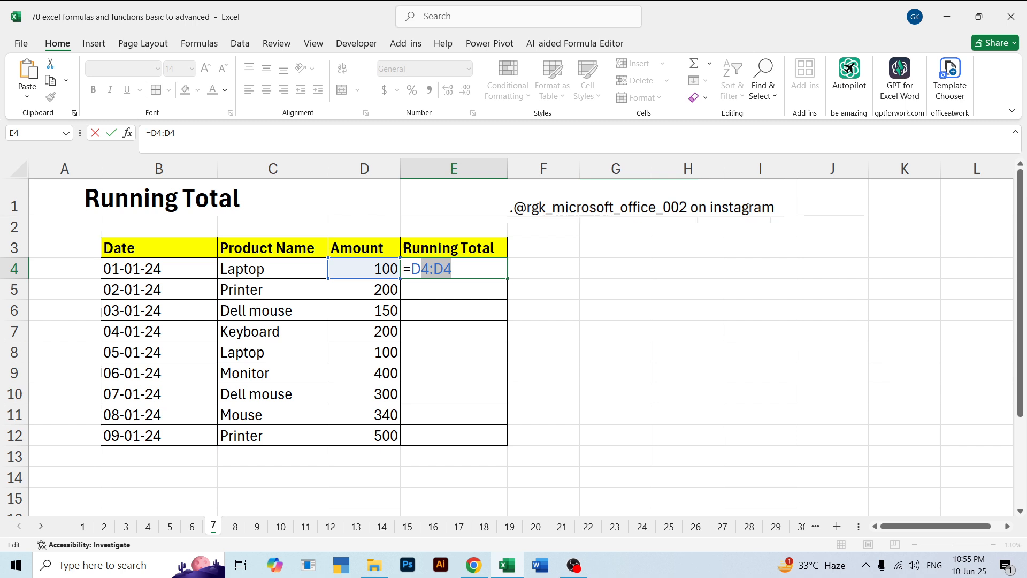
pyautogui.click(422, 268)
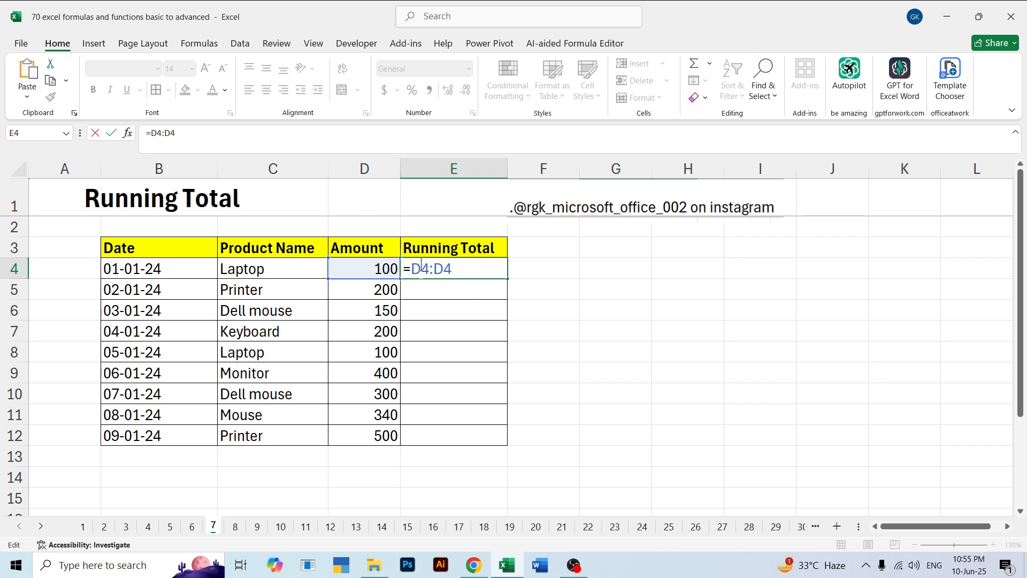
pyautogui.press('F4')
pyautogui.press('Return')
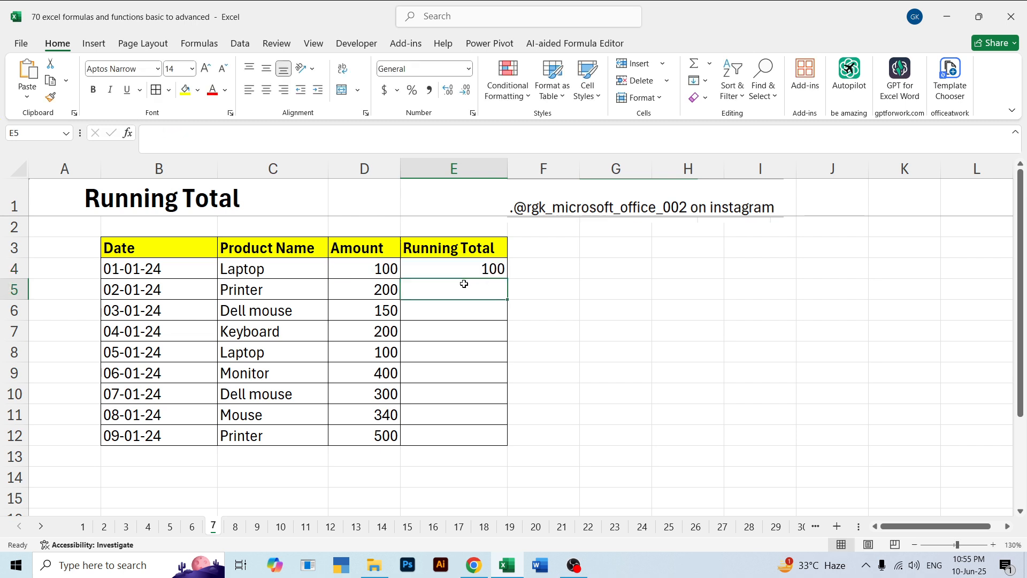
pyautogui.click(474, 263)
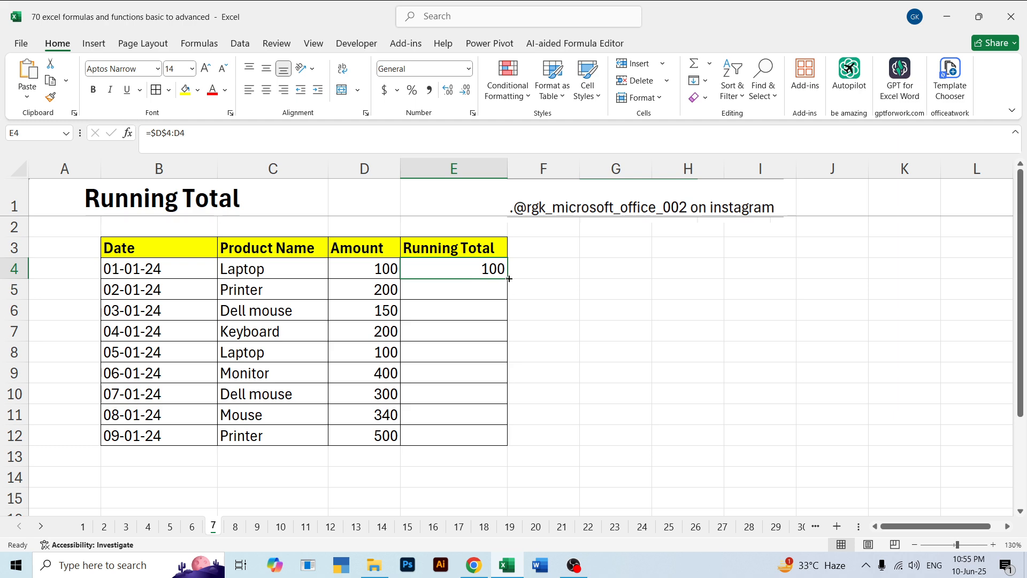
# Try copying the E4 running total formula down to E12 and examine the results in E5:E11
pyautogui.moveTo(509, 278); pyautogui.dragTo(497, 438)
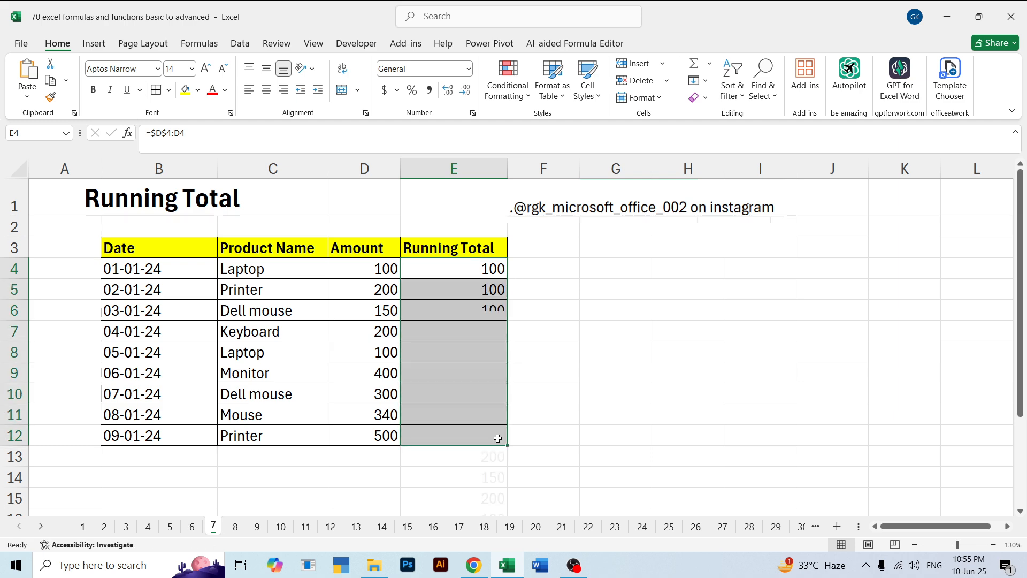
pyautogui.click(549, 428)
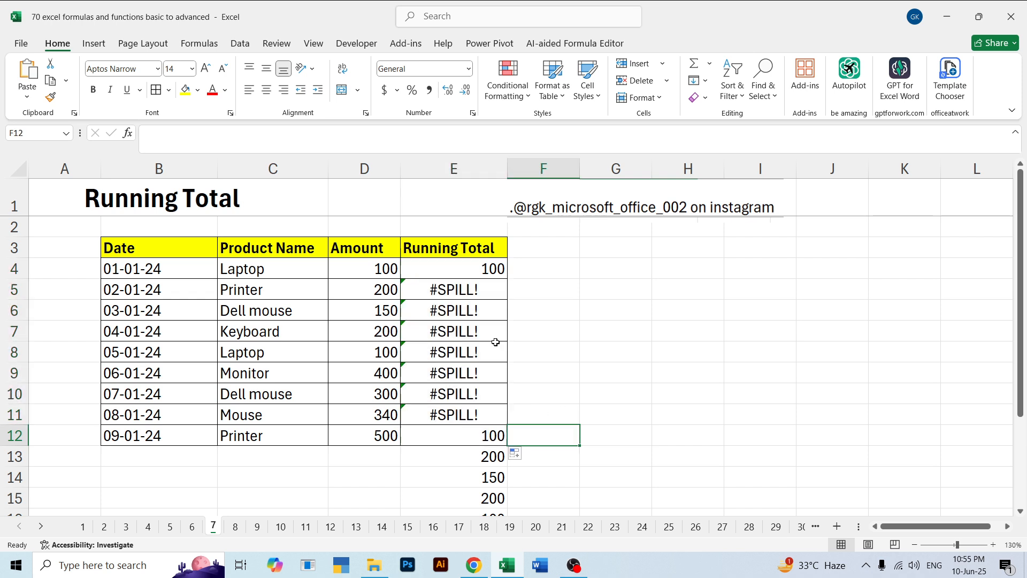
pyautogui.moveTo(462, 278); pyautogui.dragTo(484, 435)
pyautogui.click(571, 394)
pyautogui.moveTo(477, 291); pyautogui.dragTo(484, 409)
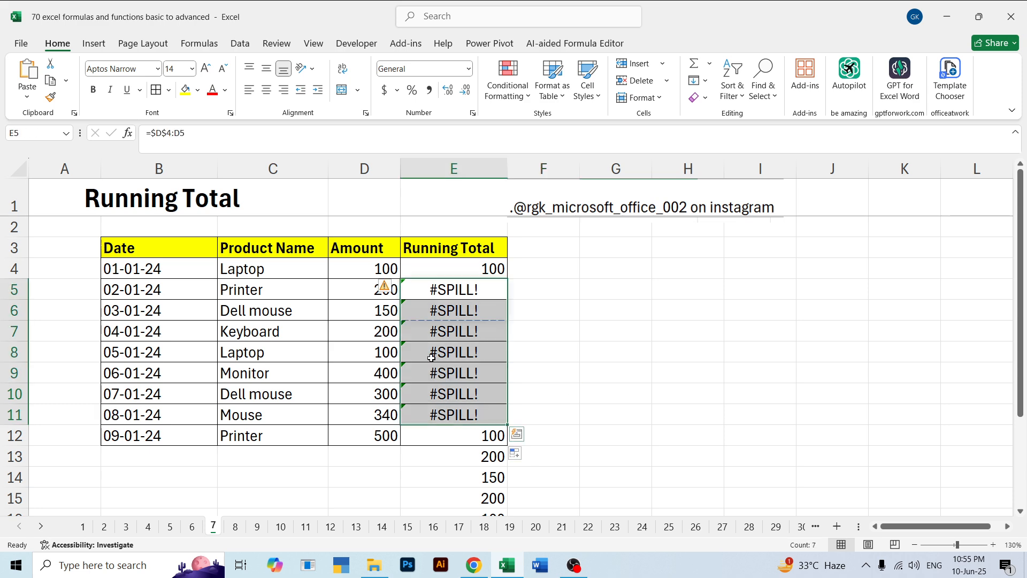
pyautogui.click(537, 334)
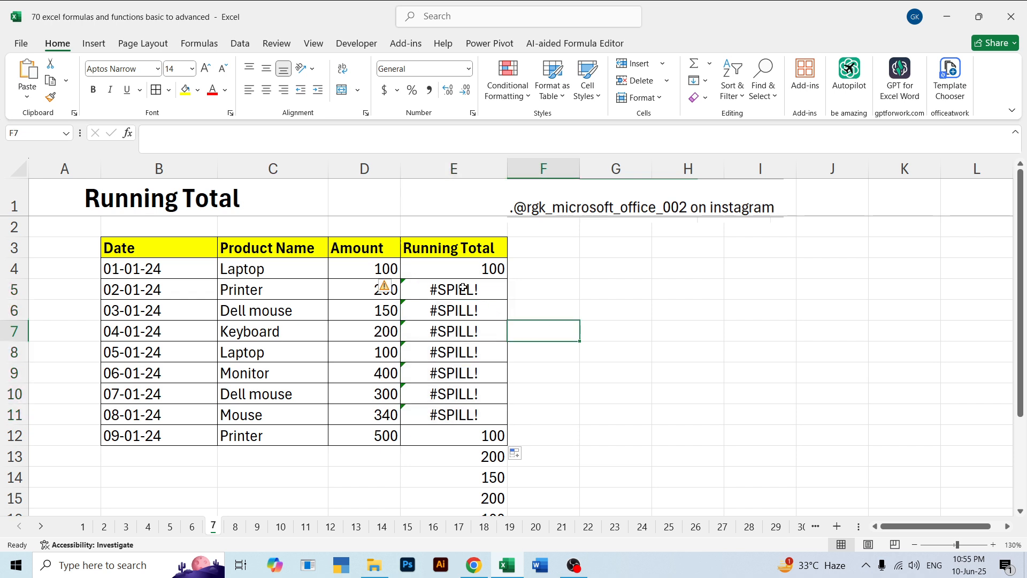
pyautogui.click(428, 291)
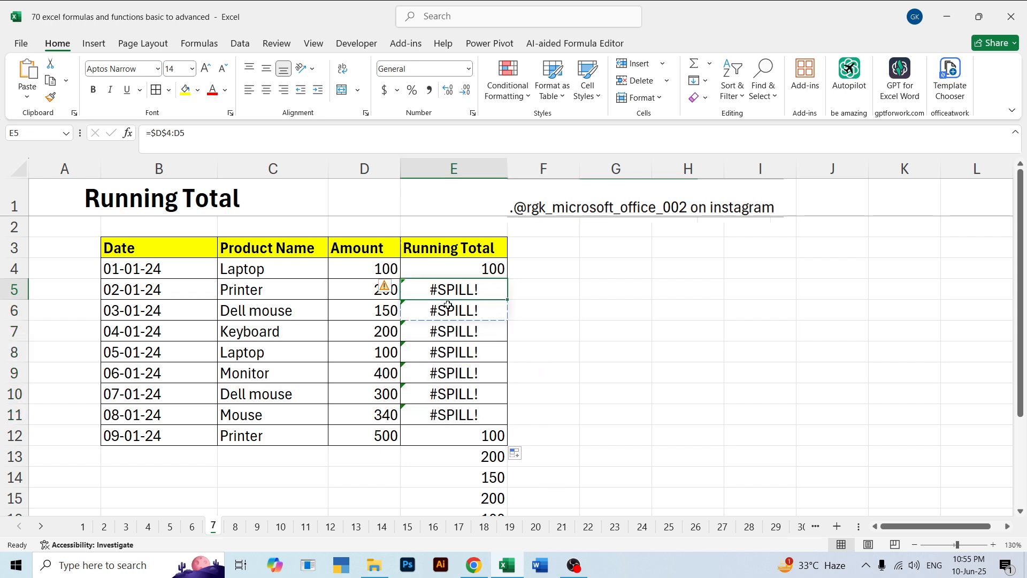
# Clear the contents of the Running Total cells E5:E11 and E12
pyautogui.moveTo(450, 286); pyautogui.dragTo(463, 417)
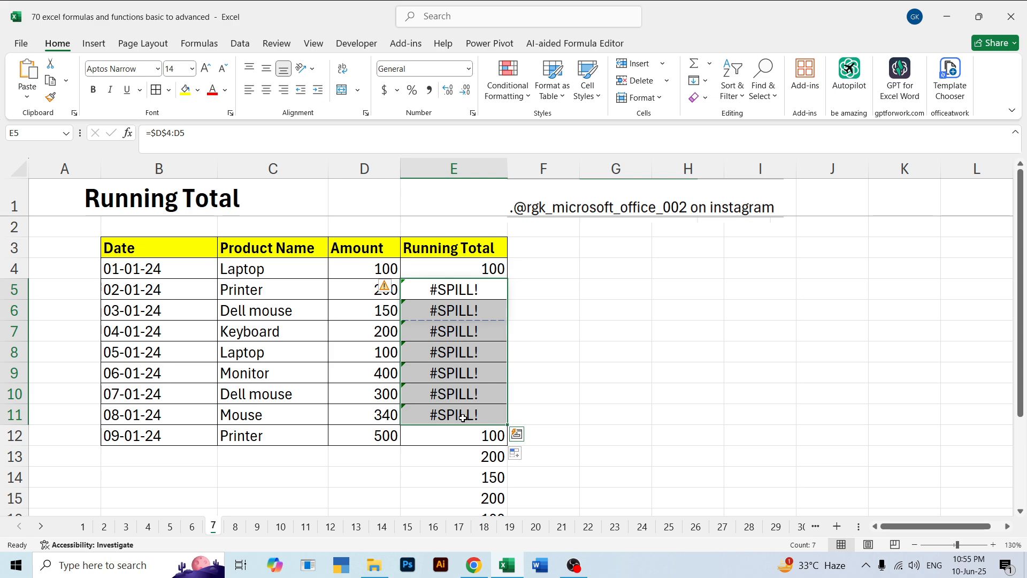
pyautogui.press('Delete')
pyautogui.click(483, 436)
pyautogui.press('Delete')
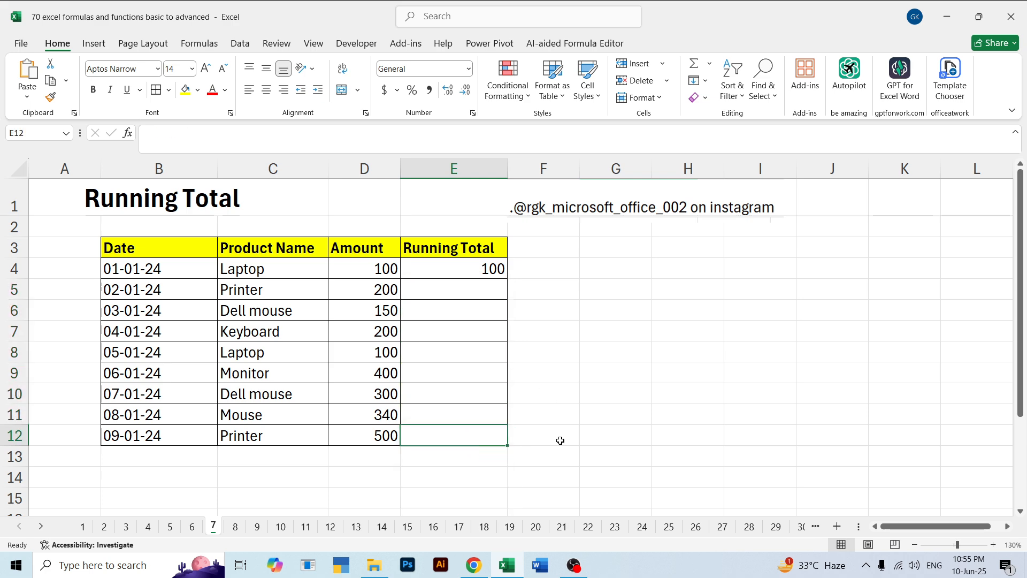
# Undo the deletion in E12 and examine the range that its formula spills below the table
pyautogui.hotkey('ctrl', 'z')
pyautogui.click(546, 399)
pyautogui.click(491, 433)
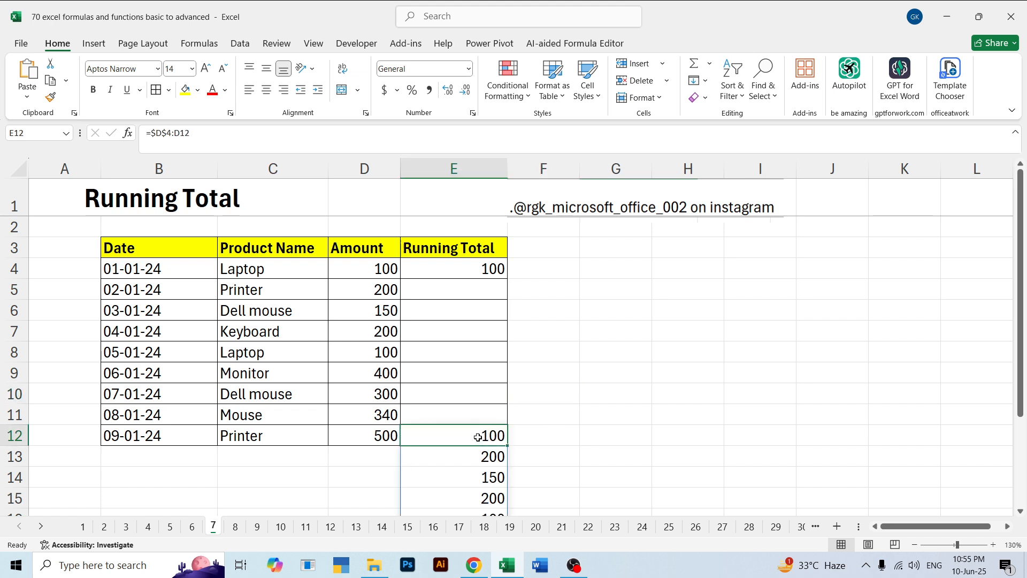
pyautogui.hotkey('shift', 'Down')
pyautogui.hotkey('shift', 'Down')
pyautogui.hotkey('shift', 'Down')
pyautogui.hotkey('shift', 'Down')
pyautogui.hotkey('shift', 'Down')
pyautogui.hotkey('shift', 'Down')
pyautogui.hotkey('shift', 'Down')
pyautogui.hotkey('shift', 'Down')
pyautogui.hotkey('shift', 'Down')
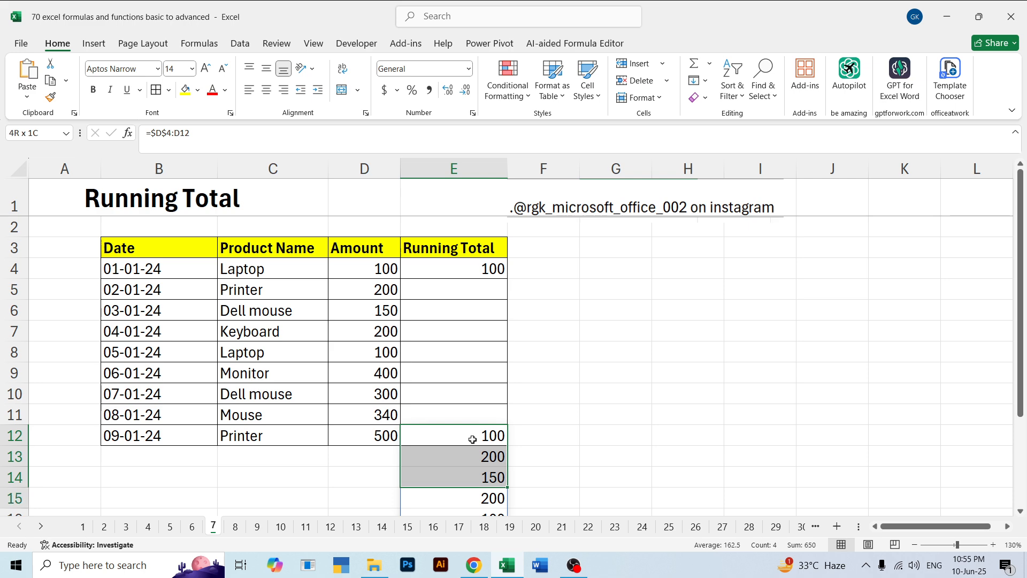
pyautogui.hotkey('shift', 'Up')
pyautogui.hotkey('shift', 'Up')
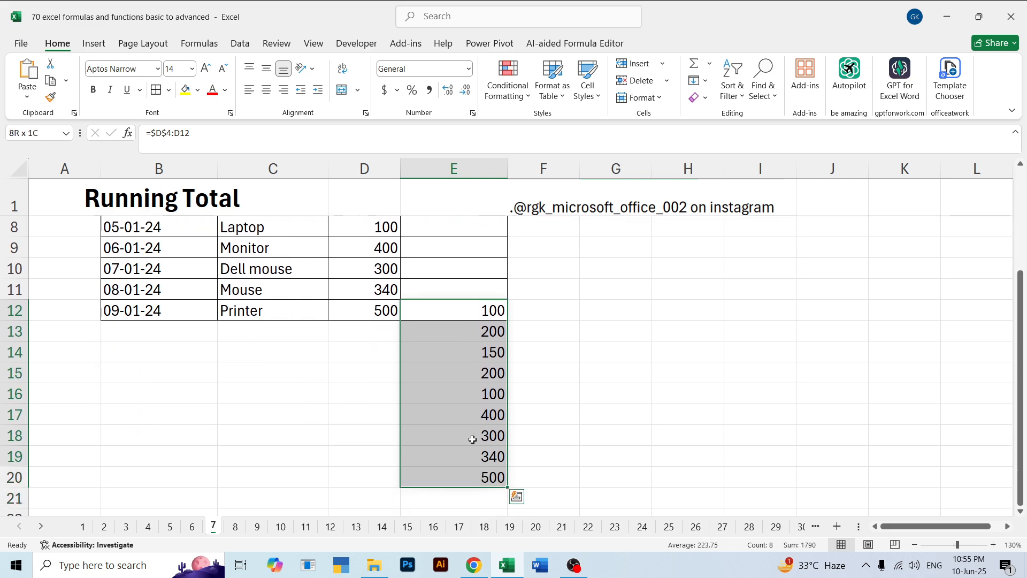
pyautogui.click(672, 368)
pyautogui.scroll(2, 606, 375)
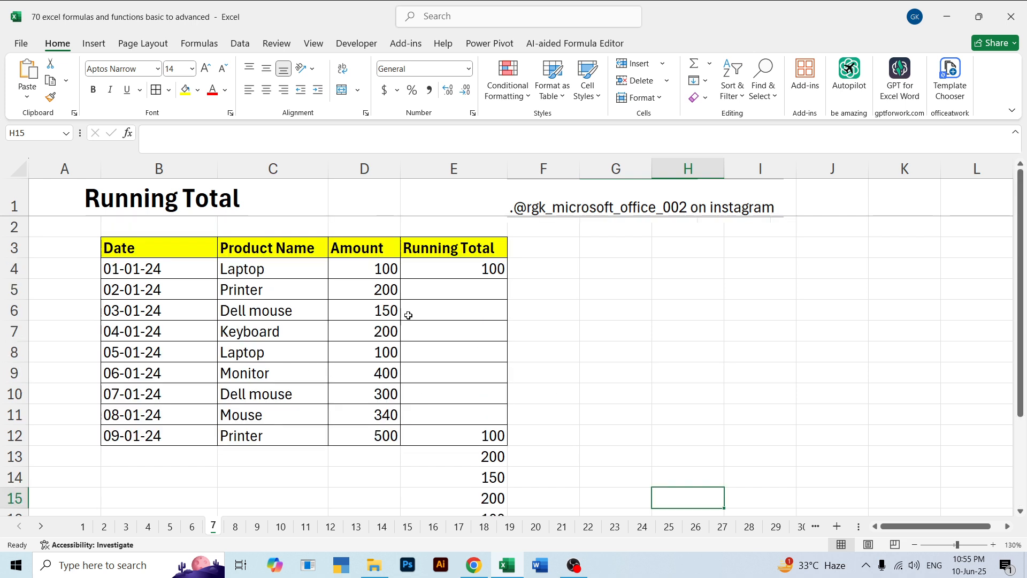
# Clear the remaining Running Total formulas in E4 and E12
pyautogui.click(439, 261)
pyautogui.press('Delete')
pyautogui.click(708, 310)
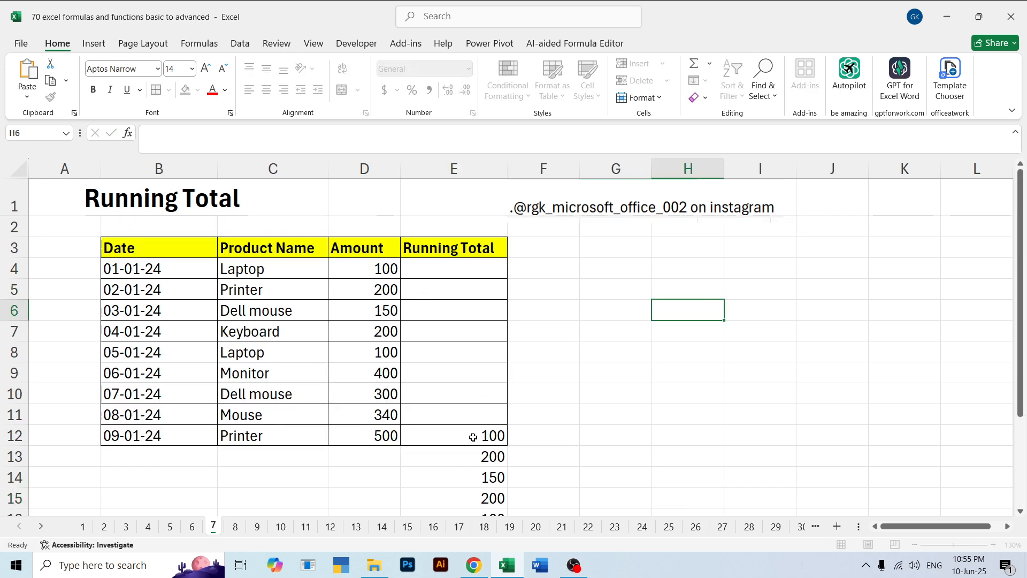
pyautogui.click(472, 436)
pyautogui.press('Delete')
pyautogui.click(654, 372)
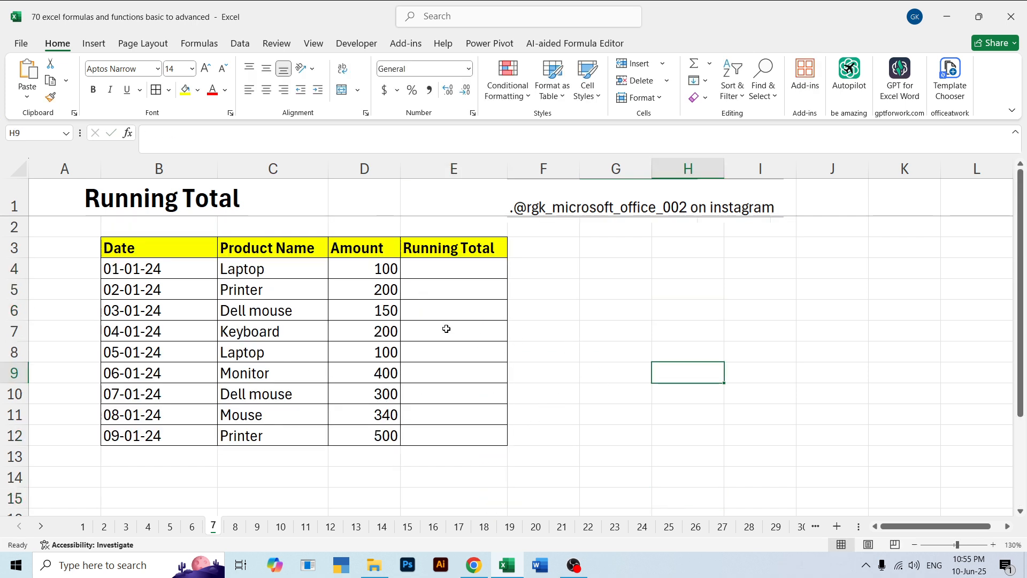
# Copy the table B3:E12 and paste only its values starting at B29
pyautogui.moveTo(145, 254); pyautogui.dragTo(415, 436)
pyautogui.hotkey('ctrl', 'c')
pyautogui.scroll(-8, 307, 365)
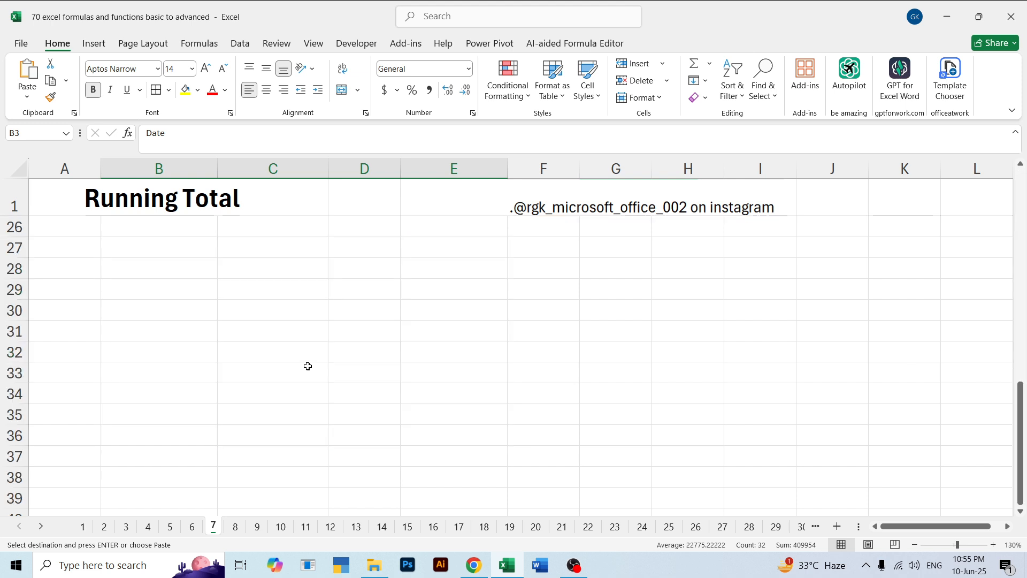
pyautogui.click(135, 273)
pyautogui.click(136, 299)
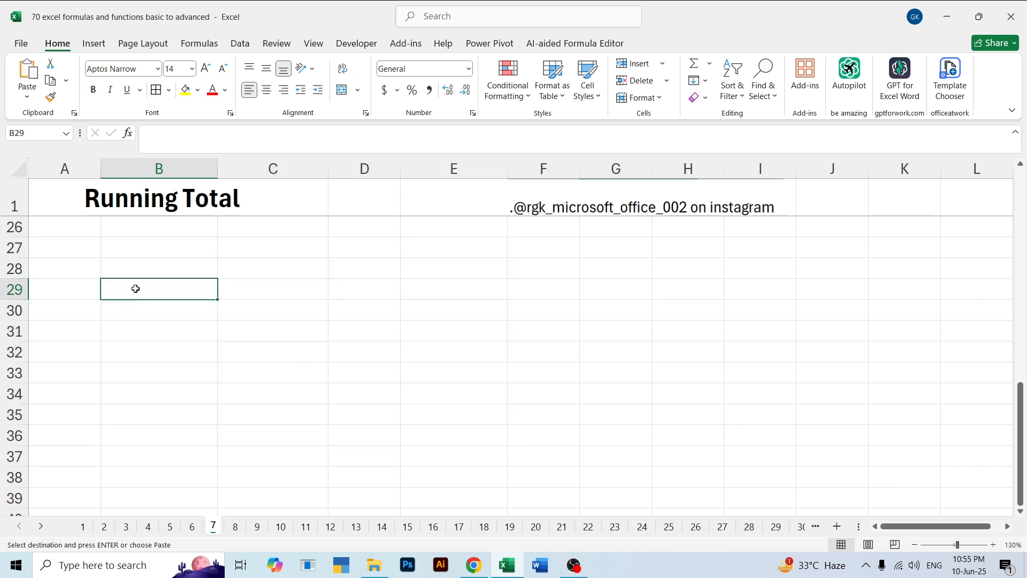
pyautogui.rightClick(136, 293)
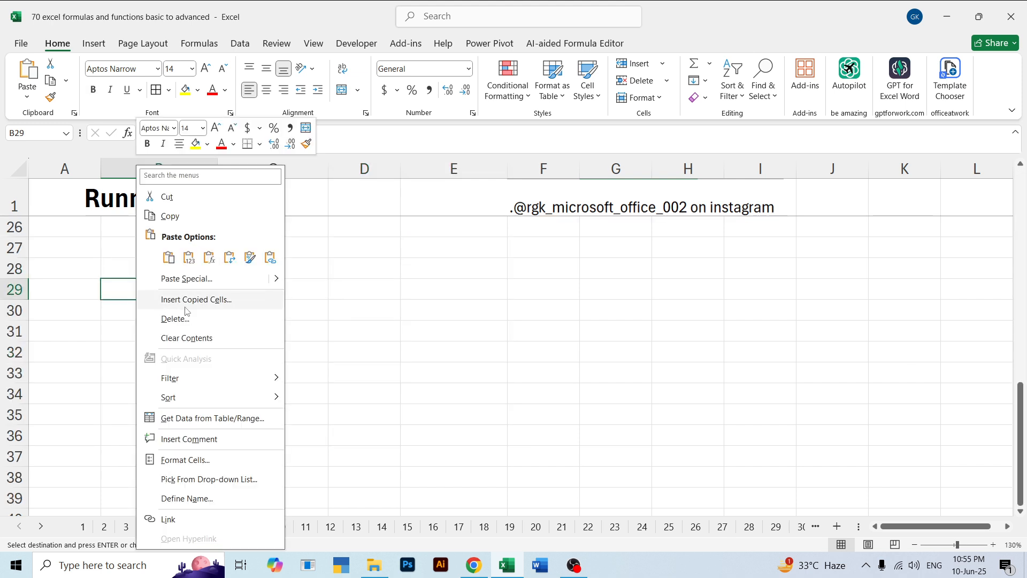
pyautogui.click(187, 278)
pyautogui.click(83, 252)
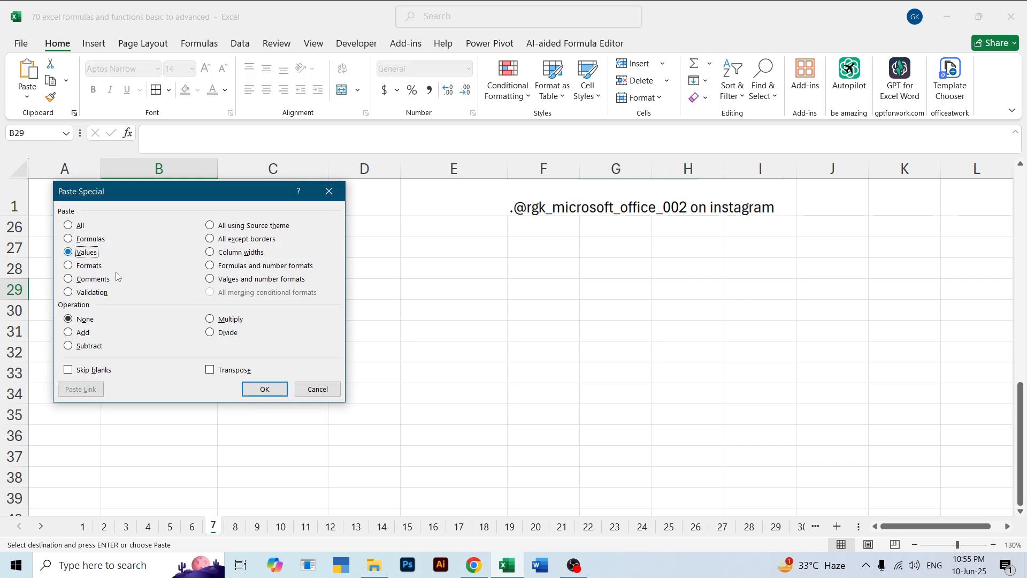
pyautogui.click(264, 389)
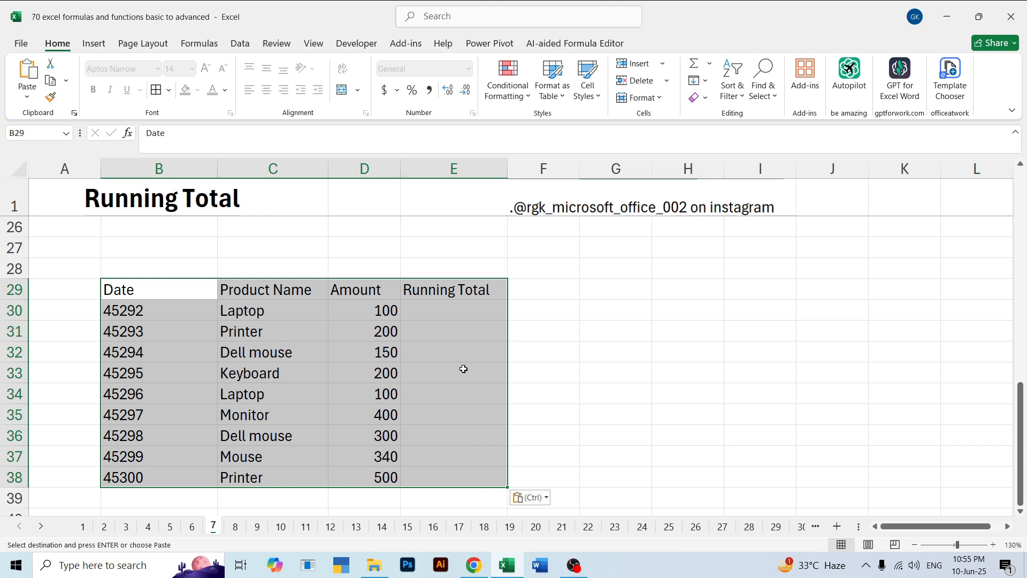
# Apply all borders to the pasted table B29:E38 and fill its header row B29:E29 yellow
pyautogui.click(609, 328)
pyautogui.moveTo(128, 289); pyautogui.dragTo(434, 478)
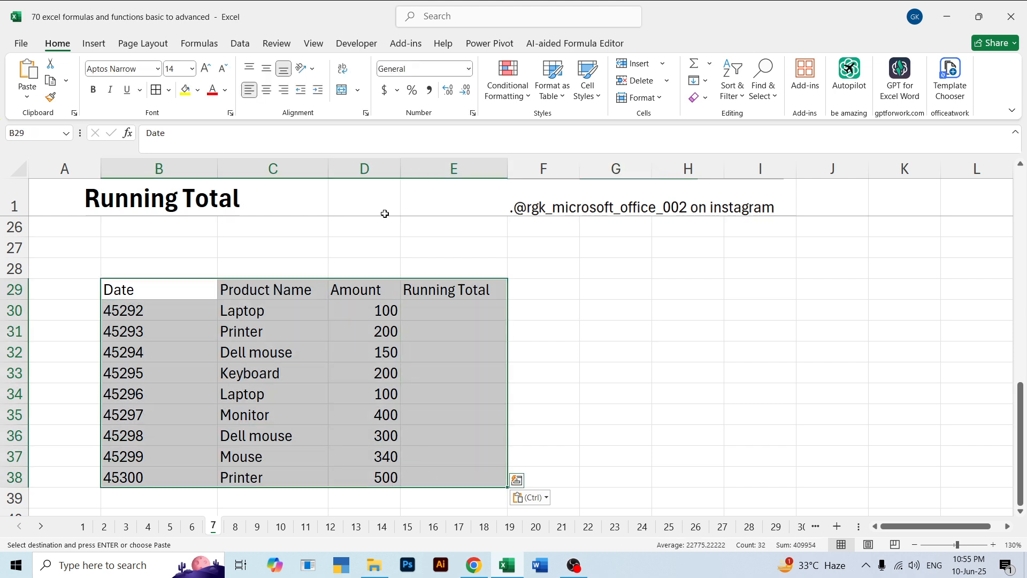
pyautogui.click(156, 91)
pyautogui.click(206, 328)
pyautogui.moveTo(179, 291); pyautogui.dragTo(442, 292)
pyautogui.click(185, 90)
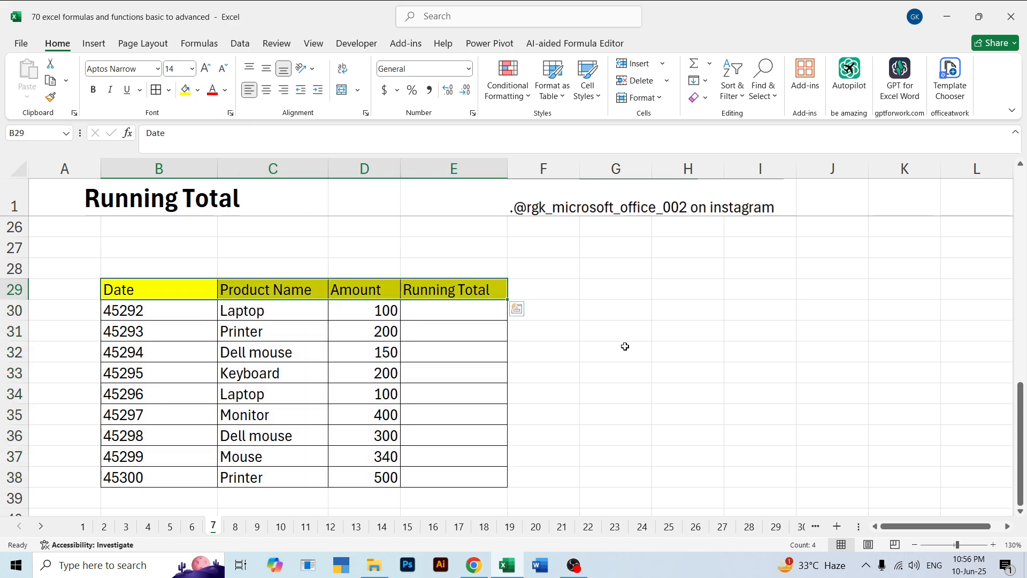
pyautogui.click(687, 310)
# Enter =$D$30:D30 in E30, making only the range's first reference absolute, and reselect E30
pyautogui.click(445, 315)
pyautogui.write('=')
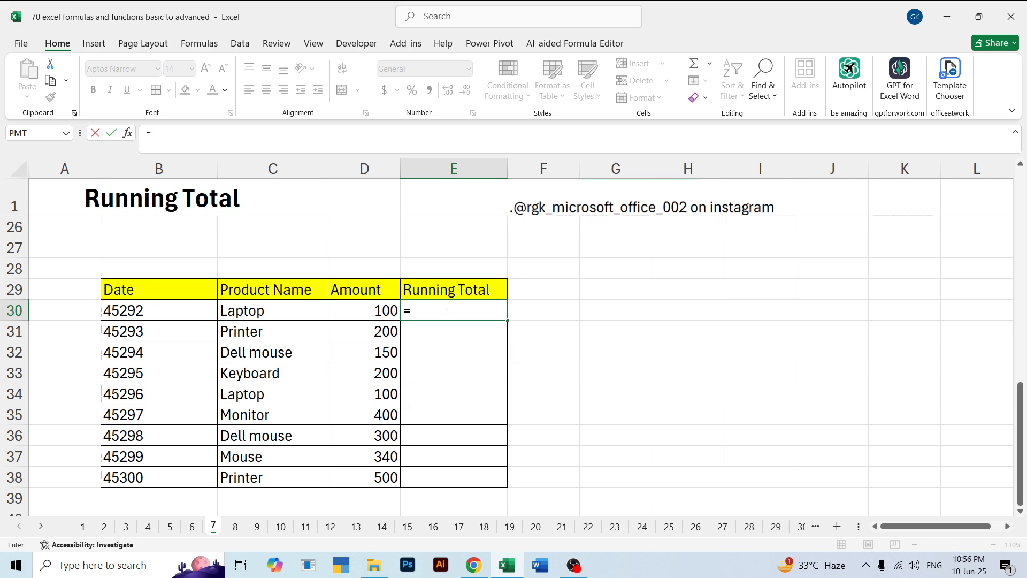
pyautogui.scroll(2, 448, 314)
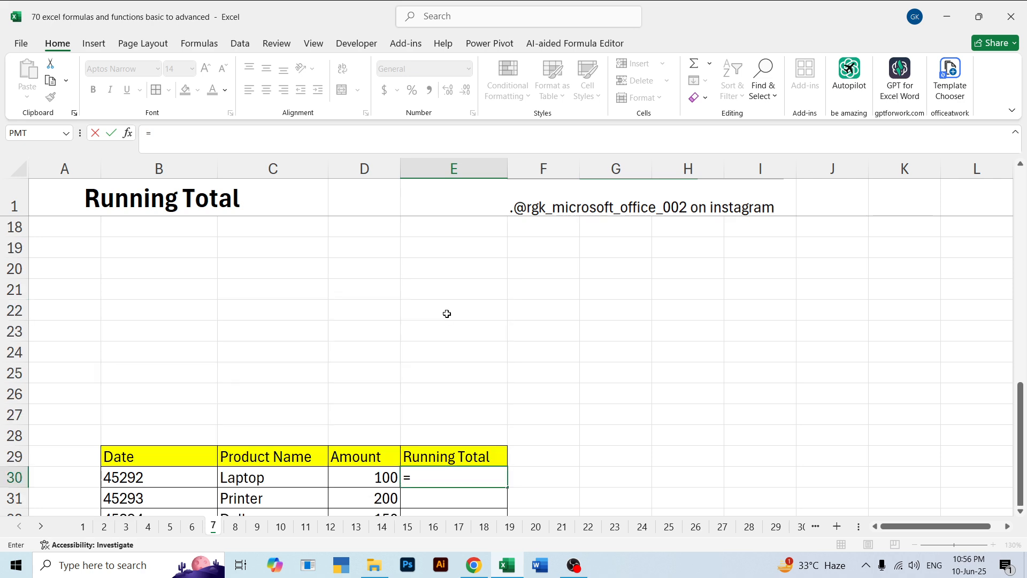
pyautogui.scroll(-5, 448, 314)
pyautogui.scroll(3, 476, 314)
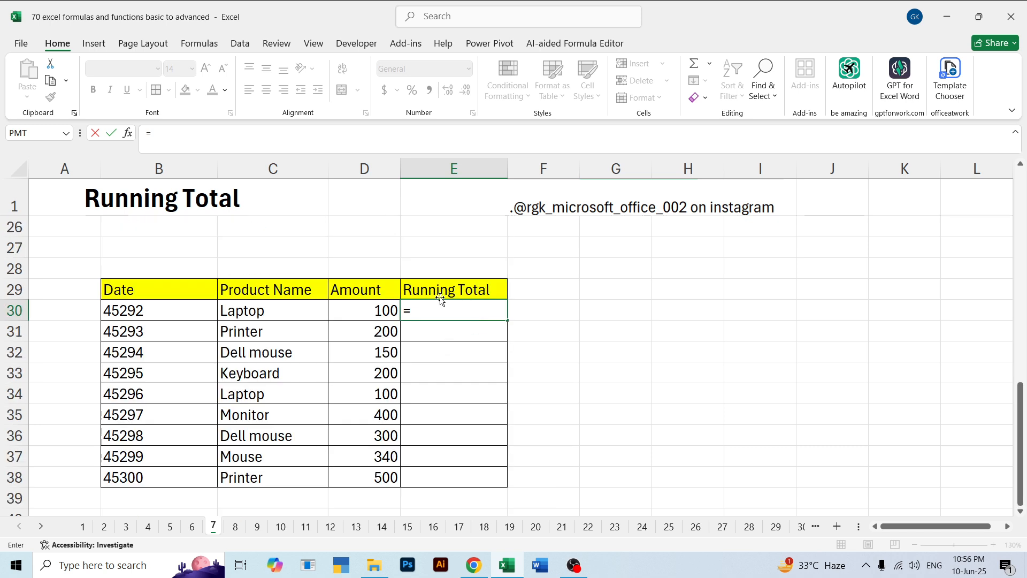
pyautogui.click(377, 311)
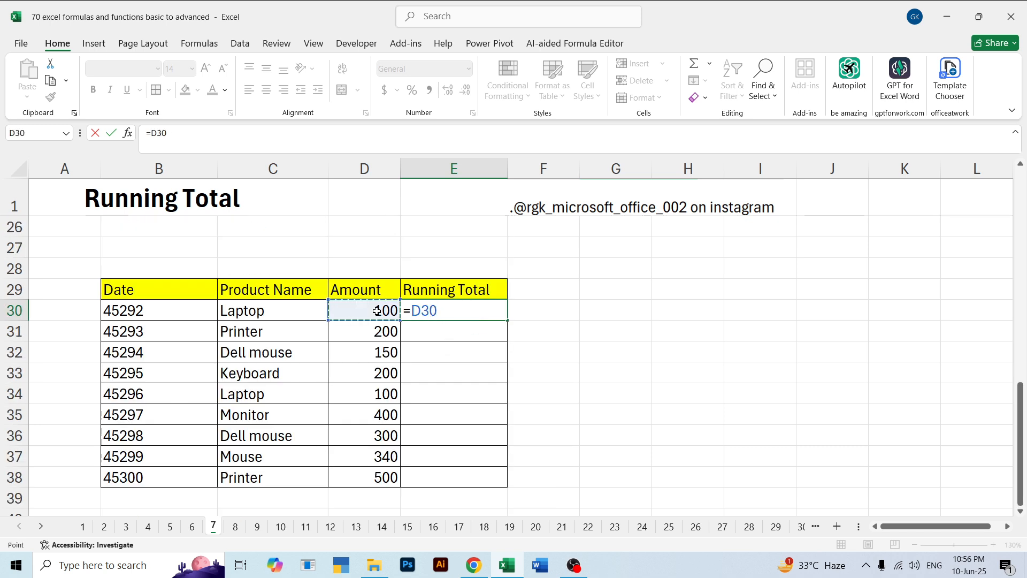
pyautogui.press('F8')
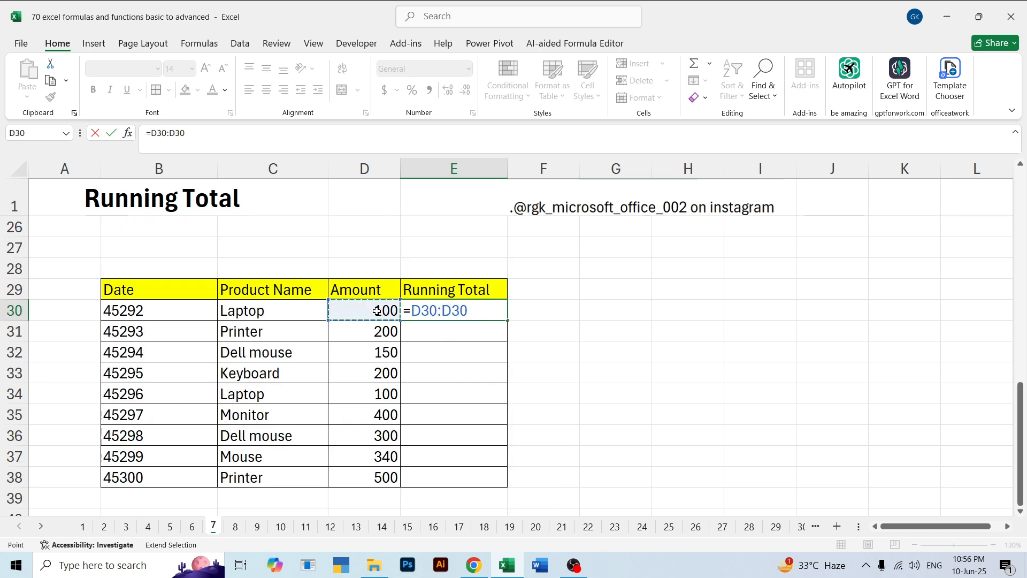
pyautogui.moveTo(469, 311); pyautogui.dragTo(415, 311)
pyautogui.click(421, 312)
pyautogui.press('F4')
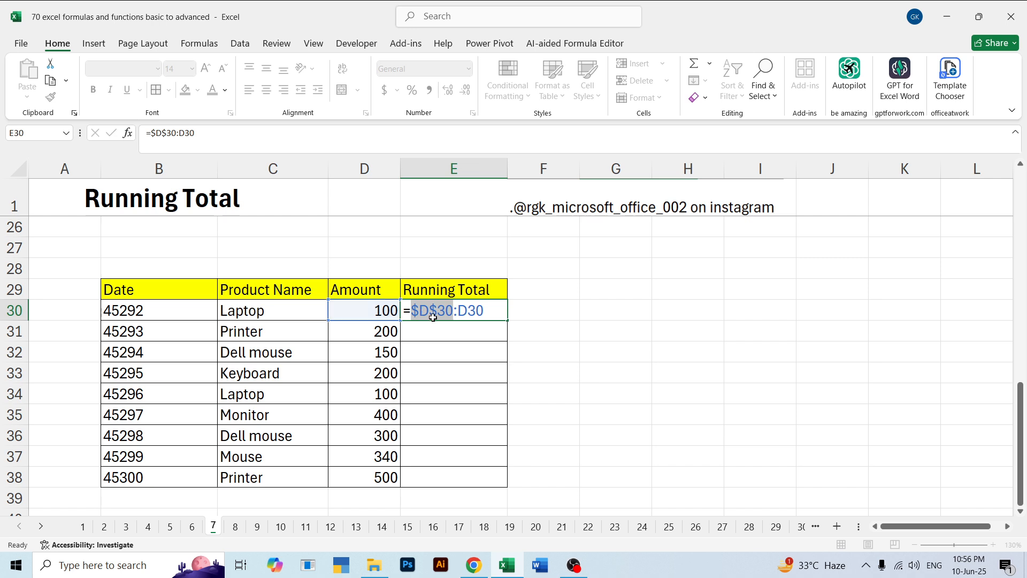
pyautogui.press('Return')
pyautogui.click(442, 310)
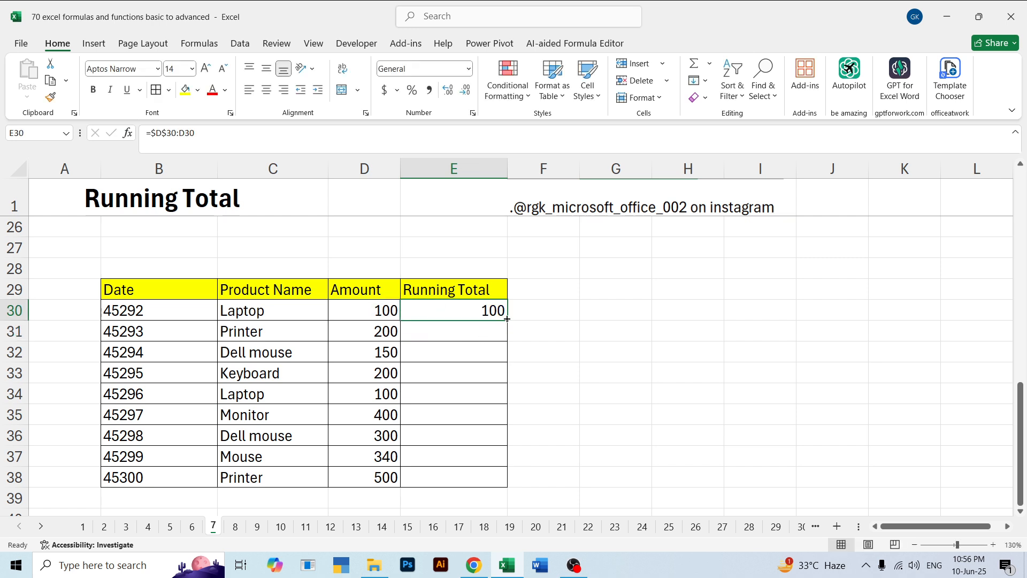
# Try copying the E30 formula down to E38, and undo both the copy and the E30 entry
pyautogui.moveTo(507, 319); pyautogui.dragTo(507, 485)
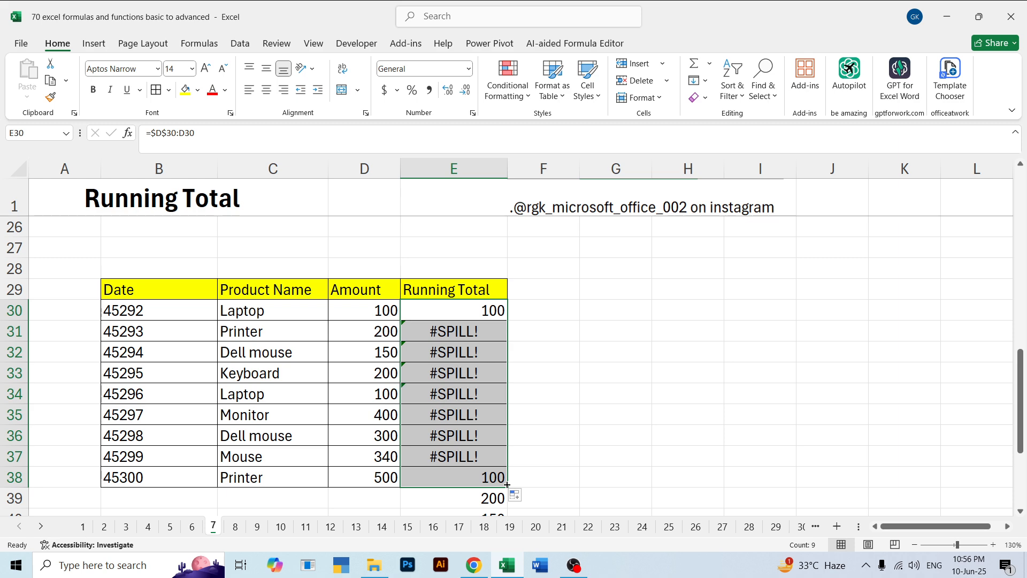
pyautogui.click(518, 396)
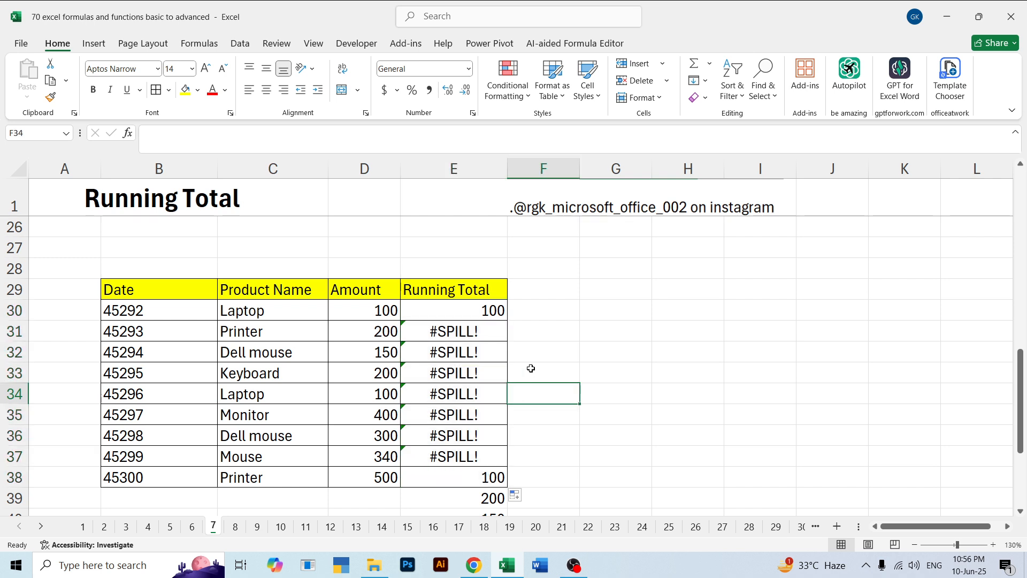
pyautogui.scroll(3, 530, 368)
pyautogui.hotkey('ctrl', 'z')
pyautogui.hotkey('ctrl', 'z')
pyautogui.scroll(3, 525, 353)
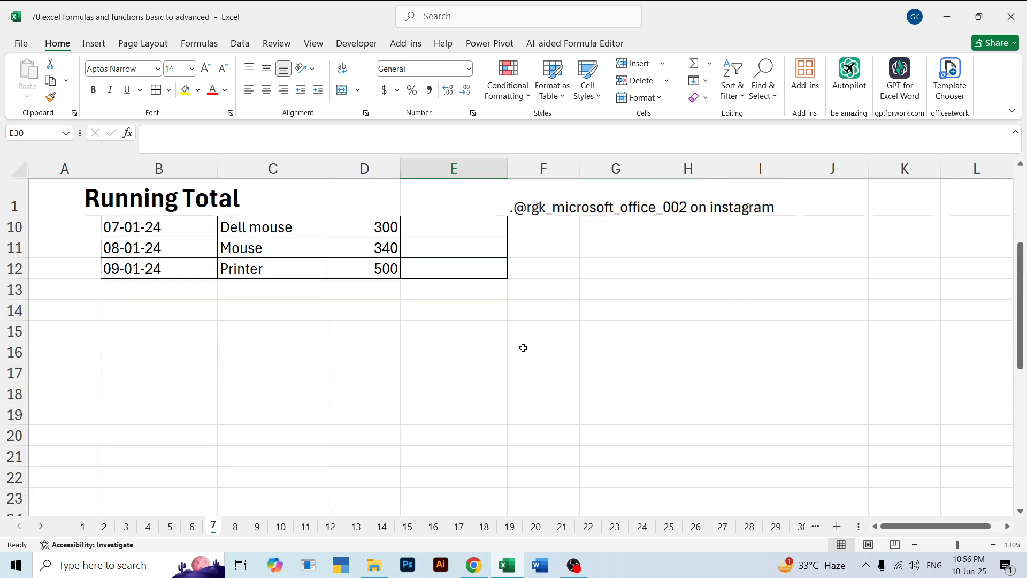
# Undo the yellow header fill and the borders on the pasted table at B29:E38
pyautogui.click(511, 347)
pyautogui.hotkey('ctrl', 'z')
pyautogui.scroll(5, 515, 363)
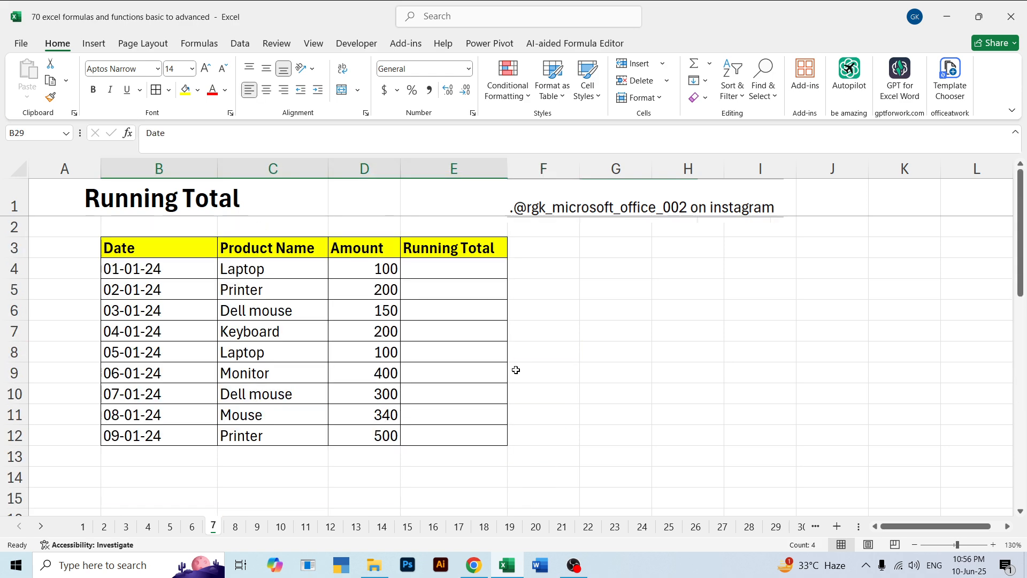
pyautogui.hotkey('ctrl', 'z')
pyautogui.scroll(4, 589, 346)
pyautogui.scroll(-8, 589, 347)
pyautogui.scroll(10, 589, 346)
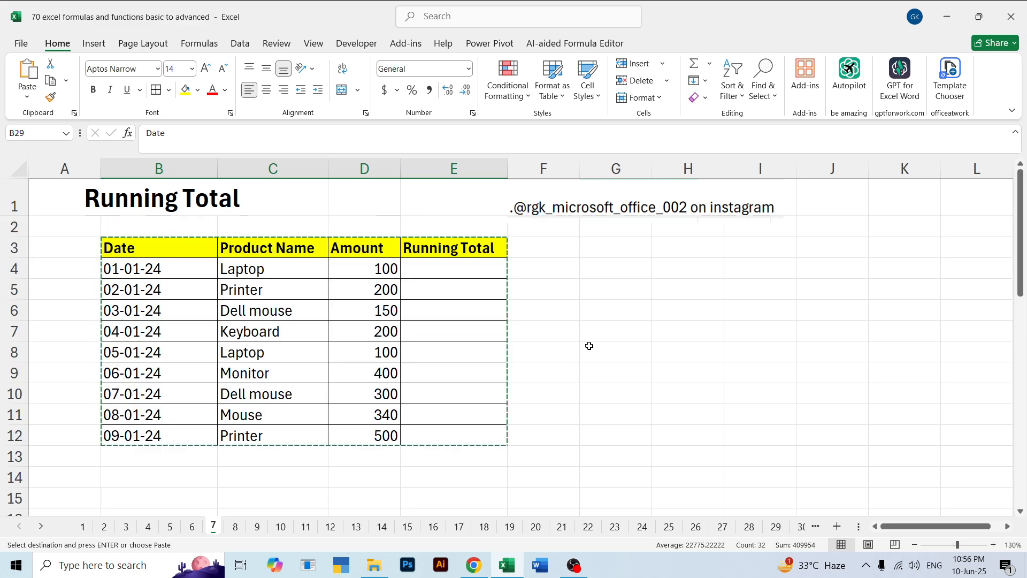
# Undo the values paste and the earlier Running Total edits, back to before E4:F14 was cleared
pyautogui.hotkey('ctrl', 'z')
pyautogui.hotkey('ctrl', 'z')
pyautogui.hotkey('ctrl', 'z')
pyautogui.hotkey('ctrl', 'z')
pyautogui.hotkey('ctrl', 'z')
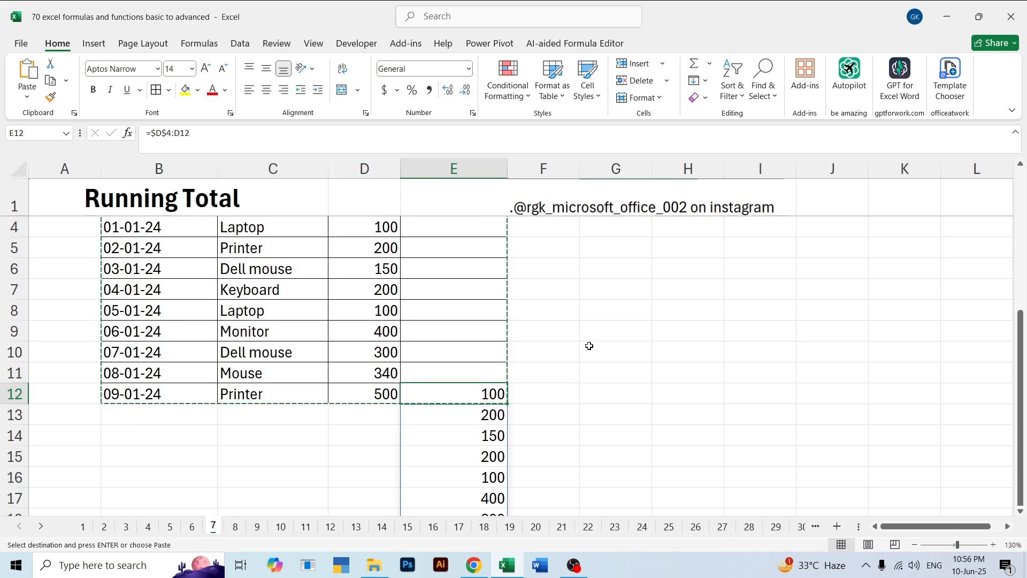
pyautogui.hotkey('ctrl', 'z')
pyautogui.hotkey('ctrl', 'z')
pyautogui.hotkey('ctrl', 'z')
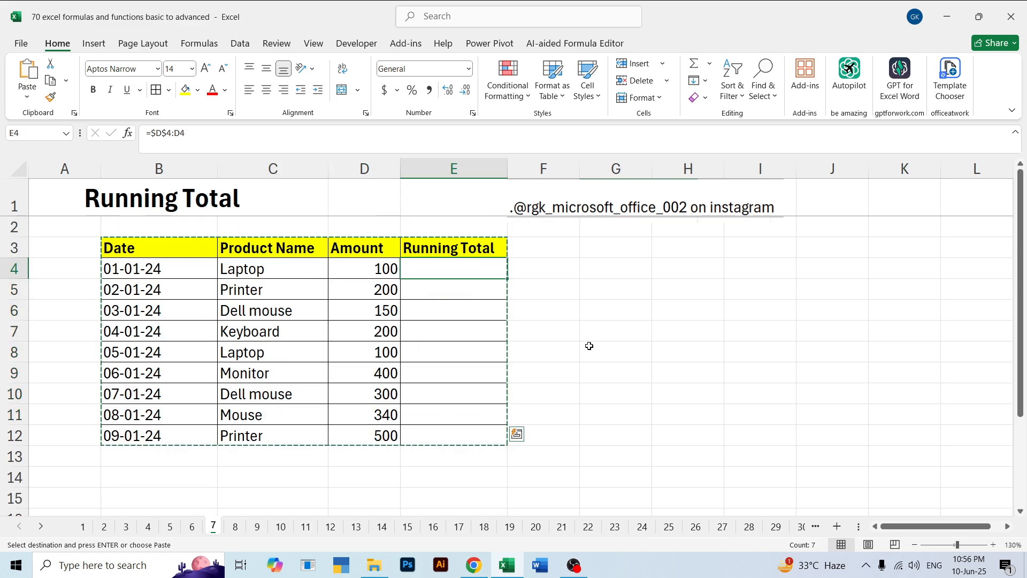
pyautogui.hotkey('ctrl', 'z')
pyautogui.hotkey('ctrl', 'z')
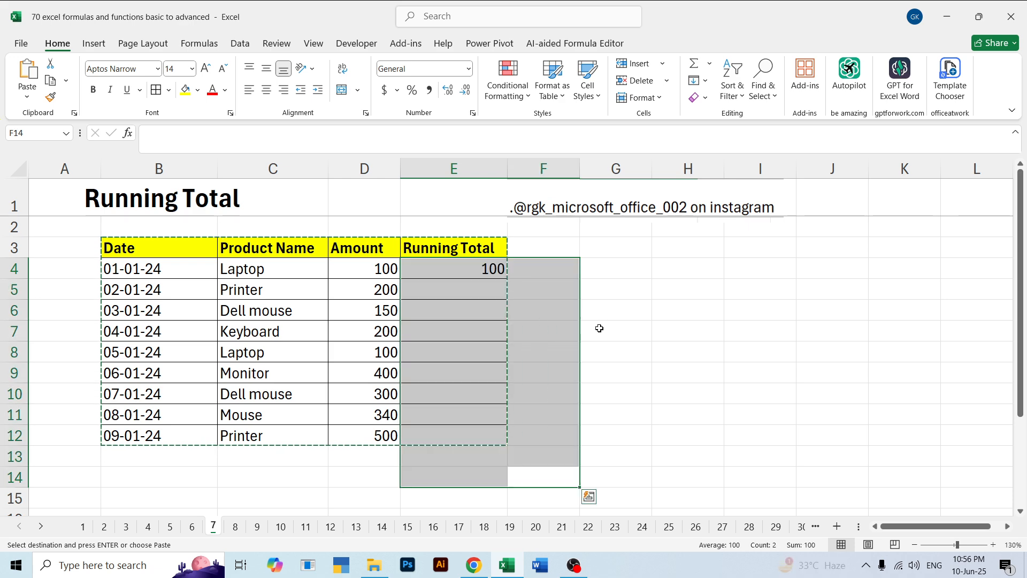
# Restore the cleared running-total formulas in E4:E12 of the original table
pyautogui.click(617, 313)
pyautogui.hotkey('ctrl', 'y')
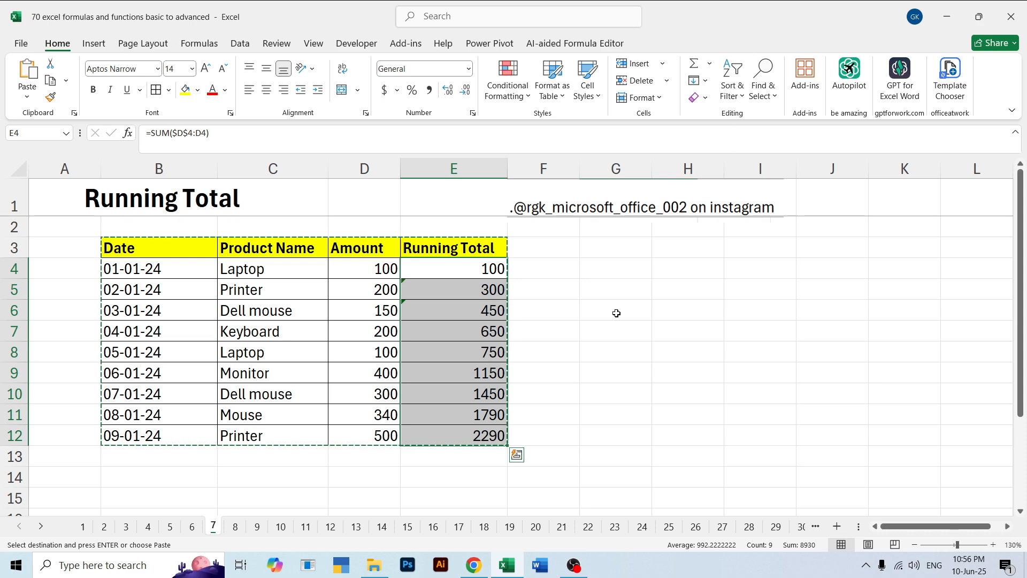
pyautogui.click(617, 313)
pyautogui.scroll(-3, 605, 346)
pyautogui.scroll(3, 589, 362)
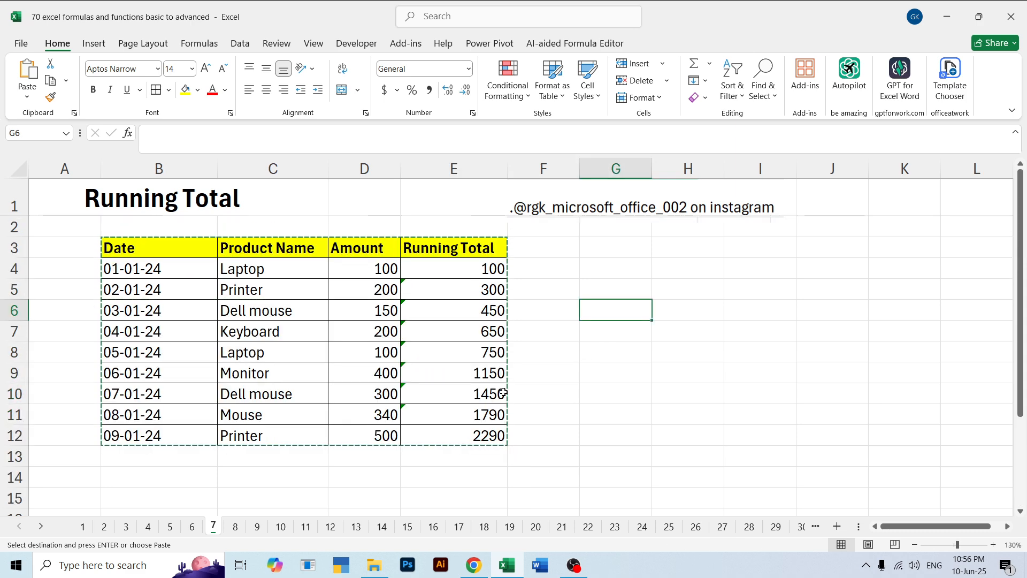
pyautogui.moveTo(147, 248); pyautogui.dragTo(471, 457)
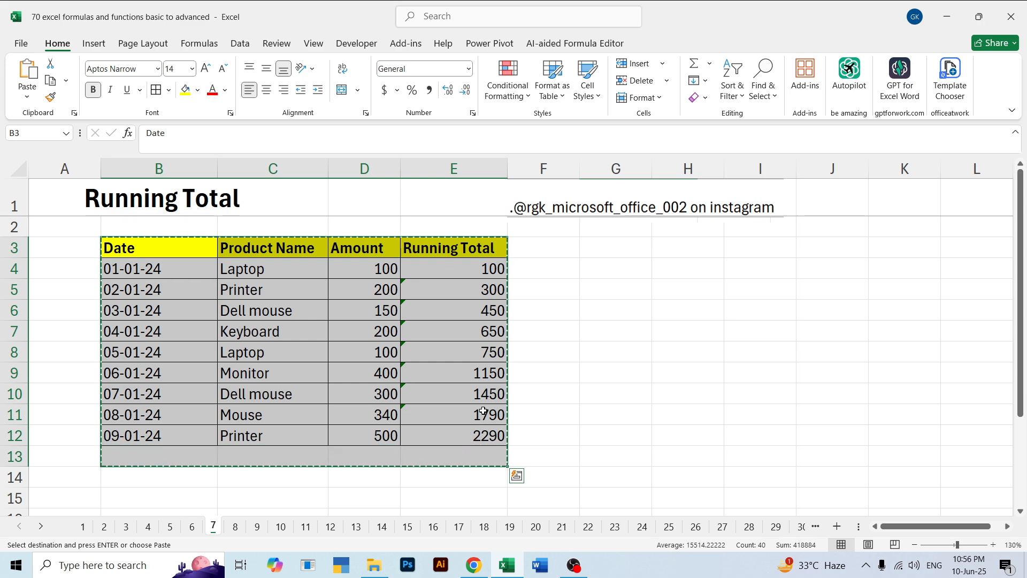
pyautogui.moveTo(542, 348); pyautogui.dragTo(539, 336)
pyautogui.press('Escape')
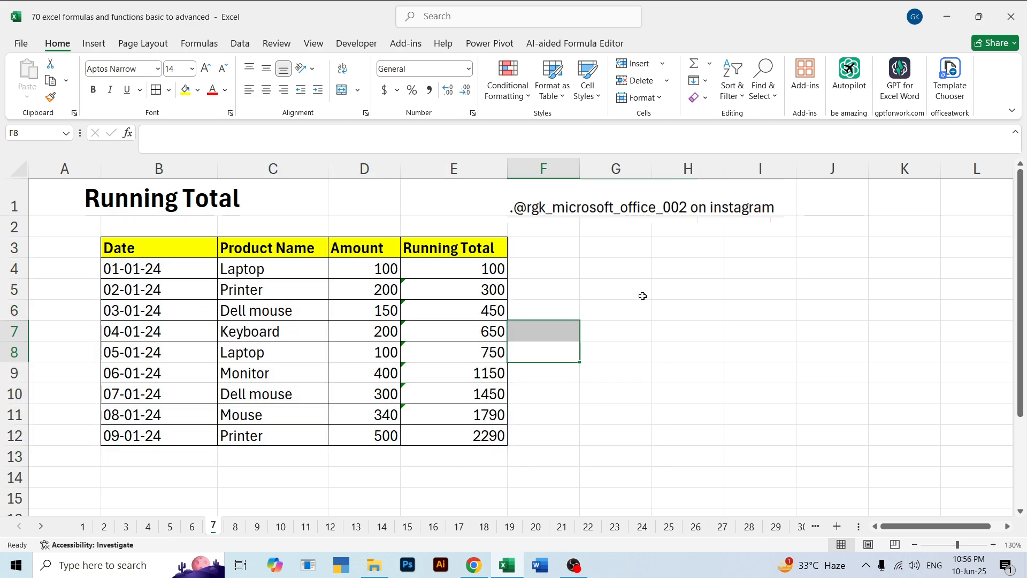
pyautogui.click(642, 296)
# Copy the full running-total table B3:E12 and paste it at B23
pyautogui.moveTo(161, 251); pyautogui.dragTo(453, 443)
pyautogui.hotkey('ctrl', 'c')
pyautogui.scroll(-5, 279, 406)
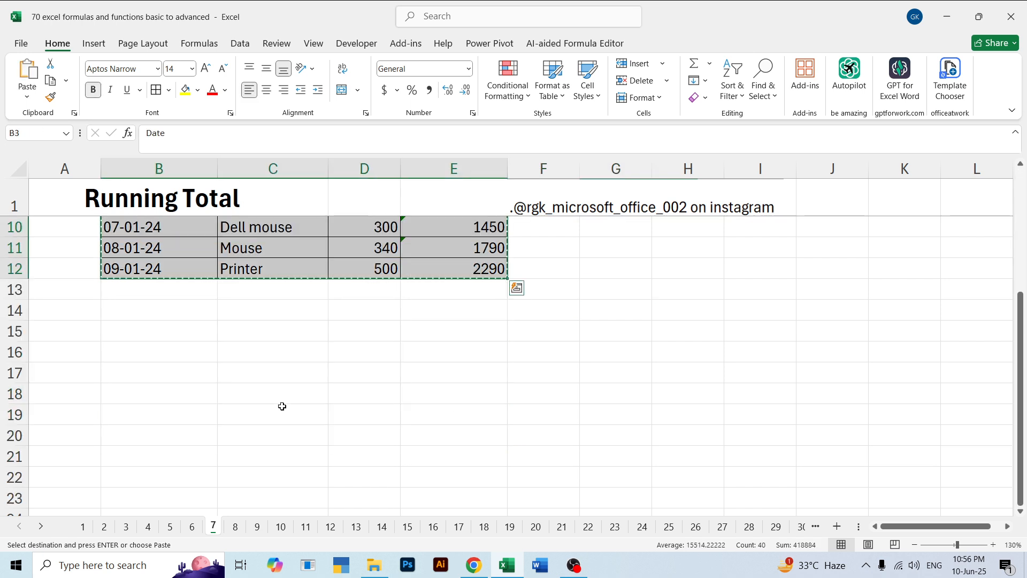
pyautogui.click(183, 330)
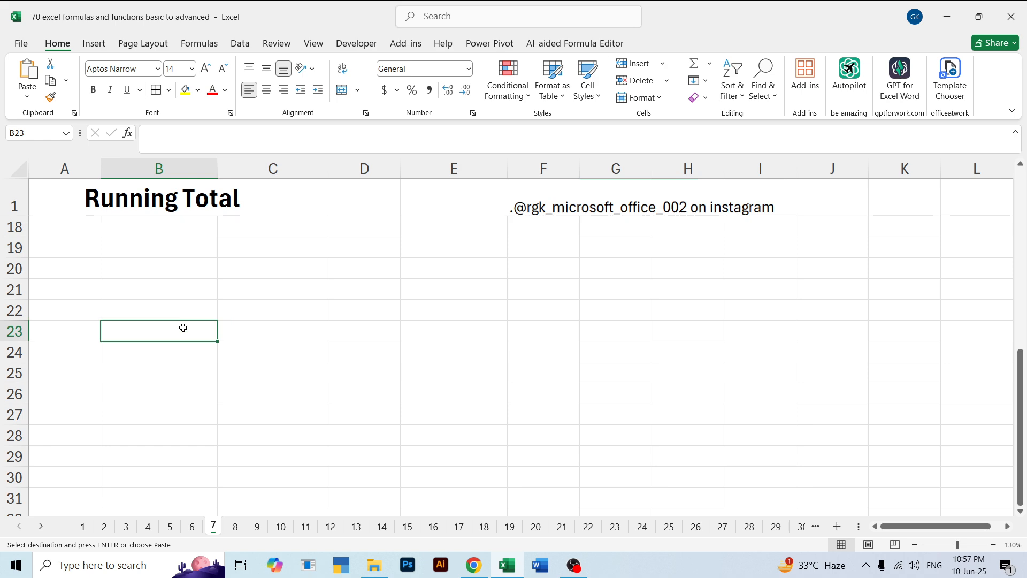
pyautogui.hotkey('ctrl', 'v')
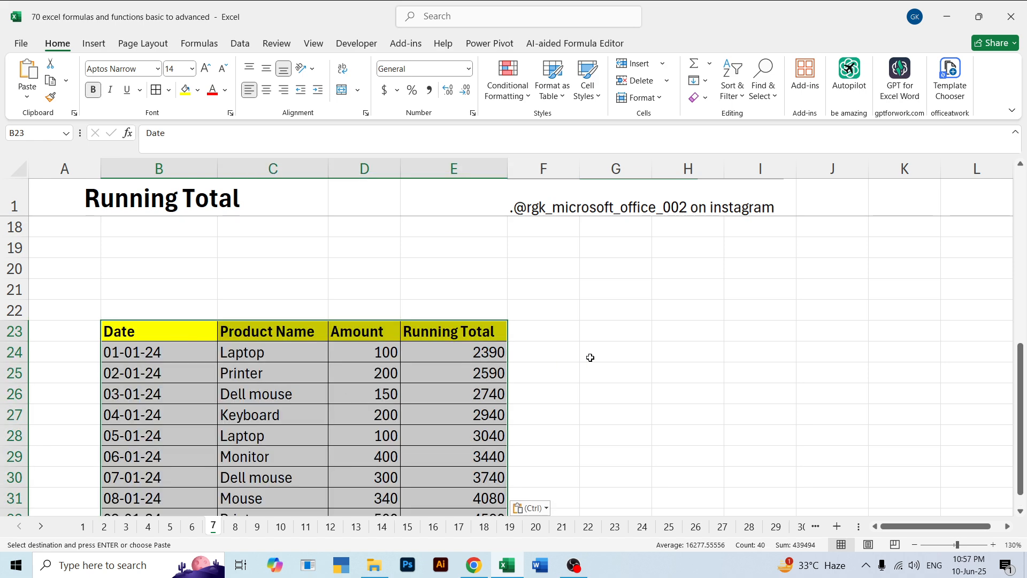
pyautogui.click(590, 357)
# Clear the Running Total cells E24:E32 in the pasted table
pyautogui.scroll(-3, 594, 329)
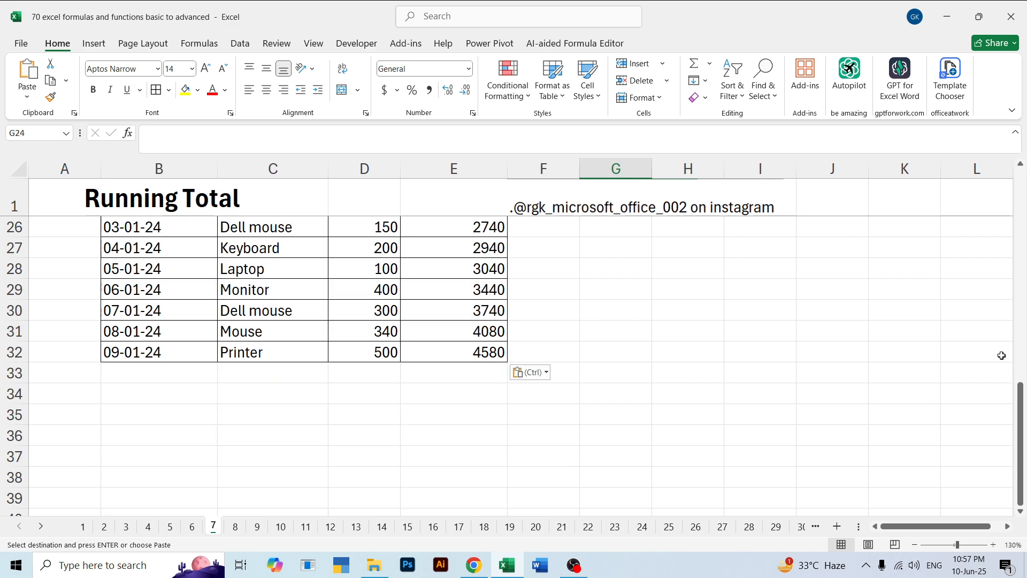
pyautogui.scroll(2, 441, 329)
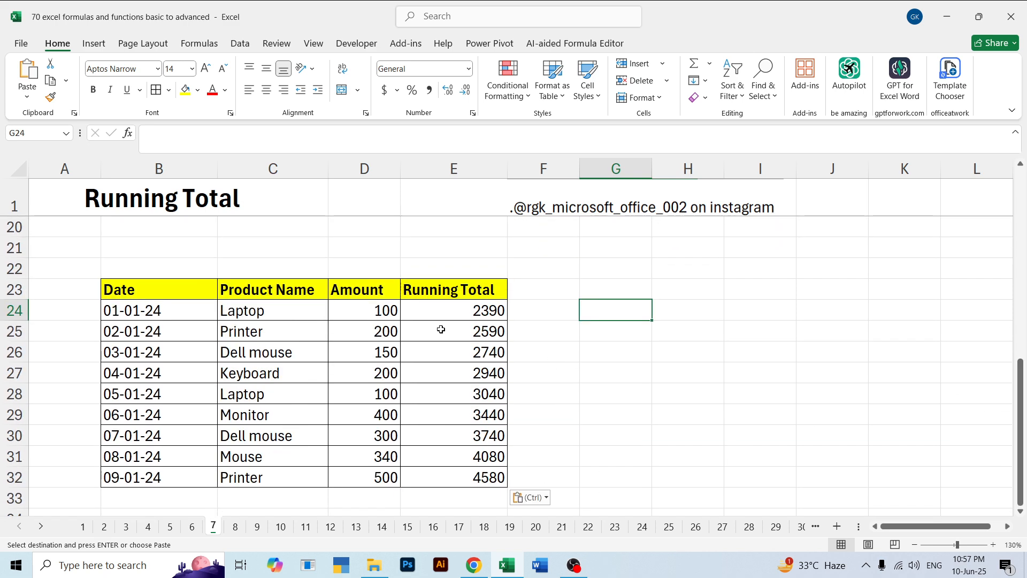
pyautogui.moveTo(439, 317); pyautogui.dragTo(496, 451)
pyautogui.press('BackSpace')
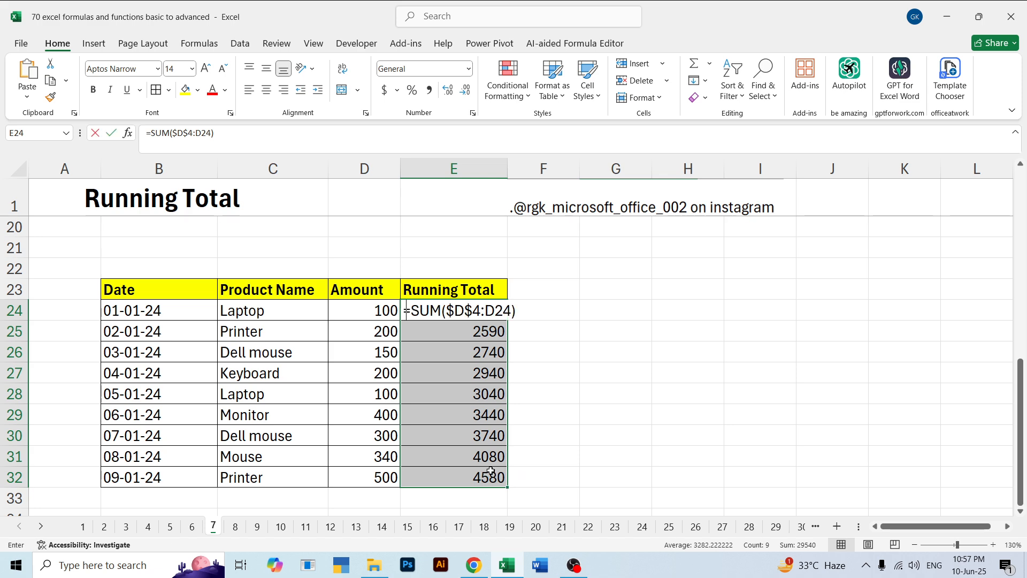
pyautogui.click(610, 362)
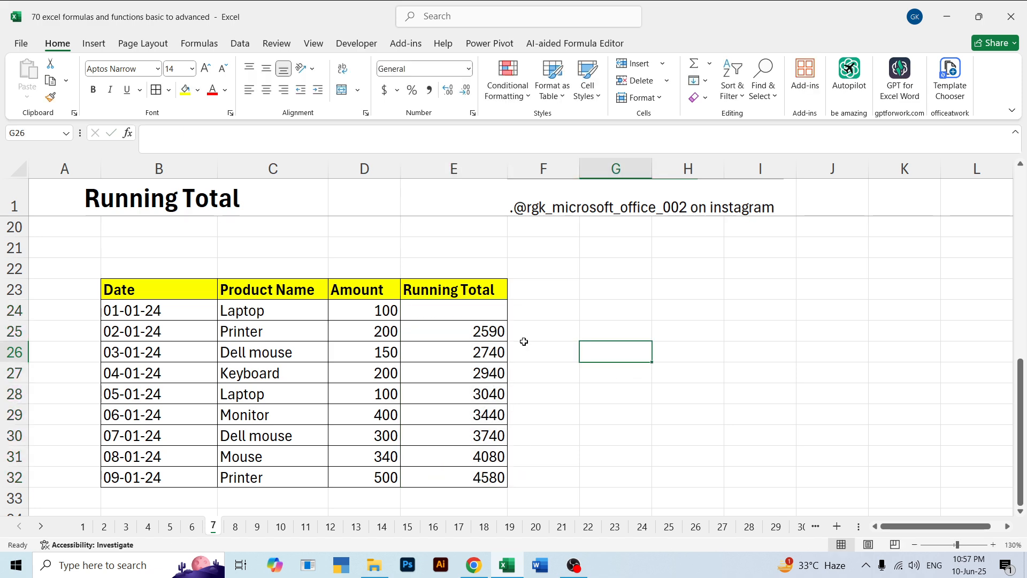
pyautogui.moveTo(452, 314); pyautogui.dragTo(482, 479)
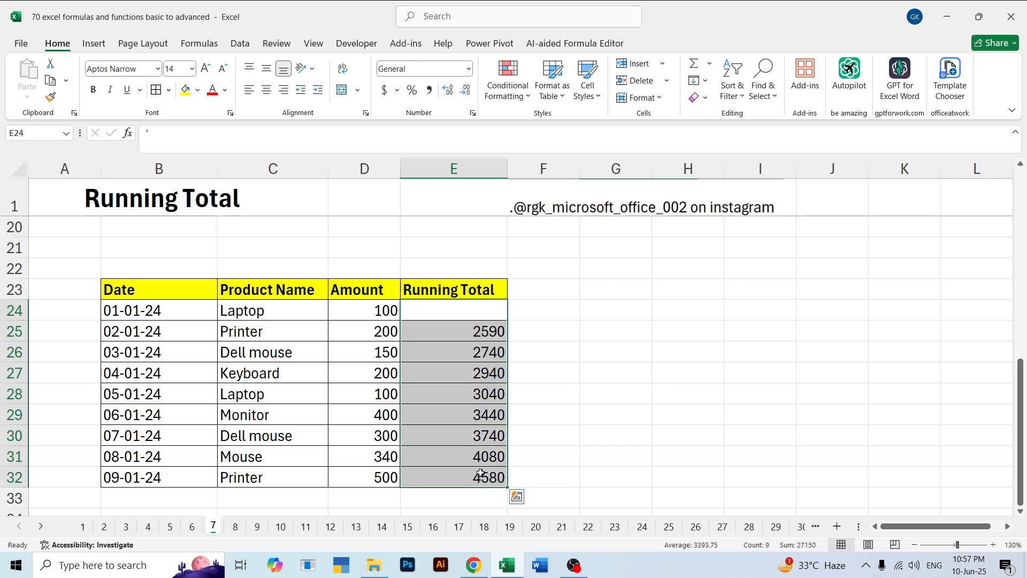
pyautogui.press('Delete')
pyautogui.click(588, 348)
# Enter =SUM($D$24:D24) in E24, making only the range's first reference absolute
pyautogui.click(465, 314)
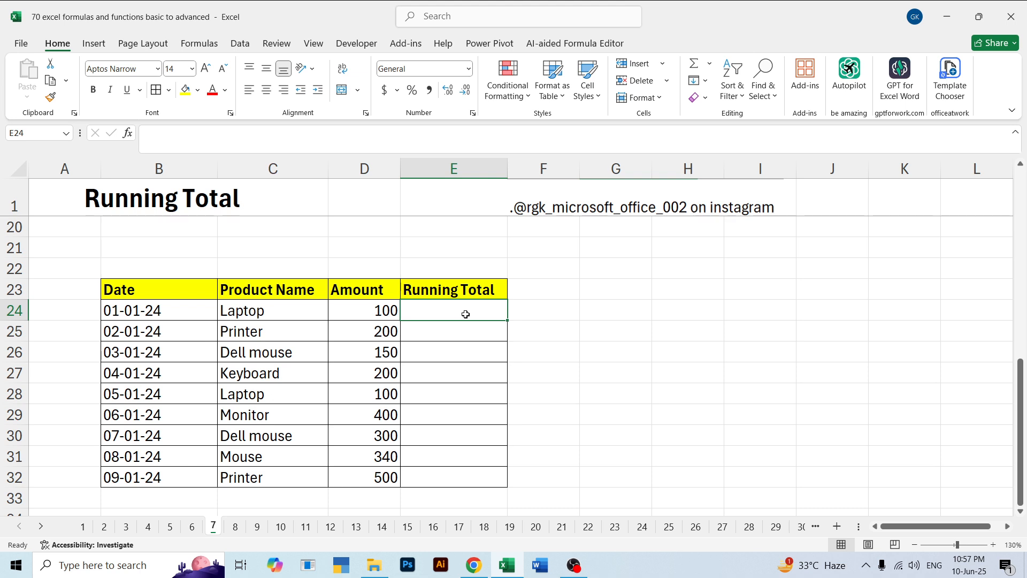
pyautogui.write('=sum')
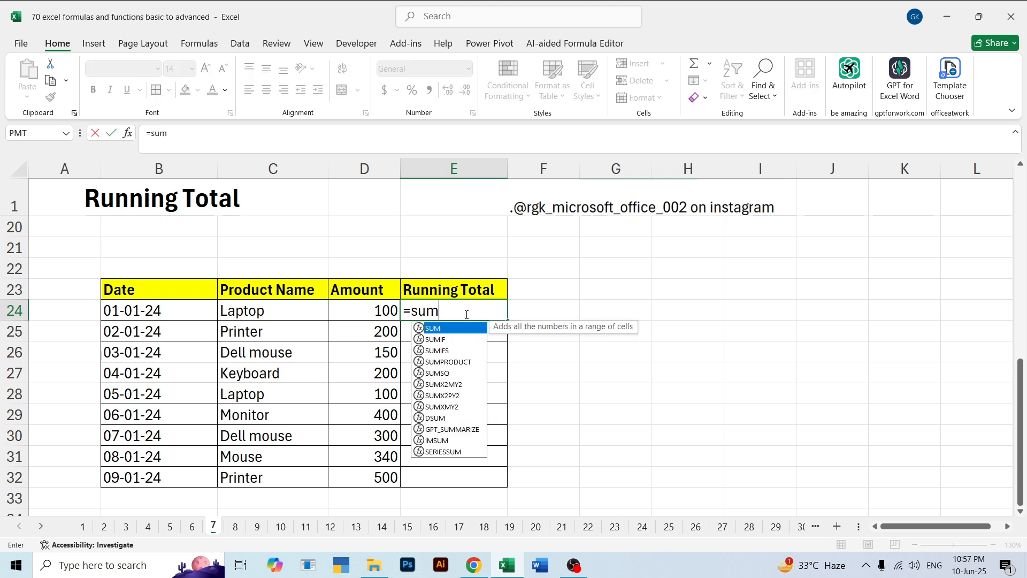
pyautogui.press('Tab')
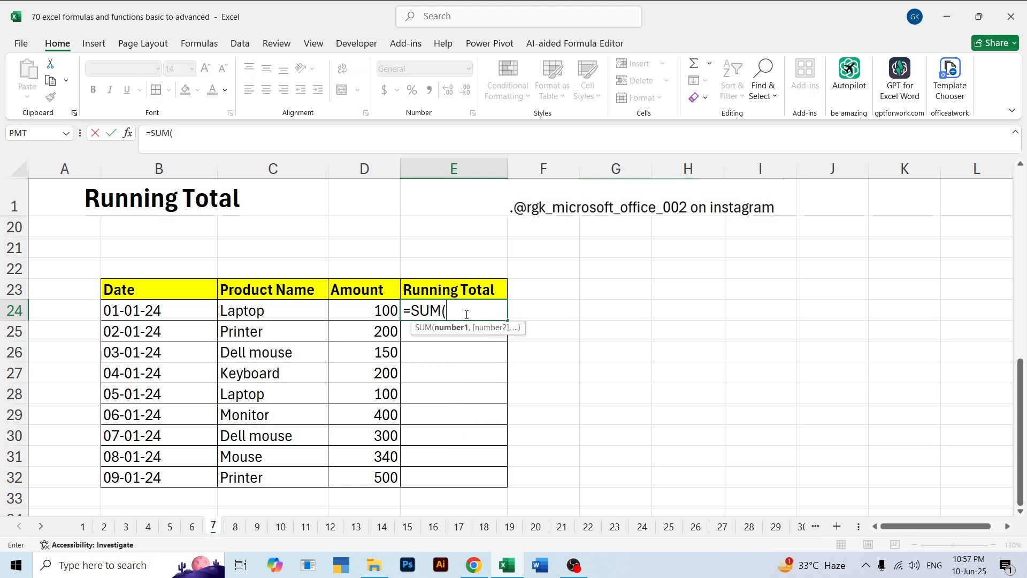
pyautogui.click(372, 314)
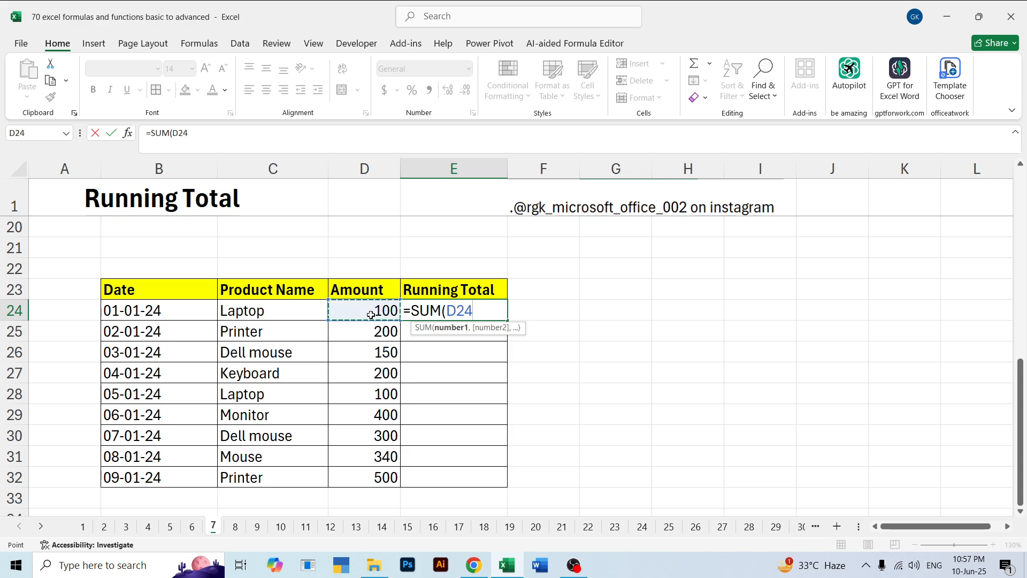
pyautogui.press('F8')
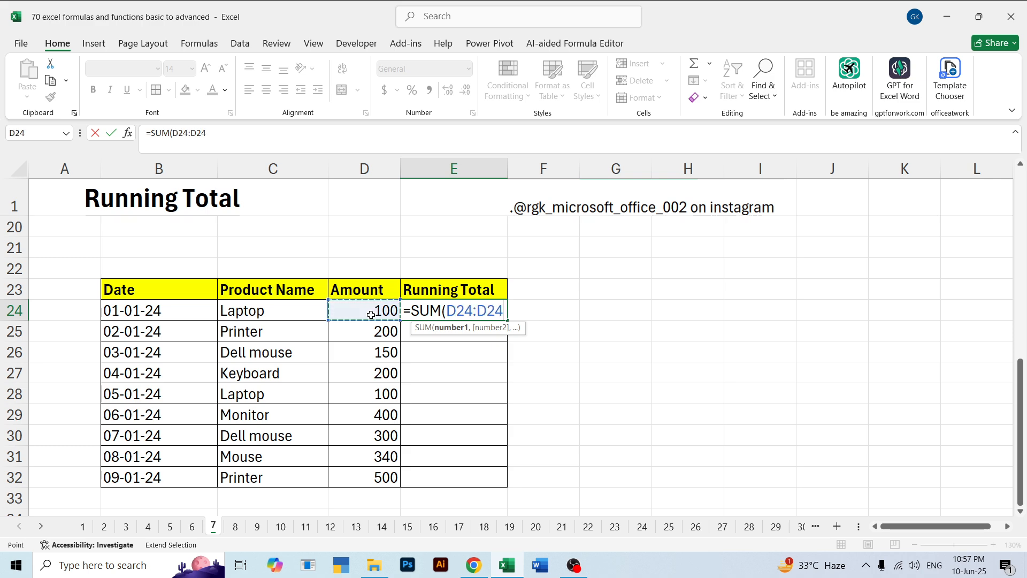
pyautogui.tripleClick(455, 314)
pyautogui.click(455, 310)
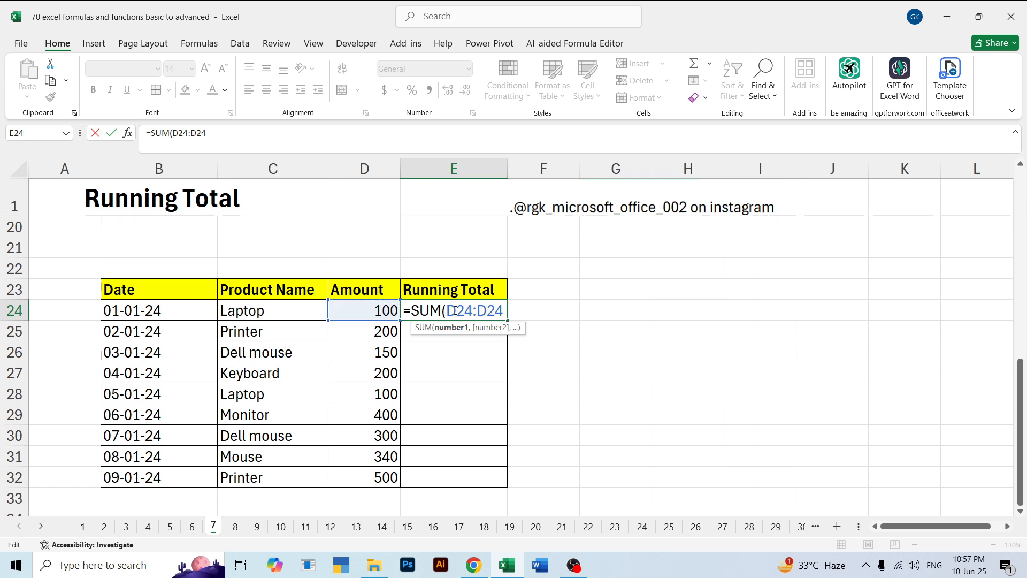
pyautogui.doubleClick(459, 313)
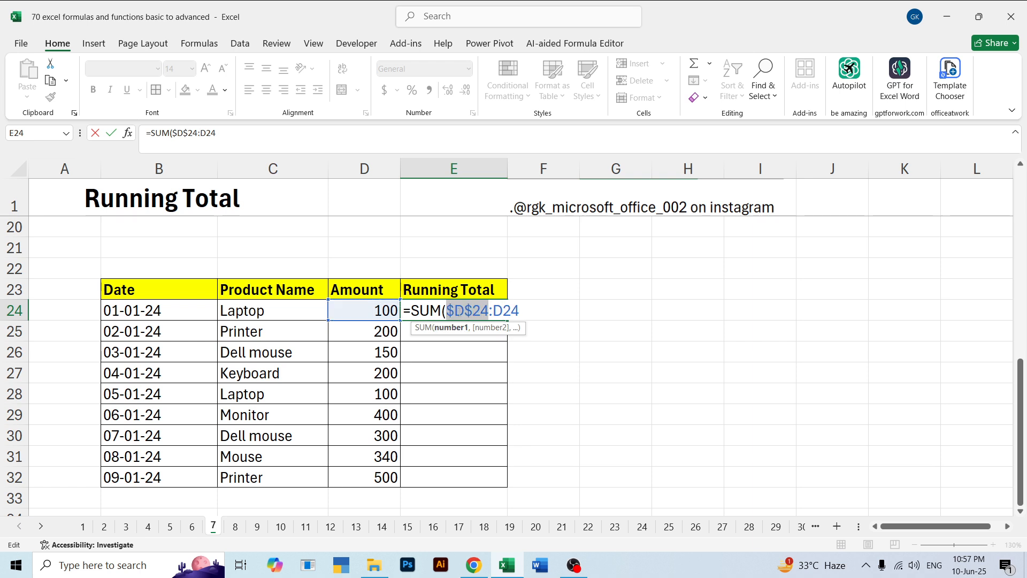
pyautogui.press('Return')
# Fill the E24 running-total formula down to E32
pyautogui.click(459, 315)
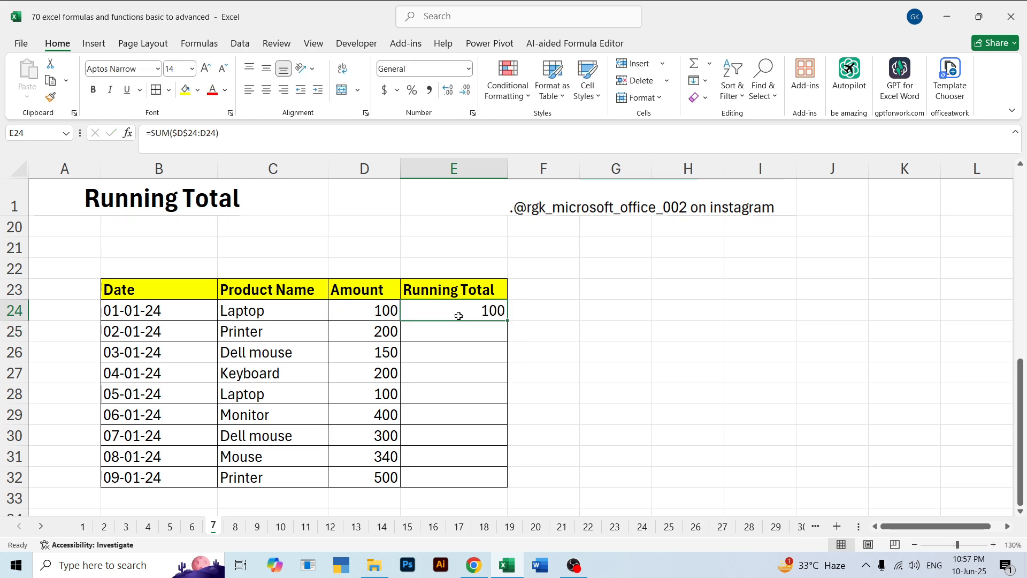
pyautogui.moveTo(507, 320); pyautogui.dragTo(505, 486)
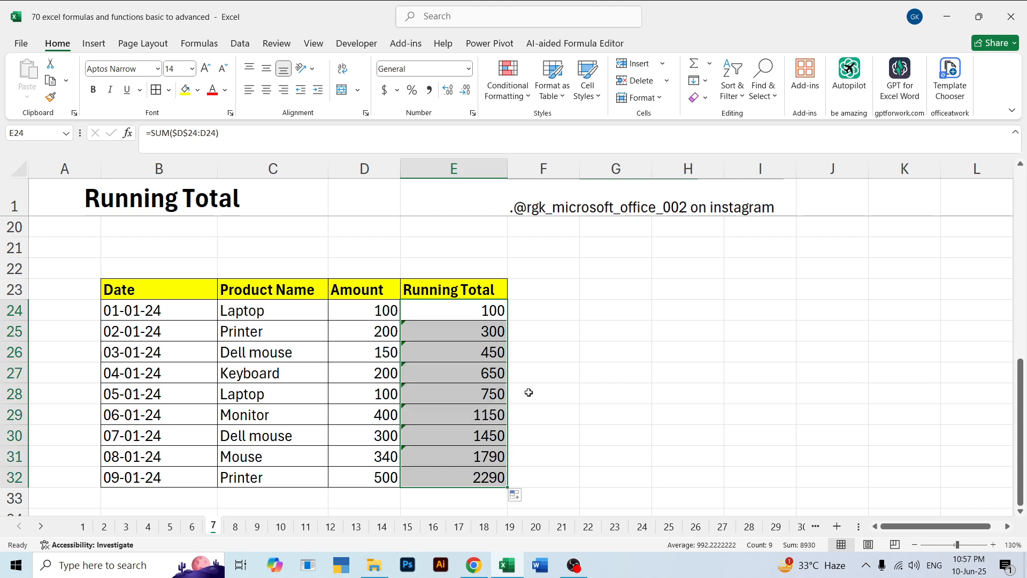
pyautogui.click(538, 373)
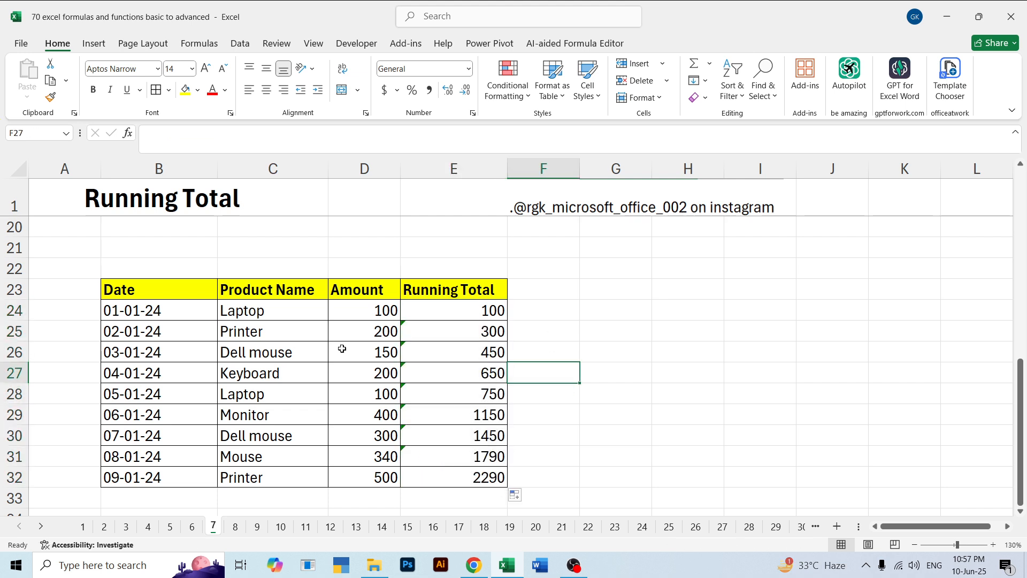
# Check how the amounts in D24:D26 accumulate in the Running Total column
pyautogui.click(360, 313)
pyautogui.click(365, 333)
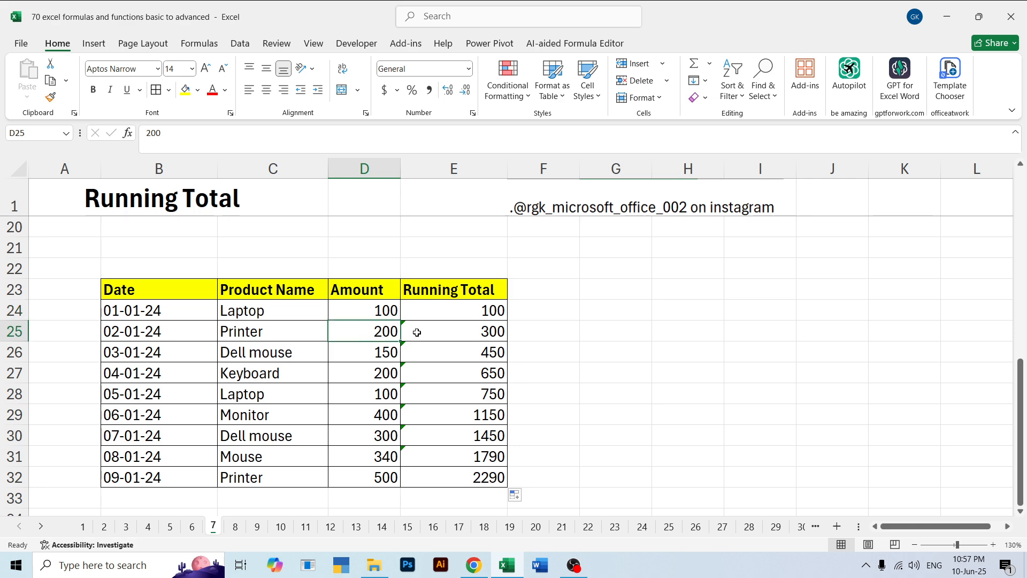
pyautogui.click(452, 336)
pyautogui.click(379, 354)
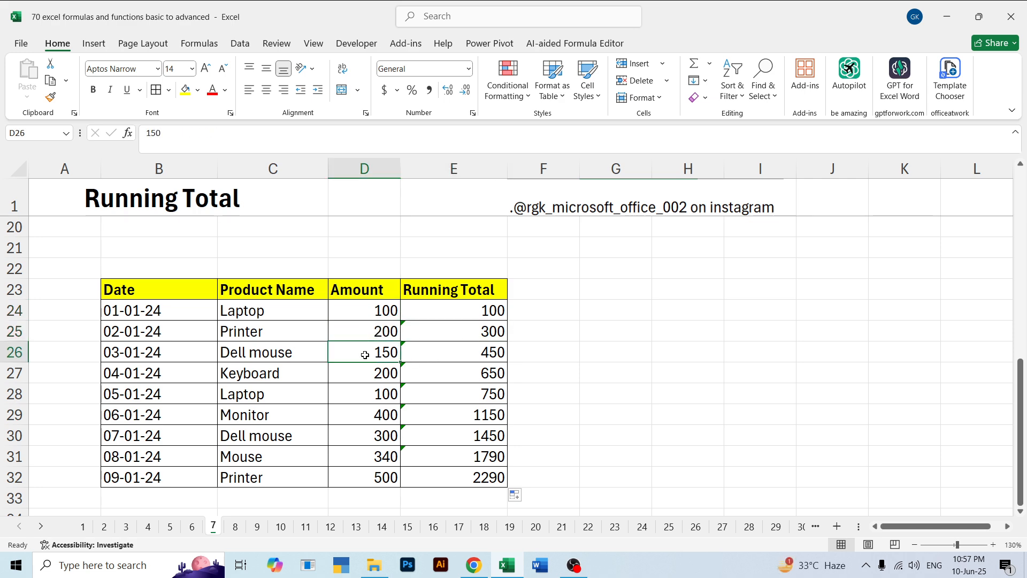
pyautogui.click(363, 310)
pyautogui.click(361, 339)
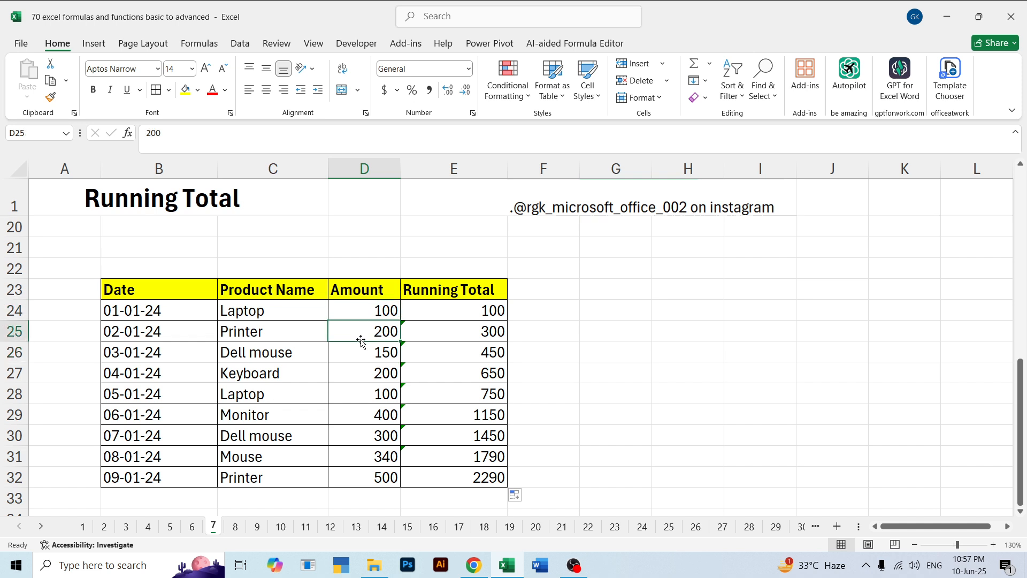
pyautogui.click(363, 355)
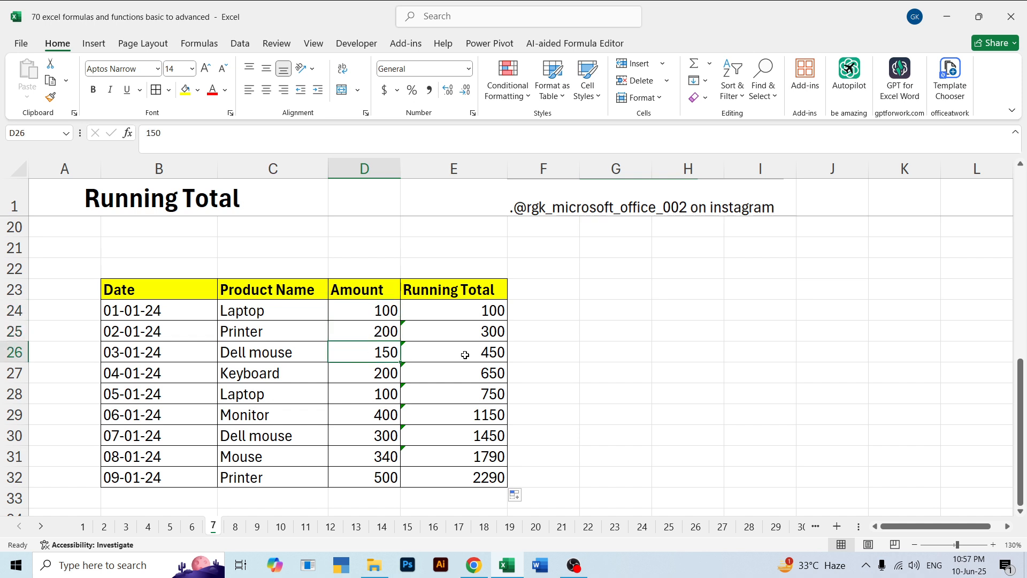
# Change the Printer amount in D25 to 500
pyautogui.click(371, 333)
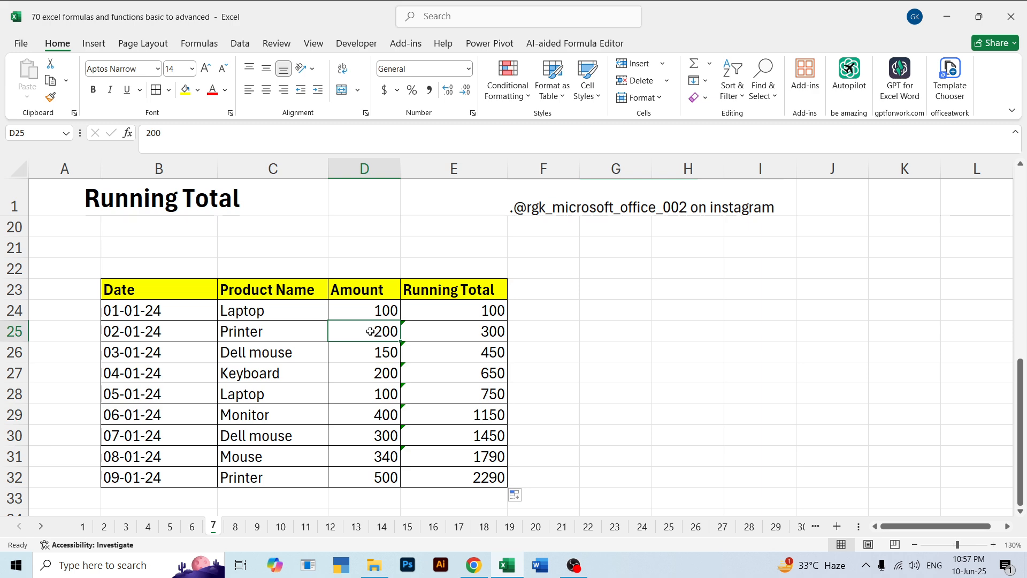
pyautogui.doubleClick(370, 332)
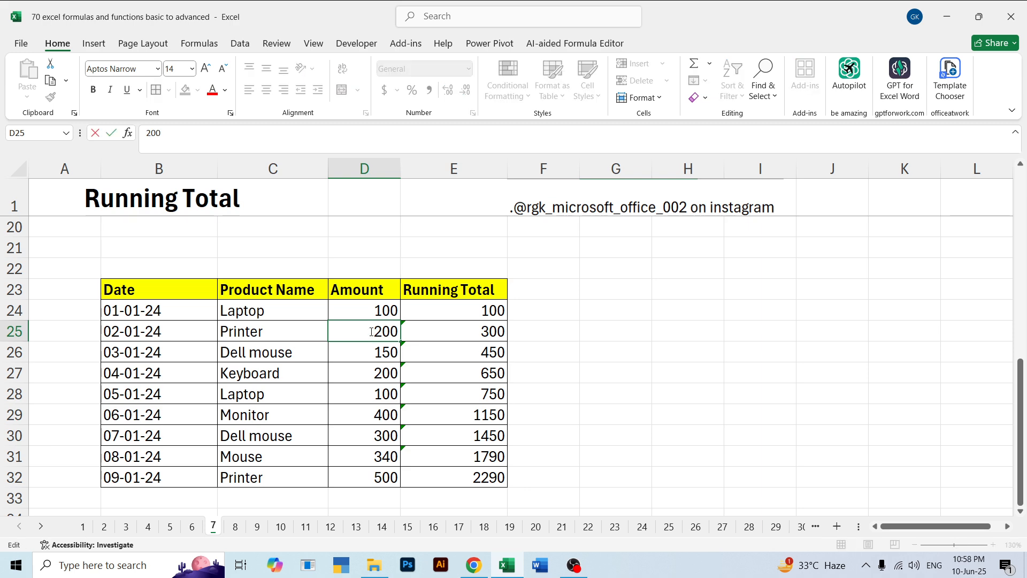
pyautogui.press('BackSpace')
pyautogui.press('BackSpace')
pyautogui.press('BackSpace')
pyautogui.write('500')
pyautogui.press('Return')
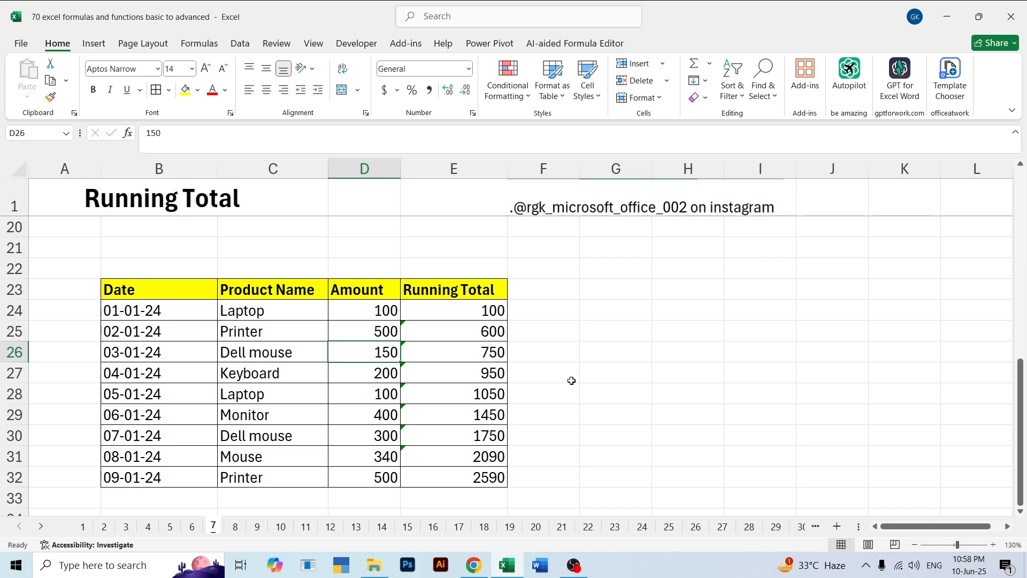
# Open sheet 8 and examine the running-total formula in E4 without changing it
pyautogui.click(235, 527)
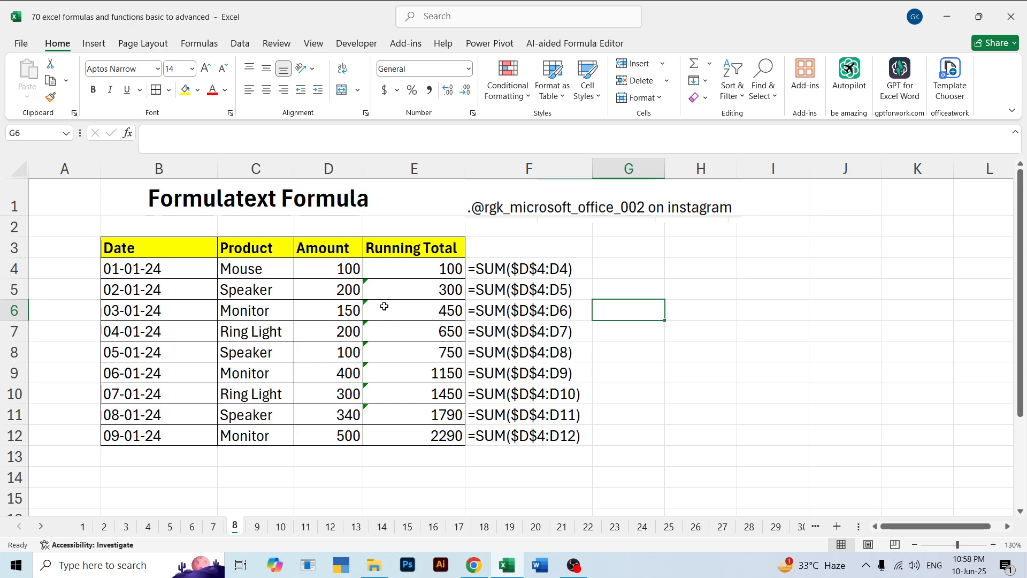
pyautogui.click(385, 273)
pyautogui.hotkey('ctrl', 'Down')
pyautogui.doubleClick(386, 274)
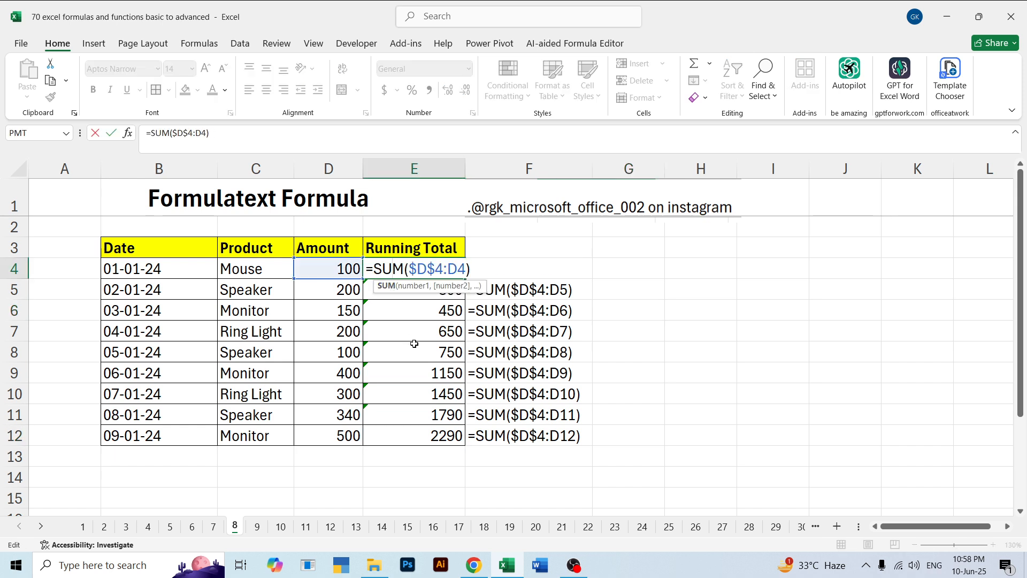
pyautogui.press('Escape')
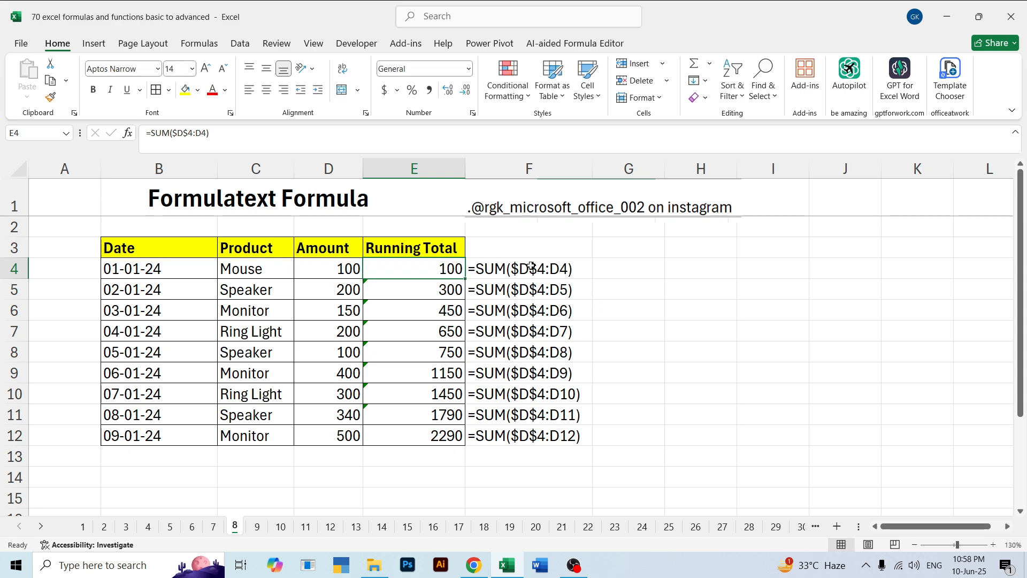
# Clear the FORMULATEXT formulas from F4:F12 and select F4
pyautogui.click(544, 443)
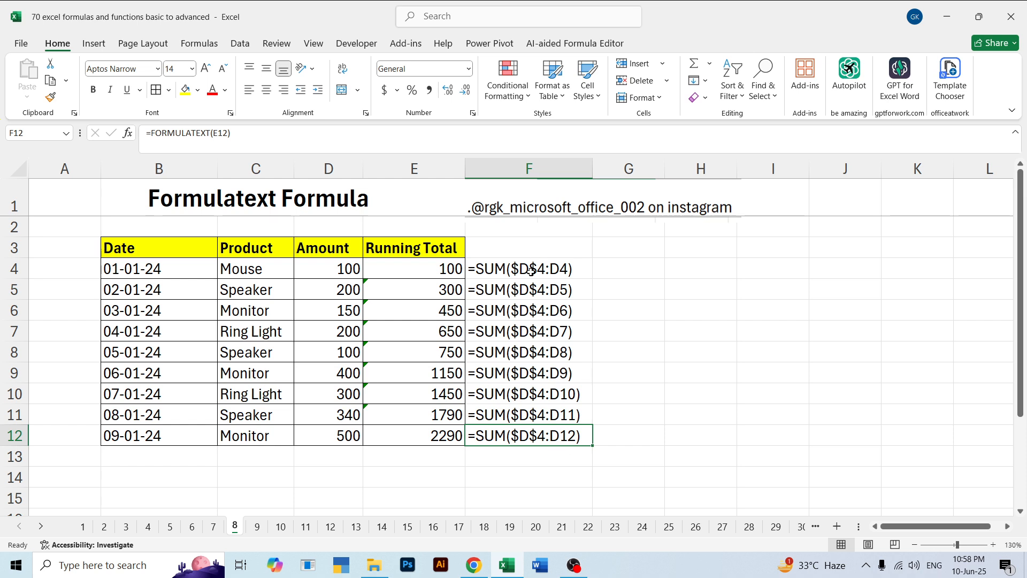
pyautogui.moveTo(494, 269); pyautogui.dragTo(550, 436)
pyautogui.press('Delete')
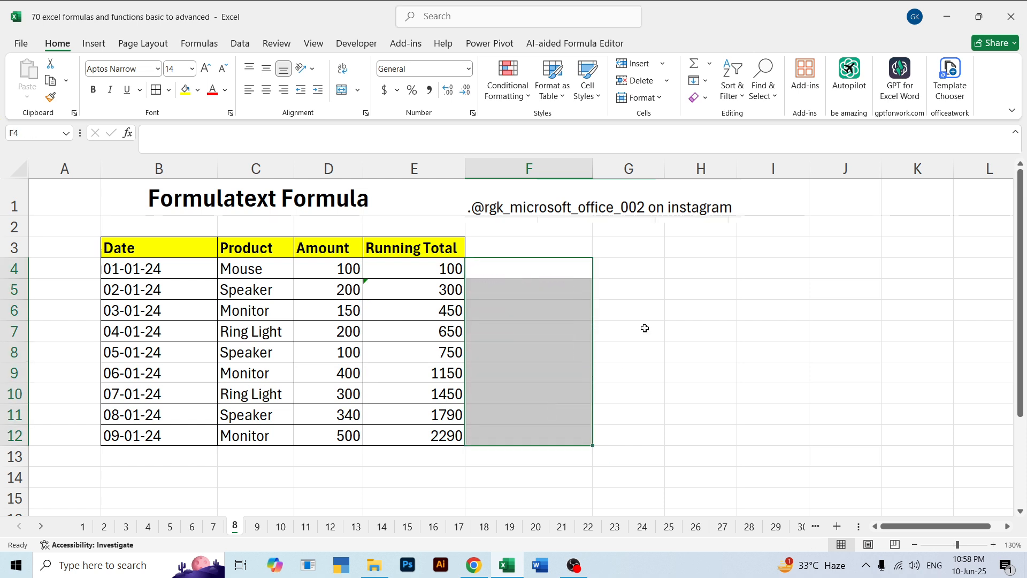
pyautogui.click(619, 287)
pyautogui.click(532, 273)
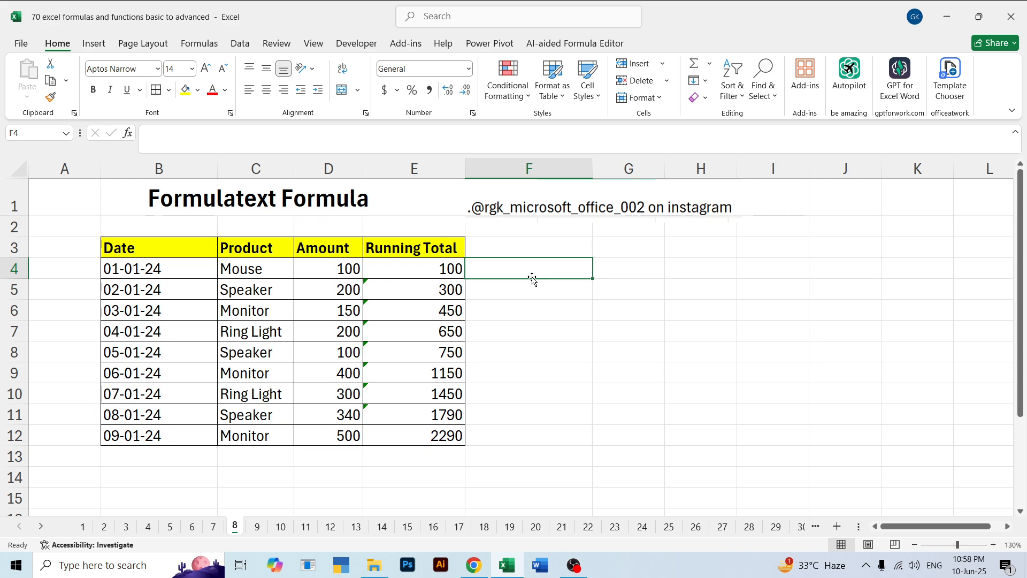
# Enter =FORMULATEXT(E4) in F4 to show the first running-total formula as text
pyautogui.write('=for')
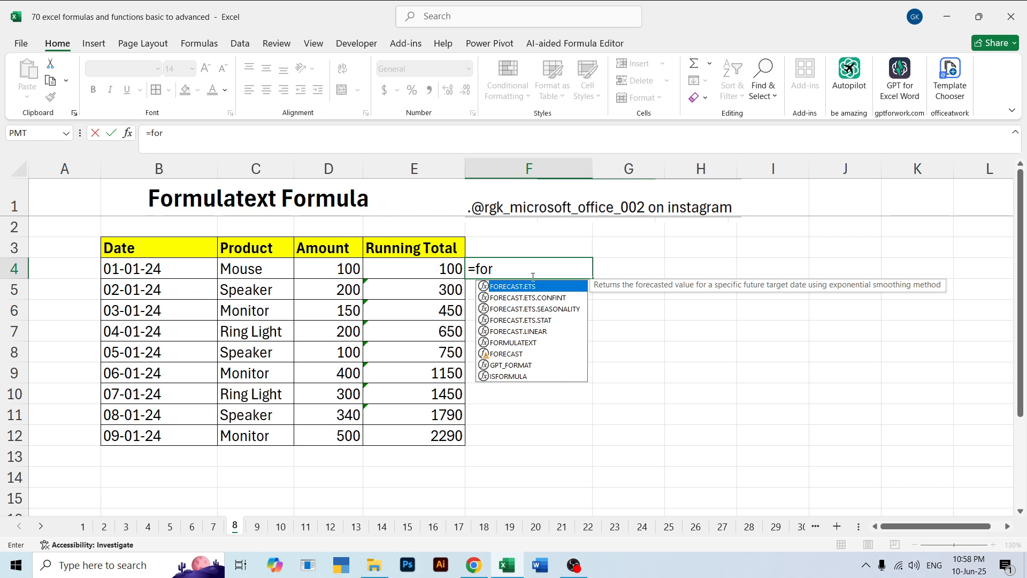
pyautogui.press('Down')
pyautogui.press('Down')
pyautogui.press('Down')
pyautogui.press('Down')
pyautogui.press('Down')
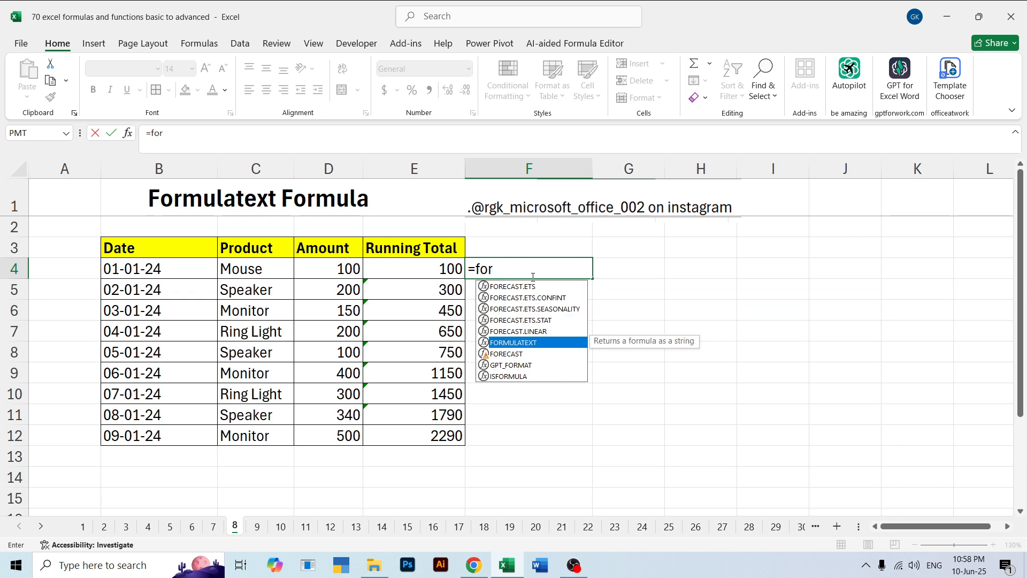
pyautogui.press('Tab')
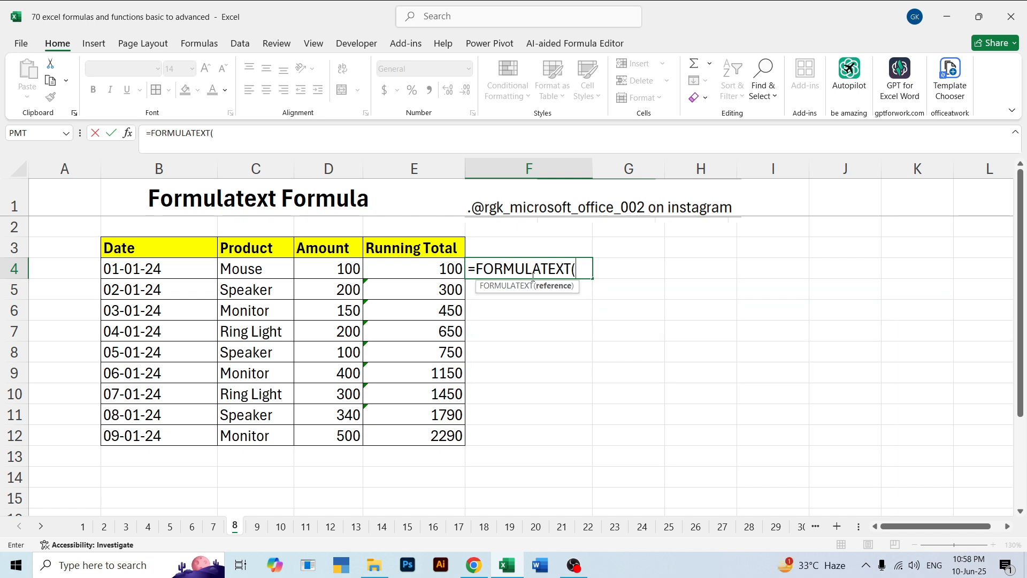
pyautogui.click(425, 269)
pyautogui.write(')')
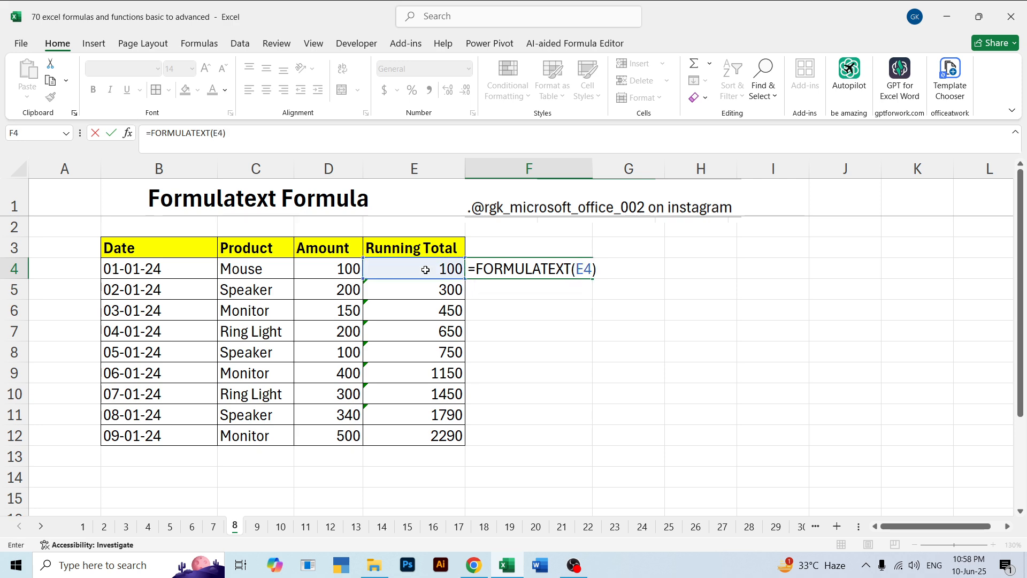
pyautogui.press('Return')
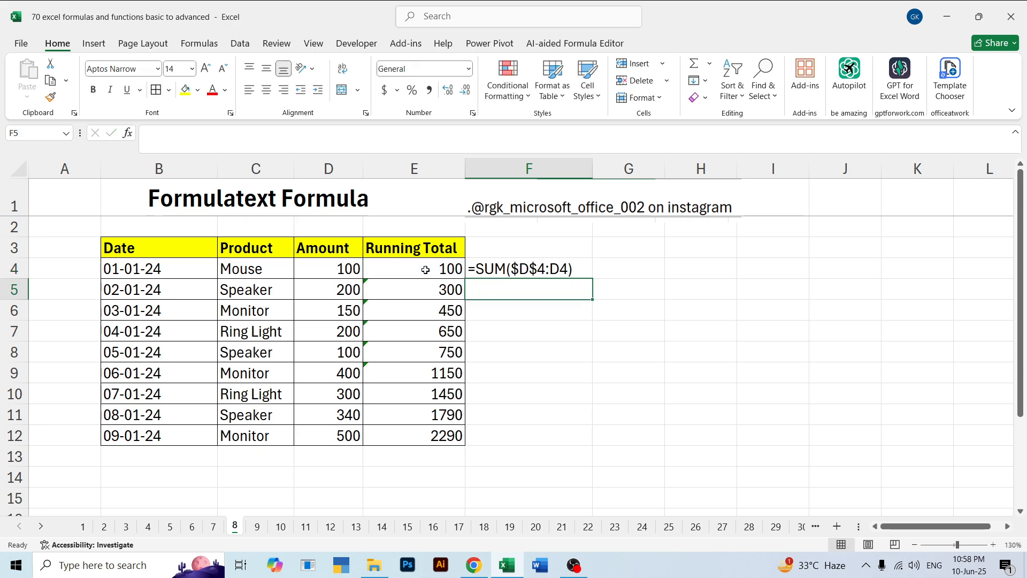
# Fill the FORMULATEXT formula from F4 down to F12
pyautogui.click(532, 267)
pyautogui.moveTo(592, 279); pyautogui.dragTo(588, 437)
pyautogui.click(739, 362)
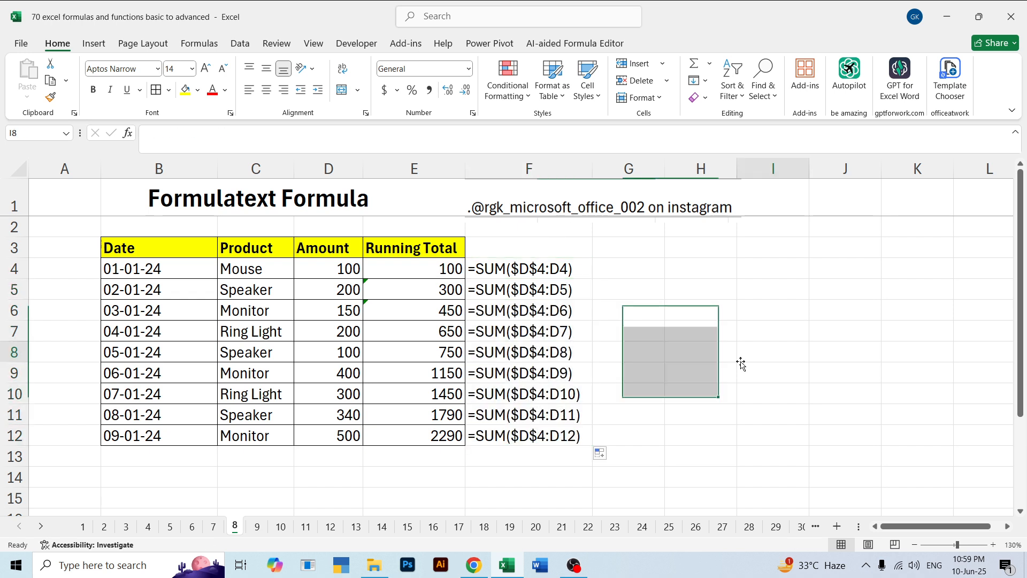
# Preview how sheet 8 prints with the formula texts, and return to the worksheet
pyautogui.hotkey('ctrl', 'p')
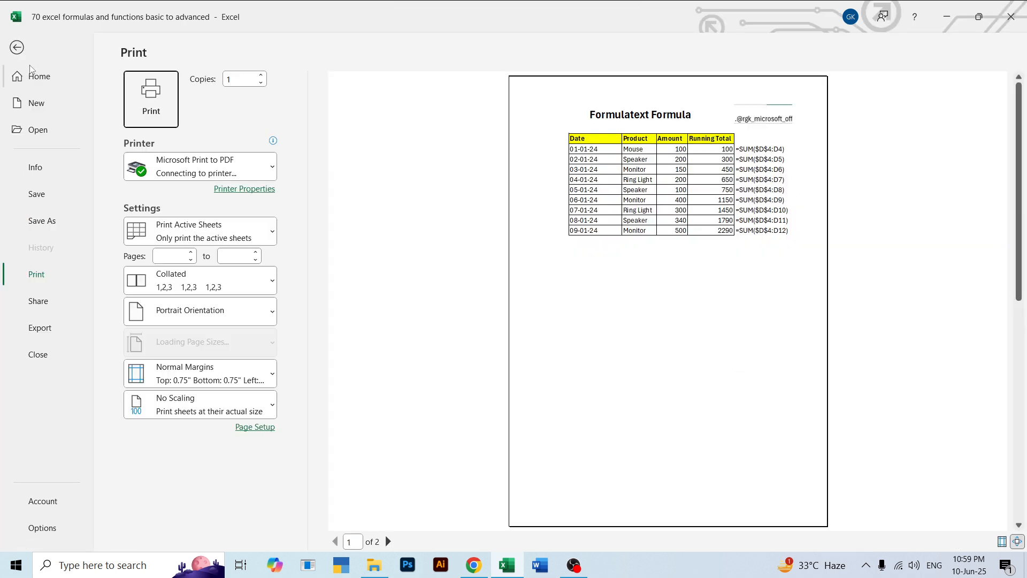
pyautogui.click(17, 47)
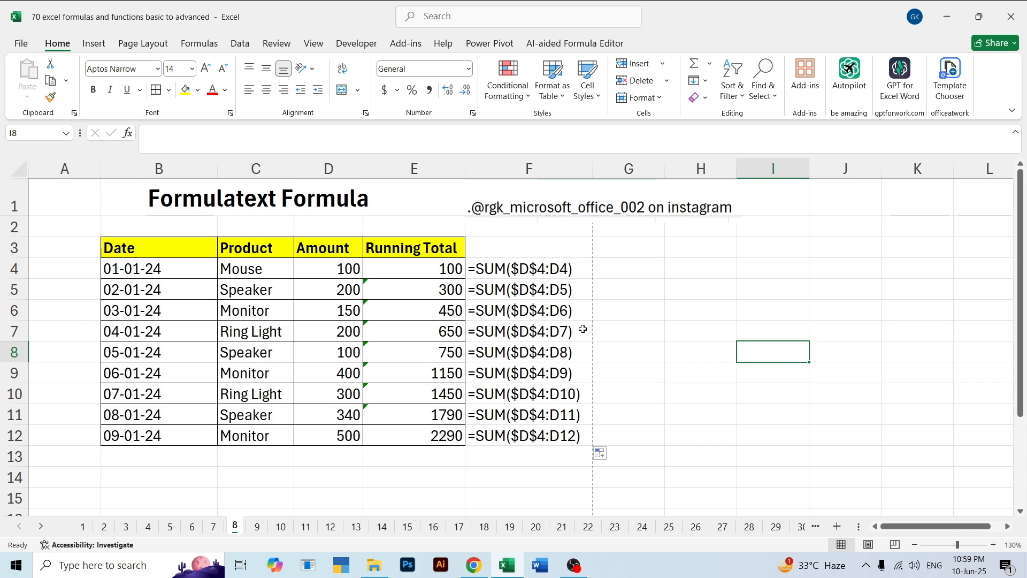
pyautogui.click(632, 356)
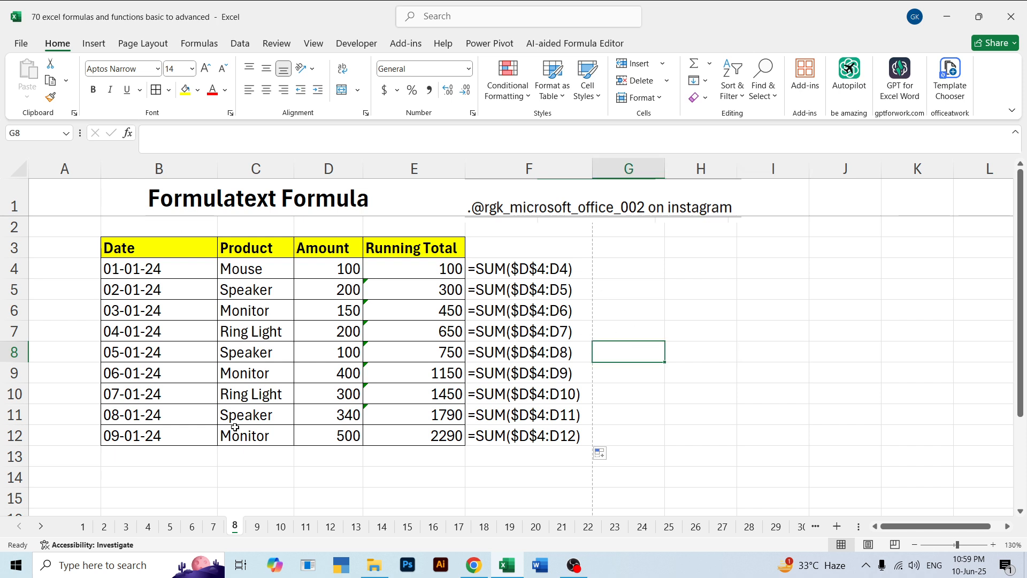
# Open sheet 9 and examine the Dynamic Formulas example table in B3:D13 and its Amount total
pyautogui.click(257, 526)
pyautogui.click(516, 347)
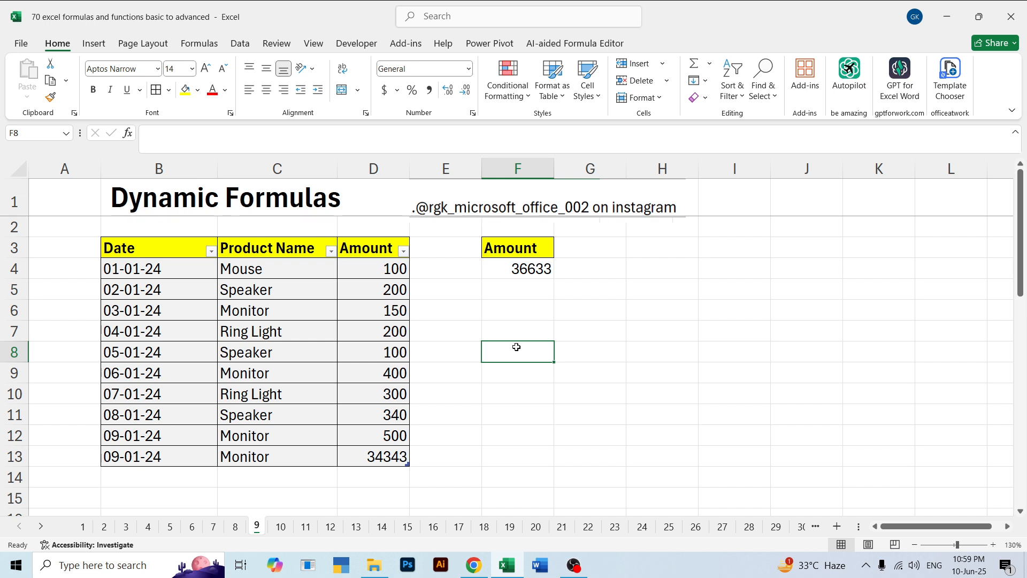
pyautogui.click(517, 330)
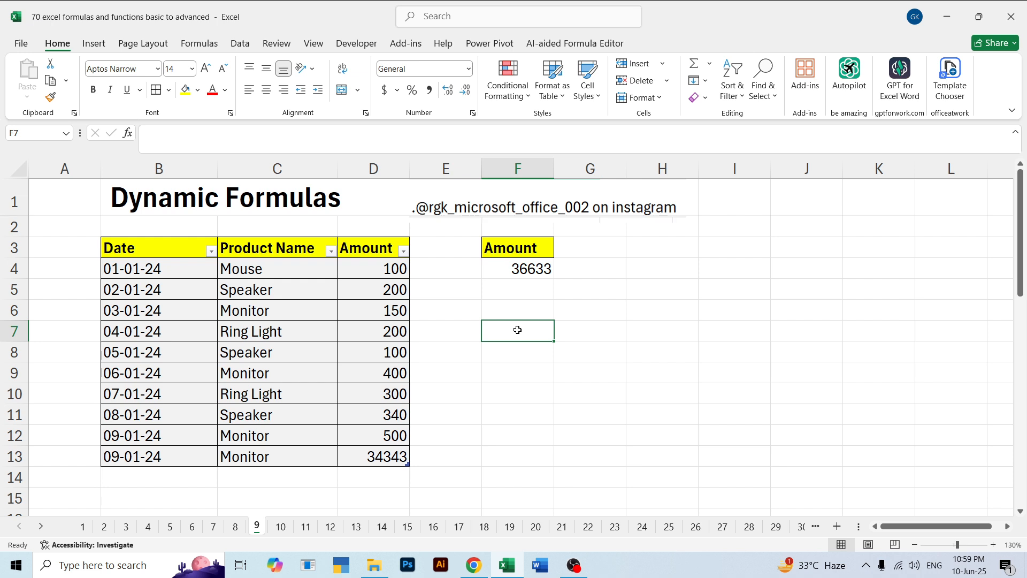
pyautogui.click(533, 298)
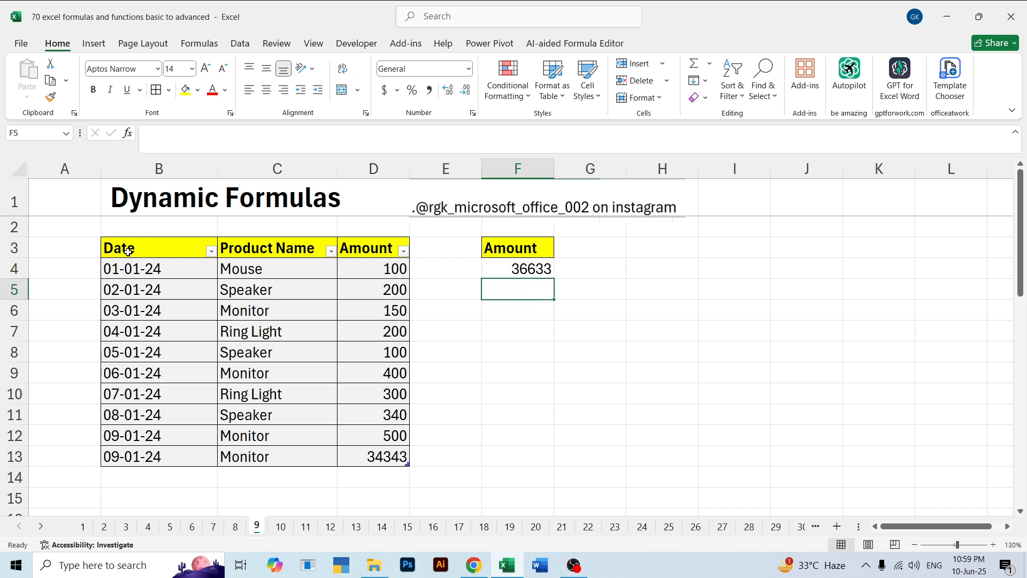
pyautogui.moveTo(128, 252); pyautogui.dragTo(381, 455)
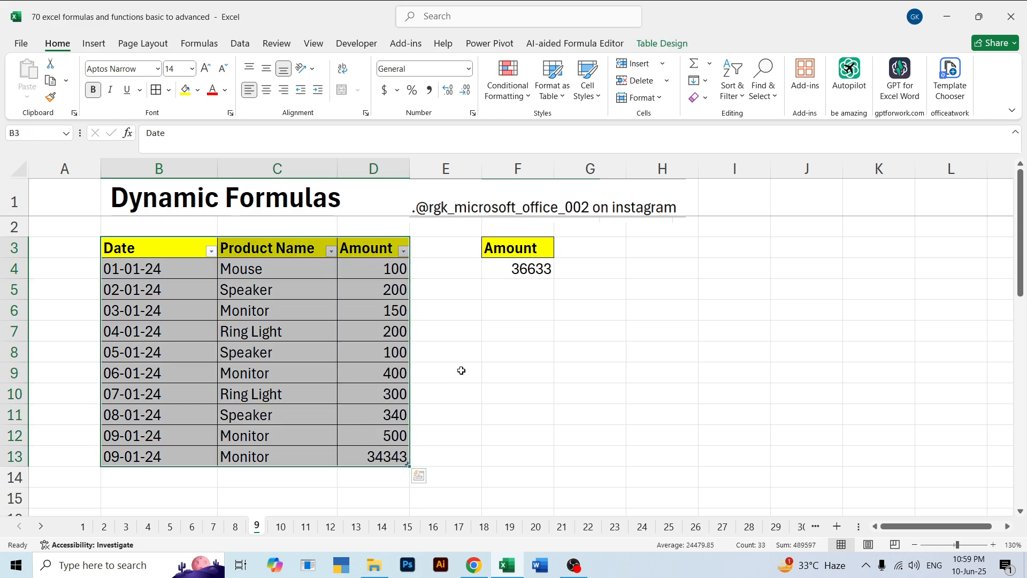
pyautogui.click(461, 370)
# Examine the practice data in B29:D38 on sheet 9 and the empty row below it
pyautogui.scroll(-3, 463, 371)
pyautogui.scroll(3, 466, 371)
pyautogui.scroll(-8, 469, 375)
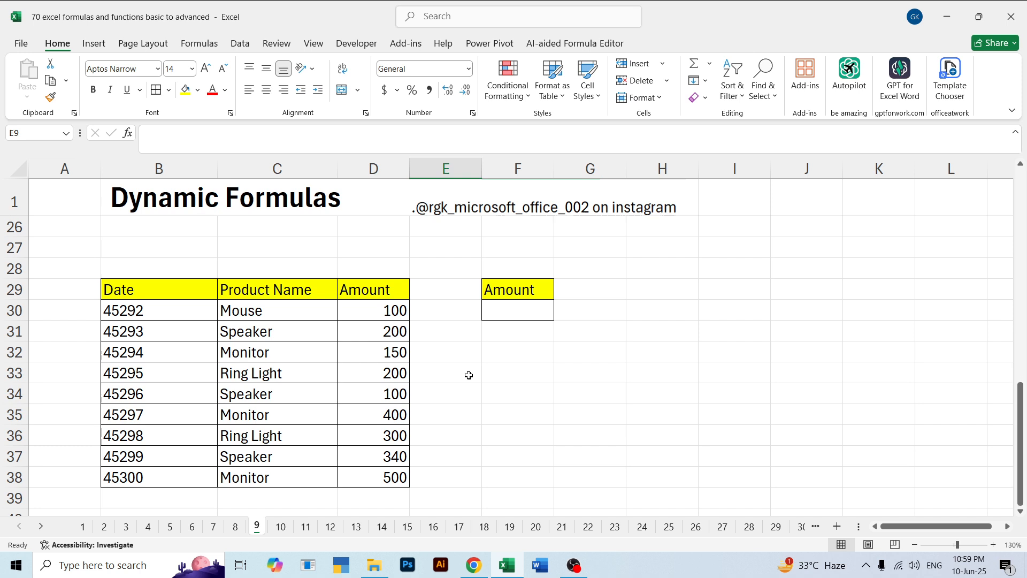
pyautogui.moveTo(130, 290); pyautogui.dragTo(370, 479)
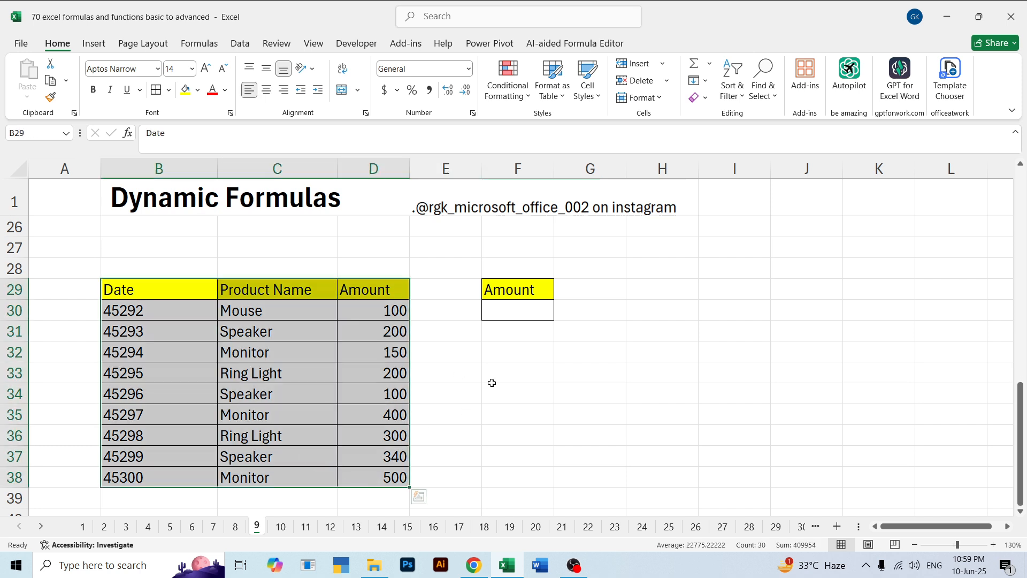
pyautogui.click(161, 247)
pyautogui.click(142, 289)
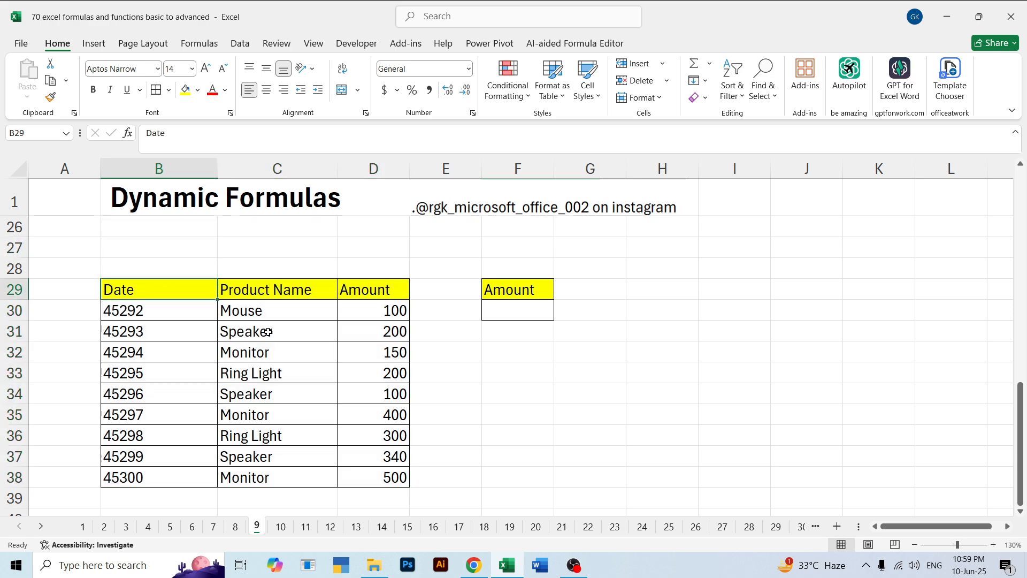
pyautogui.moveTo(267, 331); pyautogui.dragTo(346, 473)
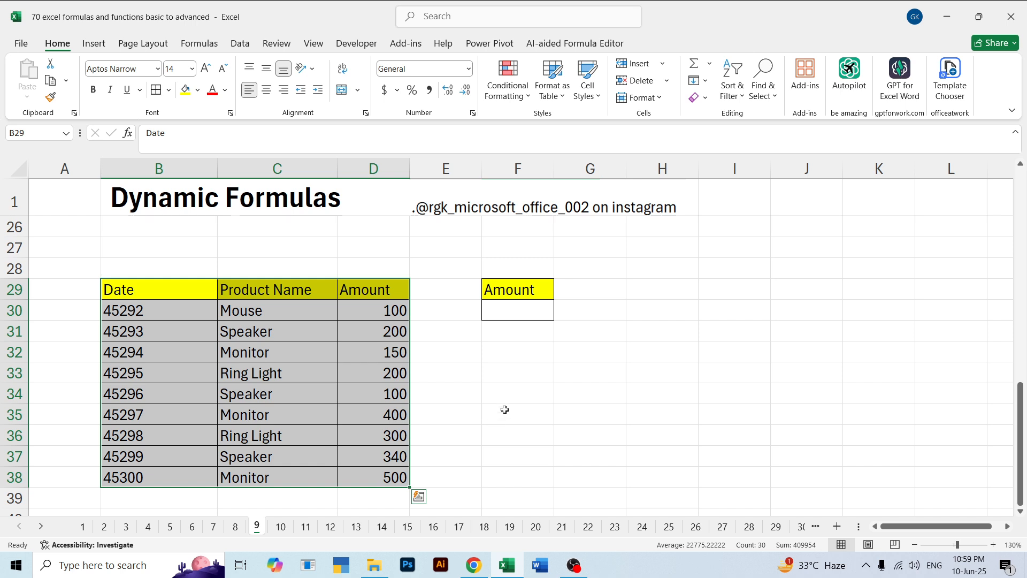
pyautogui.click(137, 495)
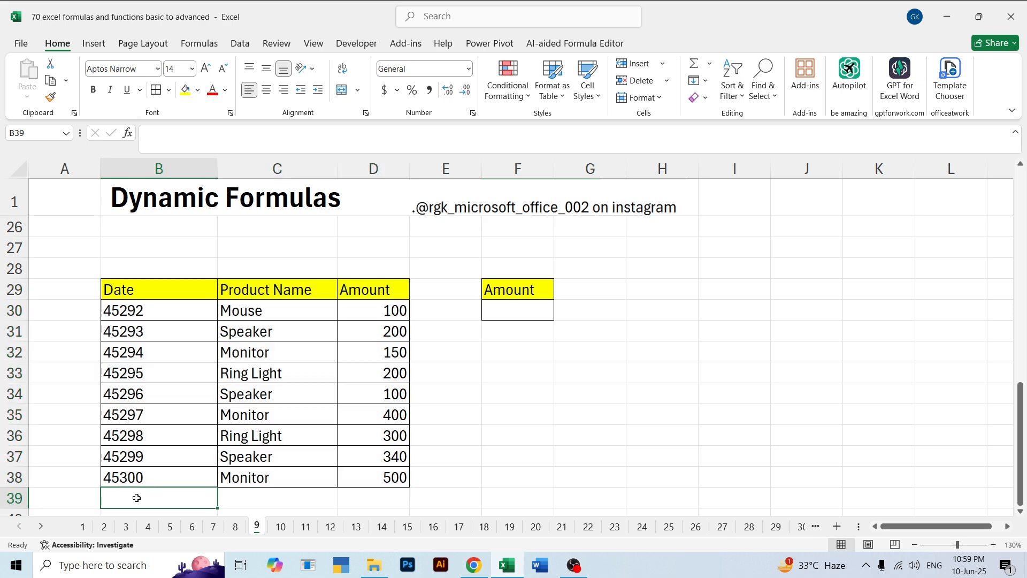
# Format the values in the Date column, B30:B38, as dates
pyautogui.moveTo(162, 311); pyautogui.dragTo(176, 475)
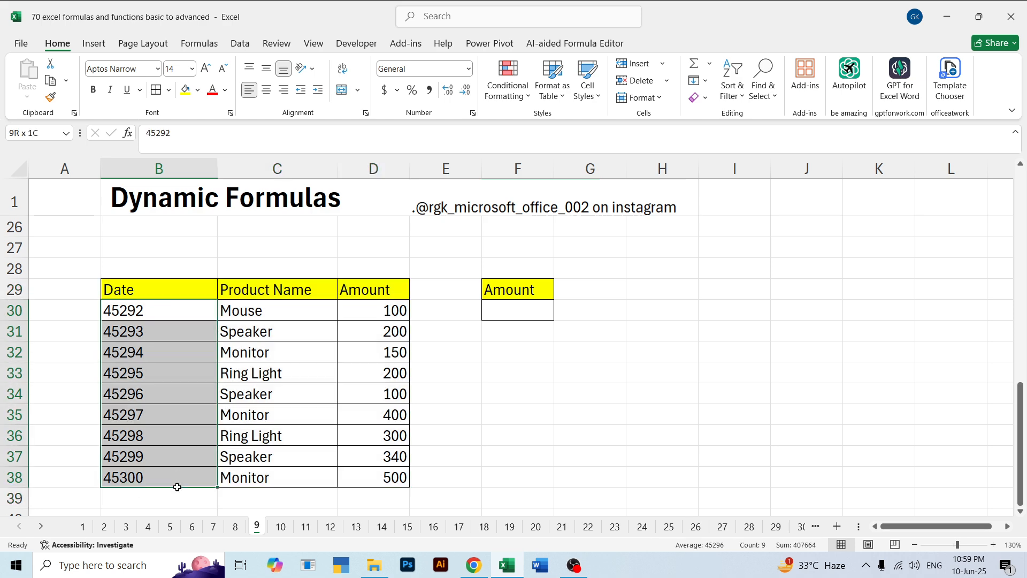
pyautogui.click(469, 69)
pyautogui.click(455, 227)
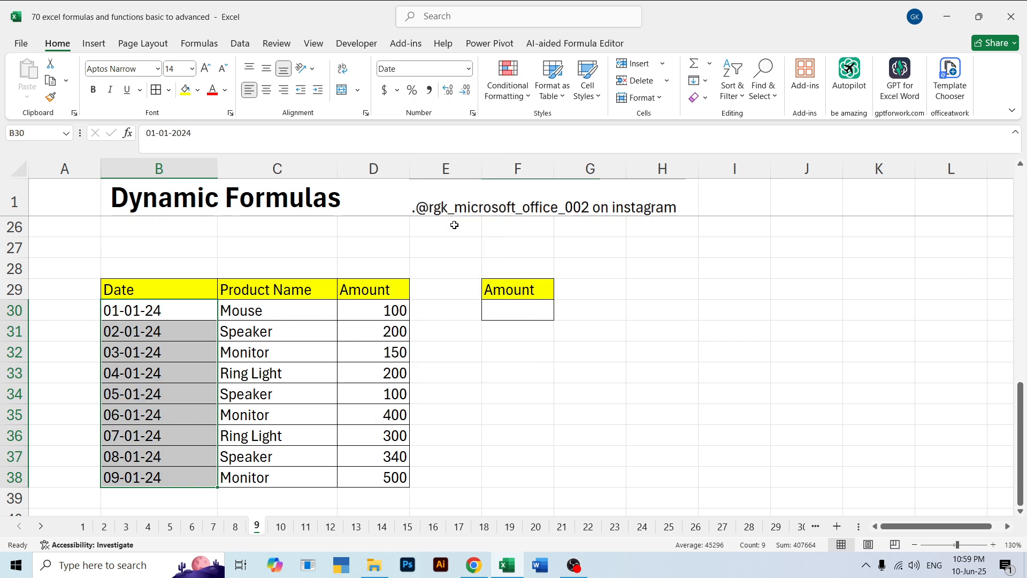
pyautogui.click(520, 435)
# Check the practice data's dates, the empty cells B39:D39 below it and the Amount cell F30
pyautogui.click(202, 493)
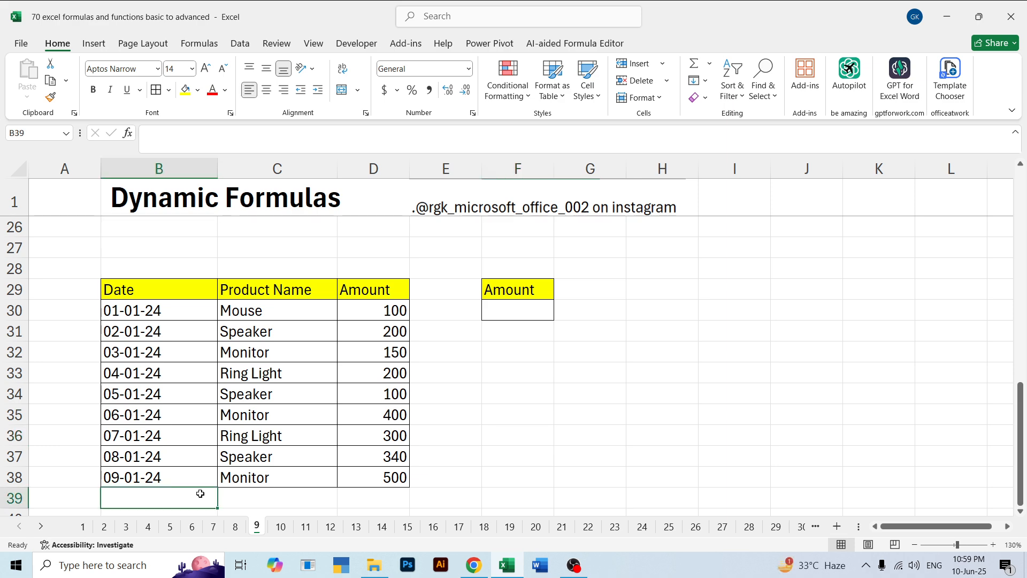
pyautogui.moveTo(172, 308); pyautogui.dragTo(172, 465)
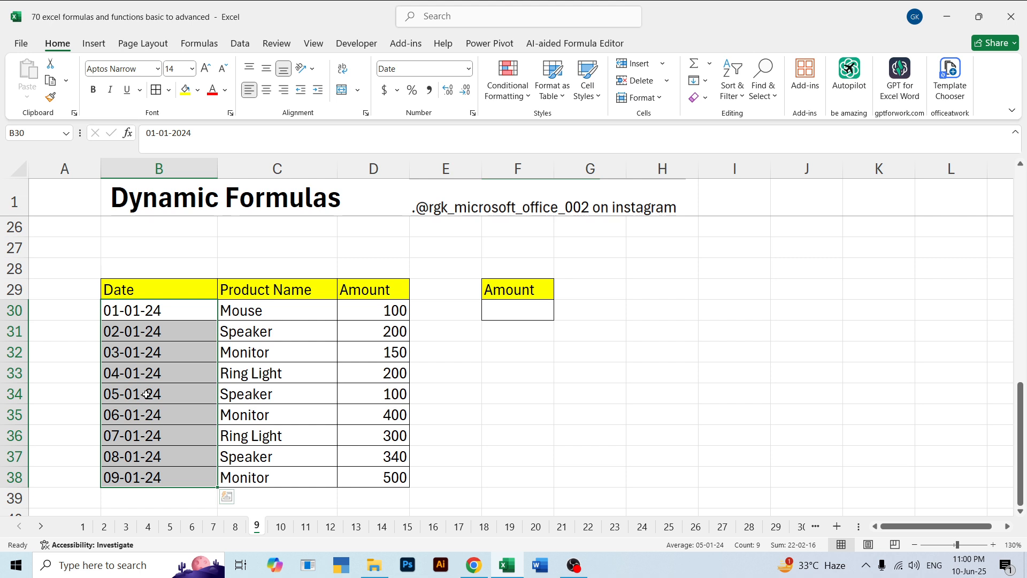
pyautogui.click(127, 496)
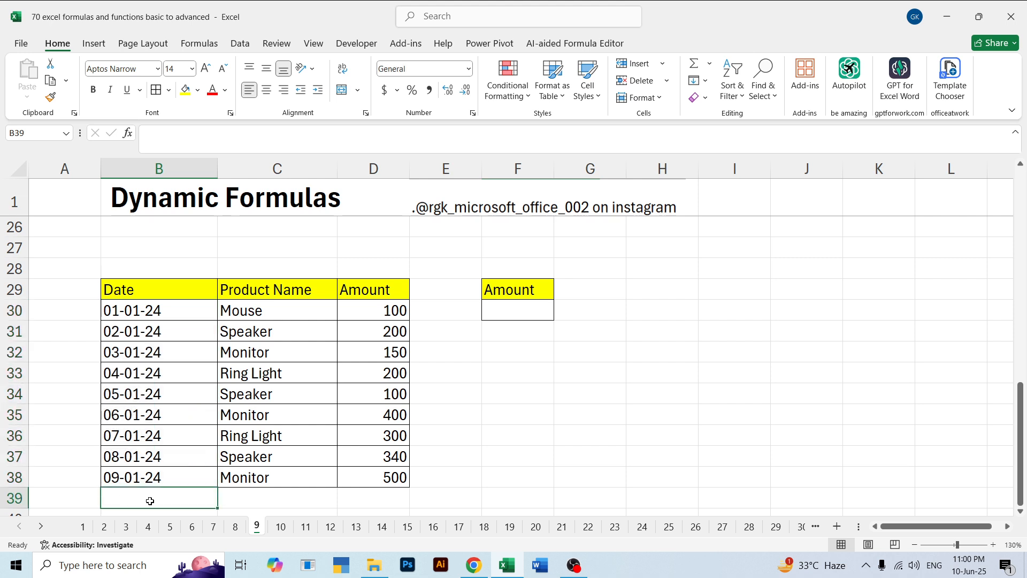
pyautogui.click(239, 501)
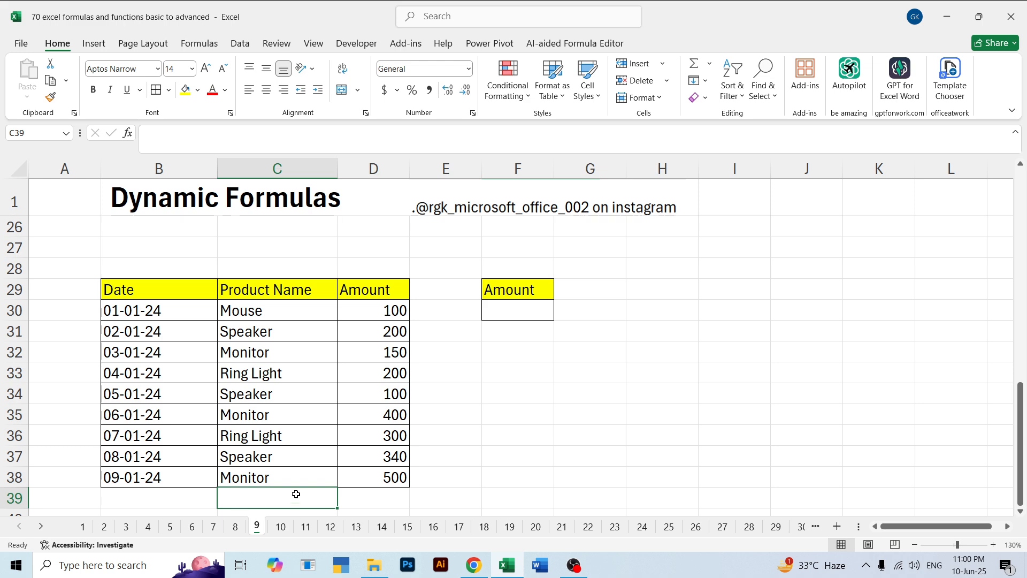
pyautogui.click(385, 492)
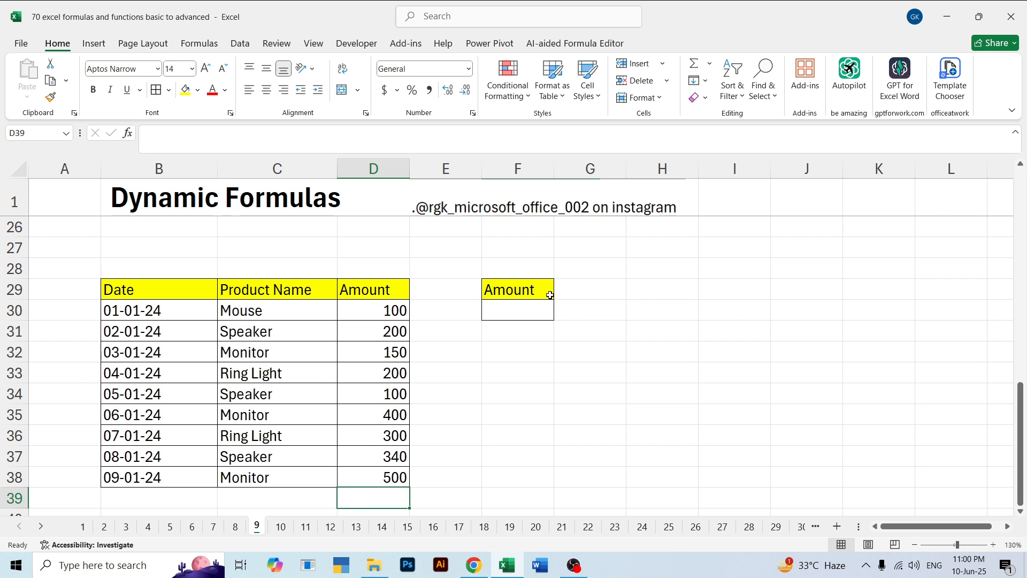
pyautogui.click(531, 309)
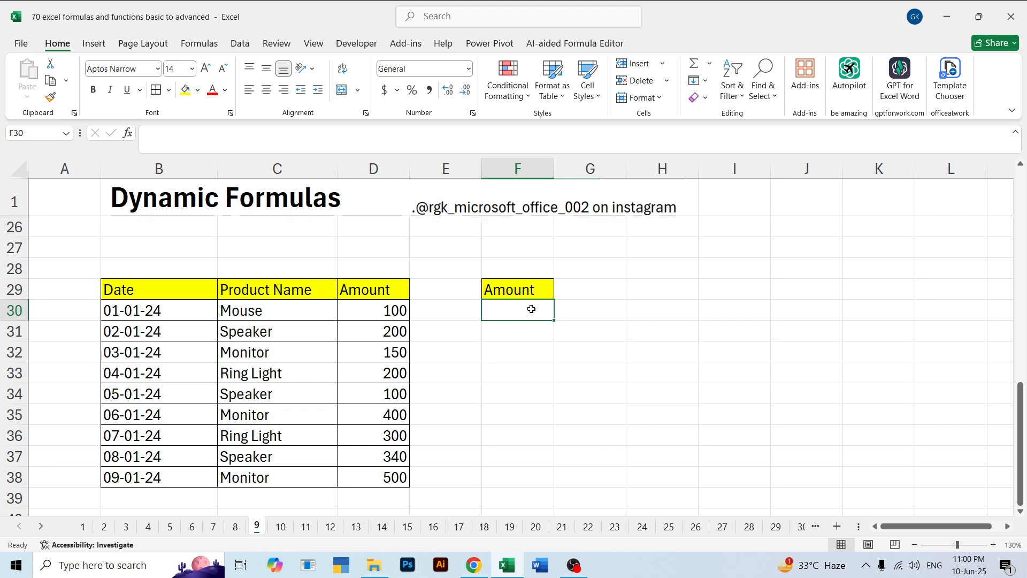
pyautogui.click(519, 352)
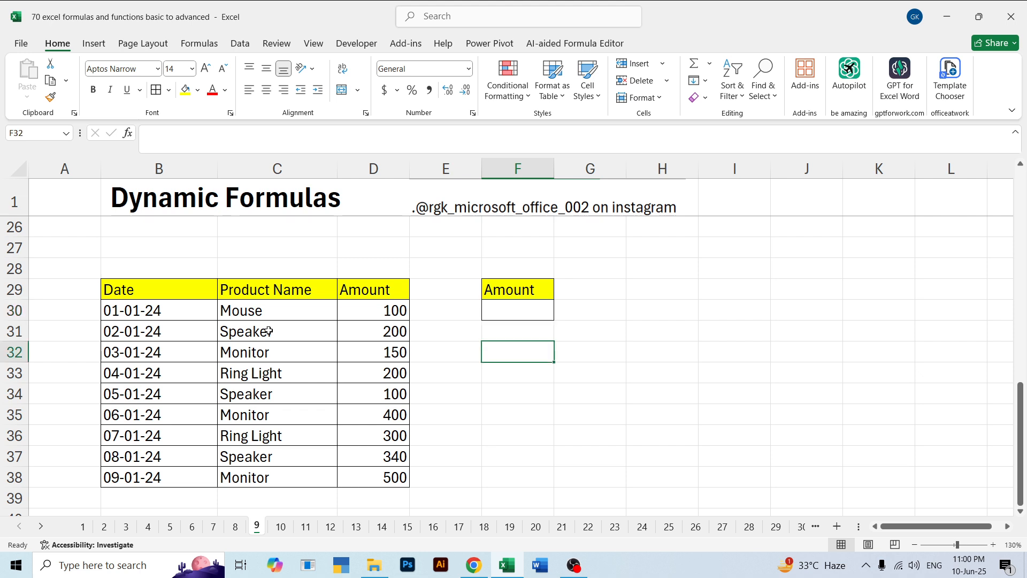
# Convert the range B29:D38 into an Excel table with headers
pyautogui.click(125, 285)
pyautogui.moveTo(125, 286); pyautogui.dragTo(363, 466)
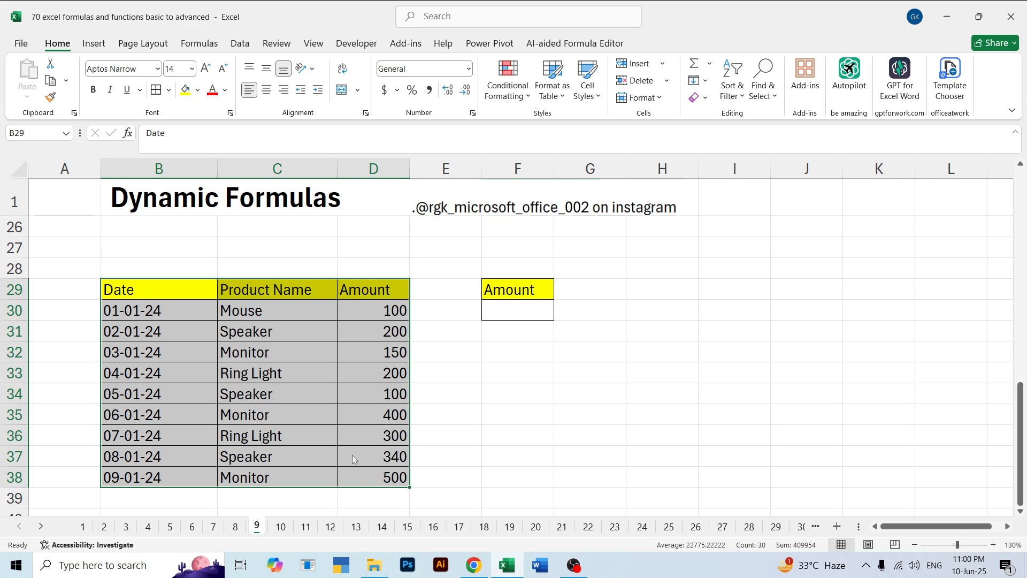
pyautogui.hotkey('ctrl', 't')
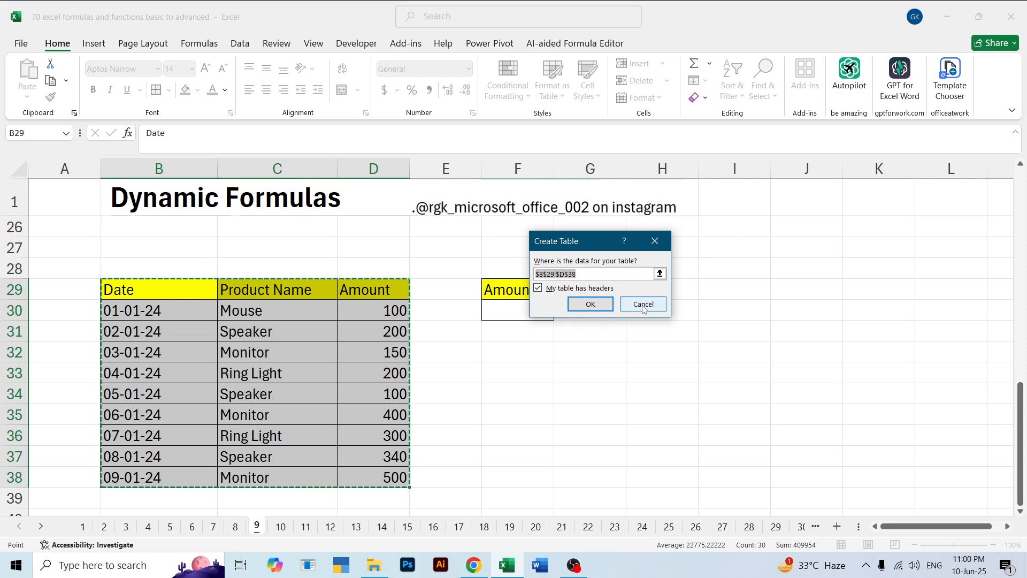
pyautogui.click(594, 305)
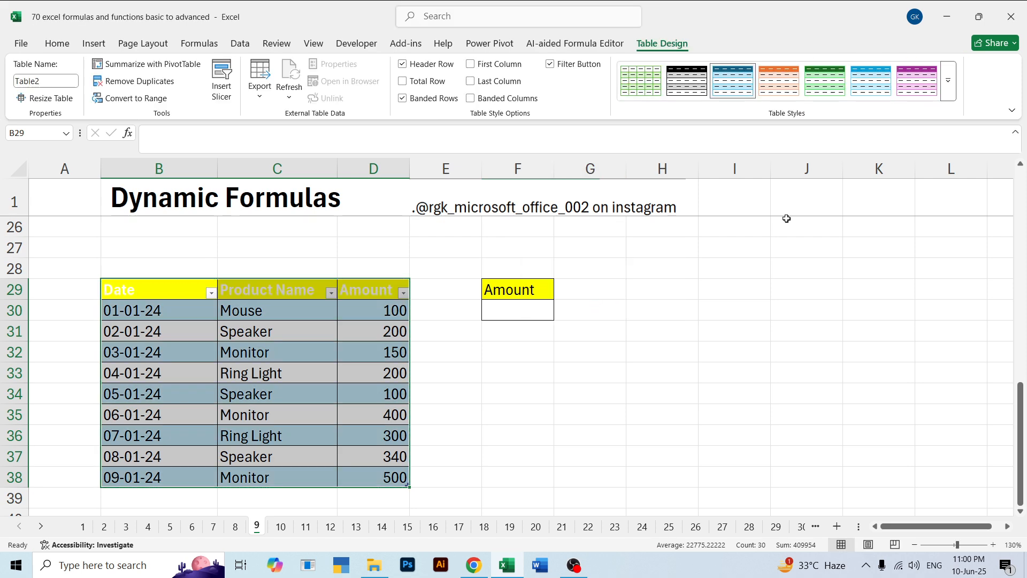
# Try the purple and green table styles, and apply the plain uncoloured Light style to the new table
pyautogui.click(914, 85)
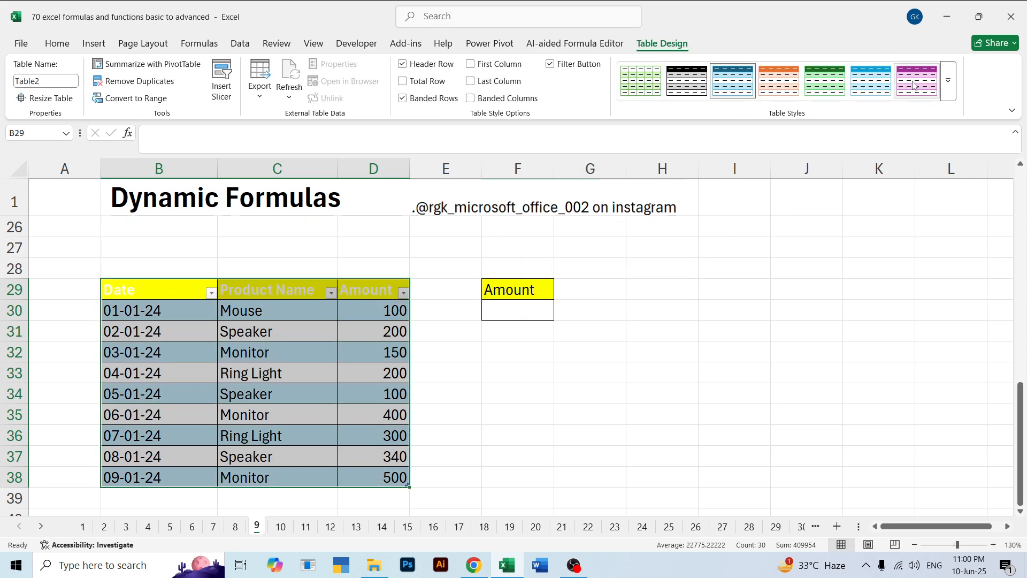
pyautogui.click(842, 80)
pyautogui.click(948, 80)
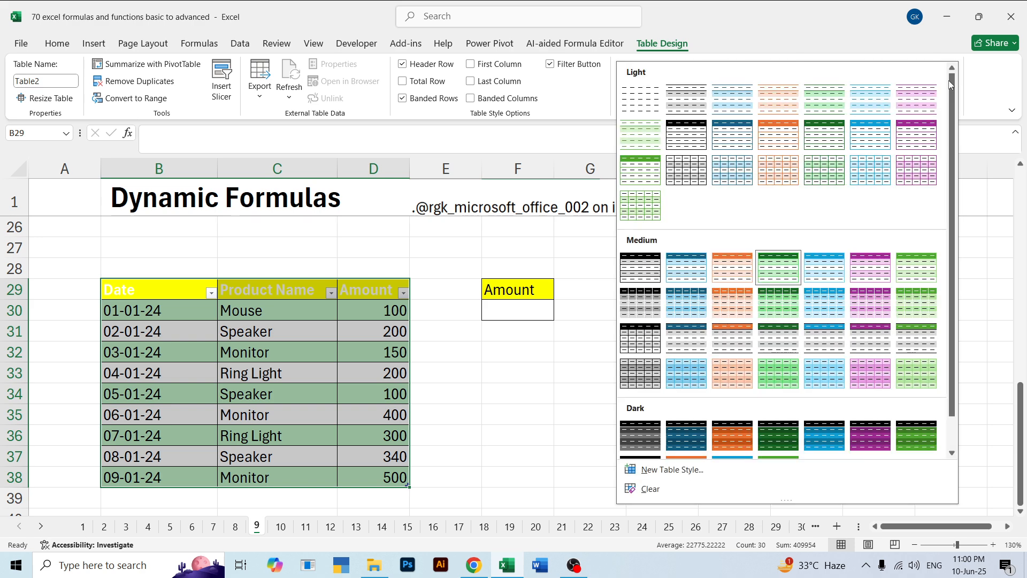
pyautogui.click(638, 109)
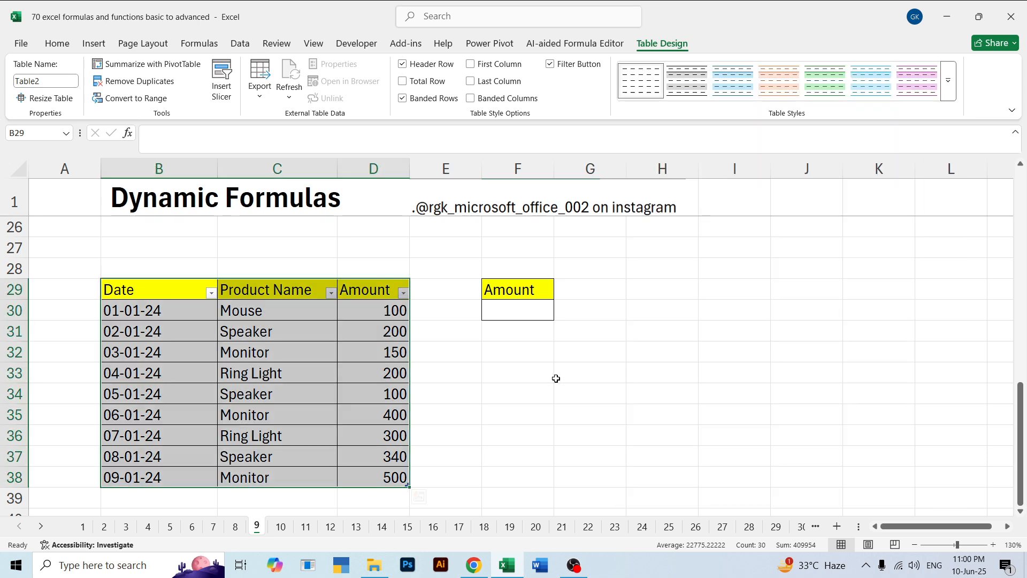
# Select the practice Amount cell F30 and view the completed example table in B3:D13
pyautogui.click(559, 374)
pyautogui.click(529, 310)
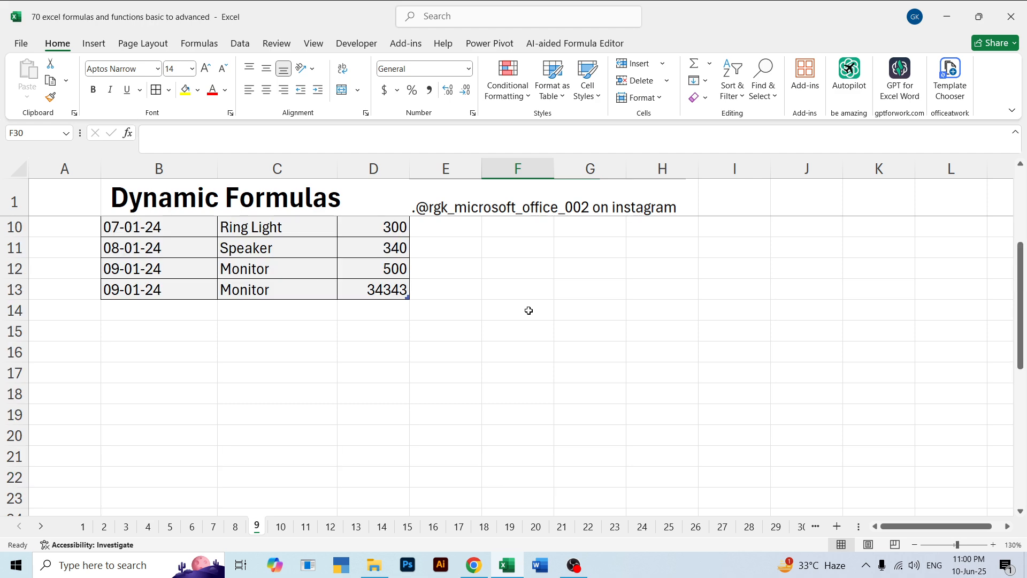
pyautogui.scroll(3, 528, 309)
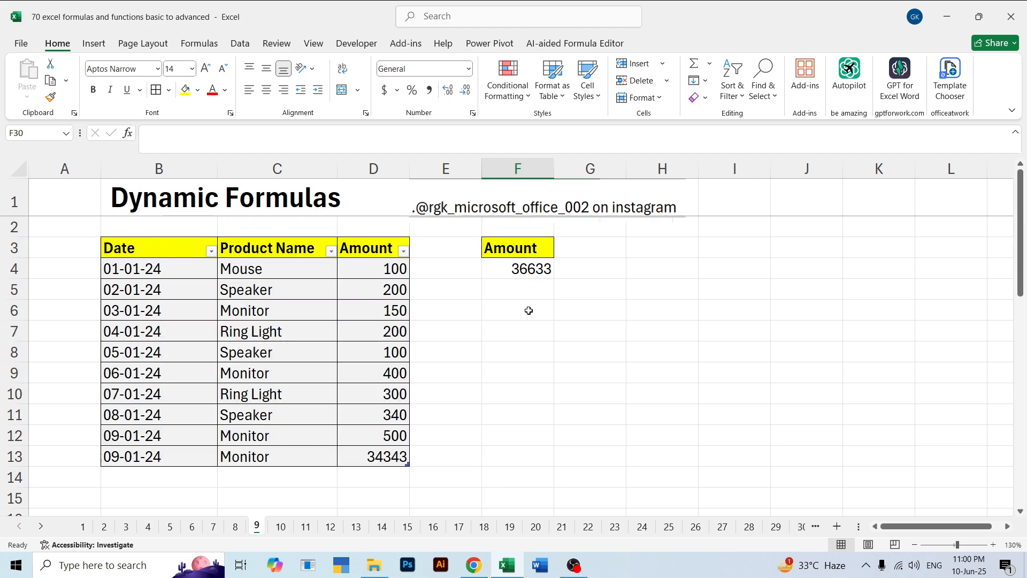
# Enter a SUM formula in the practice Amount cell F30 covering the table's whole Amount column D29:D38, header included
pyautogui.click(510, 276)
pyautogui.scroll(-3, 592, 317)
pyautogui.scroll(-3, 591, 318)
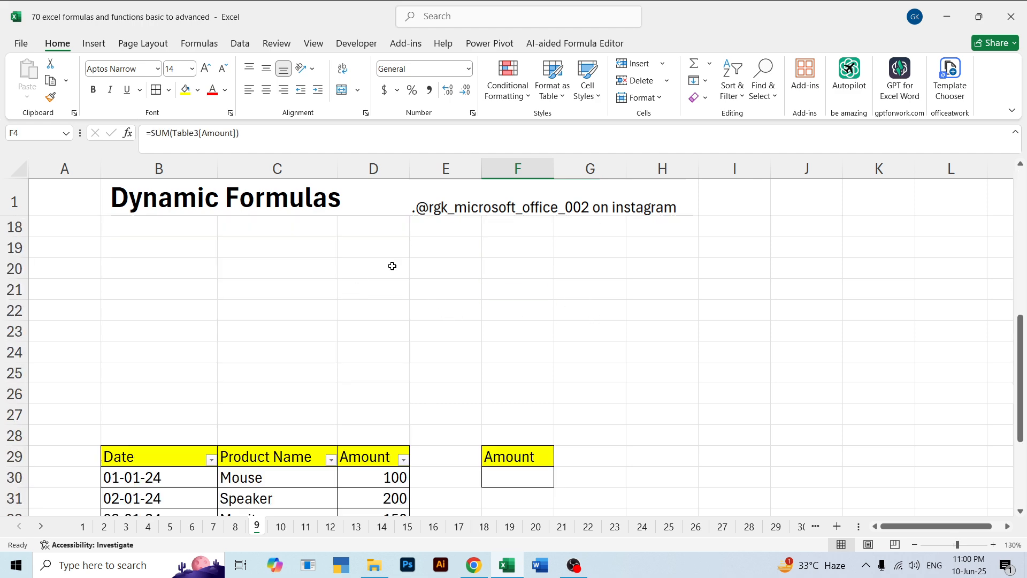
pyautogui.scroll(-3, 872, 301)
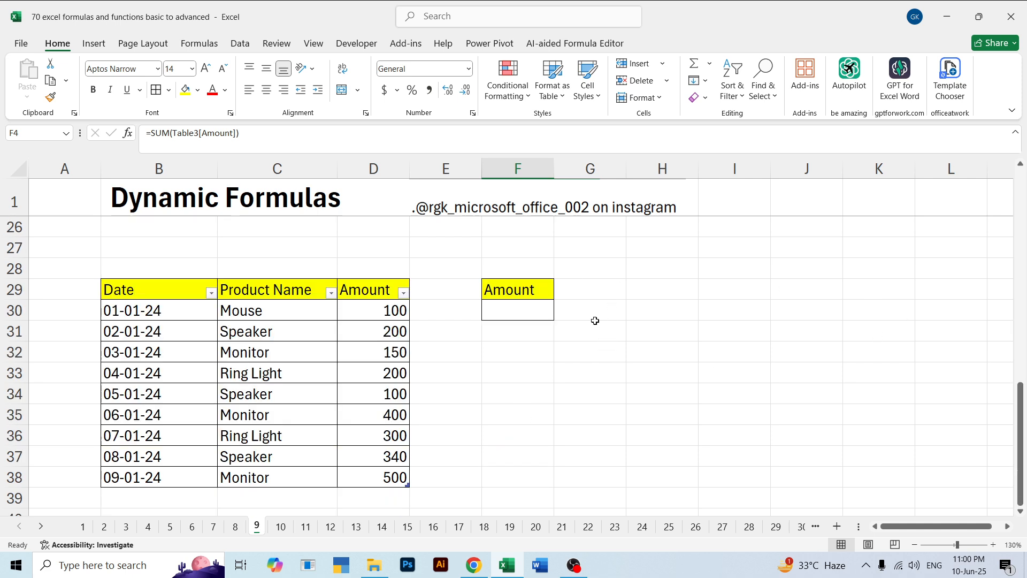
pyautogui.click(512, 314)
pyautogui.write('=sum')
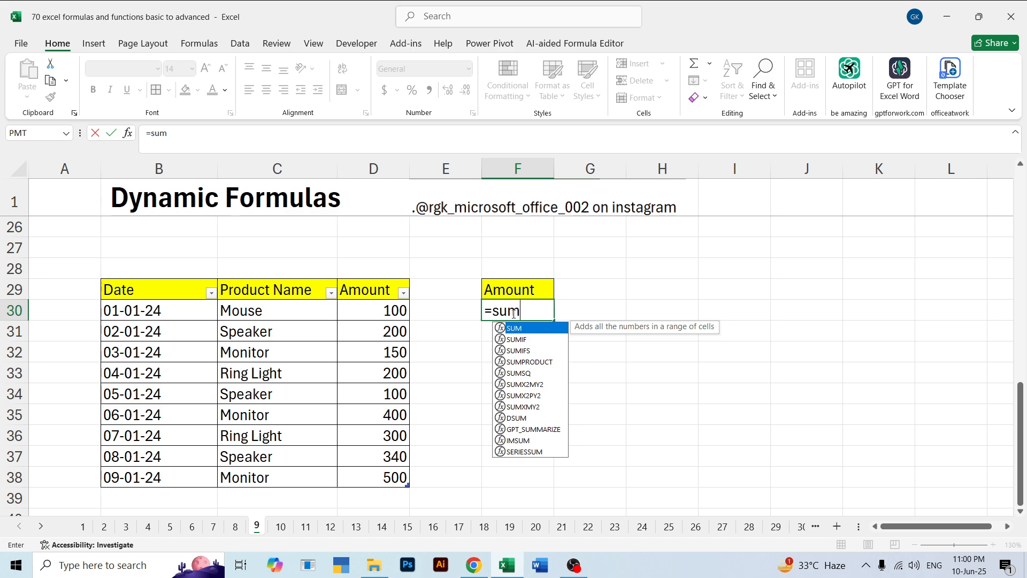
pyautogui.press('Tab')
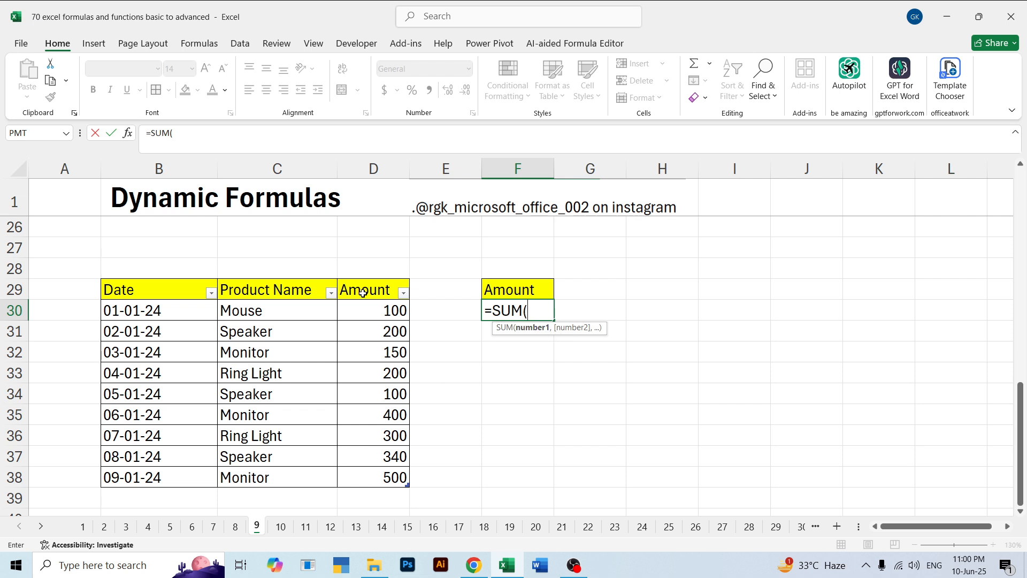
pyautogui.moveTo(363, 293); pyautogui.dragTo(375, 480)
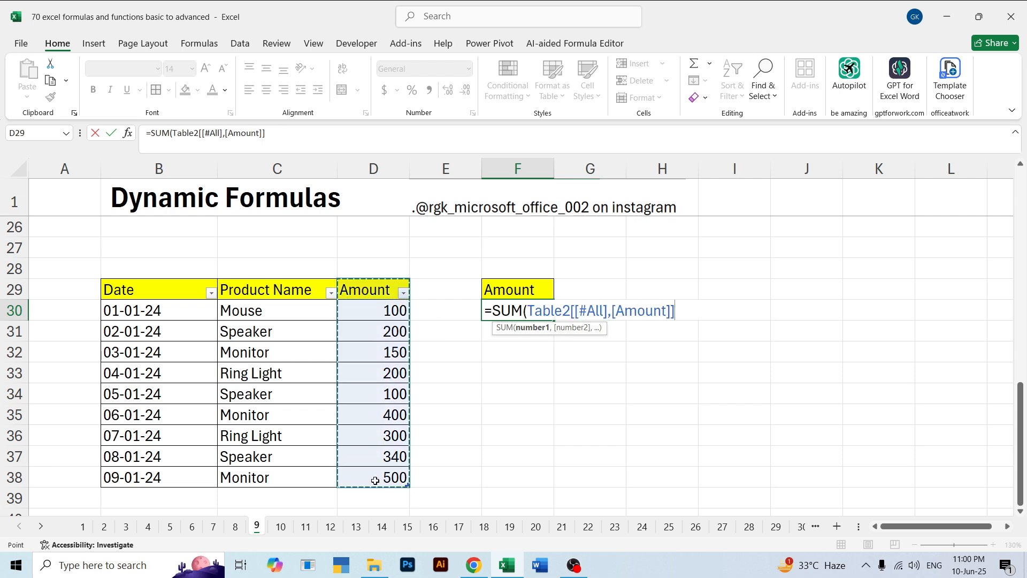
pyautogui.press('Return')
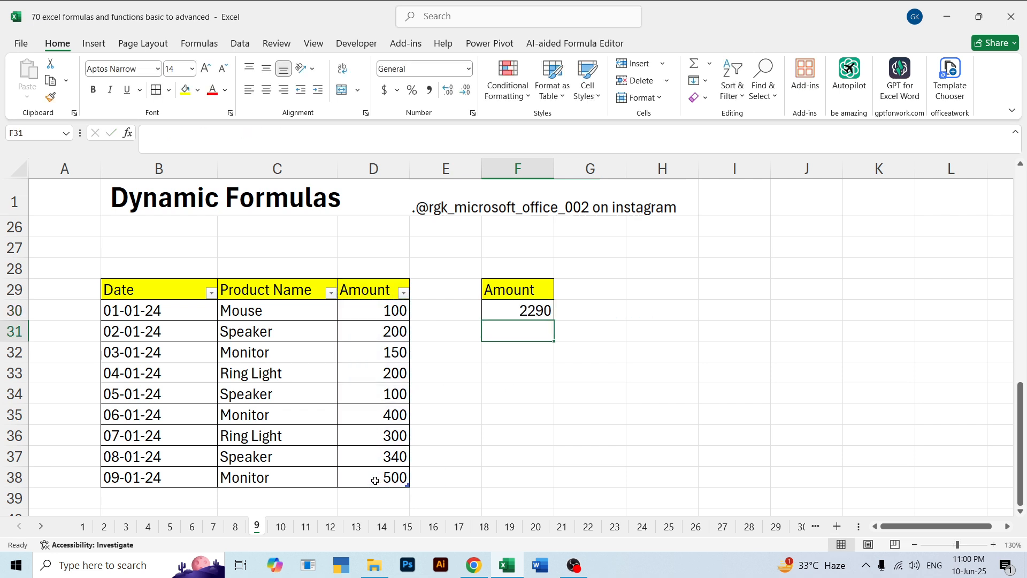
pyautogui.click(515, 312)
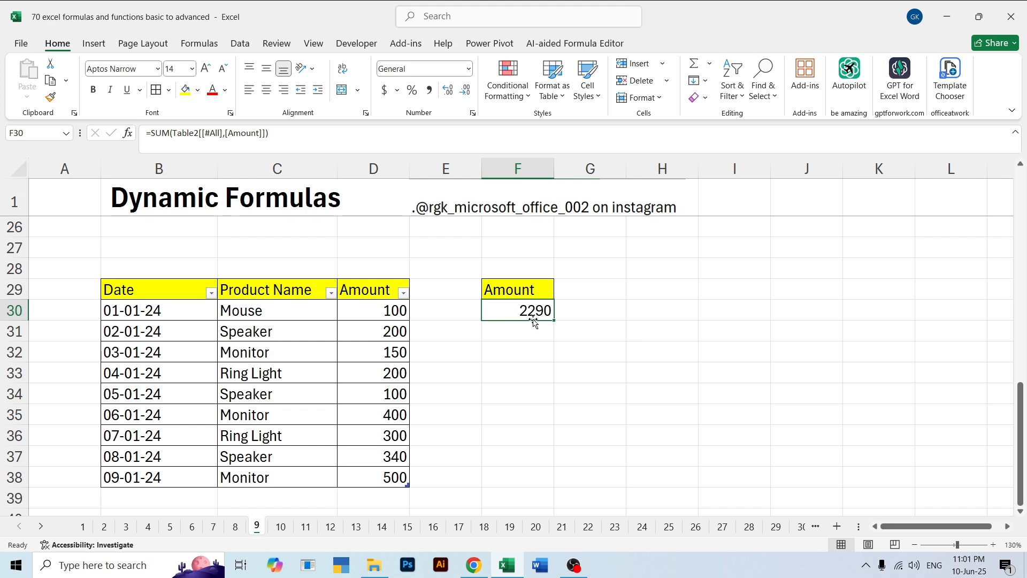
# Add a row beneath the practice table in B39:D39 with date 10-2-2024, product LCD and amount 1500
pyautogui.click(179, 495)
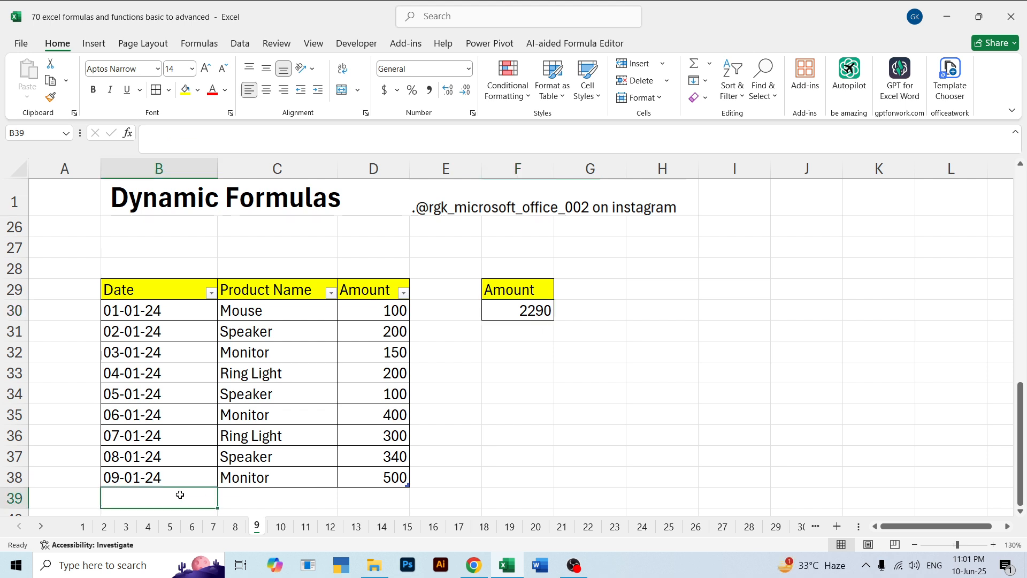
pyautogui.write('10-')
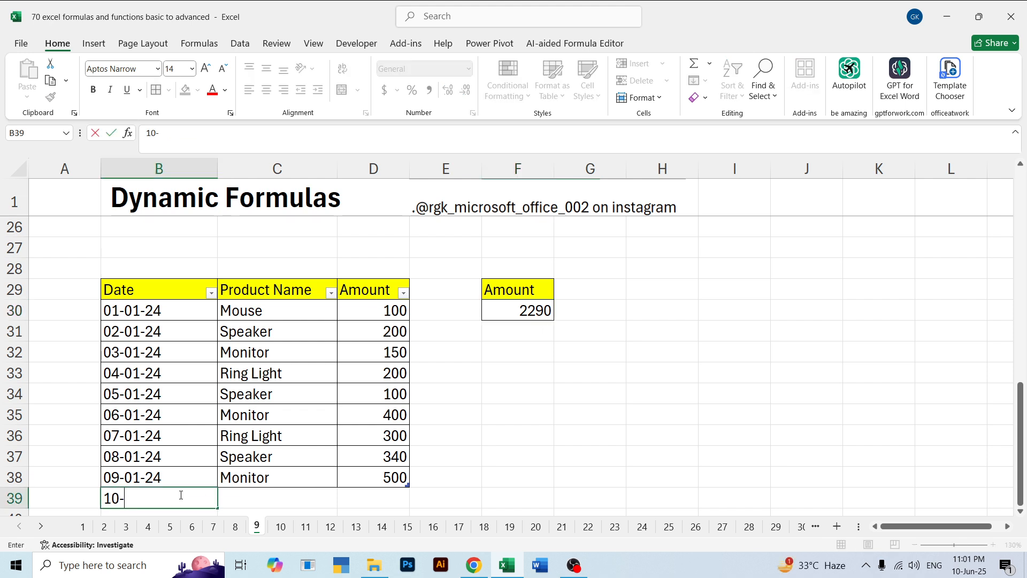
pyautogui.write('2-2024')
pyautogui.hotkey('ctrl', 'Return')
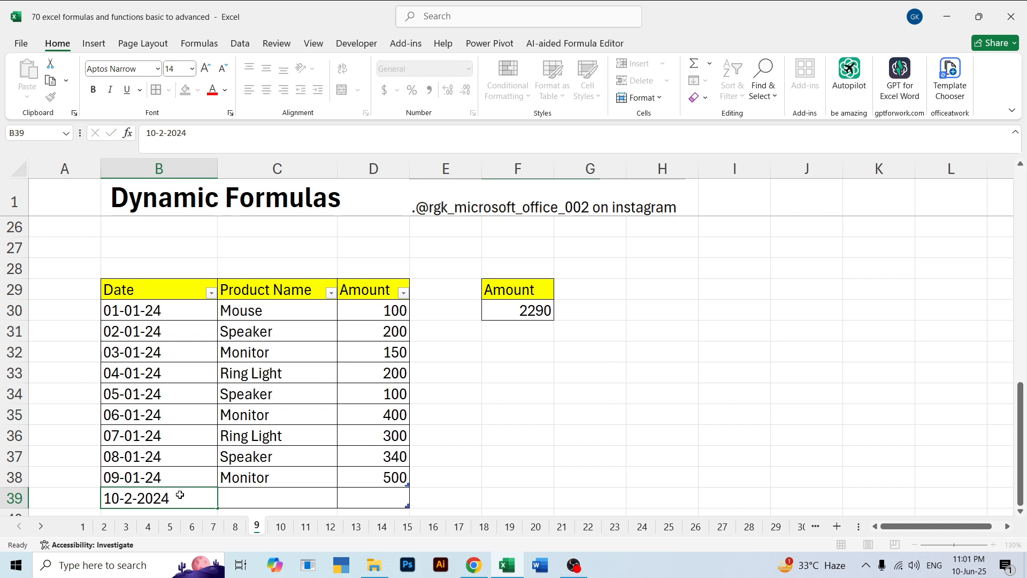
pyautogui.press('Tab')
pyautogui.write('LCD')
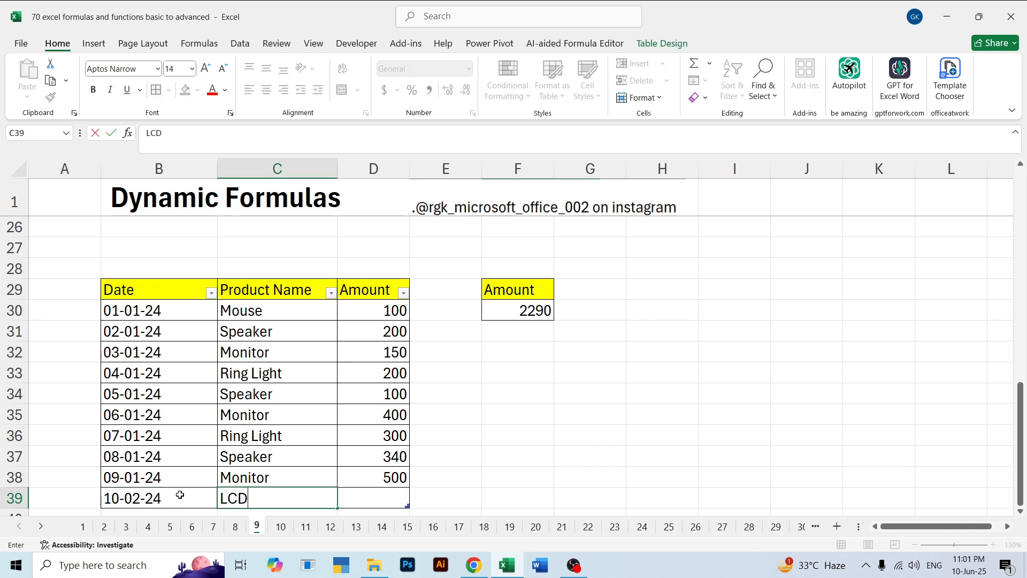
pyautogui.press('Tab')
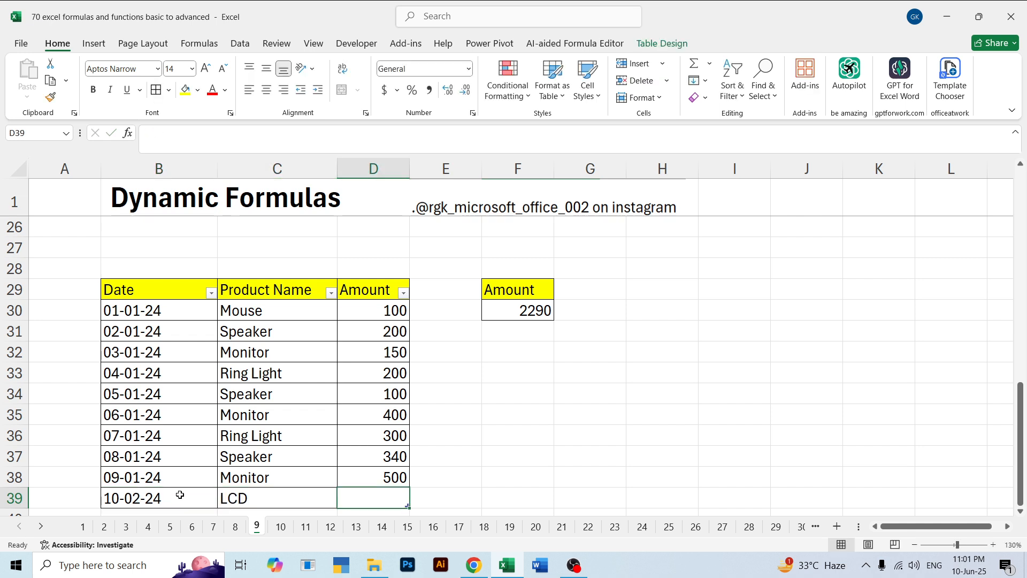
pyautogui.write('1500')
pyautogui.press('Return')
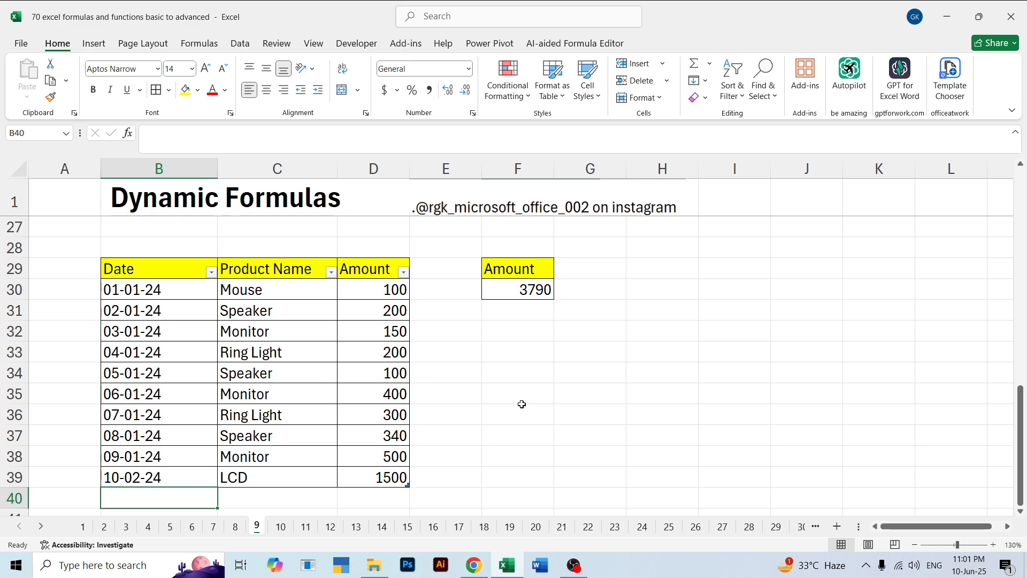
pyautogui.click(525, 369)
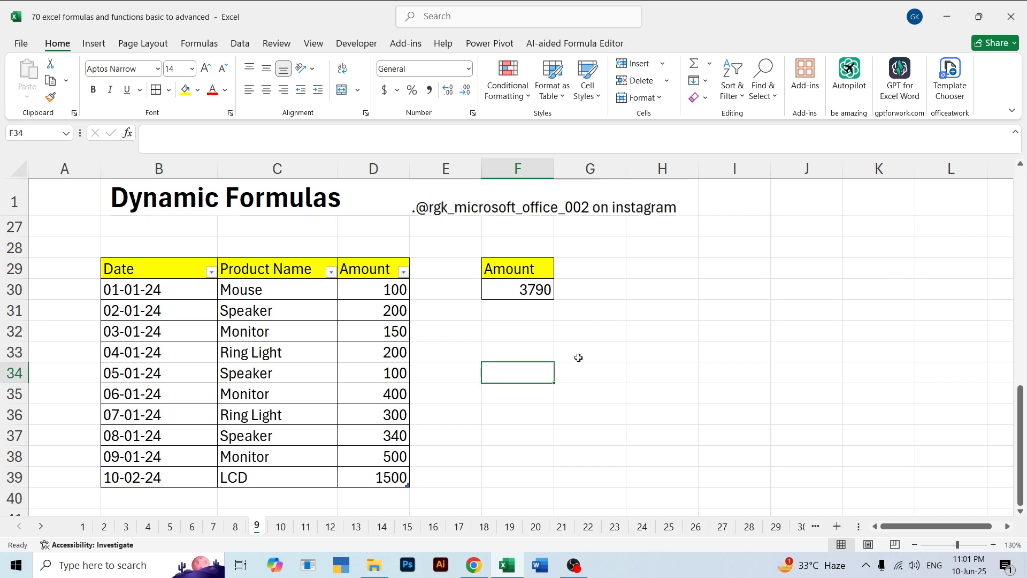
# Go to sheet 10 and clear the existing average formula from cell F17
pyautogui.click(281, 528)
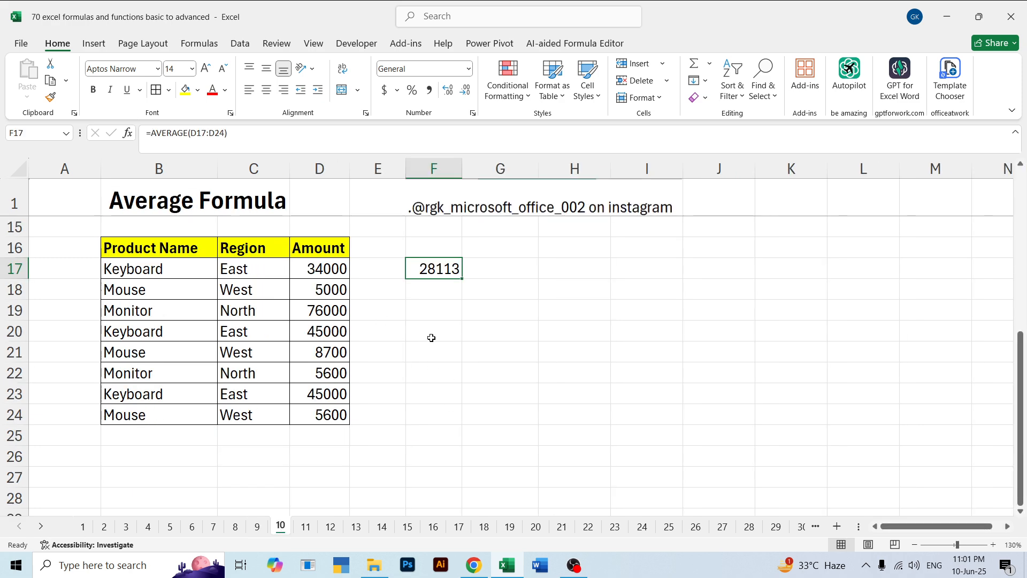
pyautogui.click(457, 323)
pyautogui.click(447, 251)
pyautogui.click(440, 266)
pyautogui.press('BackSpace')
pyautogui.click(454, 317)
pyautogui.click(438, 268)
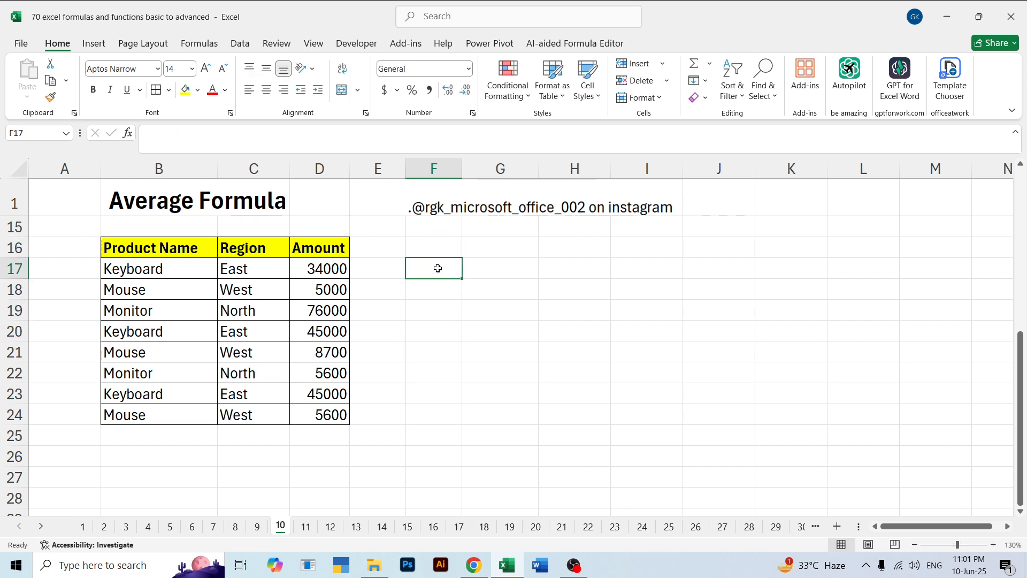
# Enter an AVERAGE formula in F17 for the amounts D17:D24, and check it against the Amount column
pyautogui.write('=ave')
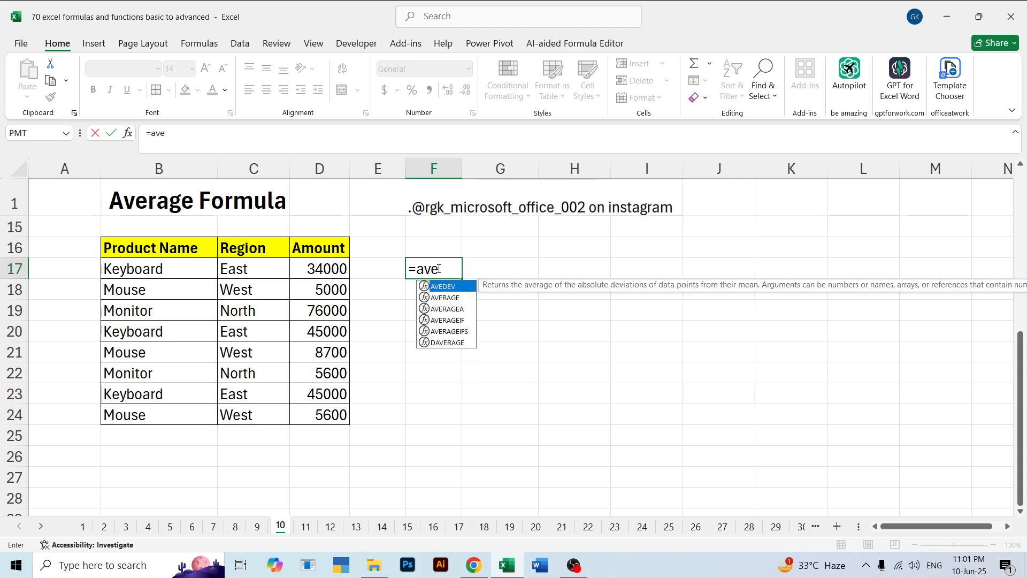
pyautogui.press('Down')
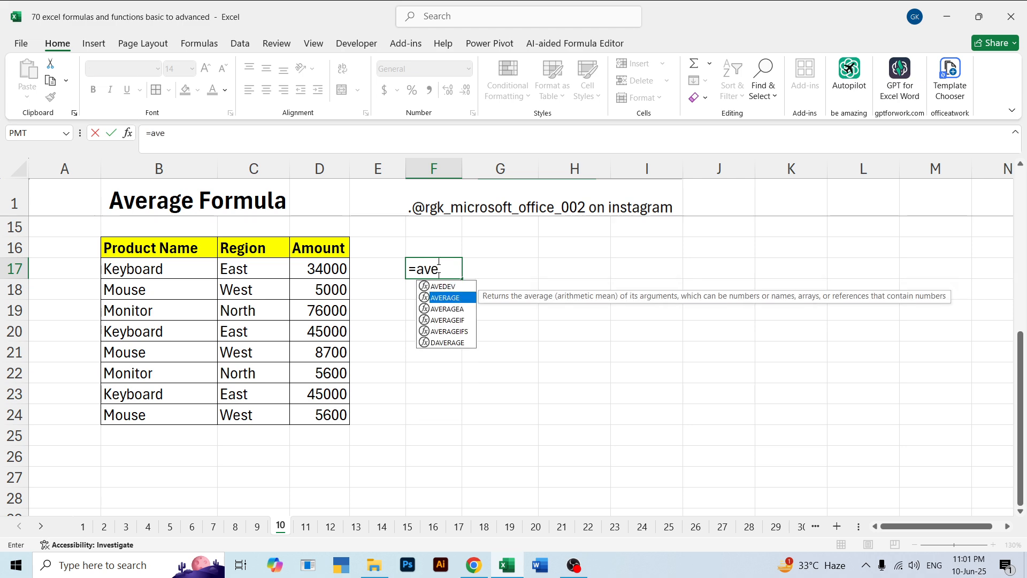
pyautogui.press('Down')
pyautogui.press('Up')
pyautogui.press('Tab')
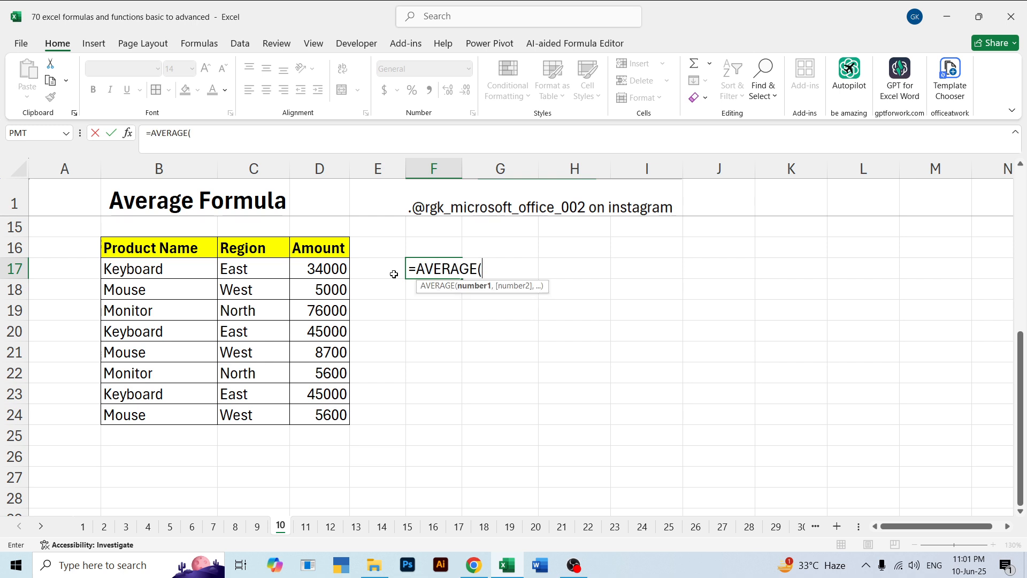
pyautogui.moveTo(326, 270); pyautogui.dragTo(328, 414)
pyautogui.press('Return')
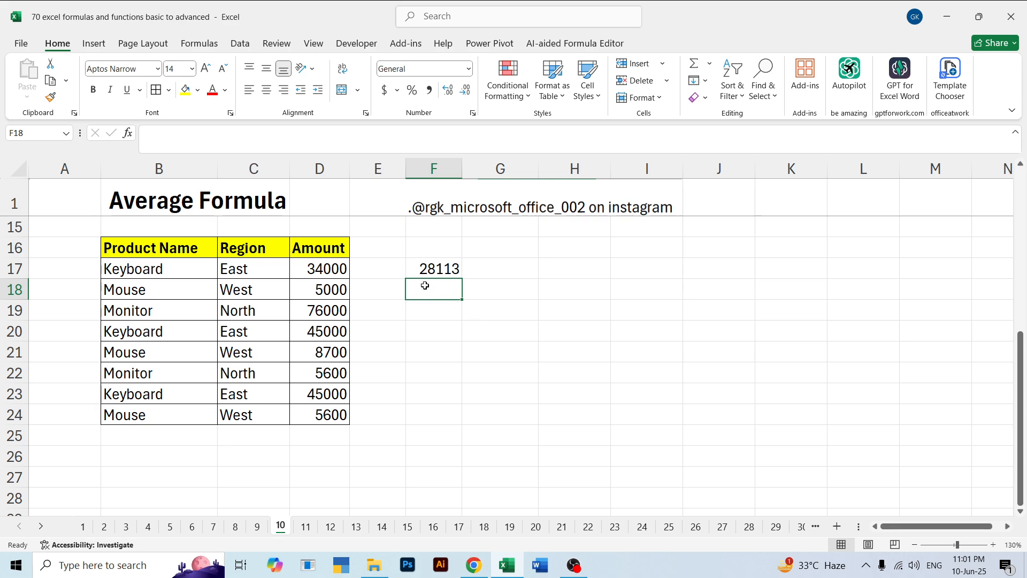
pyautogui.click(428, 268)
pyautogui.moveTo(317, 270); pyautogui.dragTo(321, 406)
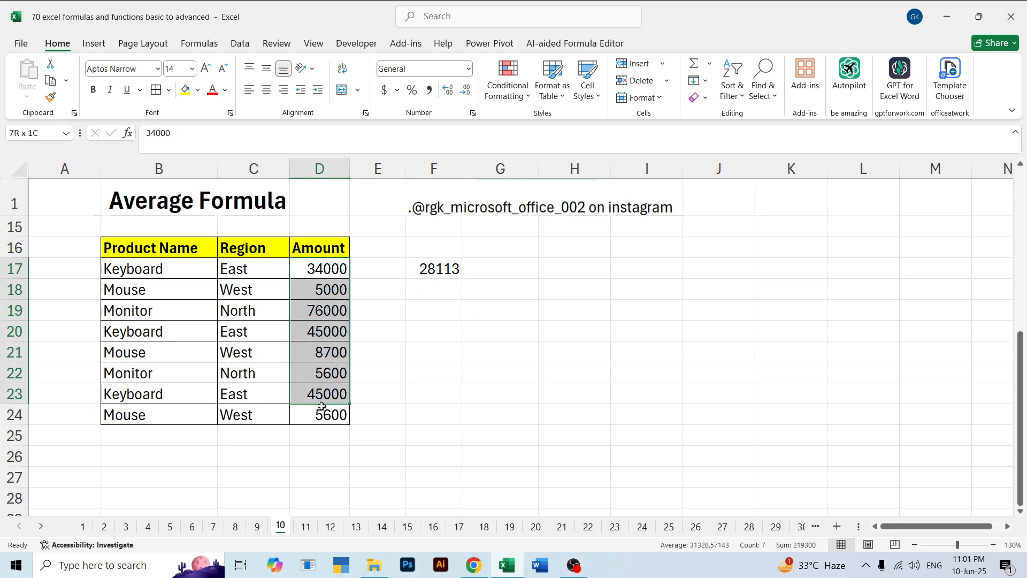
pyautogui.click(428, 268)
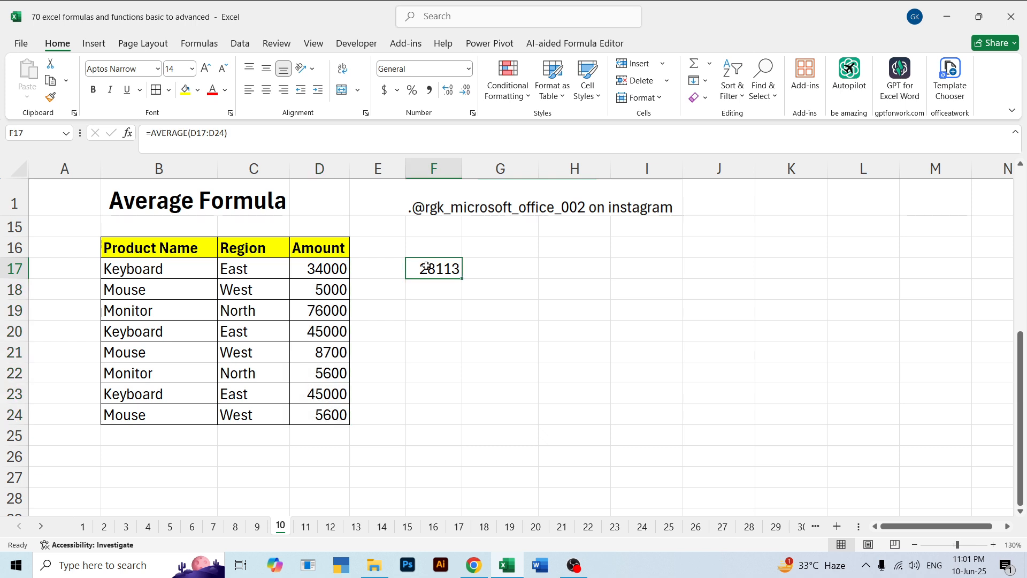
pyautogui.click(464, 347)
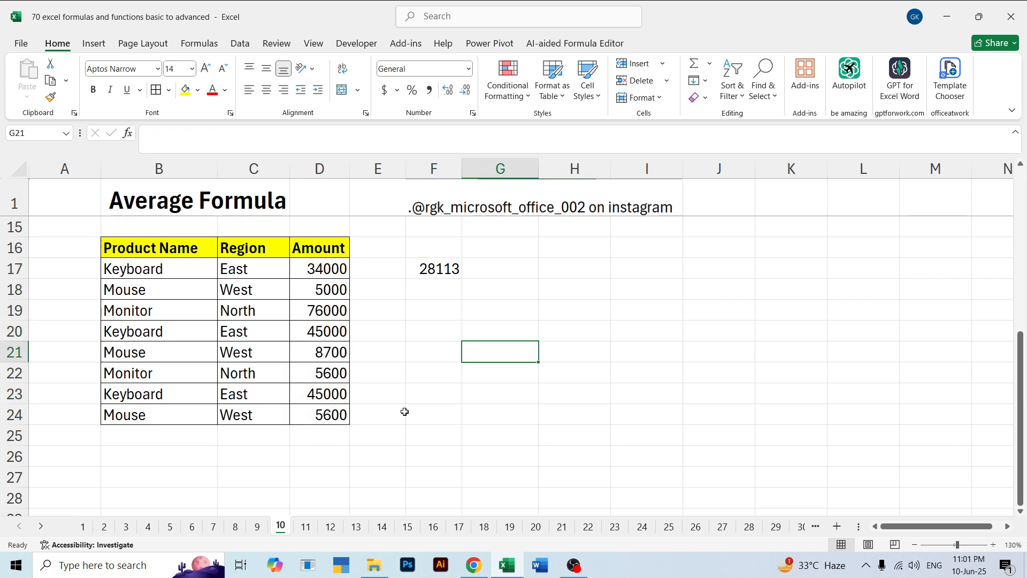
# Go to sheet 11 and clear the Avg. Sale result in G4
pyautogui.click(305, 527)
pyautogui.click(493, 337)
pyautogui.click(484, 273)
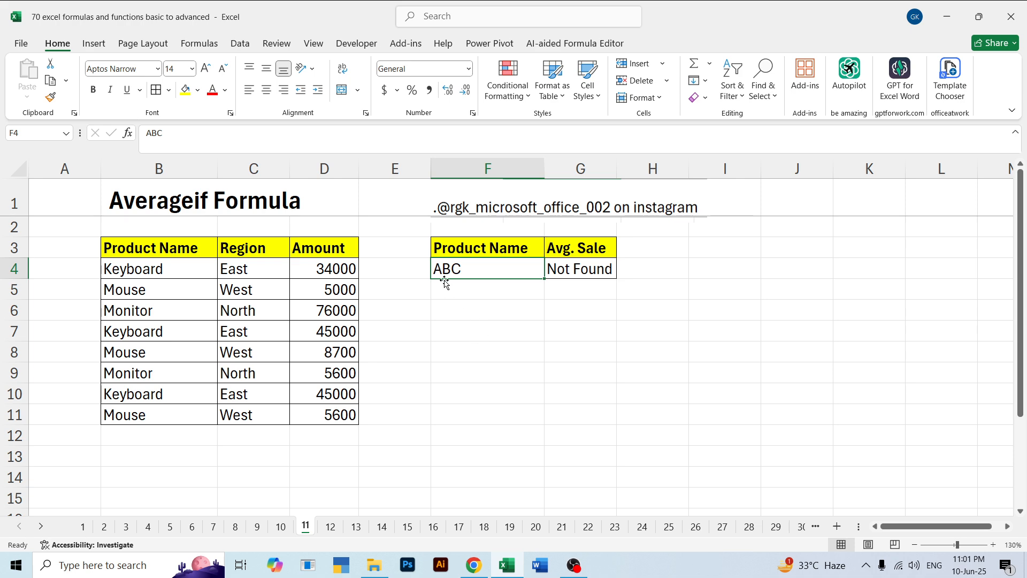
pyautogui.click(571, 264)
pyautogui.press('Delete')
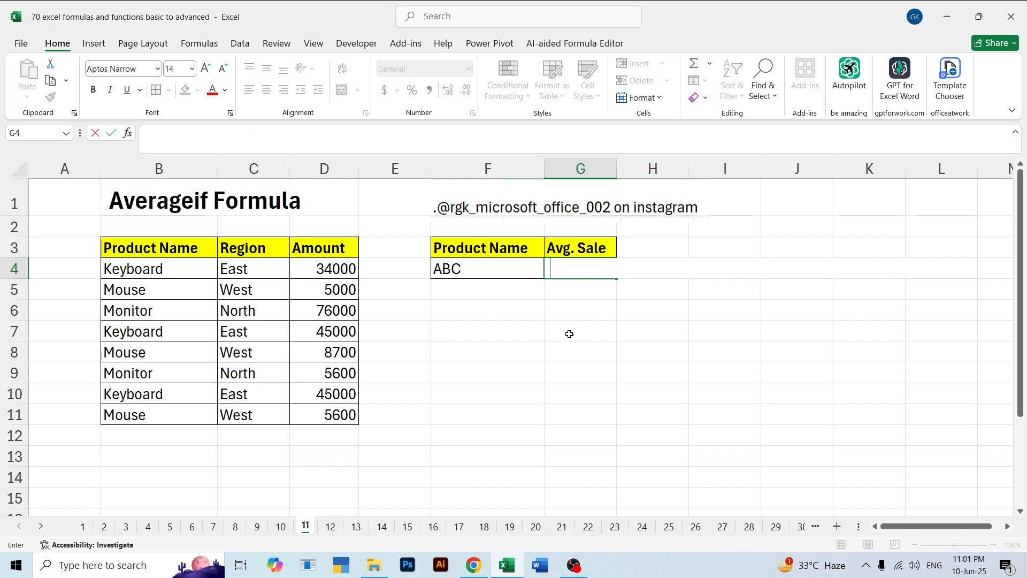
pyautogui.click(568, 335)
pyautogui.click(573, 268)
# Replace the product name in F4 with Keyboard
pyautogui.click(484, 273)
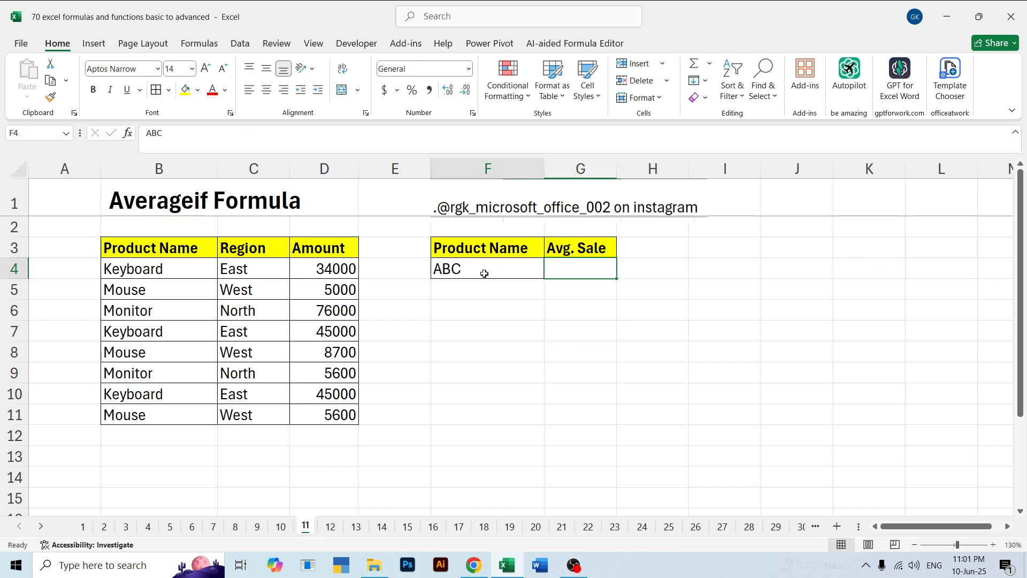
pyautogui.press('Delete')
pyautogui.click(480, 305)
pyautogui.click(477, 264)
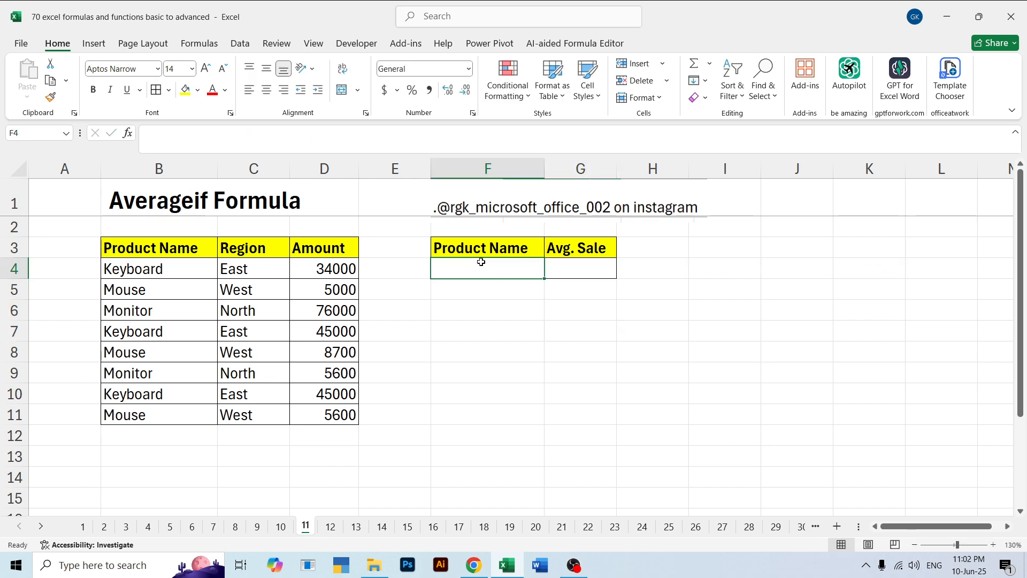
pyautogui.write('Keyboard')
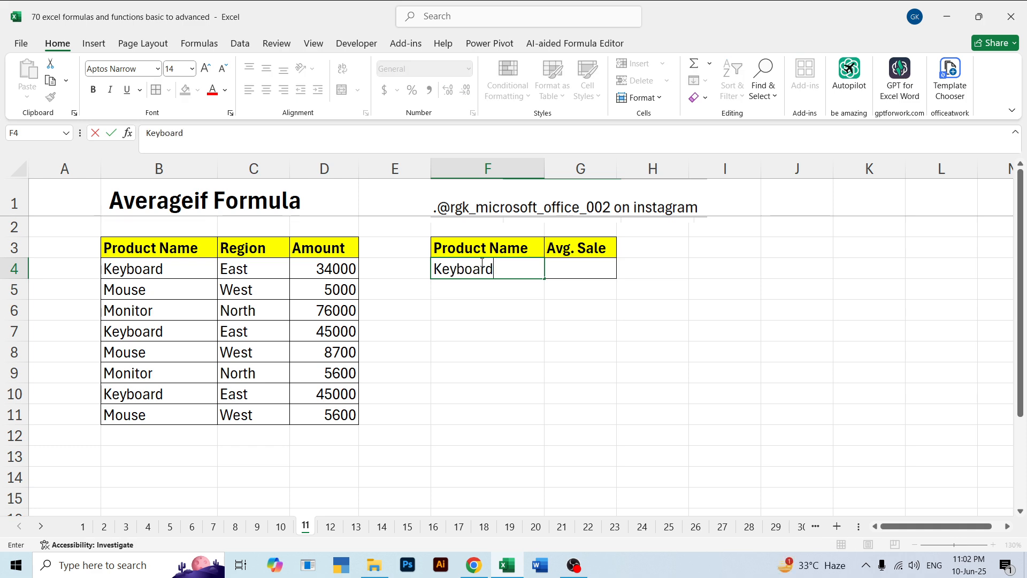
pyautogui.press('Tab')
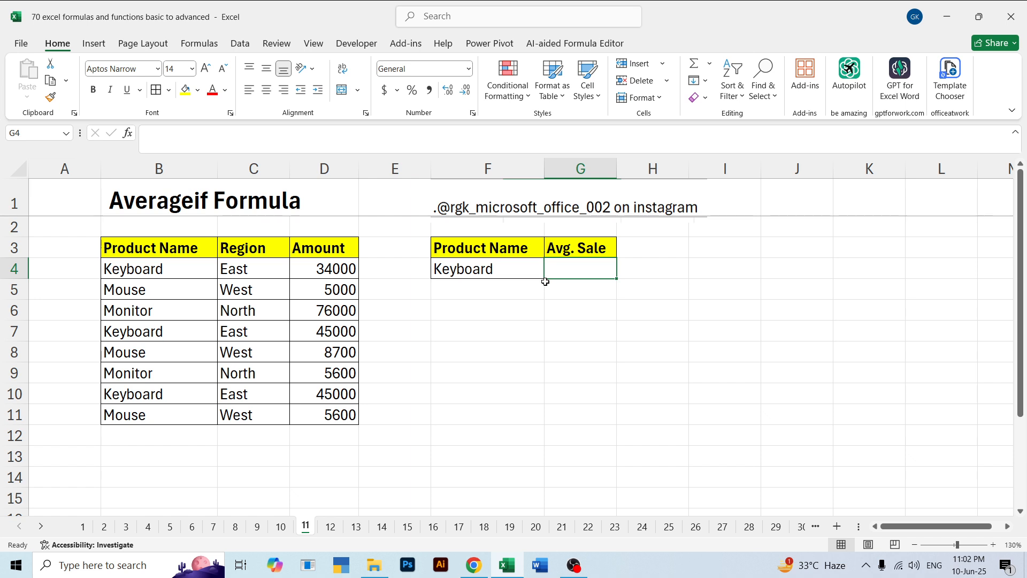
# Enter =AVERAGE(D4:D11) in the Avg. Sale cell G4 and compare it with the selected amounts
pyautogui.write('=aver')
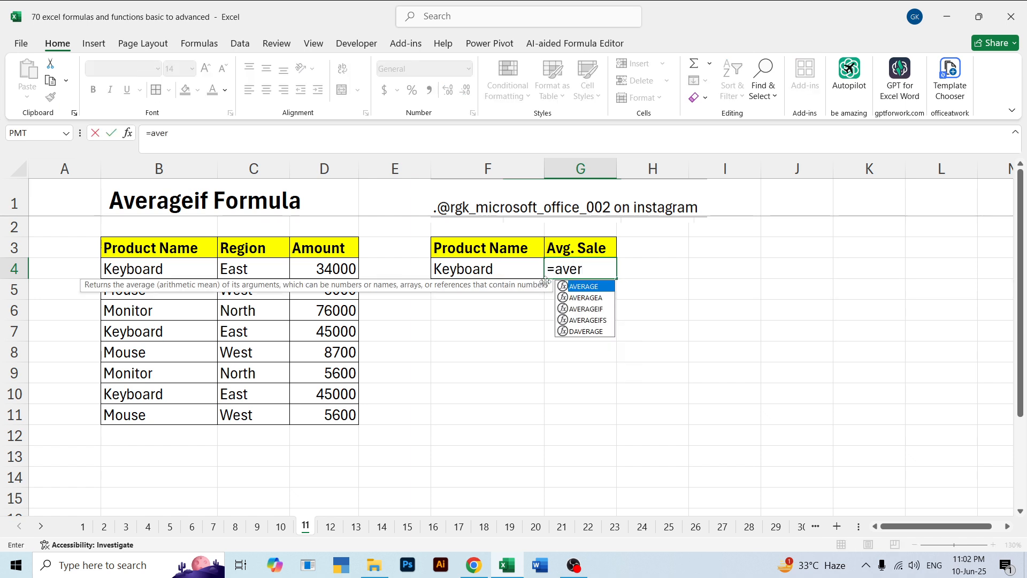
pyautogui.press('Tab')
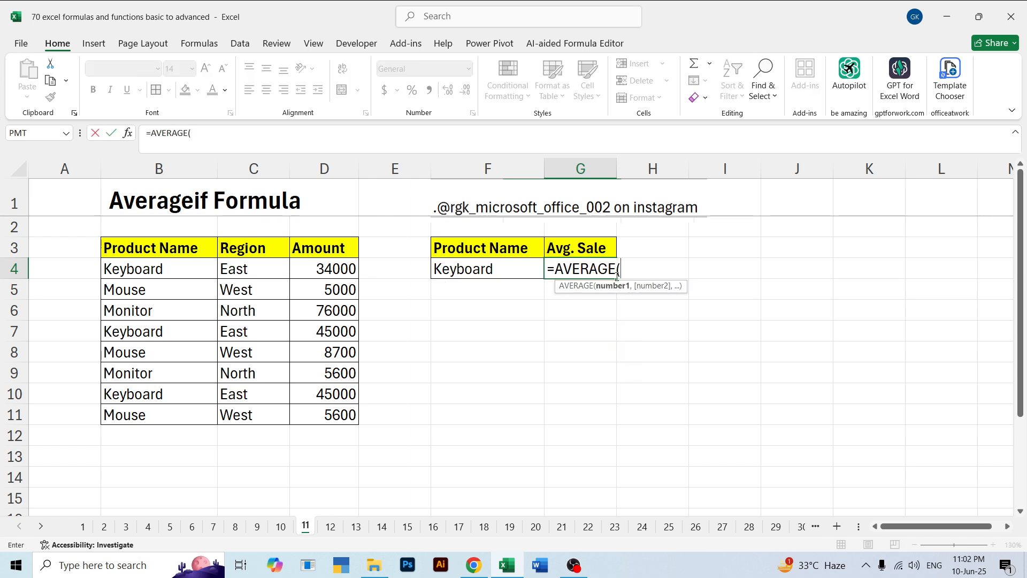
pyautogui.moveTo(317, 262); pyautogui.dragTo(319, 410)
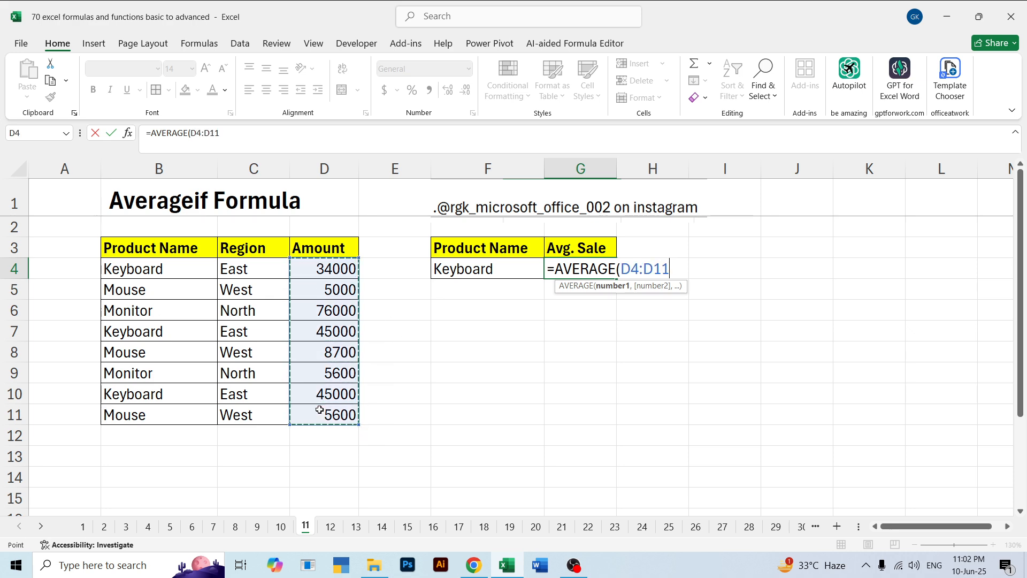
pyautogui.write(',')
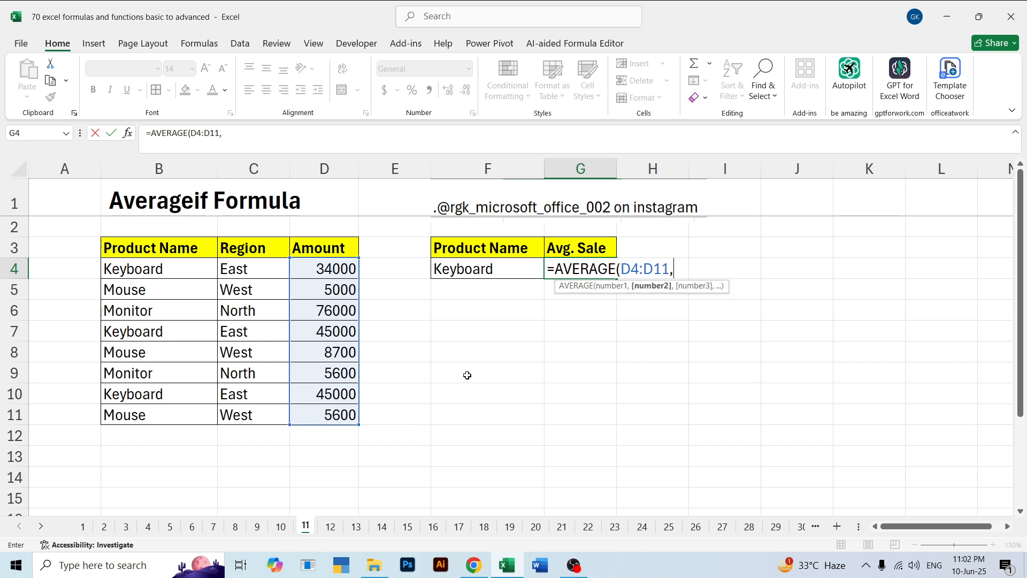
pyautogui.press('BackSpace')
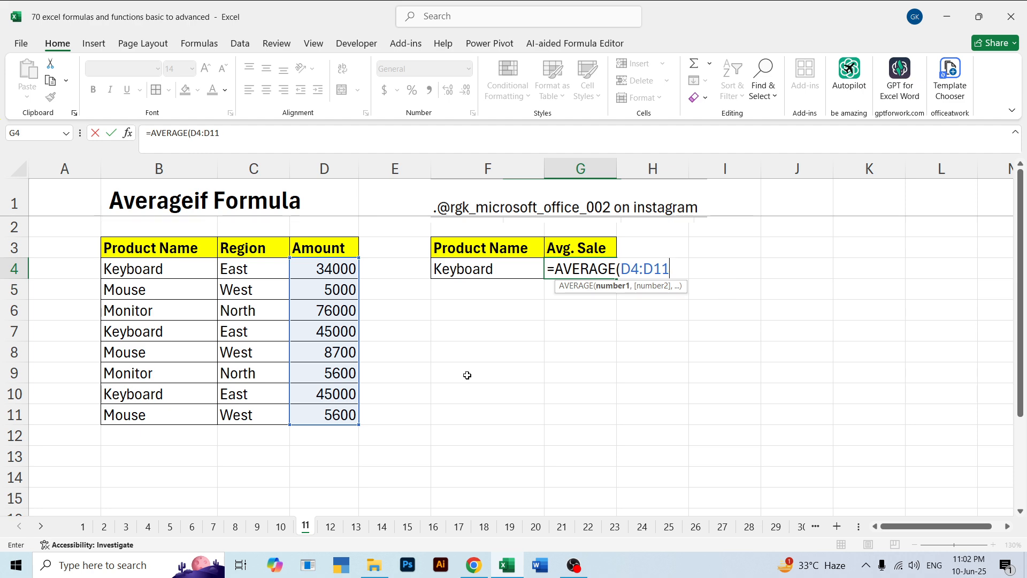
pyautogui.write(')')
pyautogui.press('Return')
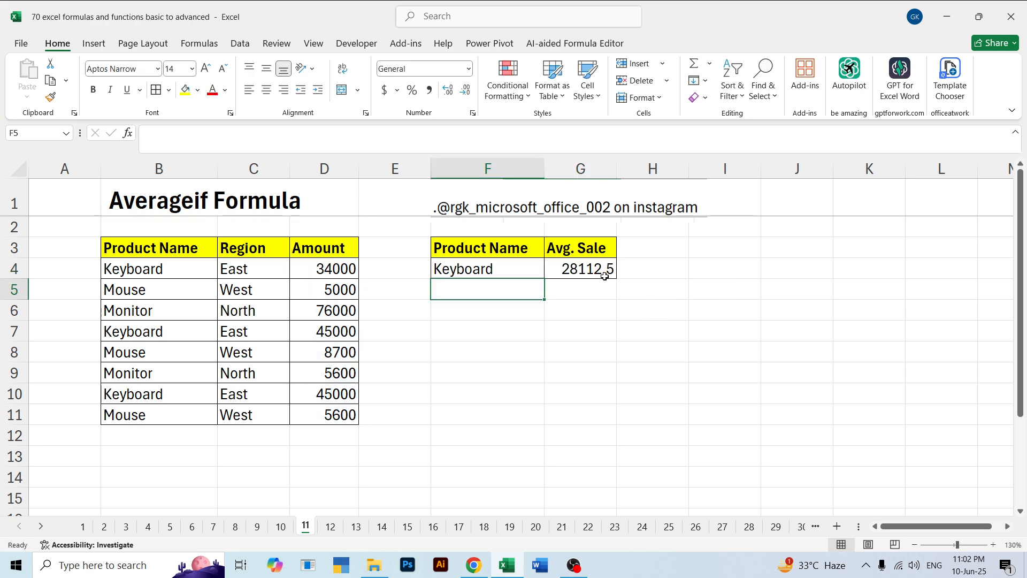
pyautogui.click(595, 271)
pyautogui.moveTo(321, 268); pyautogui.dragTo(333, 414)
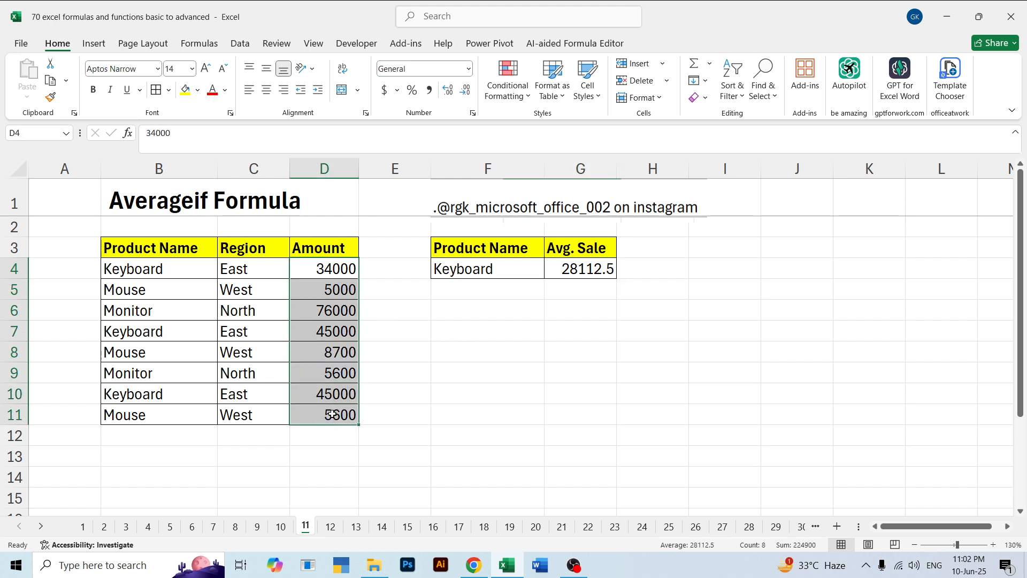
# Clear the Avg. Sale cell G4 and re-enter the formula =AVERAGE(D4:D11) there
pyautogui.click(585, 269)
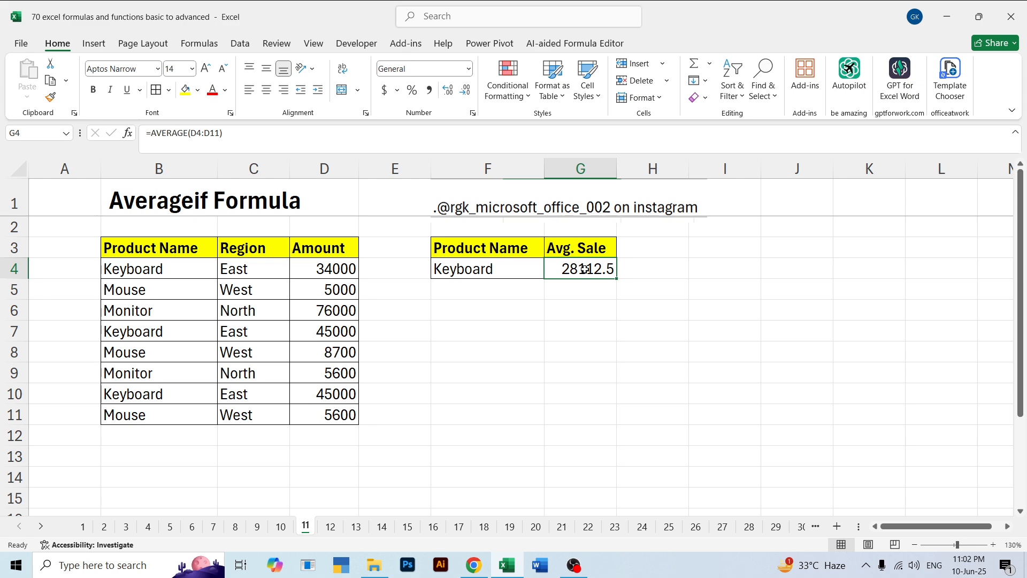
pyautogui.press('Delete')
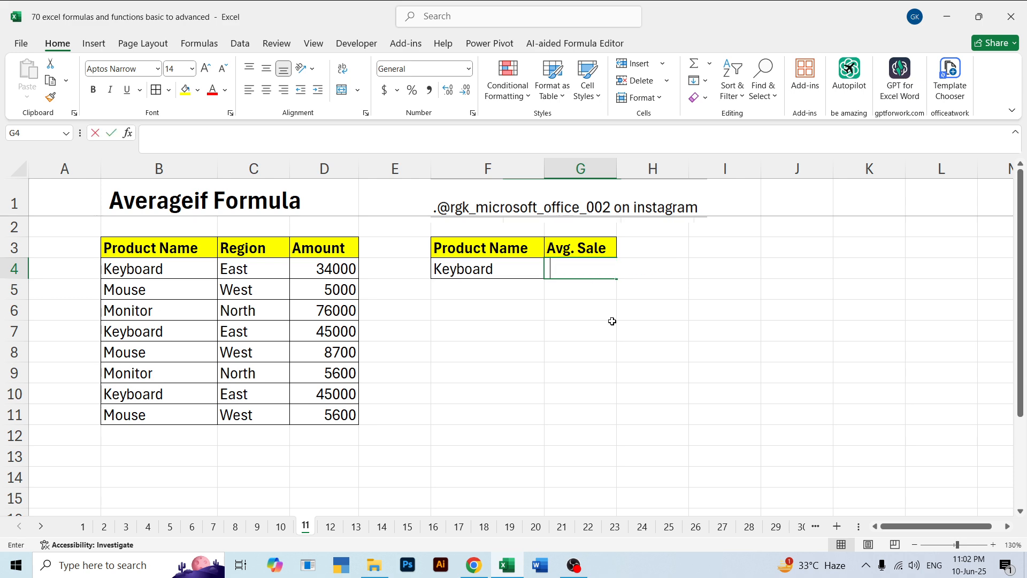
pyautogui.click(608, 329)
pyautogui.click(594, 267)
pyautogui.write('=aver')
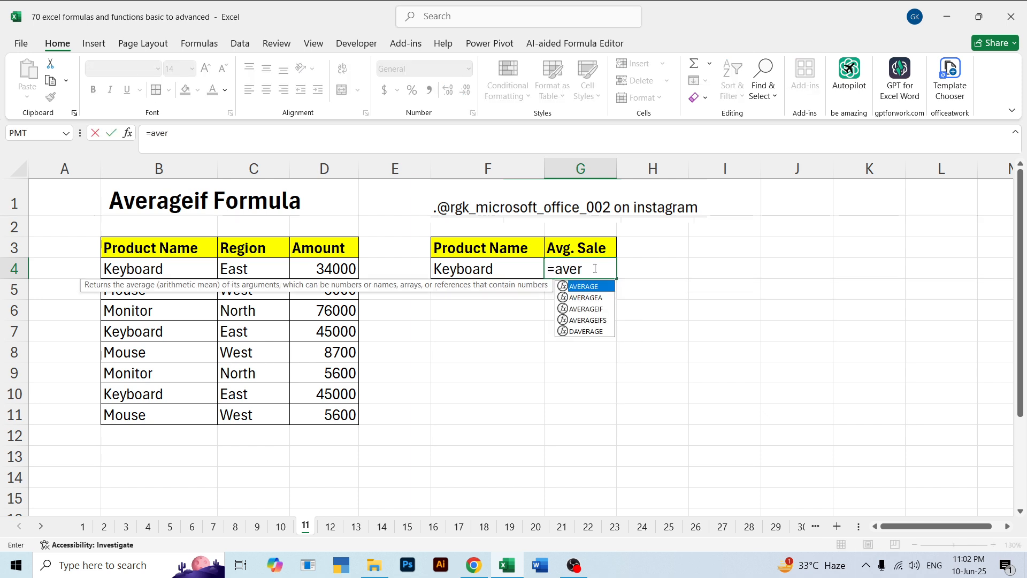
pyautogui.press('Tab')
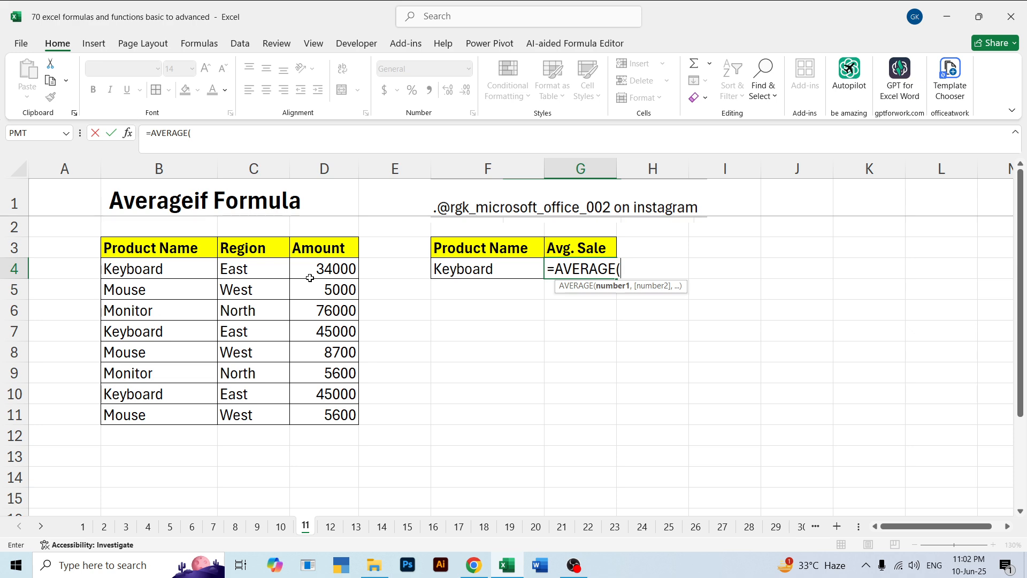
pyautogui.moveTo(314, 268); pyautogui.dragTo(326, 408)
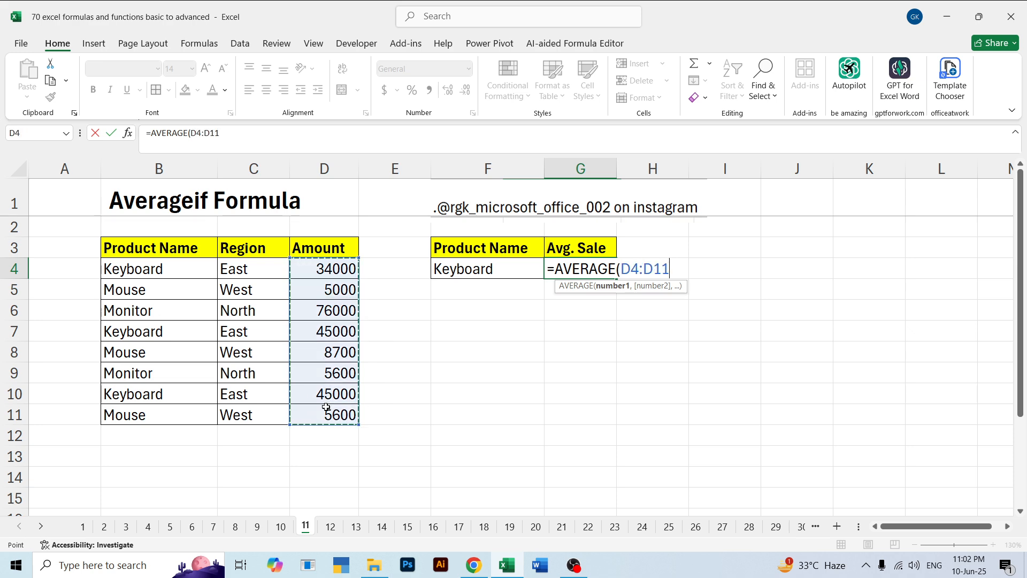
pyautogui.write(',')
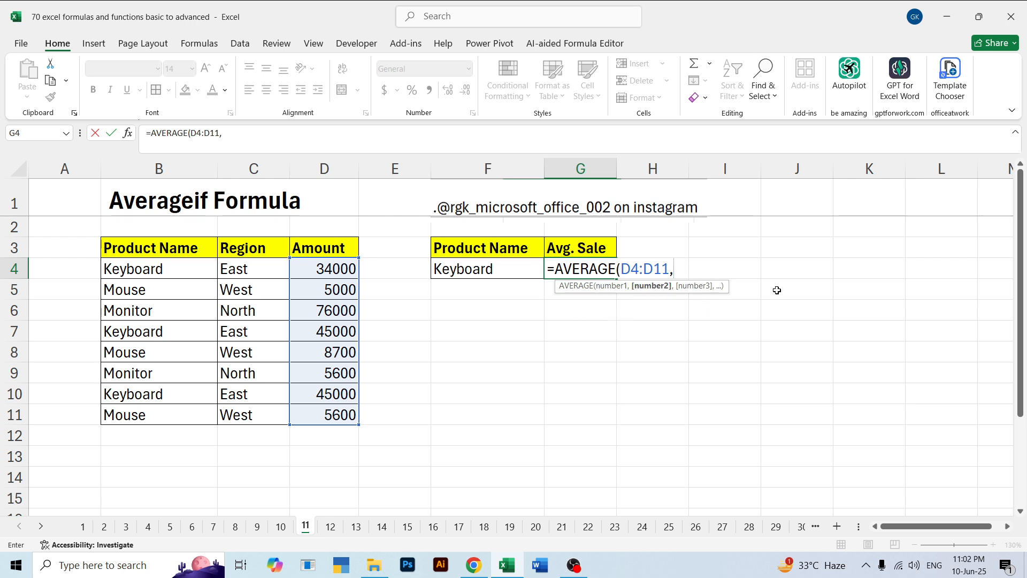
pyautogui.click(694, 315)
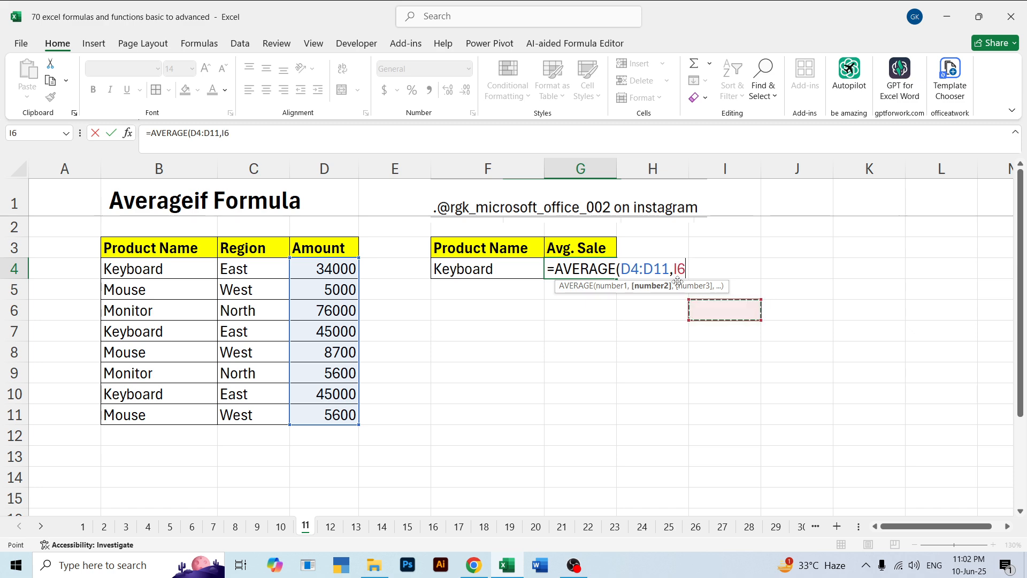
pyautogui.press('BackSpace')
pyautogui.press('BackSpace')
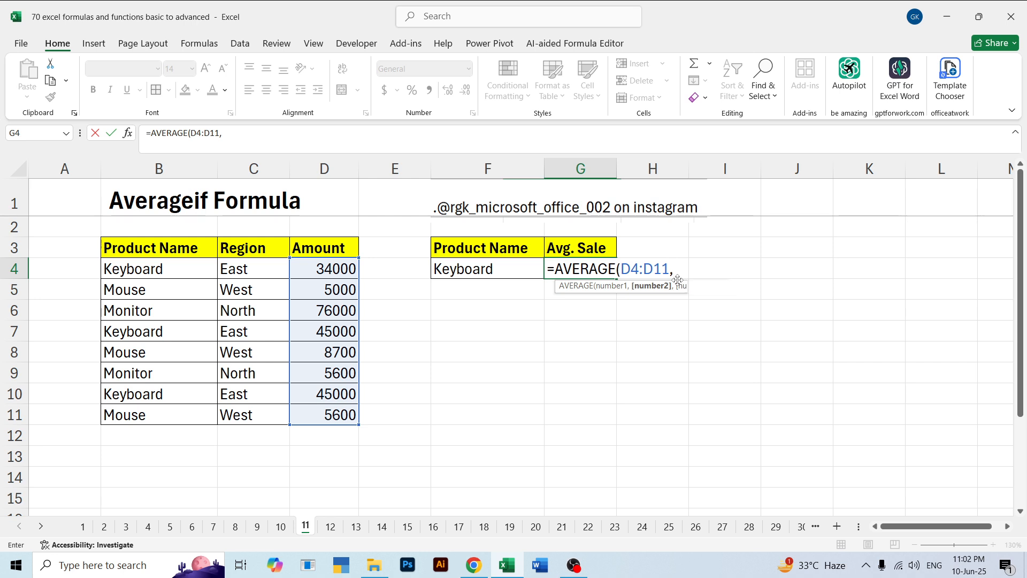
pyautogui.press('BackSpace')
pyautogui.press('Return')
pyautogui.press('Up')
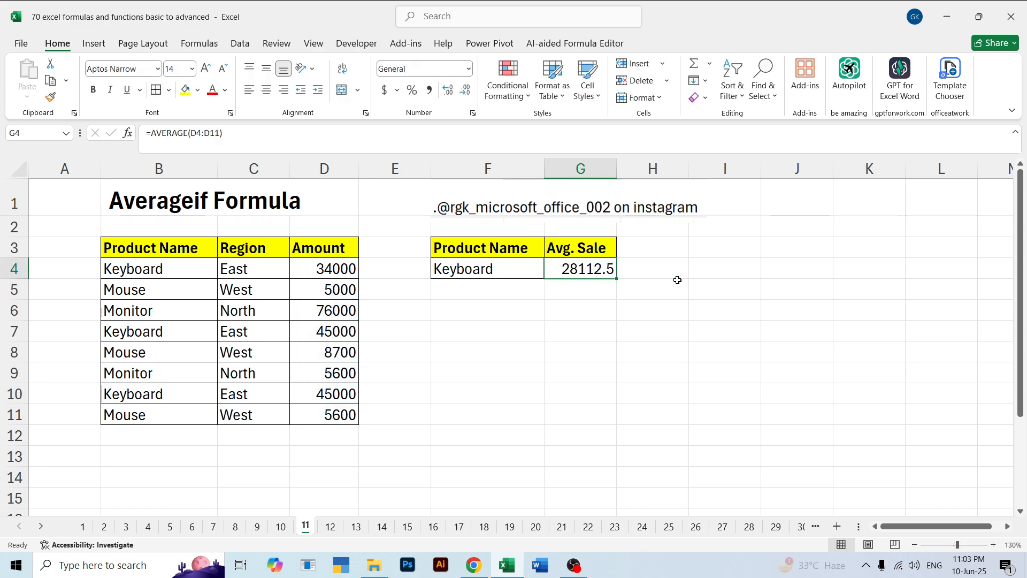
# Replace the product name in F4 with ABC and check whether the average in G4 responds to it
pyautogui.press('Left')
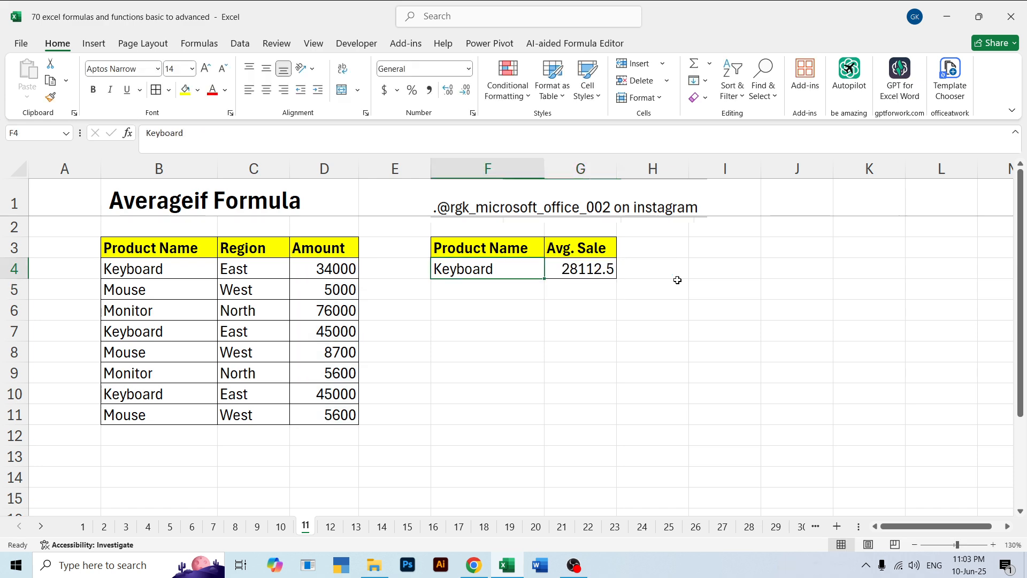
pyautogui.write('ABC')
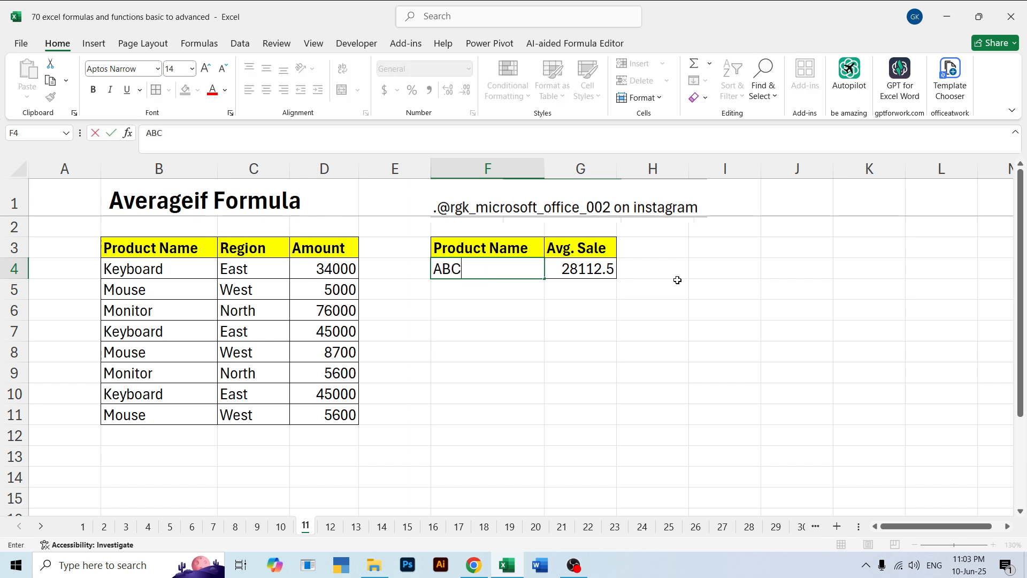
pyautogui.press('Return')
pyautogui.press('Up')
pyautogui.press('Right')
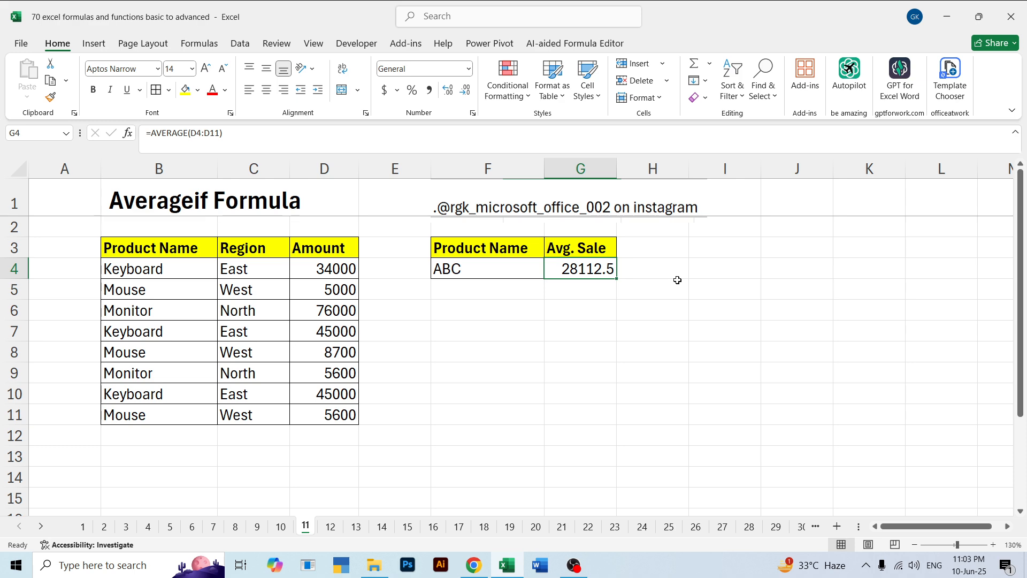
pyautogui.press('Left')
pyautogui.press('Right')
pyautogui.press('Left')
pyautogui.press('Down')
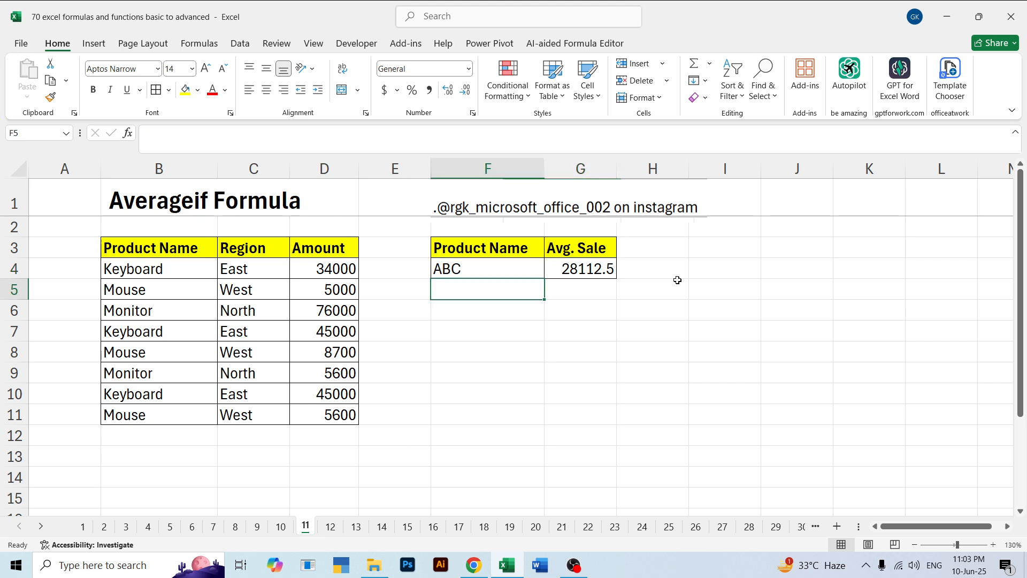
pyautogui.press('Up')
pyautogui.press('Up')
pyautogui.press('Up')
pyautogui.press('Up')
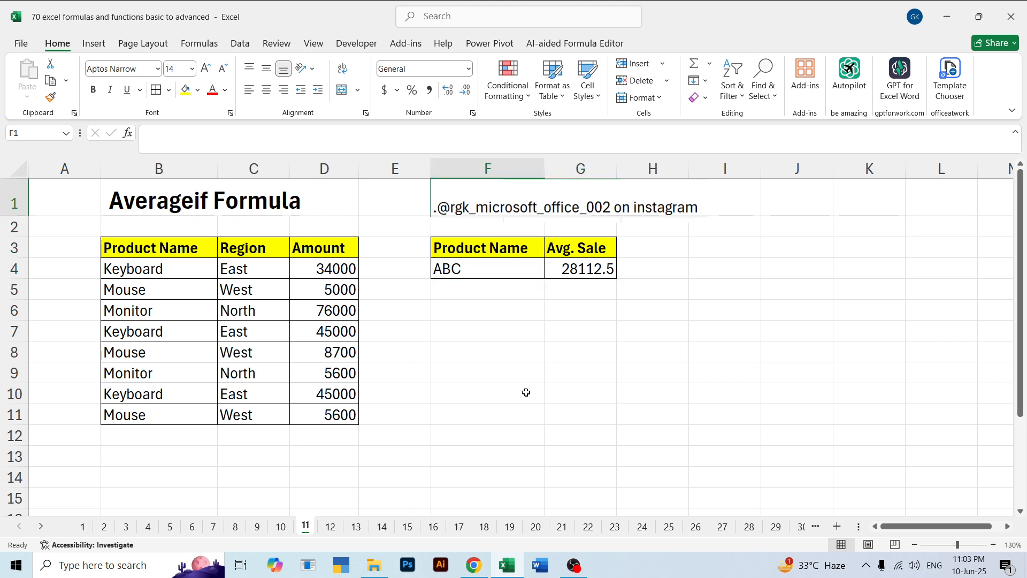
# Undo the recent edits to restore =IFERROR(AVERAGEIF(B4:B11,F4,D4:D11),"Not Found") in G4 with ABC in F4
pyautogui.hotkey('ctrl', 'z')
pyautogui.hotkey('ctrl', 'z')
pyautogui.hotkey('ctrl', 'z')
pyautogui.hotkey('ctrl', 'y')
pyautogui.hotkey('ctrl', 'y')
pyautogui.hotkey('ctrl', 'y')
pyautogui.hotkey('ctrl', 'y')
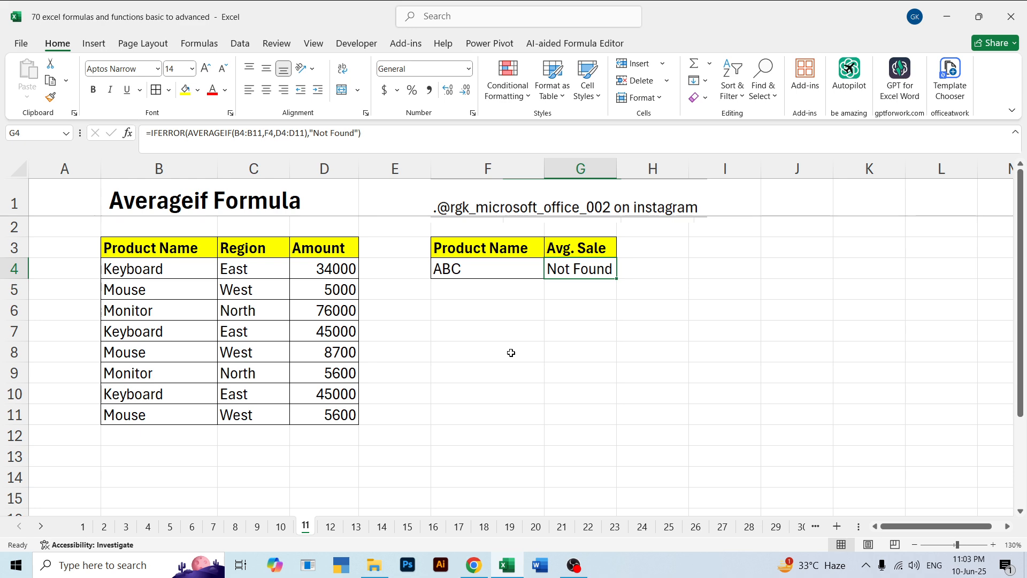
pyautogui.press('Down')
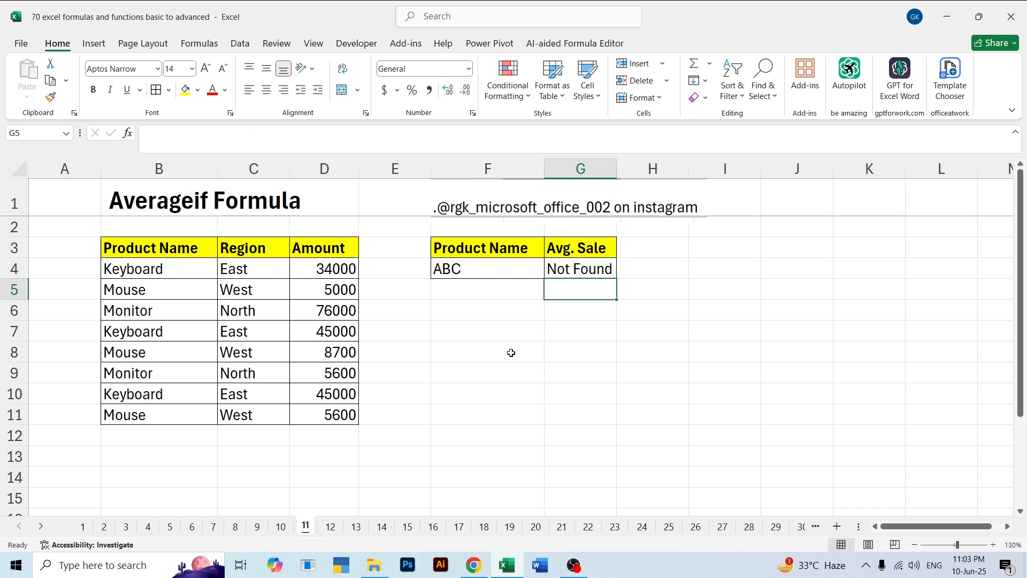
pyautogui.press('Left')
pyautogui.press('Down')
pyautogui.press('Down')
pyautogui.press('Down')
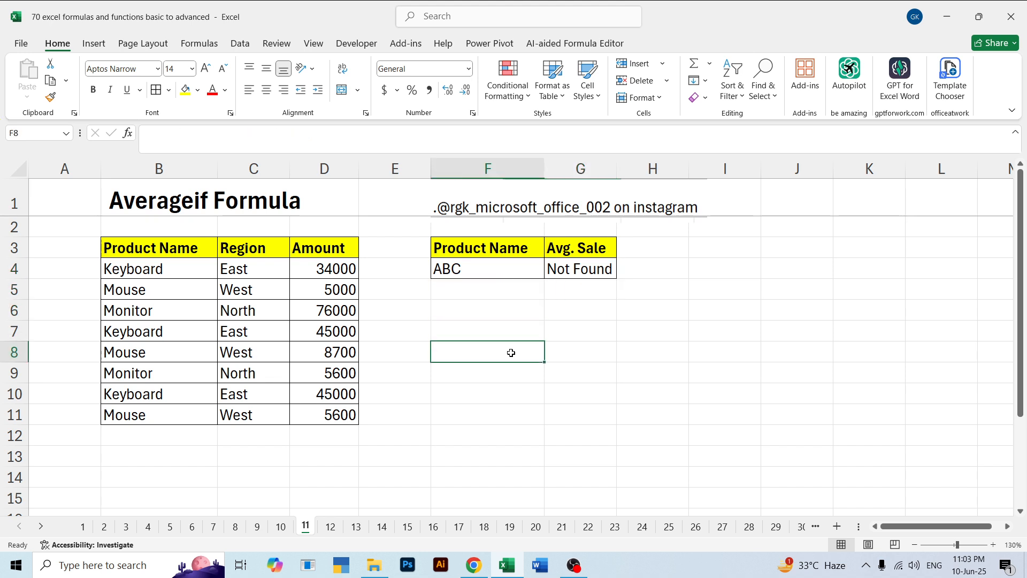
pyautogui.press('Left')
pyautogui.press('Left')
pyautogui.press('Left')
pyautogui.press('Left')
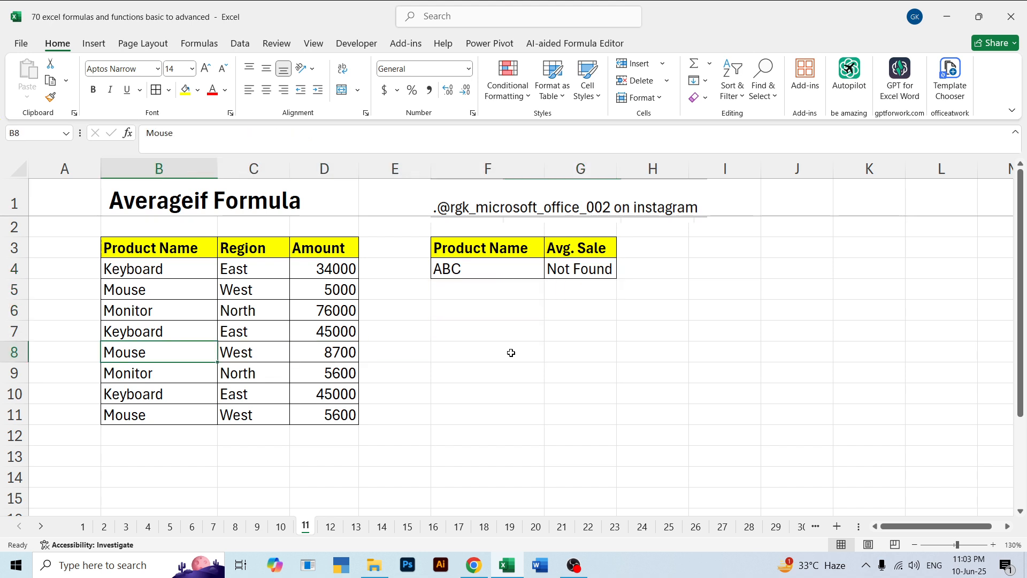
pyautogui.press('Right')
pyautogui.press('Left')
pyautogui.press('Left')
pyautogui.press('Right')
pyautogui.press('Right')
pyautogui.press('Right')
pyautogui.press('Right')
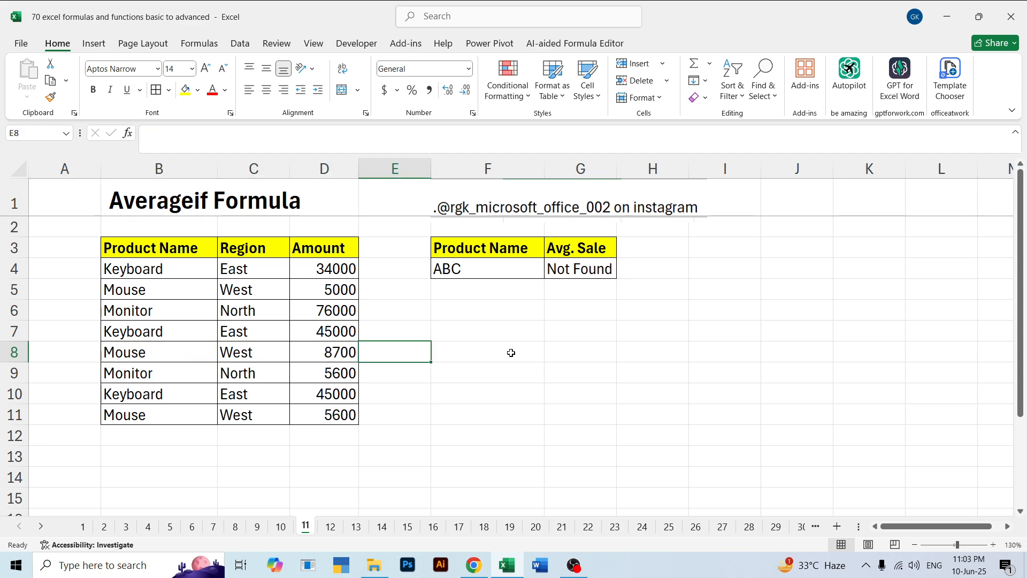
pyautogui.press('Right')
pyautogui.press('Right')
pyautogui.press('Up')
pyautogui.press('Up')
pyautogui.press('Up')
pyautogui.press('Up')
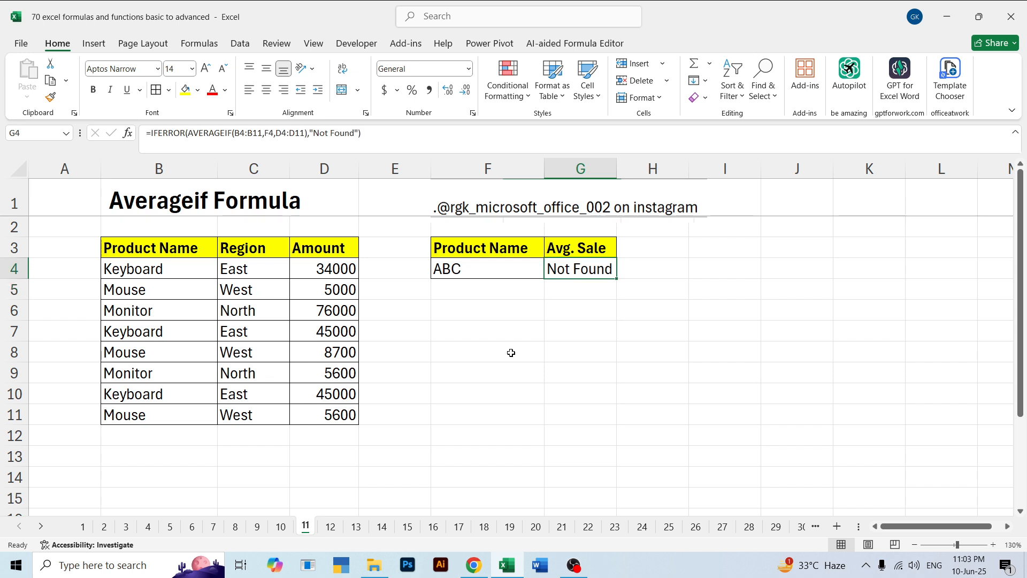
pyautogui.press('Down')
pyautogui.press('Up')
pyautogui.press('Down')
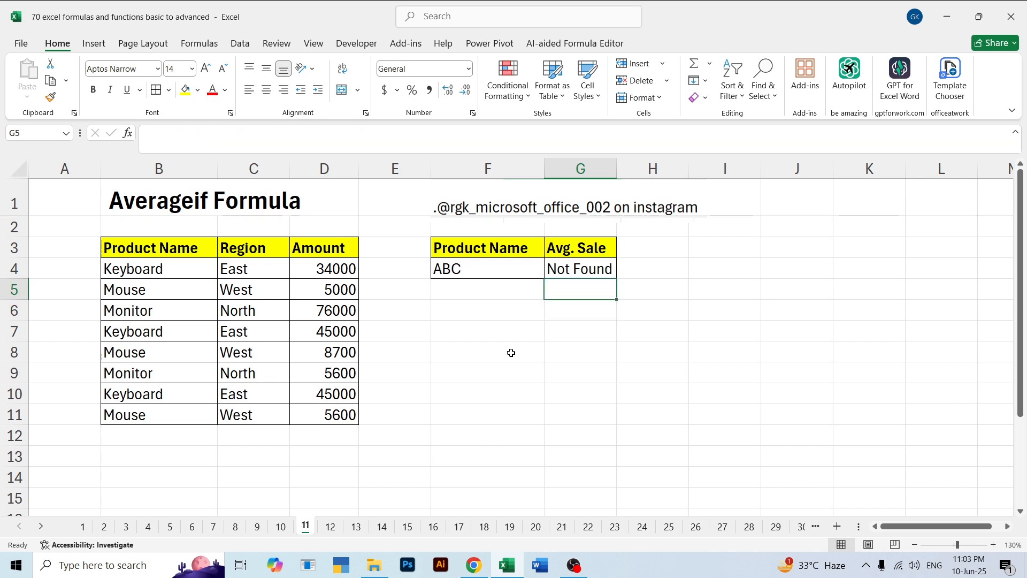
pyautogui.press('Up')
pyautogui.hotkey('ctrl', 'pageup')
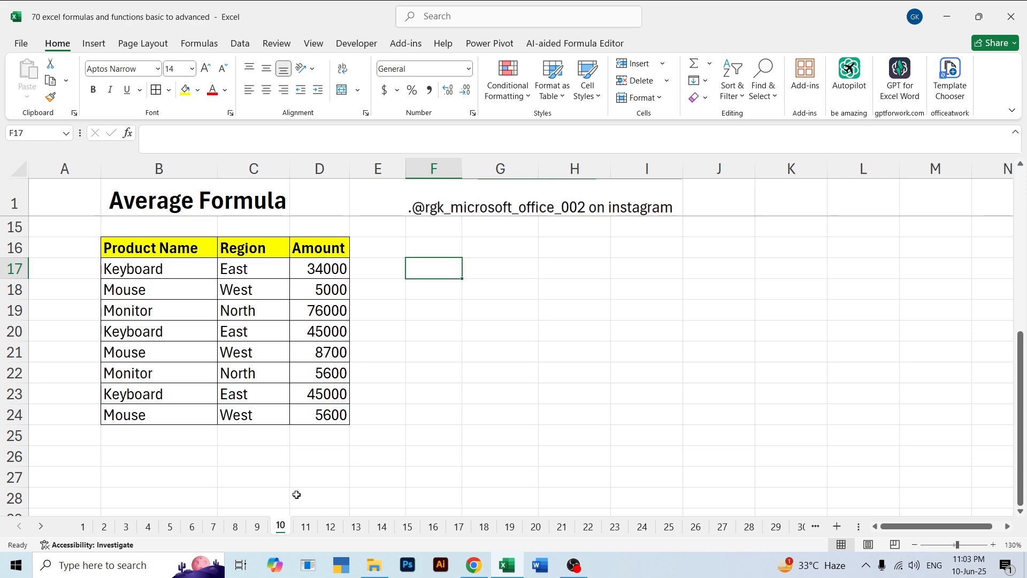
pyautogui.hotkey('ctrl', 'pagedown')
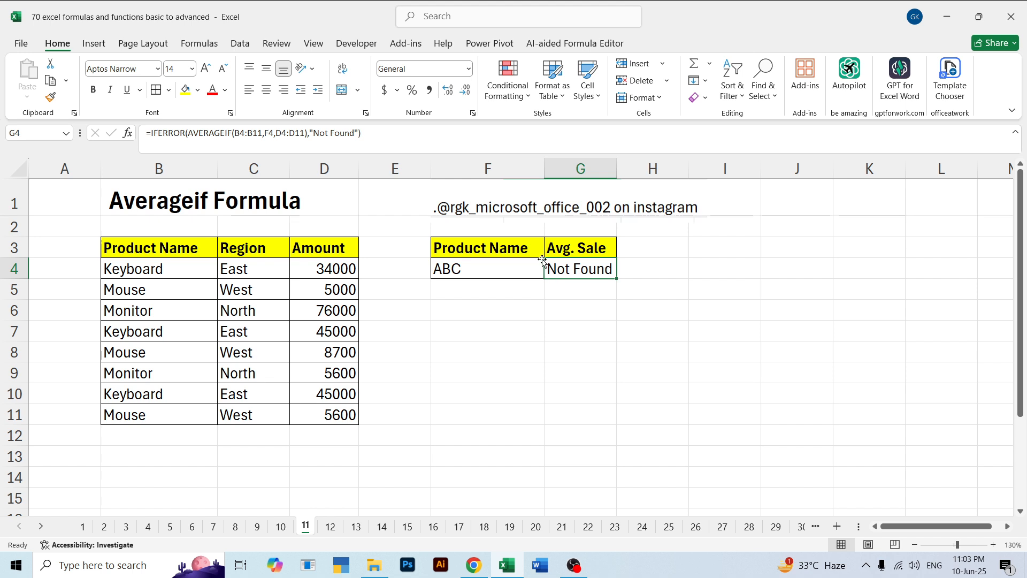
pyautogui.moveTo(374, 135); pyautogui.dragTo(330, 115)
pyautogui.moveTo(316, 118); pyautogui.dragTo(309, 126)
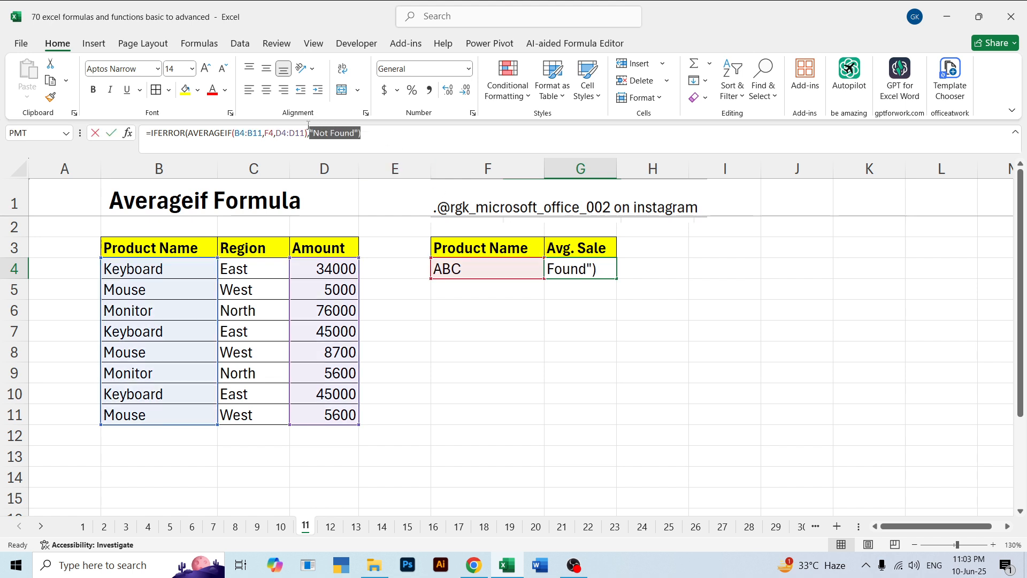
pyautogui.press('BackSpace')
pyautogui.press('Return')
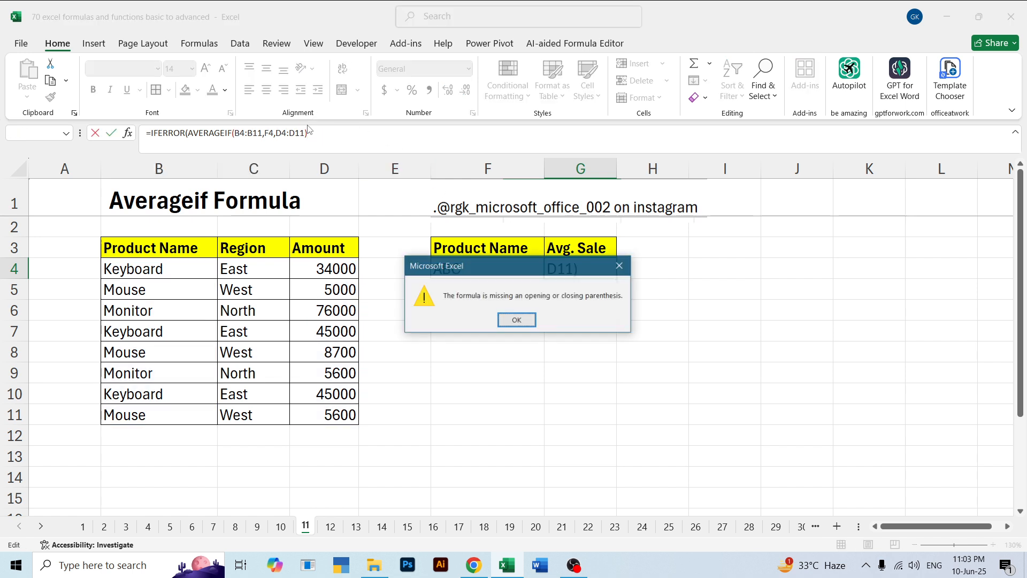
pyautogui.click(516, 320)
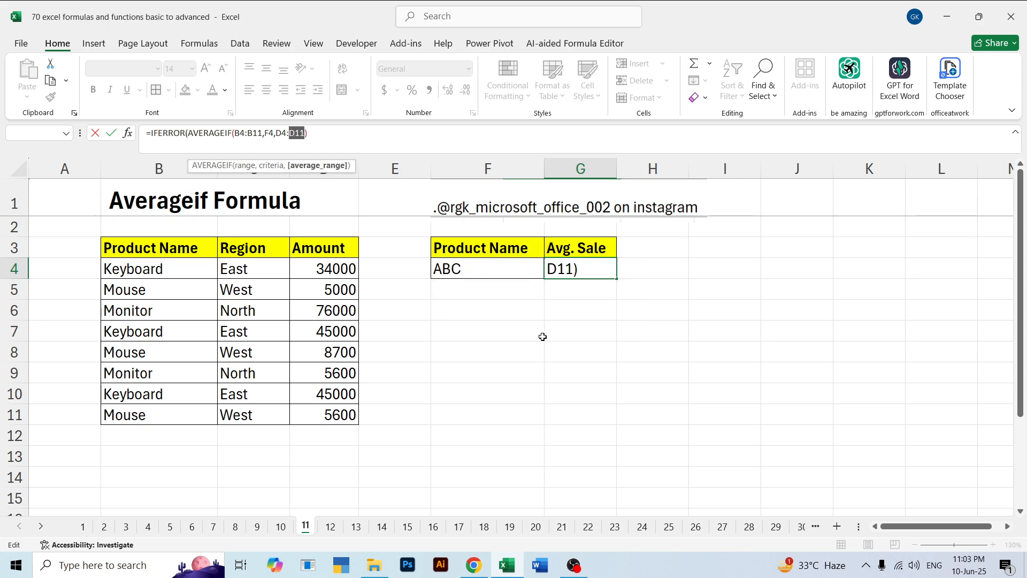
pyautogui.click(566, 304)
pyautogui.press('Escape')
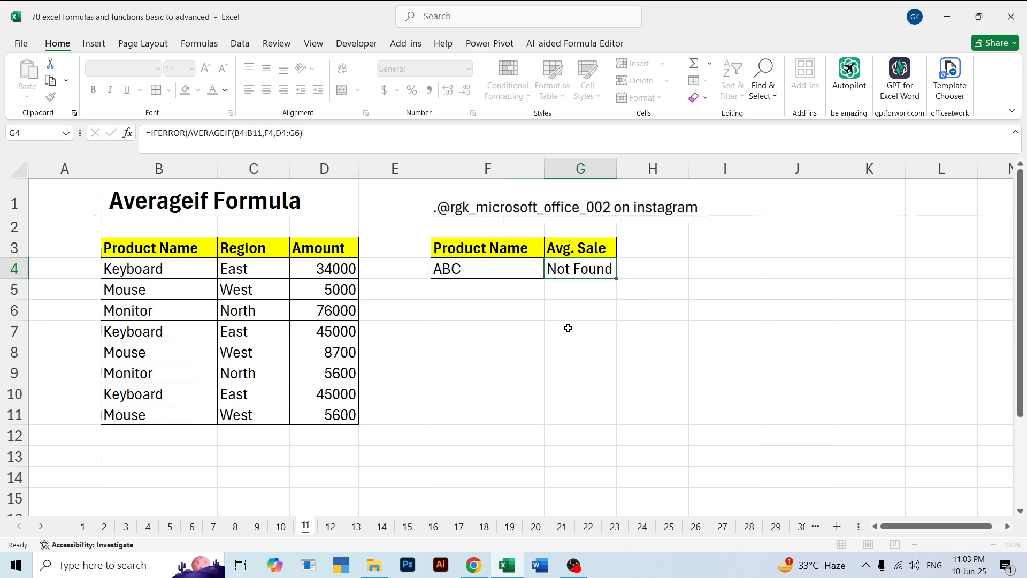
pyautogui.click(566, 328)
# Remove IFERROR and its "Not Found" argument from G4, leaving =(AVERAGEIF(B4:B11,F4,D4:D11)), and check the result against the product name in F4
pyautogui.click(568, 269)
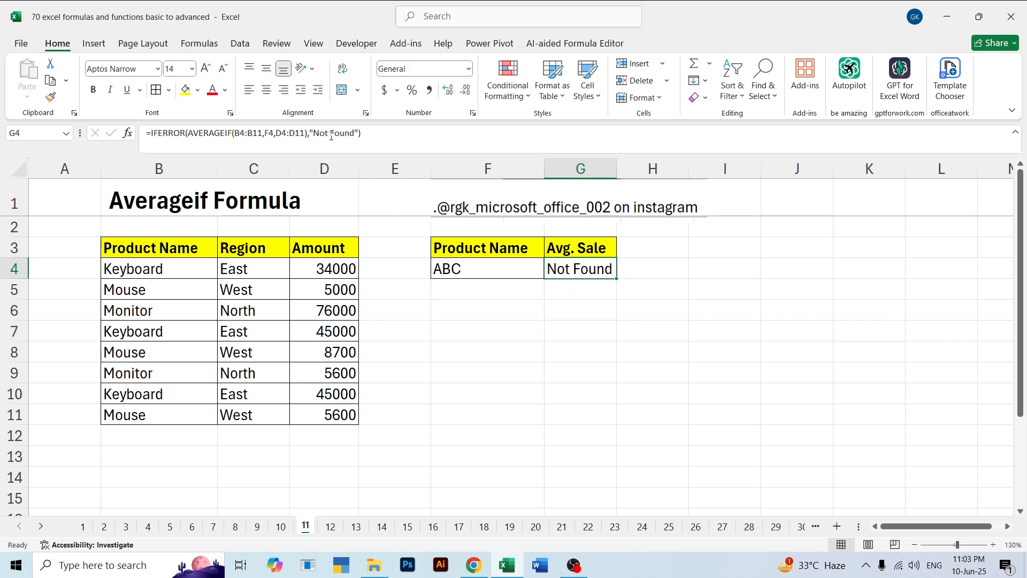
pyautogui.moveTo(308, 134); pyautogui.dragTo(369, 135)
pyautogui.press('BackSpace')
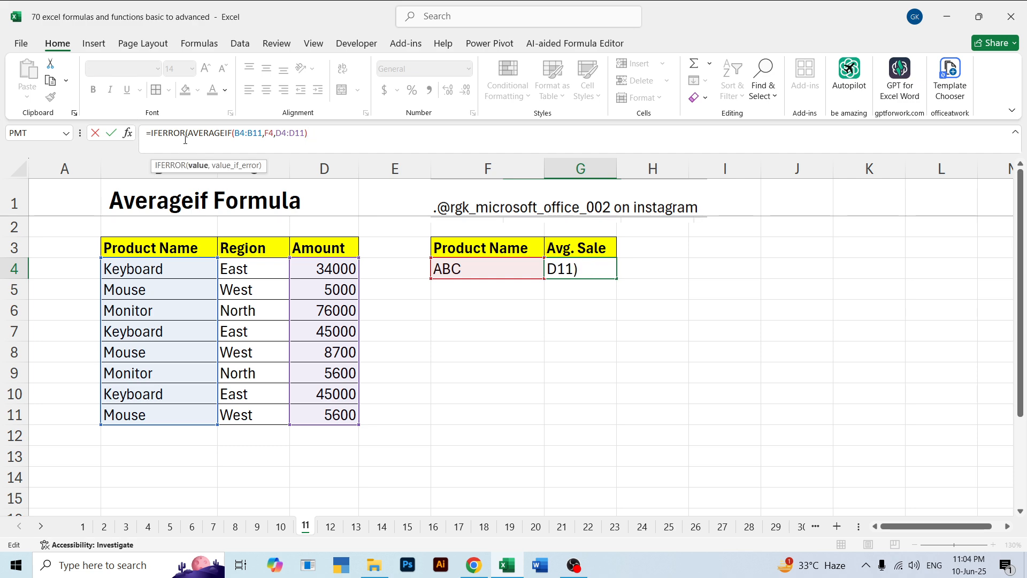
pyautogui.moveTo(186, 138); pyautogui.dragTo(151, 126)
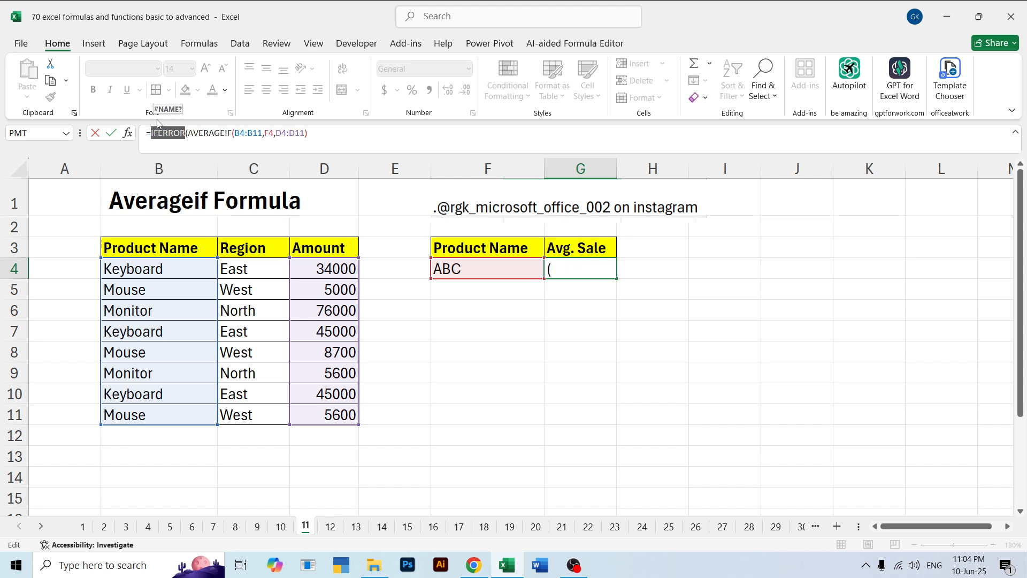
pyautogui.press('BackSpace')
pyautogui.press('Return')
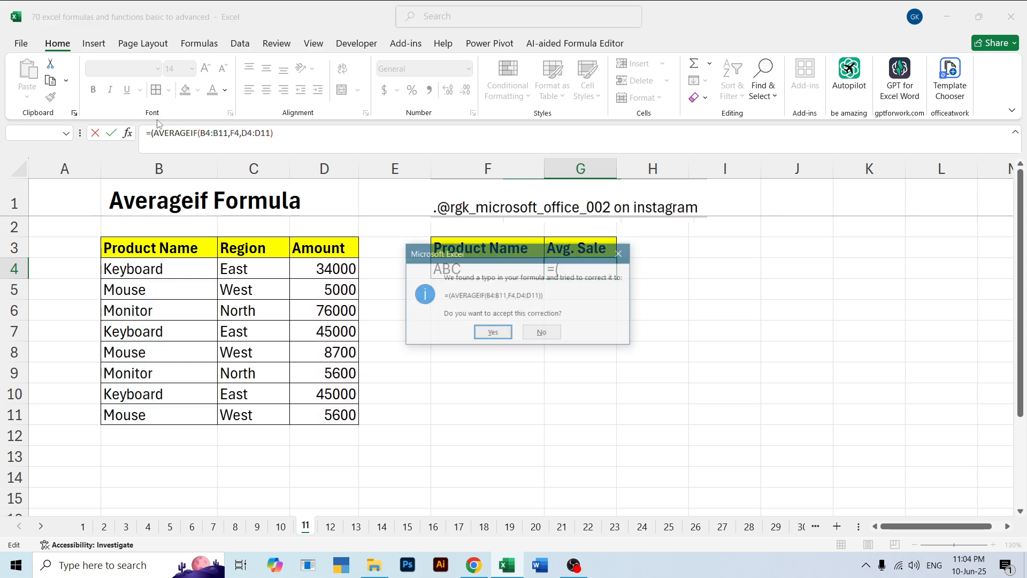
pyautogui.click(493, 333)
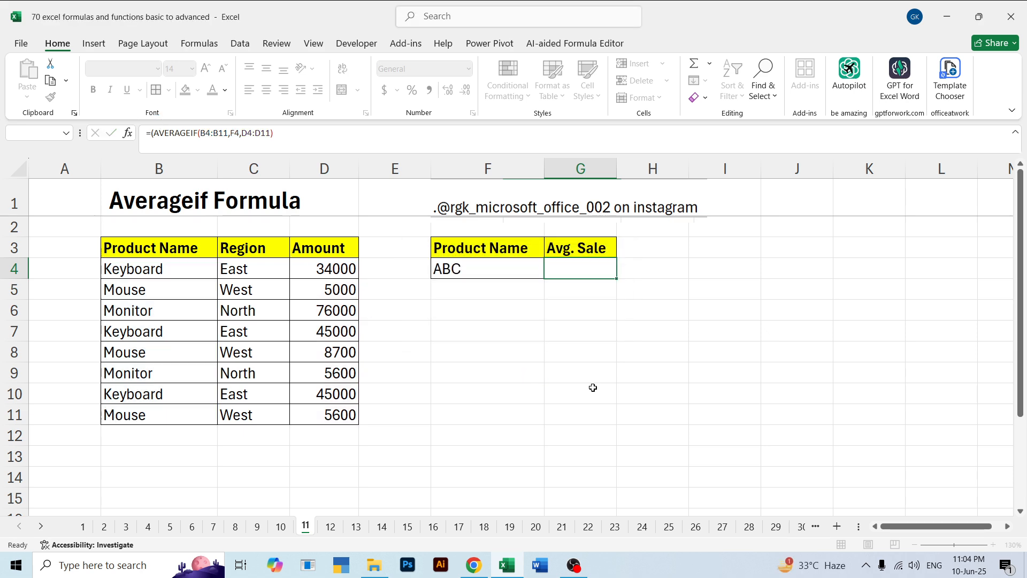
pyautogui.click(647, 303)
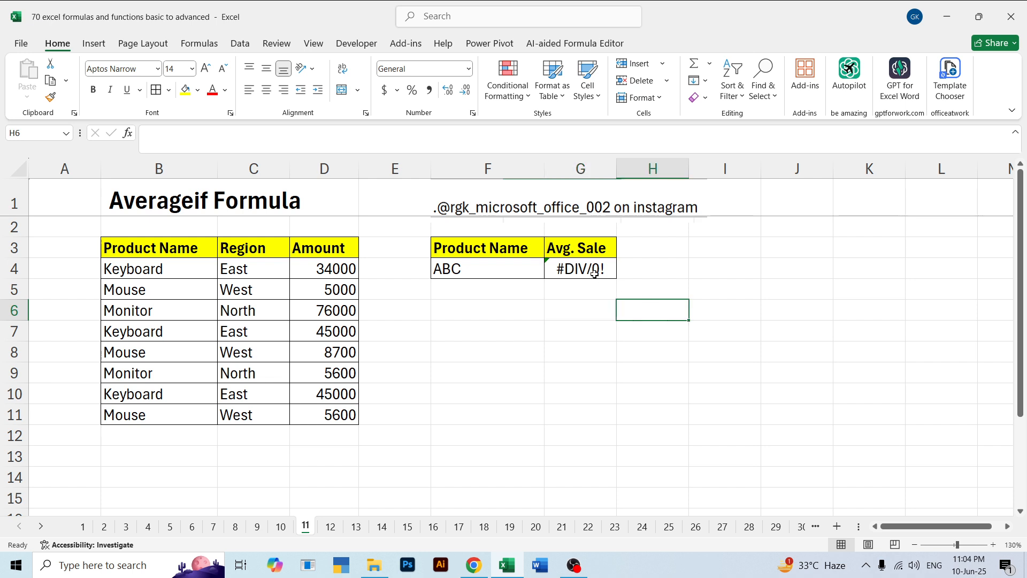
pyautogui.click(594, 273)
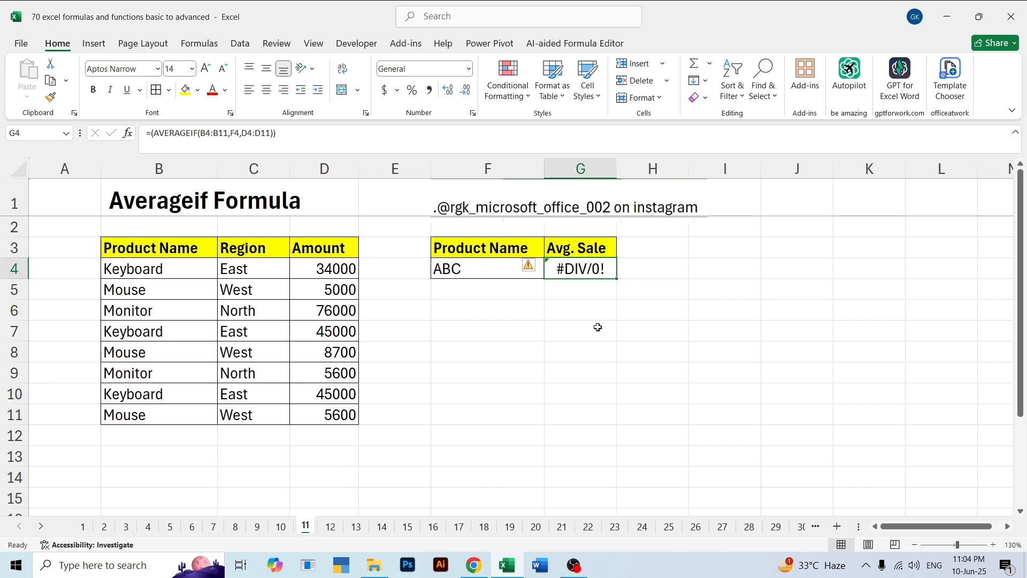
pyautogui.click(453, 272)
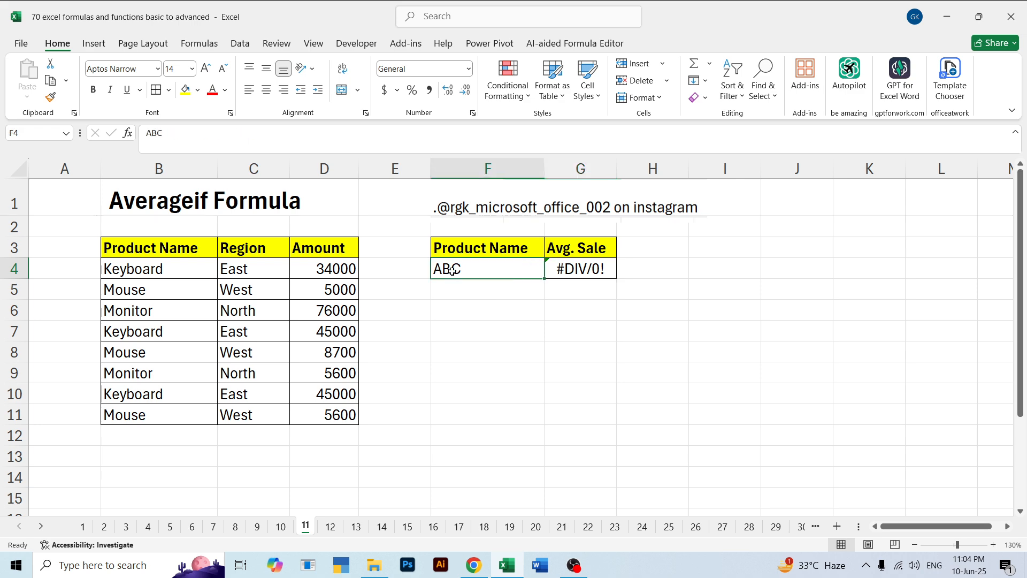
pyautogui.click(558, 269)
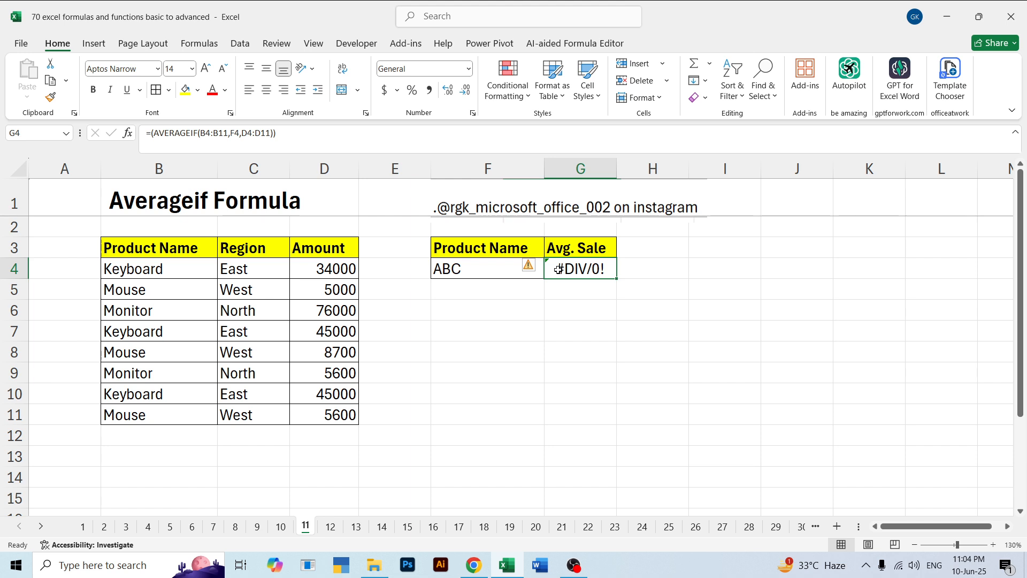
pyautogui.click(560, 311)
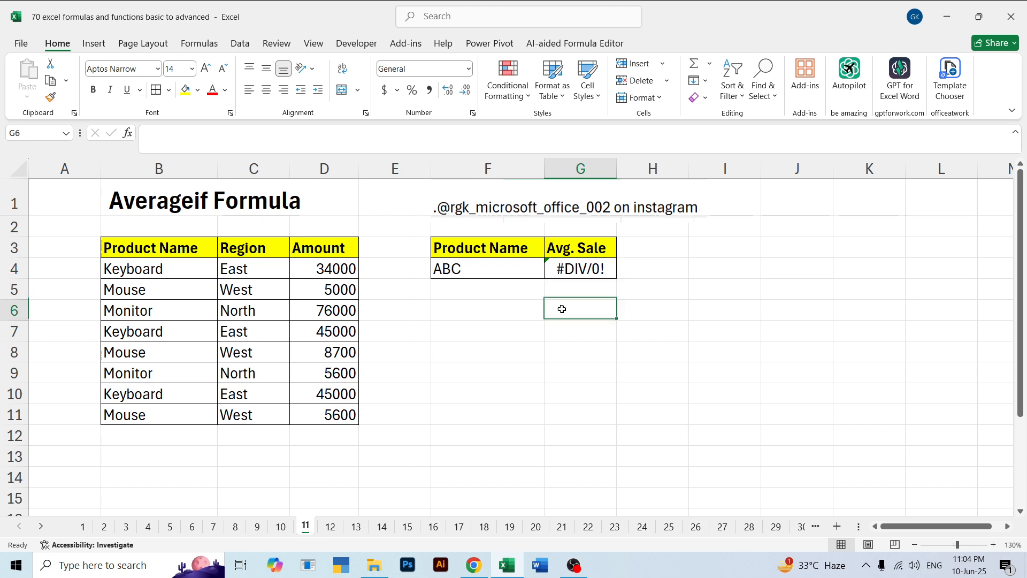
pyautogui.click(571, 270)
pyautogui.click(588, 329)
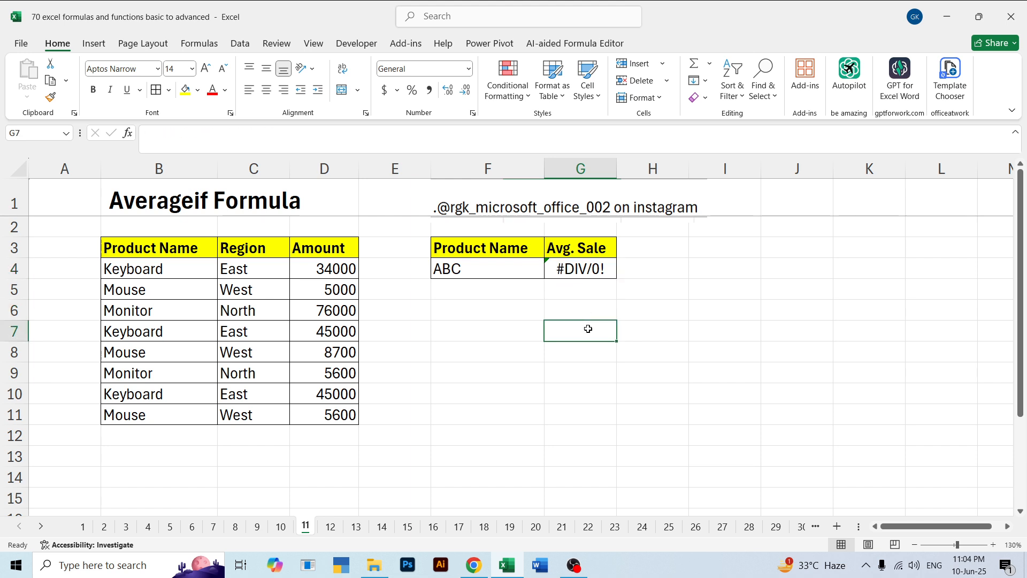
pyautogui.press('Right')
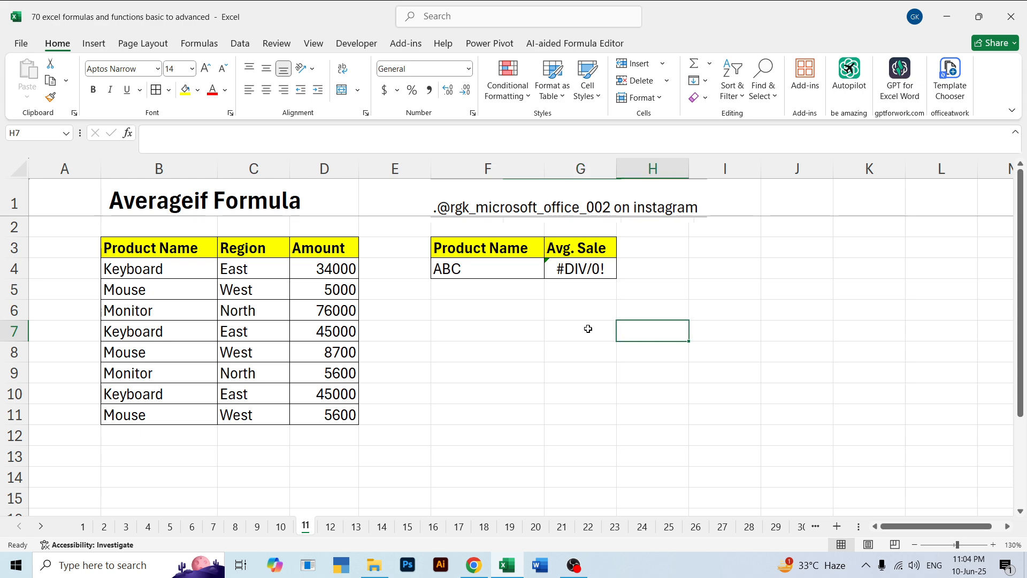
# Clear the existing formula from the Avg. Sale cell G4
pyautogui.press('Up')
pyautogui.press('Up')
pyautogui.press('Left')
pyautogui.press('Up')
pyautogui.press('F2')
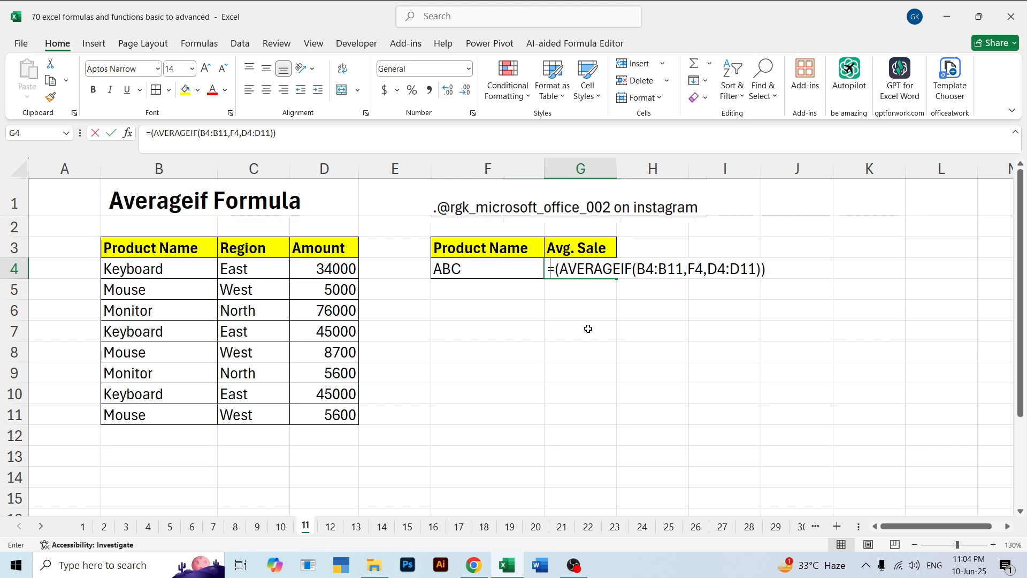
pyautogui.press('Escape')
pyautogui.press('Delete')
# Start a new formula in G4 with the AVERAGEIF function
pyautogui.write('=')
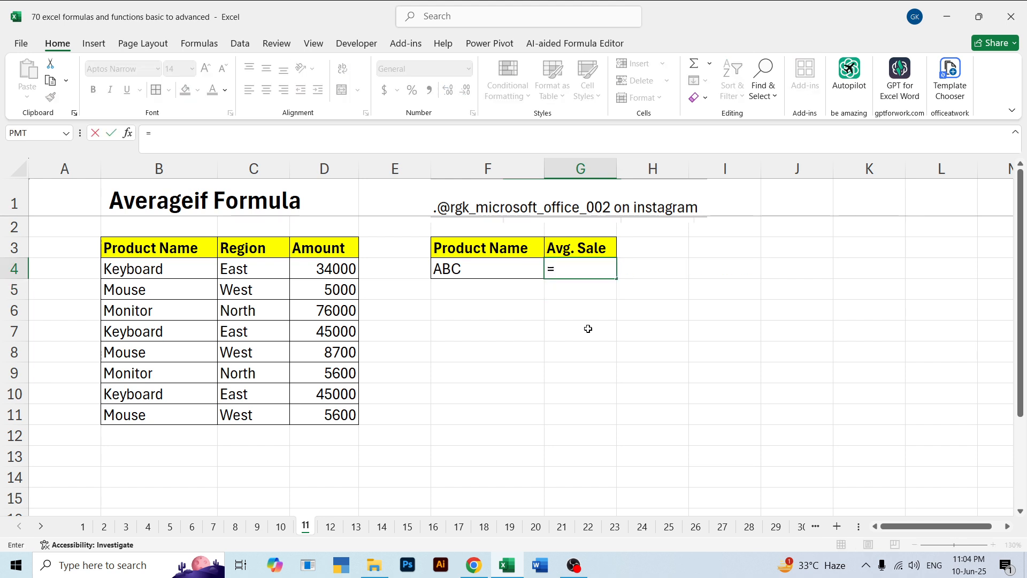
pyautogui.write('averi')
pyautogui.press('BackSpace')
pyautogui.press('BackSpace')
pyautogui.press('BackSpace')
pyautogui.write('er')
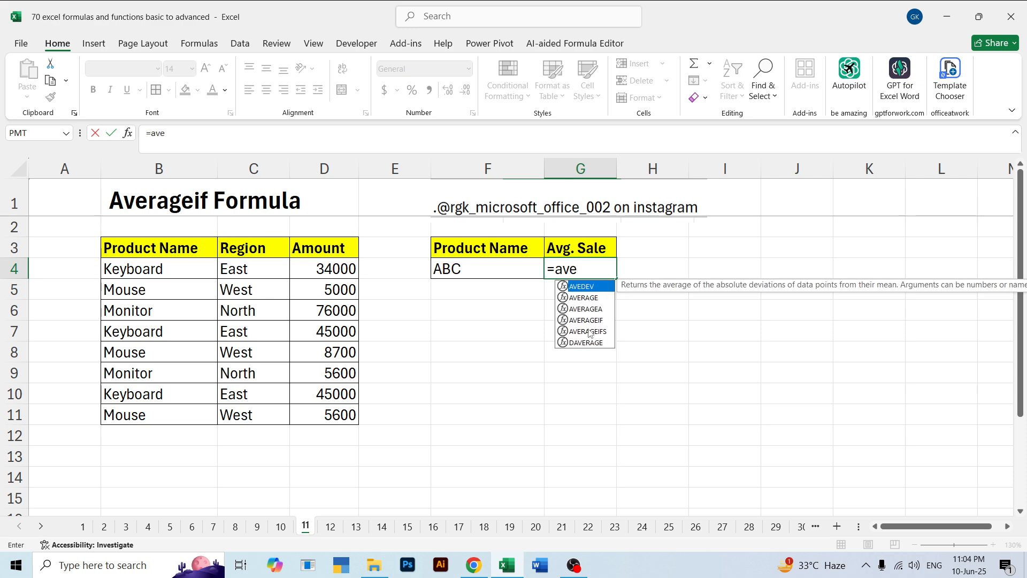
pyautogui.press('Down')
pyautogui.press('Down')
pyautogui.press('Up')
pyautogui.press('Down')
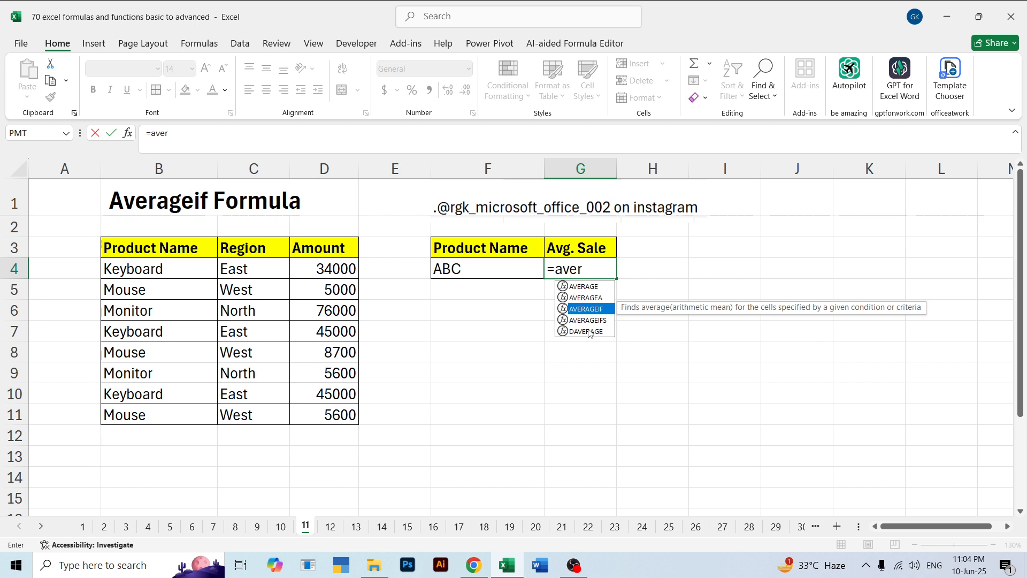
pyautogui.press('Tab')
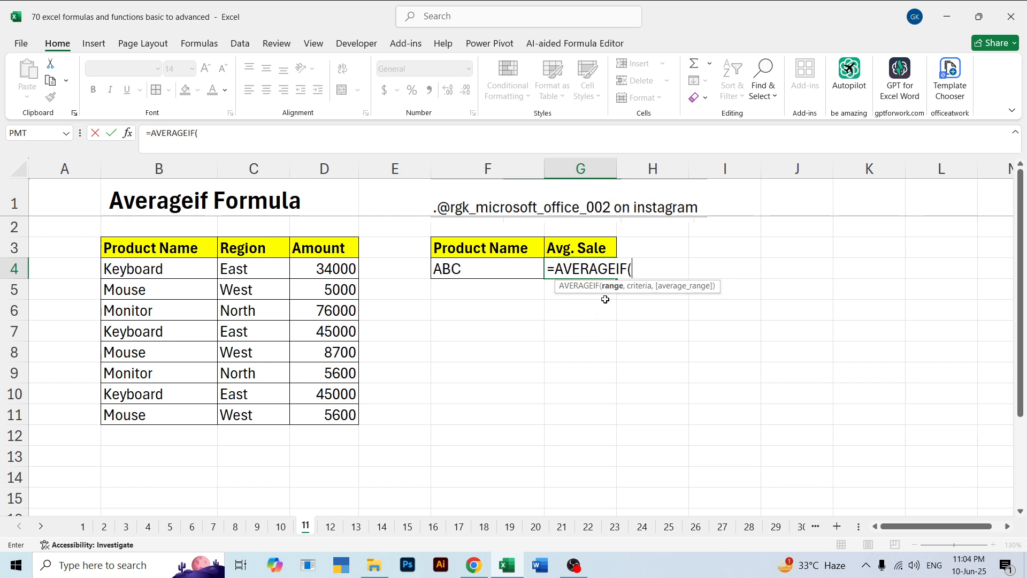
pyautogui.click(308, 269)
pyautogui.moveTo(325, 356); pyautogui.dragTo(326, 415)
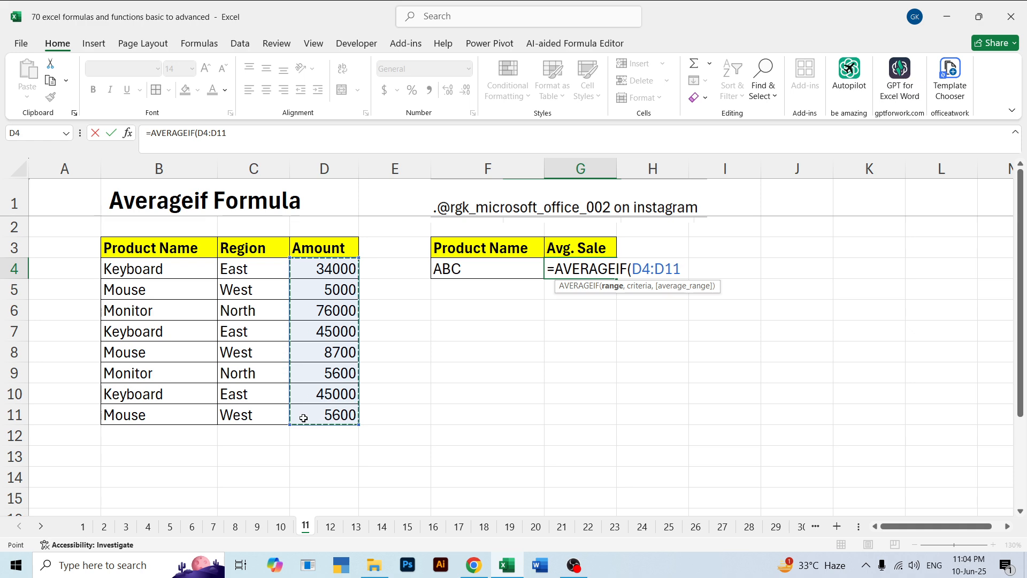
pyautogui.press('BackSpace')
pyautogui.press('BackSpace')
pyautogui.press('BackSpace')
pyautogui.press('BackSpace')
pyautogui.press('BackSpace')
pyautogui.press('BackSpace')
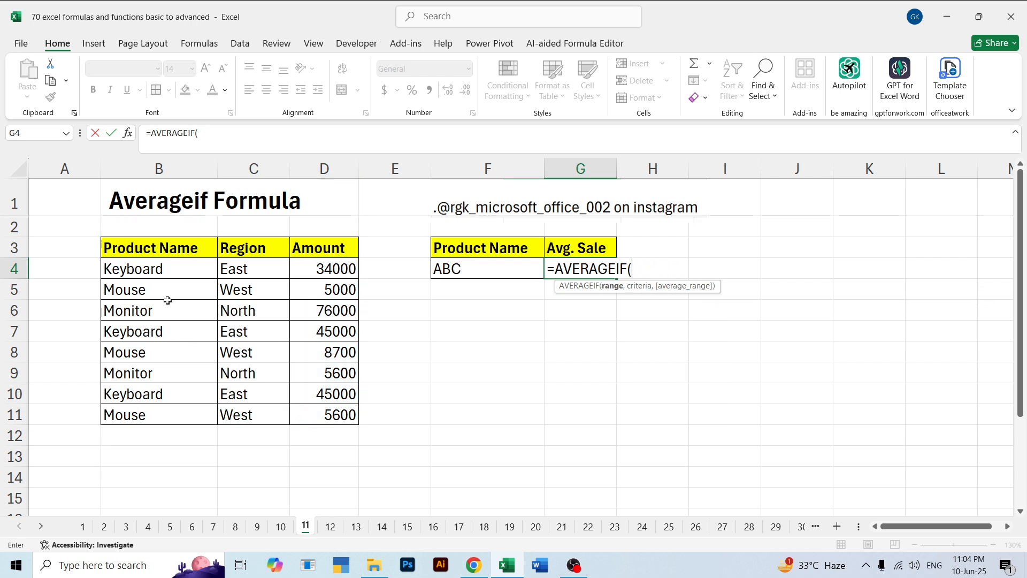
# Complete G4 as =AVERAGEIF(B4:B11,F4,D4:D11), with product names as range, F4 as criteria and amounts as average range
pyautogui.moveTo(144, 268); pyautogui.dragTo(162, 421)
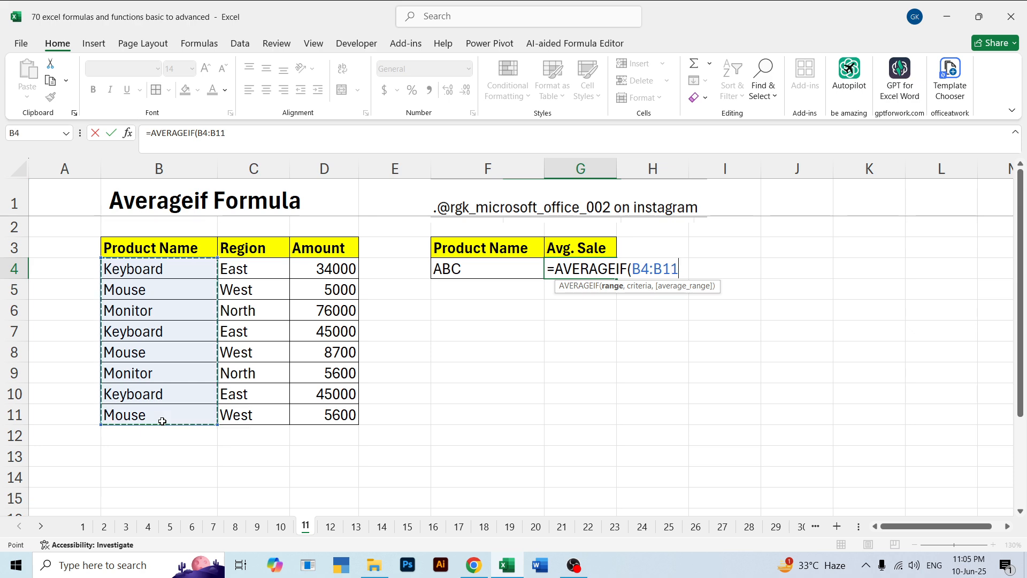
pyautogui.write(',')
pyautogui.click(458, 267)
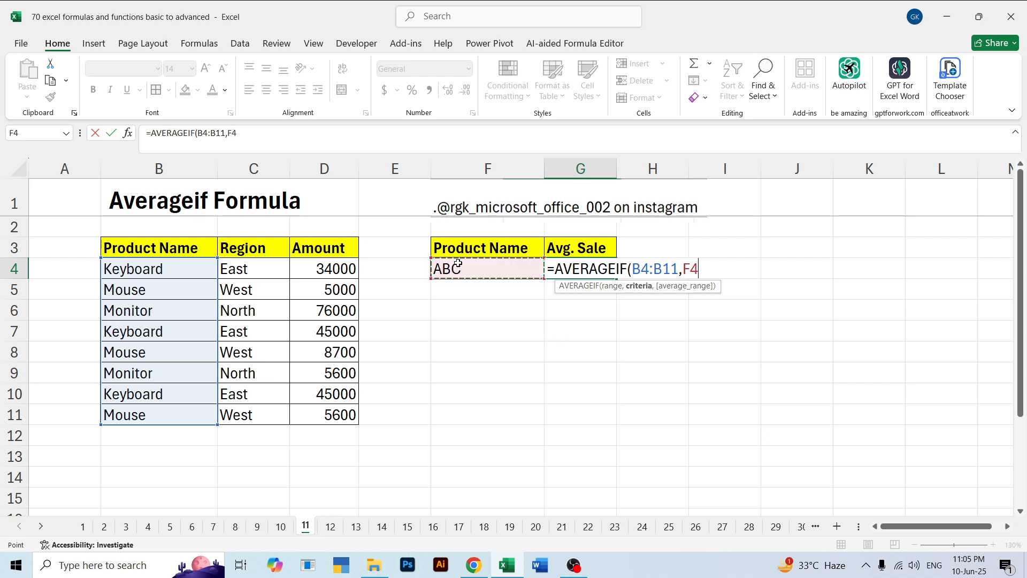
pyautogui.write(',')
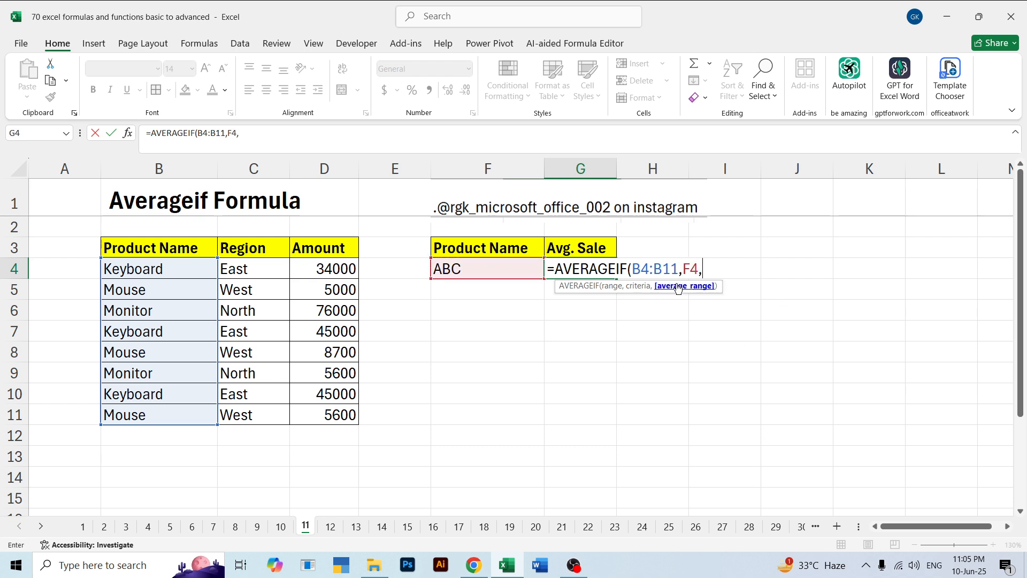
pyautogui.moveTo(341, 267); pyautogui.dragTo(344, 405)
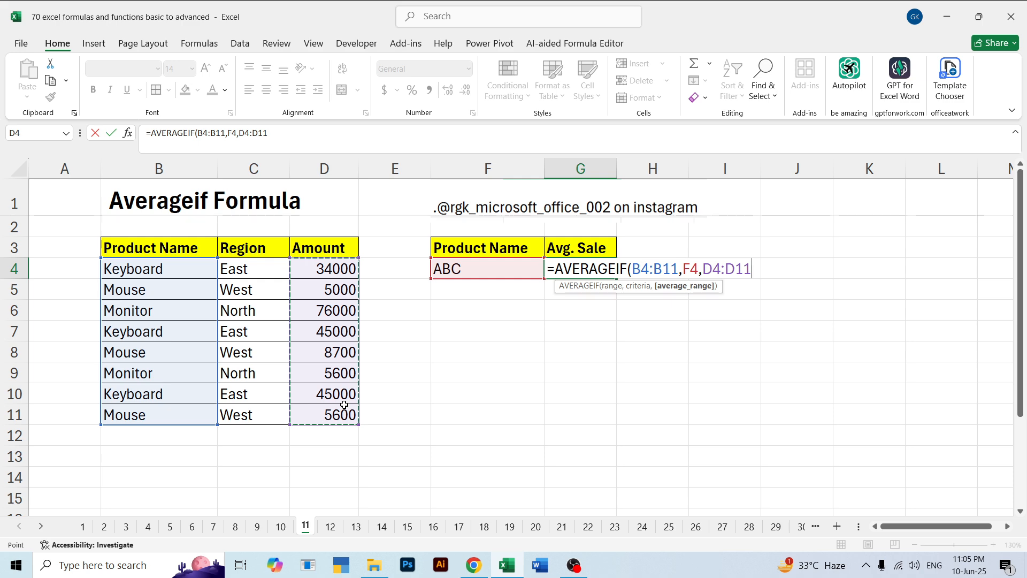
pyautogui.write(')')
pyautogui.press('Return')
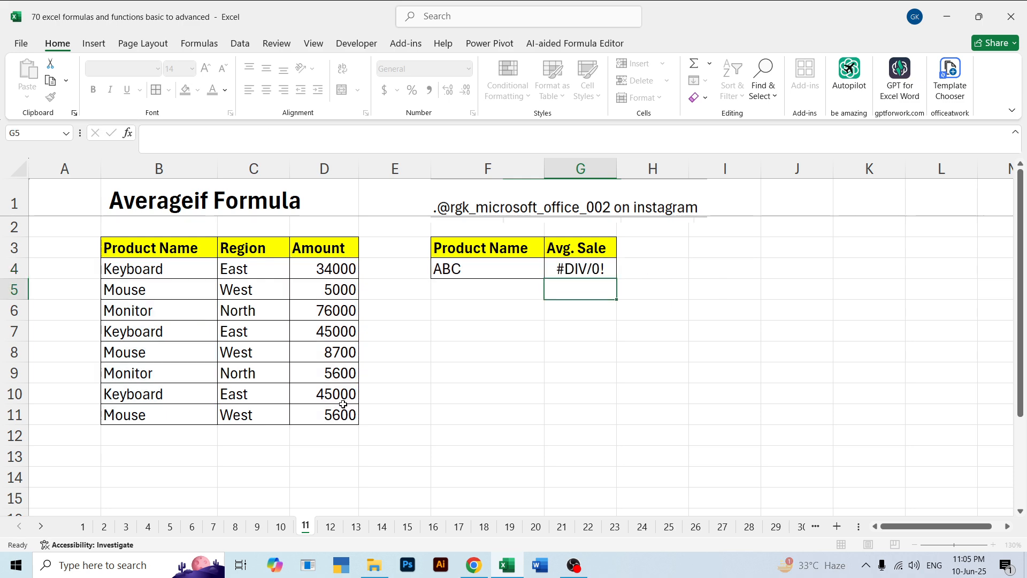
# Test the average in G4 by changing the product name in F4 to Keyboard and back to ABC
pyautogui.press('Up')
pyautogui.press('Left')
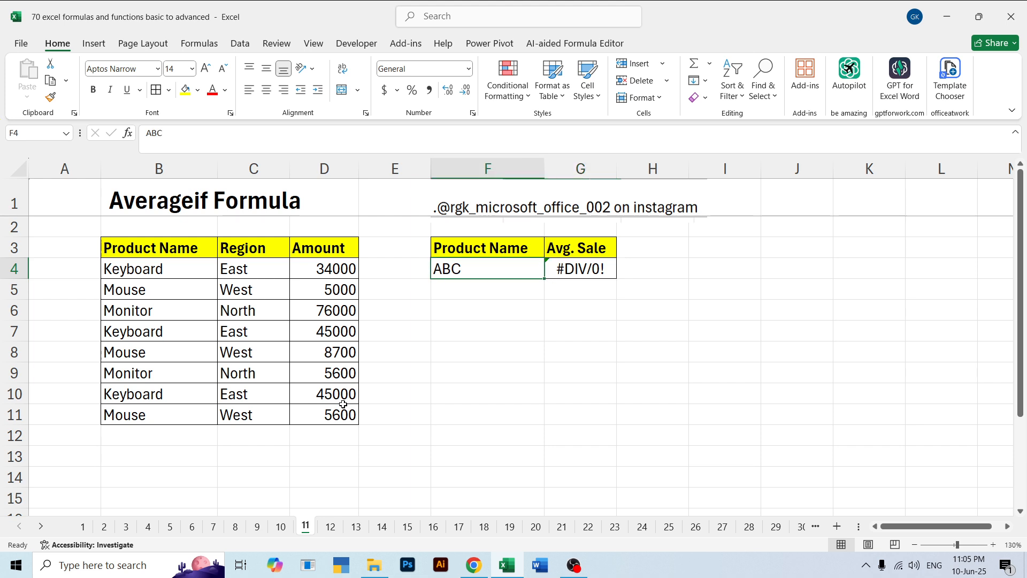
pyautogui.write('Keyboard')
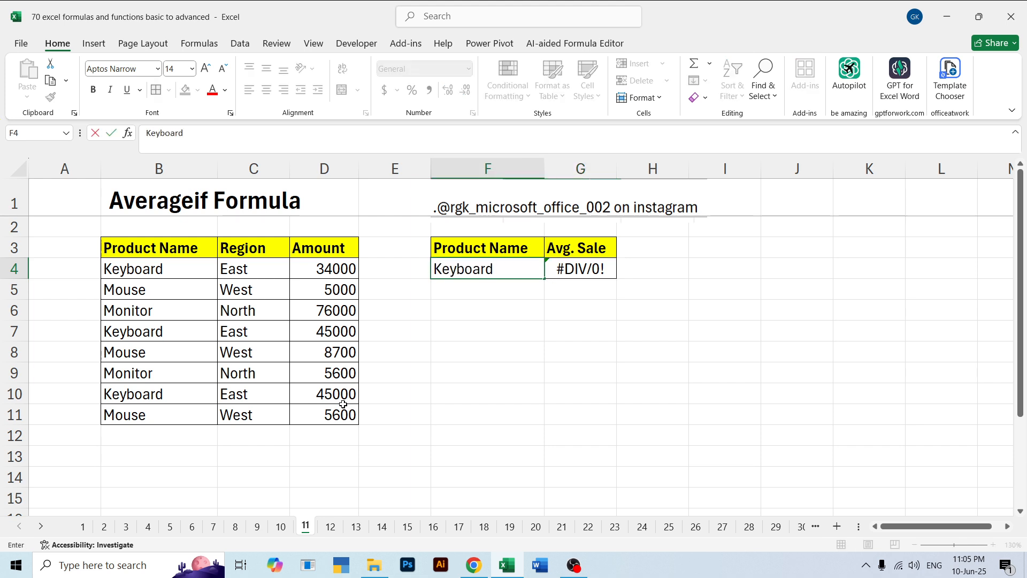
pyautogui.press('Return')
pyautogui.press('Up')
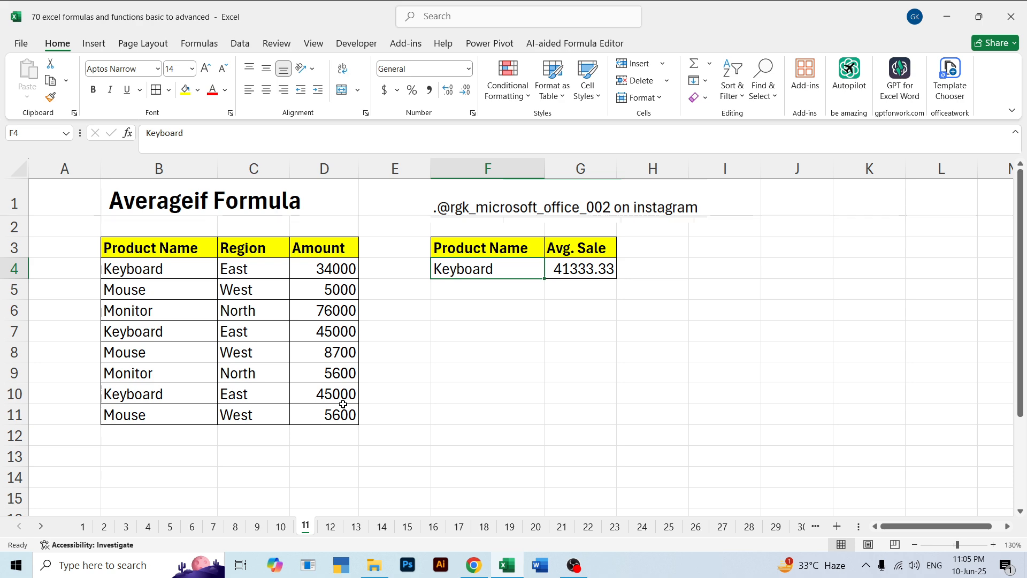
pyautogui.write('ABC')
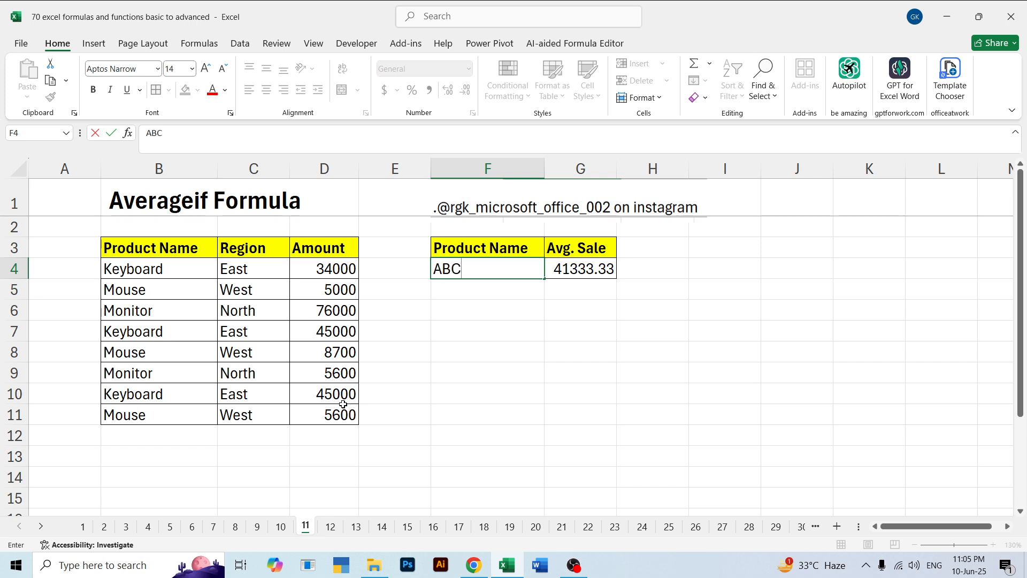
pyautogui.press('Tab')
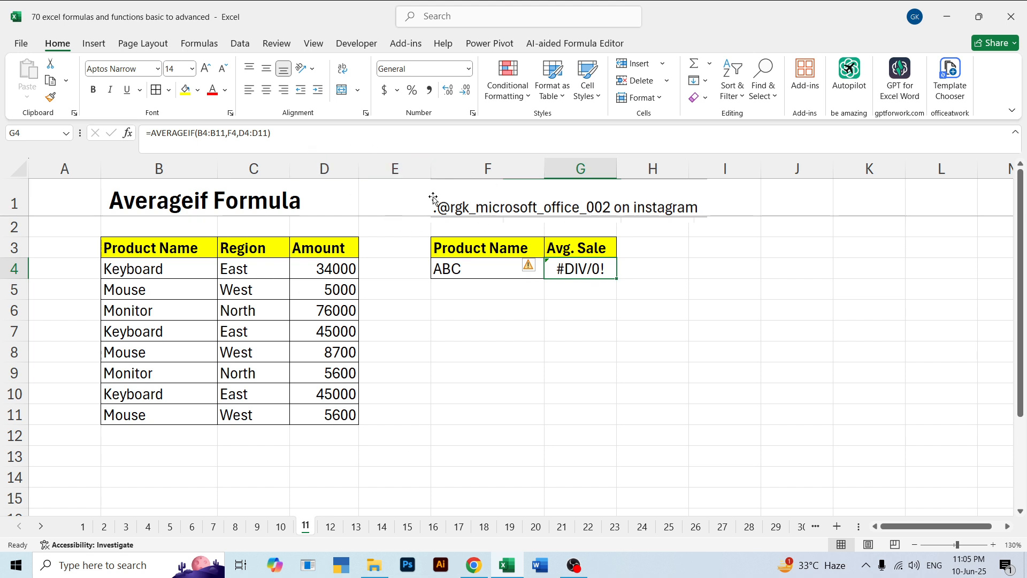
# Wrap the AVERAGEIF function in G4 in an IFERROR function, using the existing AVERAGEIF as its value argument
pyautogui.click(297, 133)
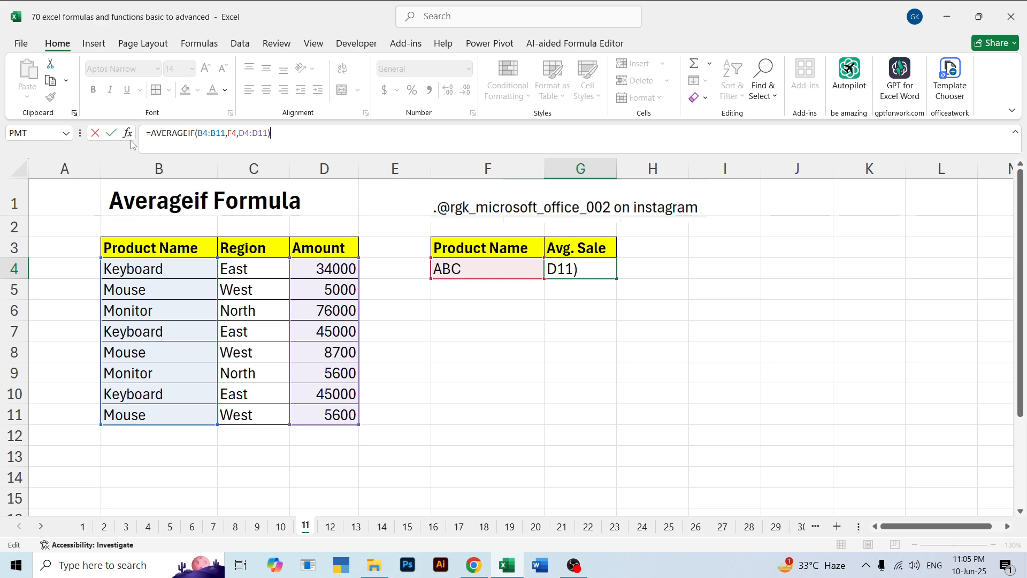
pyautogui.click(153, 135)
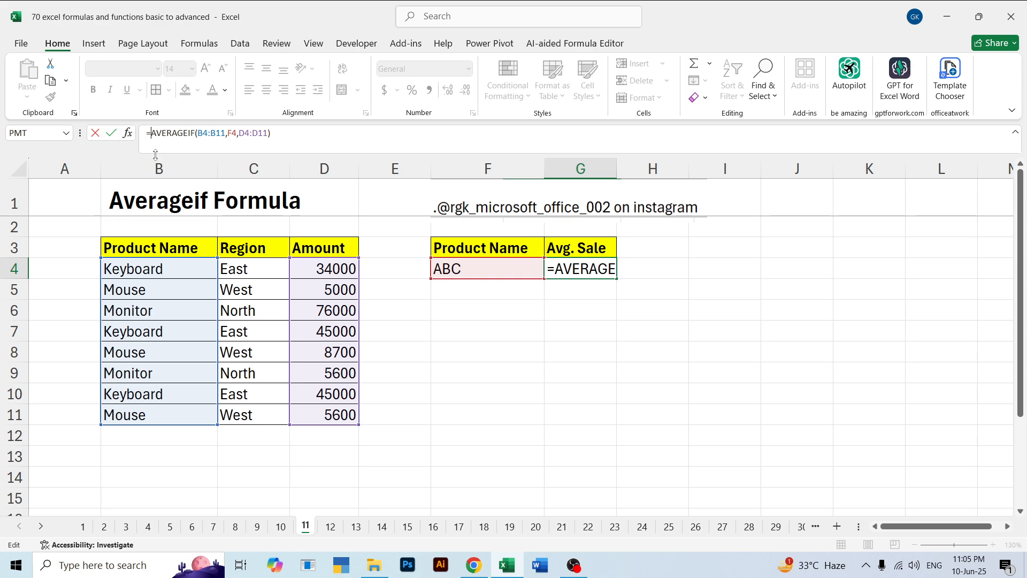
pyautogui.write('ife')
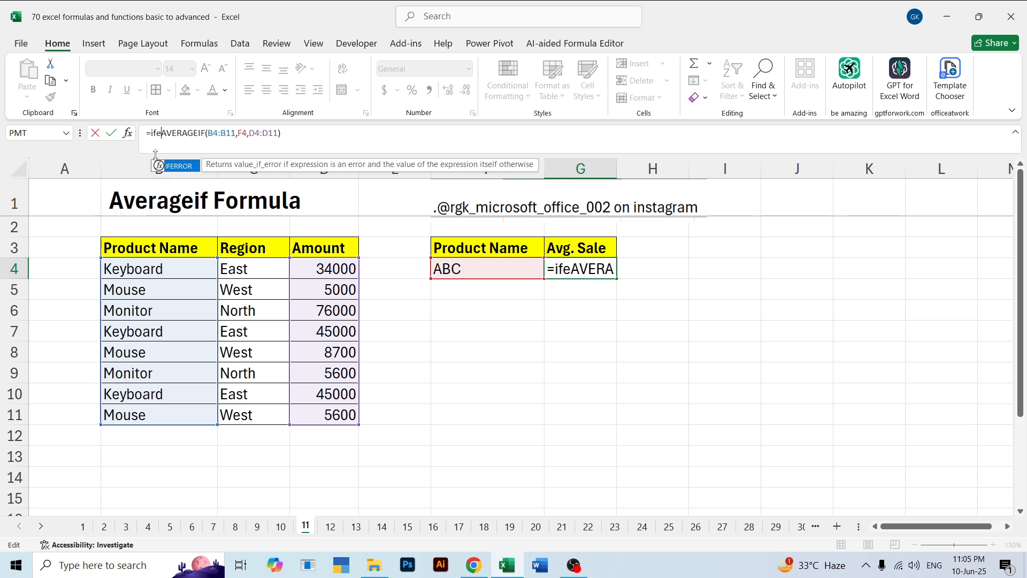
pyautogui.press('Tab')
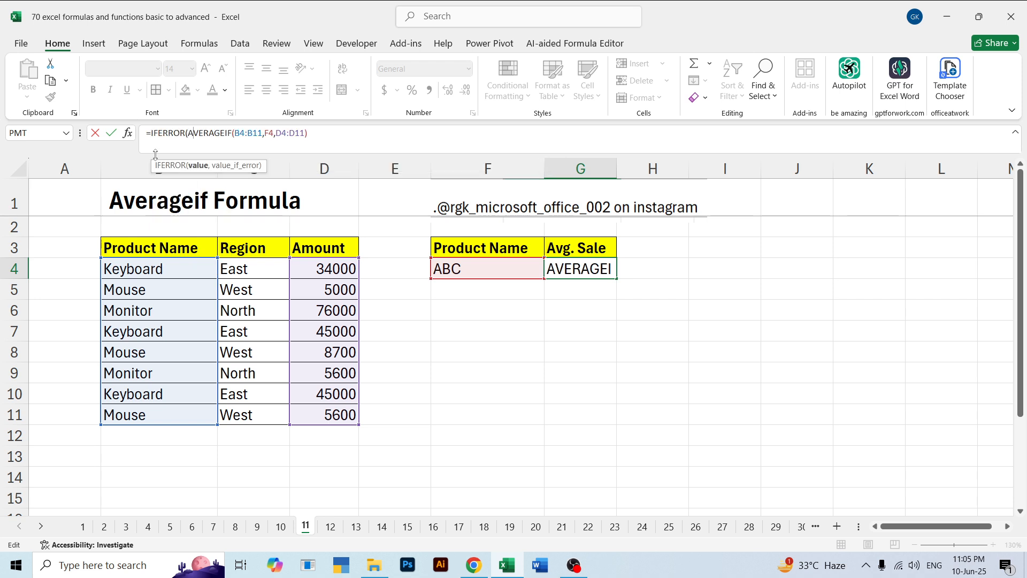
pyautogui.press('Right')
pyautogui.press('Right')
pyautogui.press('Right')
pyautogui.press('Right')
pyautogui.press('Right')
pyautogui.press('Right')
pyautogui.press('Right')
pyautogui.press('Right')
pyautogui.press('Right')
pyautogui.press('Right')
pyautogui.press('Right')
pyautogui.press('Right')
pyautogui.press('Right')
pyautogui.press('Right')
pyautogui.press('Right')
pyautogui.press('Right')
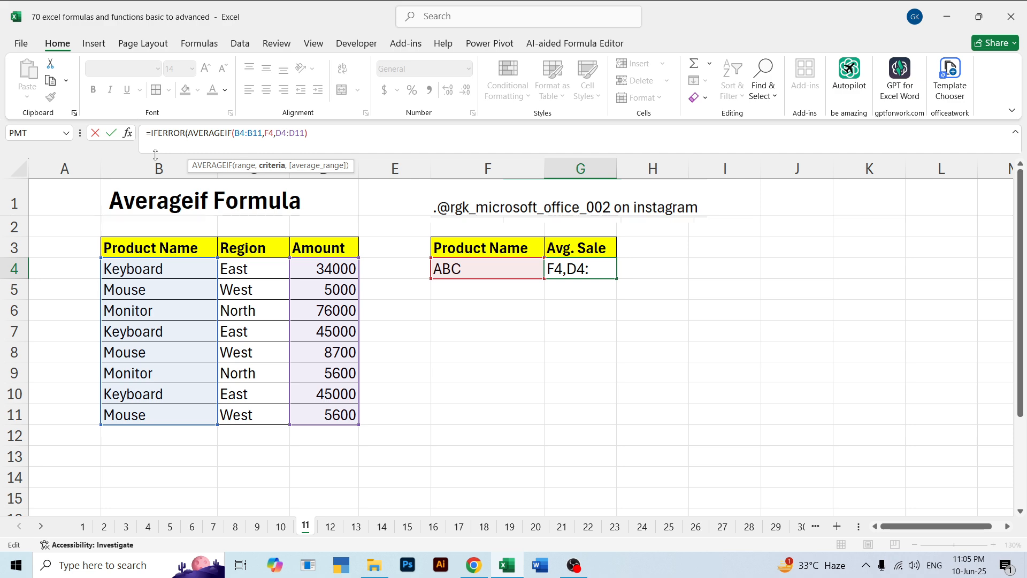
pyautogui.press('Right')
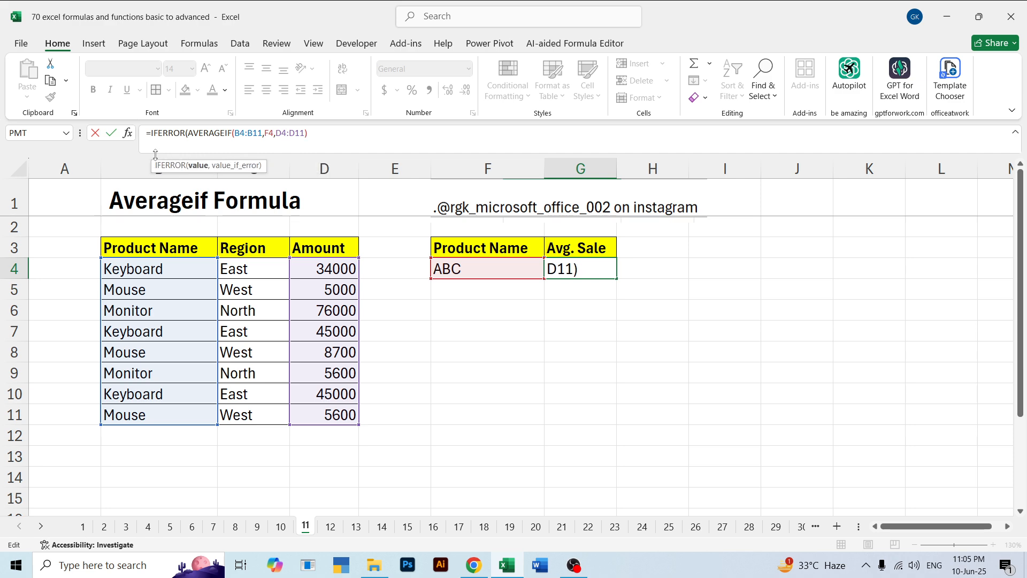
# Complete the IFERROR formula in G4 with "Not Found" as the value_if_error text
pyautogui.write(',"Not')
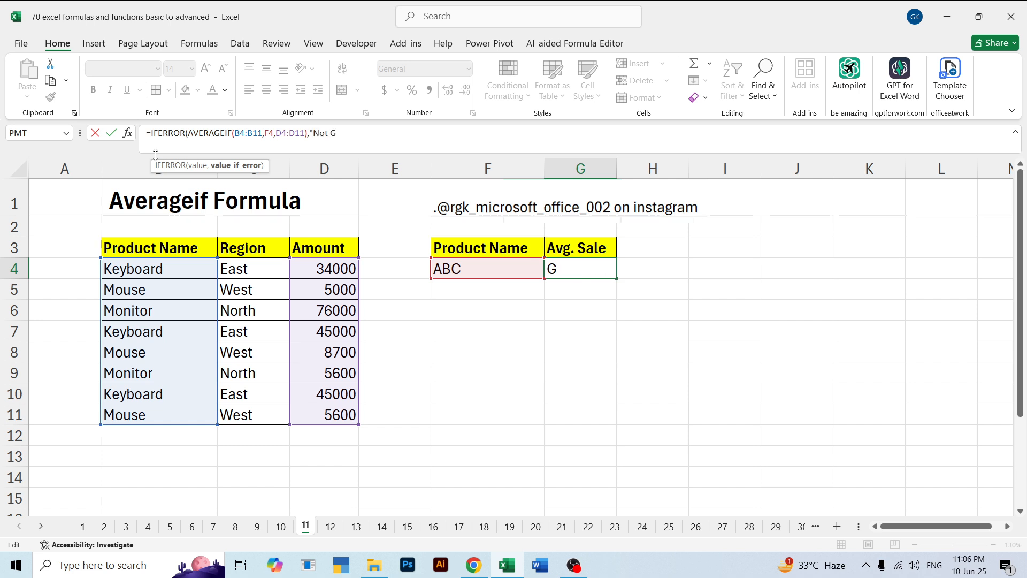
pyautogui.write(' Found')
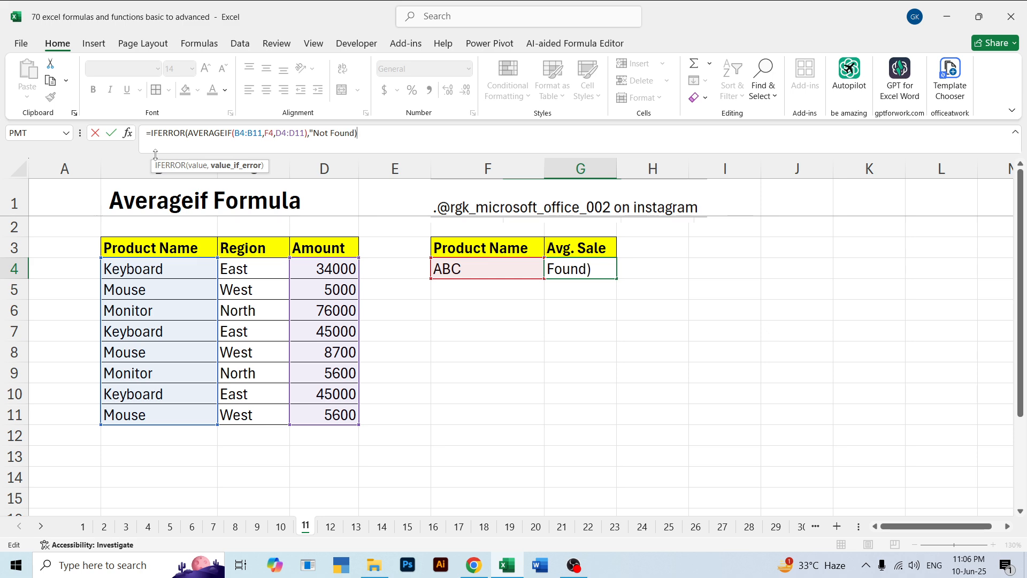
pyautogui.write('")')
pyautogui.press('Return')
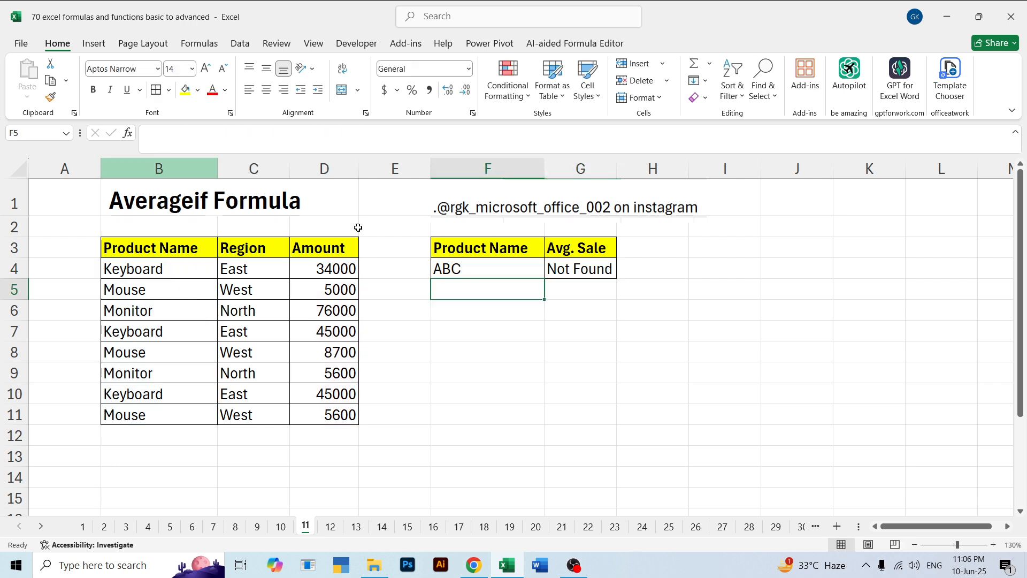
# Examine the IFERROR formula in G4 alongside the product name it looks up in F4
pyautogui.click(566, 269)
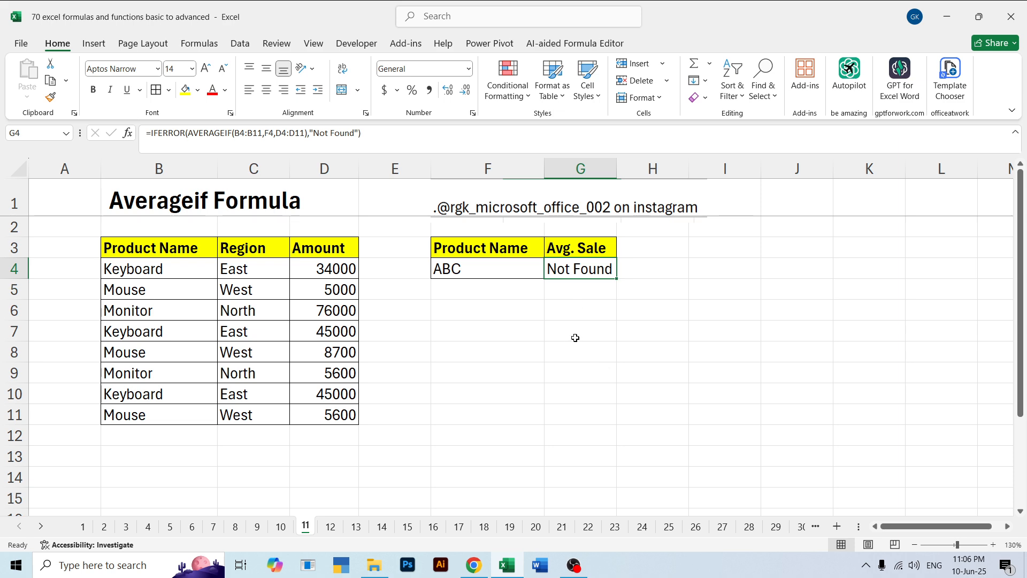
pyautogui.click(518, 309)
pyautogui.click(504, 263)
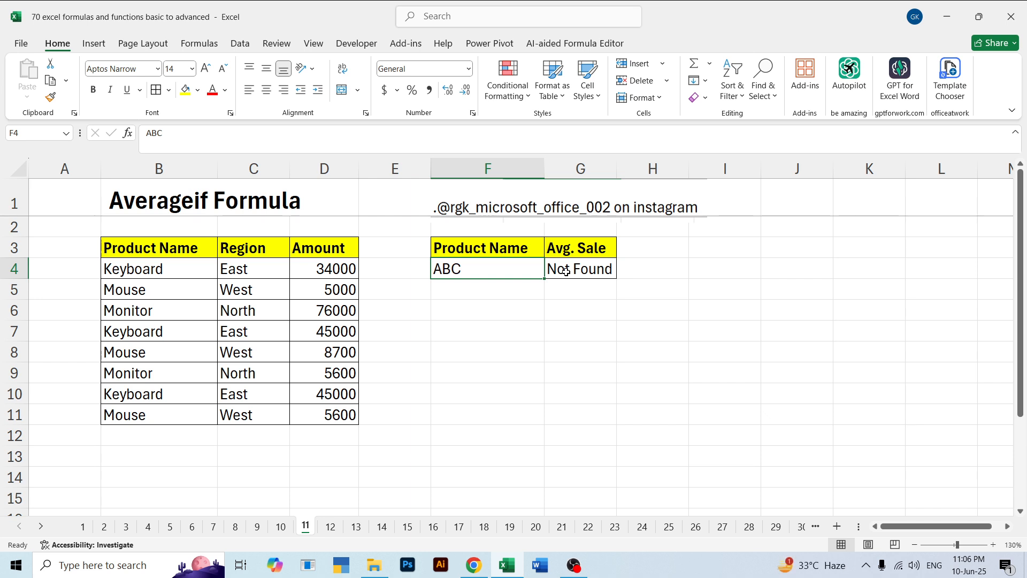
pyautogui.click(566, 270)
pyautogui.click(568, 287)
pyautogui.click(523, 269)
pyautogui.click(561, 335)
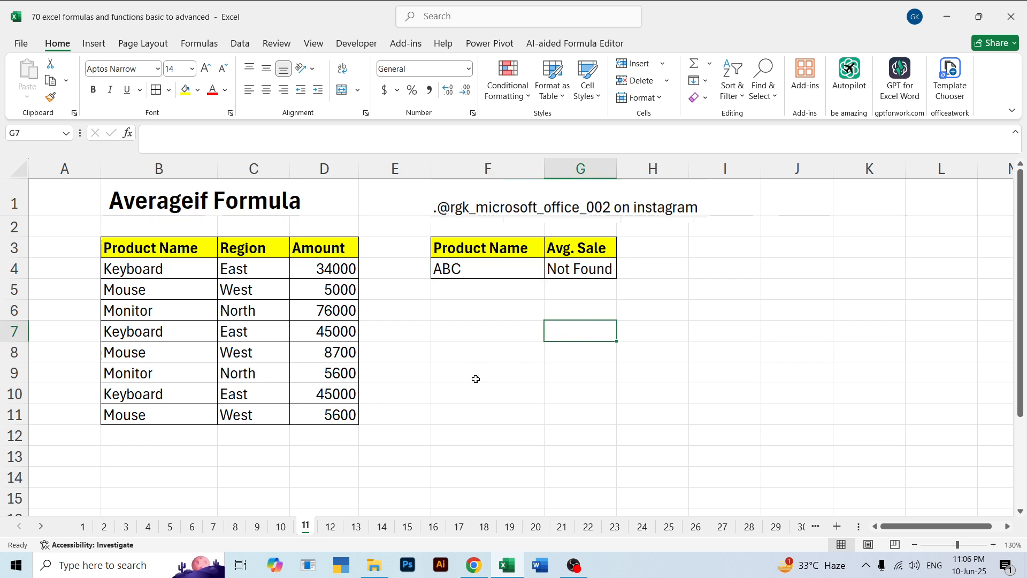
# Compare the Iferror Formula example on sheet 12 with the Averageif example on sheet 11
pyautogui.click(331, 528)
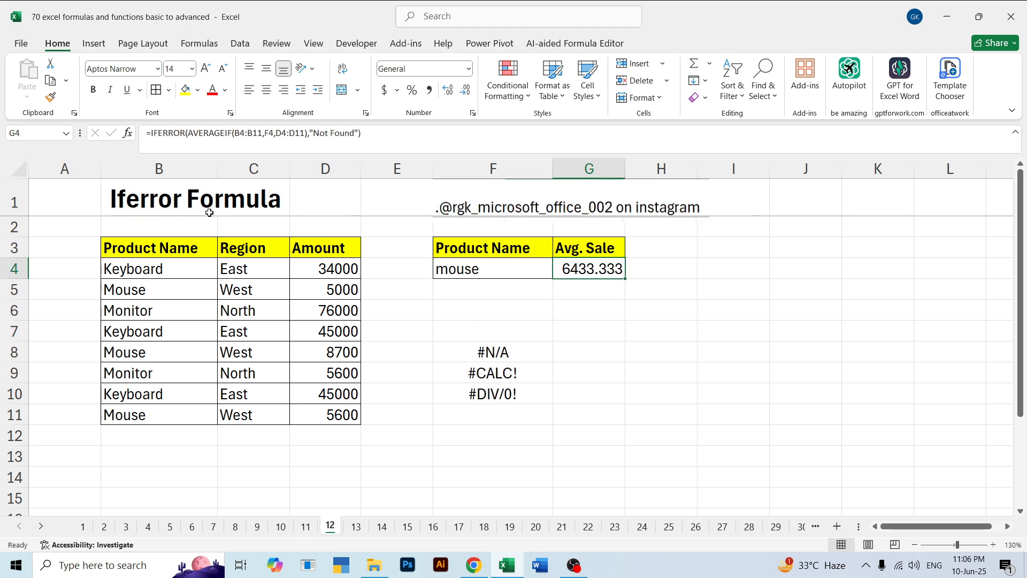
pyautogui.click(306, 527)
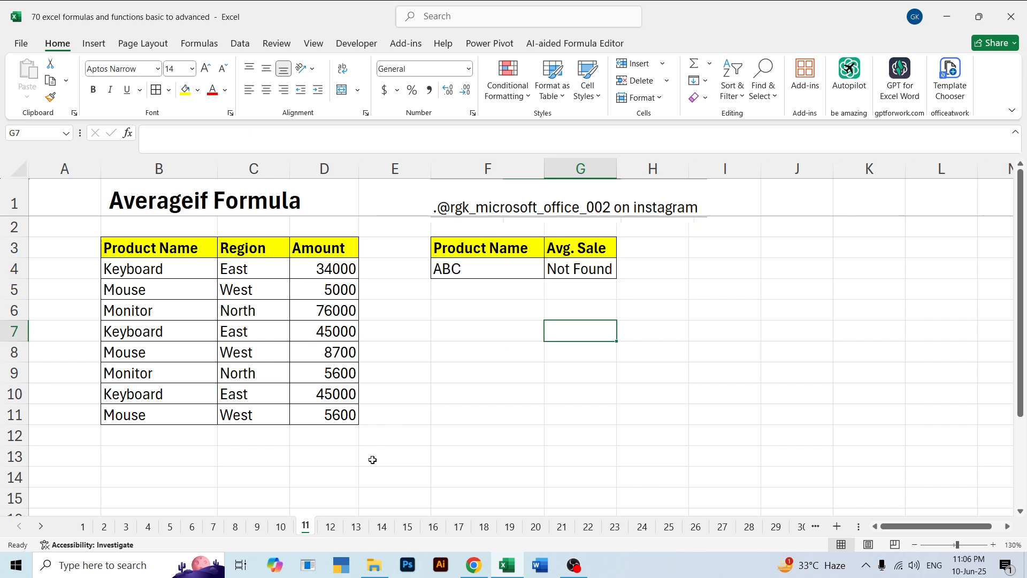
pyautogui.click(330, 527)
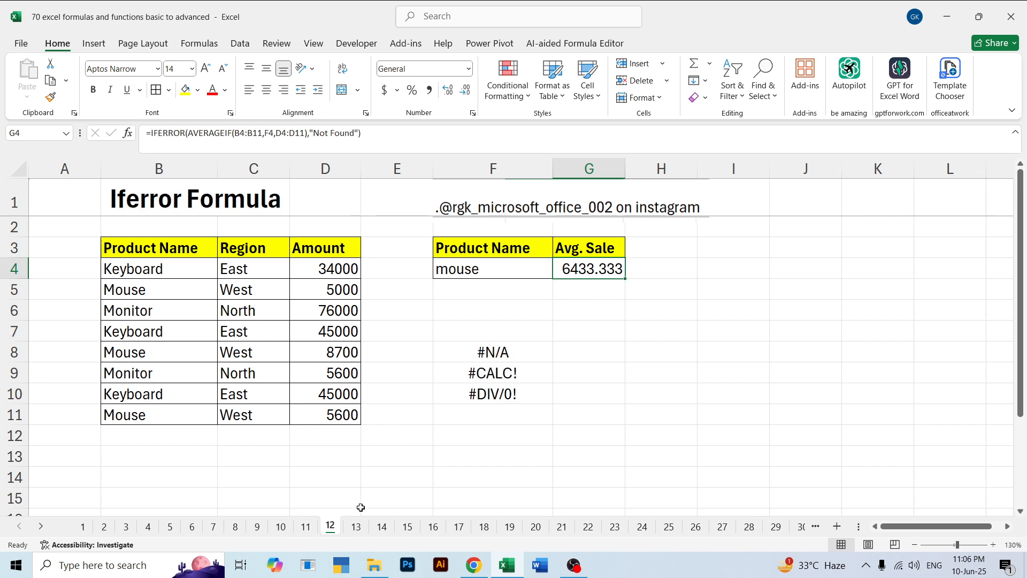
pyautogui.click(307, 527)
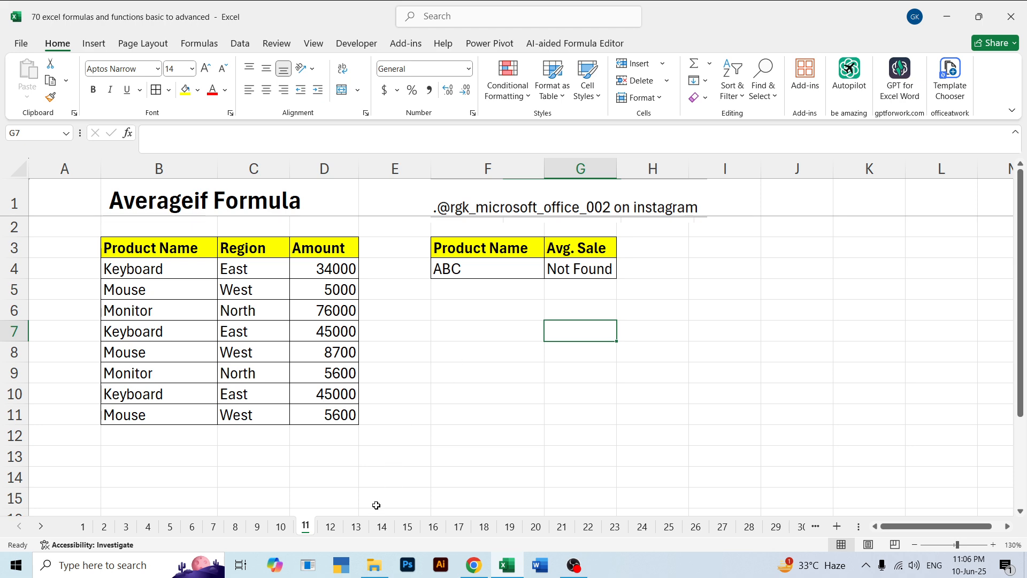
pyautogui.click(331, 527)
# Open sheet 13 and look over the Averageifs result table, including the product name in F4 and region in G4
pyautogui.click(356, 527)
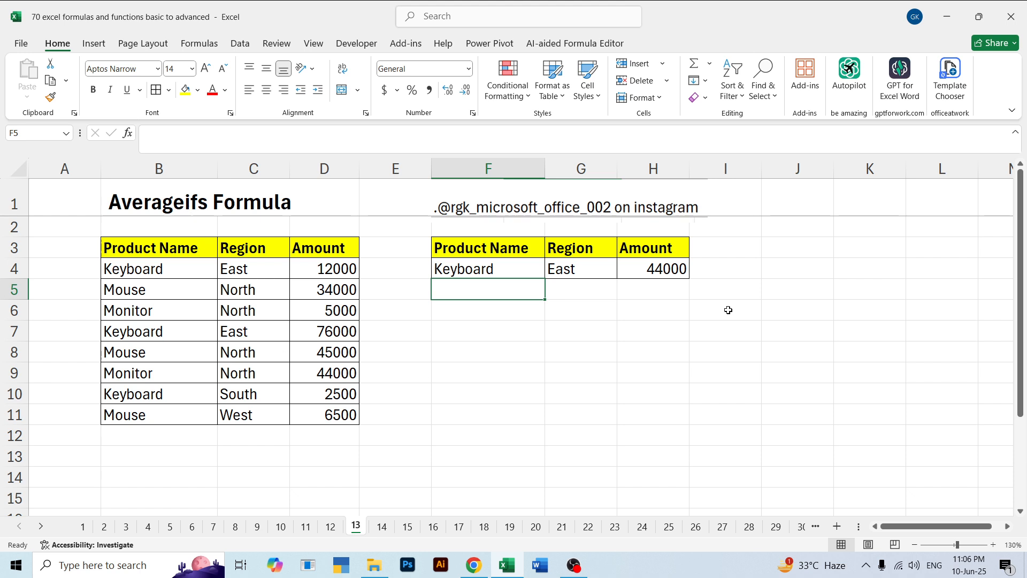
pyautogui.moveTo(727, 328); pyautogui.dragTo(448, 242)
pyautogui.click(539, 370)
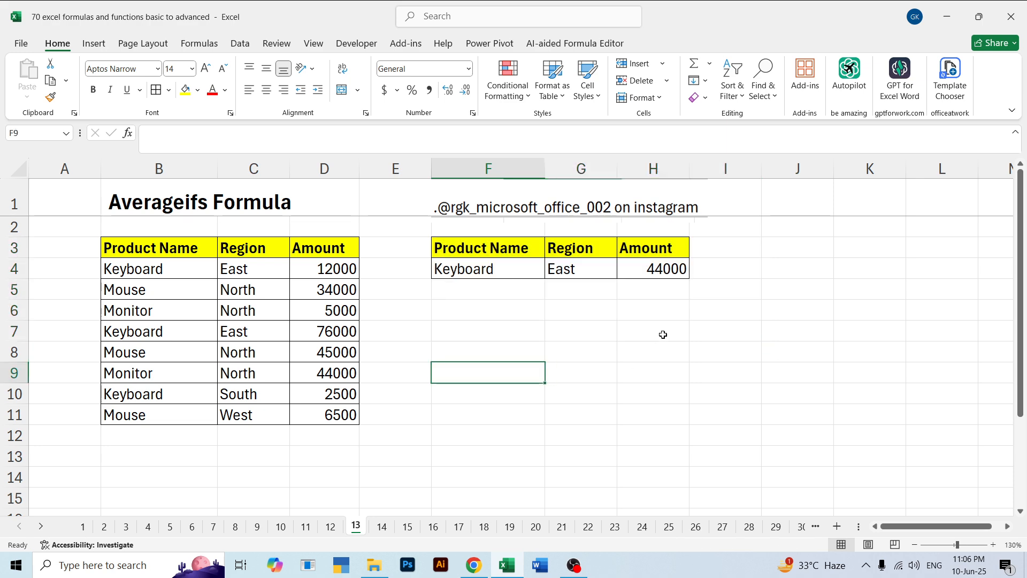
pyautogui.moveTo(662, 330); pyautogui.dragTo(471, 248)
pyautogui.click(543, 391)
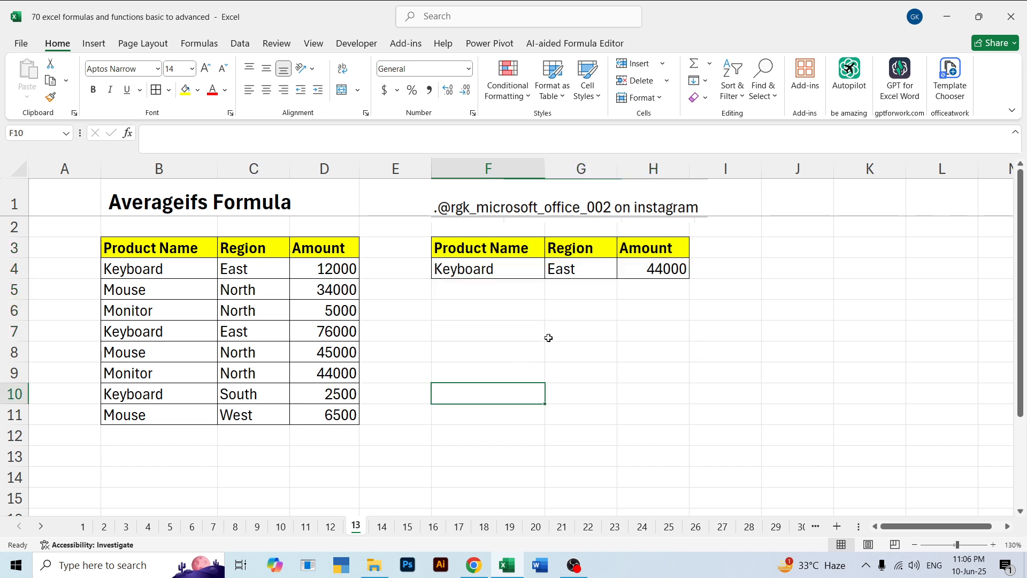
pyautogui.click(461, 269)
pyautogui.click(572, 270)
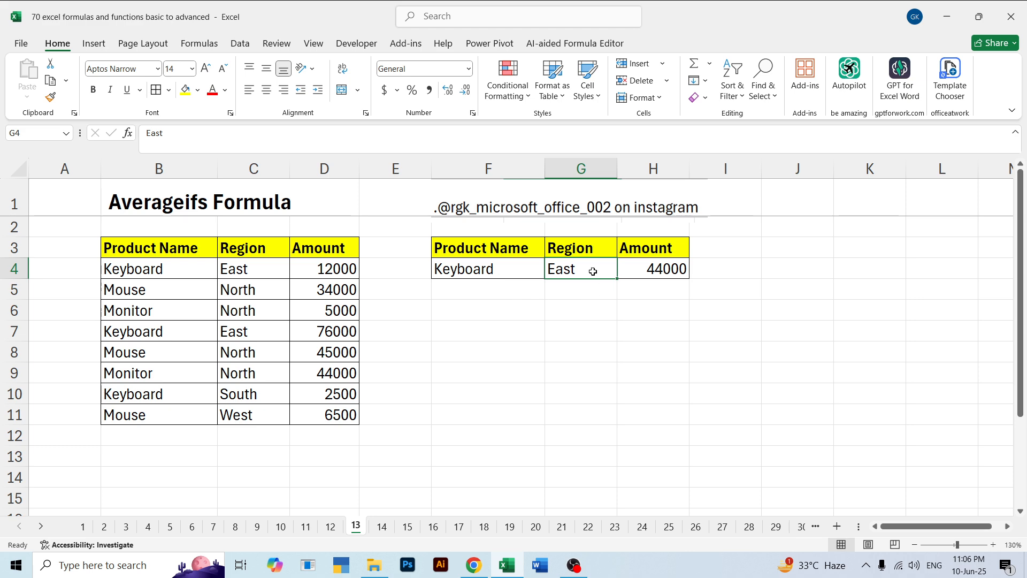
# Clear the existing AVERAGEIFS formula from the Amount cell H4
pyautogui.click(672, 273)
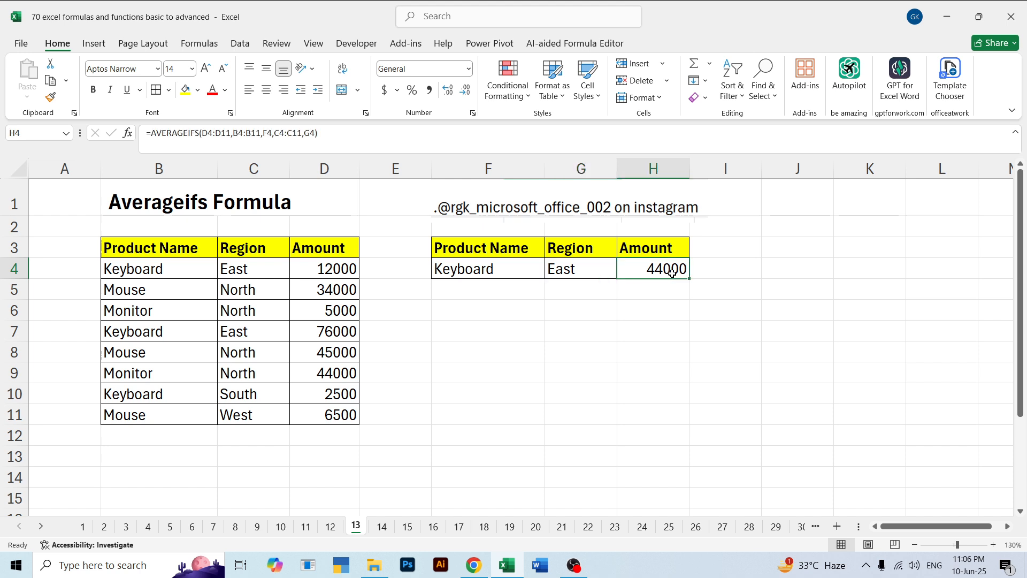
pyautogui.press('BackSpace')
pyautogui.click(694, 305)
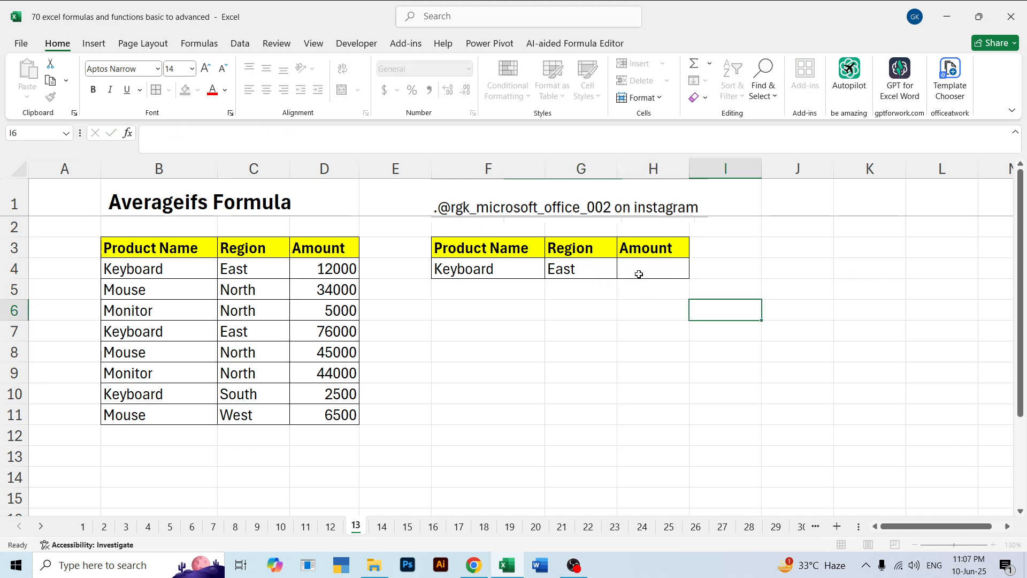
# Start a new formula in H4 with the AVERAGEIFS function
pyautogui.click(639, 273)
pyautogui.write('=agr')
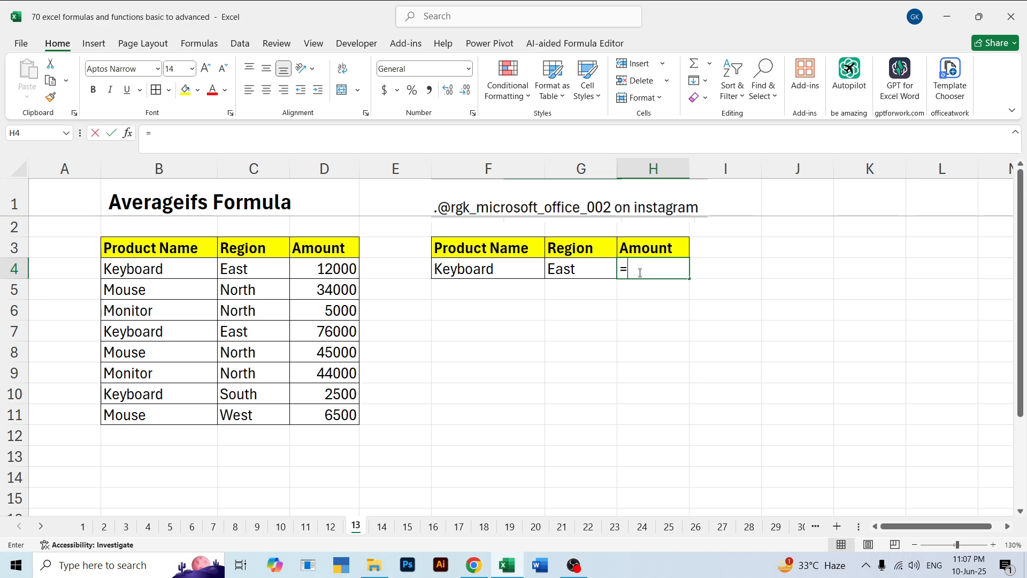
pyautogui.press('BackSpace')
pyautogui.press('BackSpace')
pyautogui.write('ver')
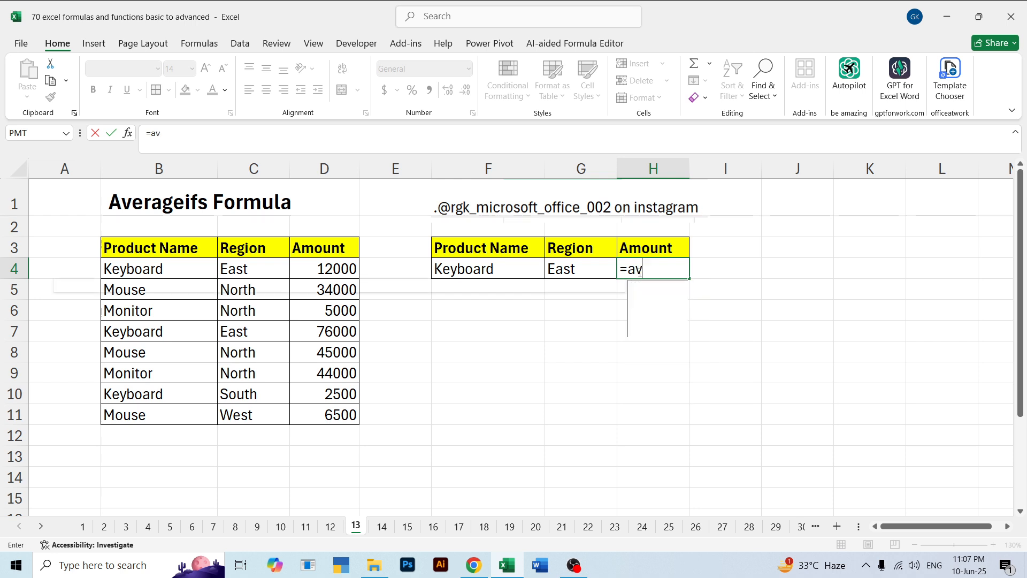
pyautogui.press('Down')
pyautogui.press('Down')
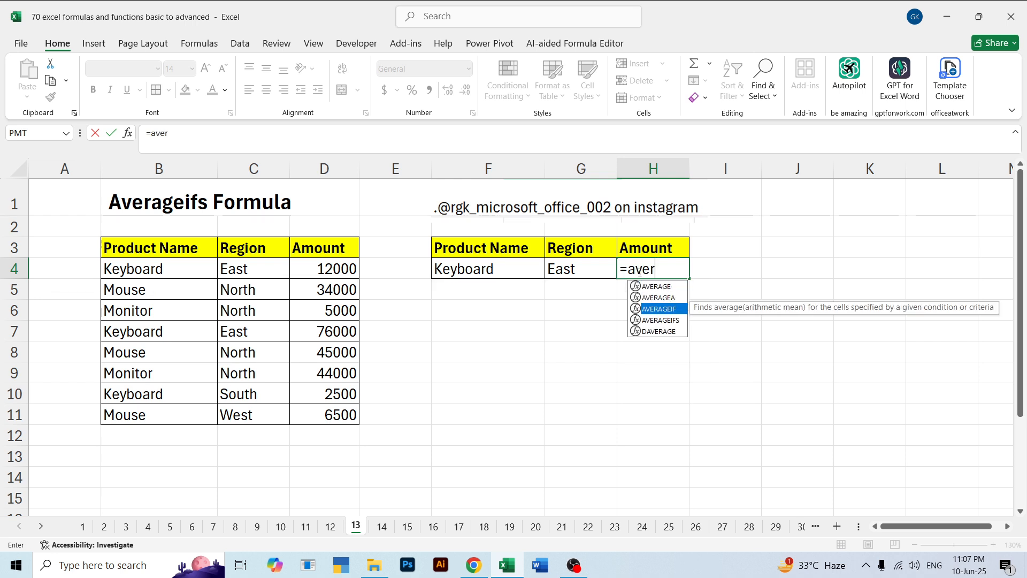
pyautogui.press('Tab')
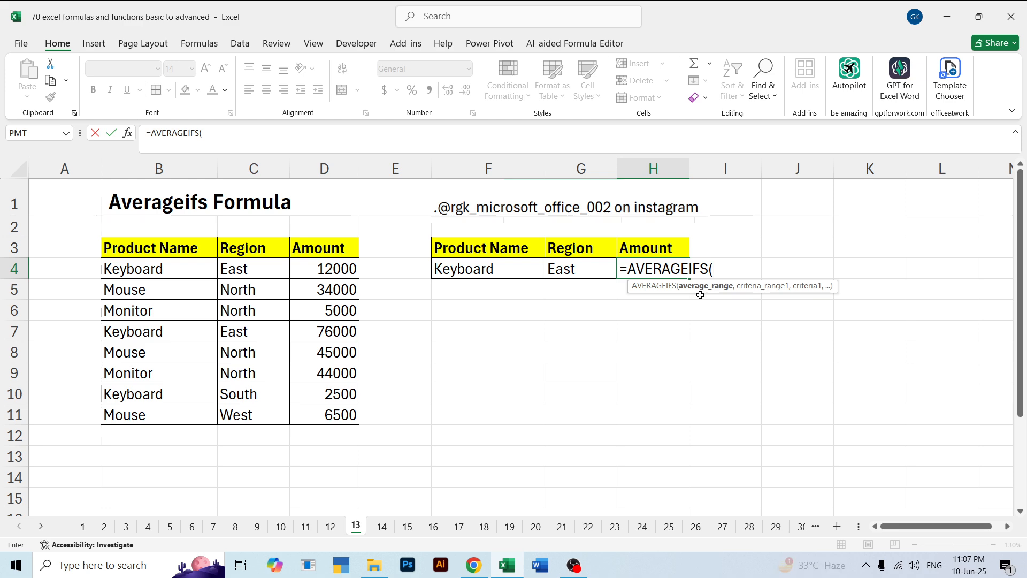
# Set the AVERAGEIFS average range to D4:D11 and its first condition to product names B4:B11 matching F4
pyautogui.moveTo(317, 271); pyautogui.dragTo(337, 415)
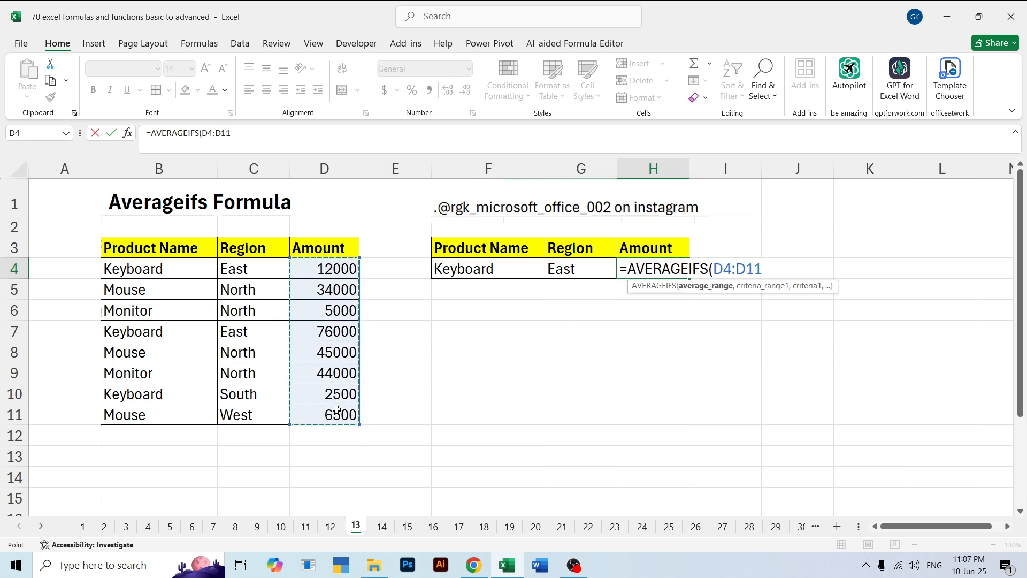
pyautogui.write(',')
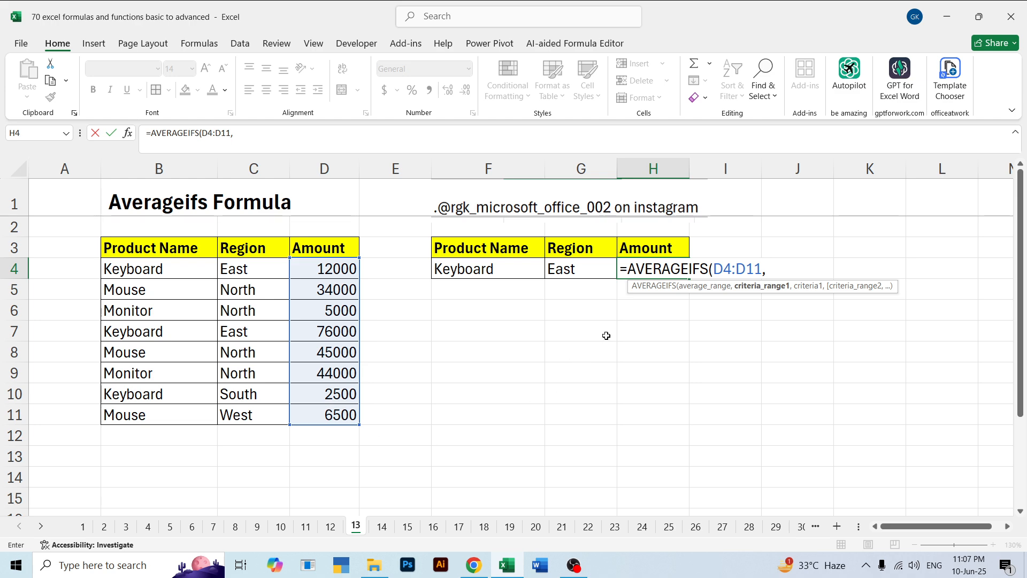
pyautogui.moveTo(154, 268); pyautogui.dragTo(156, 414)
pyautogui.write(',')
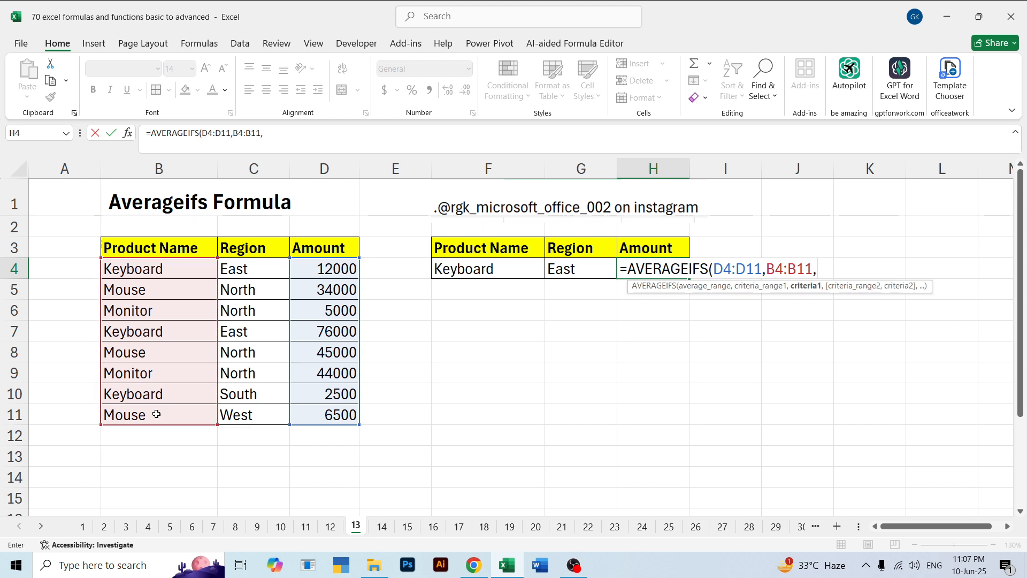
pyautogui.click(469, 272)
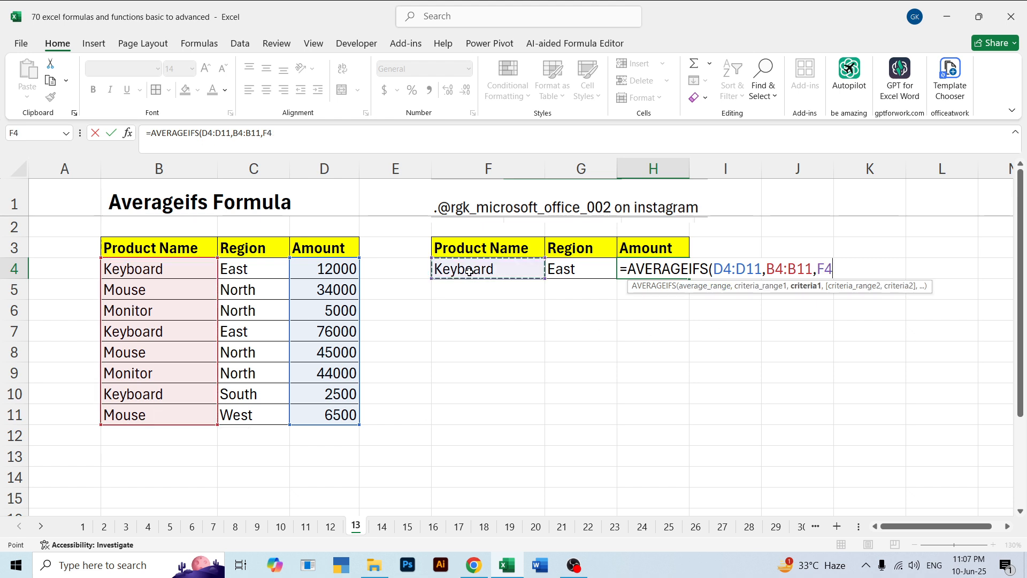
pyautogui.write(',')
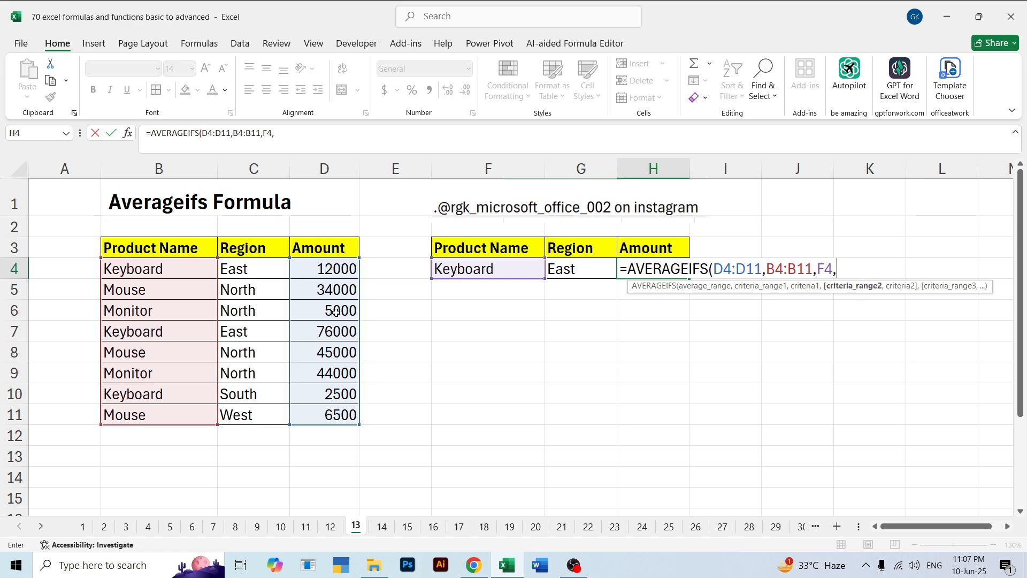
# Add regions C4:C11 as the second criteria range, and enter H4 as =AVERAGEIFS(D4:D11,B4:B11,F4,C4:C11,)
pyautogui.moveTo(264, 270); pyautogui.dragTo(270, 412)
pyautogui.write(',')
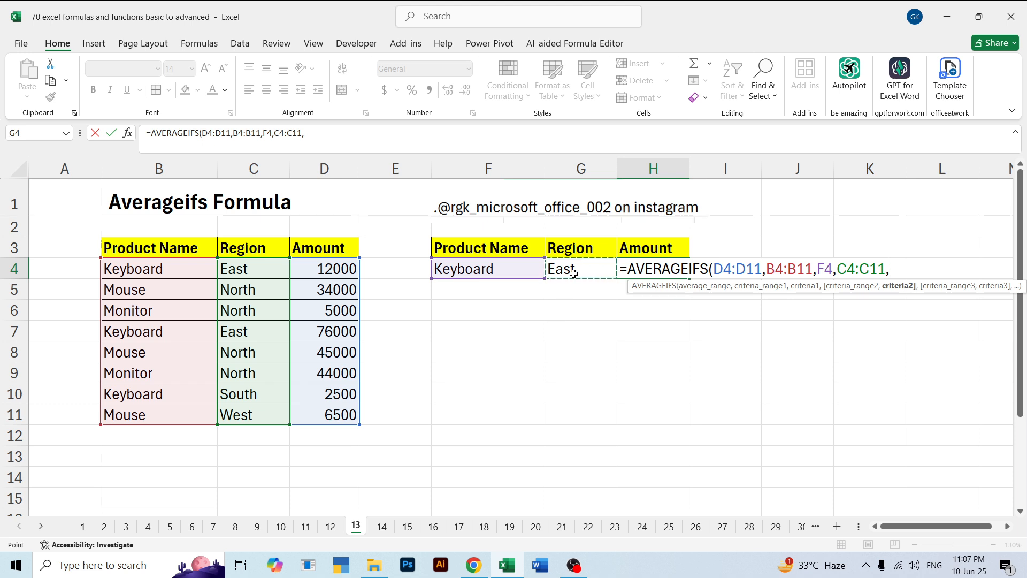
pyautogui.write(')')
pyautogui.press('Return')
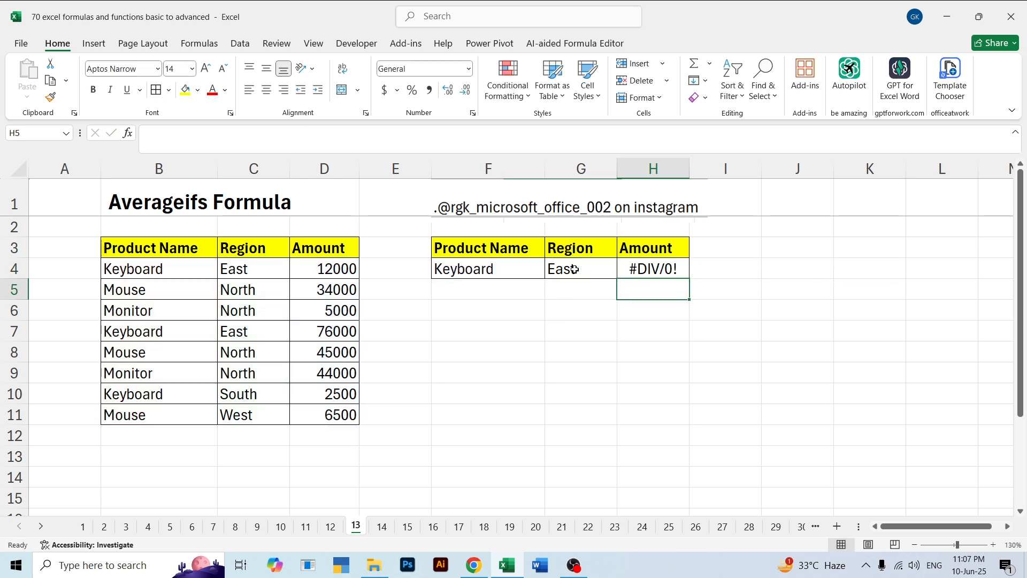
pyautogui.press('Up')
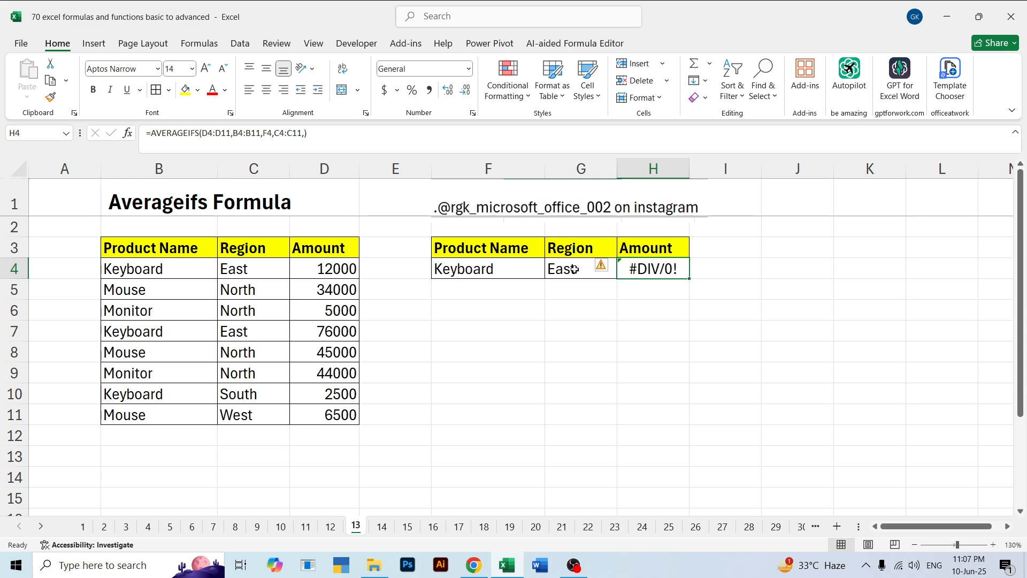
pyautogui.click(574, 269)
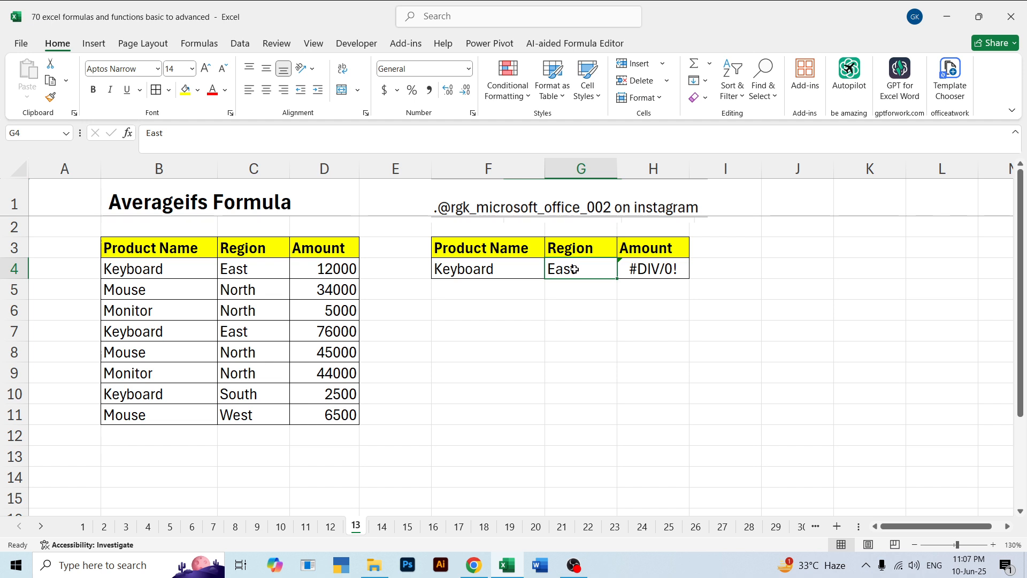
# Try to remove the trailing comma after C4:C11 from the AVERAGEIFS formula in H4
pyautogui.press('Right')
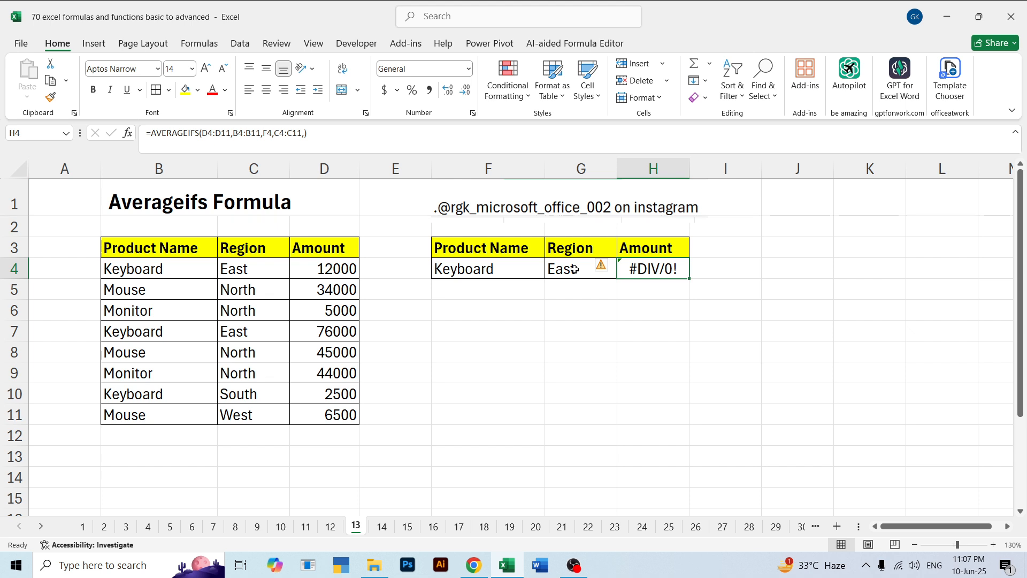
pyautogui.click(303, 135)
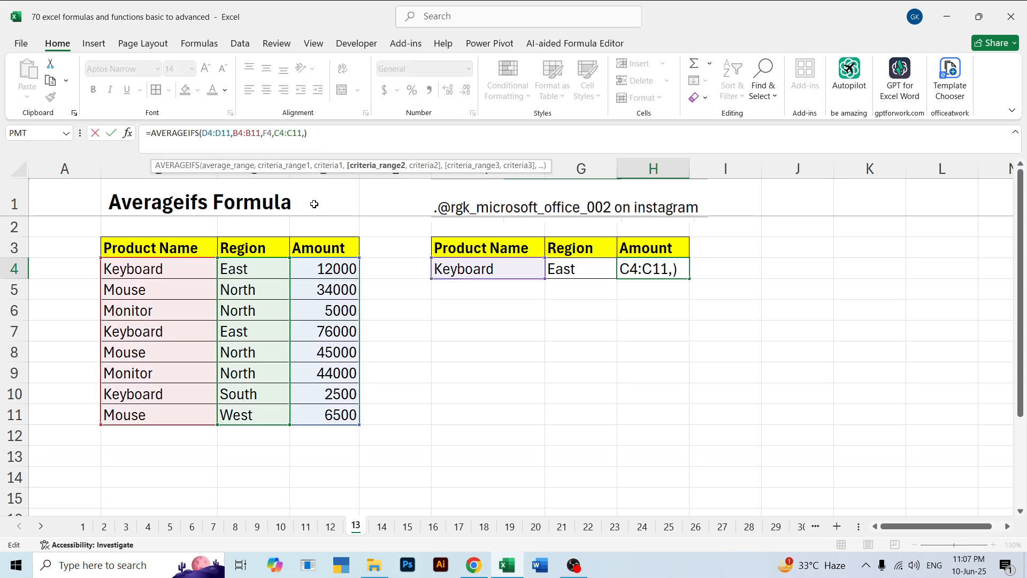
pyautogui.press('Right')
pyautogui.press('BackSpace')
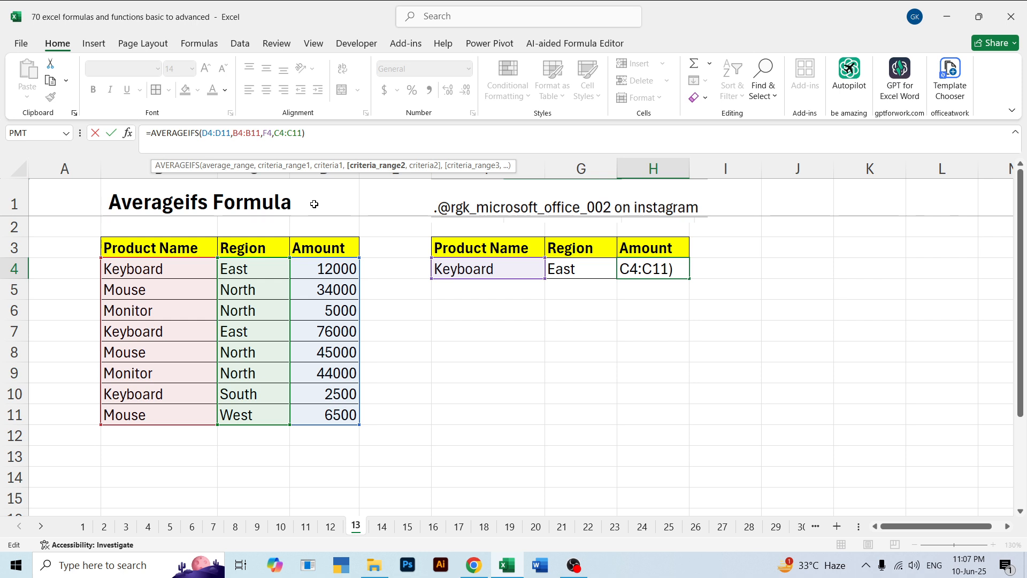
pyautogui.press('Return')
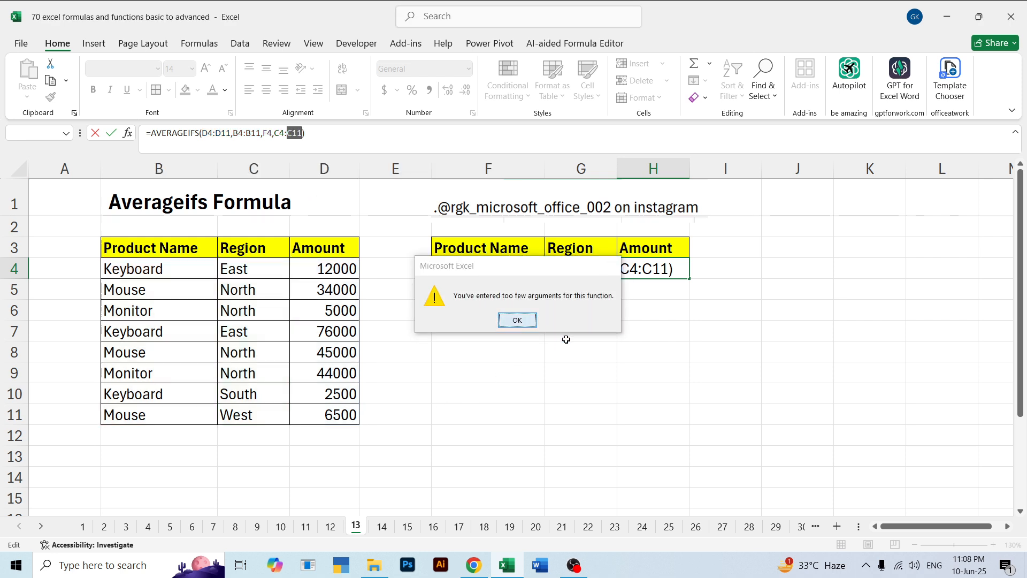
pyautogui.click(519, 321)
pyautogui.click(646, 290)
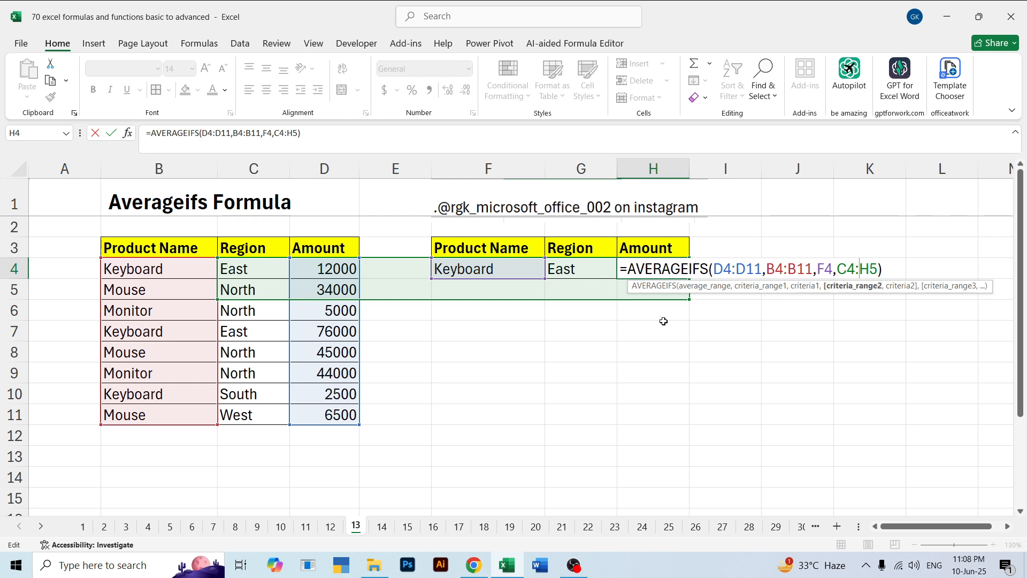
pyautogui.press('Escape')
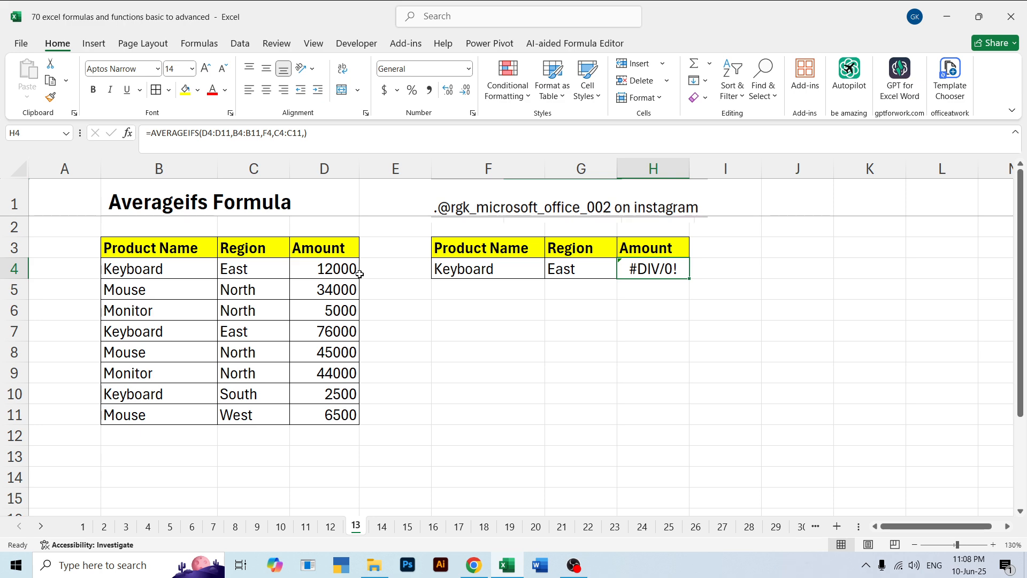
# Clear the incomplete AVERAGEIFS formula from the Amount cell H4
pyautogui.click(484, 289)
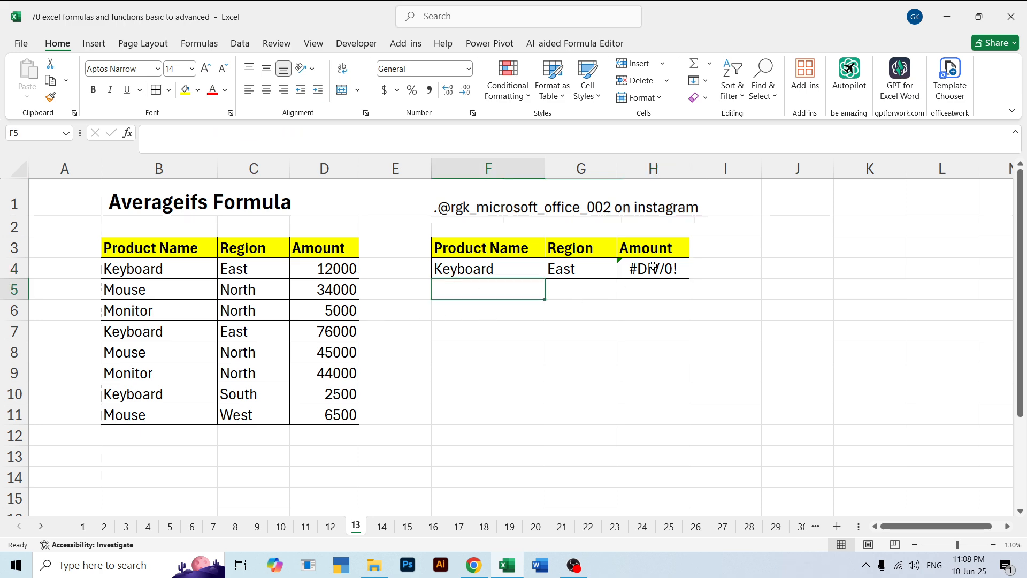
pyautogui.doubleClick(653, 265)
pyautogui.click(655, 313)
pyautogui.click(648, 267)
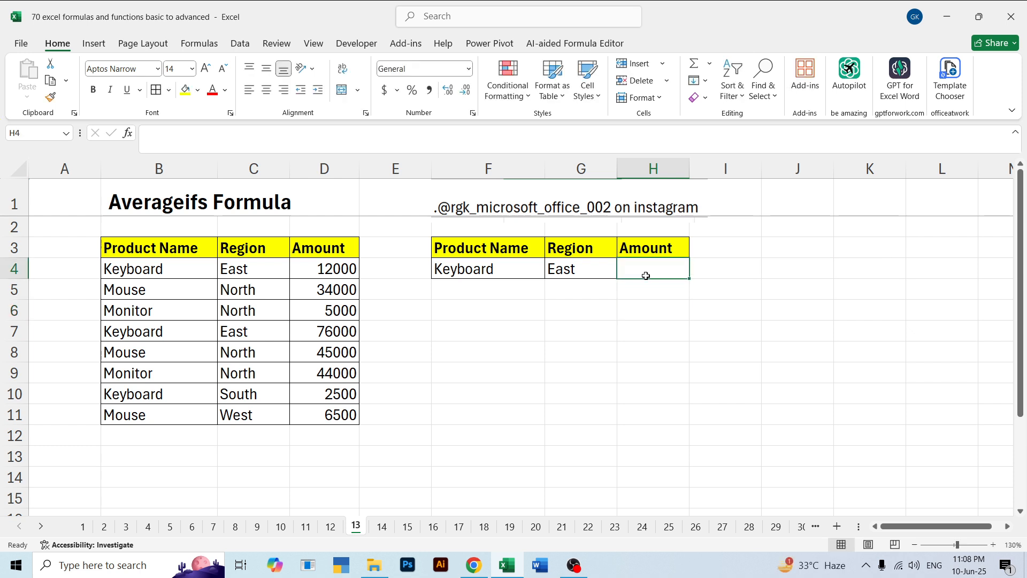
# Begin an AVERAGEIFS formula in H4 with amounts D4:D11 as the average range
pyautogui.write('=aver')
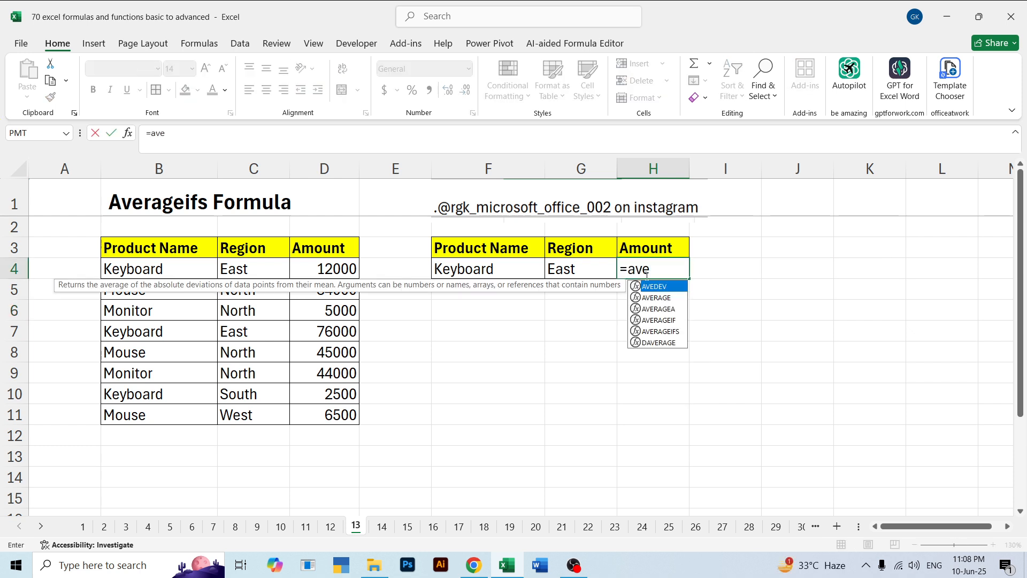
pyautogui.press('Down')
pyautogui.press('Down')
pyautogui.press('Down')
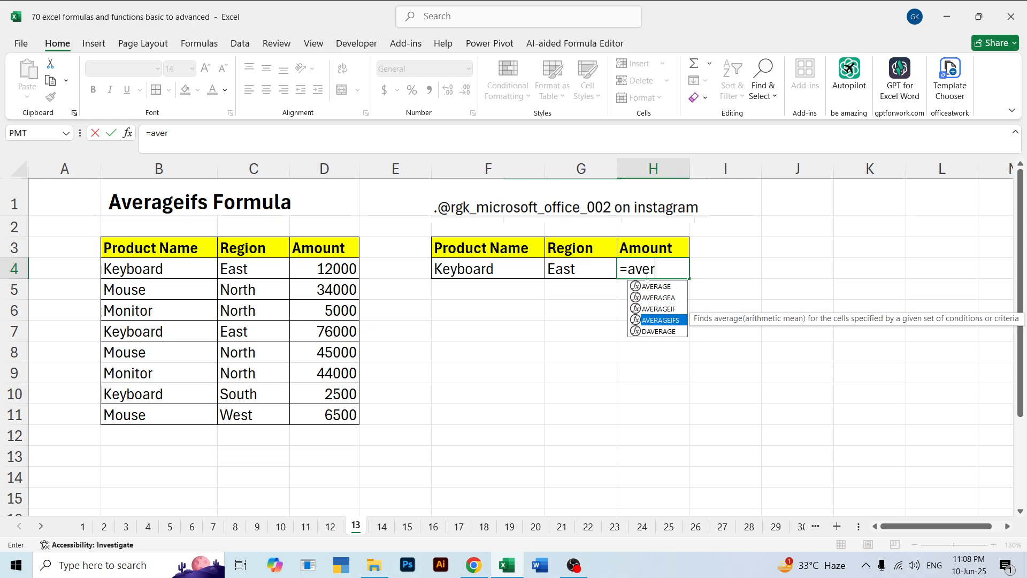
pyautogui.press('Tab')
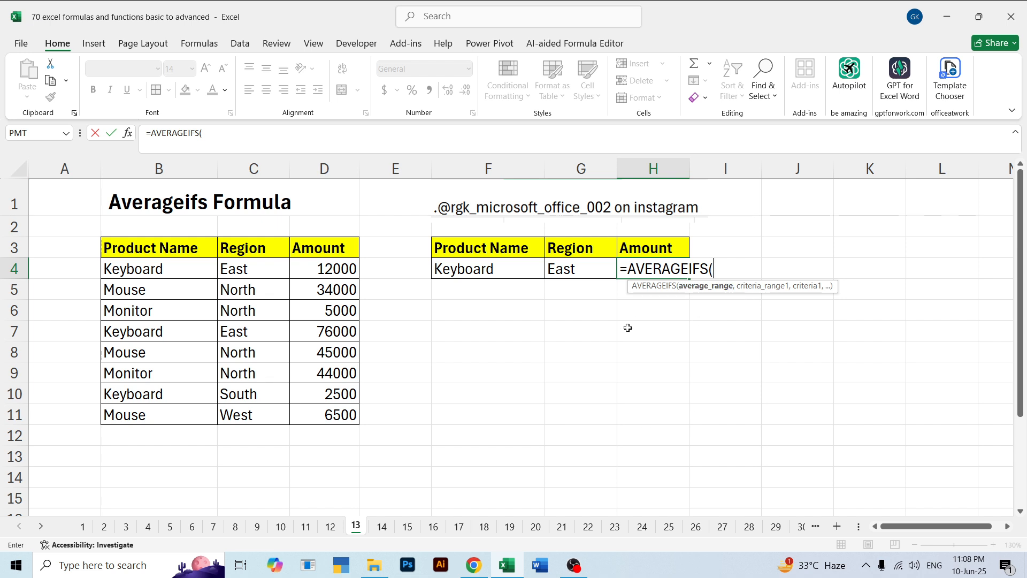
pyautogui.moveTo(344, 266); pyautogui.dragTo(344, 419)
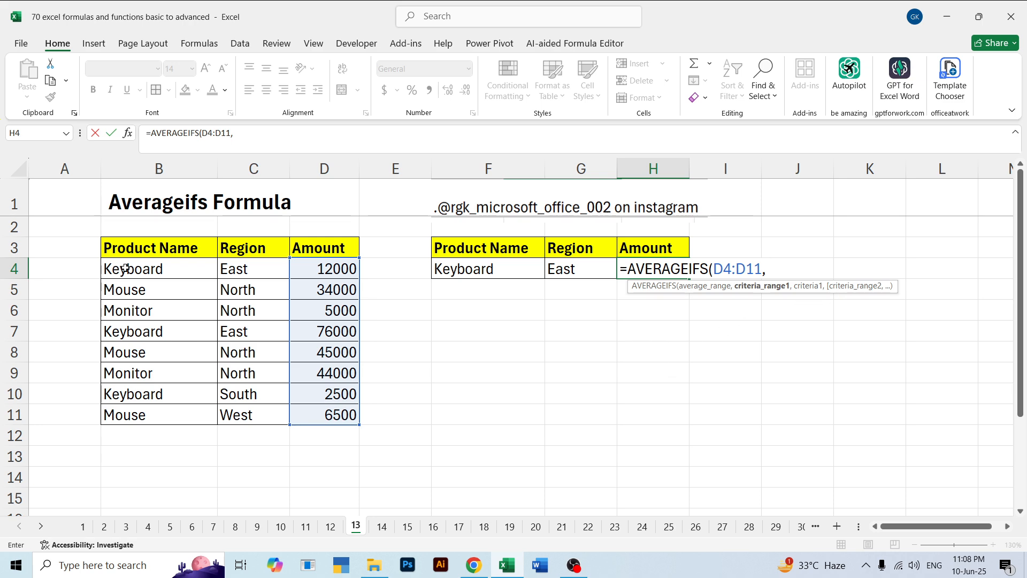
# Add product names B4:B11 as the first criteria range, matched against F4
pyautogui.moveTo(126, 268); pyautogui.dragTo(160, 412)
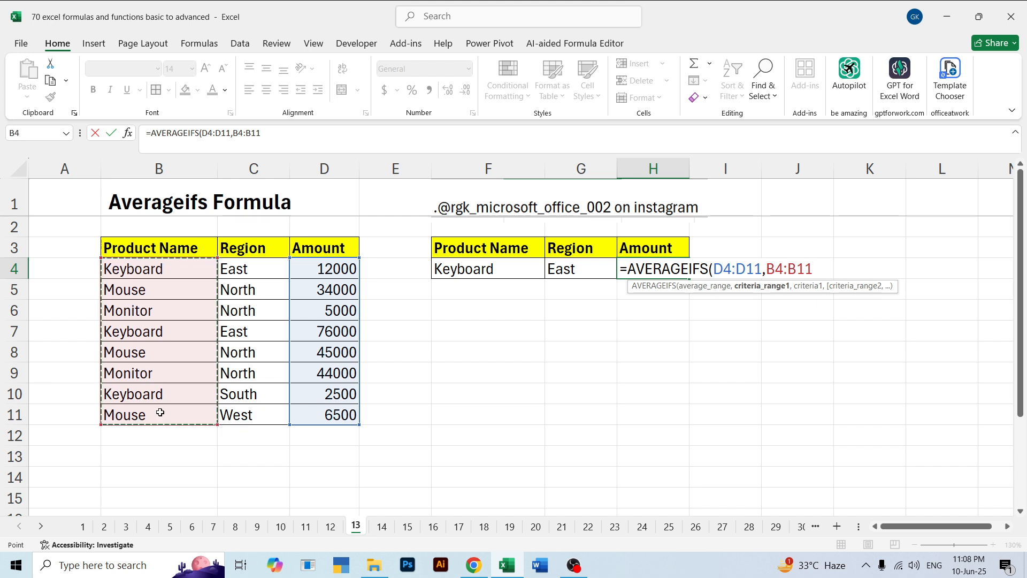
pyautogui.write(',')
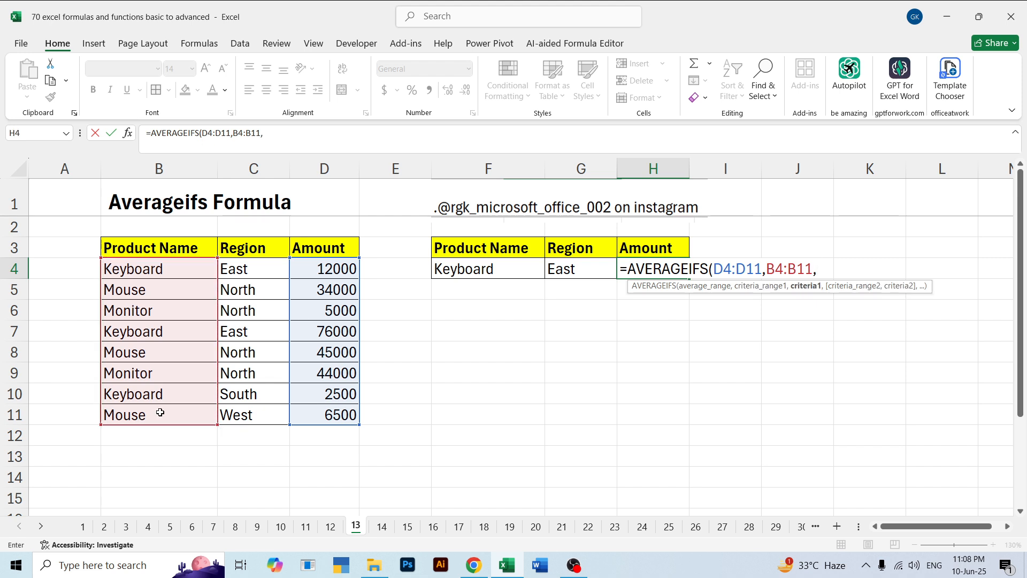
pyautogui.click(458, 269)
pyautogui.write(',')
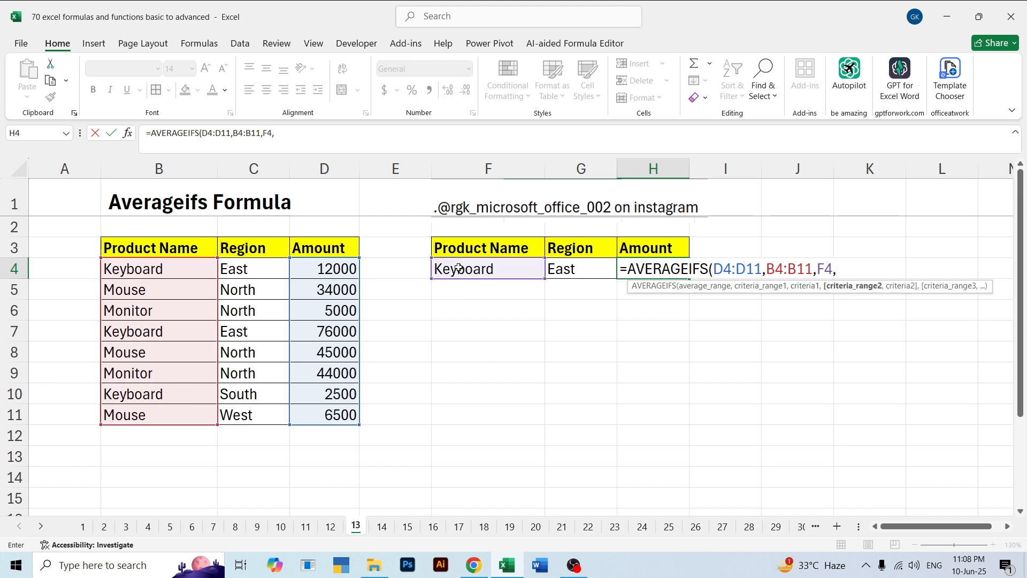
# Add regions C4:C11 matched against G4, and enter H4 as =AVERAGEIFS(D4:D11,B4:B11,F4,C4:C11,G4)
pyautogui.moveTo(261, 270); pyautogui.dragTo(268, 418)
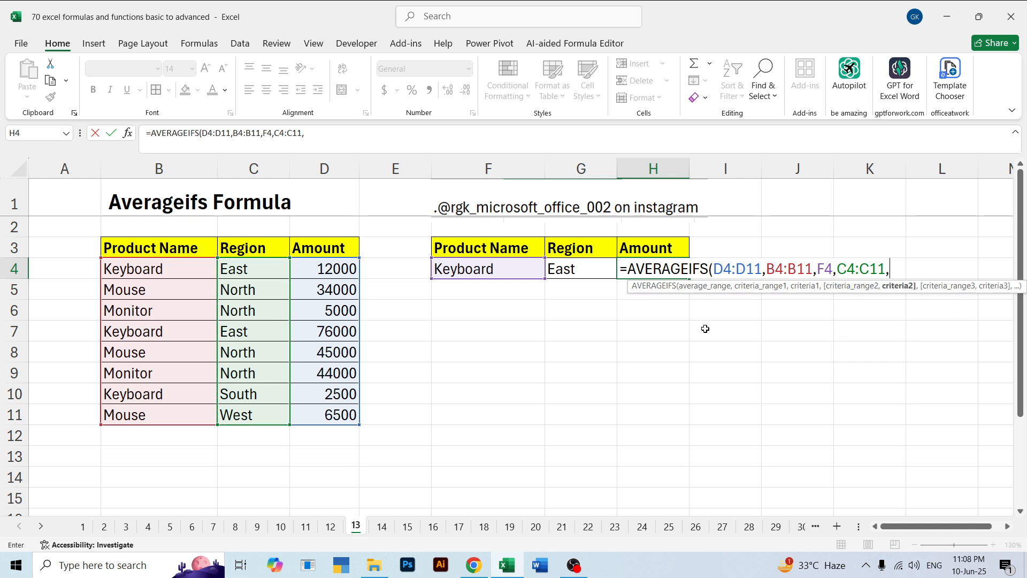
pyautogui.click(582, 271)
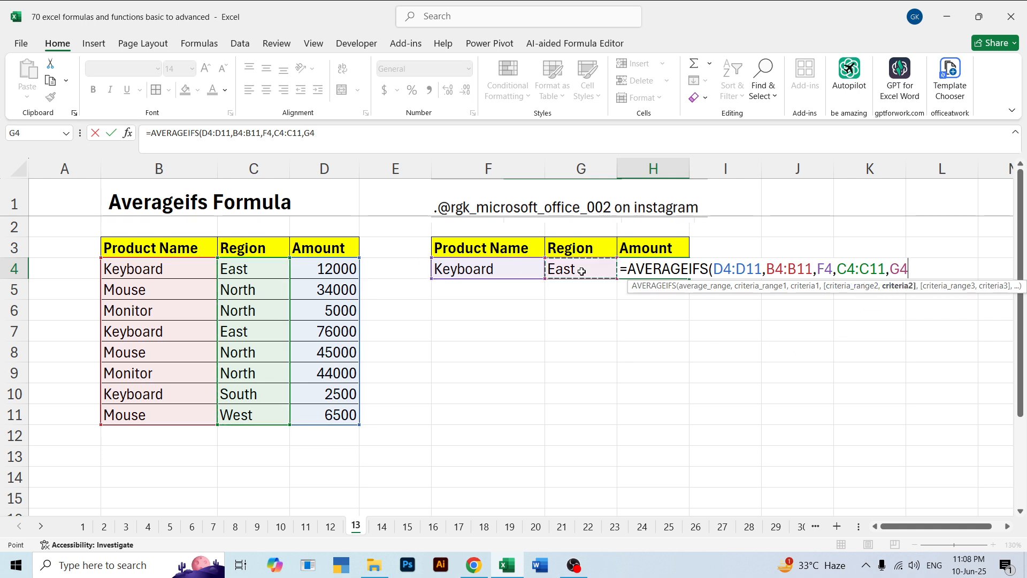
pyautogui.write(')')
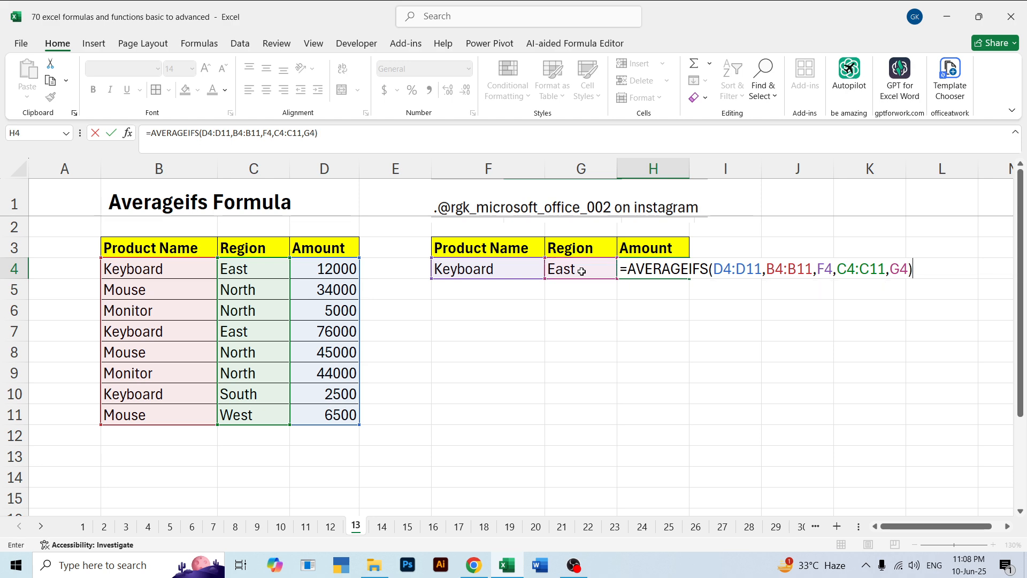
pyautogui.press('Return')
pyautogui.press('Up')
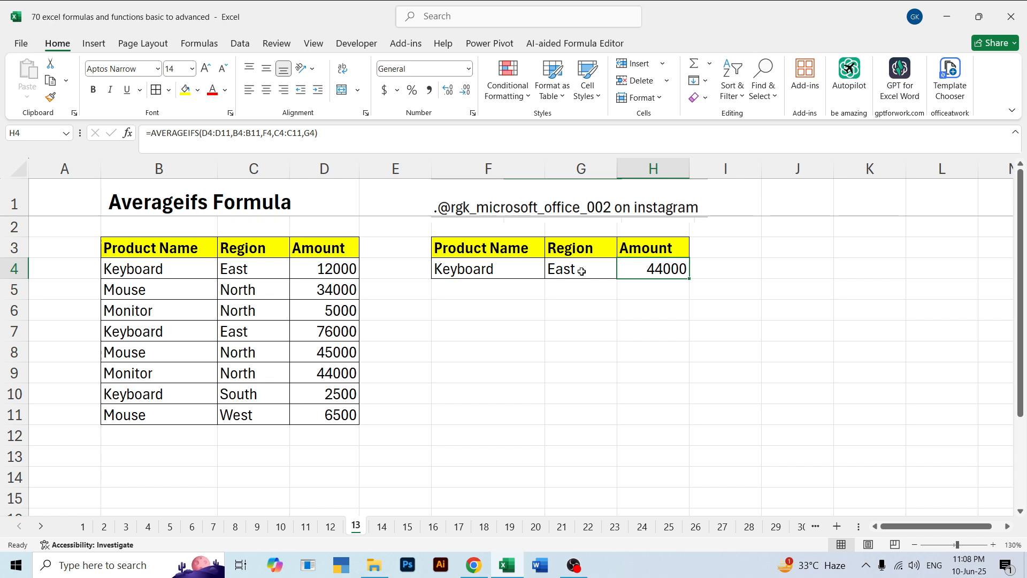
# Review the product, region and average amount cells F4:H4 of the lookup table
pyautogui.click(582, 271)
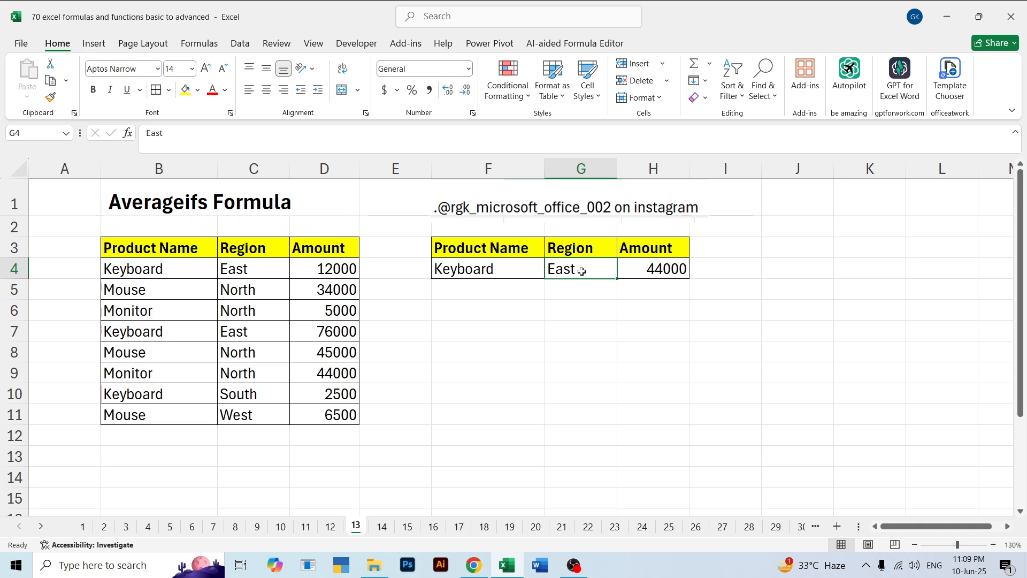
pyautogui.press('Left')
pyautogui.press('Down')
pyautogui.press('Up')
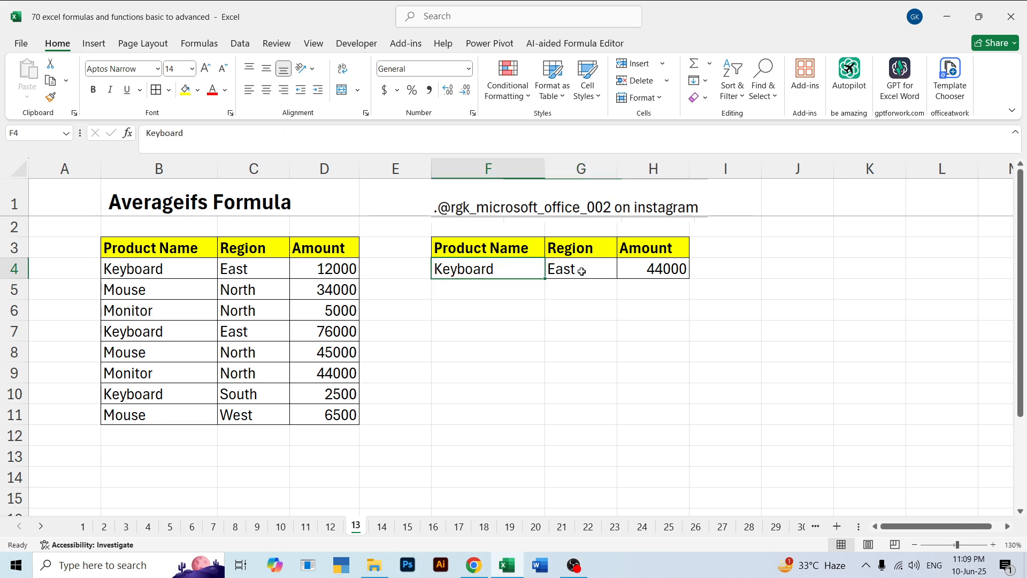
pyautogui.press('Right')
pyautogui.press('Right')
pyautogui.press('Down')
pyautogui.press('Down')
pyautogui.press('Left')
pyautogui.press('Up')
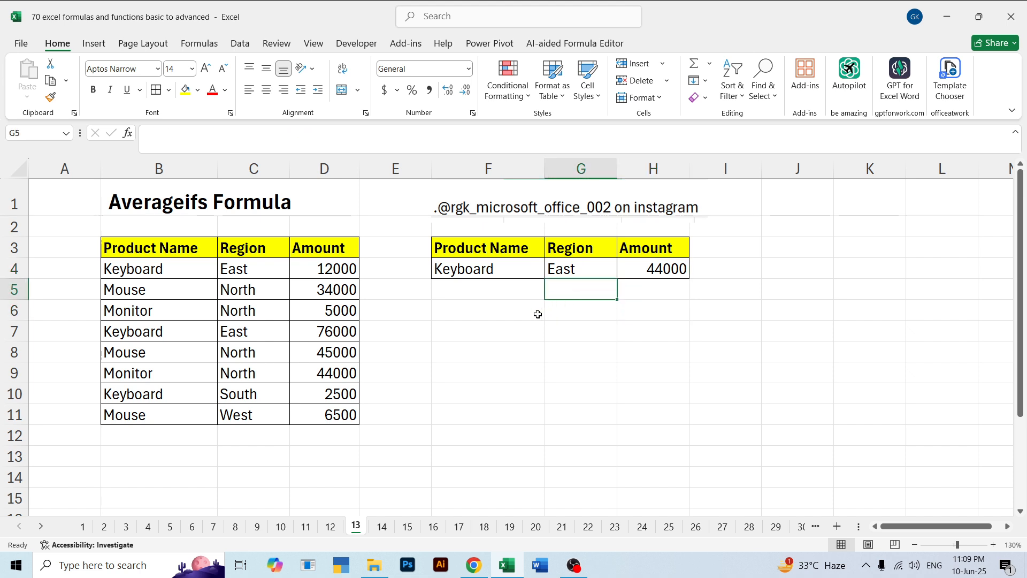
pyautogui.click(493, 318)
pyautogui.moveTo(490, 270); pyautogui.dragTo(648, 270)
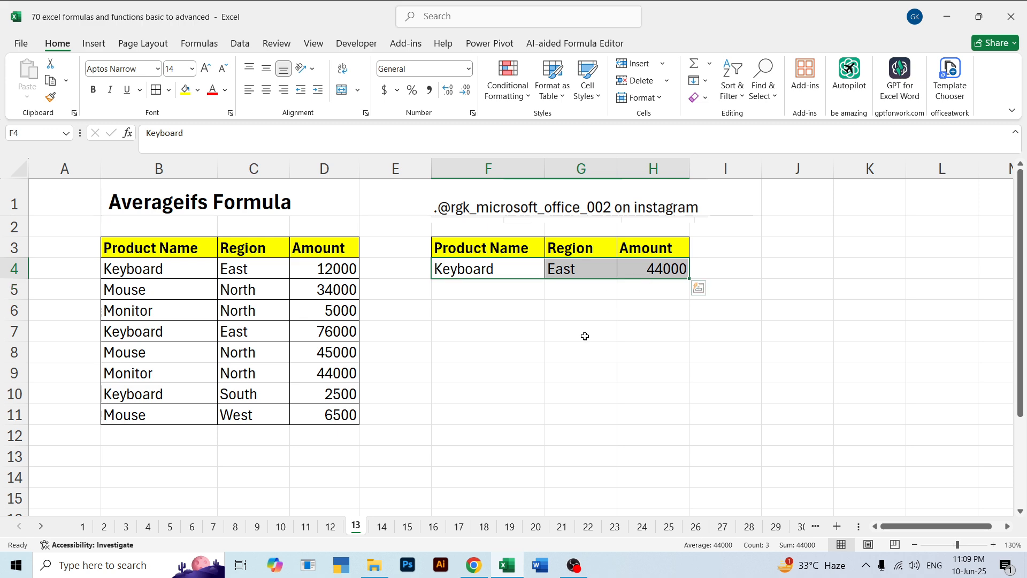
pyautogui.click(591, 345)
pyautogui.click(626, 272)
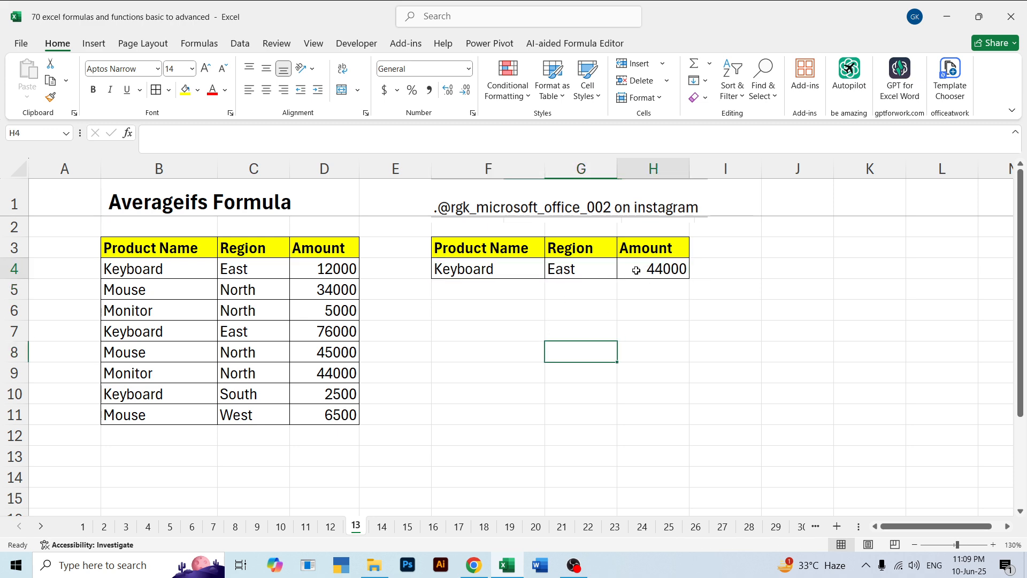
# Compare the criteria in F4 and G4 with the source table B3:D11, highlighting the Keyboard and East pairs in rows 4 and 7
pyautogui.click(465, 267)
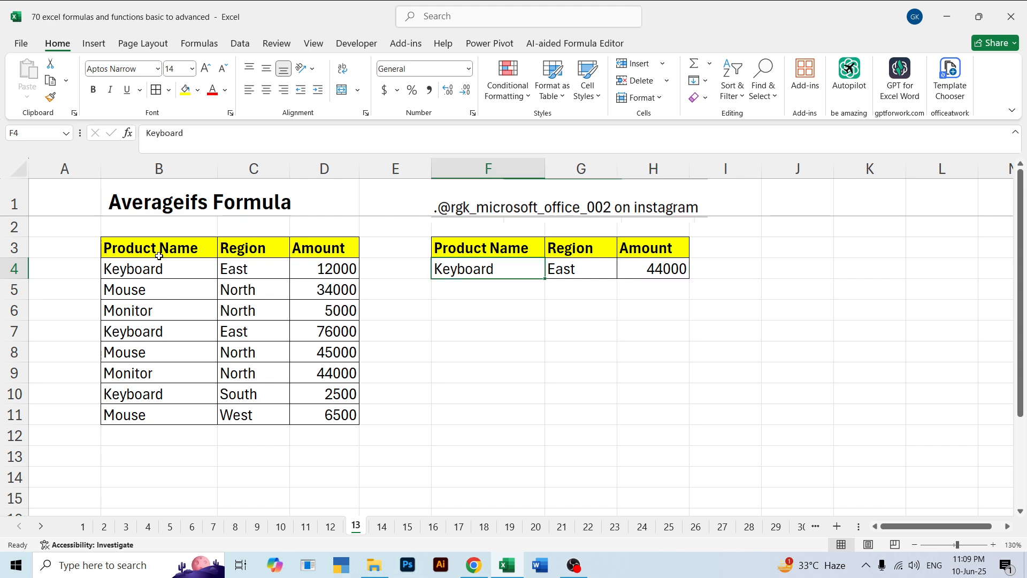
pyautogui.moveTo(158, 252); pyautogui.dragTo(305, 412)
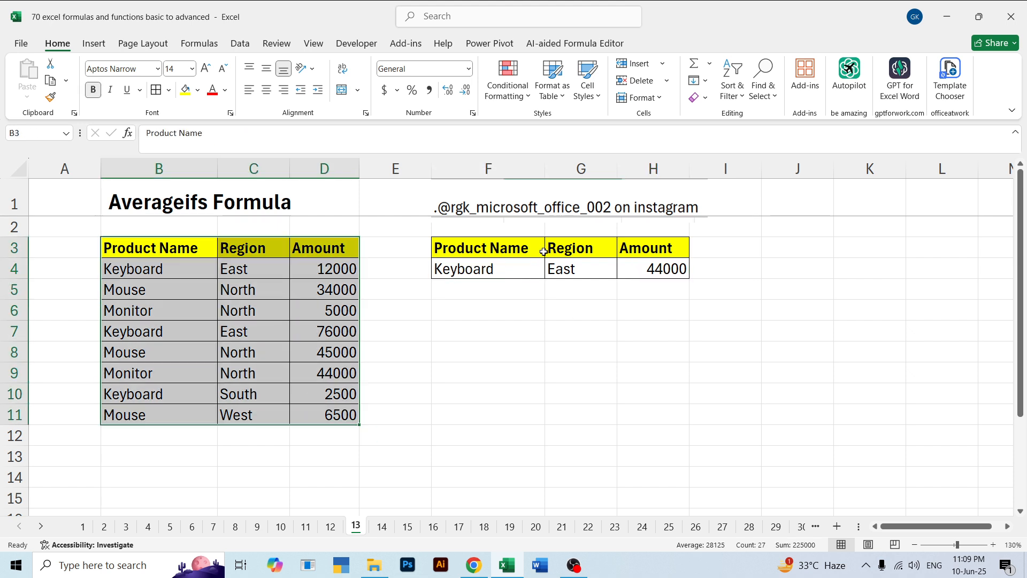
pyautogui.click(475, 273)
pyautogui.click(563, 272)
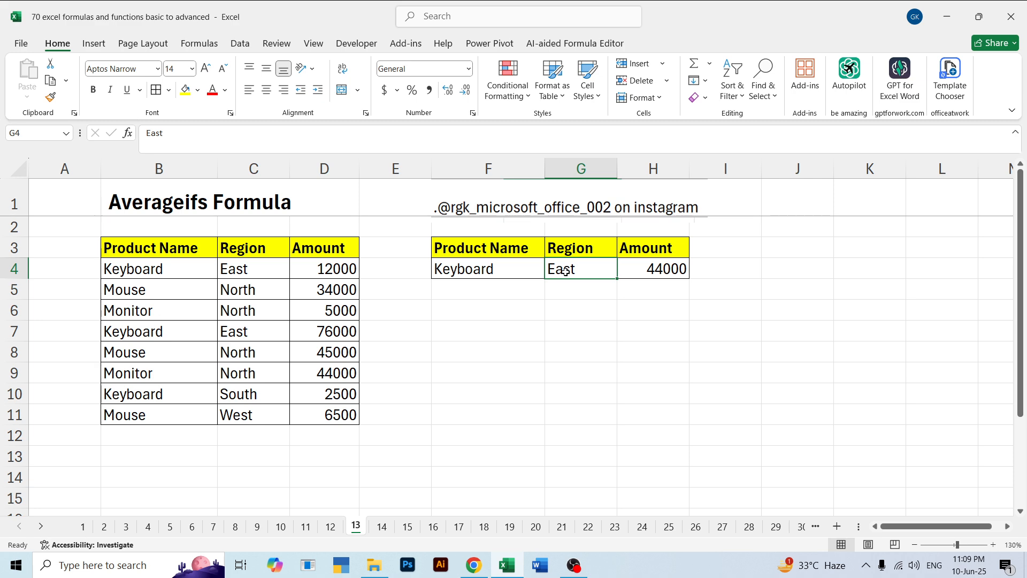
pyautogui.moveTo(159, 268); pyautogui.dragTo(227, 274)
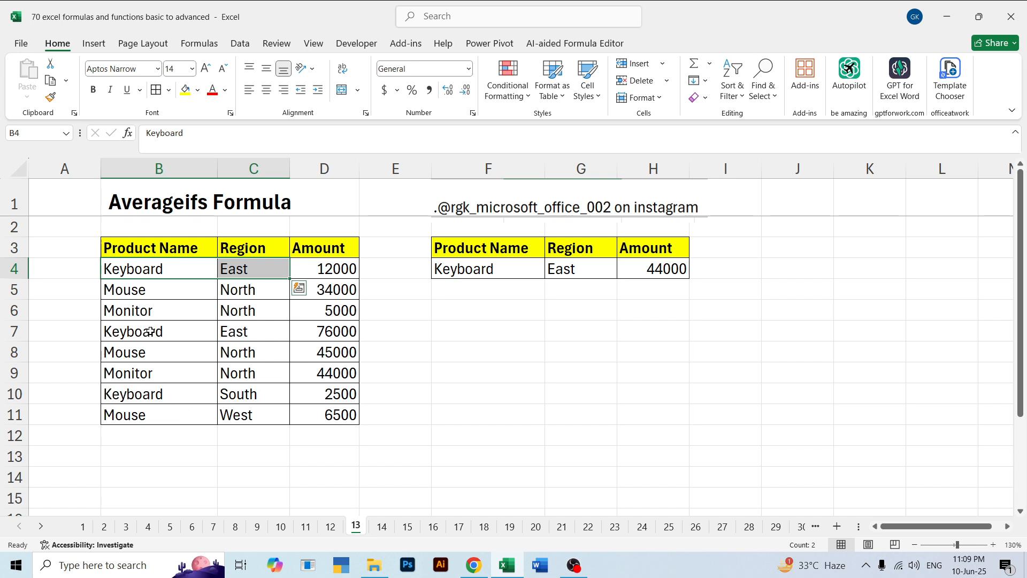
pyautogui.moveTo(149, 332); pyautogui.dragTo(229, 331)
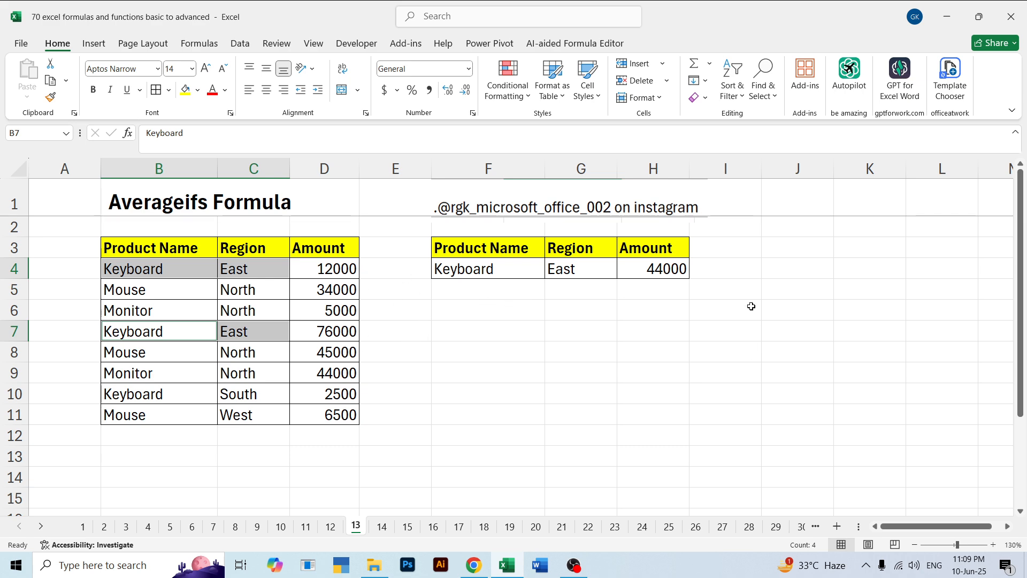
pyautogui.click(657, 302)
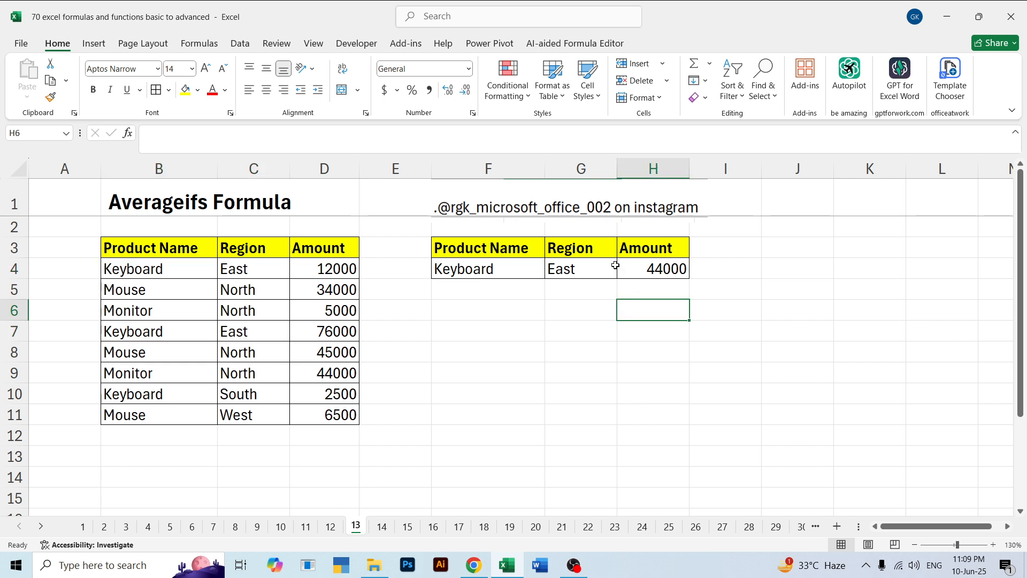
pyautogui.click(526, 346)
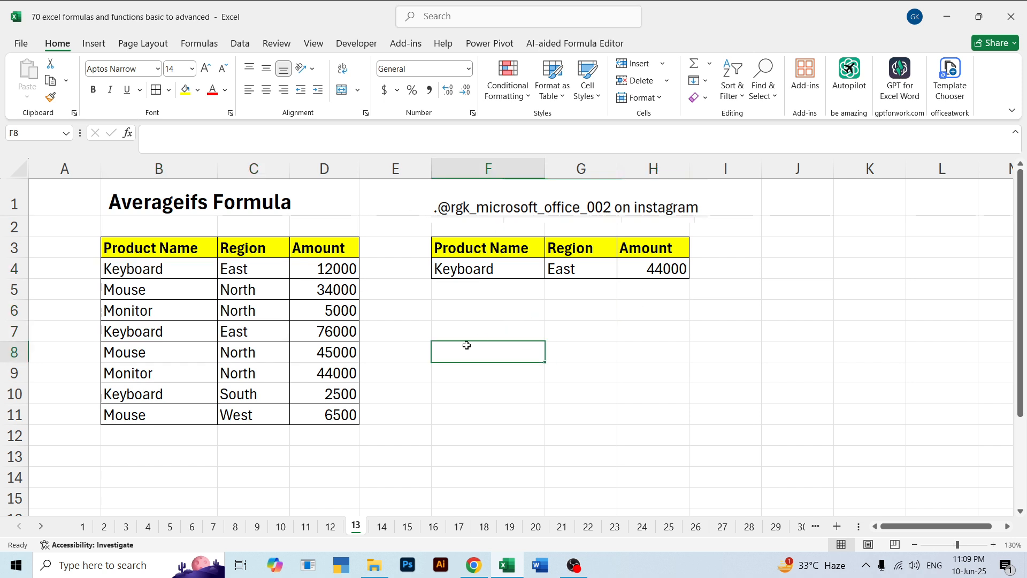
pyautogui.click(489, 297)
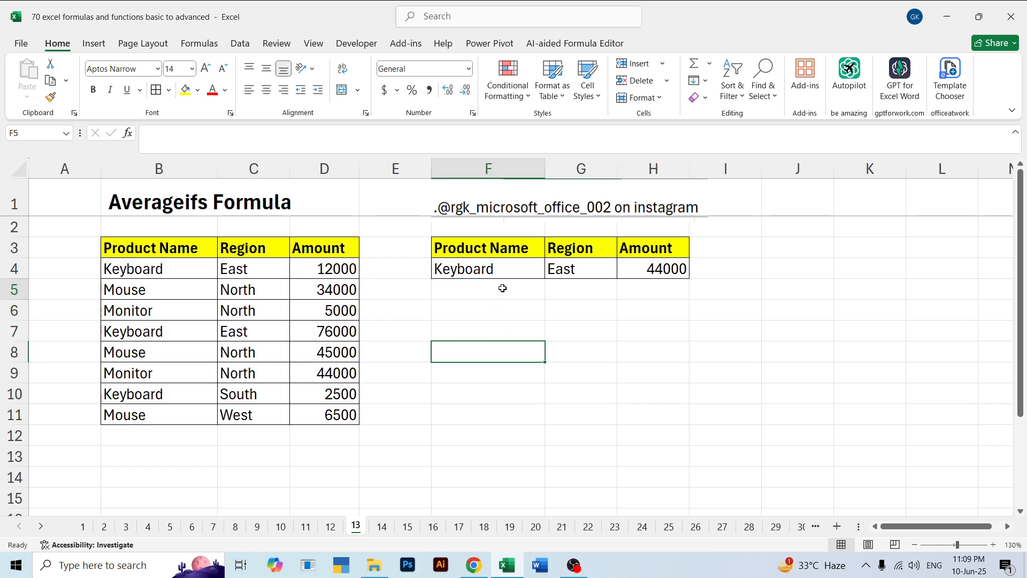
# Open sheet 14 and shift the data validation picture slightly up and to the right
pyautogui.click(381, 527)
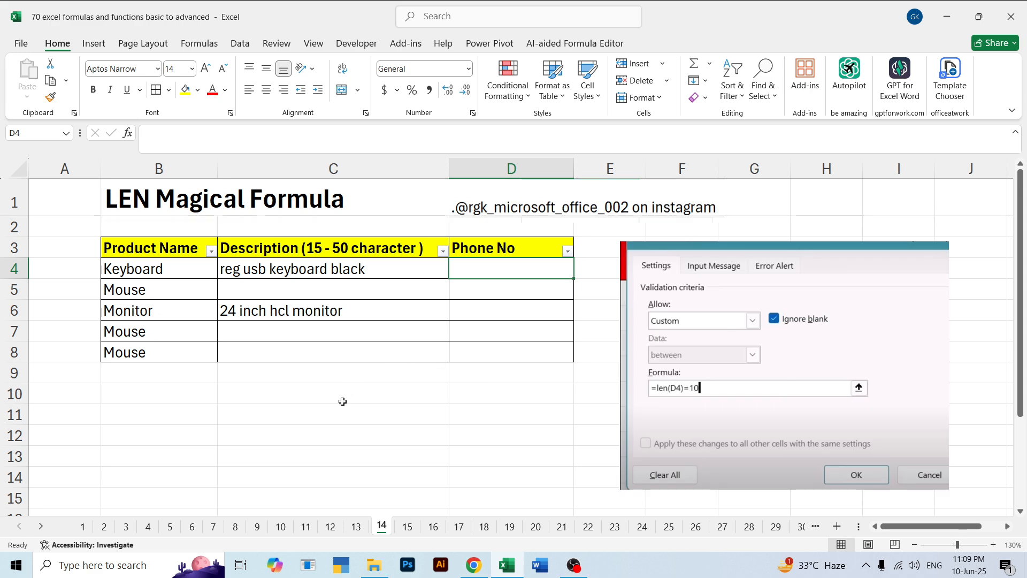
pyautogui.moveTo(711, 316)
pyautogui.mouseDown()
pyautogui.moveTo(718, 304)
pyautogui.moveTo(720, 335)
pyautogui.mouseUp()
# Try to enter =LEN(C4) in the Phone No cell D4
pyautogui.click(481, 268)
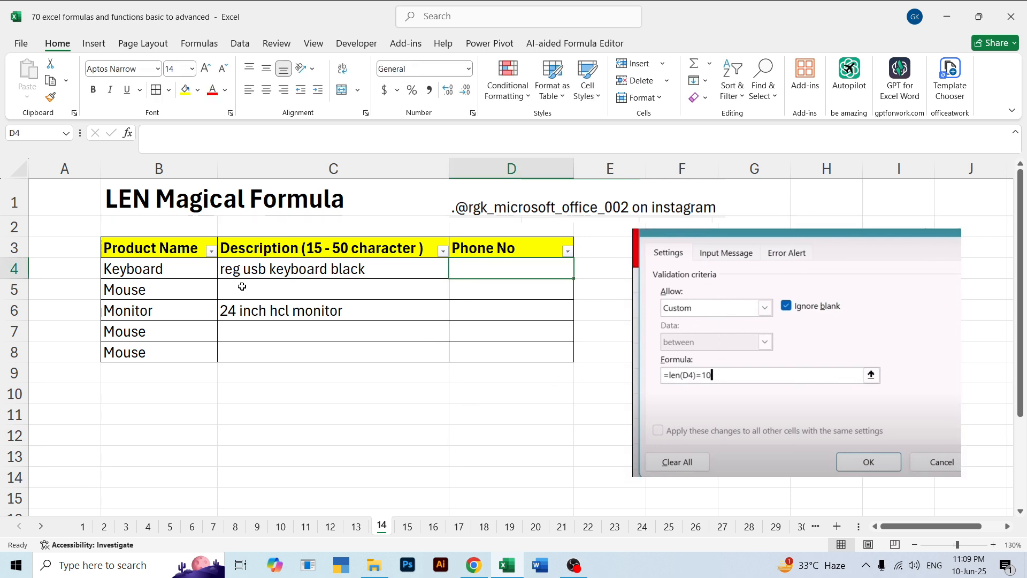
pyautogui.write('=len')
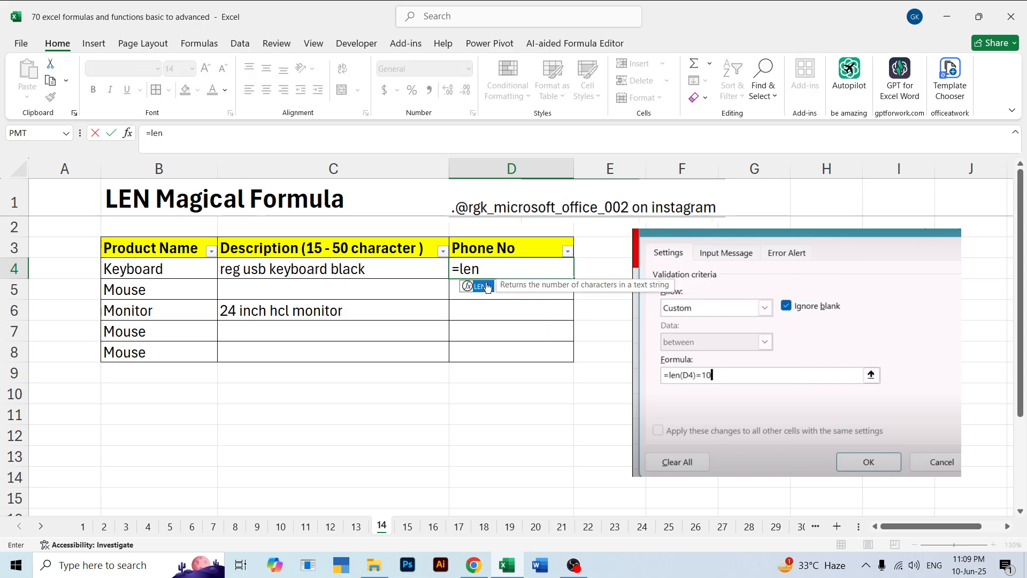
pyautogui.doubleClick(487, 287)
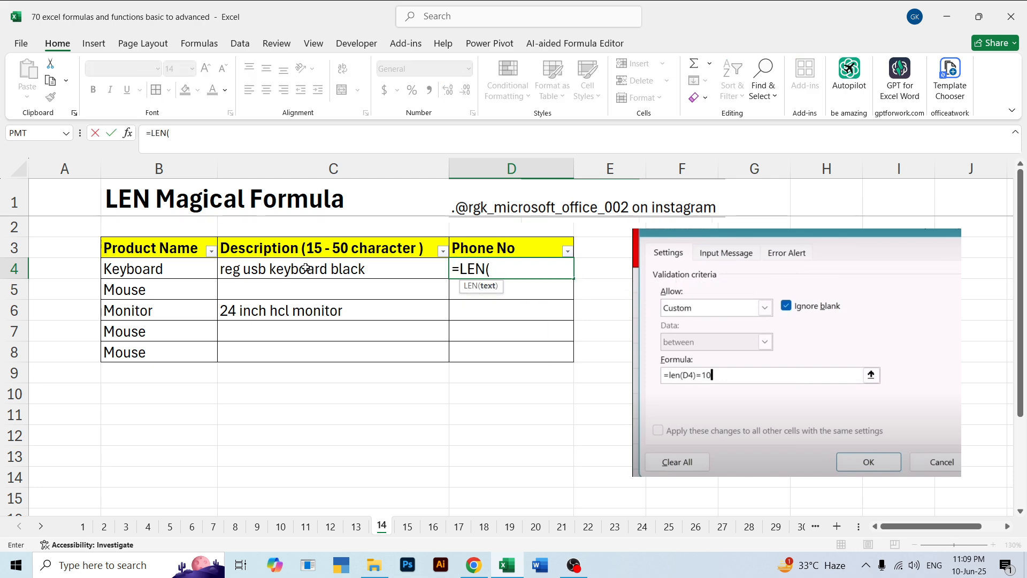
pyautogui.click(306, 267)
pyautogui.press('Return')
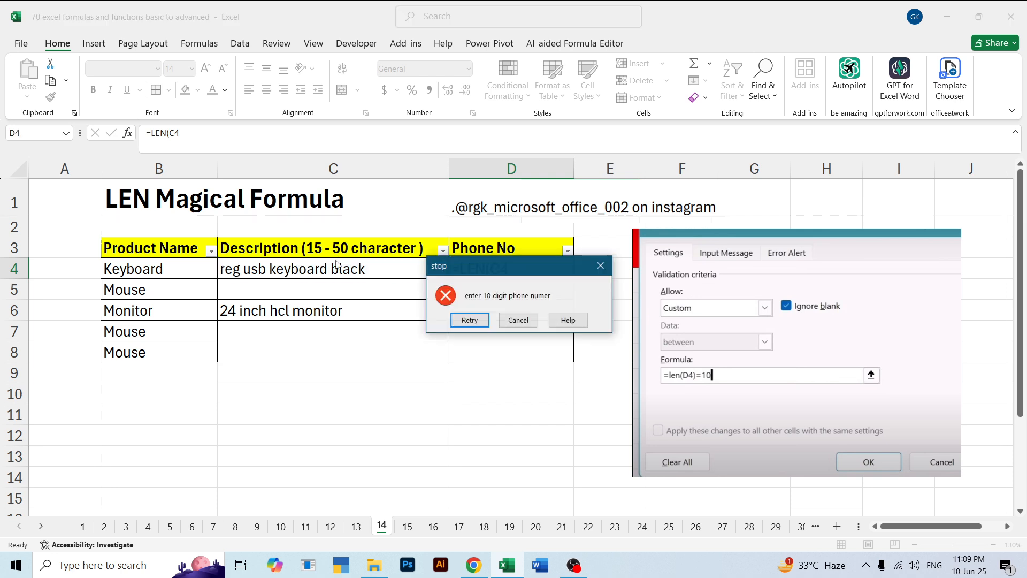
pyautogui.click(518, 319)
pyautogui.click(515, 386)
# Clear the existing data validation rule from the Phone No cells D4:D8
pyautogui.click(487, 275)
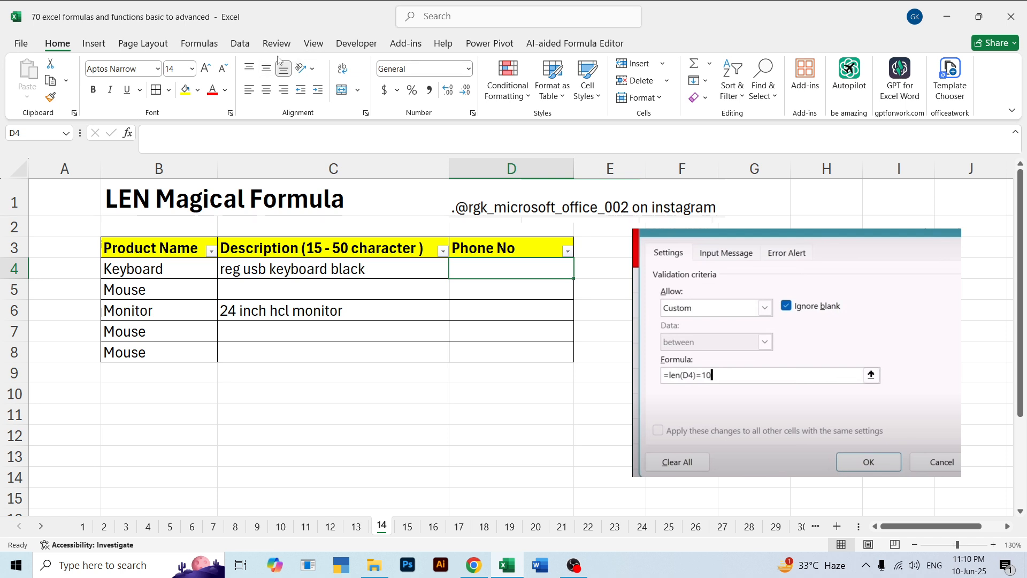
pyautogui.moveTo(491, 262); pyautogui.dragTo(491, 351)
pyautogui.click(240, 44)
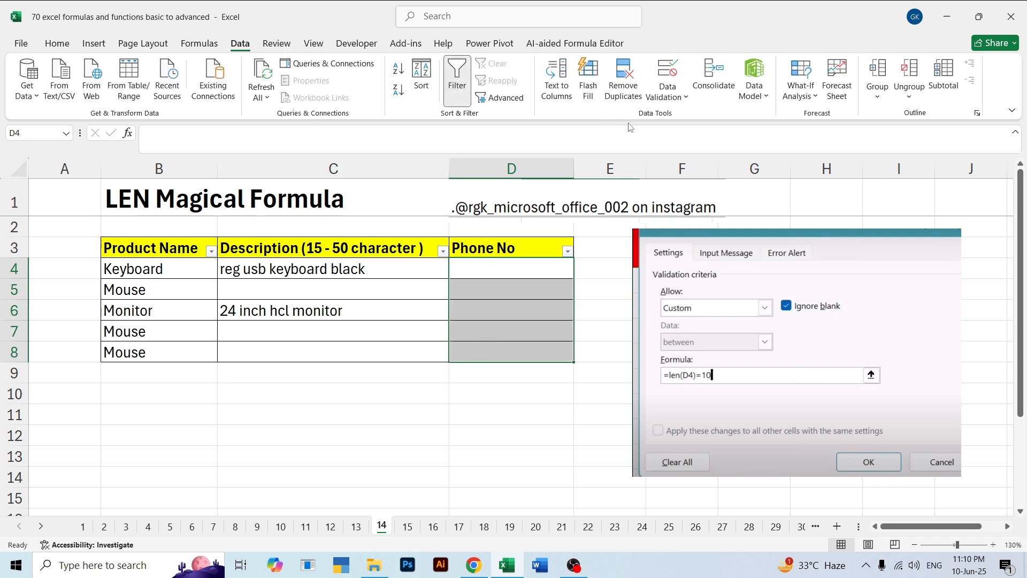
pyautogui.click(667, 96)
pyautogui.click(700, 117)
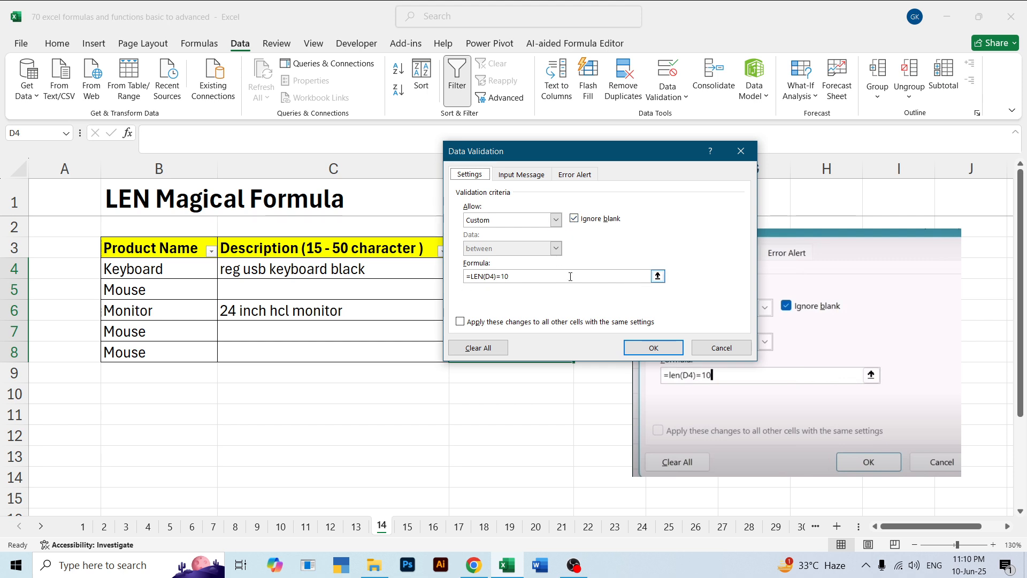
pyautogui.click(643, 277)
pyautogui.click(478, 348)
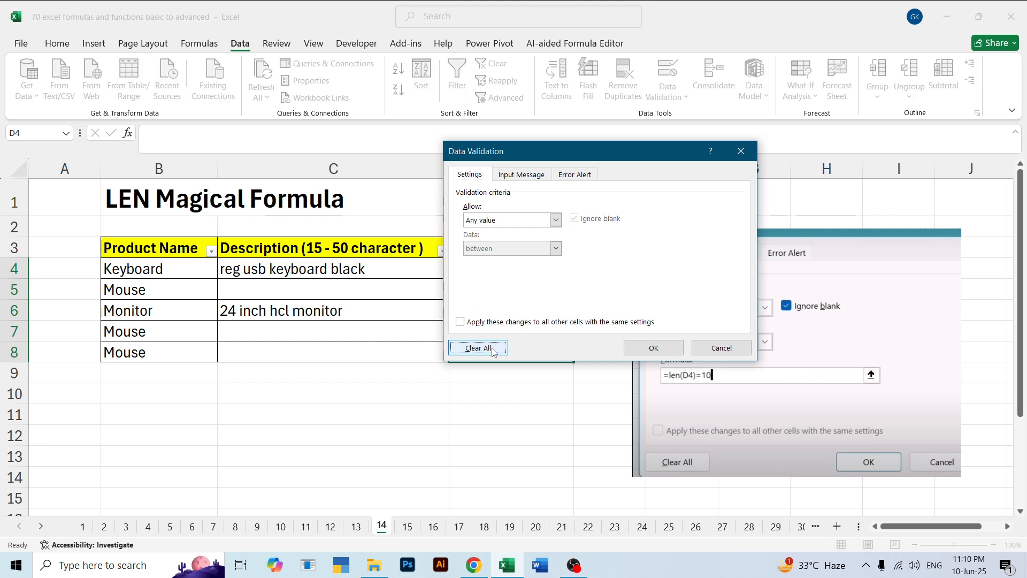
pyautogui.click(653, 348)
pyautogui.click(512, 435)
# Enter =LEN(C4) in D4 to count the characters in the keyboard description
pyautogui.click(512, 268)
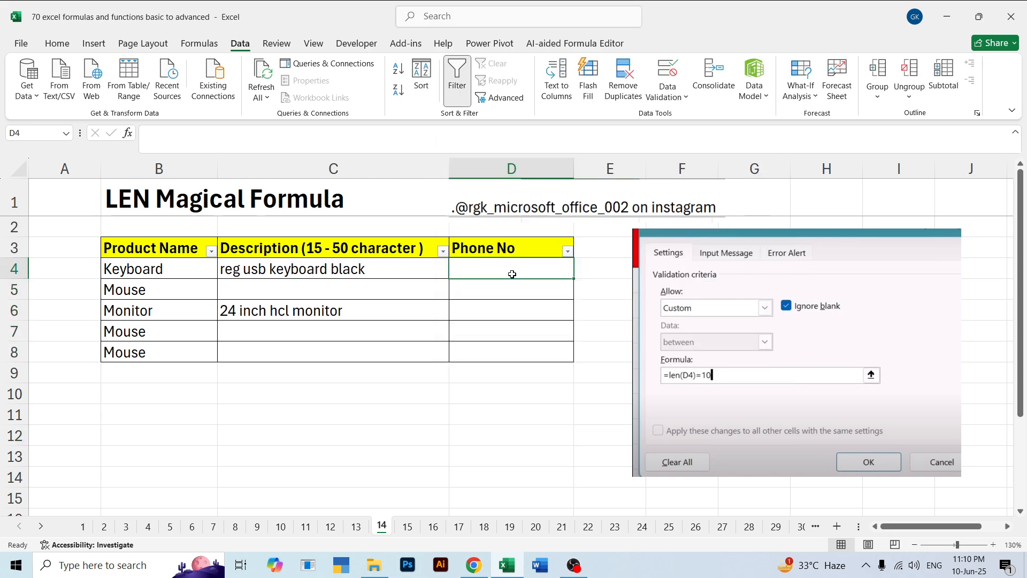
pyautogui.write('=len')
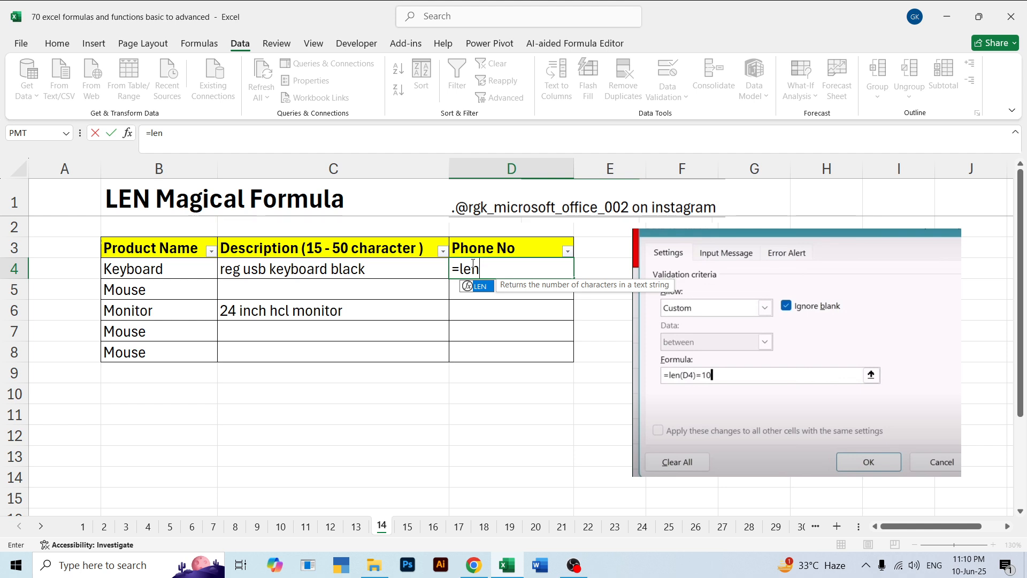
pyautogui.press('Tab')
pyautogui.click(316, 269)
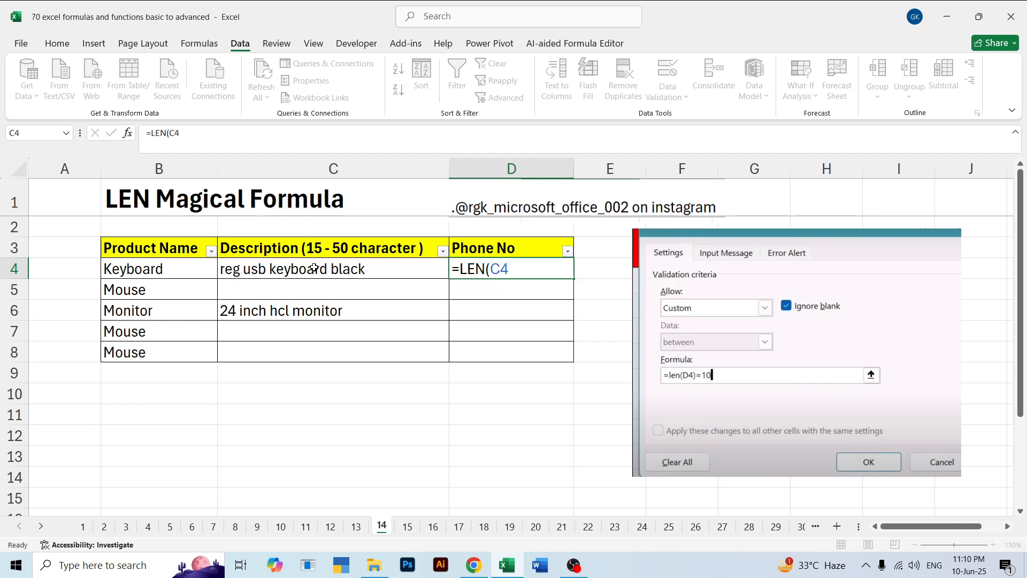
pyautogui.press('Return')
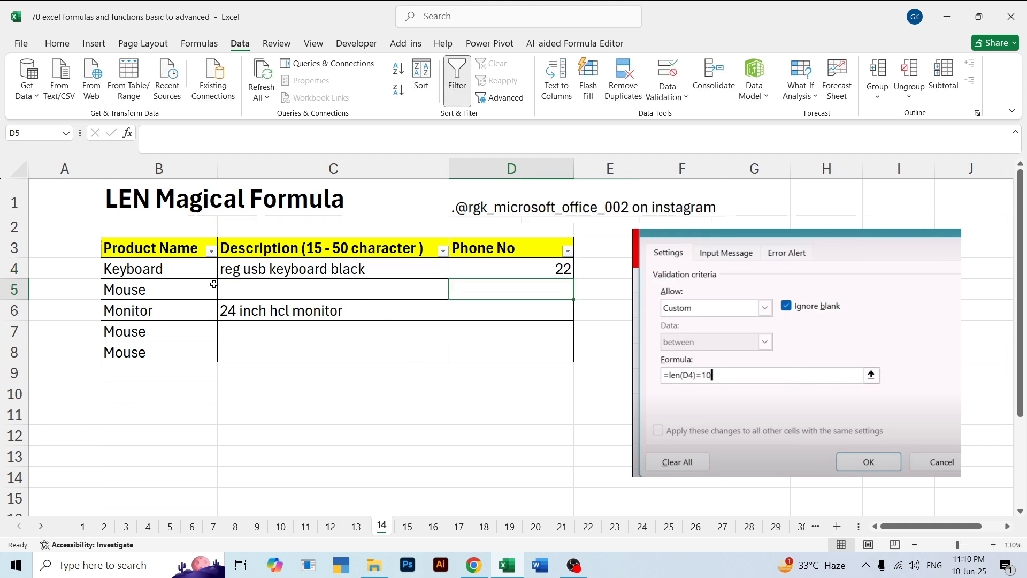
# Delete the LEN formula from D4
pyautogui.click(515, 269)
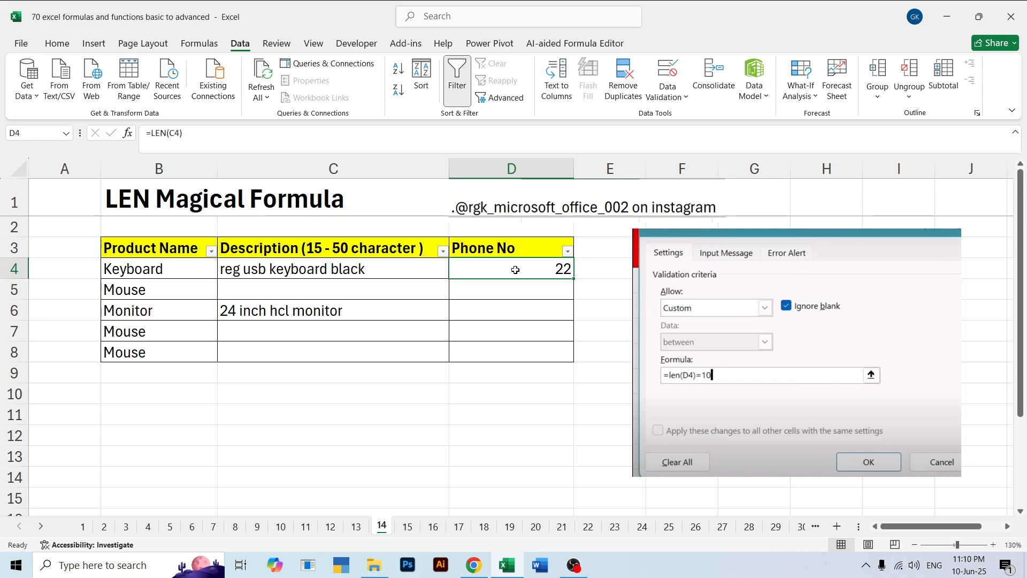
pyautogui.press('BackSpace')
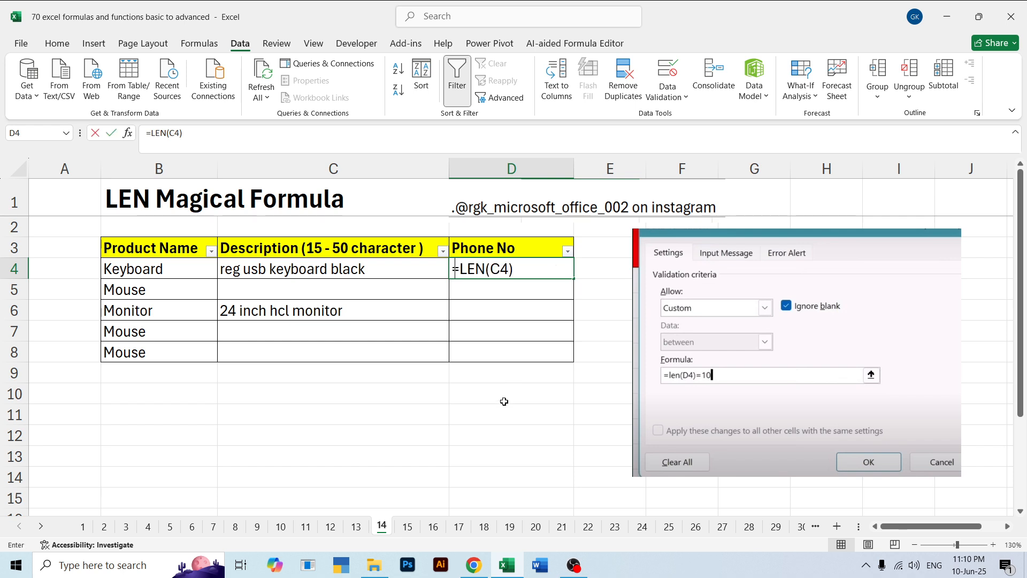
pyautogui.click(505, 400)
pyautogui.click(520, 265)
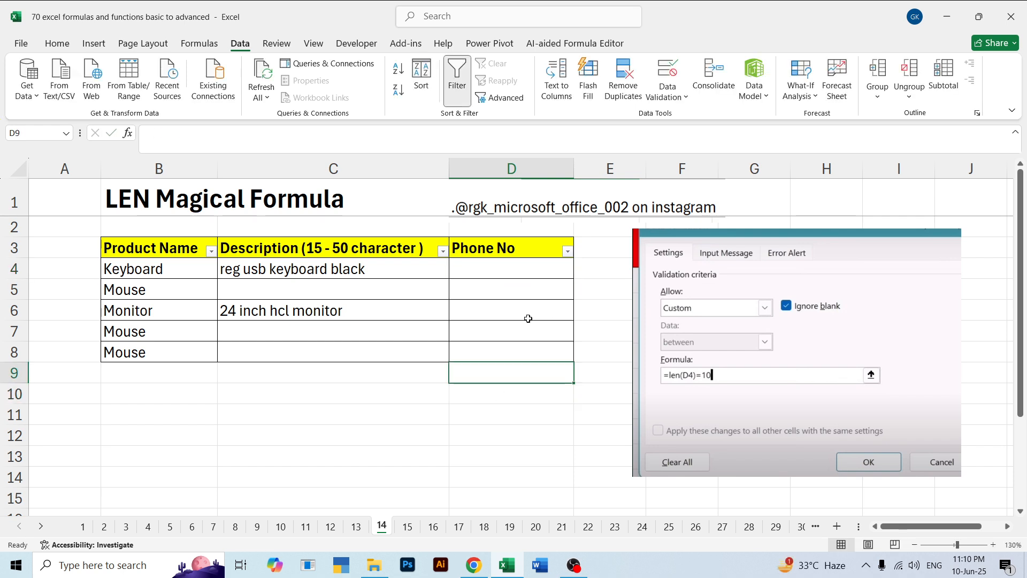
# Fill the Phone No cells D4:D8 with sample phone numbers of differing lengths
pyautogui.click(515, 266)
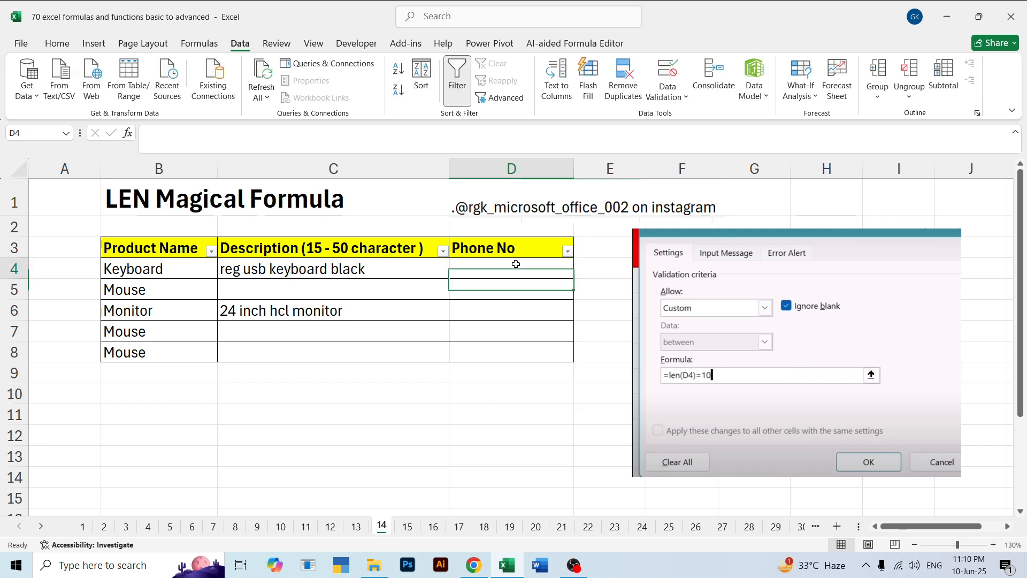
pyautogui.write('14165416548165')
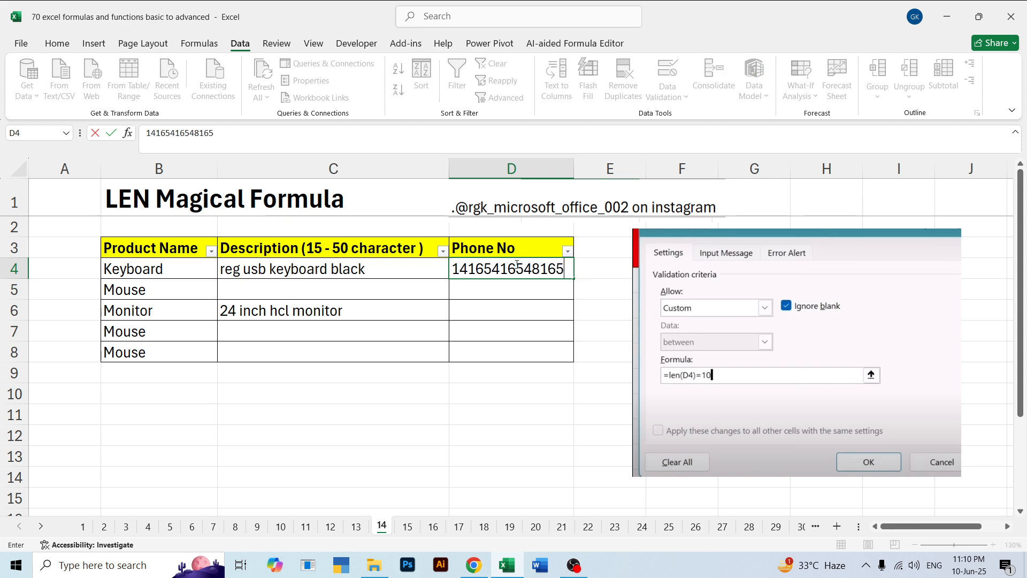
pyautogui.press('Return')
pyautogui.write('189645165')
pyautogui.press('Return')
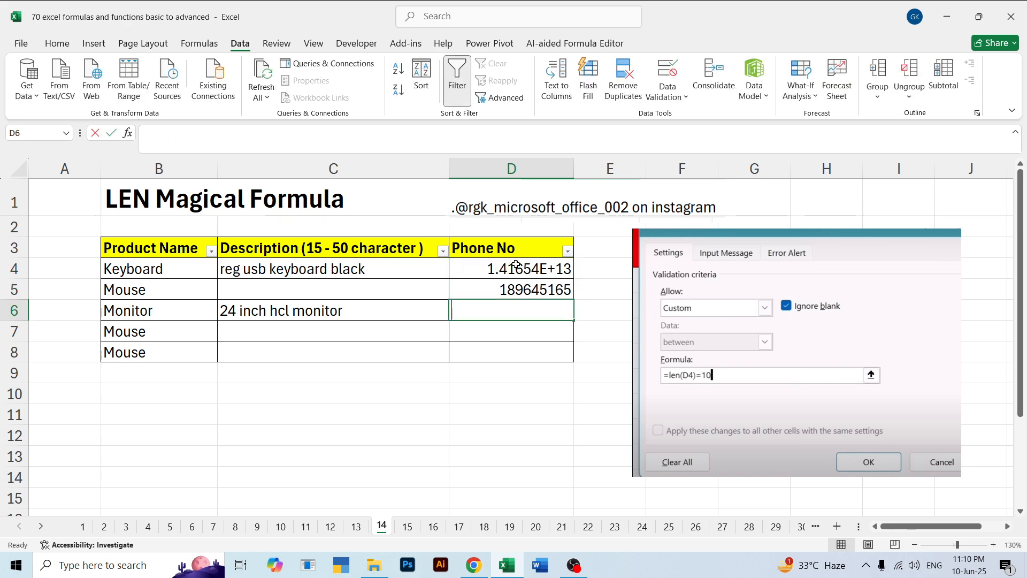
pyautogui.write('186451')
pyautogui.press('Return')
pyautogui.write('15643')
pyautogui.press('Return')
pyautogui.write('1541')
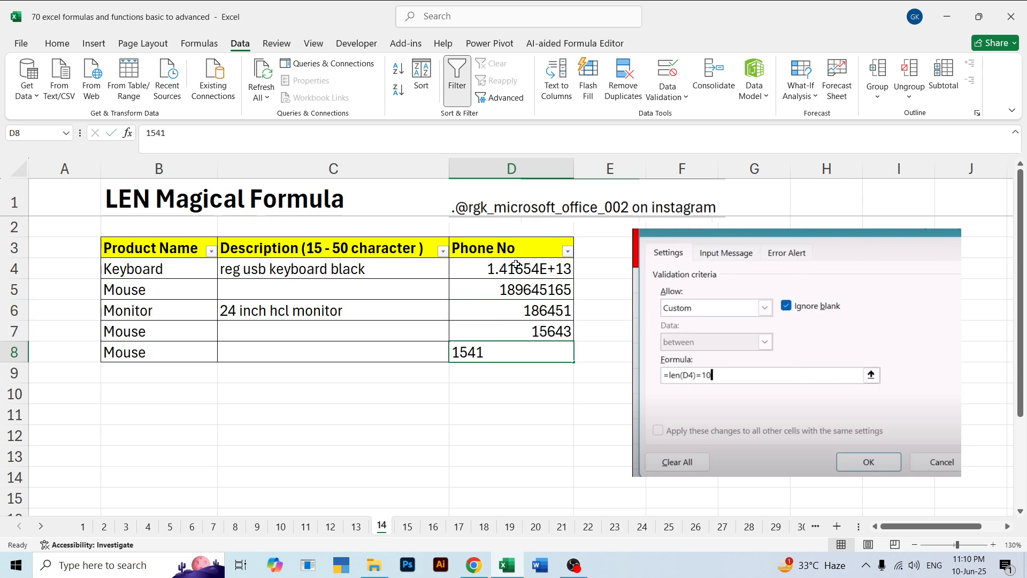
pyautogui.press('Return')
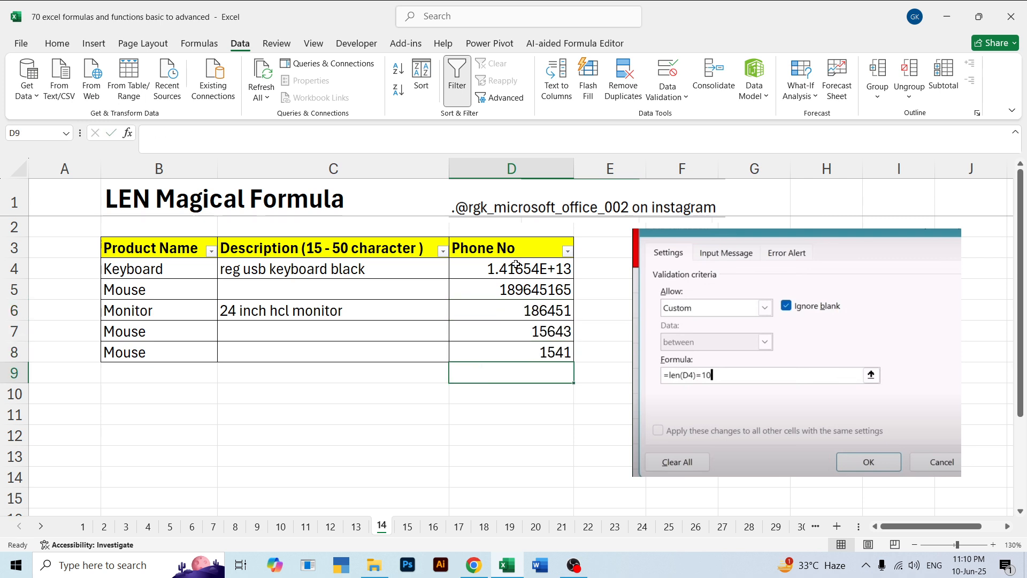
# Delete the sample phone numbers from D4:D8
pyautogui.press('Up')
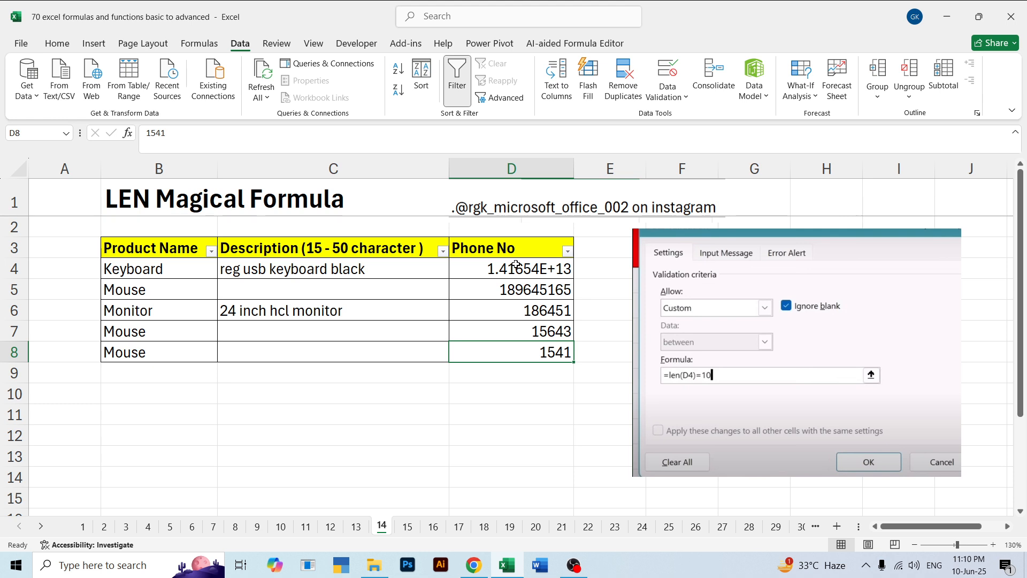
pyautogui.press('Up')
pyautogui.press('Up')
pyautogui.press('Up')
pyautogui.press('Up')
pyautogui.press('Up')
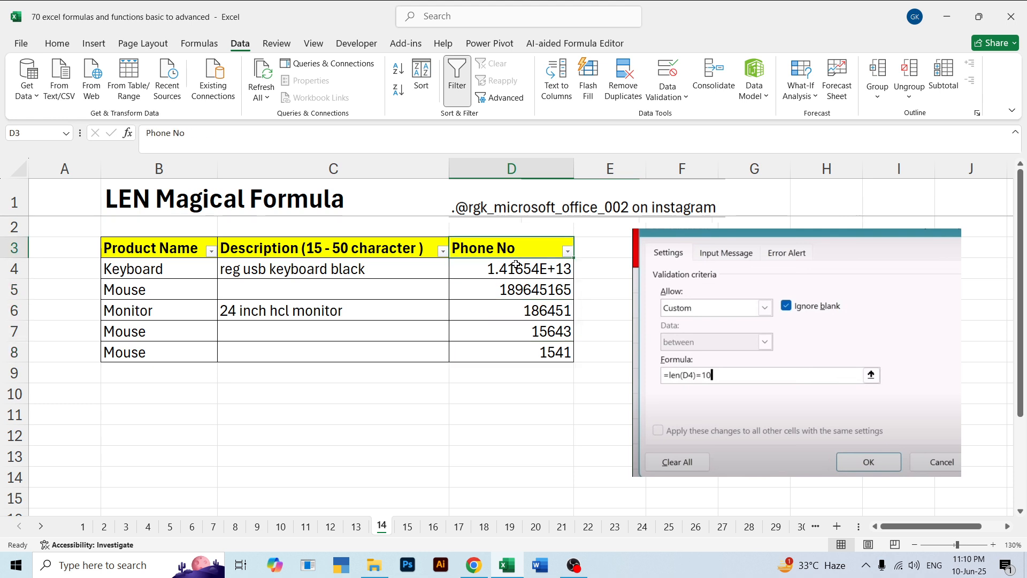
pyautogui.press('Down')
pyautogui.hotkey('shift', 'Down')
pyautogui.hotkey('shift', 'Down')
pyautogui.hotkey('shift', 'Down')
pyautogui.hotkey('shift', 'Down')
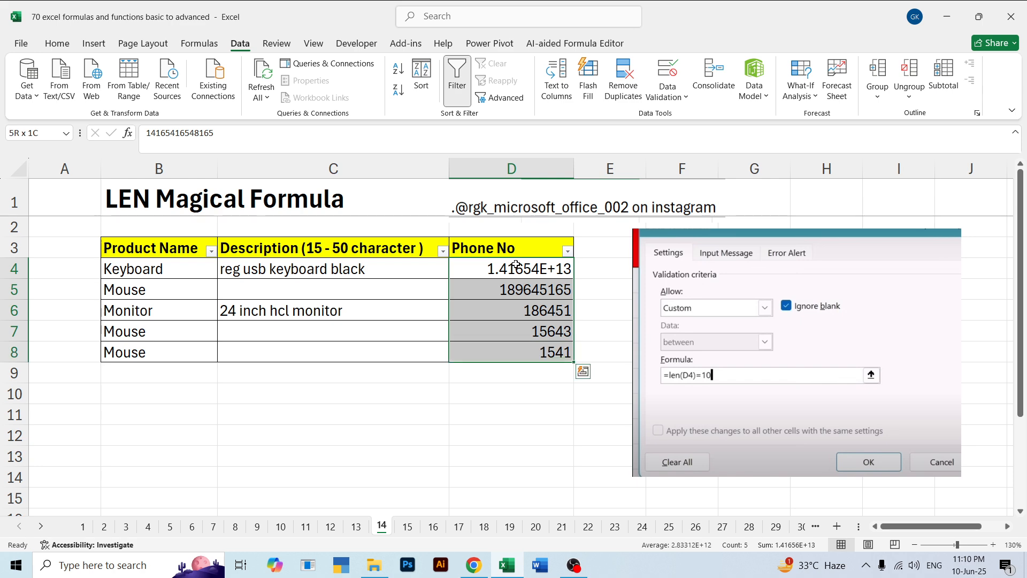
pyautogui.press('Delete')
pyautogui.click(516, 264)
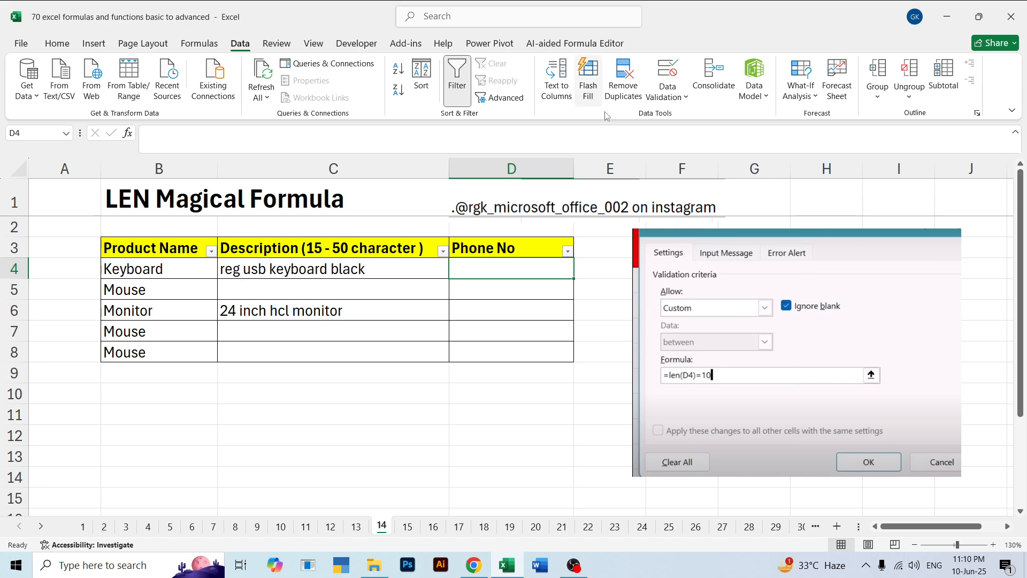
pyautogui.moveTo(483, 273); pyautogui.dragTo(486, 348)
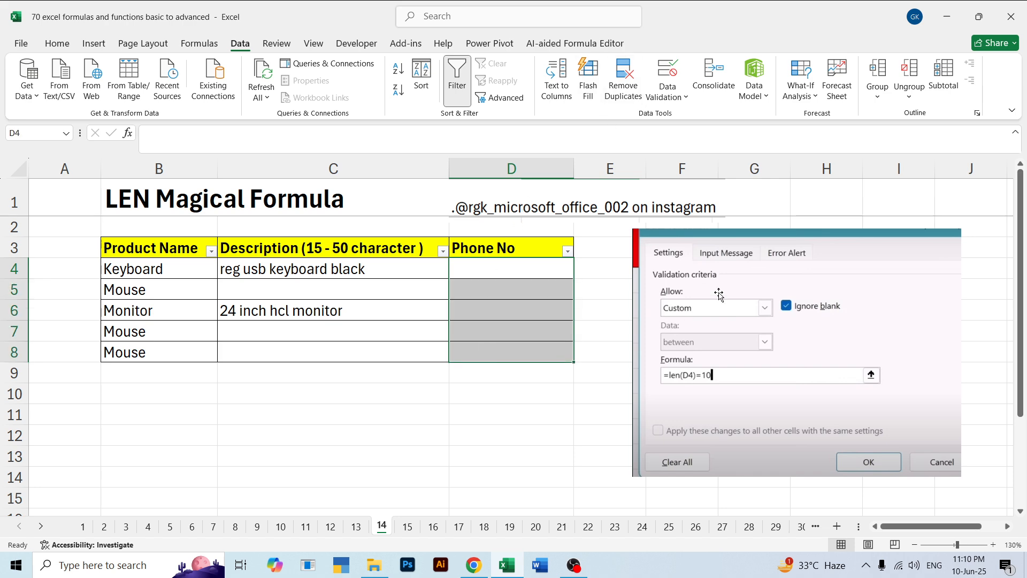
pyautogui.click(669, 92)
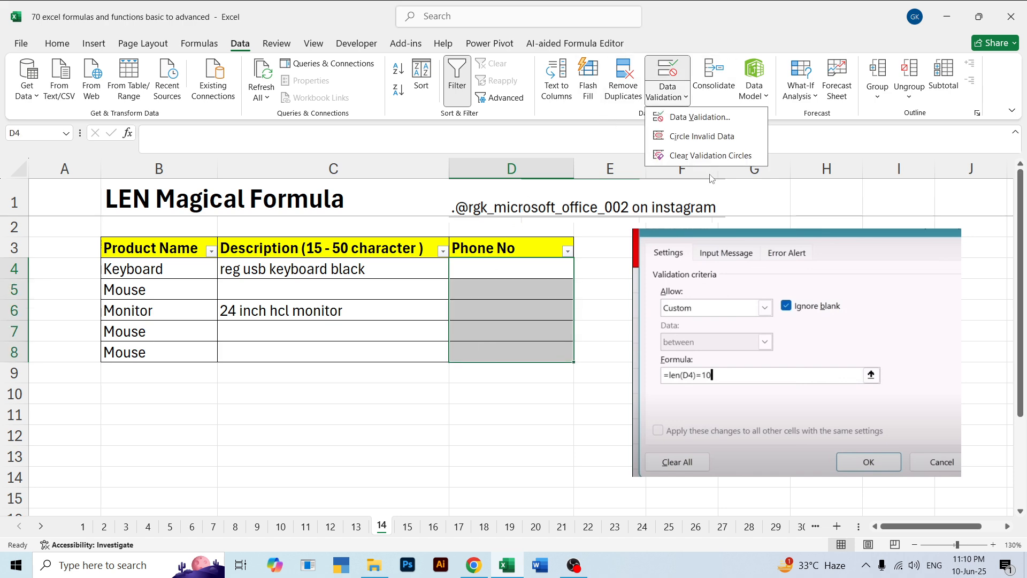
pyautogui.click(696, 117)
pyautogui.moveTo(533, 155); pyautogui.dragTo(240, 132)
pyautogui.click(261, 197)
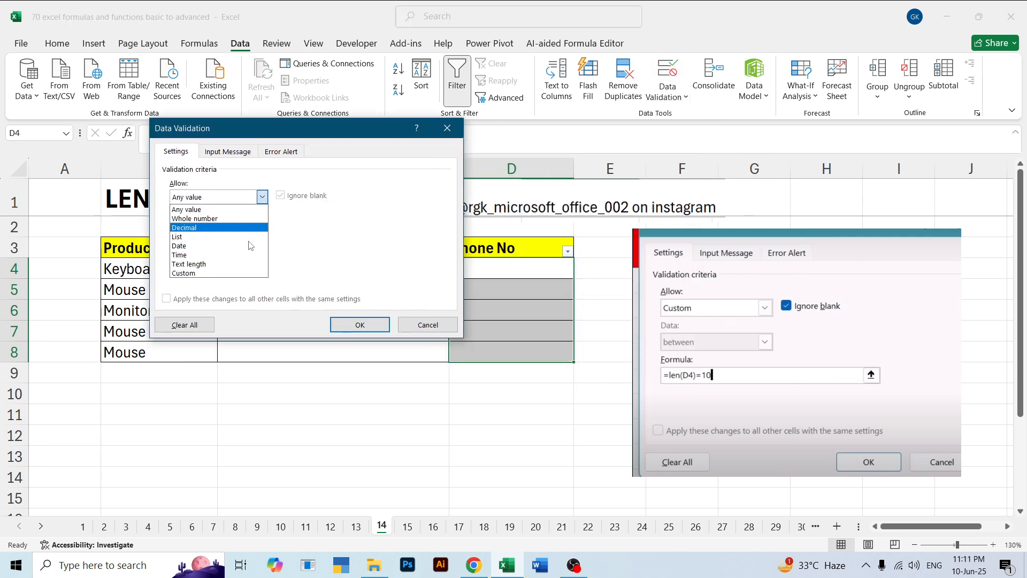
pyautogui.click(224, 274)
pyautogui.click(225, 252)
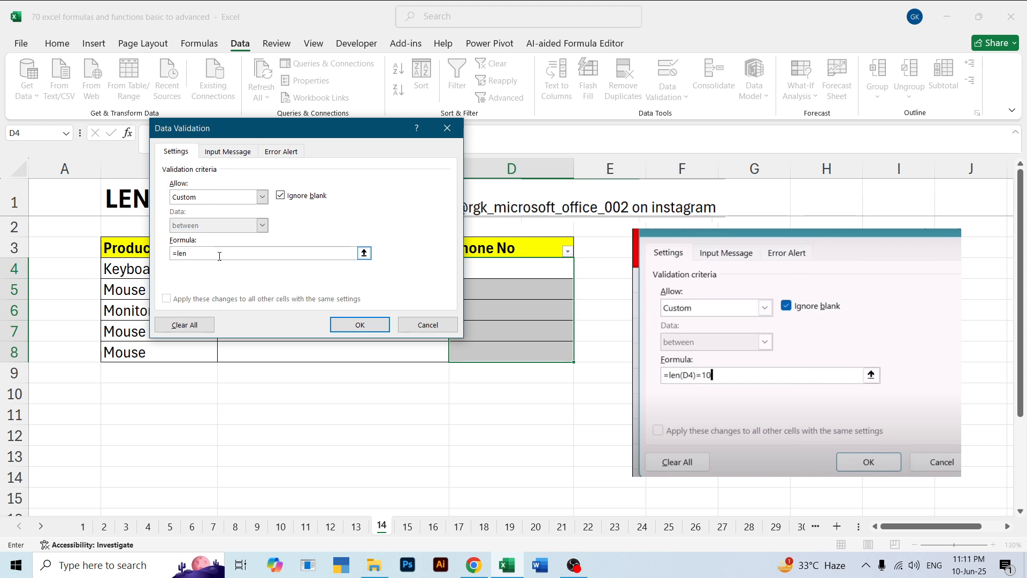
pyautogui.write('=len+')
pyautogui.click(518, 268)
pyautogui.click(433, 325)
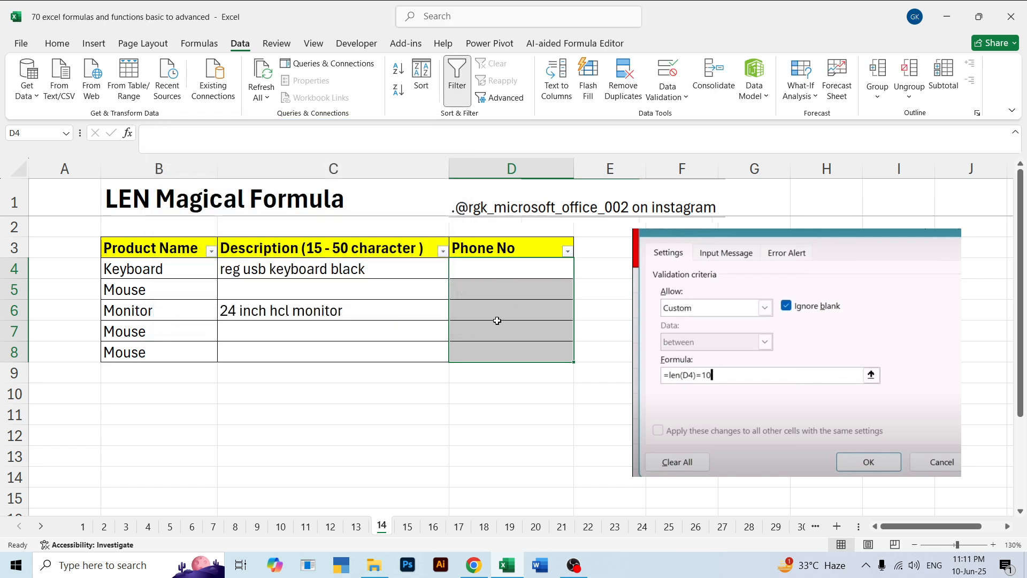
pyautogui.click(499, 413)
pyautogui.moveTo(544, 390); pyautogui.dragTo(504, 272)
pyautogui.click(430, 411)
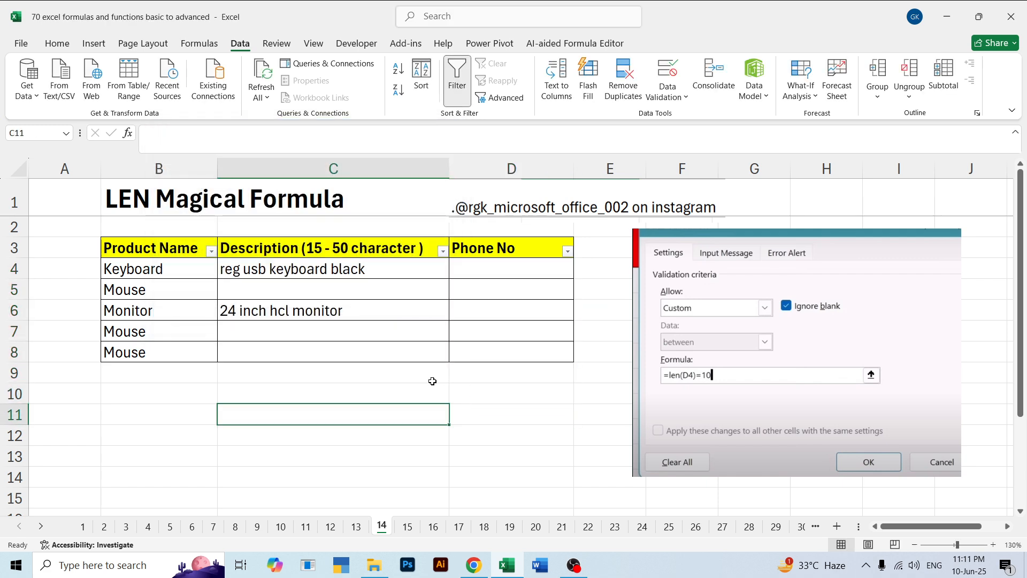
# Open the data validation settings for D4 and allow Custom criteria
pyautogui.click(498, 271)
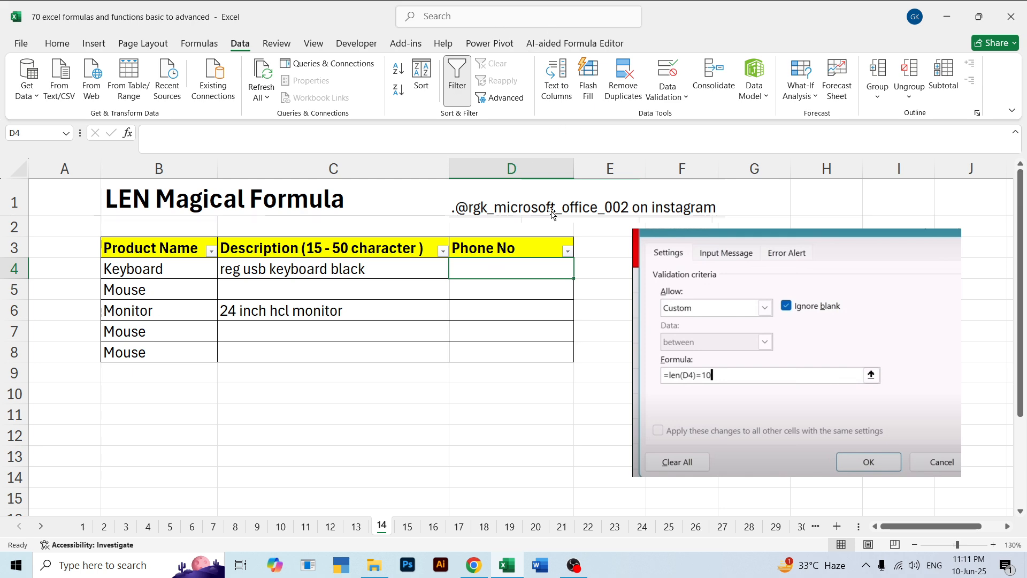
pyautogui.click(668, 70)
pyautogui.click(262, 197)
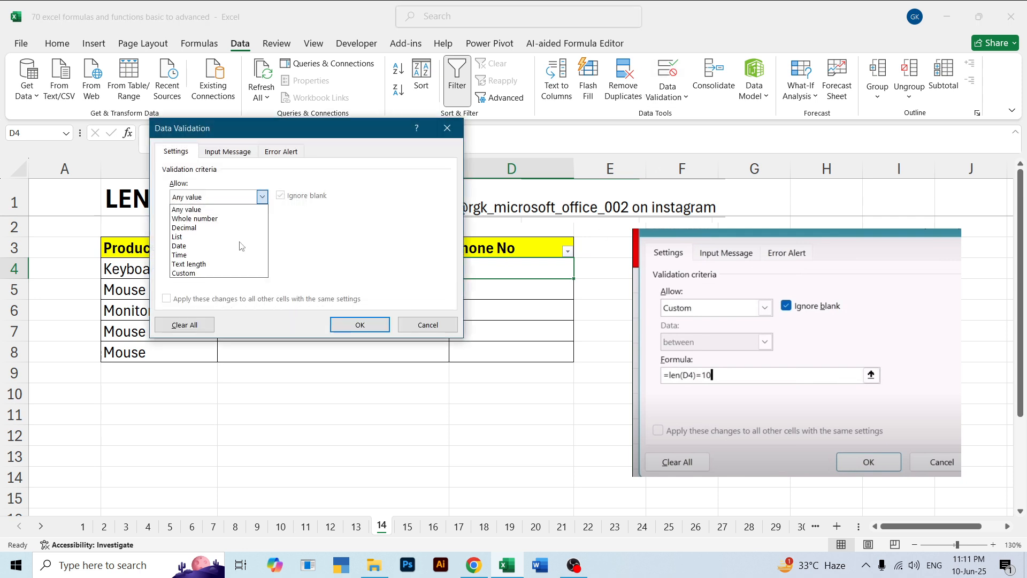
pyautogui.click(202, 274)
pyautogui.click(209, 256)
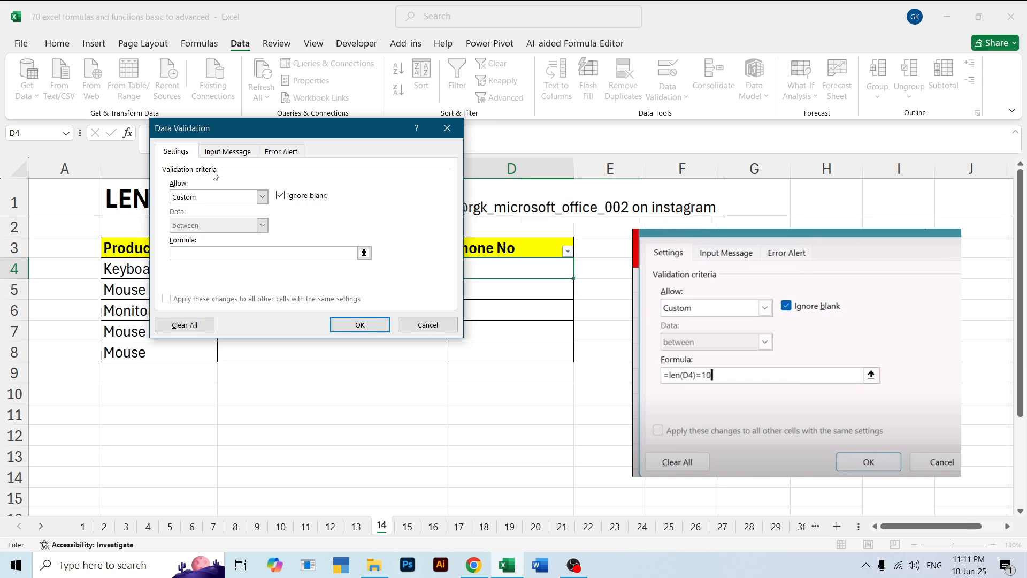
# Enter a LEN formula referencing D4 as the validation rule and apply it to the cell
pyautogui.write('=len')
pyautogui.press('Tab')
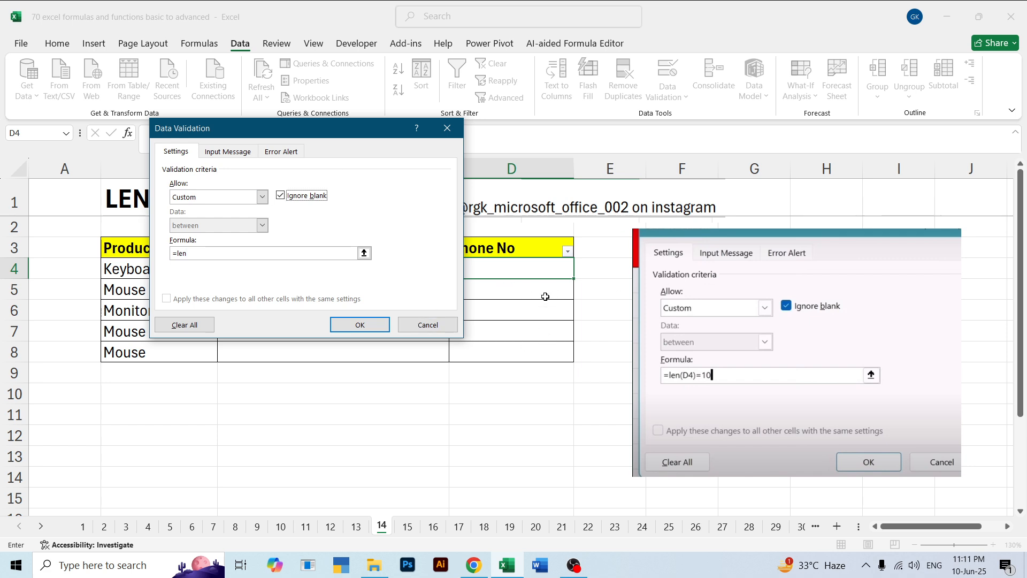
pyautogui.click(498, 270)
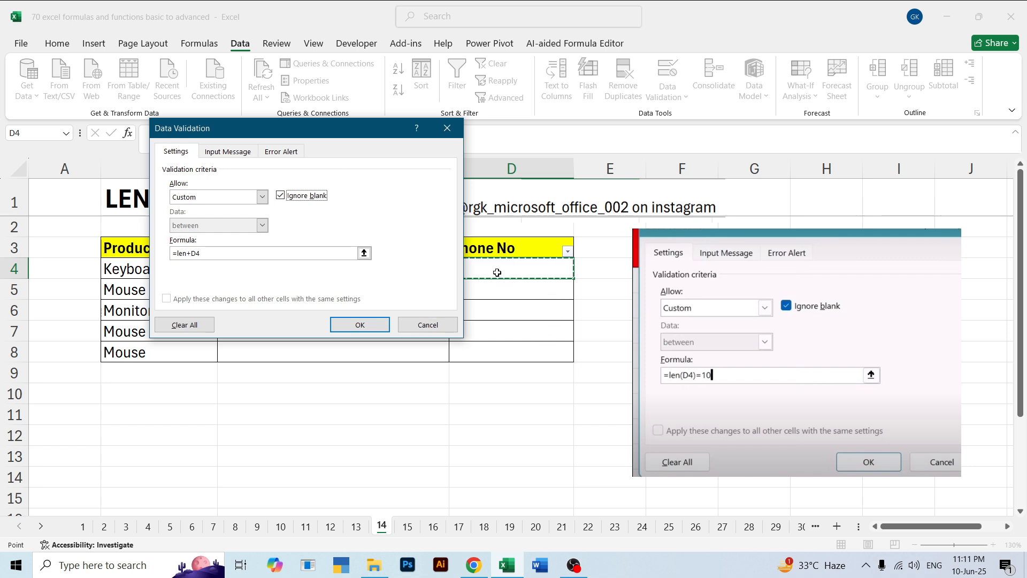
pyautogui.click(239, 258)
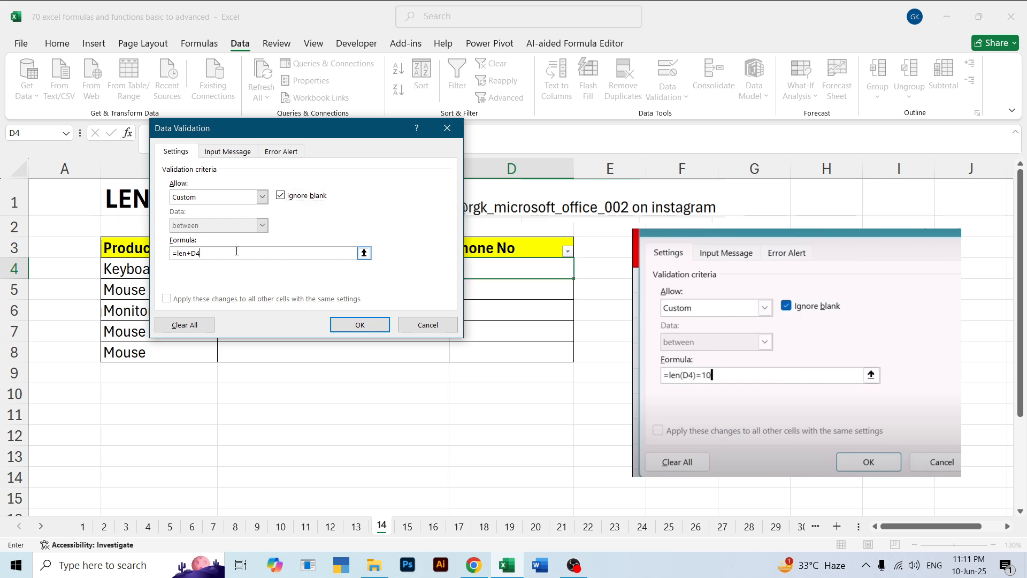
pyautogui.press('BackSpace')
pyautogui.write('(')
pyautogui.click(490, 266)
pyautogui.write(')=10')
pyautogui.click(351, 325)
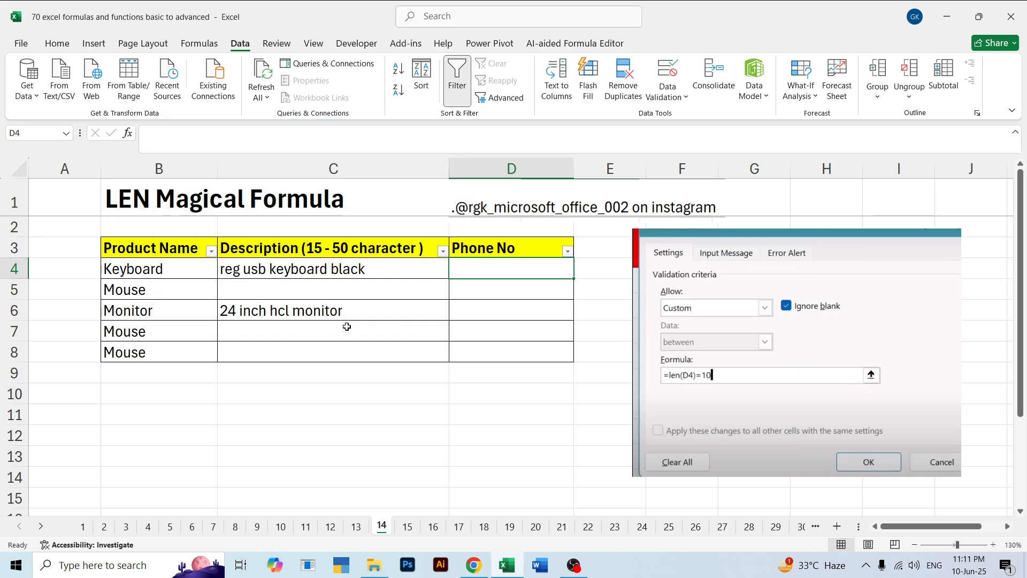
# Try to enter a five-digit phone number in D4 to test the validation rule, and cancel the entry
pyautogui.click(495, 303)
pyautogui.click(497, 264)
pyautogui.write('48915')
pyautogui.press('Return')
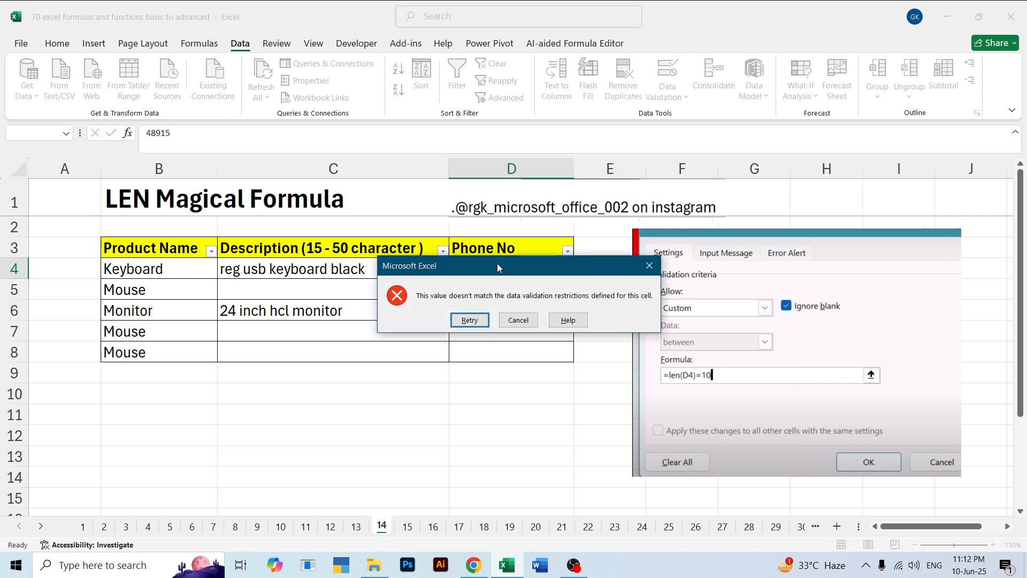
pyautogui.press('Escape')
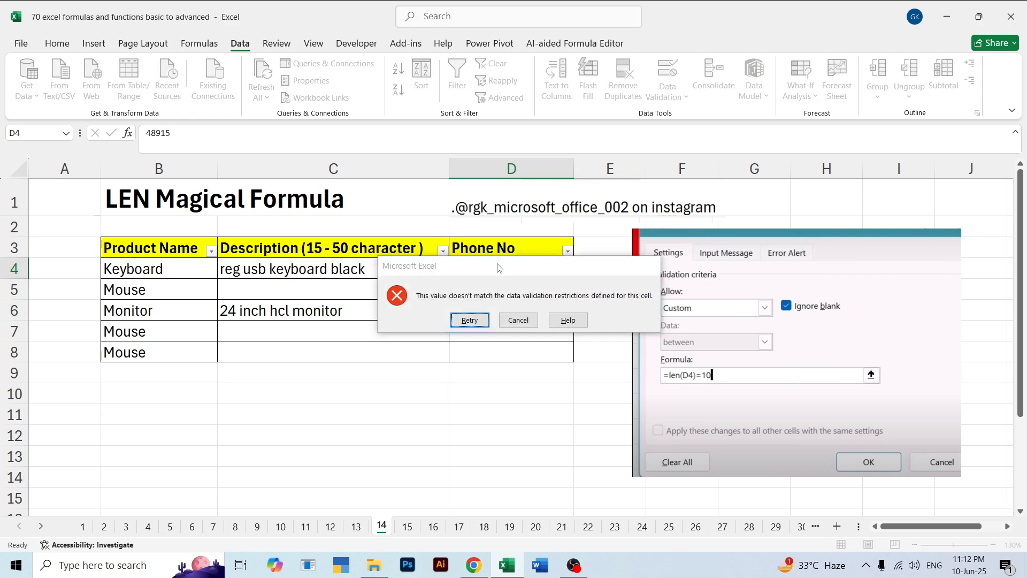
# Enter a ten-digit sample phone number in D4
pyautogui.click(497, 263)
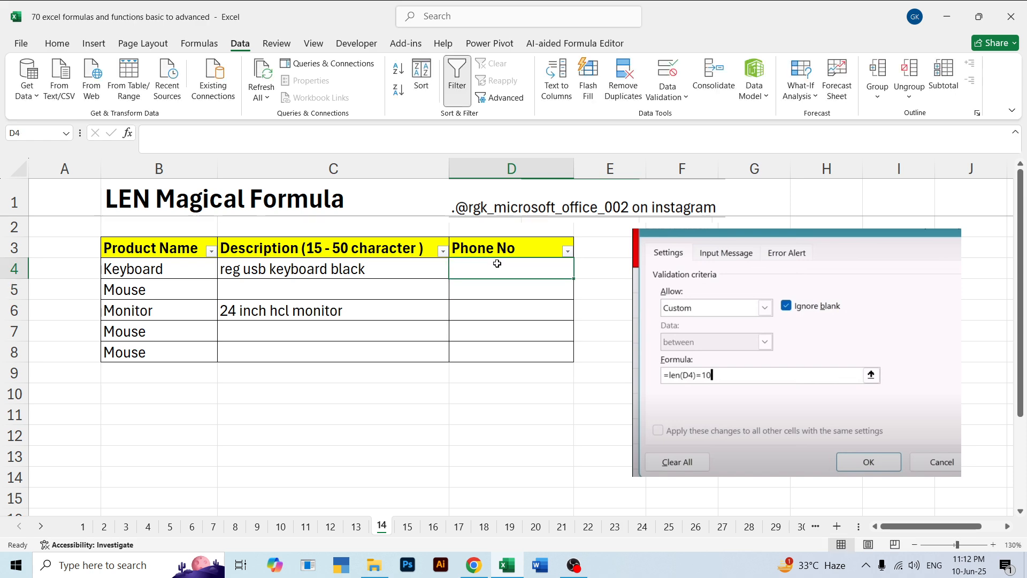
pyautogui.write('1111111111')
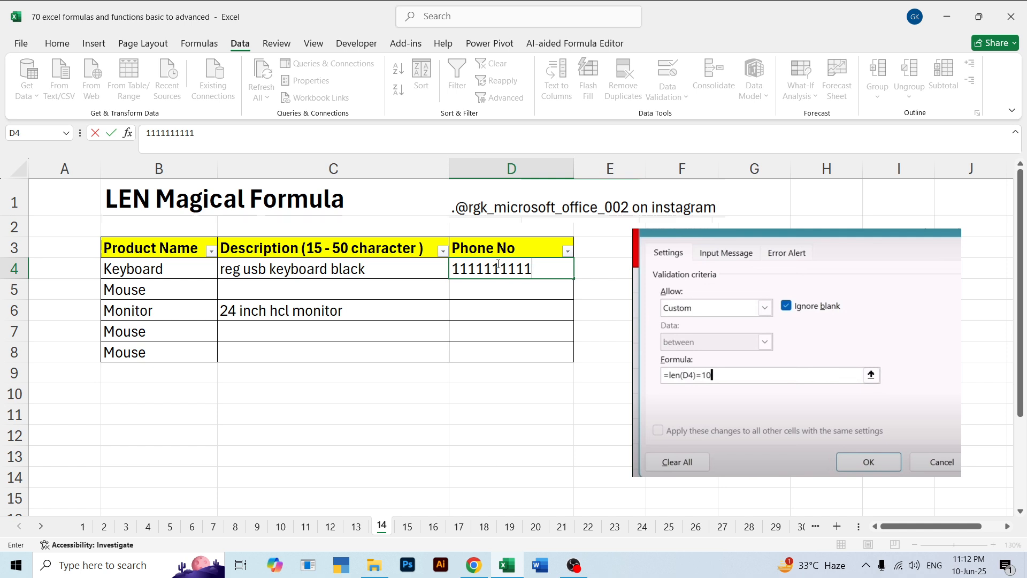
pyautogui.press('Return')
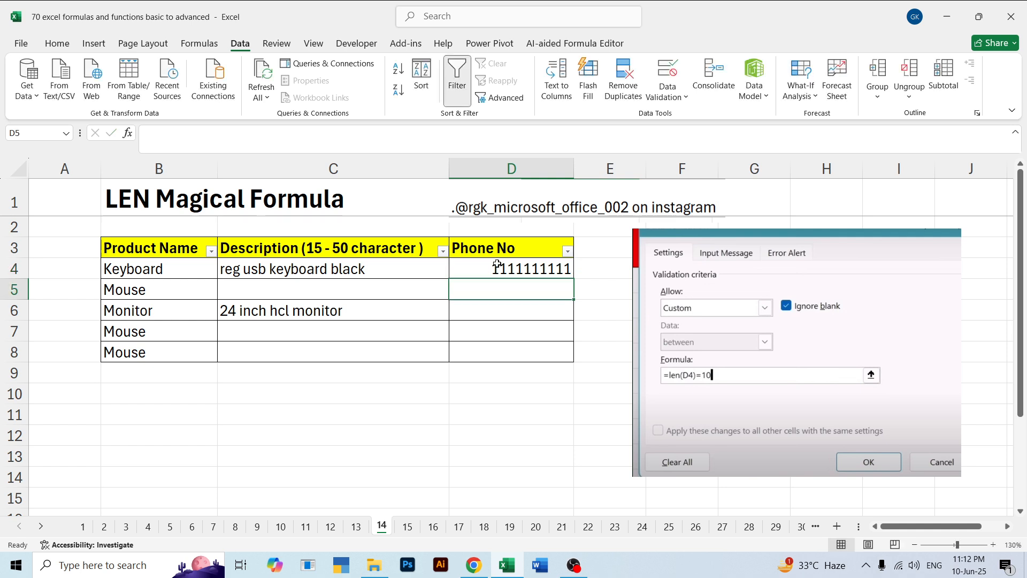
# Enter a fifteen-digit sample phone number in D5, the cell below the validated one
pyautogui.write('154896512065431')
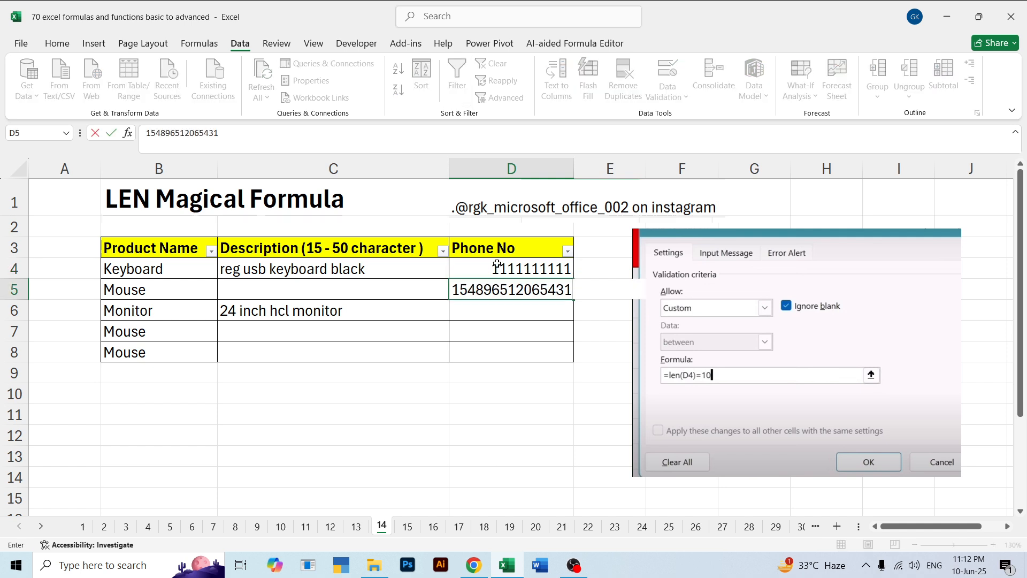
pyautogui.press('Return')
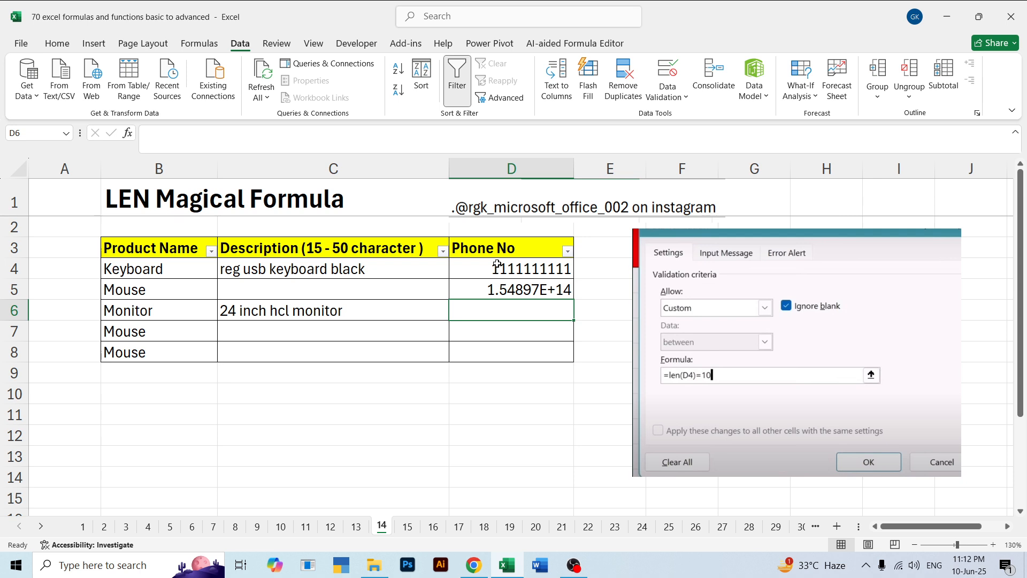
pyautogui.press('Up')
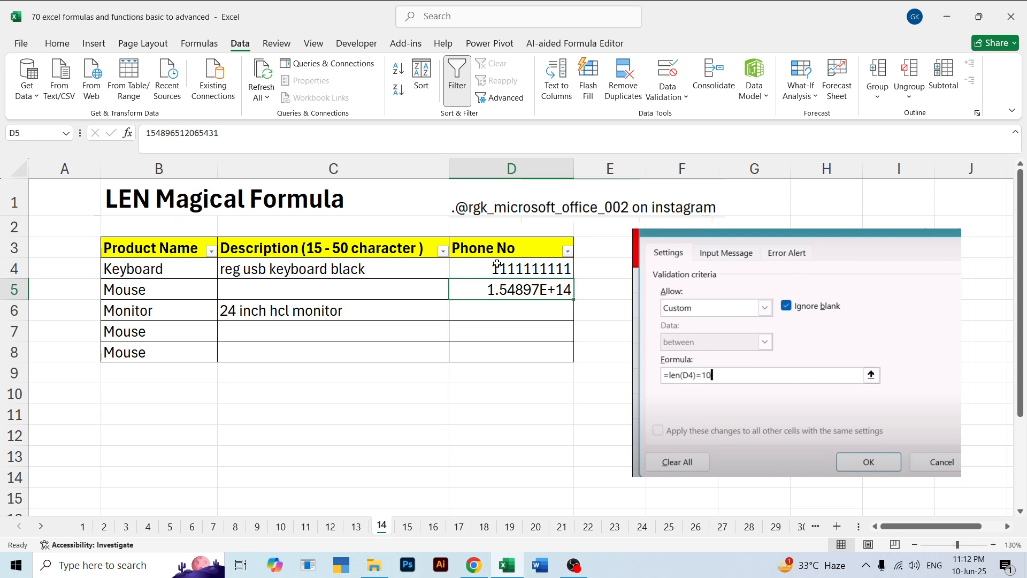
pyautogui.press('Down')
pyautogui.press('Up')
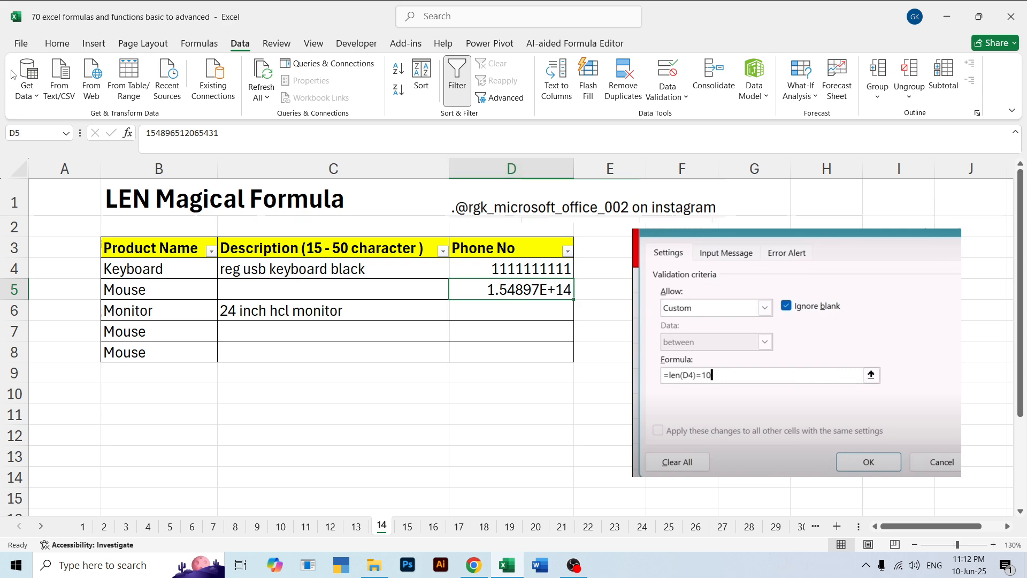
# Look through the number formats available for D5 without applying one
pyautogui.click(60, 47)
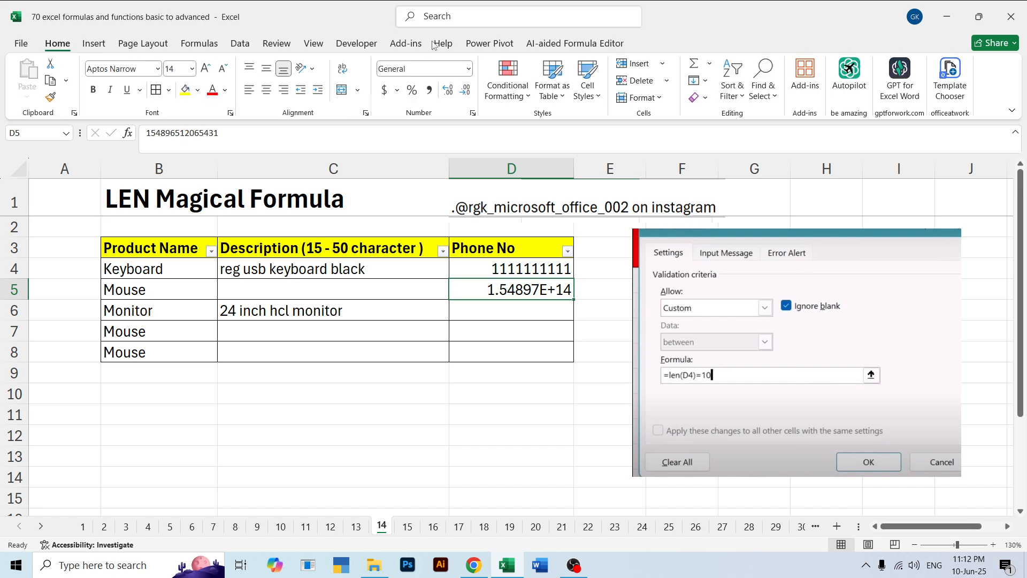
pyautogui.click(469, 68)
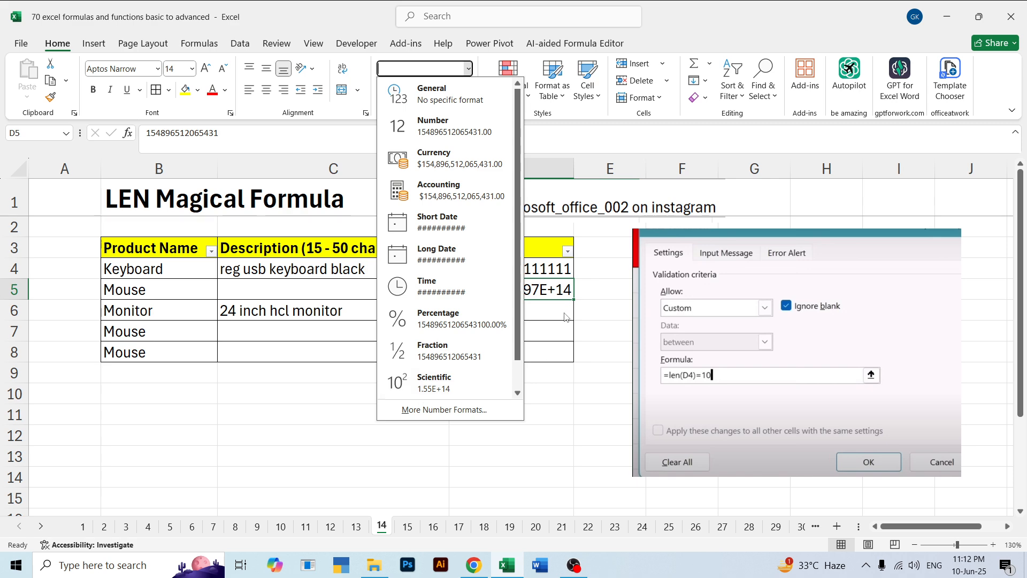
pyautogui.click(595, 307)
pyautogui.click(536, 331)
pyautogui.click(536, 291)
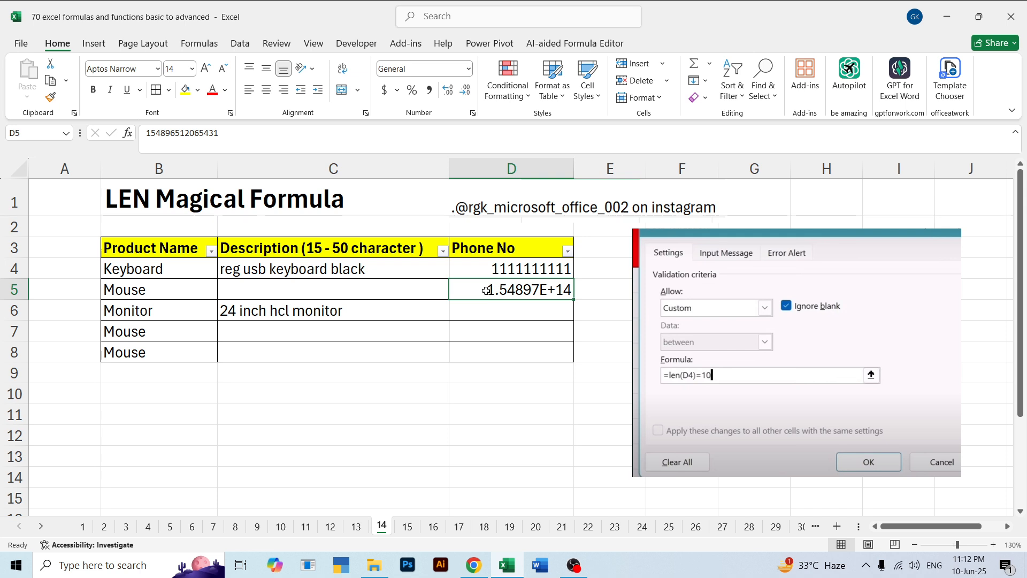
# Delete the sample phone number from D5
pyautogui.press('Delete')
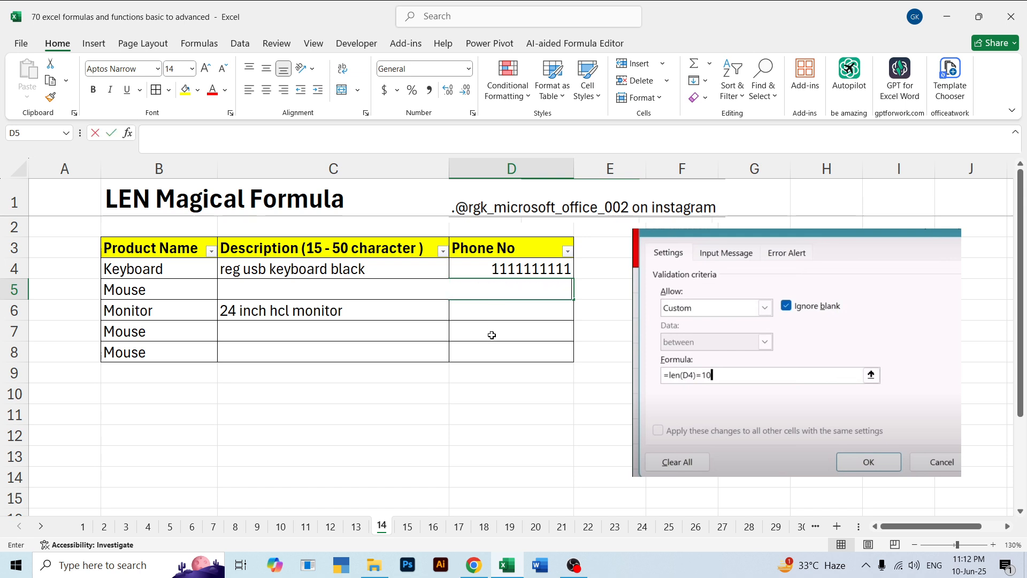
pyautogui.click(493, 332)
pyautogui.click(504, 285)
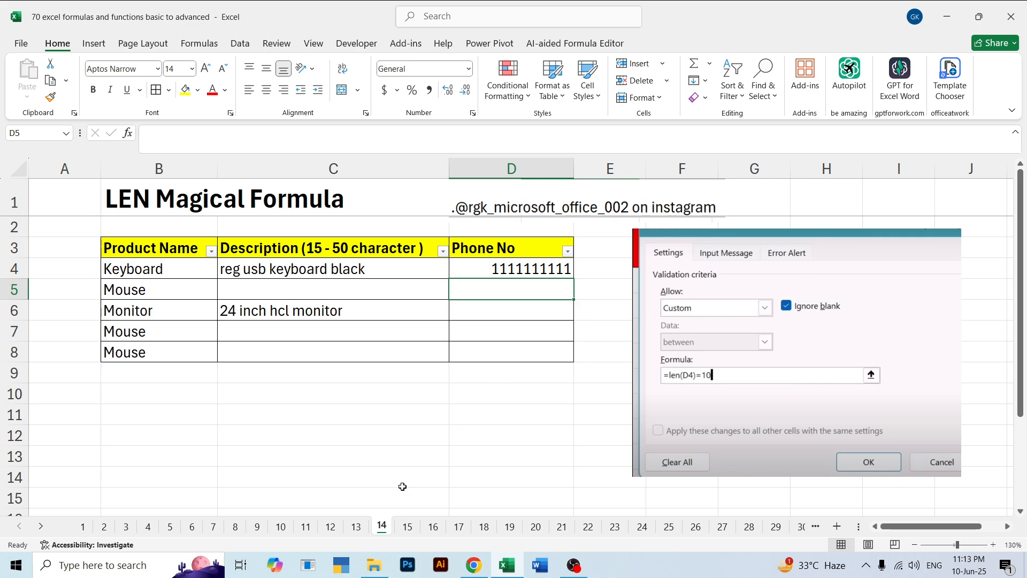
# Switch to sheet 15 and clear the Max Sale result in I3
pyautogui.click(408, 526)
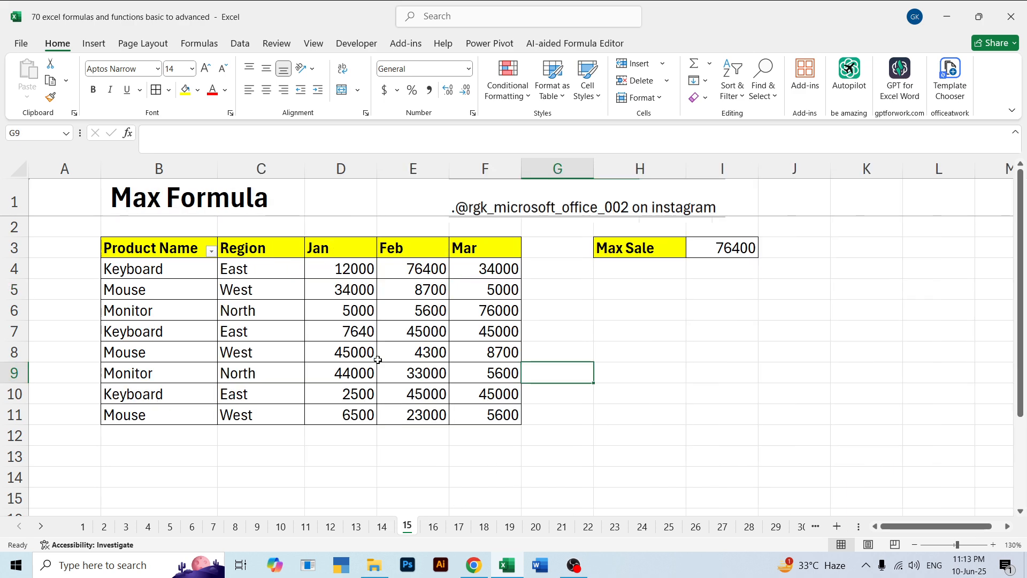
pyautogui.click(676, 316)
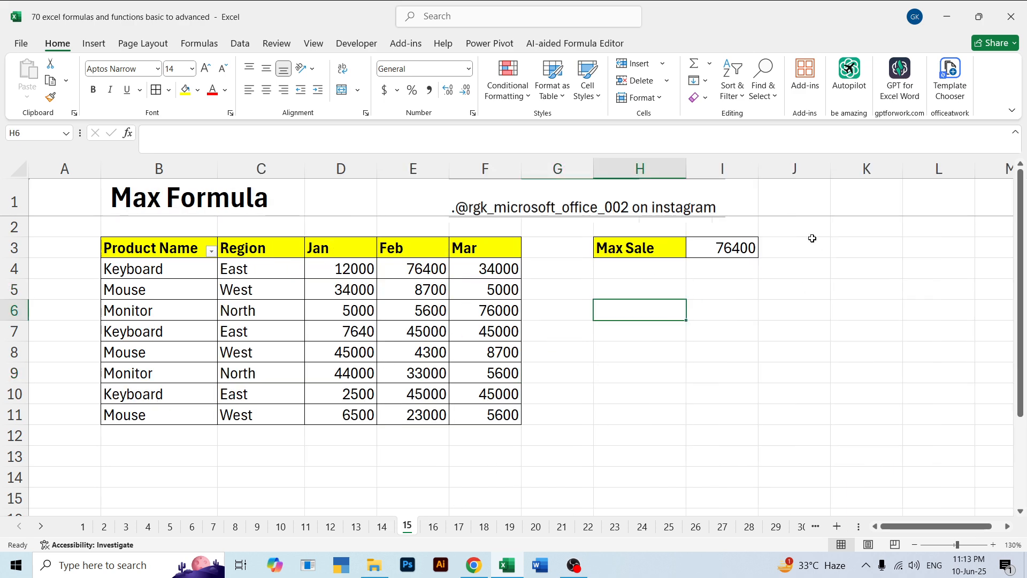
pyautogui.click(727, 243)
pyautogui.press('Delete')
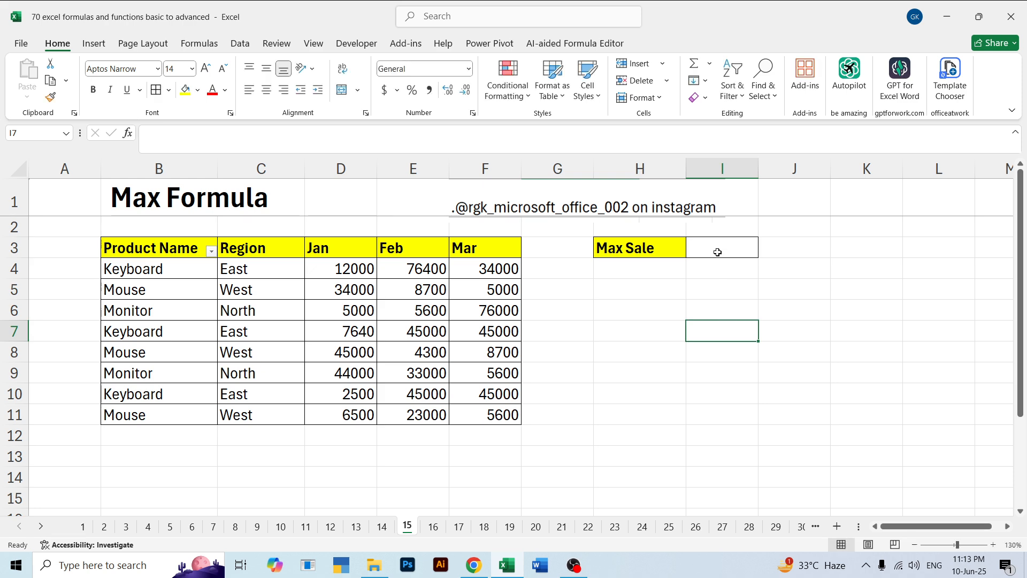
# Calculate the maximum sale across all three months in I3 with =MAX(D4:F11)
pyautogui.write('=ma')
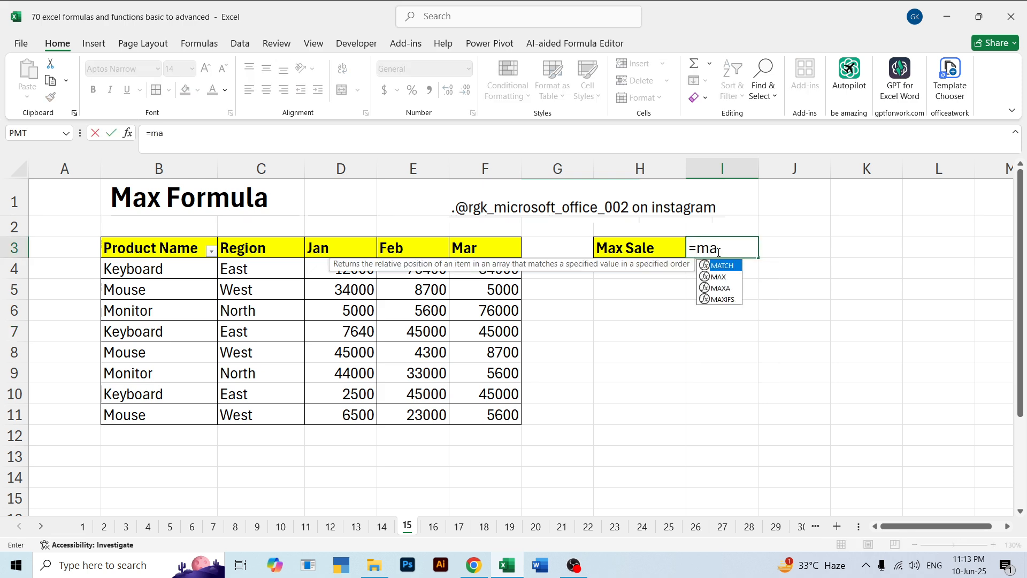
pyautogui.press('Tab')
pyautogui.moveTo(353, 266); pyautogui.dragTo(467, 409)
pyautogui.press('Return')
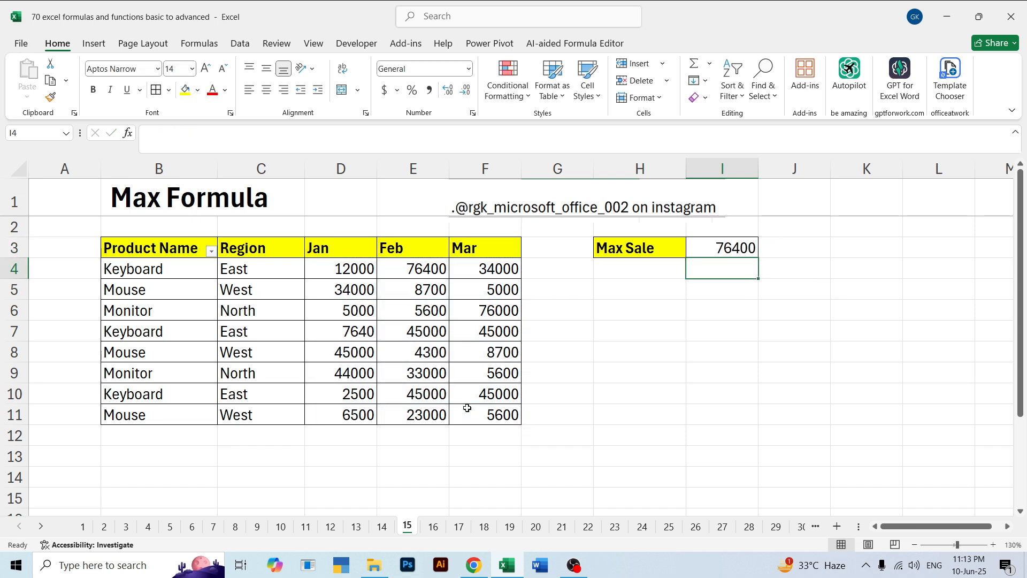
# Review the MAX formula in I3 and highlight the Jan, Feb and Mar sales columns it covers
pyautogui.click(736, 246)
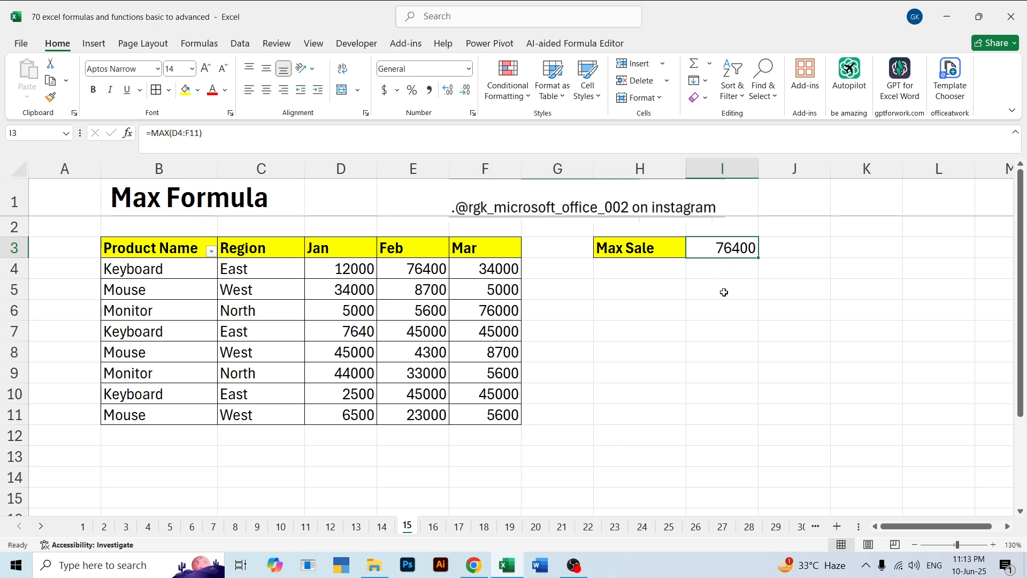
pyautogui.moveTo(329, 244); pyautogui.dragTo(469, 401)
pyautogui.click(671, 318)
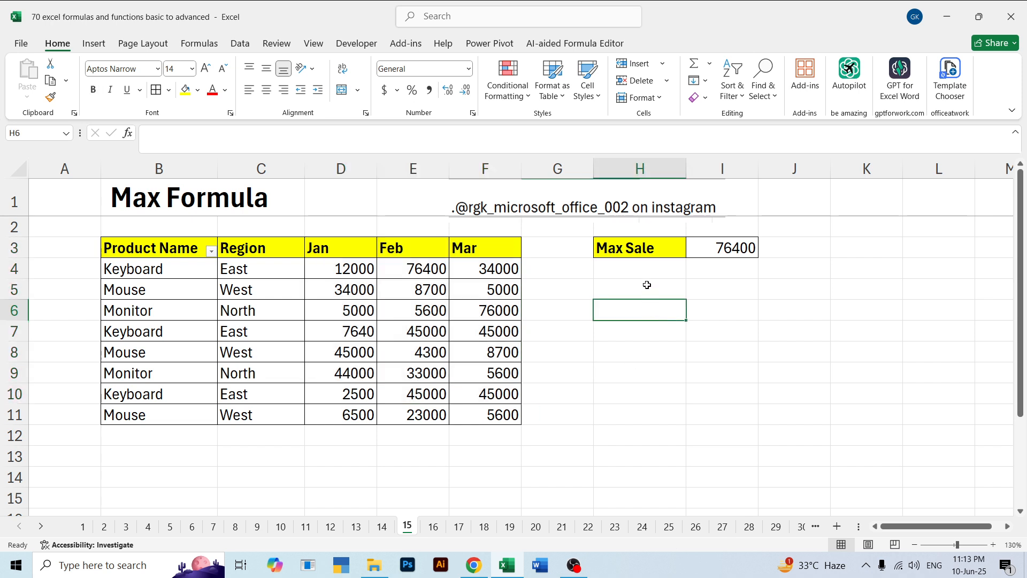
pyautogui.moveTo(344, 251); pyautogui.dragTo(347, 414)
pyautogui.moveTo(420, 248); pyautogui.dragTo(428, 405)
pyautogui.moveTo(482, 252); pyautogui.dragTo(485, 415)
pyautogui.click(649, 329)
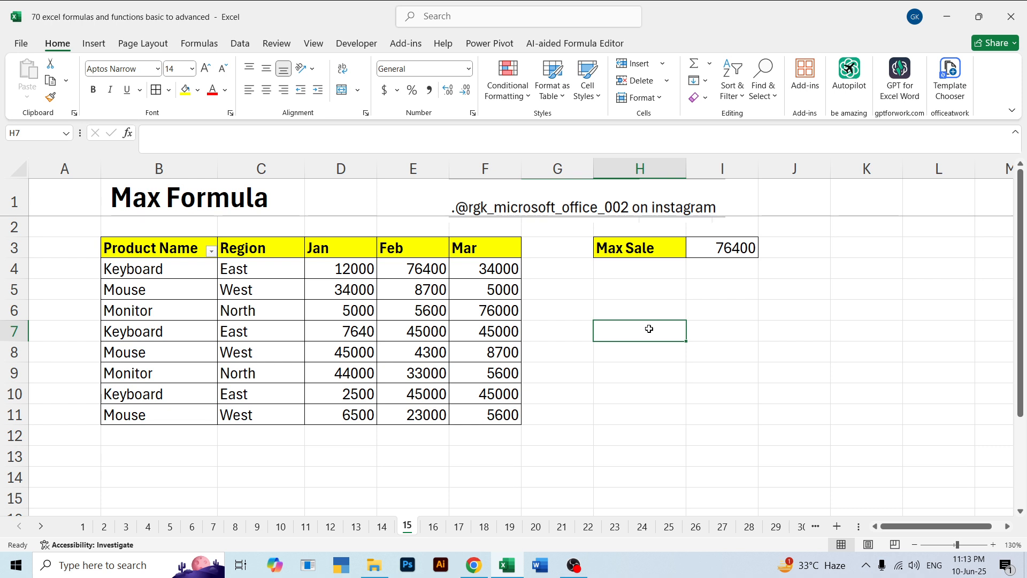
# Switch to sheet 16 and clear the largest-sale results in I3:I5
pyautogui.click(434, 527)
pyautogui.moveTo(760, 247); pyautogui.dragTo(765, 262)
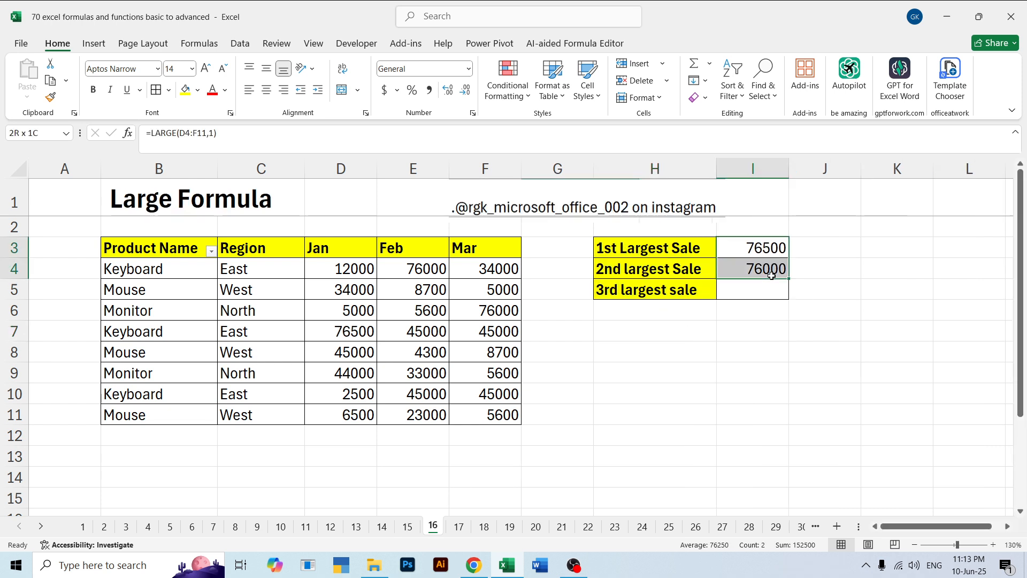
pyautogui.click(825, 329)
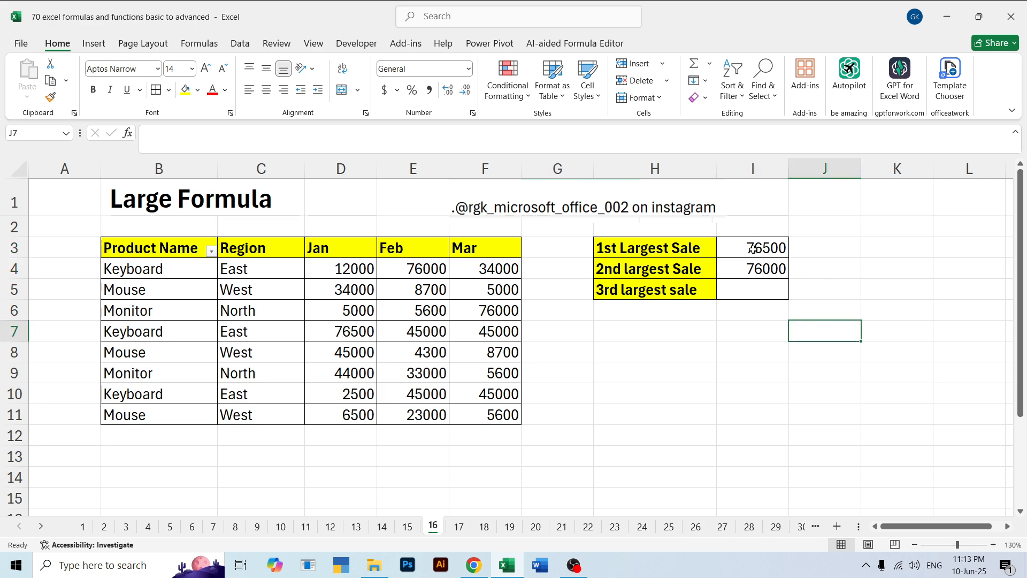
pyautogui.click(755, 247)
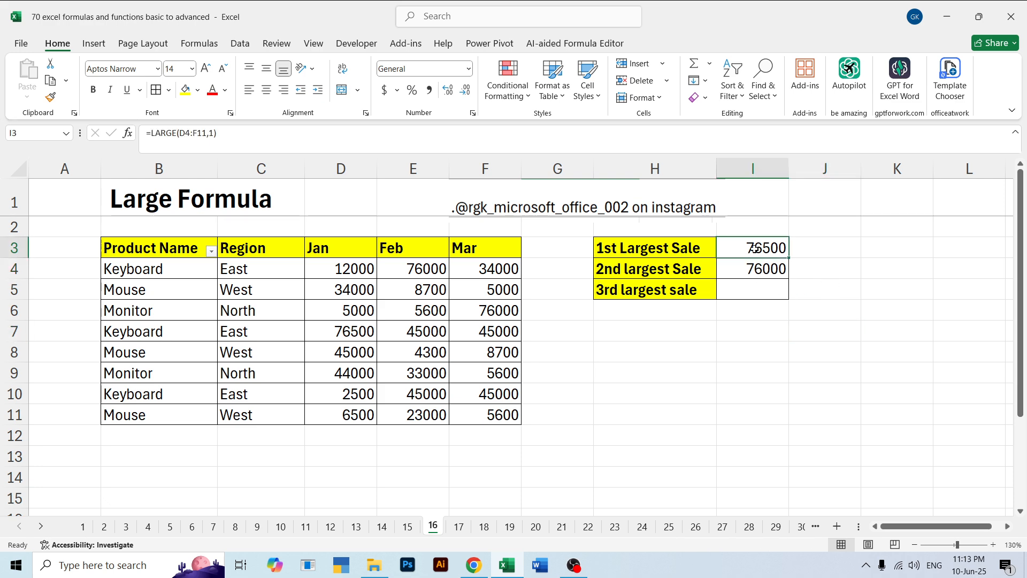
pyautogui.click(761, 317)
pyautogui.moveTo(767, 250); pyautogui.dragTo(786, 297)
pyautogui.click(838, 286)
pyautogui.press('Delete')
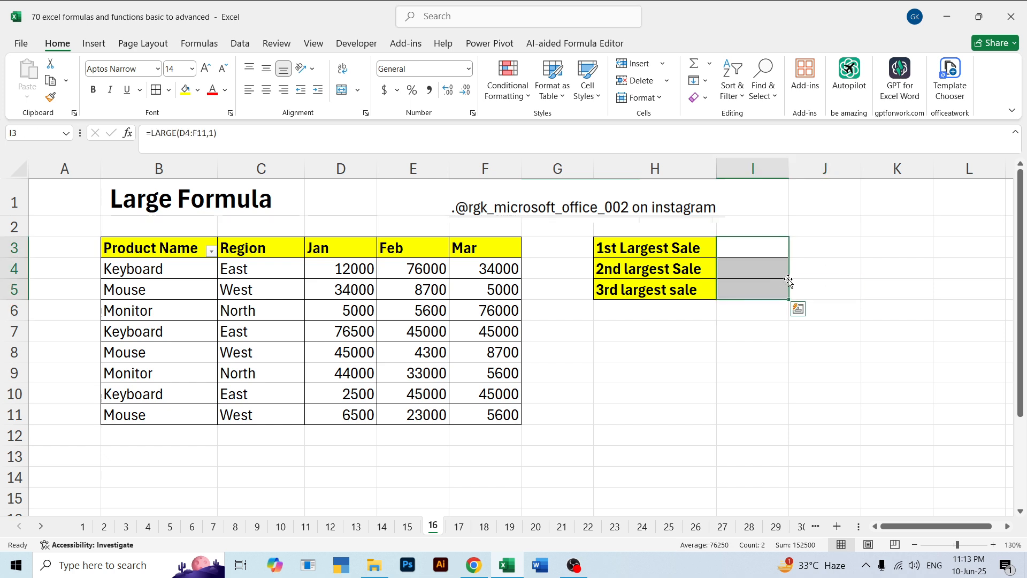
# Calculate the 1st Largest Sale from the Jan values in I3 with =LARGE(D4:D11,1)
pyautogui.click(772, 246)
pyautogui.write('=lr')
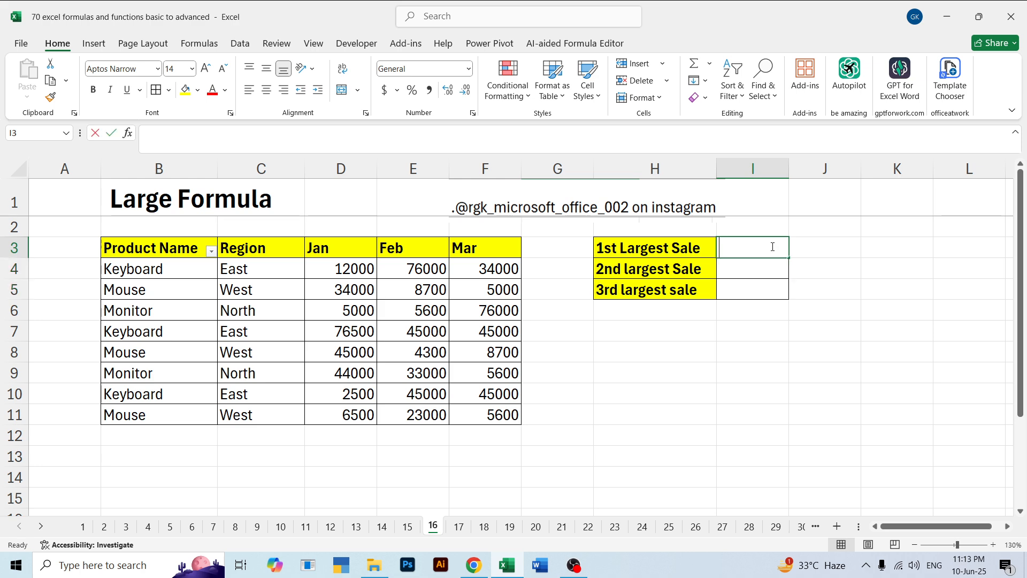
pyautogui.press('BackSpace')
pyautogui.press('BackSpace')
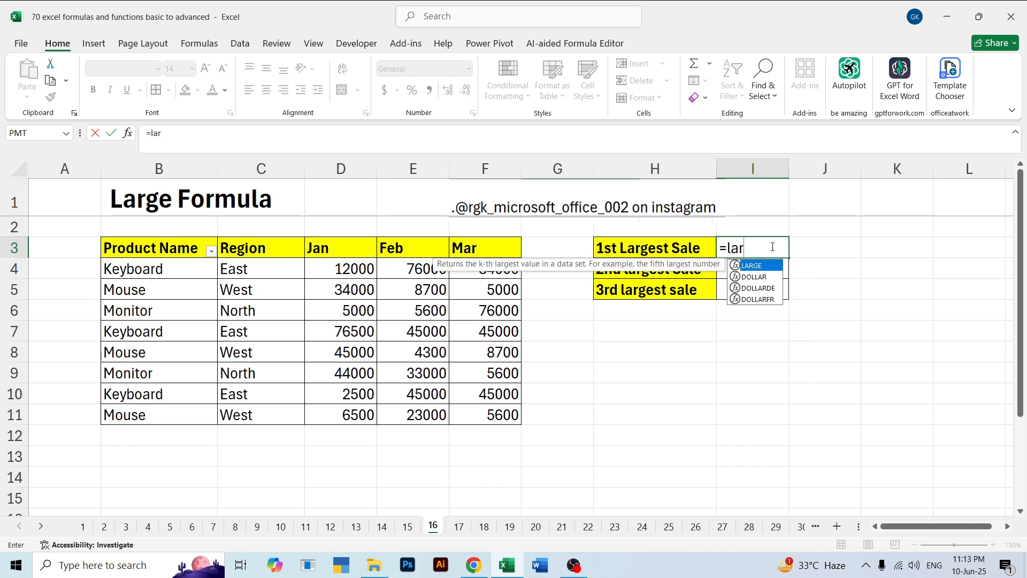
pyautogui.press('Tab')
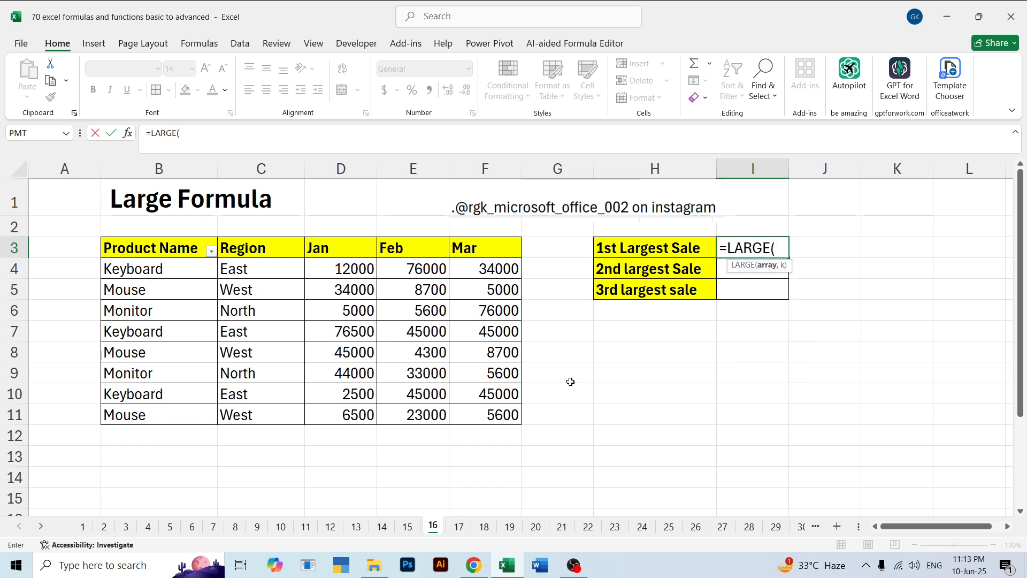
pyautogui.click(340, 270)
pyautogui.moveTo(340, 307); pyautogui.dragTo(346, 412)
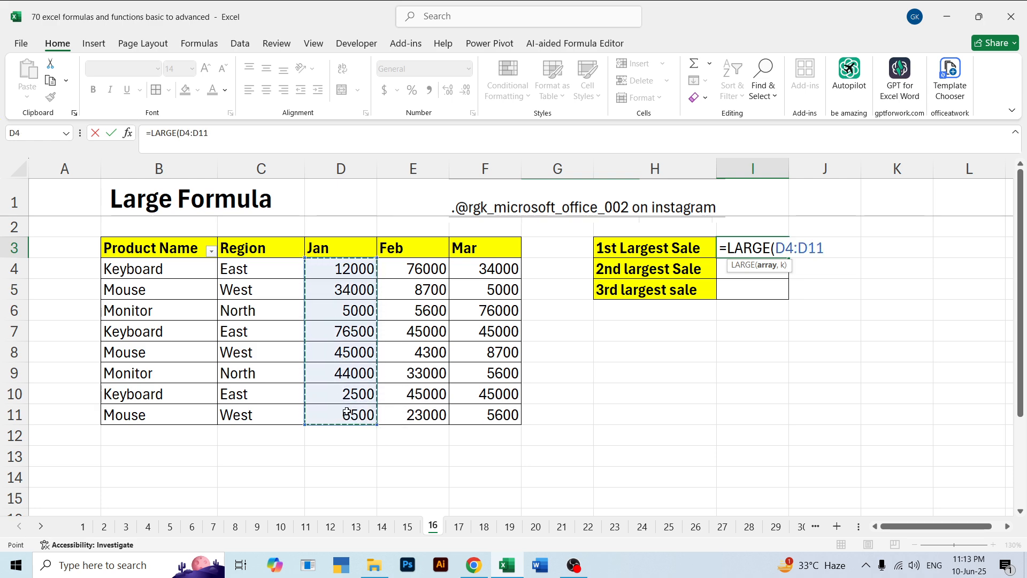
pyautogui.write(',')
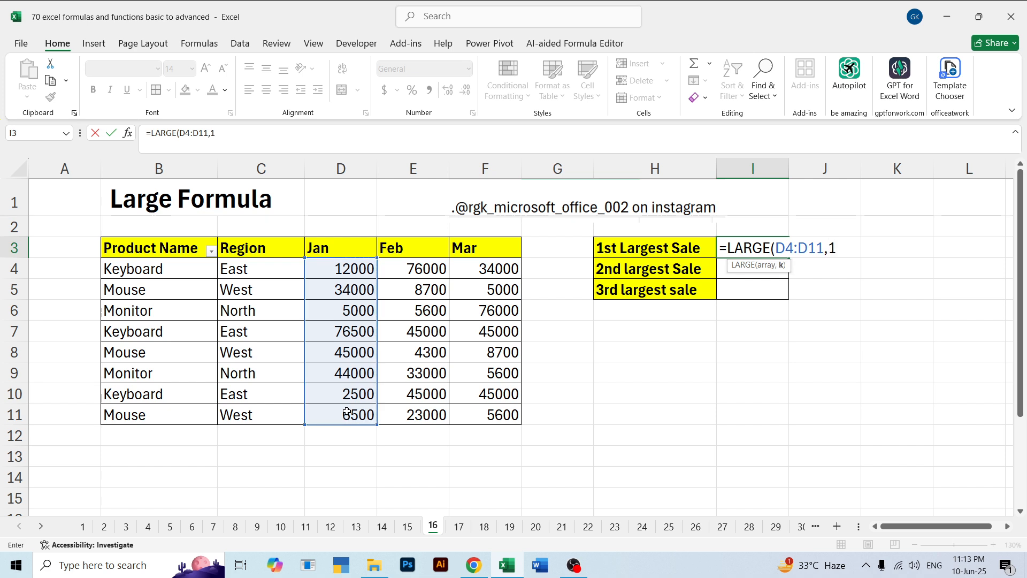
pyautogui.write('1')
pyautogui.press('Return')
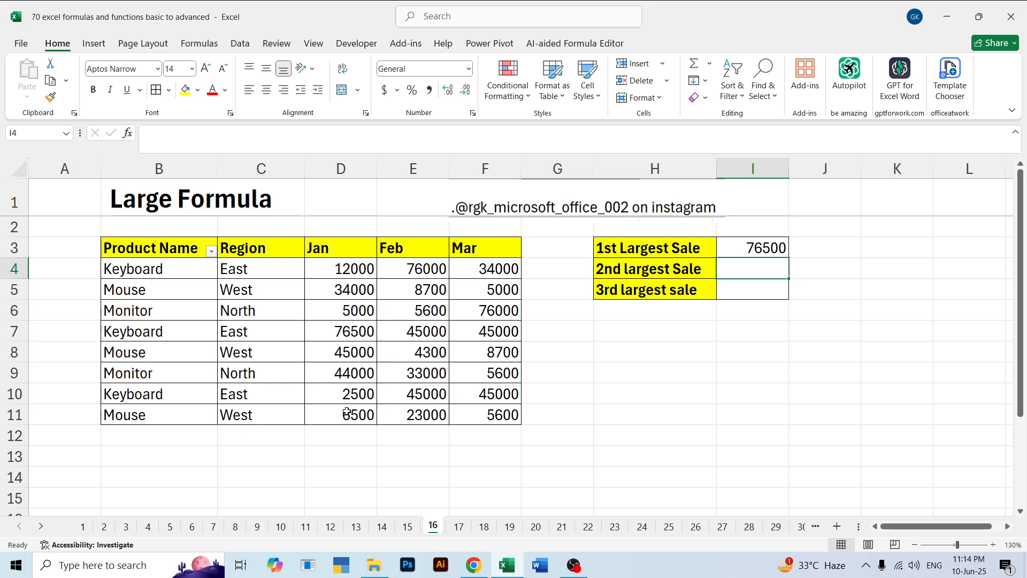
# Calculate the 2nd largest Sale from the Feb values in I4 with =LARGE(E4:E11,2)
pyautogui.write('=larg')
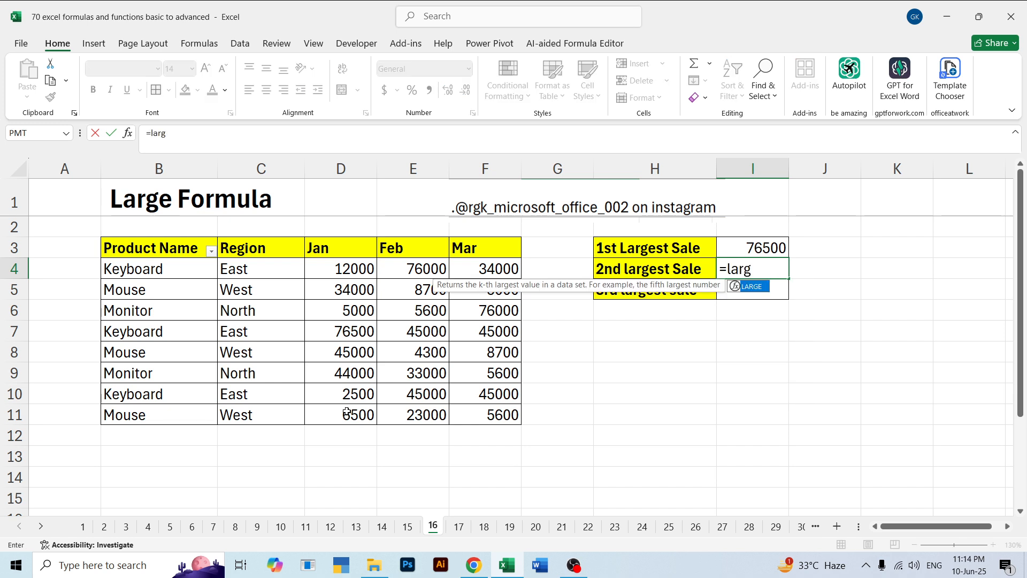
pyautogui.press('Tab')
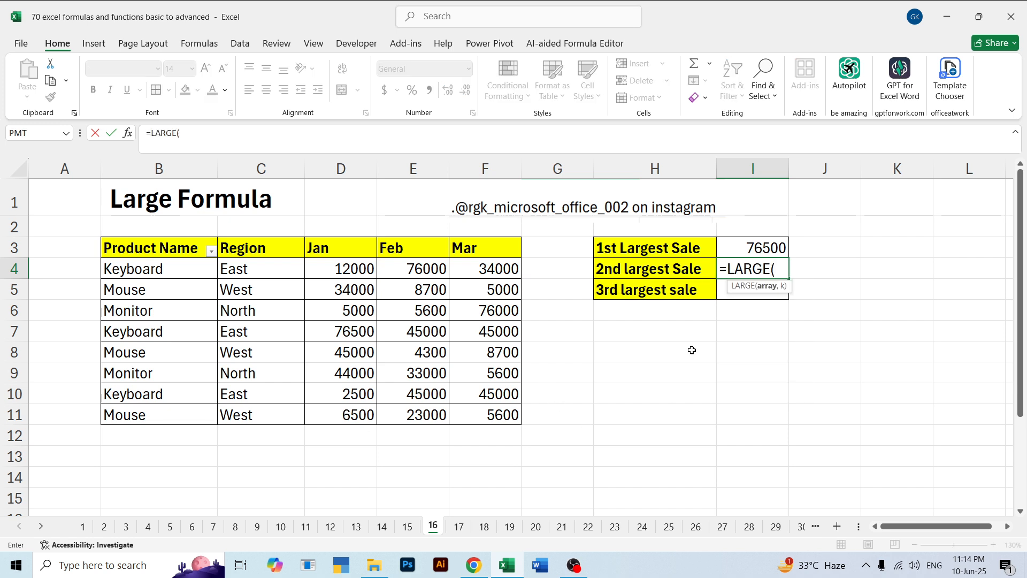
pyautogui.moveTo(409, 267); pyautogui.dragTo(420, 410)
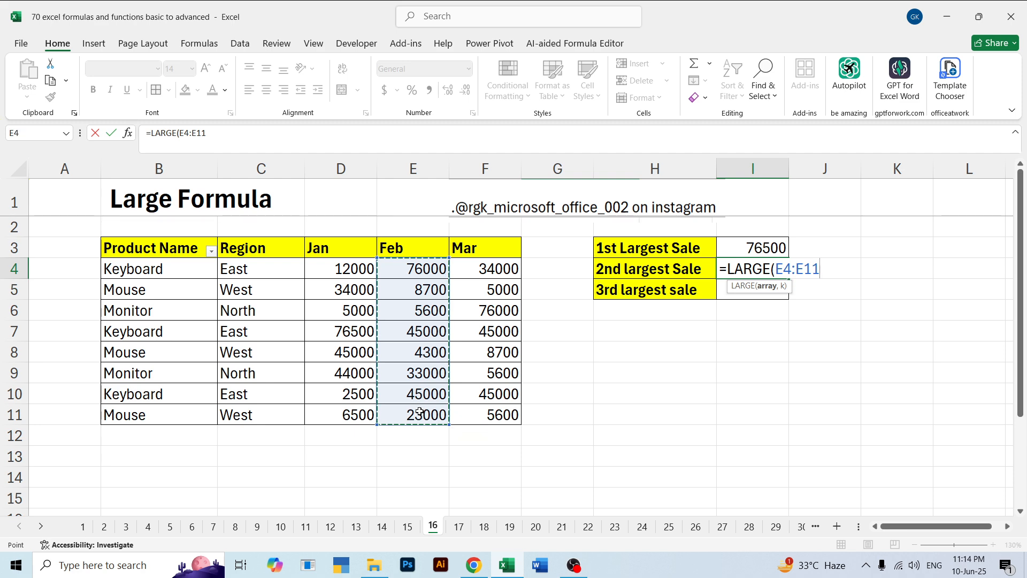
pyautogui.write(',')
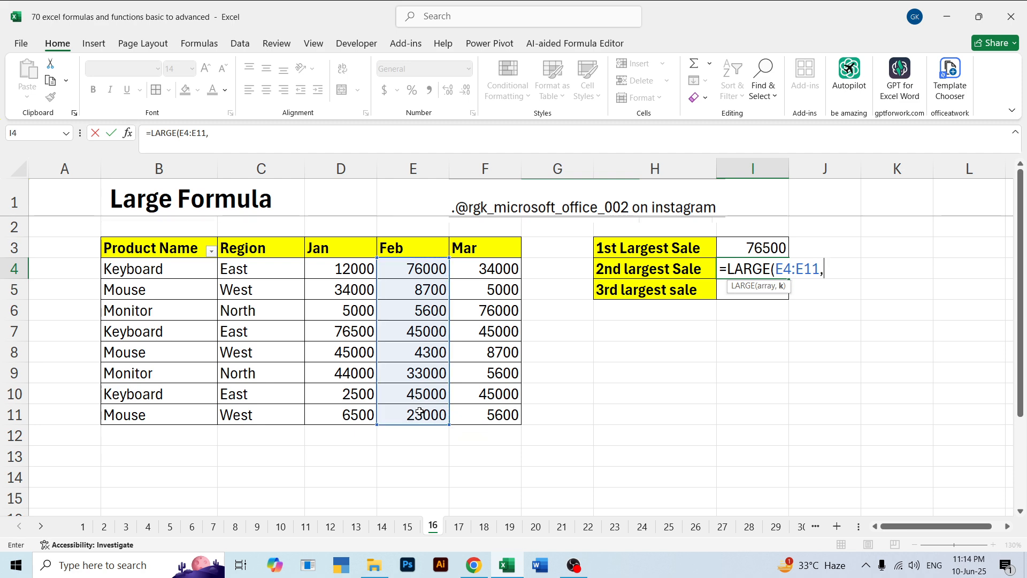
pyautogui.write('2)')
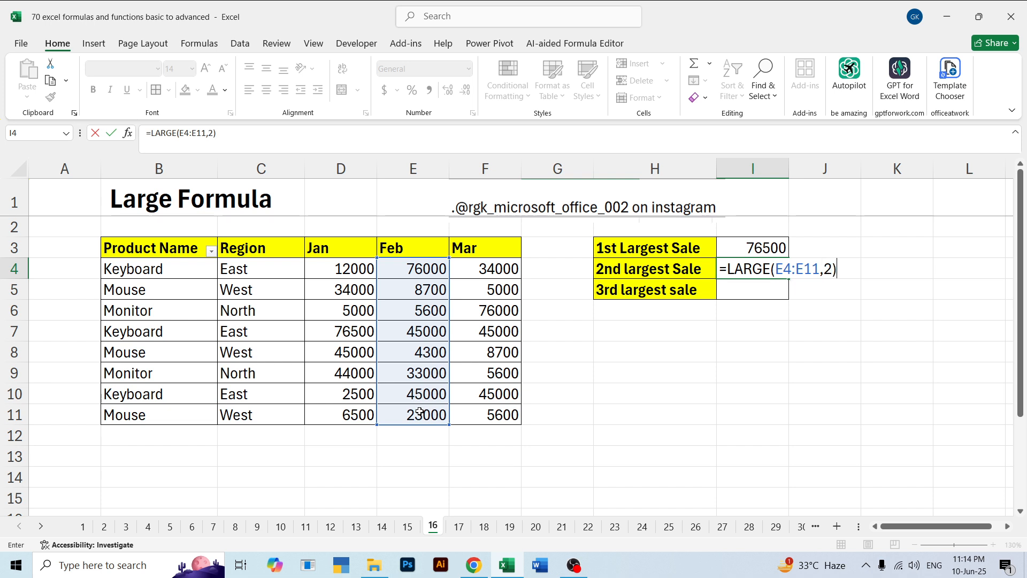
pyautogui.press('Return')
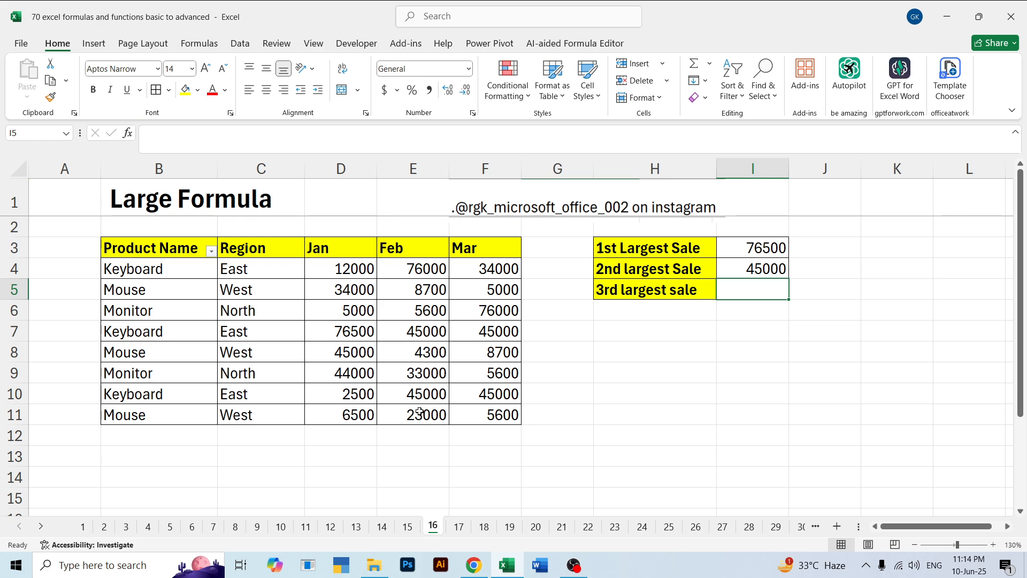
# Calculate the 3rd largest sale from the Mar values in I5 with =LARGE(F4:F11,3)
pyautogui.write('=')
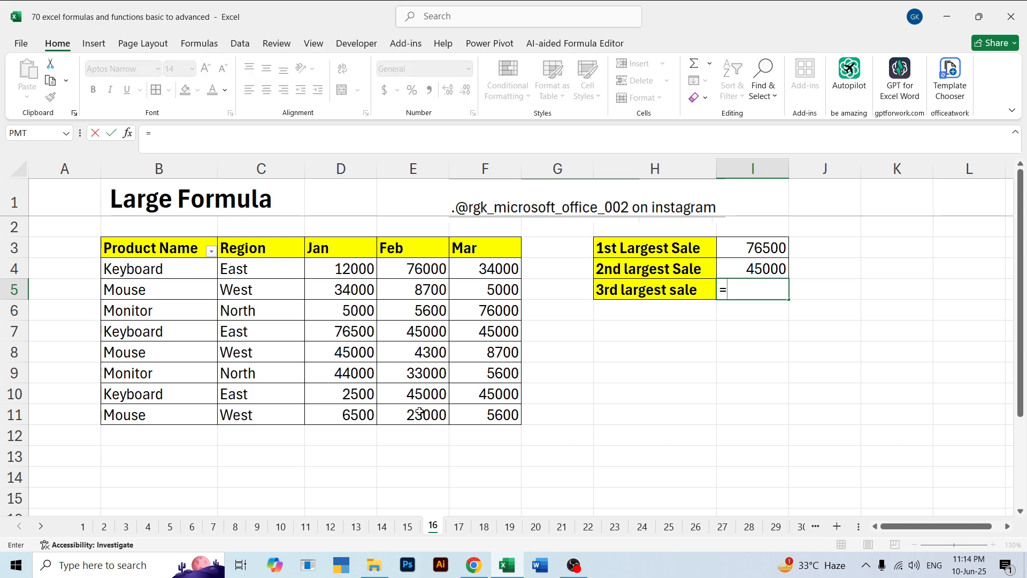
pyautogui.write('large')
pyautogui.press('Tab')
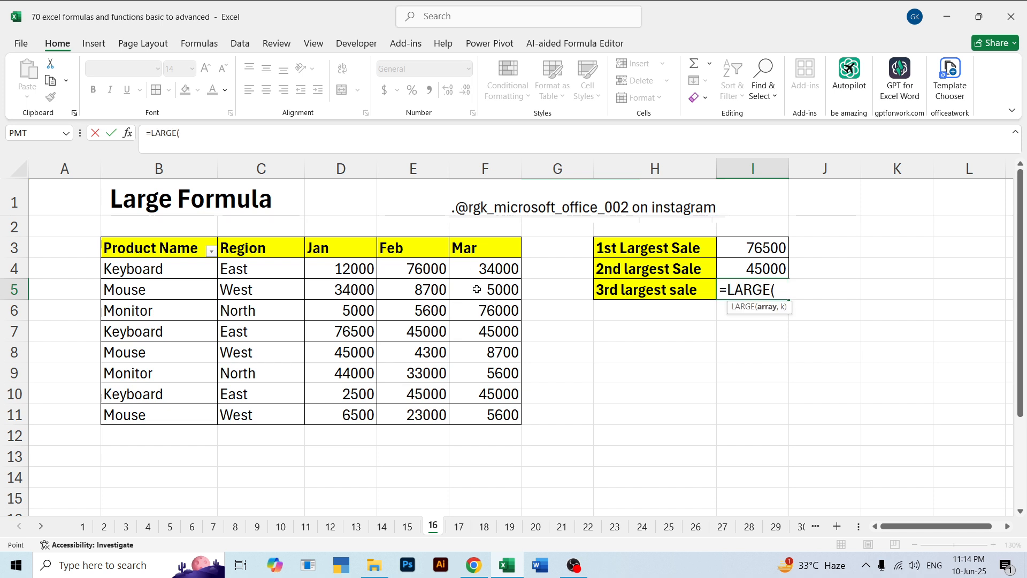
pyautogui.moveTo(476, 269); pyautogui.dragTo(484, 414)
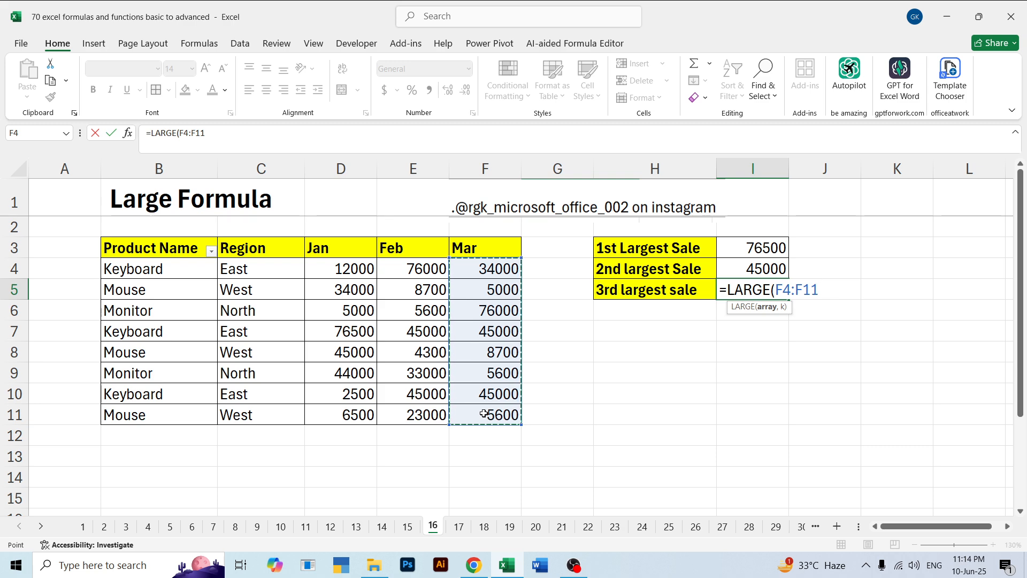
pyautogui.write(',3')
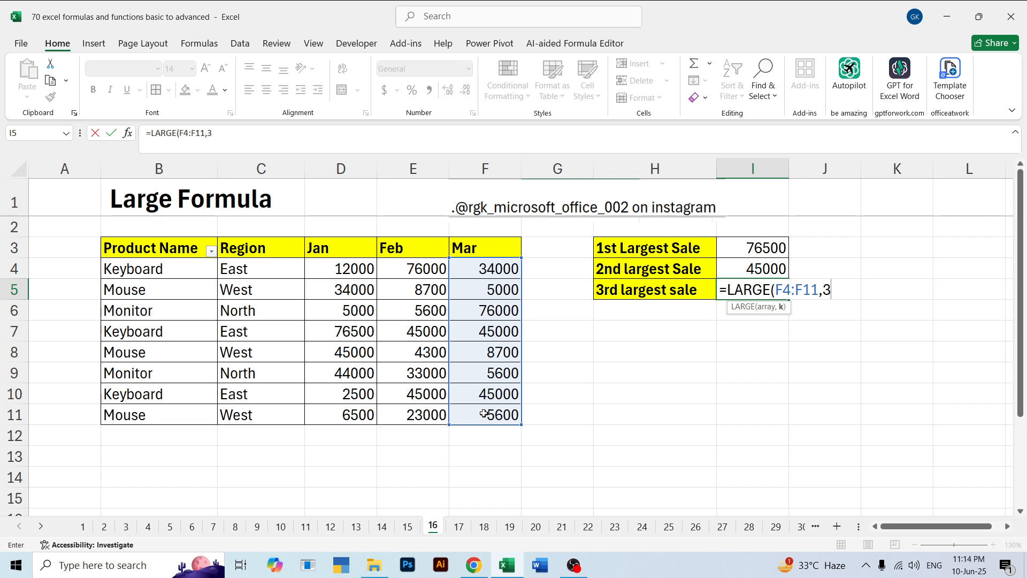
pyautogui.press('Return')
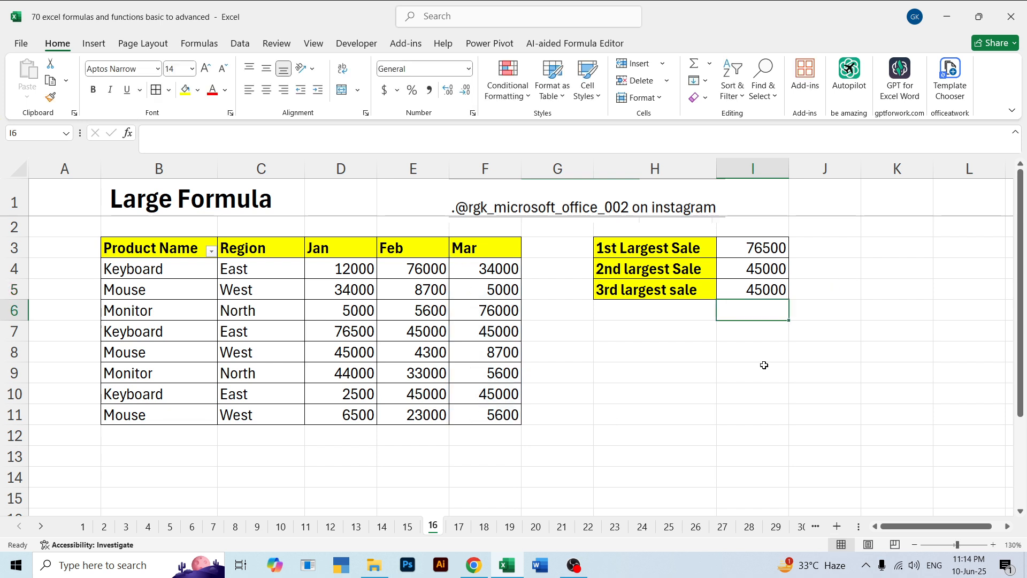
# Examine the Mar sales in F4:F11 against the largest-sale results in I3:I5, singling out the smaller Mar values
pyautogui.moveTo(516, 269); pyautogui.dragTo(511, 411)
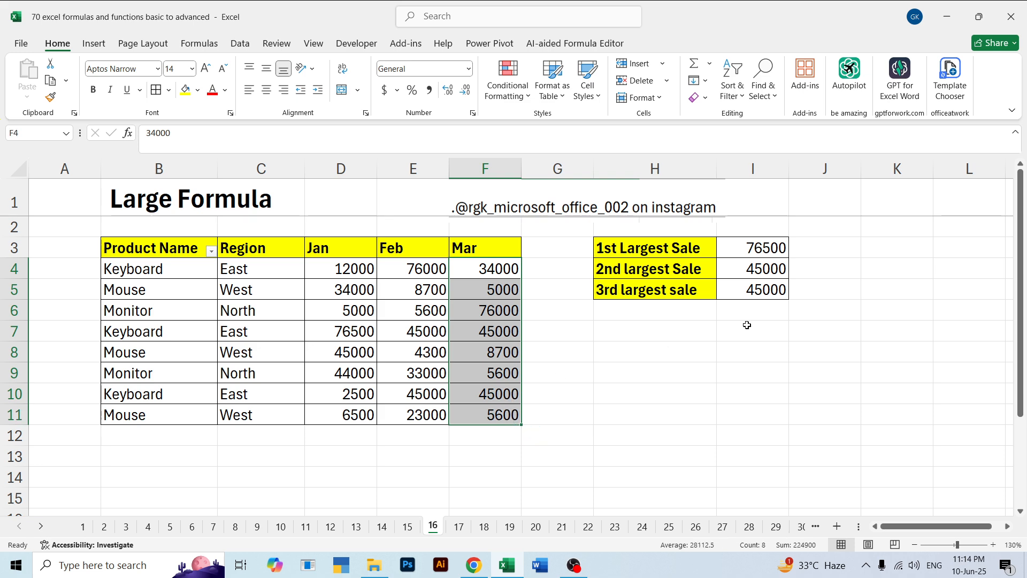
pyautogui.click(655, 337)
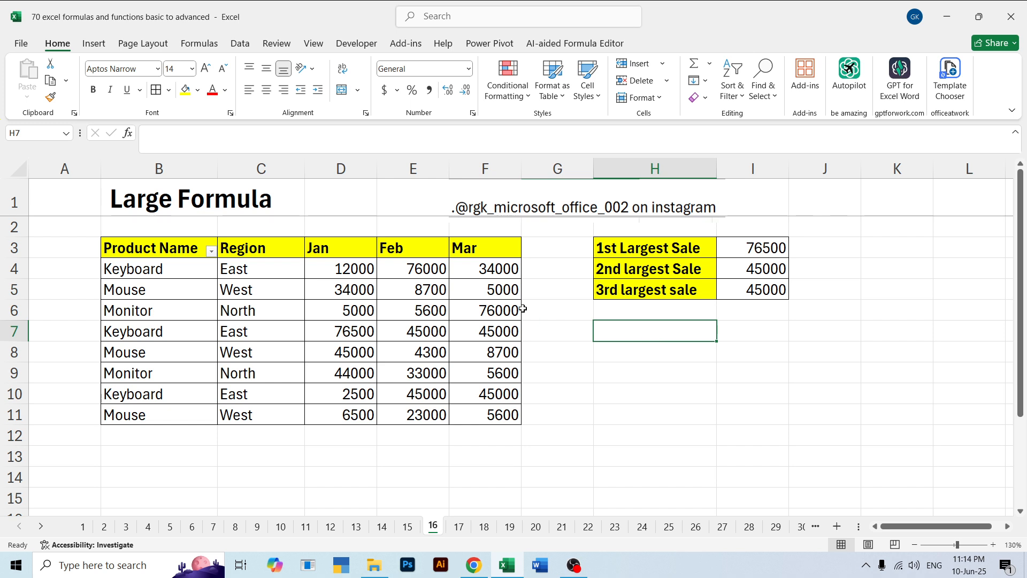
pyautogui.click(501, 291)
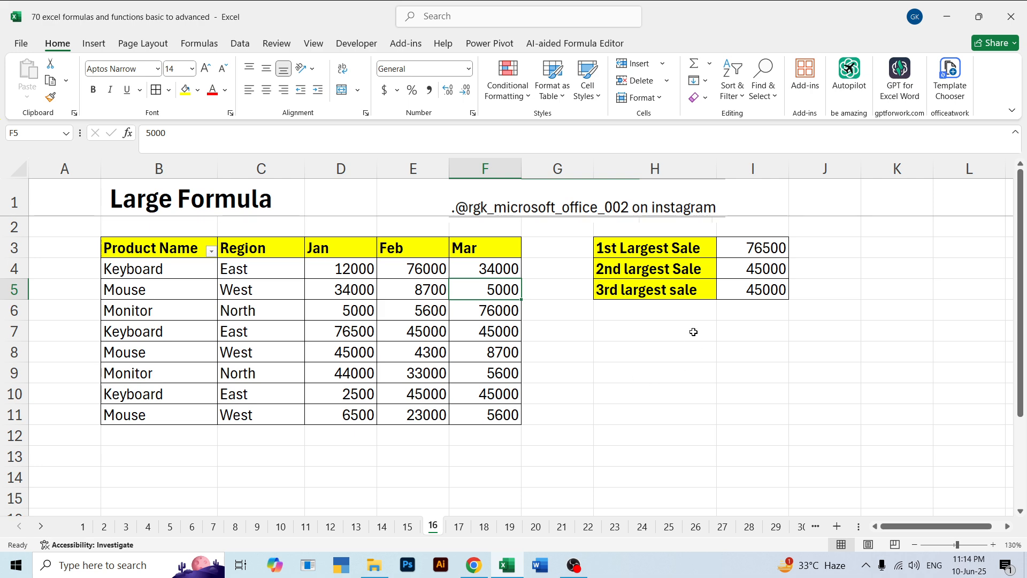
pyautogui.moveTo(761, 250); pyautogui.dragTo(769, 286)
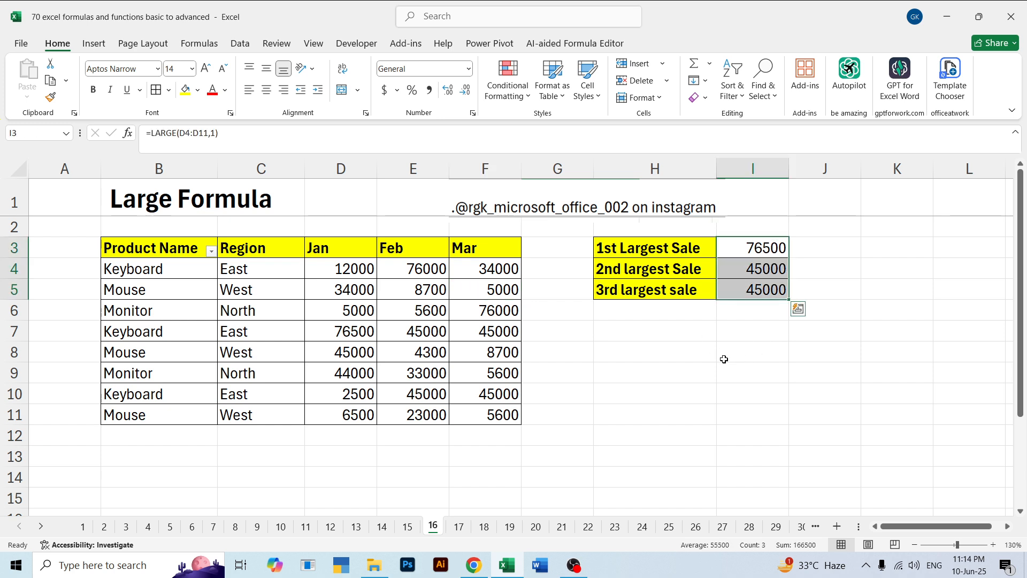
pyautogui.click(496, 411)
pyautogui.keyDown('ctrl'); pyautogui.click(497, 375); pyautogui.keyUp('ctrl')
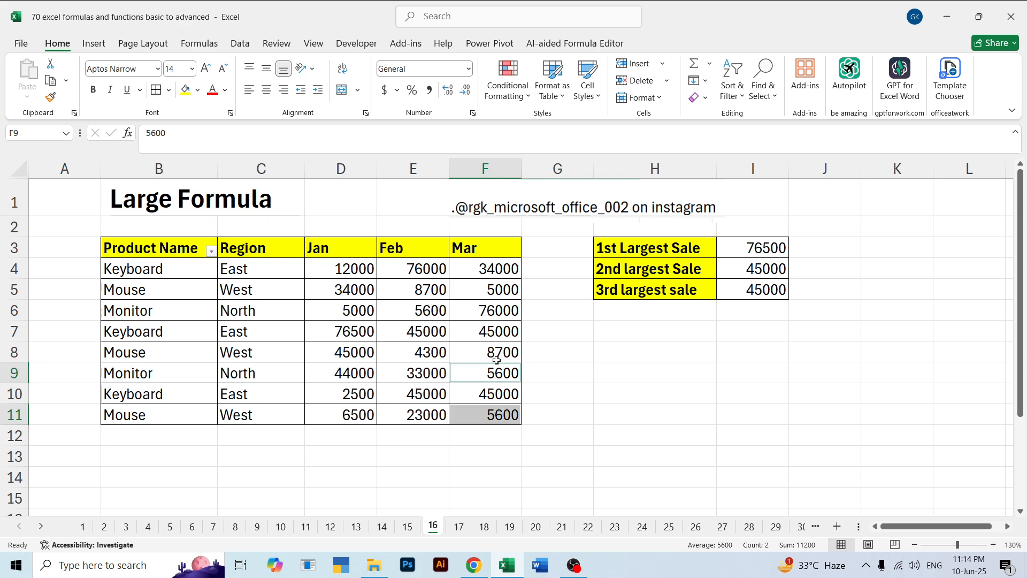
pyautogui.keyDown('ctrl'); pyautogui.click(496, 351); pyautogui.keyUp('ctrl')
pyautogui.keyDown('ctrl'); pyautogui.click(490, 293); pyautogui.keyUp('ctrl')
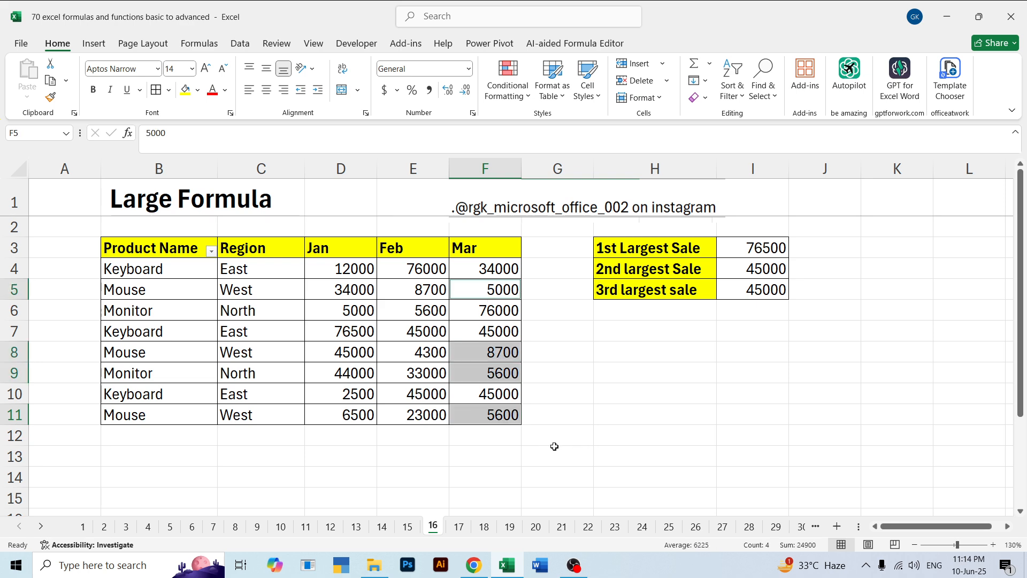
pyautogui.click(511, 316)
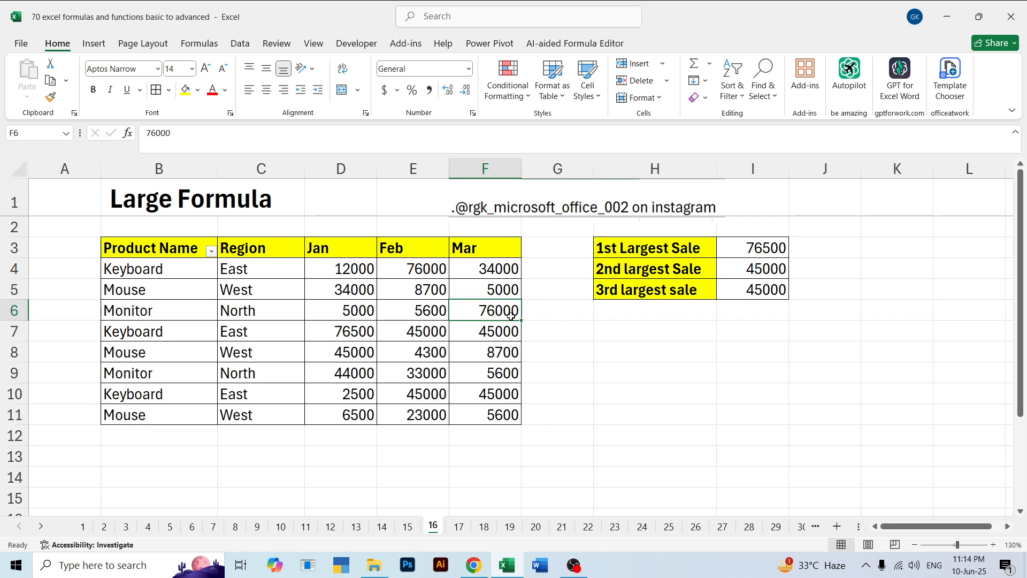
pyautogui.click(502, 288)
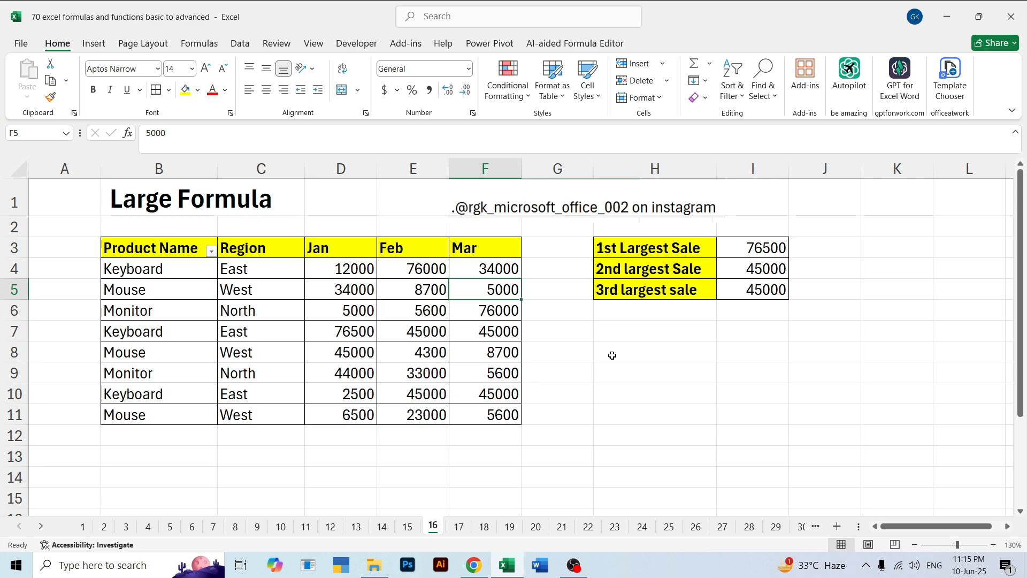
pyautogui.click(627, 331)
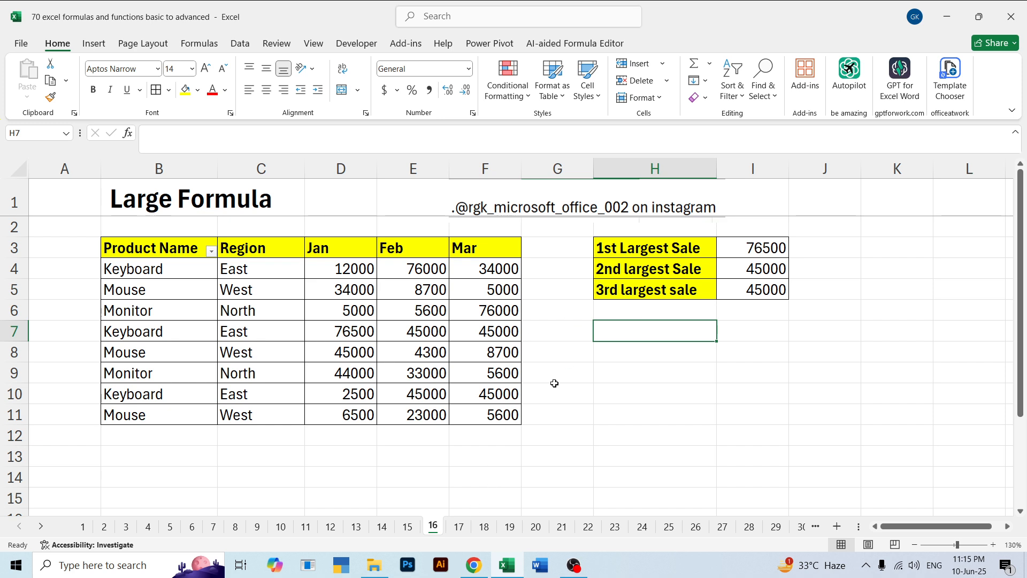
# Switch to sheet 17 and clear the Min Sale result in I3
pyautogui.click(458, 527)
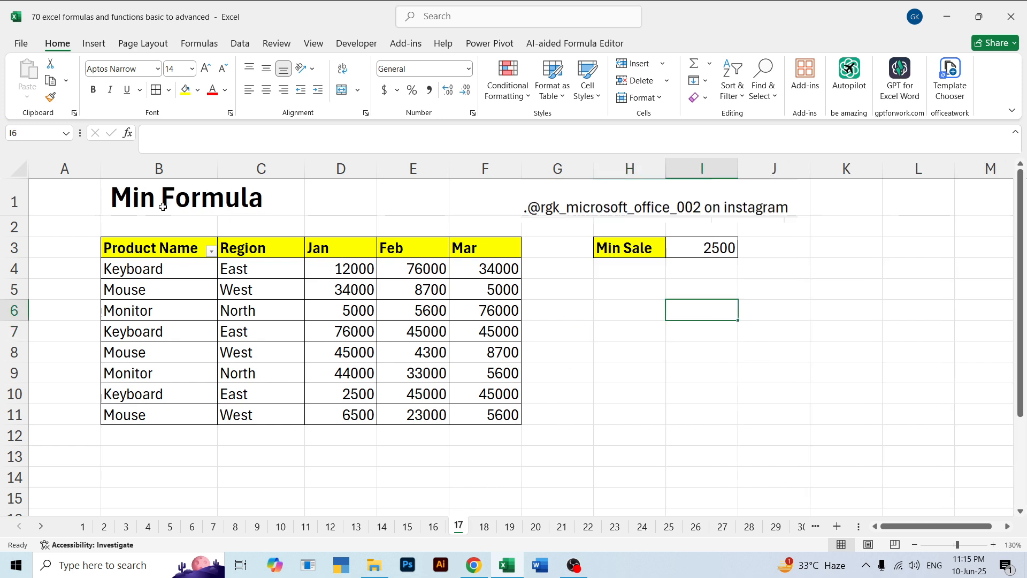
pyautogui.click(700, 244)
pyautogui.press('F2')
pyautogui.press('Escape')
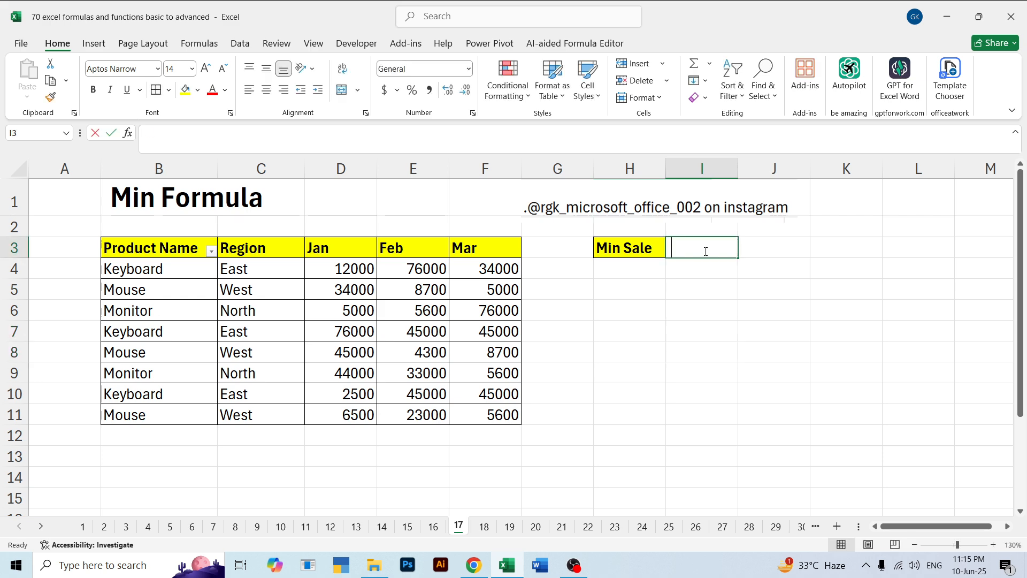
pyautogui.write('min')
pyautogui.press('BackSpace')
pyautogui.press('BackSpace')
pyautogui.press('BackSpace')
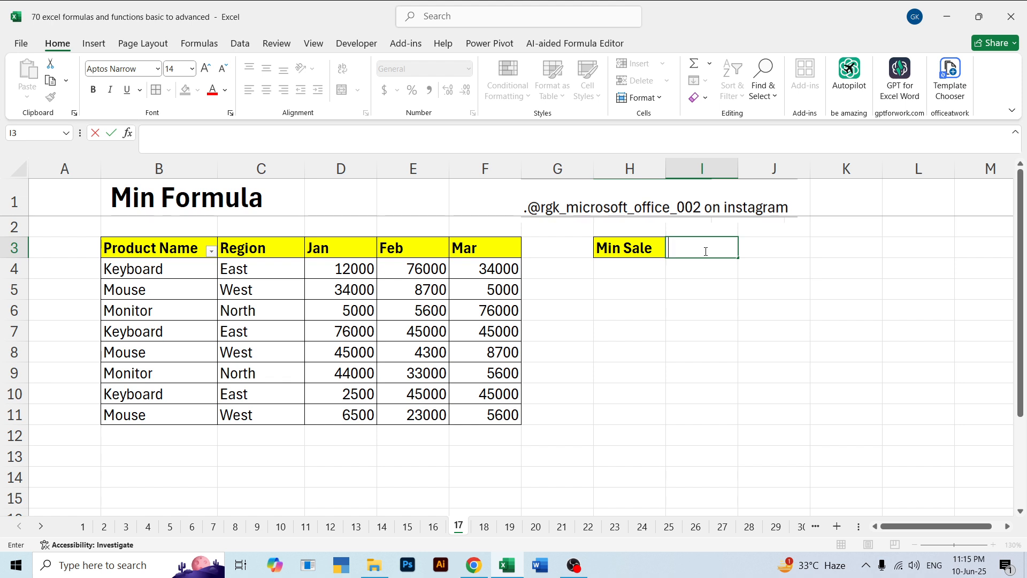
# Calculate the minimum sale across all three months in I3 with =MIN(D4:F11)
pyautogui.write('=min')
pyautogui.press('Tab')
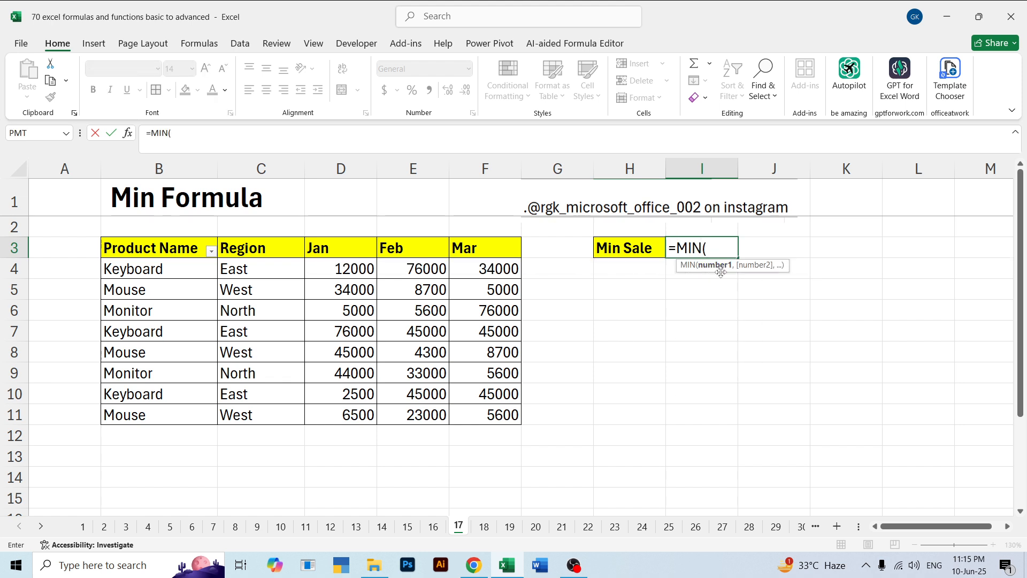
pyautogui.moveTo(367, 268); pyautogui.dragTo(483, 415)
pyautogui.press('Return')
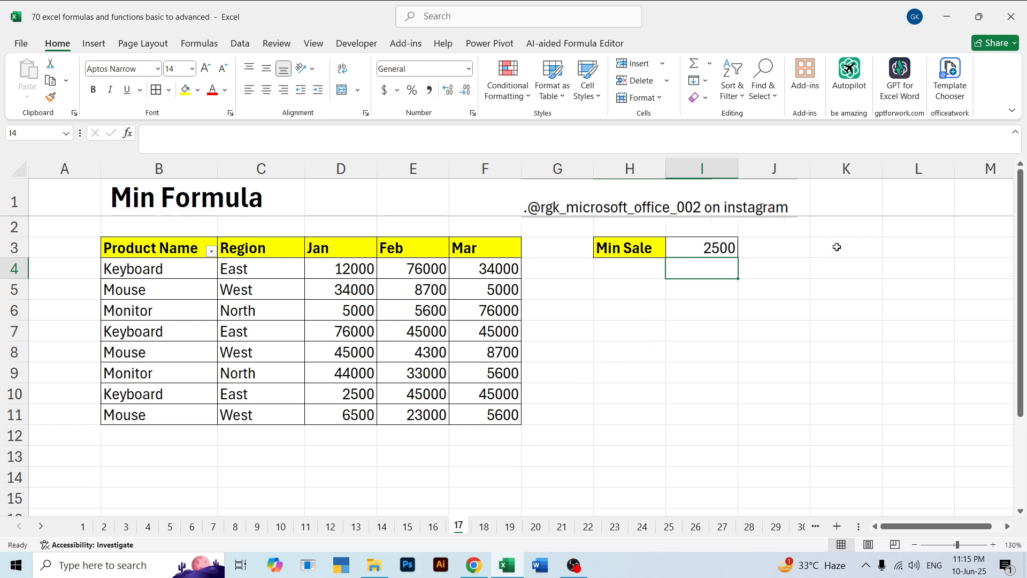
pyautogui.click(733, 249)
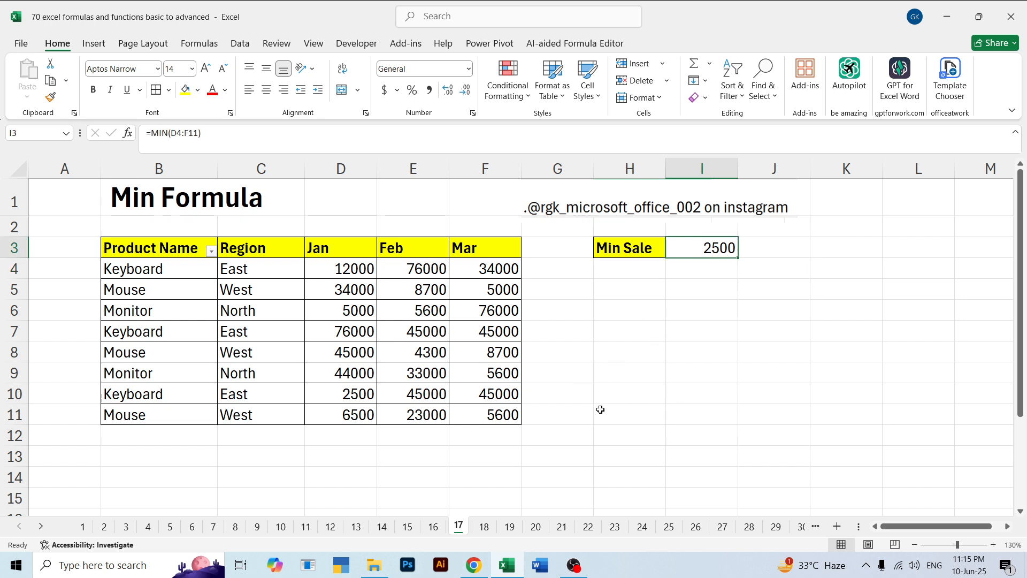
# Switch to sheet 18 and clear the 1st and 2nd Smallest Sale results in I3:I4
pyautogui.click(485, 527)
pyautogui.moveTo(768, 250); pyautogui.dragTo(768, 268)
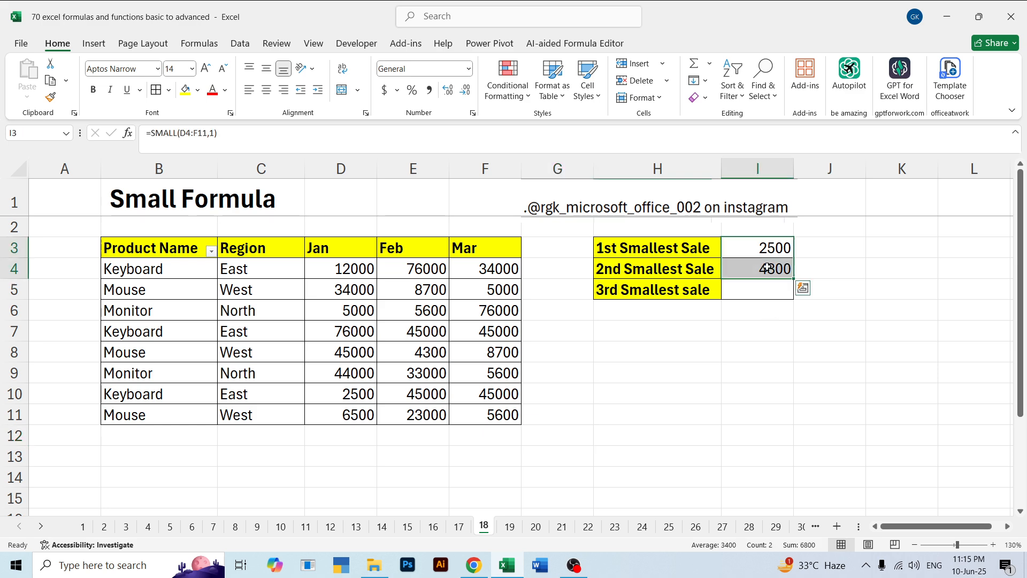
pyautogui.press('BackSpace')
pyautogui.click(835, 252)
pyautogui.click(762, 287)
pyautogui.click(768, 268)
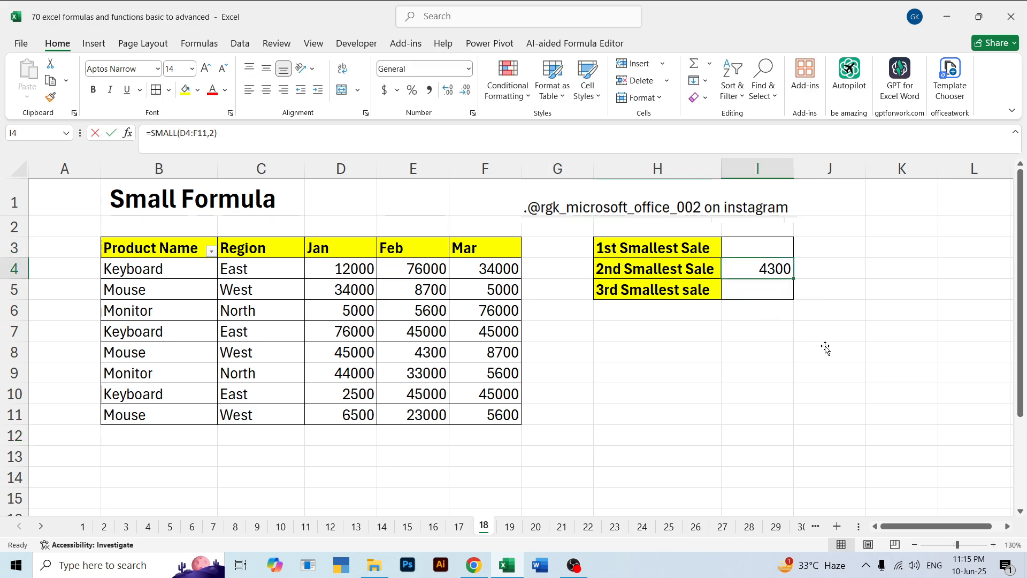
pyautogui.press('Delete')
pyautogui.click(822, 349)
# Calculate the 1st Smallest Sale from the Jan values in I3 with =SMALL(D4:D11,1)
pyautogui.click(764, 249)
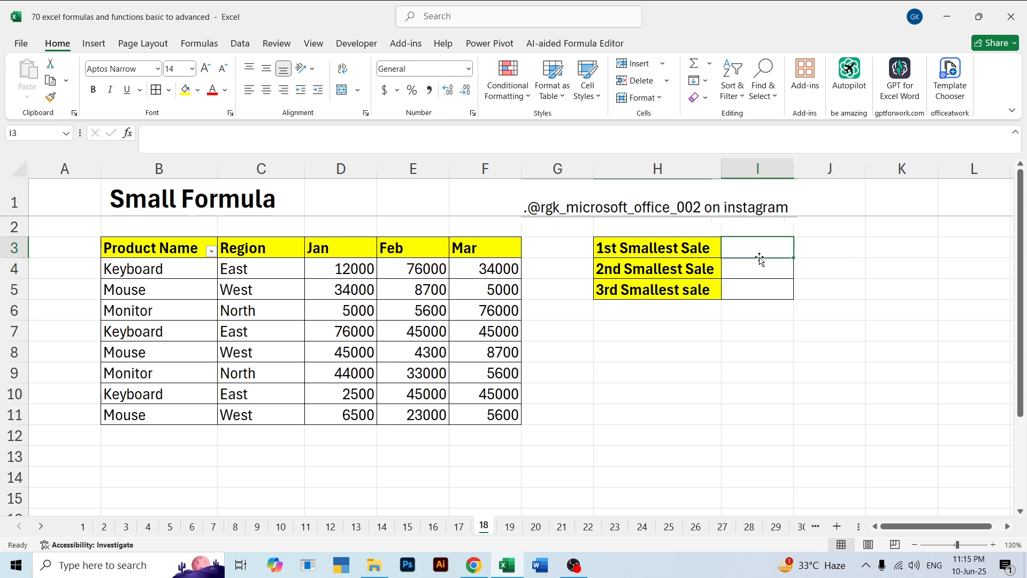
pyautogui.write('=mi')
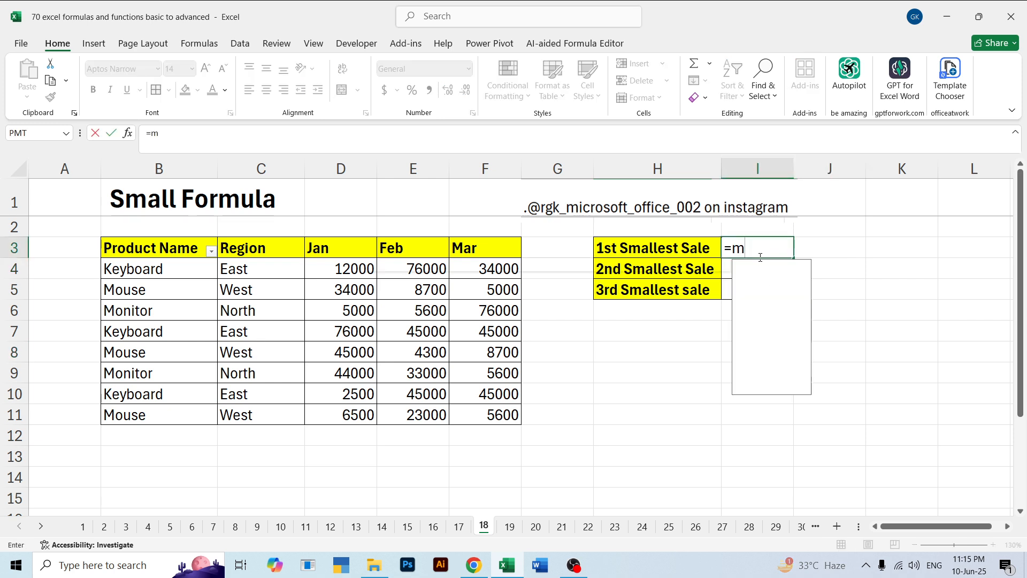
pyautogui.press('BackSpace')
pyautogui.press('BackSpace')
pyautogui.write('s')
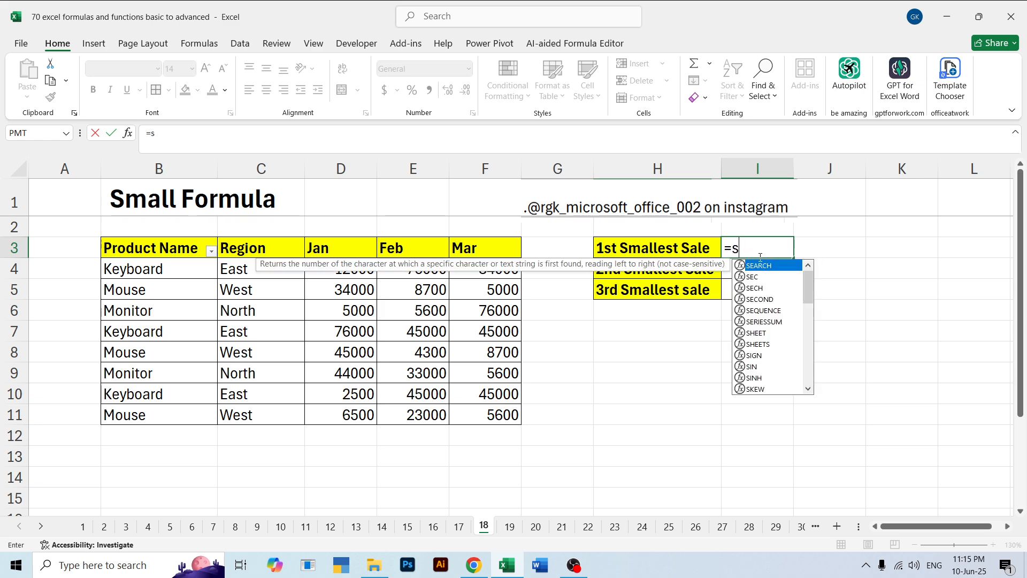
pyautogui.press('BackSpace')
pyautogui.write('sma')
pyautogui.press('Tab')
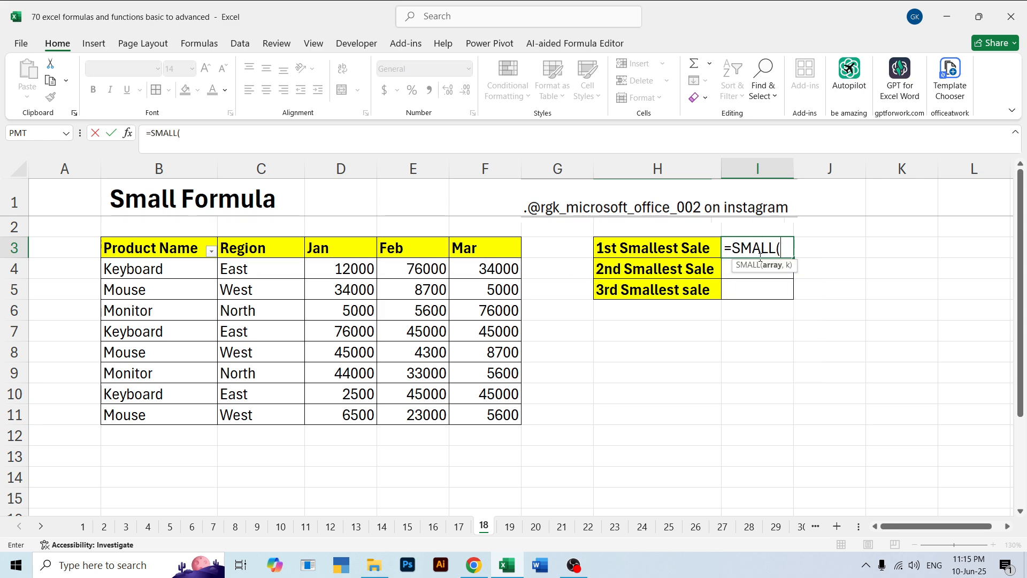
pyautogui.click(342, 273)
pyautogui.moveTo(342, 328); pyautogui.dragTo(348, 415)
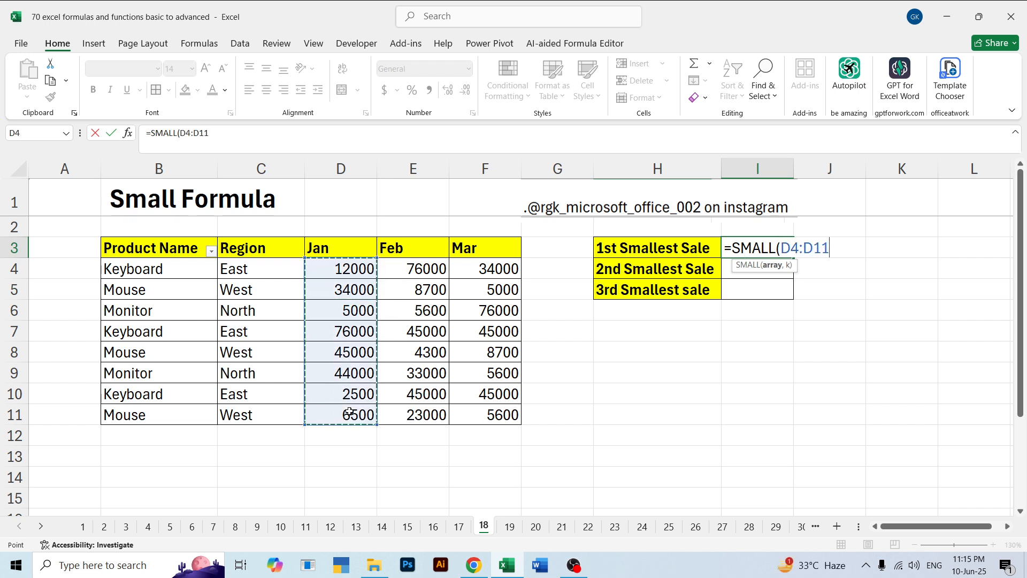
pyautogui.write(',1)')
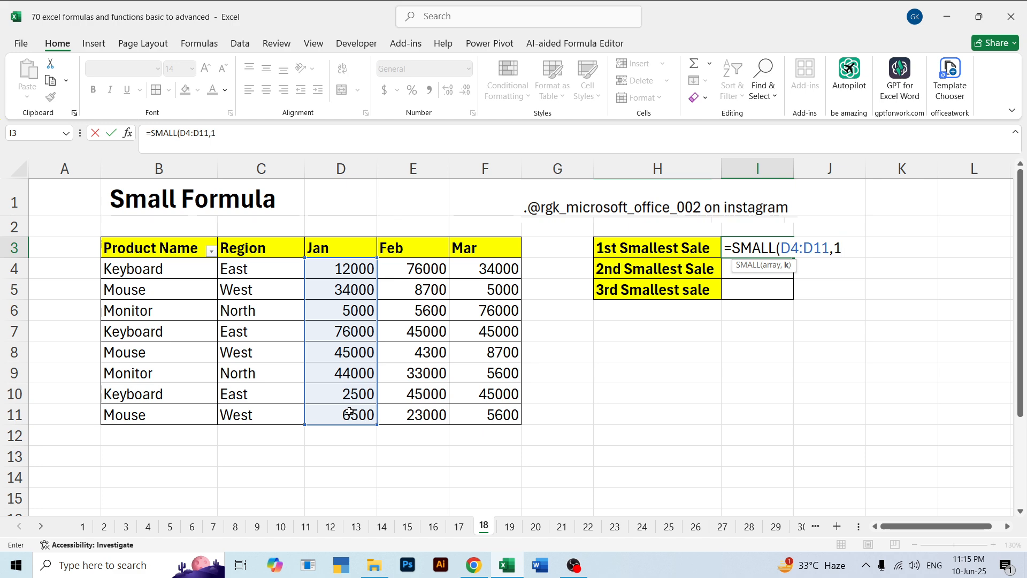
pyautogui.press('Return')
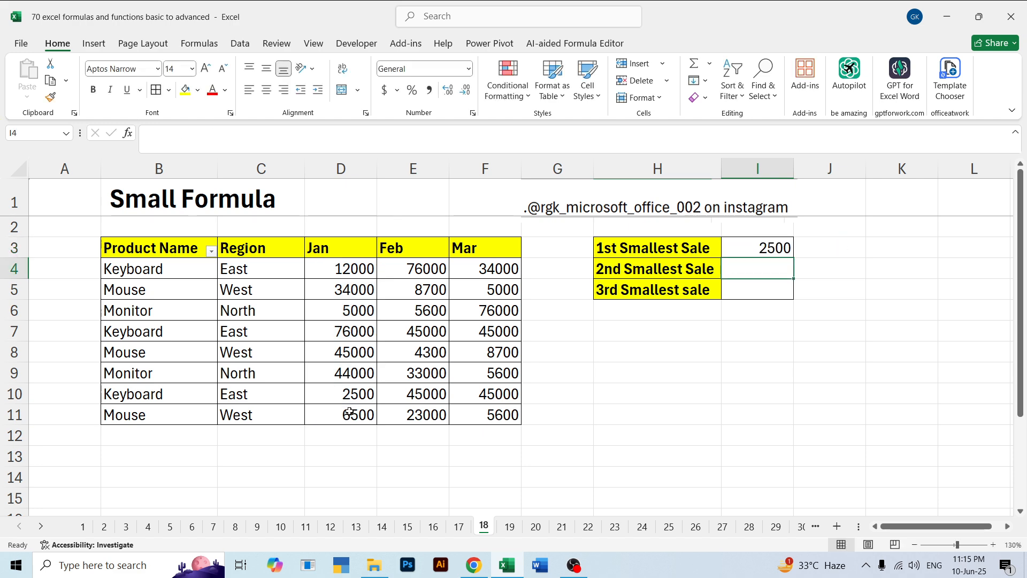
# Review the SMALL formula in I3, look briefly at the Rank Formula on sheet 19 and return to sheet 18
pyautogui.click(749, 246)
pyautogui.click(762, 355)
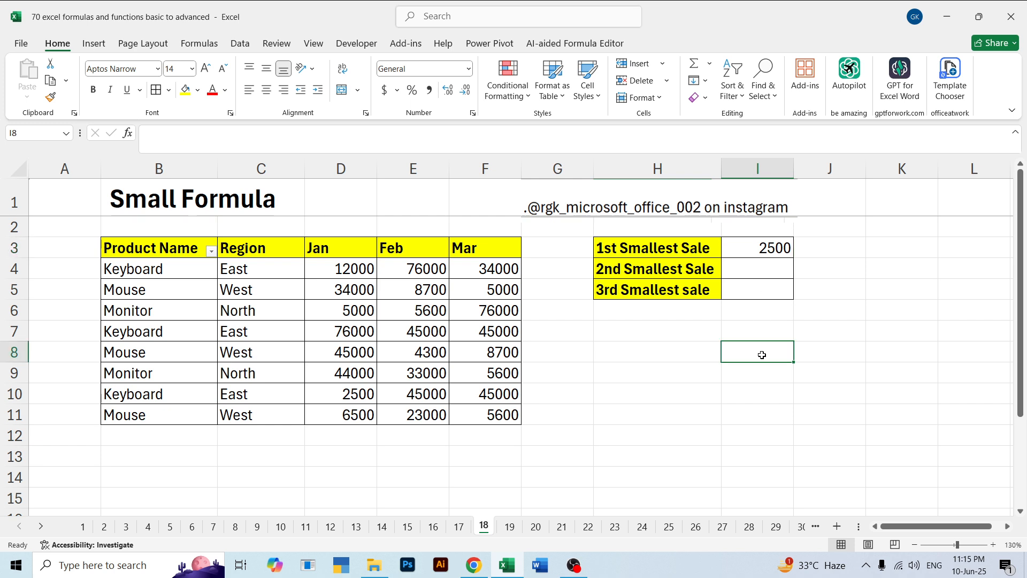
pyautogui.click(509, 527)
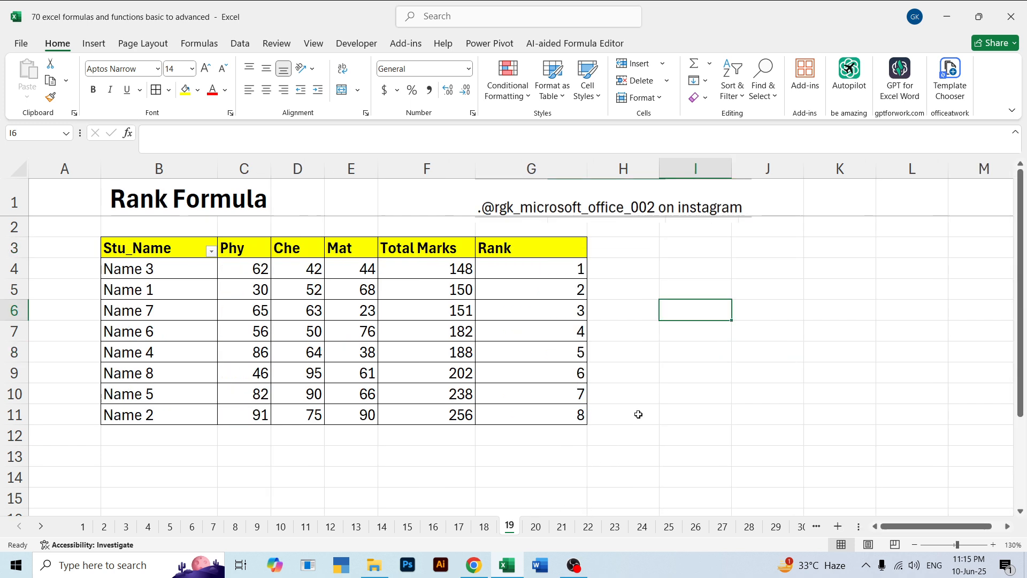
pyautogui.click(492, 528)
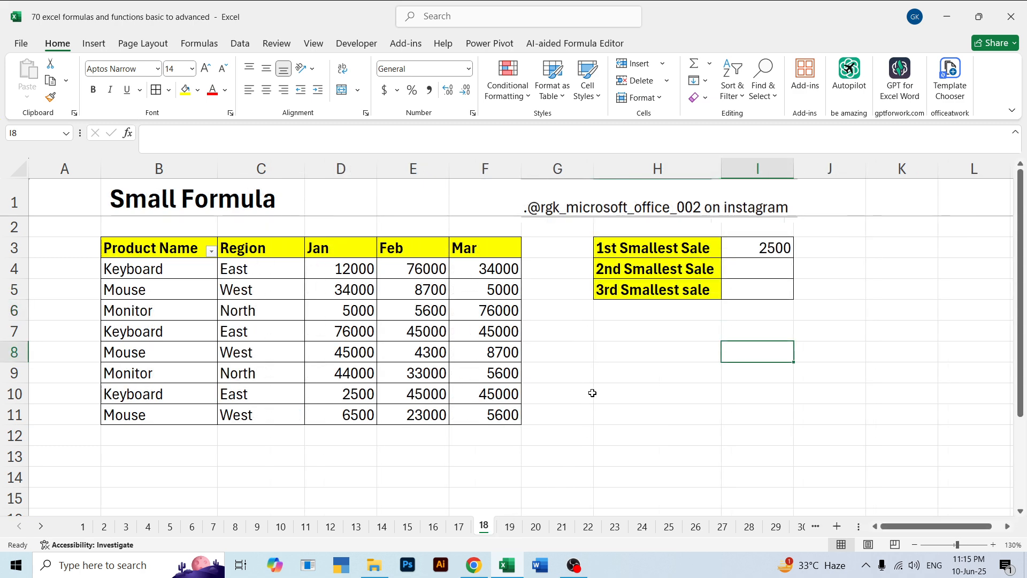